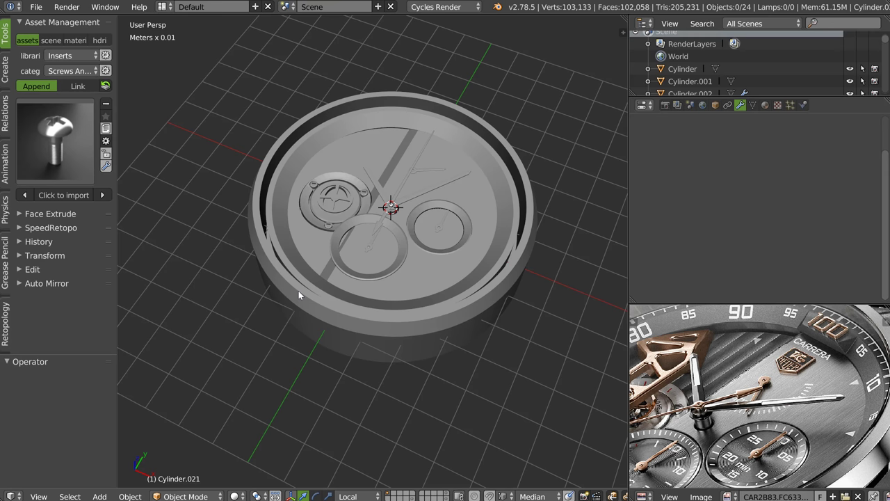
Lower the right subdial's ring slightly along Z
mouse_move(457, 243)
middle_mouse_down()
mouse_move(400, 234)
mouse_move(403, 251)
mouse_move(397, 242)
middle_mouse_up()
scroll(398, 237, "up", 5)
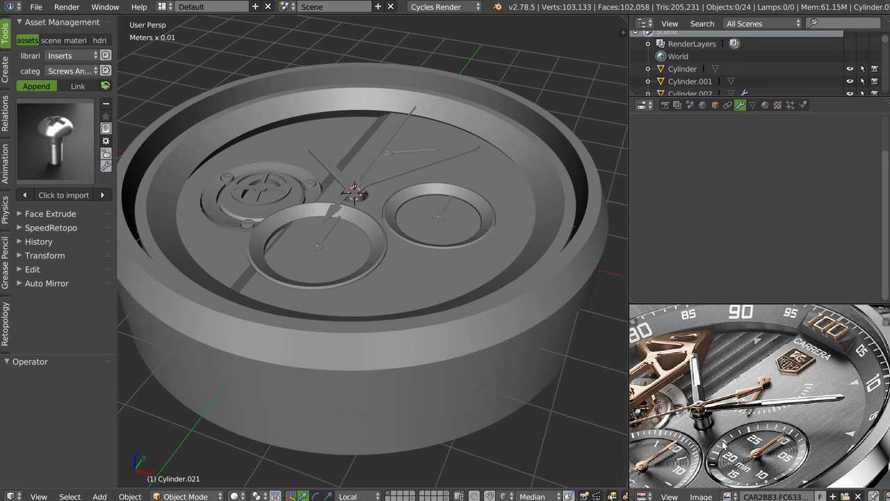
scroll(723, 445, "up", 2)
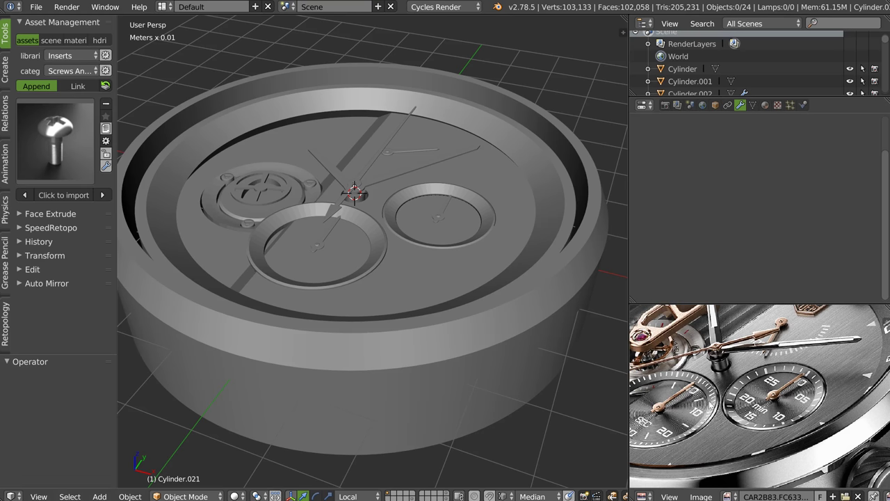
scroll(715, 404, "up", 2)
scroll(765, 398, "up", 2)
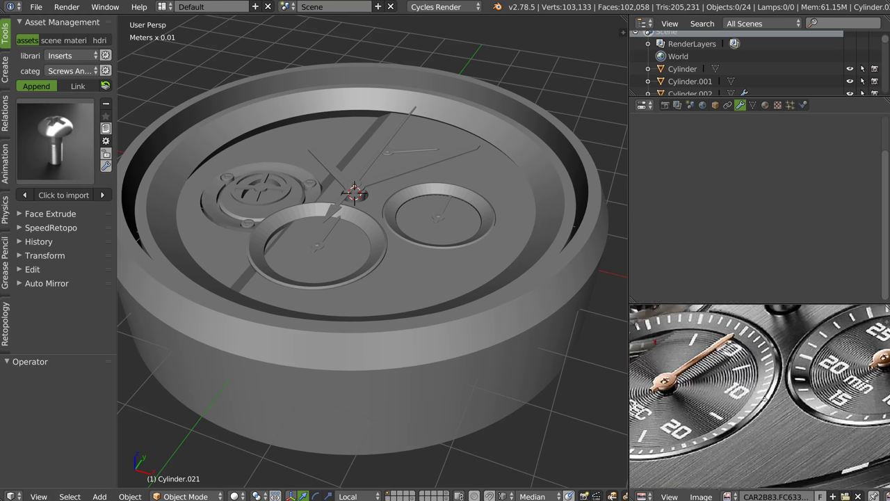
scroll(765, 399, "up", 2)
scroll(390, 240, "up", 4)
mouse_move(420, 218)
middle_mouse_down()
mouse_move(377, 187)
mouse_move(389, 183)
middle_mouse_up()
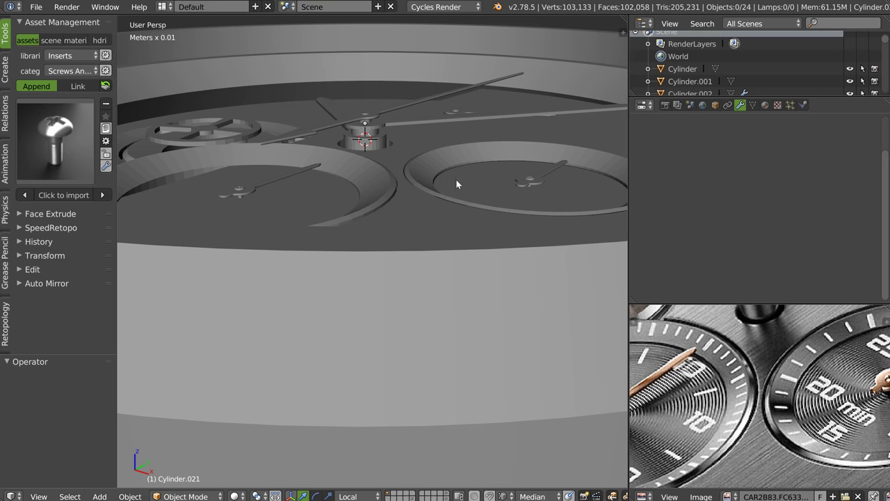
scroll(430, 179, "up", 1)
scroll(441, 158, "up", 2)
right_click(386, 179)
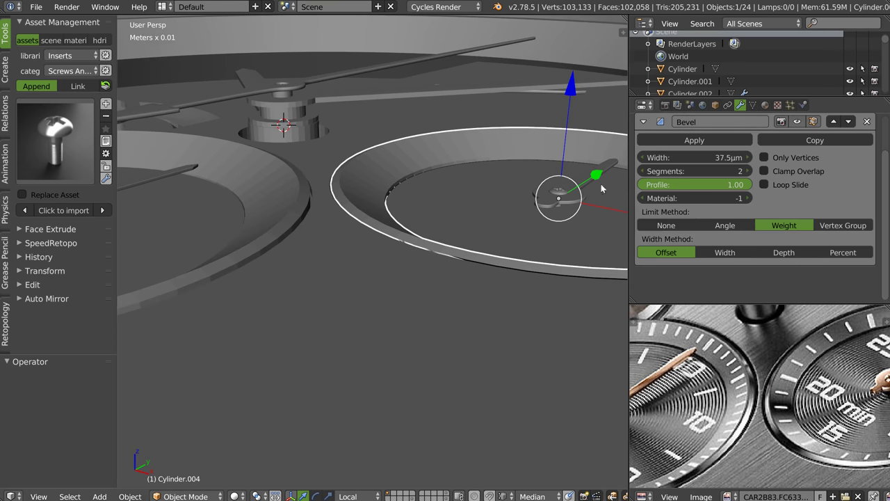
left_click_drag(571, 95, 568, 90)
Lower the inner dial disc along Z to -0.157mm
right_click(522, 230)
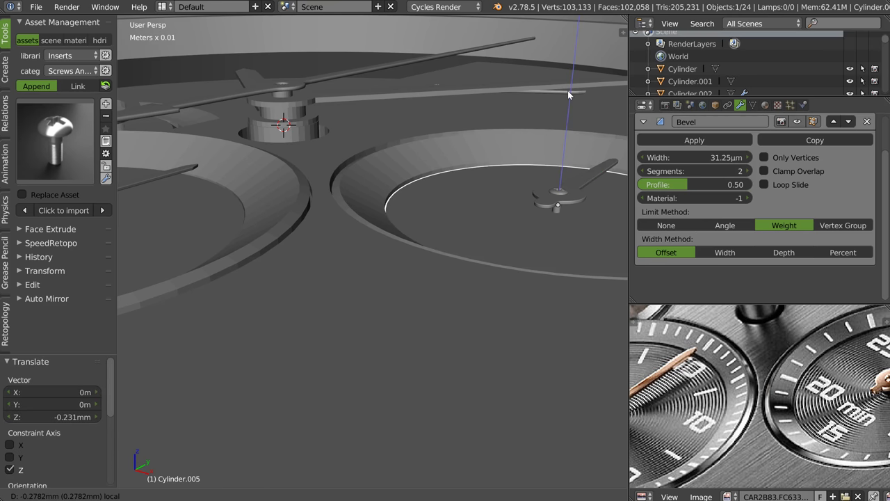
left_click_drag(567, 90, 568, 87)
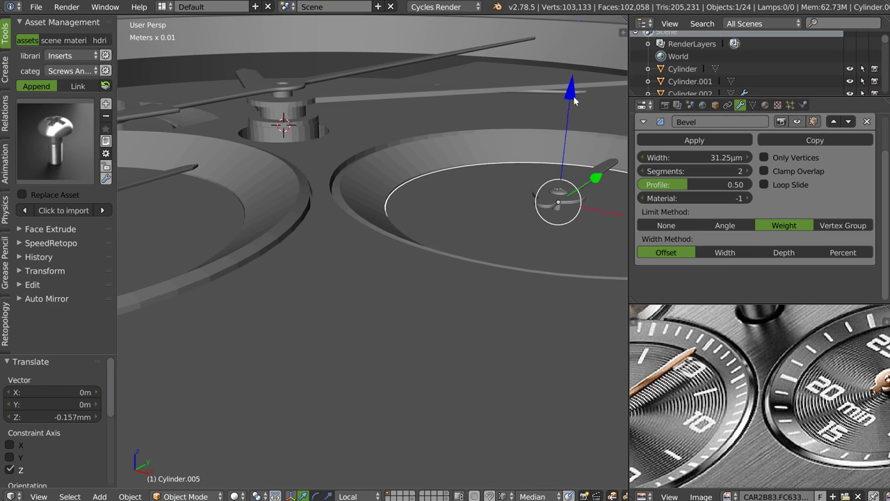
middle_click_drag(574, 102, 456, 101, "shift")
middle_click_drag(889, 393, 793, 393)
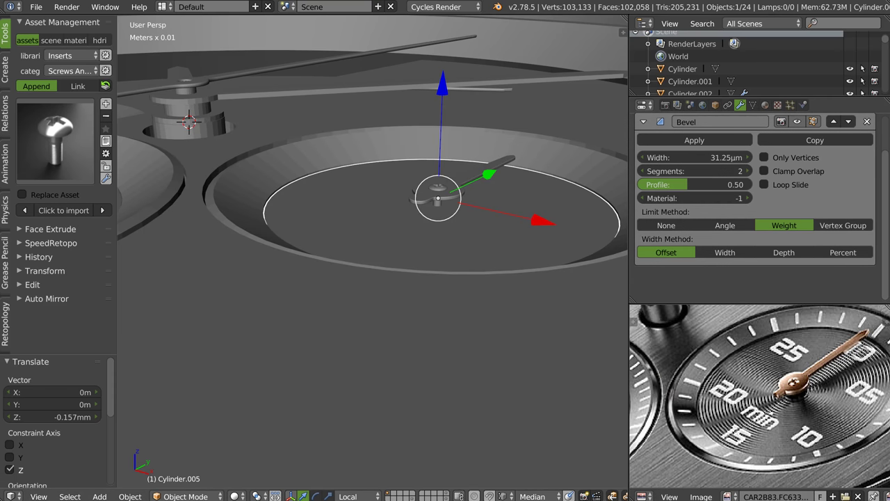
Lower the subdial hand Cylinder.014 along Z to -0.166mm
mouse_move(445, 181)
middle_mouse_down()
mouse_move(416, 240)
mouse_move(455, 172)
middle_mouse_up()
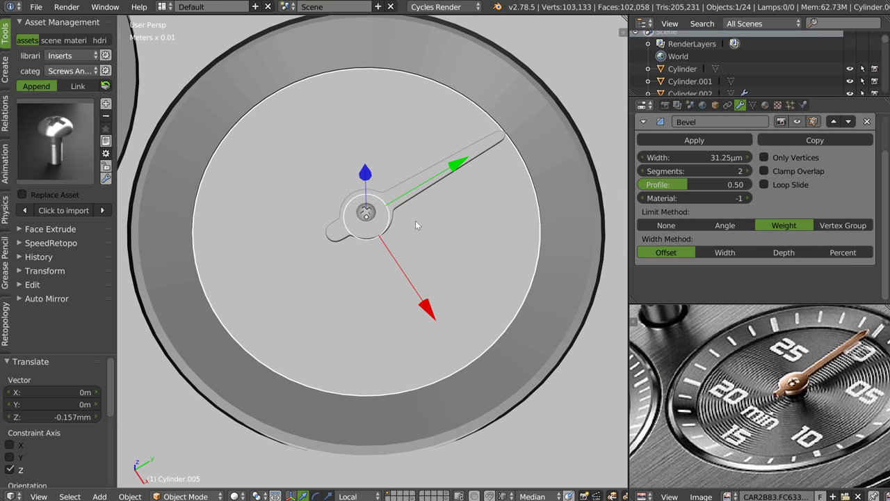
scroll(422, 203, "up", 5)
scroll(368, 271, "down", 3)
mouse_move(369, 271)
middle_mouse_down()
mouse_move(427, 244)
mouse_move(416, 218)
middle_mouse_up()
right_click(333, 207)
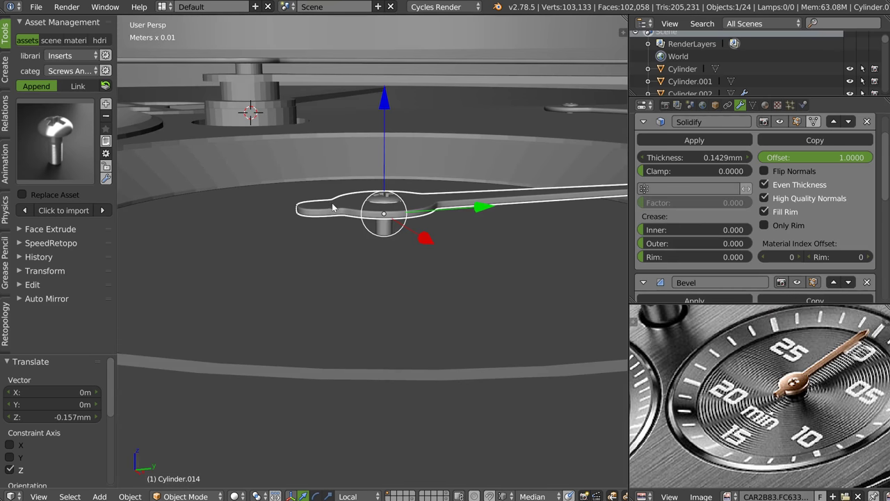
mouse_move(429, 180)
middle_mouse_down()
mouse_move(423, 199)
mouse_move(425, 185)
mouse_move(343, 159)
middle_mouse_up()
left_click_drag(334, 115, 334, 121)
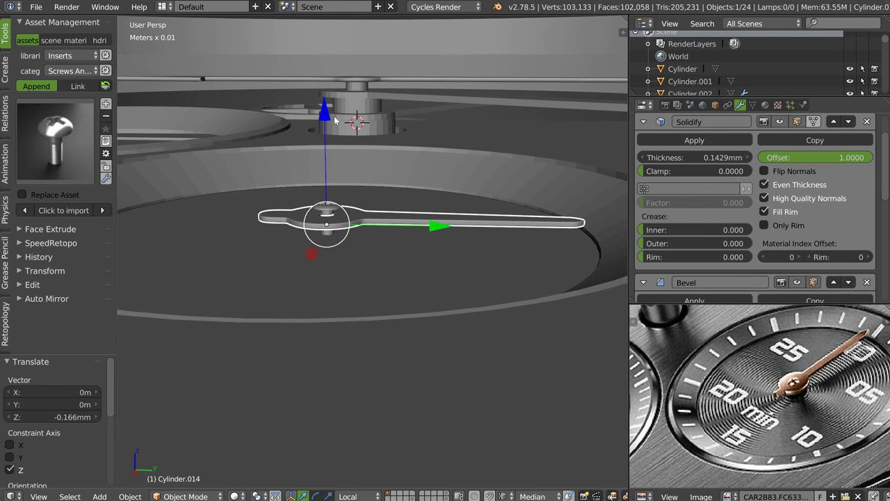
middle_click_drag(383, 154, 406, 242)
scroll(406, 242, "up", 3)
scroll(379, 234, "up", 2)
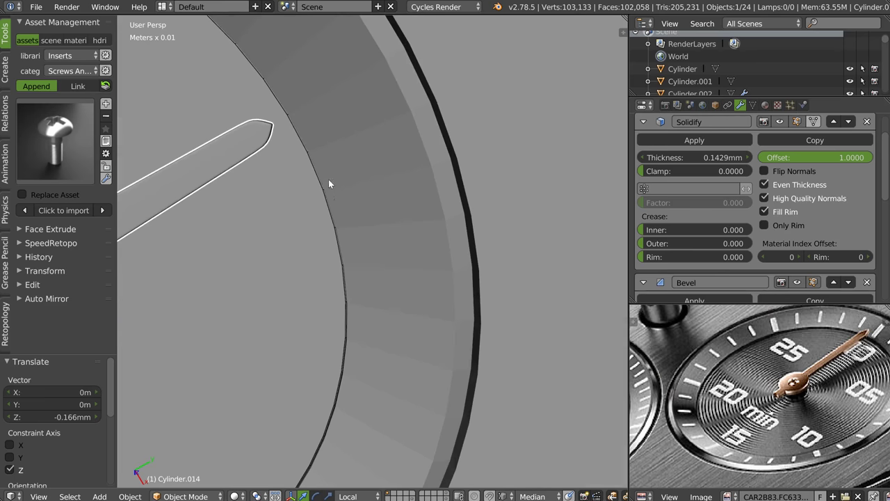
scroll(328, 179, "up", 2)
In Edit Mode, push the hand's tip vertices outward along Y
key("Tab")
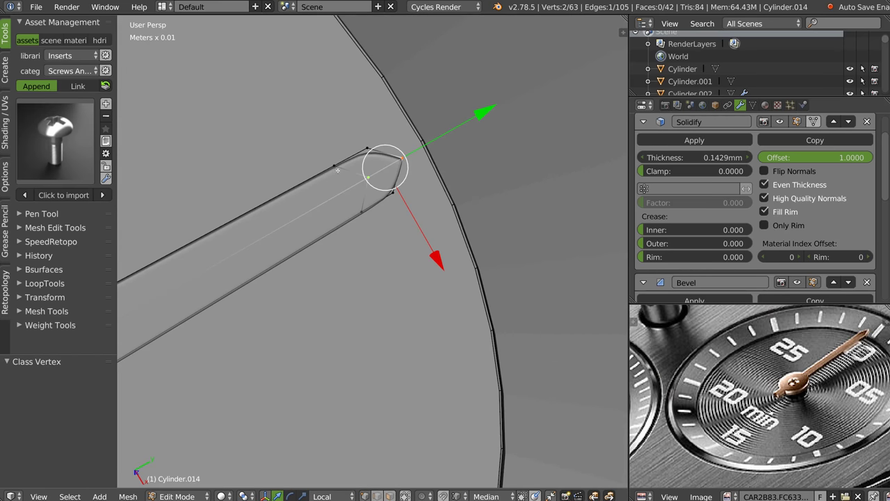
left_click_drag(385, 167, 354, 184)
key("g")
key("y")
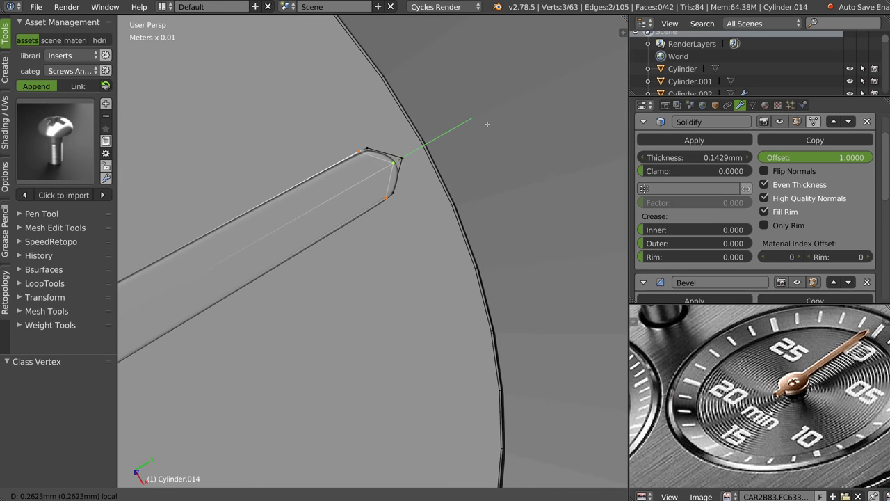
key("Return")
right_click(403, 160)
left_click(403, 161)
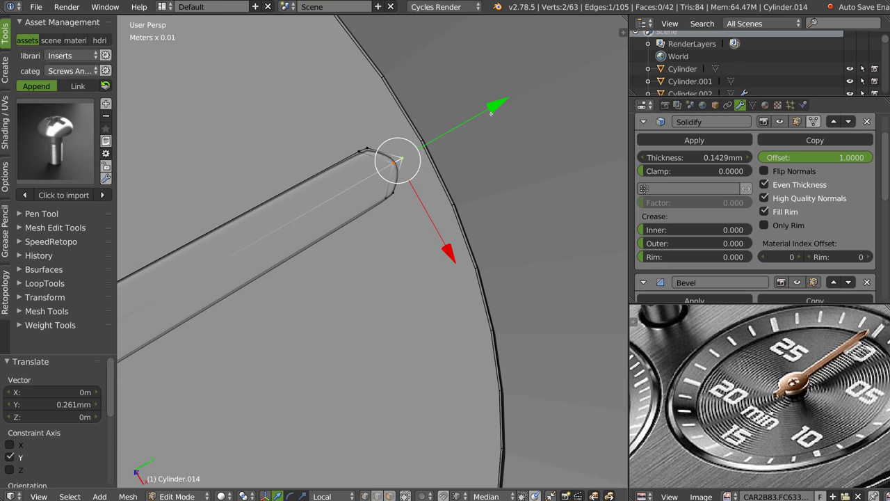
key("Escape")
key("g")
key("y")
key("Return")
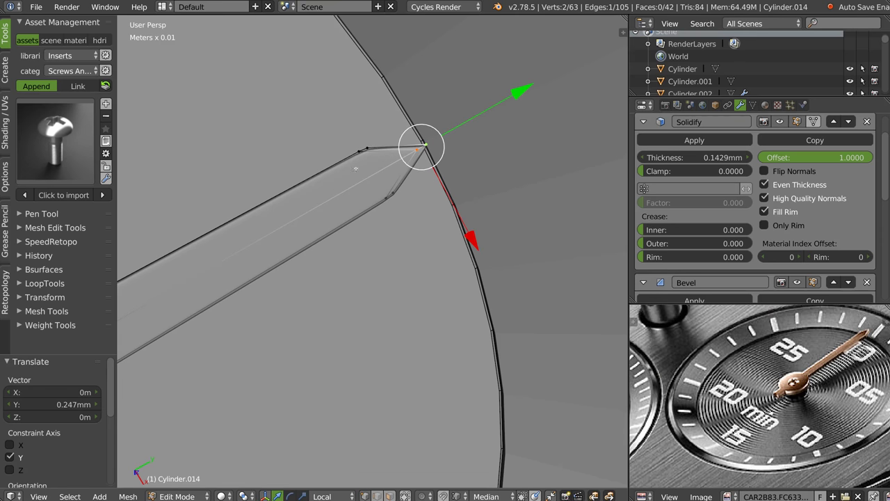
Select the whole tip with Ctrl+L and extend it further along Y toward the 30 mark
right_click(358, 152)
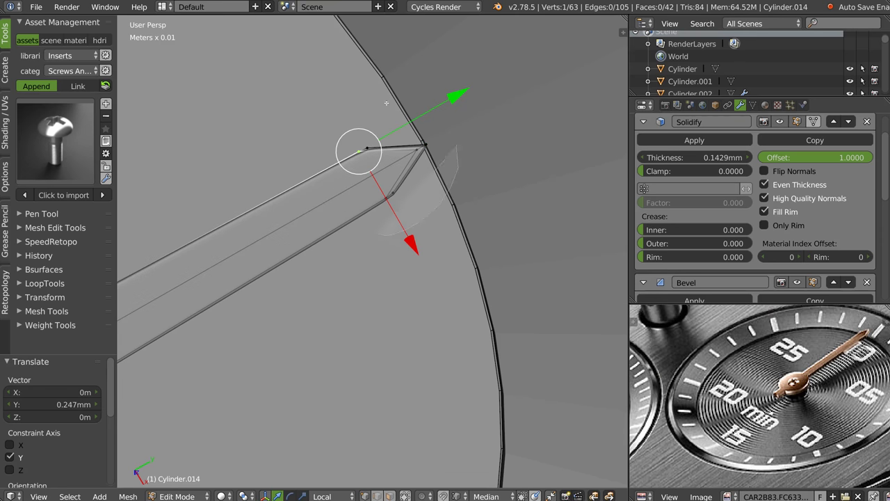
key("ctrl+l")
key("g")
key("y")
key("Return")
scroll(381, 211, "down", 6)
middle_click_drag(381, 211, 372, 148)
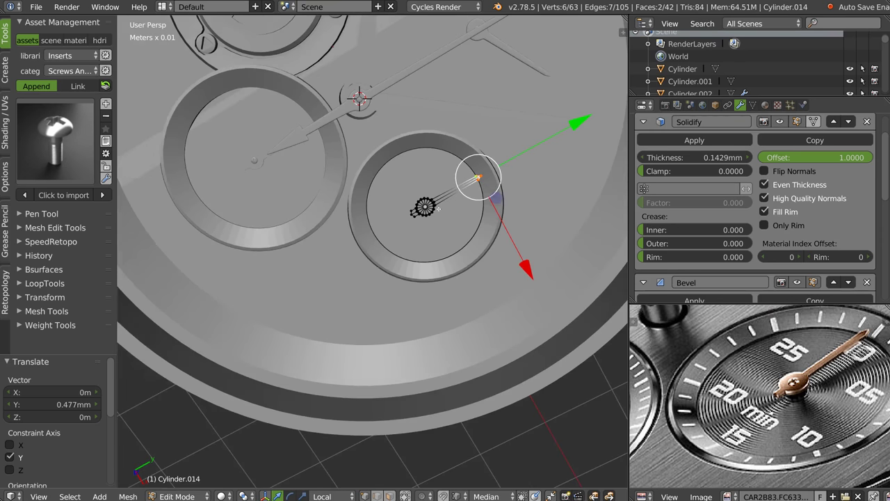
From top view, shift the selected part down along Y to match the reference photo
key("KP_7")
scroll(384, 217, "up", 5)
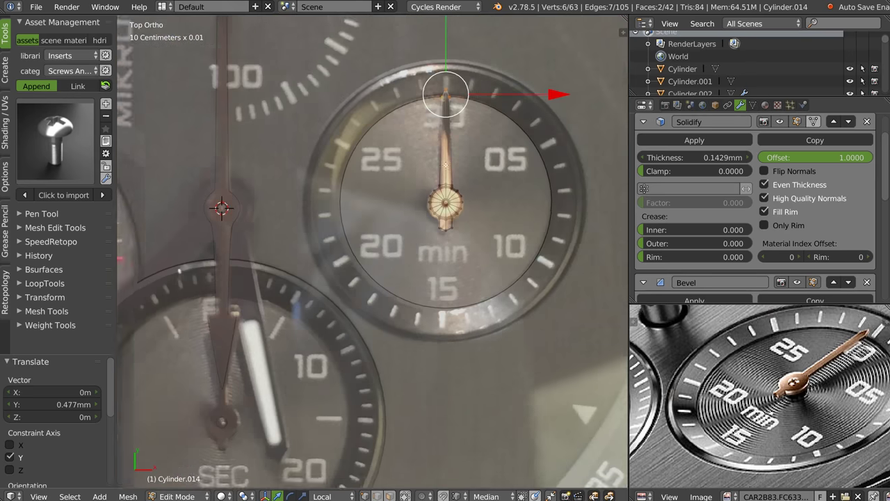
scroll(445, 159, "up", 3)
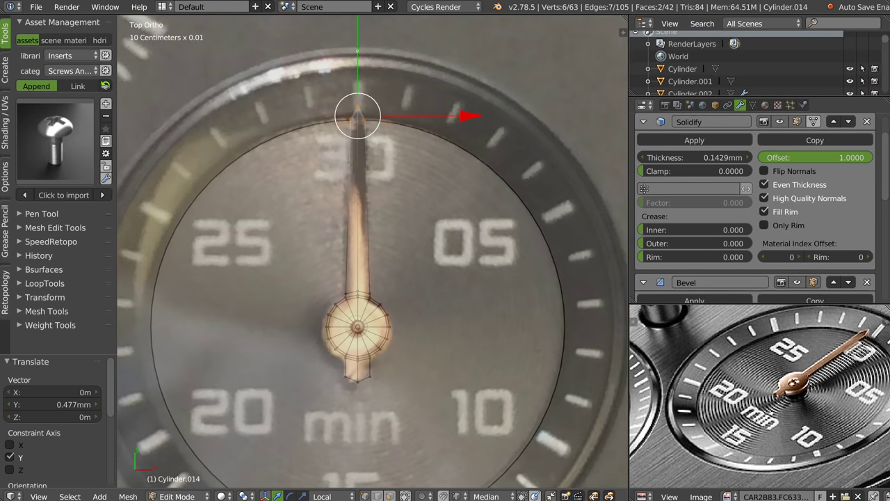
middle_click_drag(368, 77, 355, 180, "shift")
key("g")
key("y")
key("y")
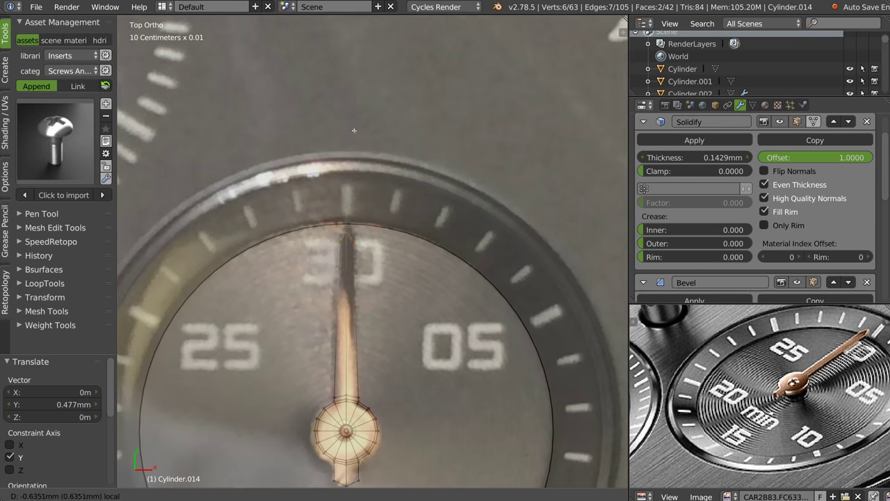
left_click(355, 124)
middle_click_drag(356, 300, 355, 125, "shift")
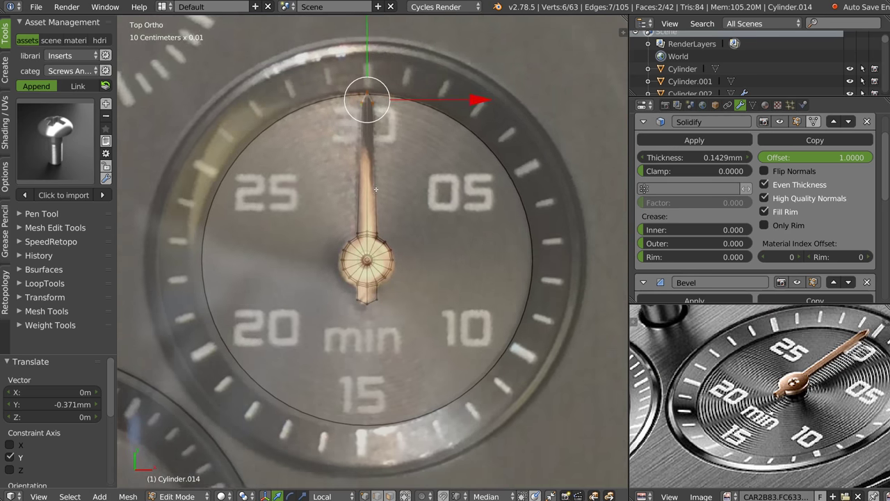
scroll(424, 249, "up", 3)
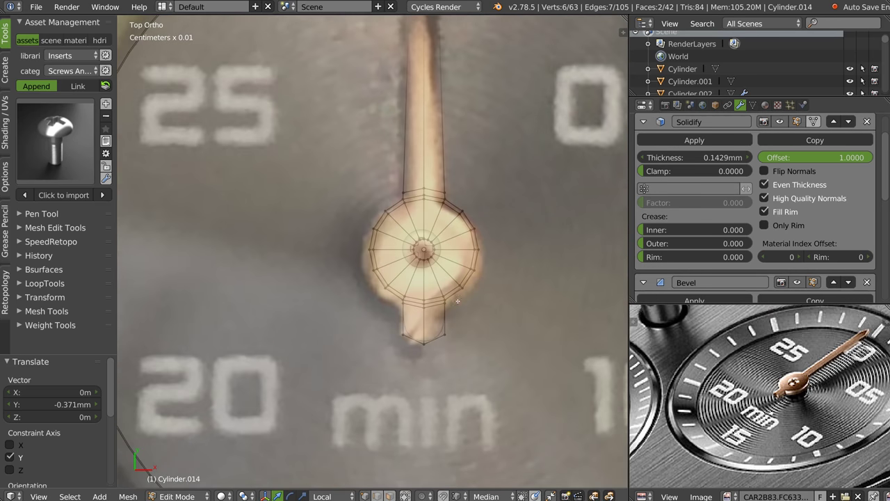
Delete the hub screw and nudge the subdial hand -64.303 µm along Y
key("Tab")
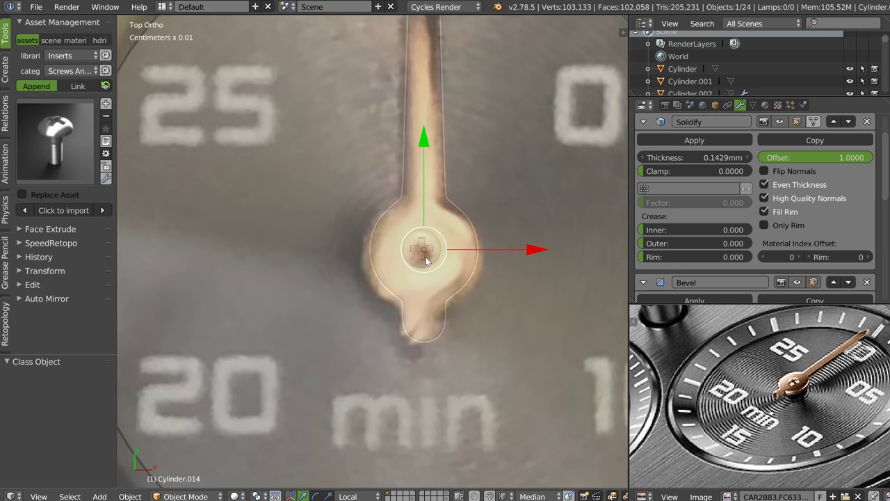
right_click(423, 259)
key("x")
left_click(421, 289)
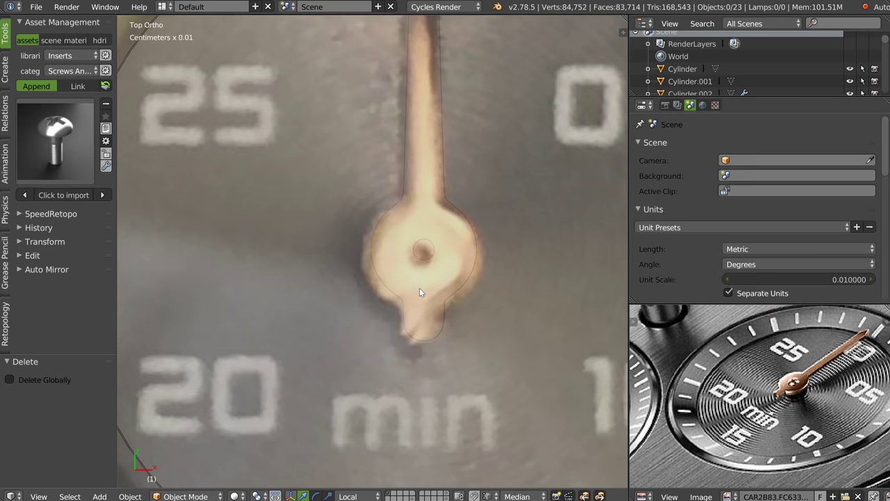
right_click(420, 288)
scroll(443, 249, "down", 1)
key("KP_Decimal")
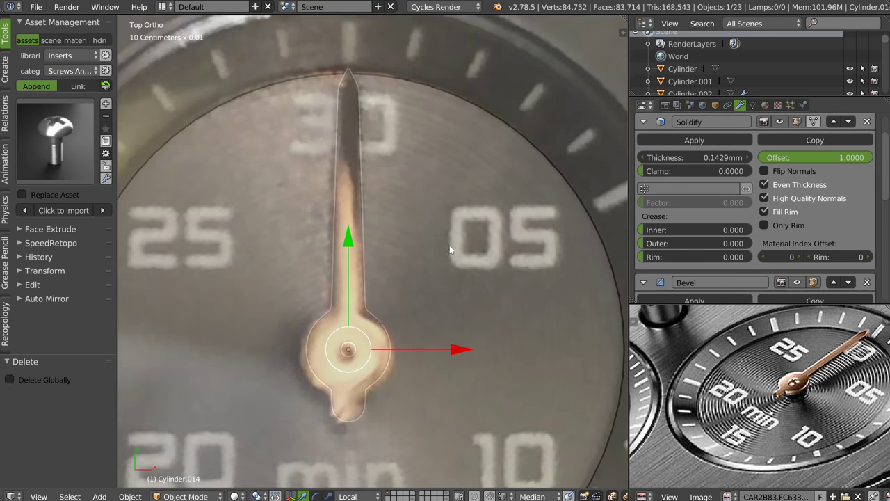
left_click_drag(373, 219, 372, 221)
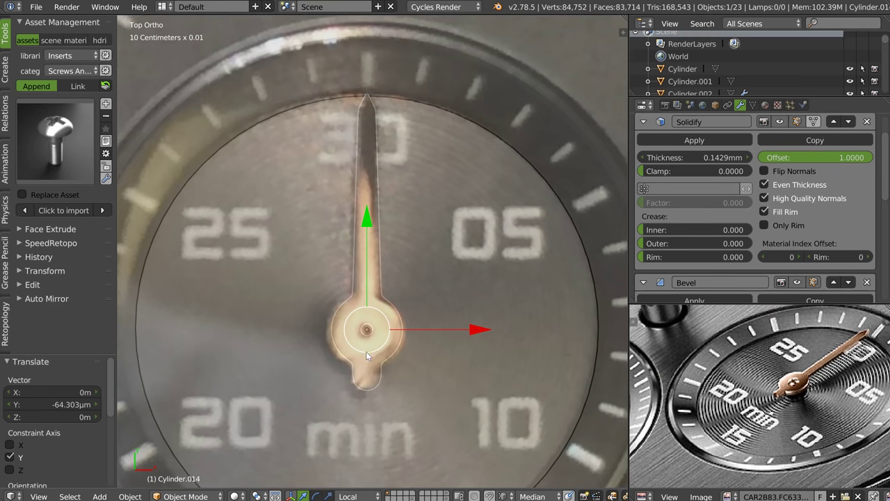
scroll(366, 351, "up", 2)
Orbit onto the hand's hub and enter Edit Mode on the hand
key("Tab")
key("KP_5")
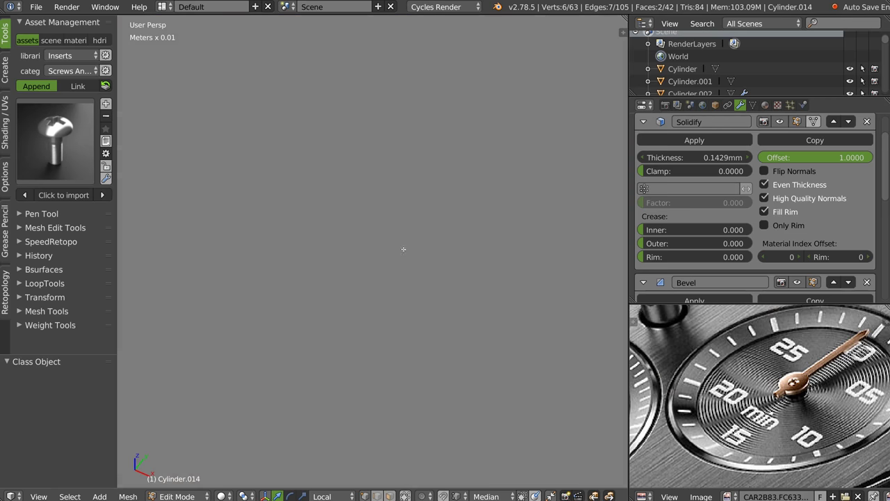
scroll(404, 249, "down", 3)
middle_click_drag(403, 249, 374, 176)
scroll(392, 205, "up", 2)
key("Tab")
key("Tab")
middle_click_drag(360, 87, 400, 189)
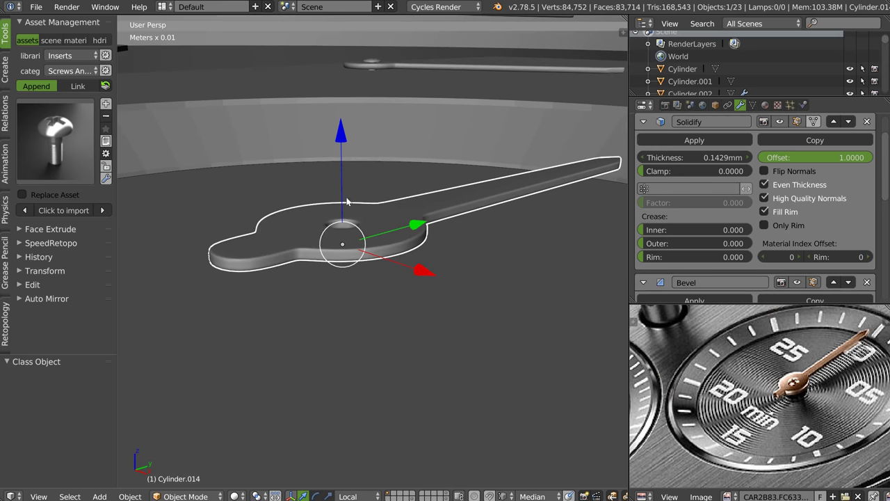
middle_click_drag(347, 202, 344, 243)
key("Tab")
Snap the 3D cursor to the hub hole's edge loop and add a cylinder there
key("2")
left_click(338, 257, "alt")
key("shift+s")
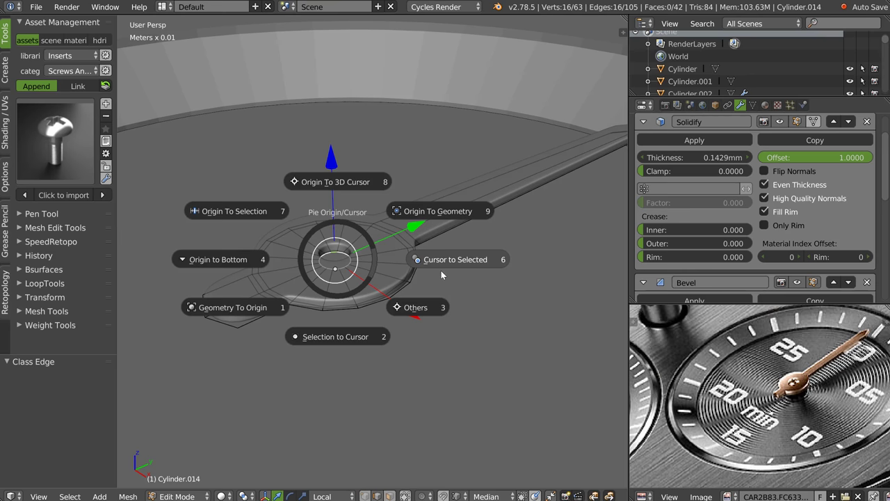
left_click(441, 269)
key("Tab")
key("shift+a")
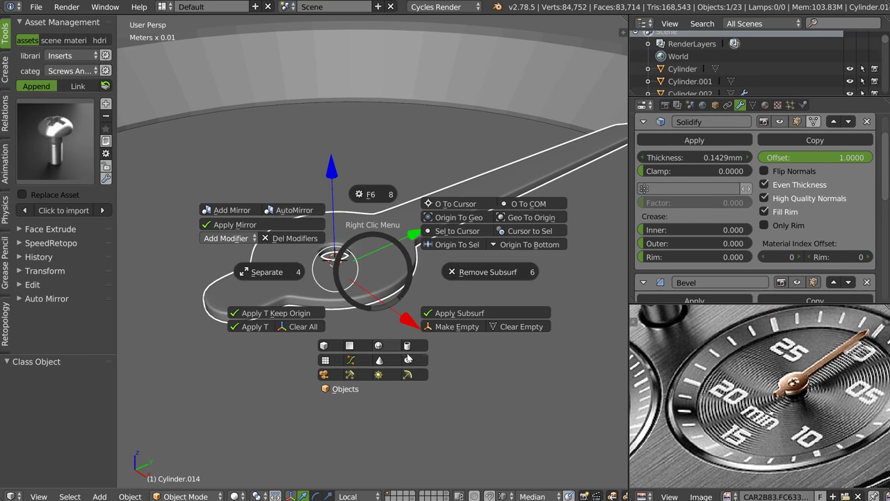
left_click(416, 345)
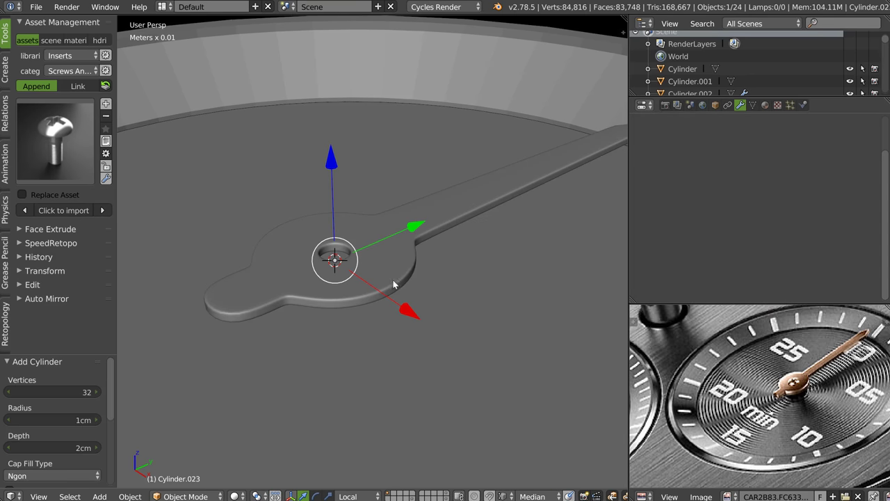
Shrink the cylinder to hole size, lower it 0.341 mm and stretch it along Z into a pin
key("s")
left_click(417, 249)
key("s")
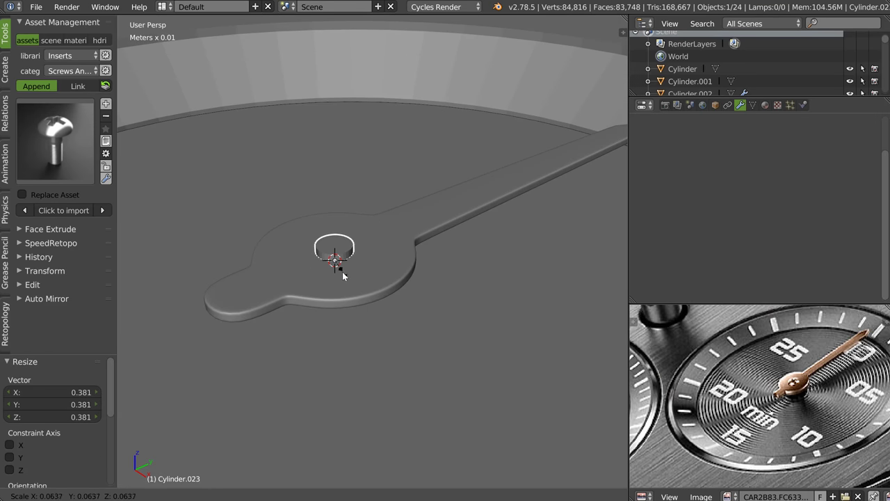
left_click(337, 270)
key("KP_Decimal")
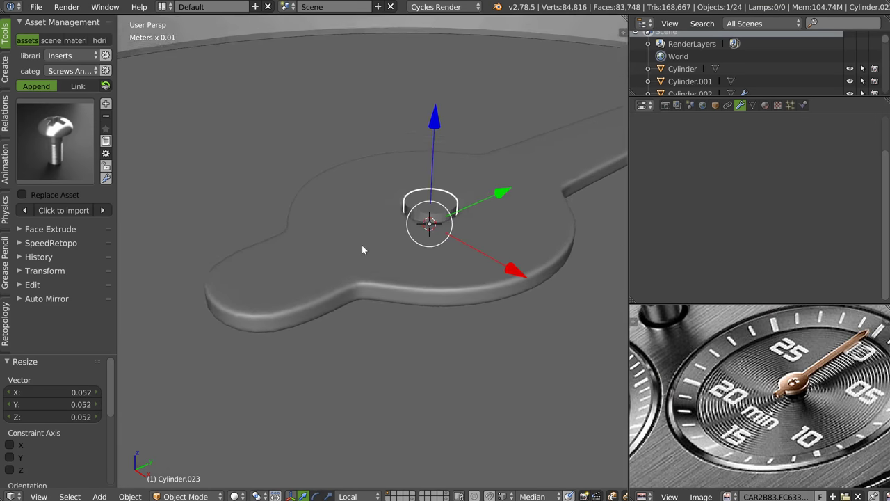
middle_click_drag(361, 249, 313, 164)
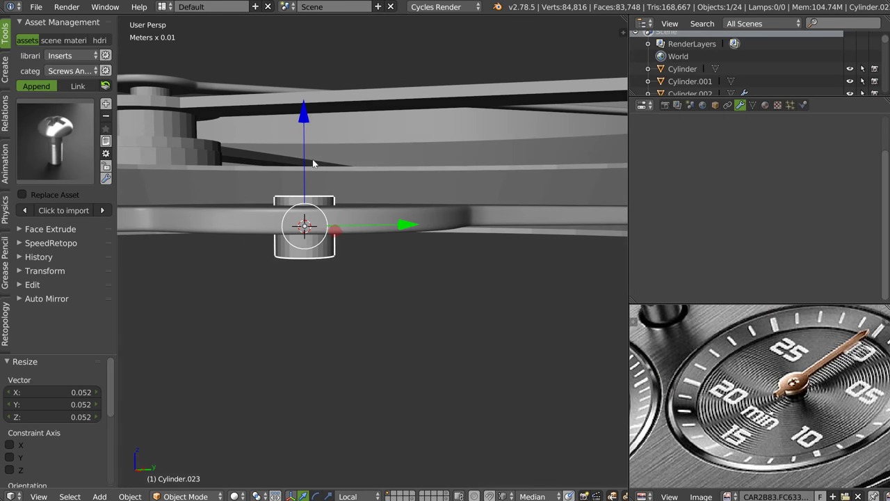
key("g")
key("z")
left_click(300, 171)
key("s")
key("z")
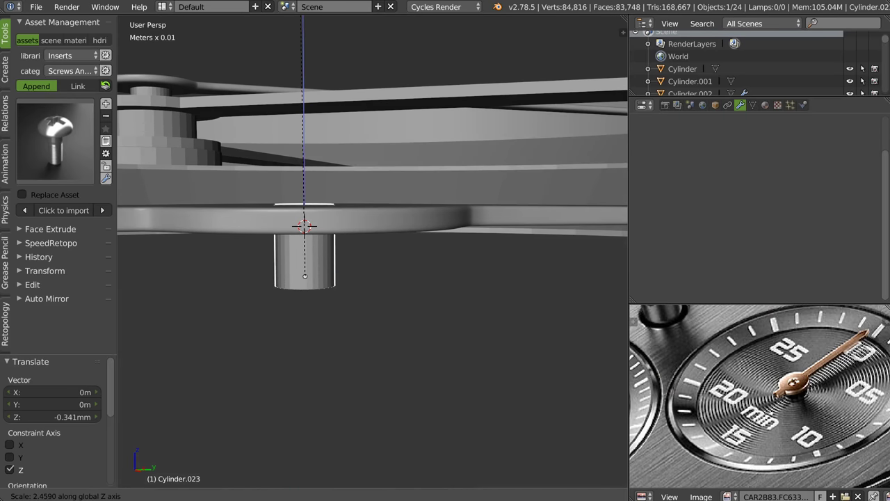
left_click(305, 174)
mouse_move(306, 111)
middle_mouse_down()
mouse_move(308, 185)
mouse_move(234, 233)
middle_mouse_up()
Select the cylinder's top face and extrude it up slightly
key("Tab")
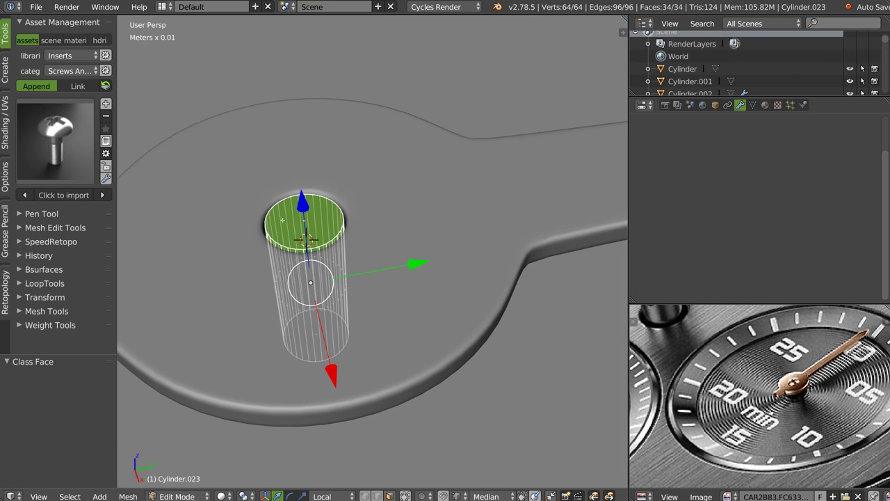
key("a")
key("ctrl+Tab")
left_click(299, 292)
left_click(330, 244)
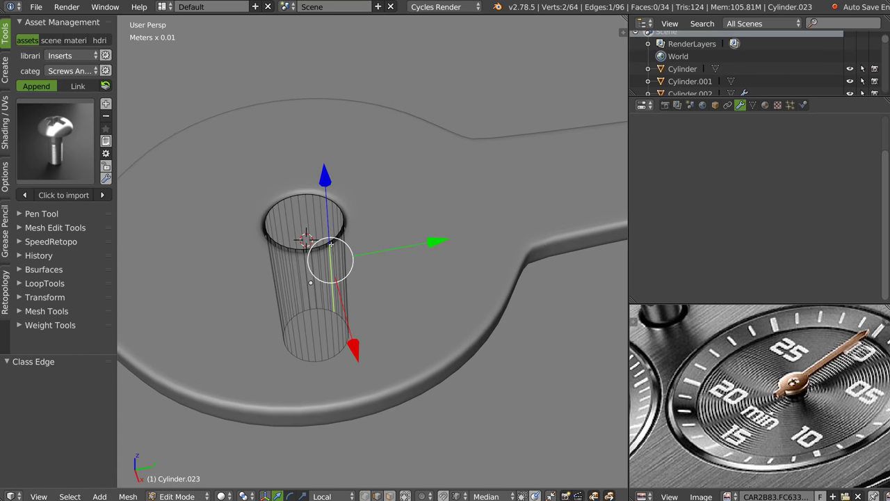
key("ctrl+Tab")
left_click(358, 229)
left_click(303, 220)
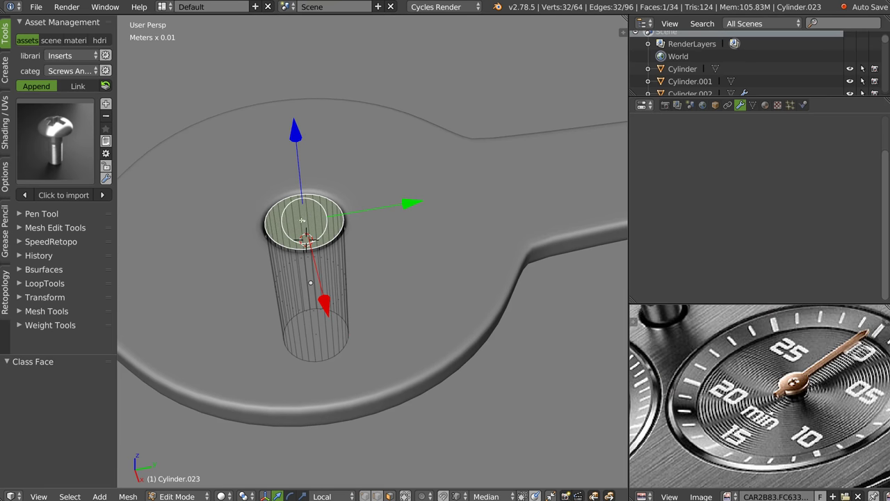
key("e")
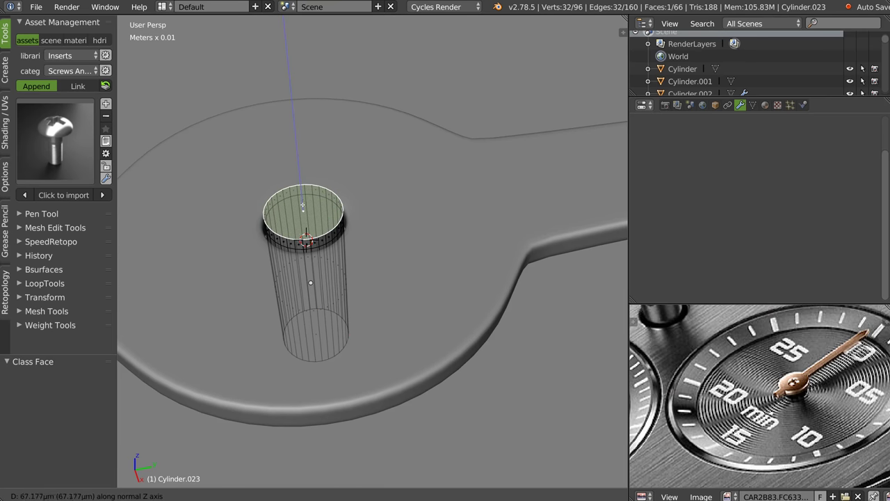
left_click(303, 218)
Inset the new side band outward into a ring with 4.5294mm depth
left_click(336, 231)
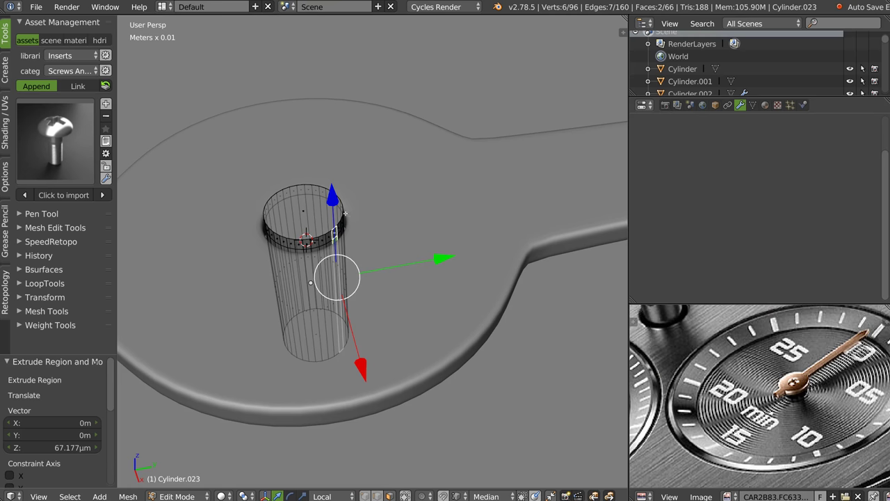
left_click(345, 215, "alt")
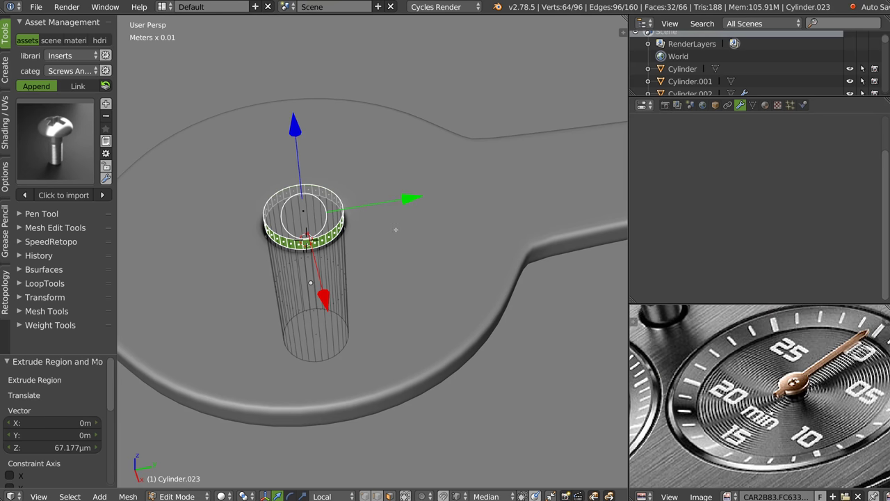
key("i")
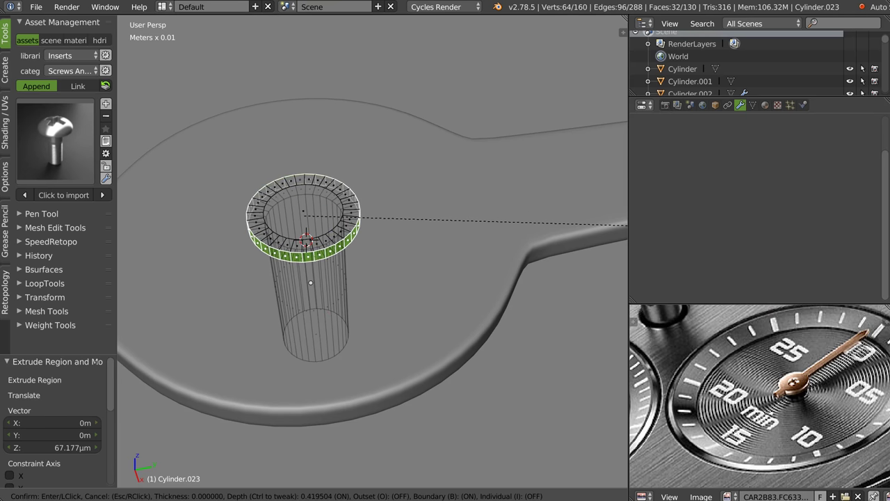
left_click(331, 263)
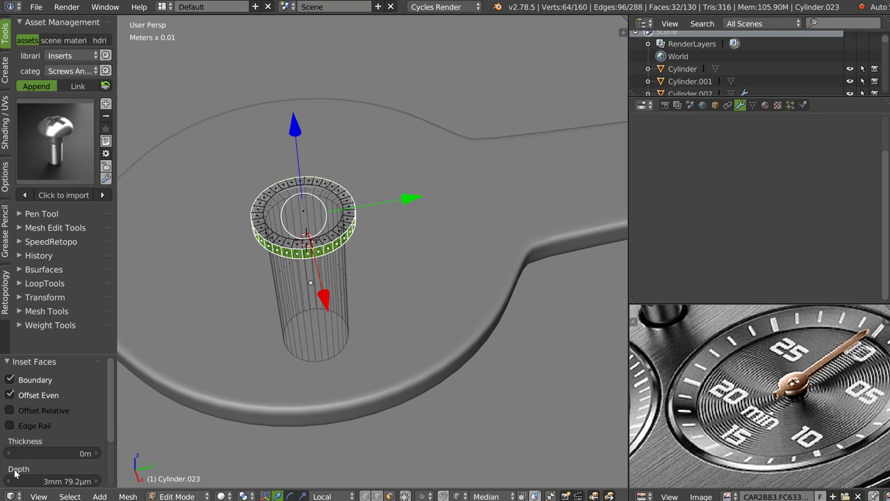
left_click_drag(46, 480, 112, 485)
middle_click_drag(329, 456, 334, 438)
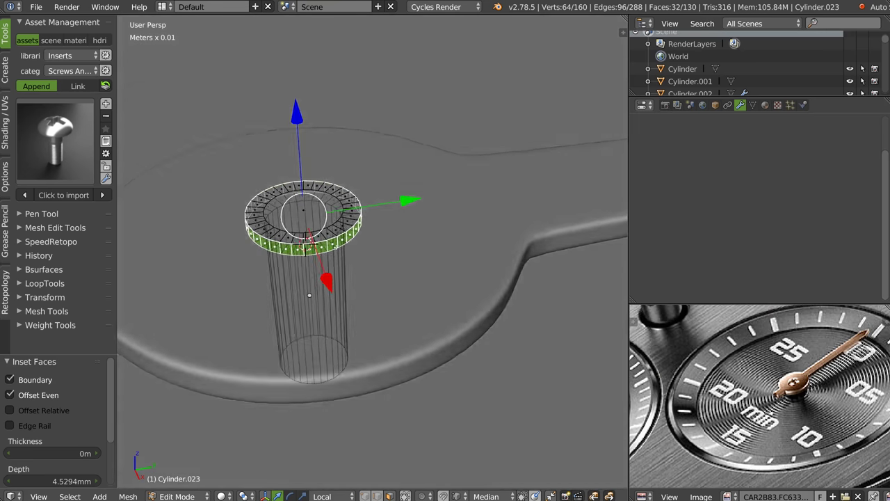
key("KP_Decimal")
Lower the ring's outer edge loop along Z into a sloped dish and adjust the top loop
key("Tab")
left_click(351, 313)
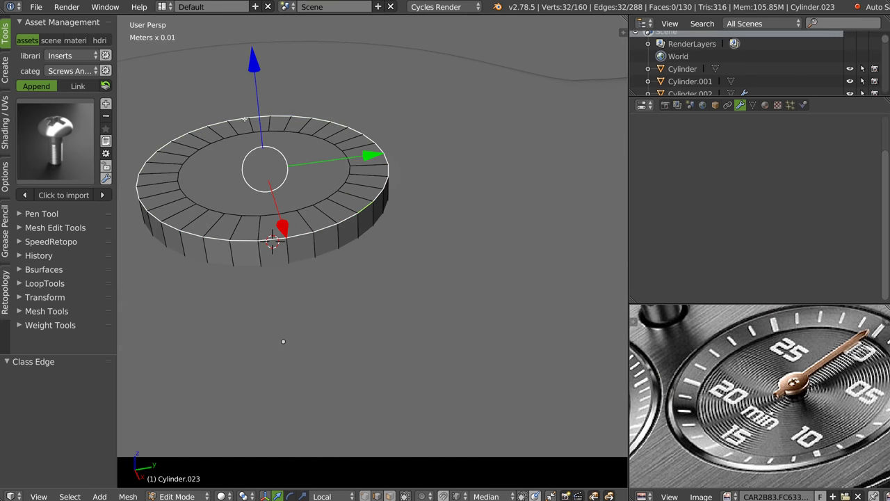
key("g")
key("z")
left_click(306, 279)
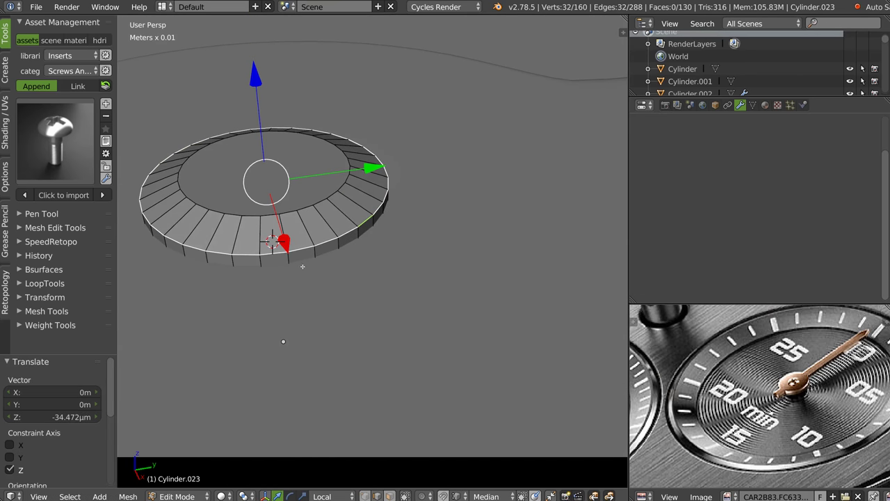
middle_click_drag(302, 267, 306, 257)
key("z")
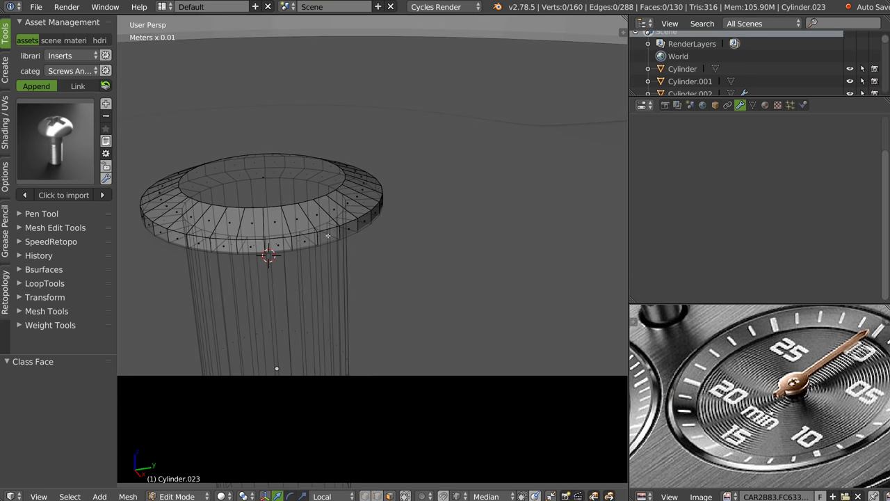
right_click(336, 238, "alt")
left_click_drag(261, 103, 262, 105)
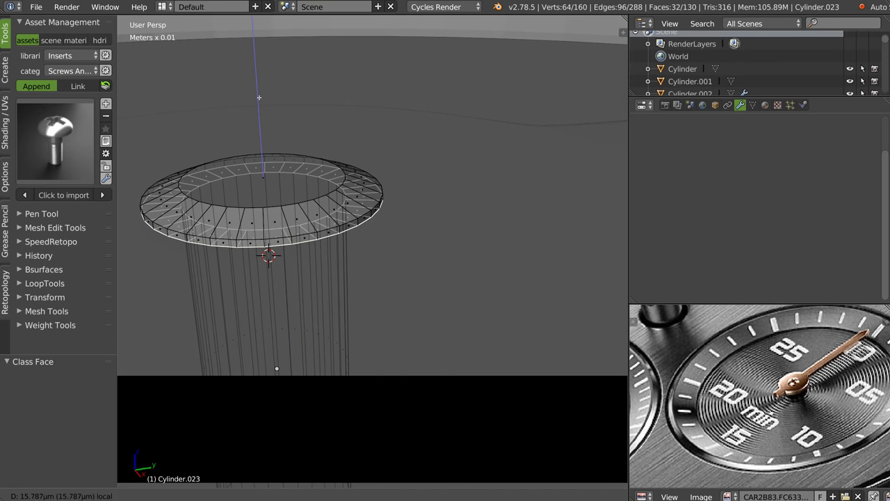
middle_click_drag(262, 105, 300, 214)
right_click(319, 170, "alt")
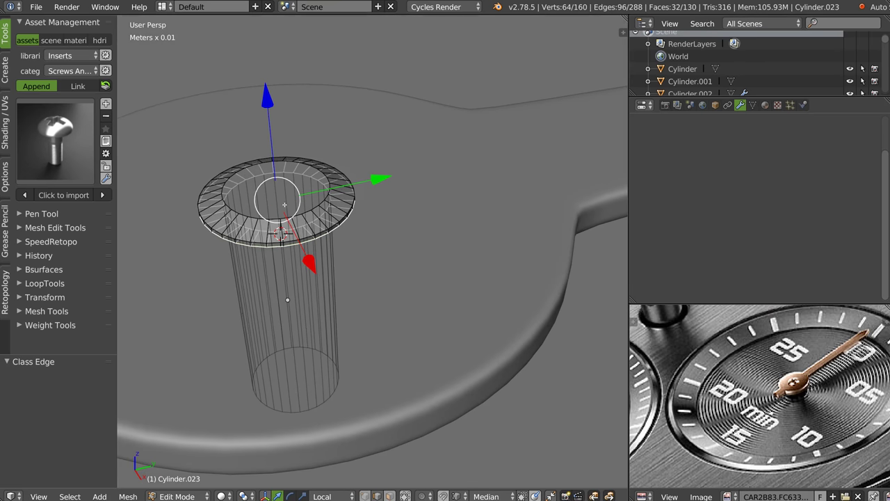
key("ctrl+z")
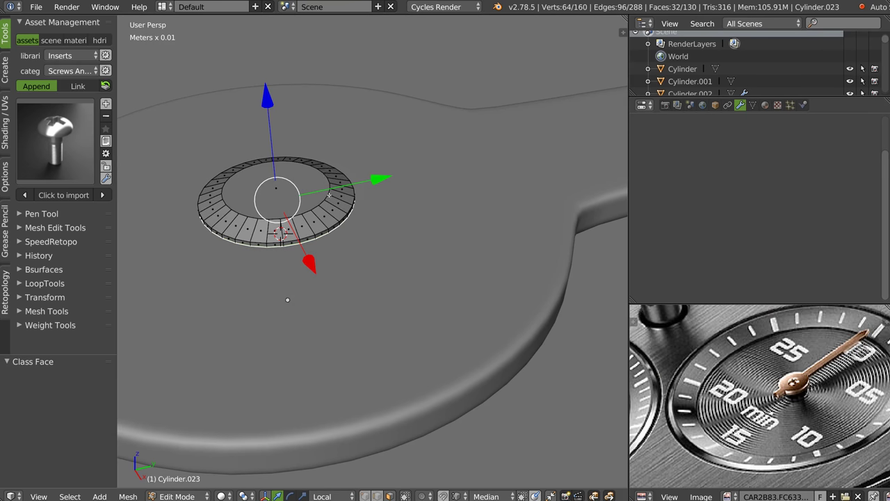
key("g")
left_click(295, 182)
Inset the top inner disc and shrink it to a smaller face
right_click(299, 173)
key("i")
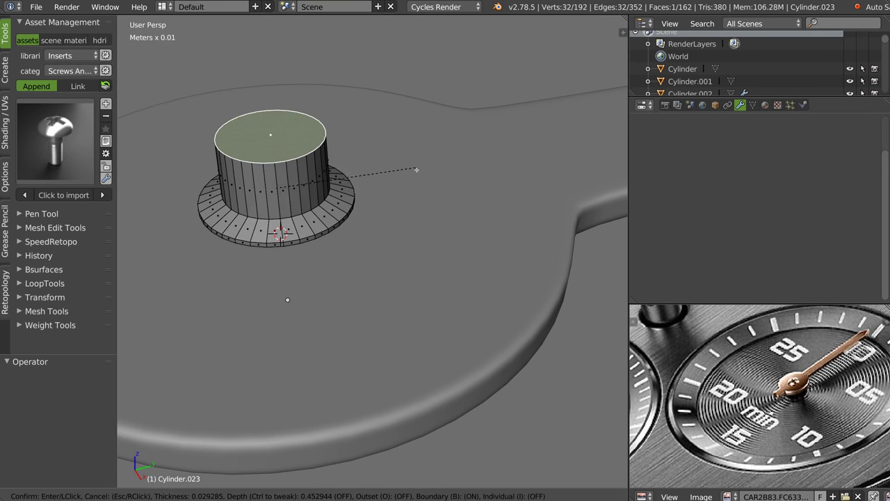
left_click(376, 214)
left_click_drag(258, 38, 261, 87)
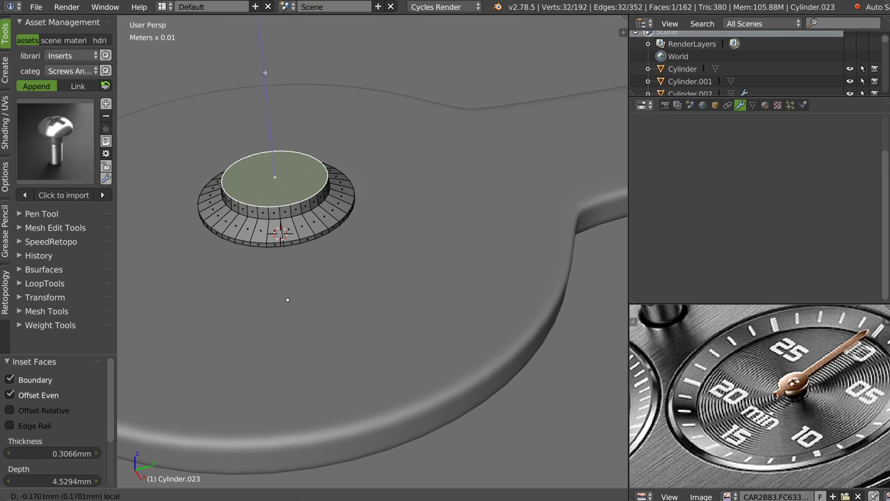
key("s")
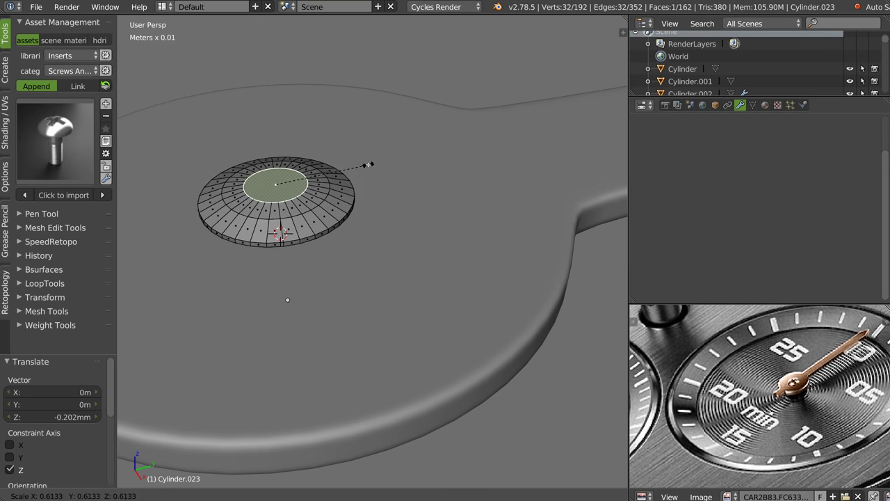
left_click(366, 165)
mouse_move(285, 310)
middle_mouse_down()
mouse_move(290, 200)
mouse_move(354, 95)
mouse_move(306, 192)
middle_mouse_up()
key("s")
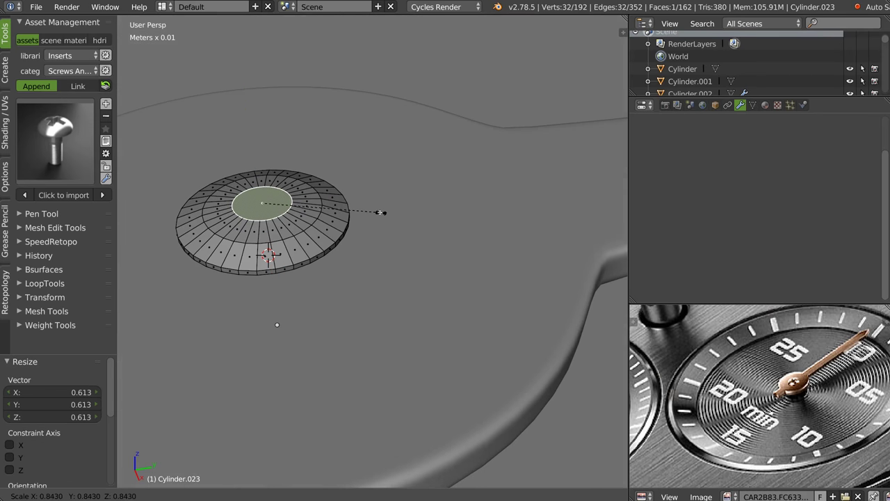
left_click(367, 213)
Set the top disc's height and extrude it down into a small central recess
key("g")
key("z")
left_click(247, 108)
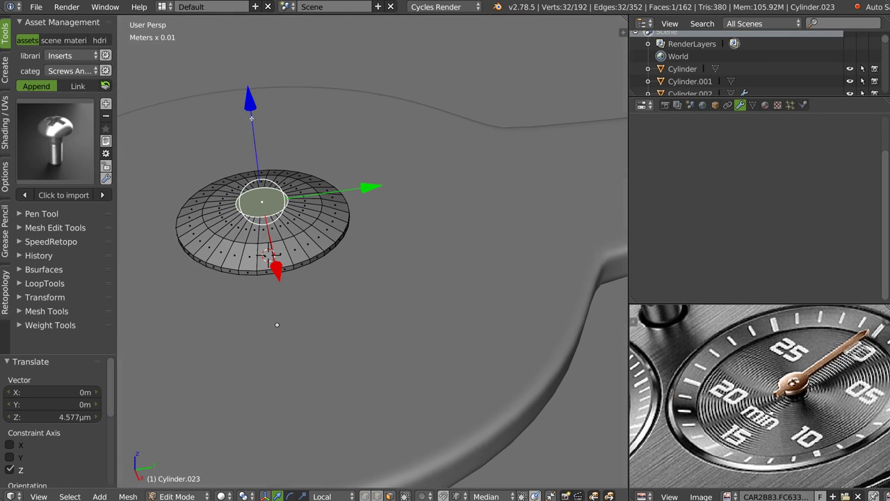
middle_click_drag(247, 108, 324, 196)
key("e")
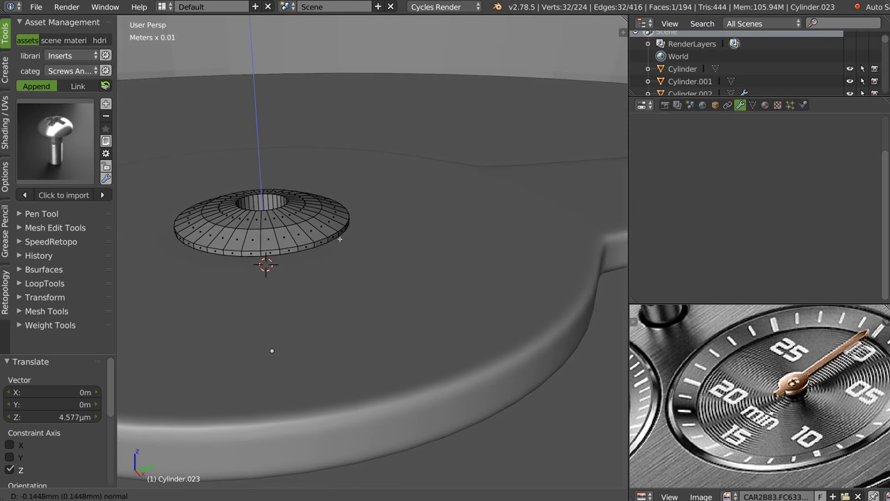
left_click(346, 309)
key("Tab")
mouse_move(346, 320)
middle_mouse_down()
mouse_move(301, 260)
mouse_move(341, 244)
middle_mouse_up()
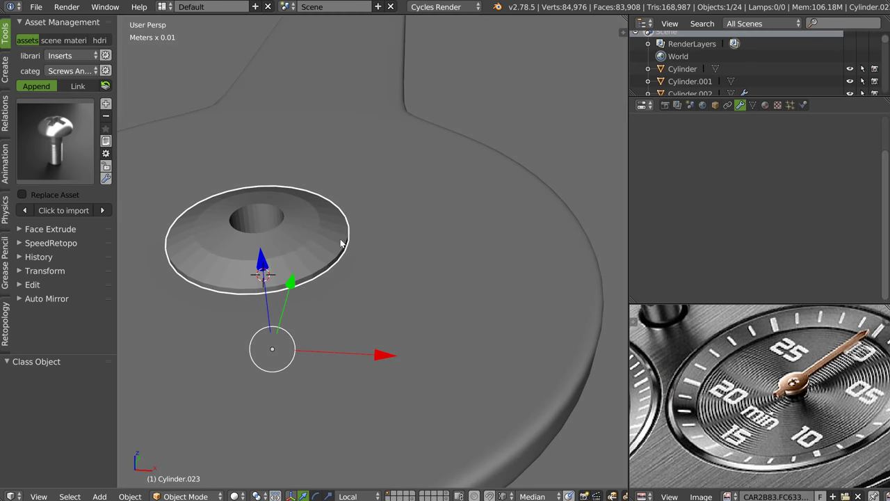
Smooth-shade the hour hand's hub disc from the shading pie menu
key("q")
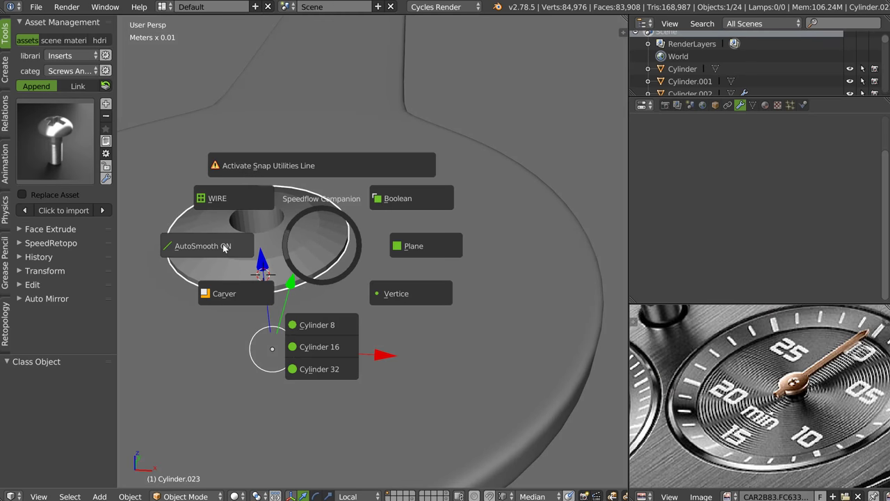
left_click(281, 239)
mouse_move(281, 238)
middle_mouse_down()
mouse_move(294, 261)
mouse_move(308, 235)
mouse_move(286, 207)
mouse_move(345, 235)
mouse_move(417, 209)
mouse_move(433, 215)
middle_mouse_up()
scroll(320, 247, "down", 5)
Lower the hub about 10.783 µm along Z, then select the hour hand in top view
scroll(350, 222, "up", 3)
scroll(447, 198, "up", 3)
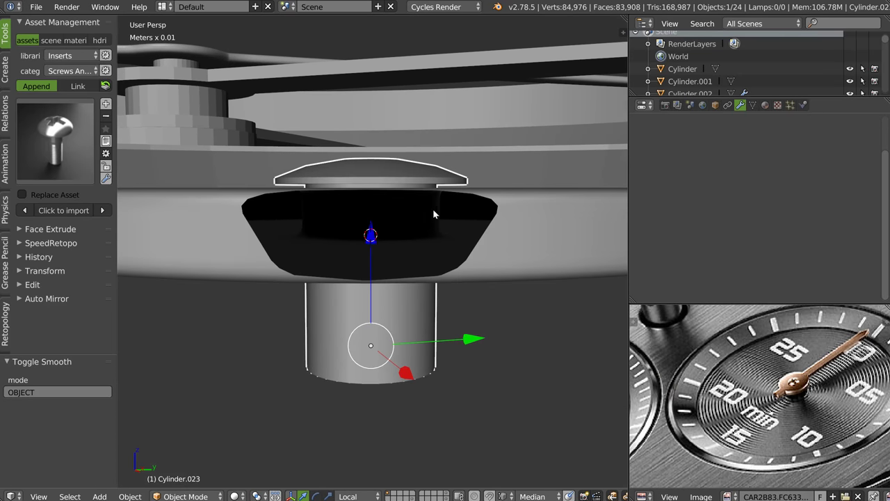
left_click_drag(372, 238, 370, 234)
mouse_move(369, 206)
middle_mouse_down()
mouse_move(369, 296)
mouse_move(393, 271)
mouse_move(378, 234)
mouse_move(345, 204)
mouse_move(338, 227)
mouse_move(364, 222)
mouse_move(292, 235)
middle_mouse_up()
key("KP_7")
right_click(322, 212)
Remove the subdivision surface from the hour hand using the object pie's Remove Subsurf
key("w")
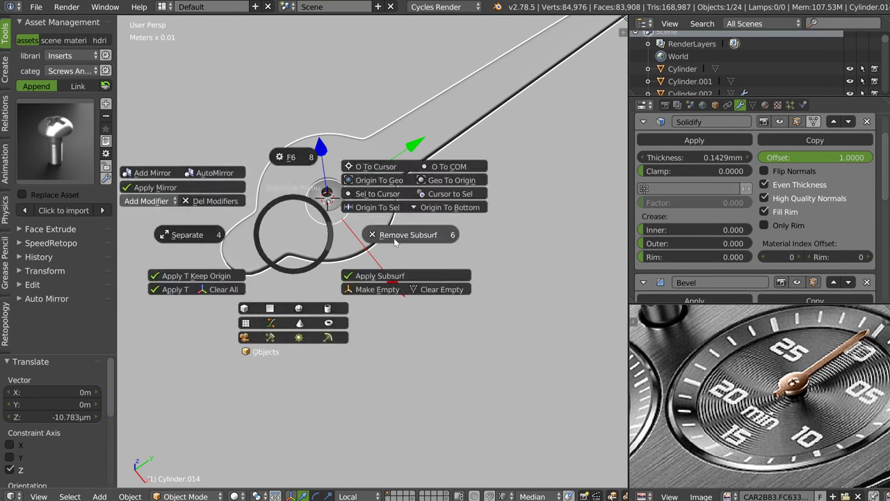
left_click(394, 235)
key("ctrl+2")
middle_click_drag(365, 247, 315, 240)
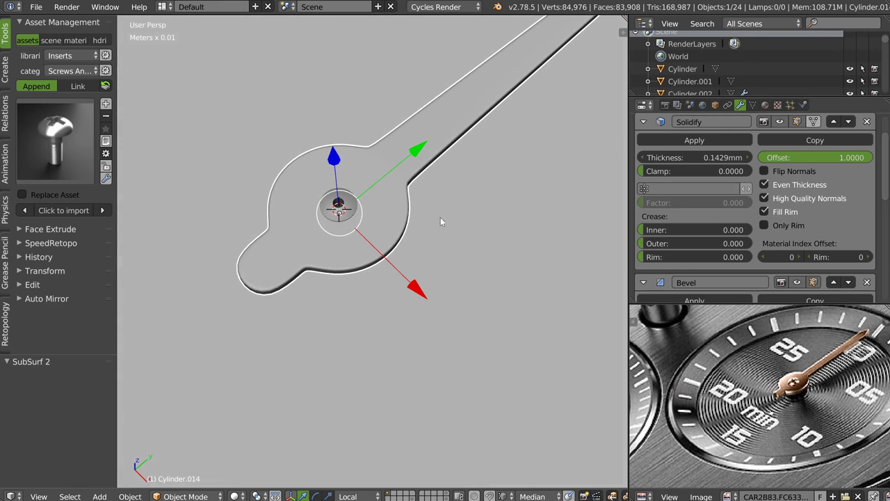
scroll(403, 223, "down", 3)
middle_click_drag(410, 206, 346, 245)
scroll(348, 243, "up", 2)
scroll(369, 230, "up", 3)
scroll(403, 202, "up", 2)
scroll(421, 182, "up", 1)
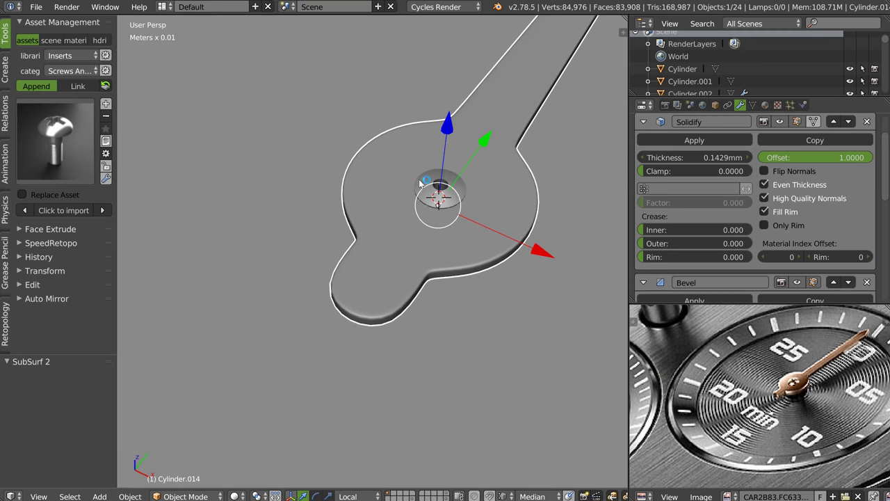
Delete the old hand, cap and screw pieces left in the left dial
right_click(421, 182)
right_click(387, 240)
scroll(342, 275, "down", 2)
scroll(281, 230, "up", 2)
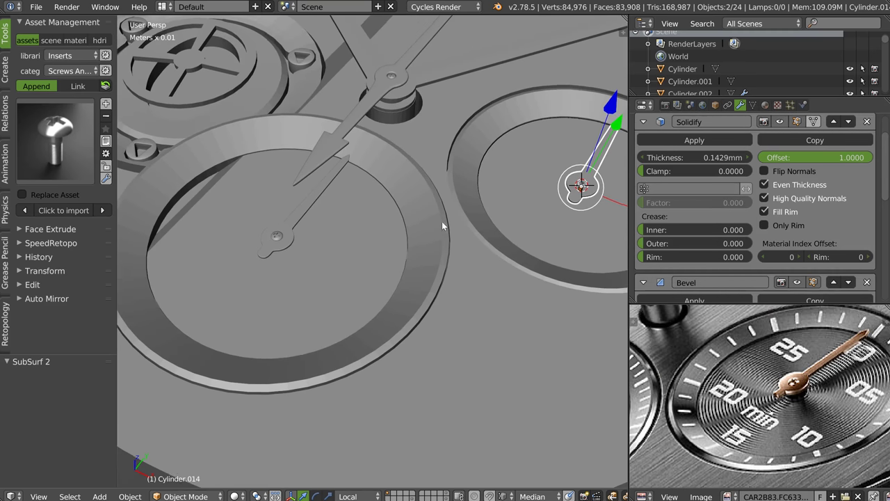
right_click(278, 232)
right_click(303, 228, "shift")
key("x")
left_click(293, 224)
Select the hub disc together with the hour hand
right_click(583, 184)
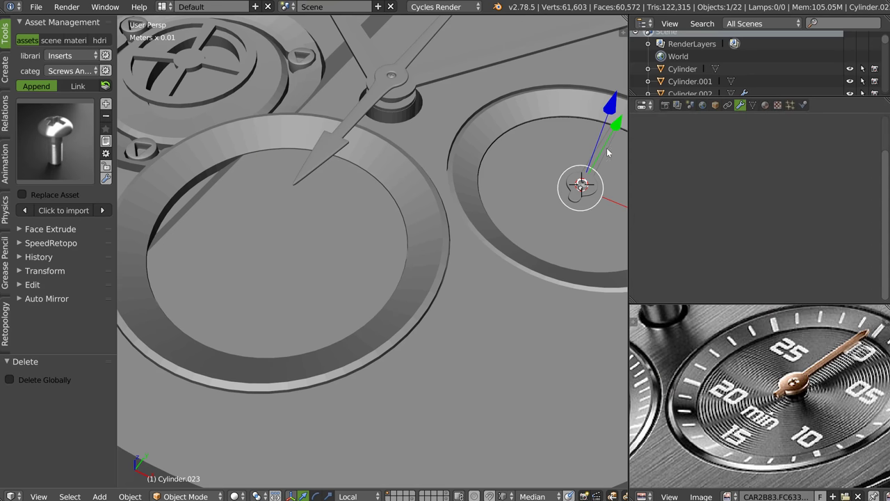
right_click(570, 206, "shift")
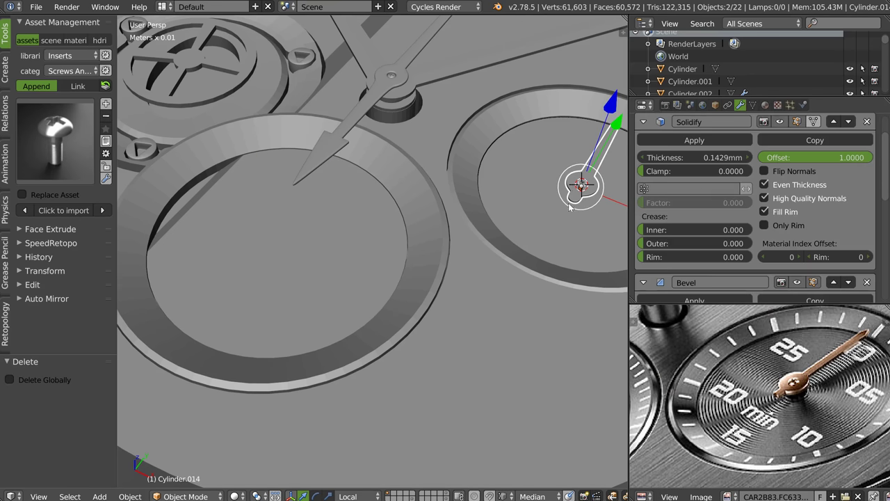
middle_click_drag(460, 198, 437, 177, "shift")
Make a trial duplicate of the hand and hub, then delete it
key("shift+d")
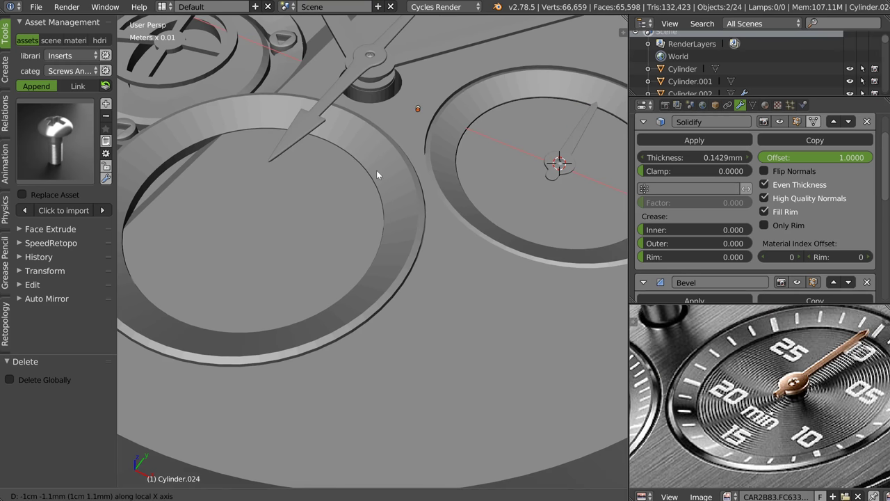
key("x")
left_click(483, 211)
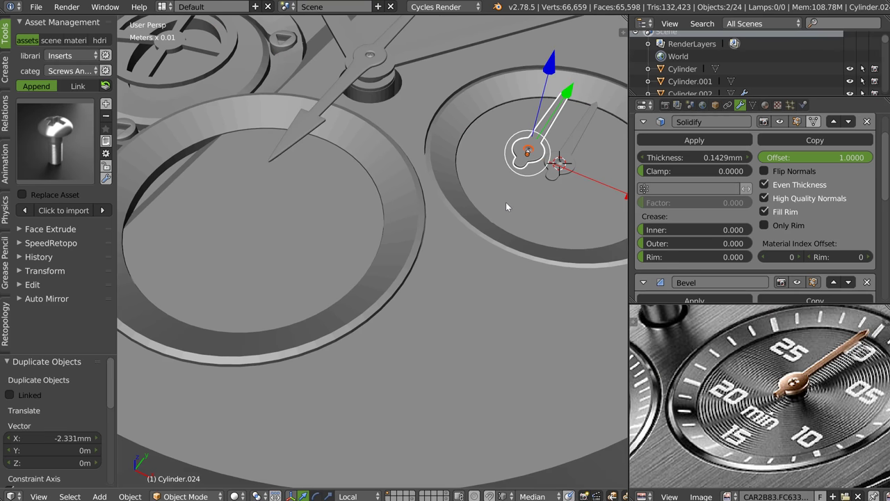
key("Delete")
Make a linked copy of the hand and hub and move it along X and local Y
right_click(562, 165)
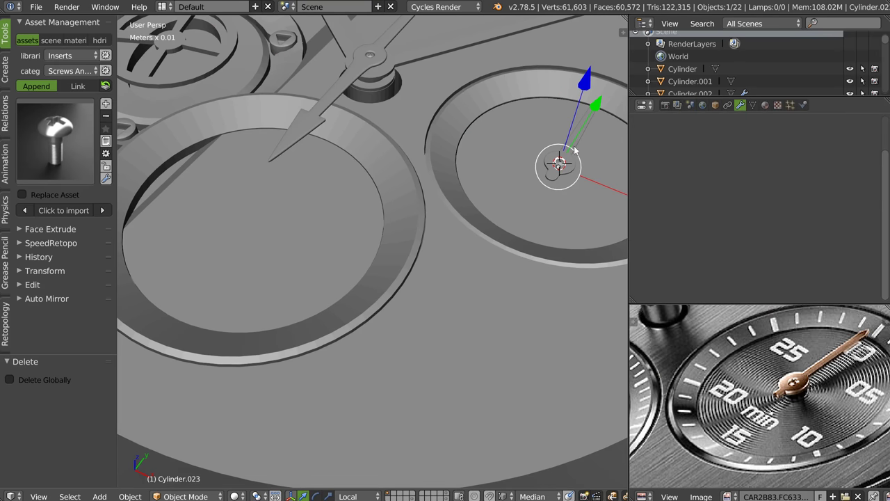
right_click(552, 180, "shift")
key("shift+d")
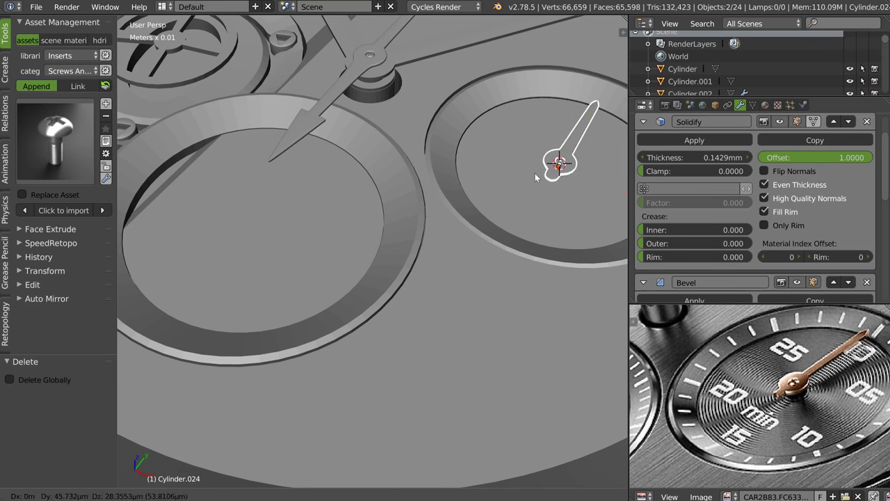
key("x")
left_click(396, 230)
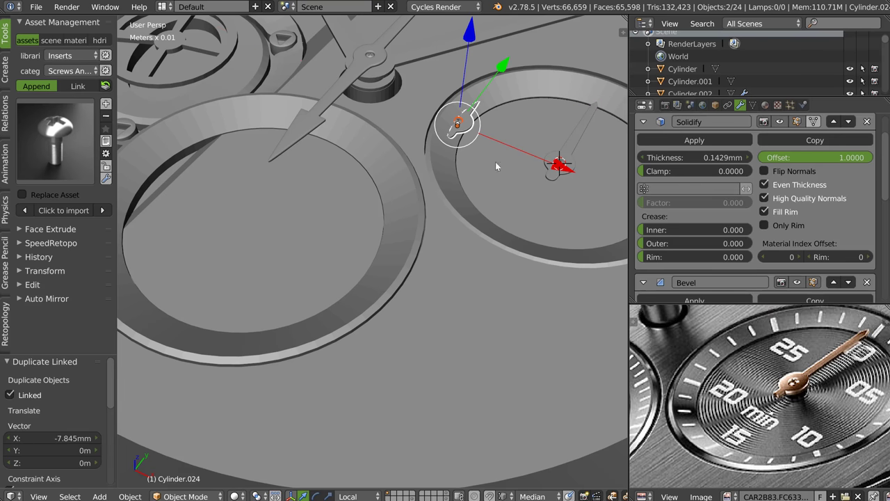
key("g")
key("y")
key("y")
left_click(391, 213)
In top view, centre the copy on the left seconds dial, about -7.23 mm along X
key("KP_7")
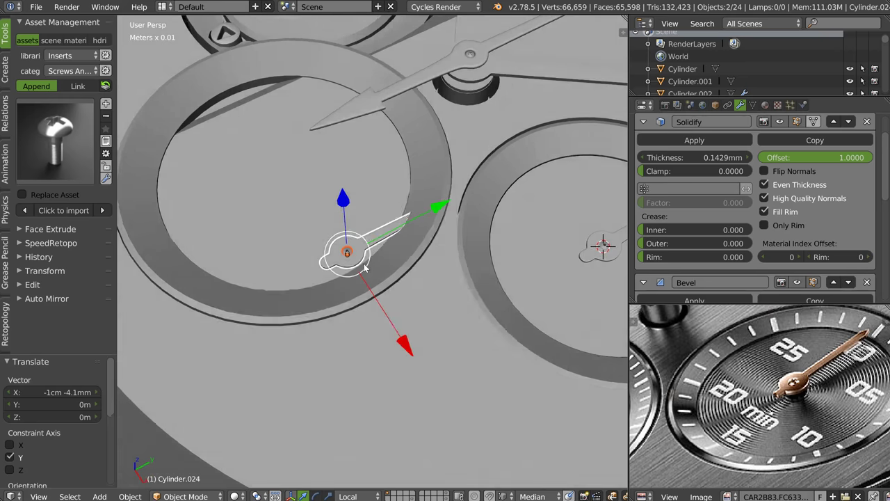
scroll(388, 241, "up", 2)
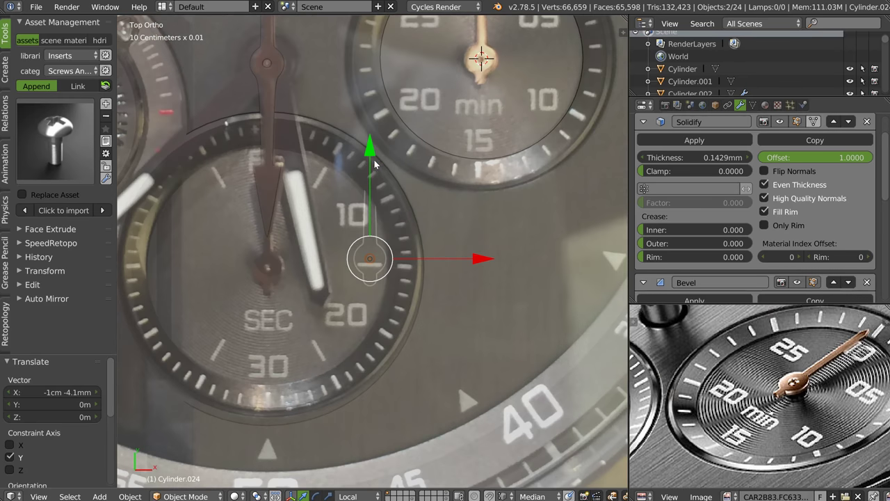
left_click_drag(374, 163, 418, 268, "shift")
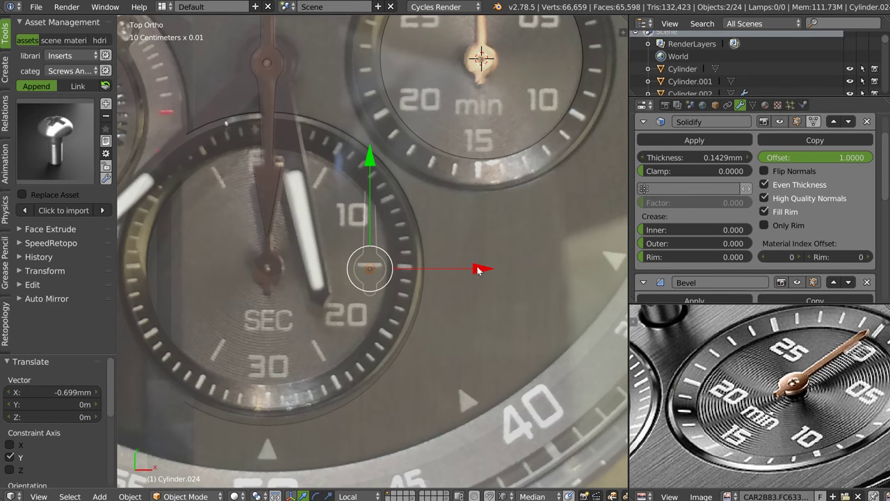
left_click_drag(478, 270, 377, 270)
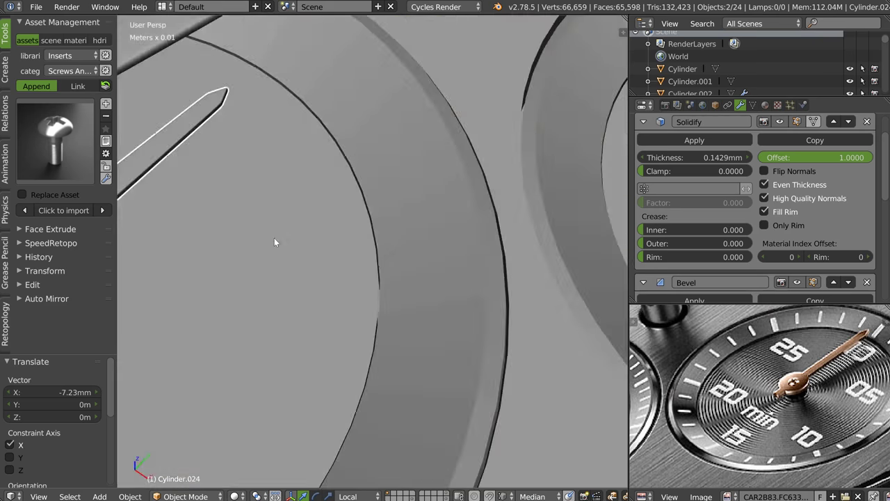
key("KP_Decimal")
mouse_move(370, 229)
middle_mouse_down()
mouse_move(362, 204)
mouse_move(439, 280)
middle_mouse_up()
In Edit Mode on the copied needle, select its tip vertices and pull them outward
right_click(434, 275)
right_click(434, 275)
key("Tab")
mouse_move(418, 278)
middle_mouse_down()
mouse_move(392, 285)
mouse_move(392, 247)
mouse_move(376, 218)
middle_mouse_up()
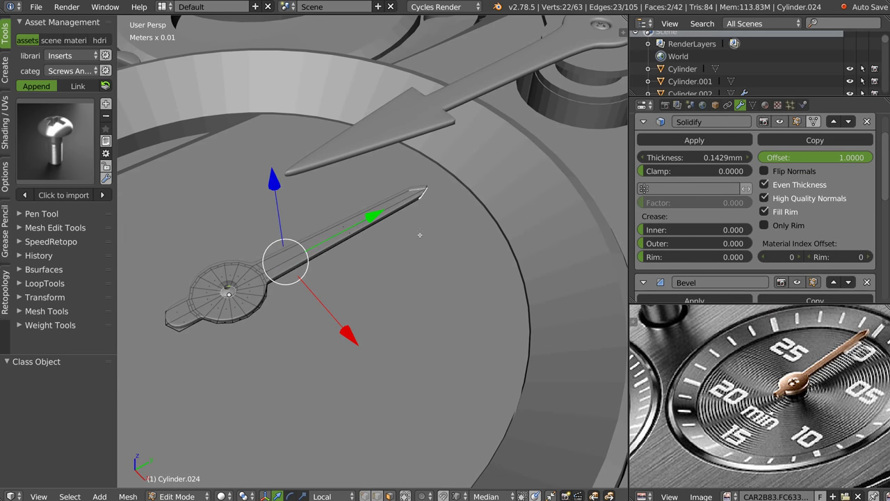
key("a")
right_click(442, 209)
left_click_drag(501, 152, 519, 144)
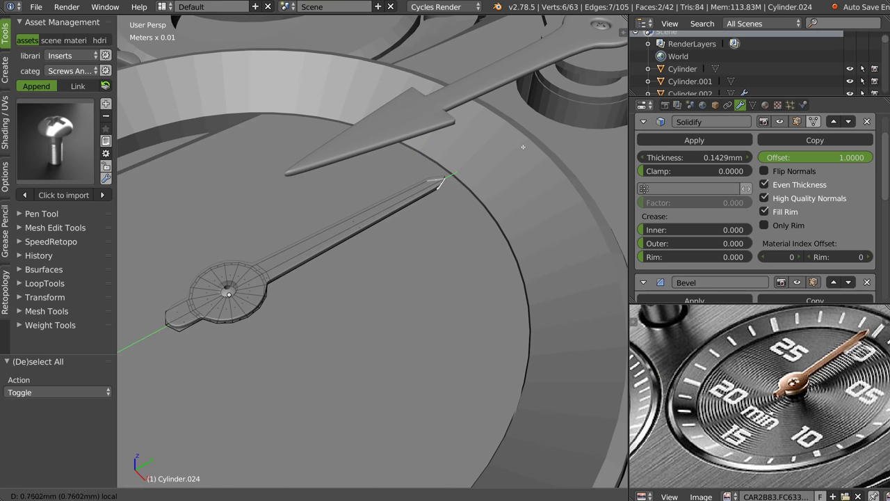
In top view, extend the tip 0.335 mm along Y to match the reference seconds hand
key("q")
left_click(450, 165)
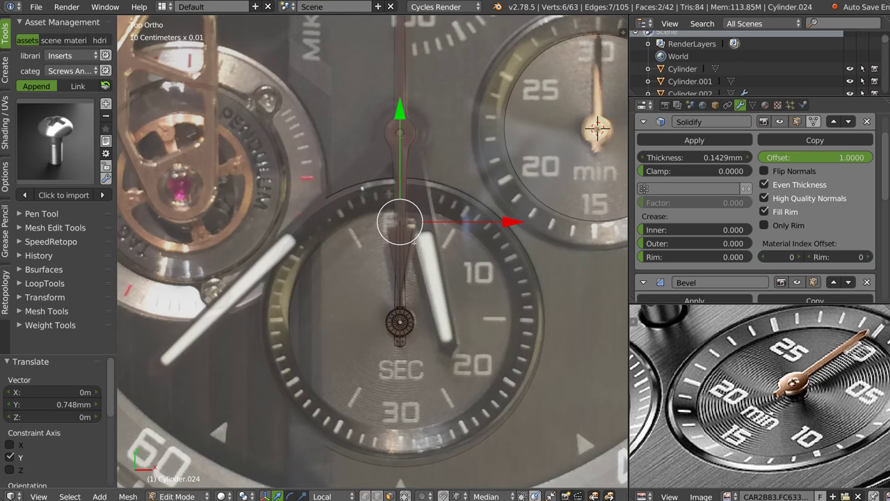
scroll(437, 256, "up", 1)
scroll(440, 201, "up", 1)
left_click_drag(395, 110, 426, 84)
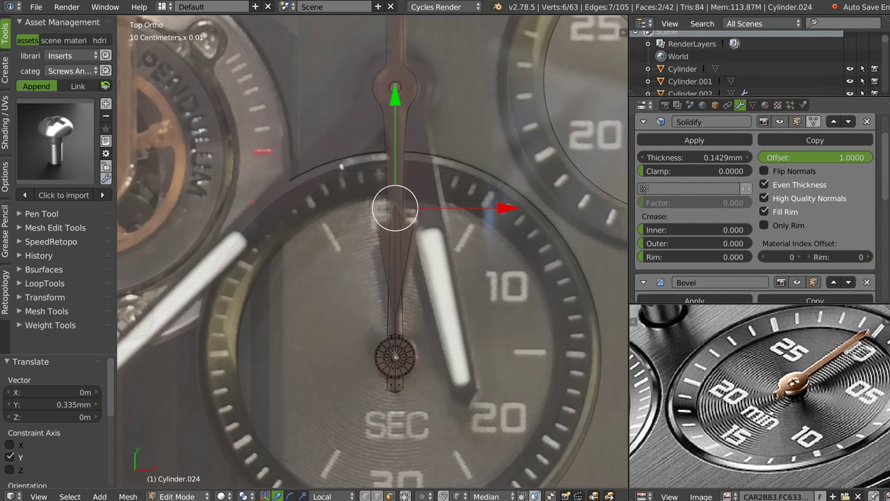
mouse_move(413, 233)
middle_mouse_down()
mouse_move(381, 169)
mouse_move(290, 192)
middle_mouse_up()
scroll(381, 169, "down", 4)
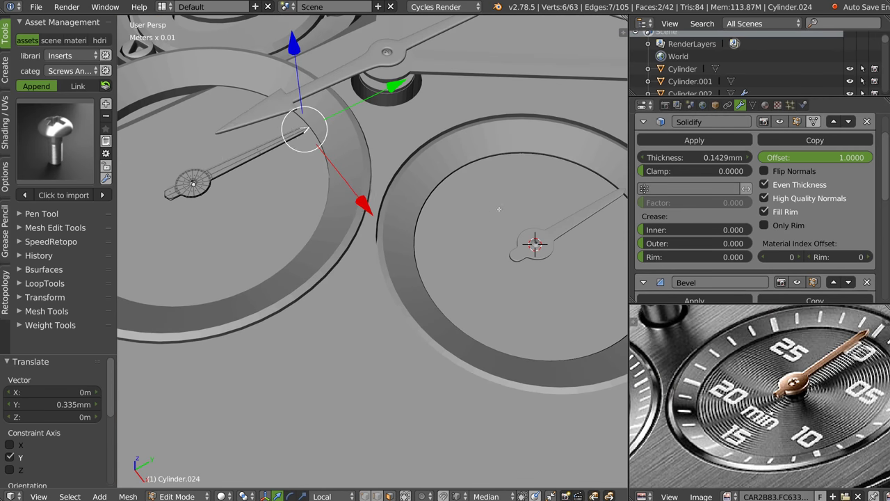
Delete the linked copy's hand and hub from the left dial
middle_click_drag(499, 208, 463, 228, "shift")
key("Tab")
right_click(545, 242)
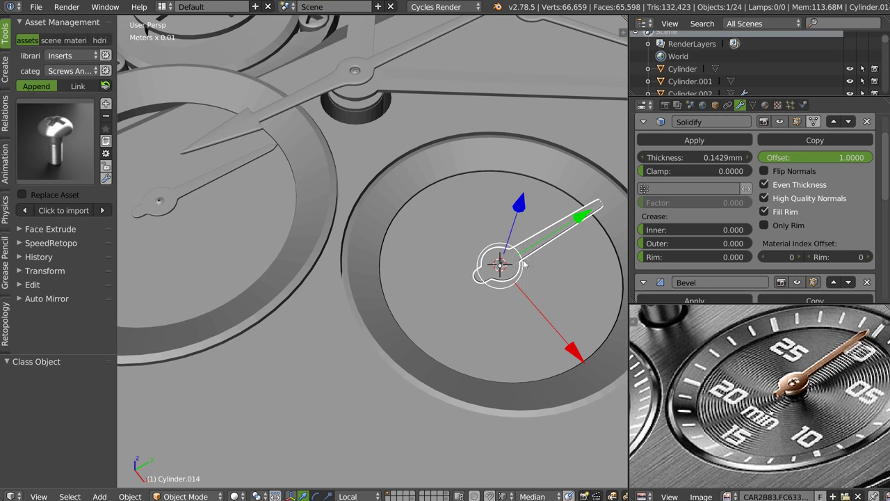
right_click(178, 198)
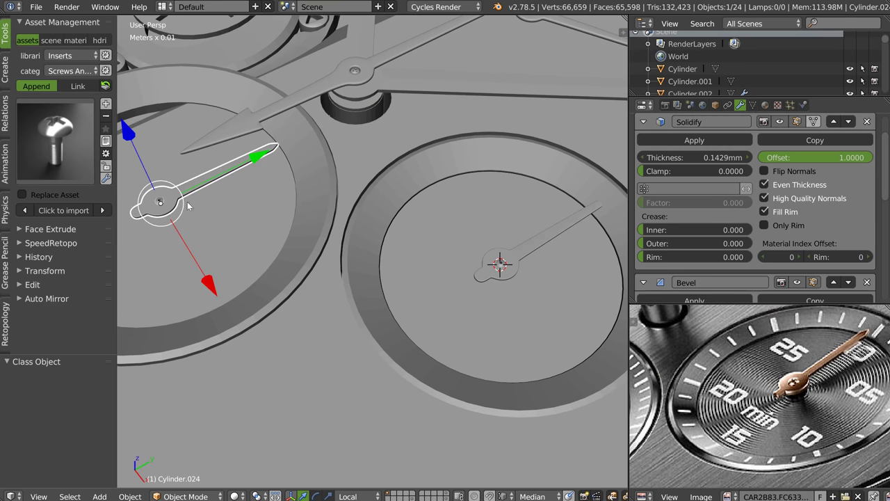
middle_click_drag(187, 205, 212, 215, "shift")
key("Delete")
right_click(179, 202)
key("Delete")
Duplicate the original hand and hub independently and move them into the left dial, -9.433 mm along Y
right_click(523, 264)
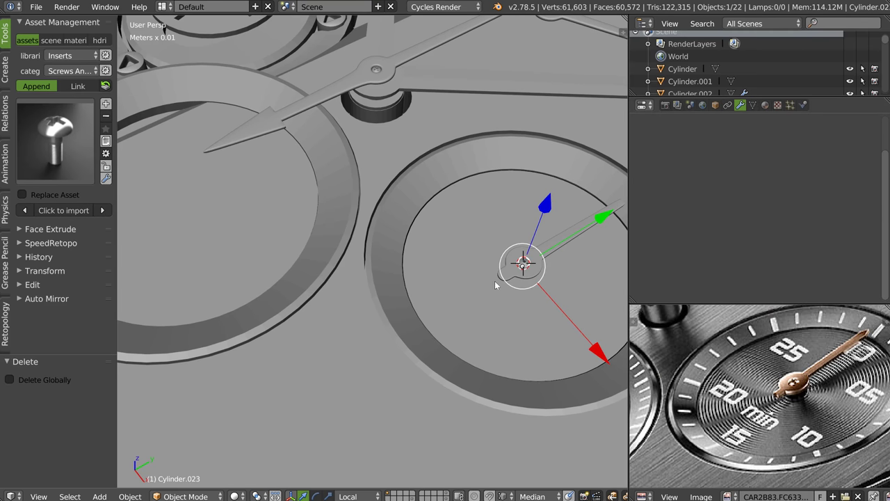
right_click(566, 239, "shift")
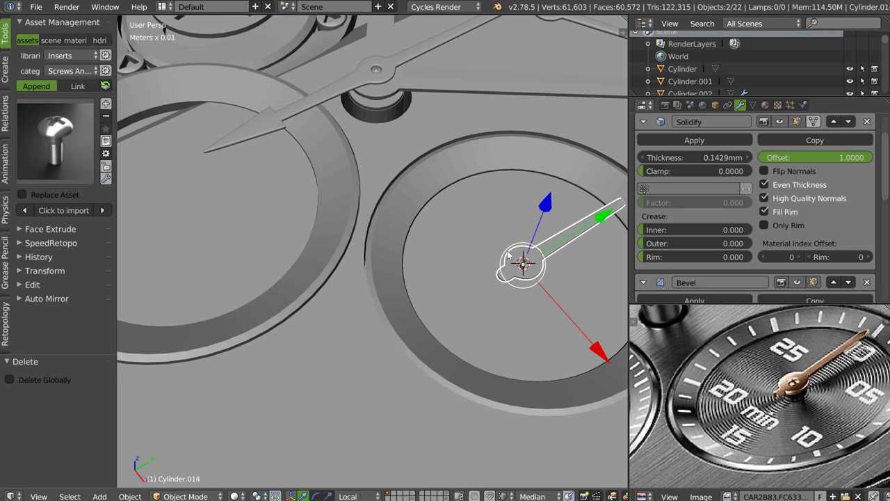
key("shift+d")
key("y")
left_click(339, 342)
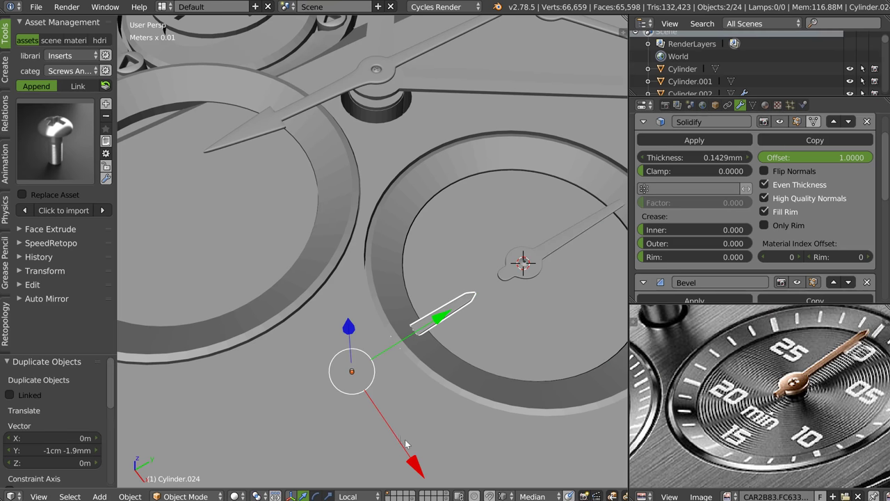
key("g")
key("x")
left_click(328, 120)
key("g")
key("y")
left_click(271, 332)
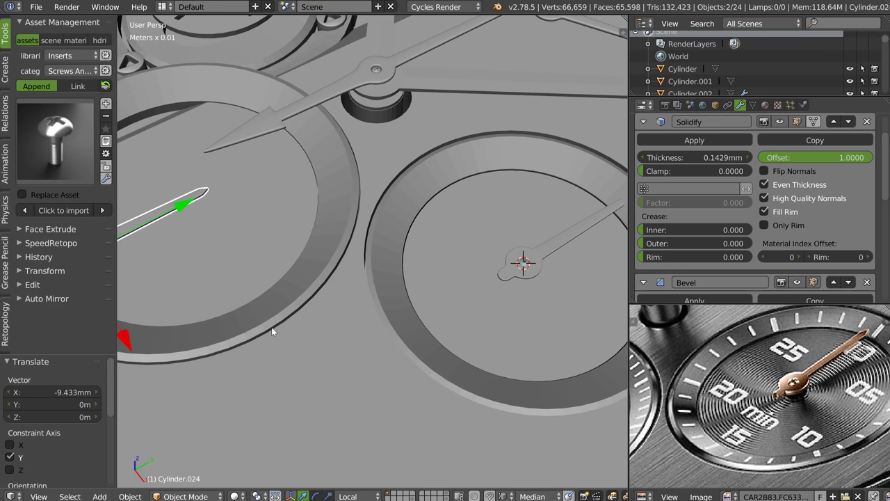
key("KP_7")
Move the copied hand along Y into its final position
key("g")
key("y")
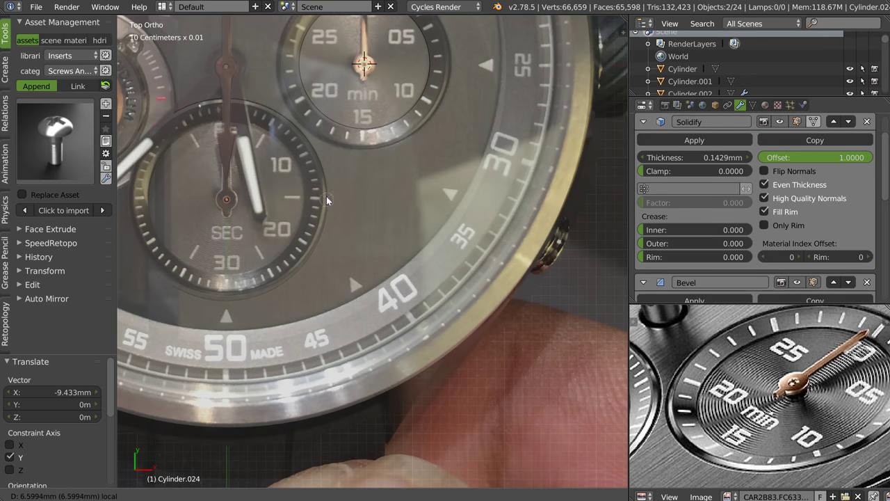
left_click(325, 198)
mouse_move(324, 197)
middle_mouse_down()
mouse_move(238, 183)
mouse_move(379, 199)
mouse_move(403, 250)
middle_mouse_up()
In Edit Mode, shift the minute sub-dial hand about -1.1695 mm over the reference
right_click(404, 250)
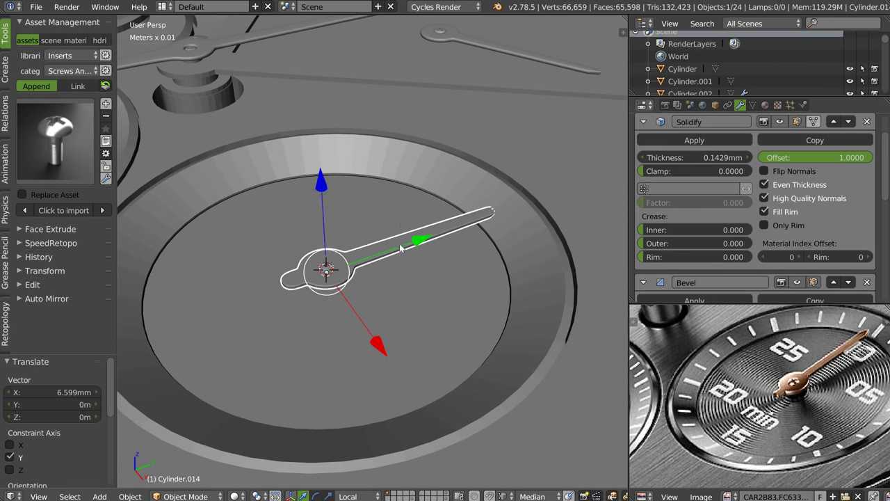
key("Tab")
key("KP_7")
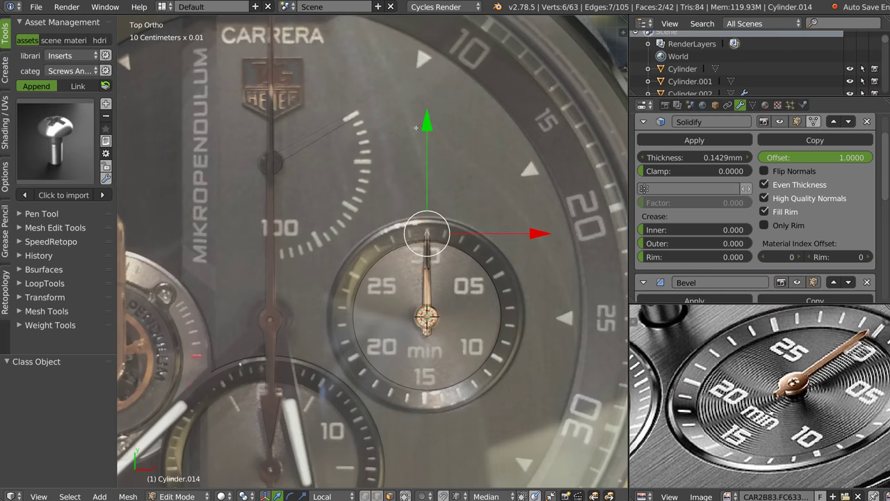
key("g")
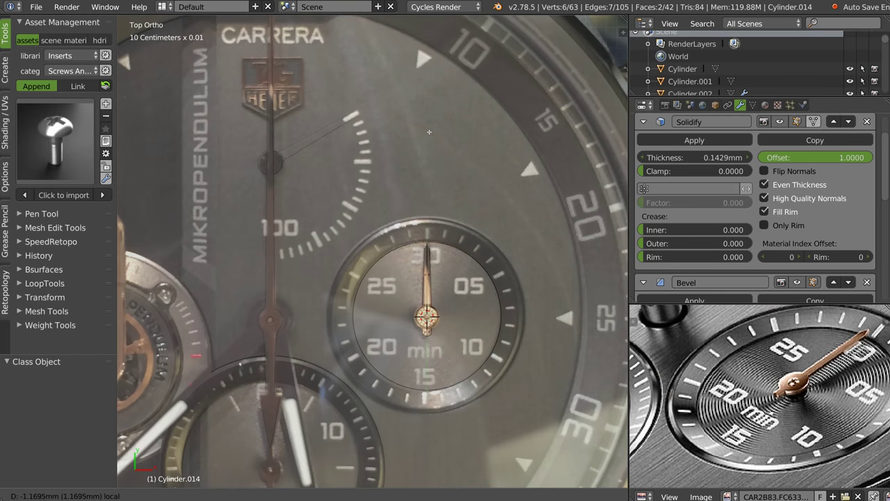
left_click(429, 132)
key("Tab")
left_click(416, 228)
Delete the extra hand in the minute dial, leaving 23 objects
scroll(446, 238, "down", 2)
mouse_move(447, 238)
middle_mouse_down()
mouse_move(426, 219)
mouse_move(345, 241)
middle_mouse_up()
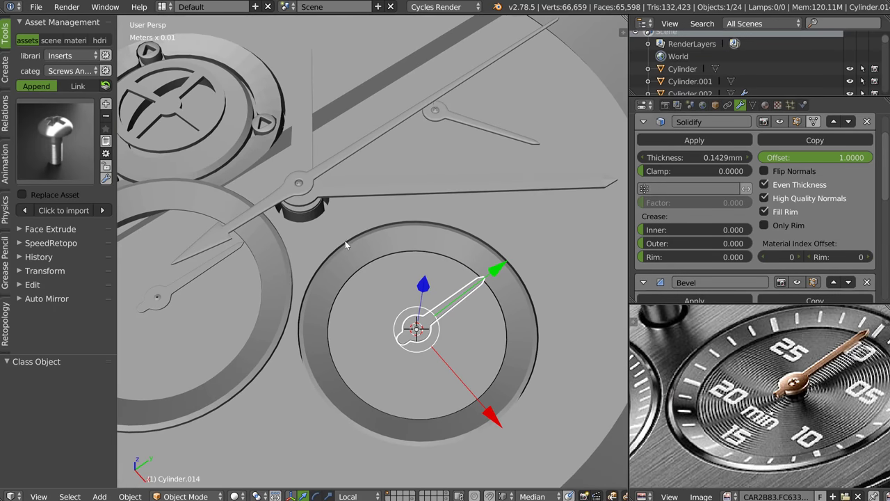
right_click(432, 109)
key("x")
left_click(416, 144)
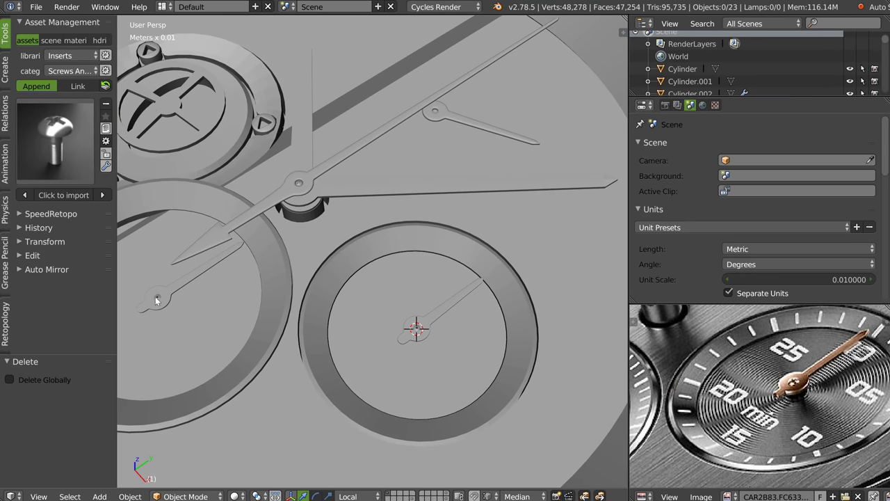
Snap the 3D cursor to the hub ring centre of the small upper hand
right_click(449, 126)
key("Tab")
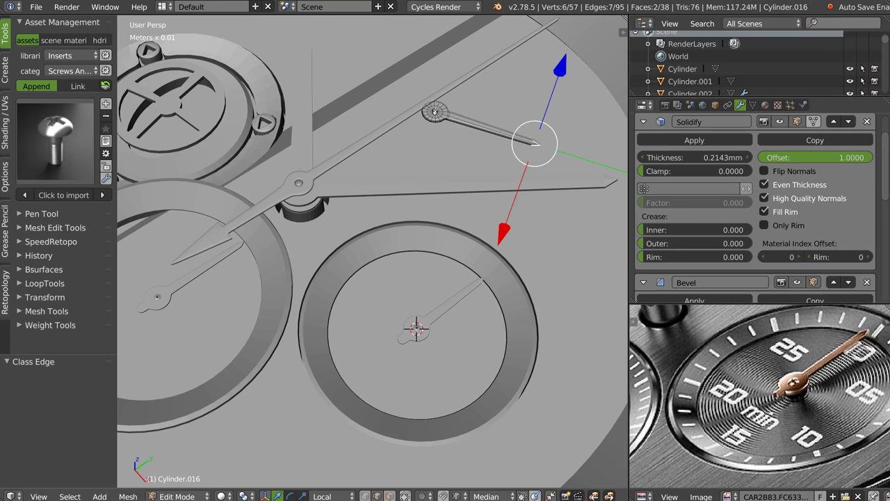
right_click(436, 122, "alt")
key("shift+s")
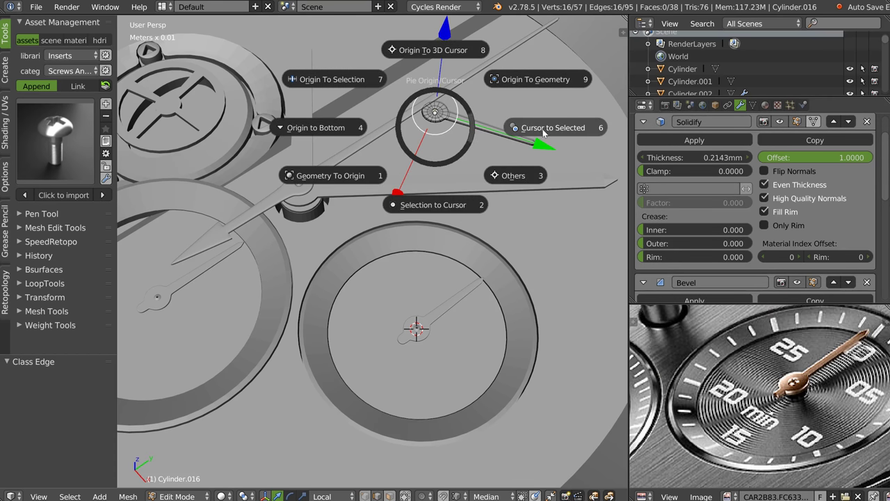
left_click(543, 130)
key("Tab")
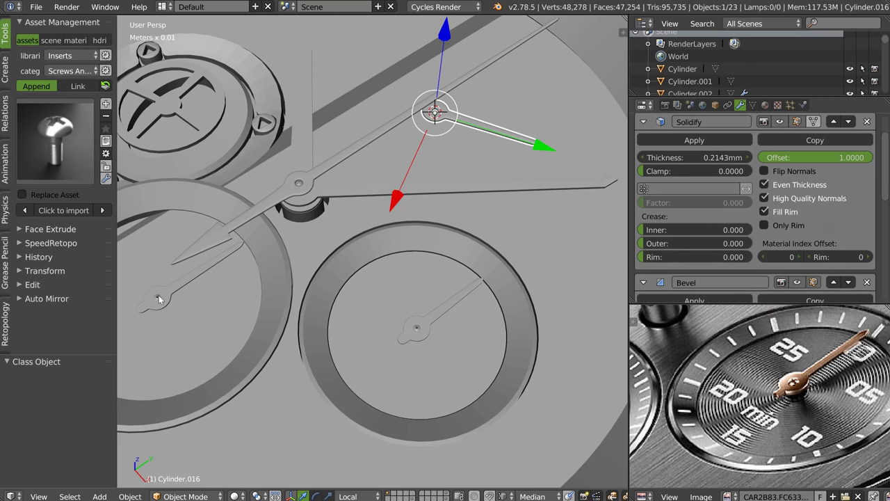
Duplicate the left sub-dial's hub post and snap the copy to the cursor
right_click(159, 299)
key("shift+d")
right_click(172, 301)
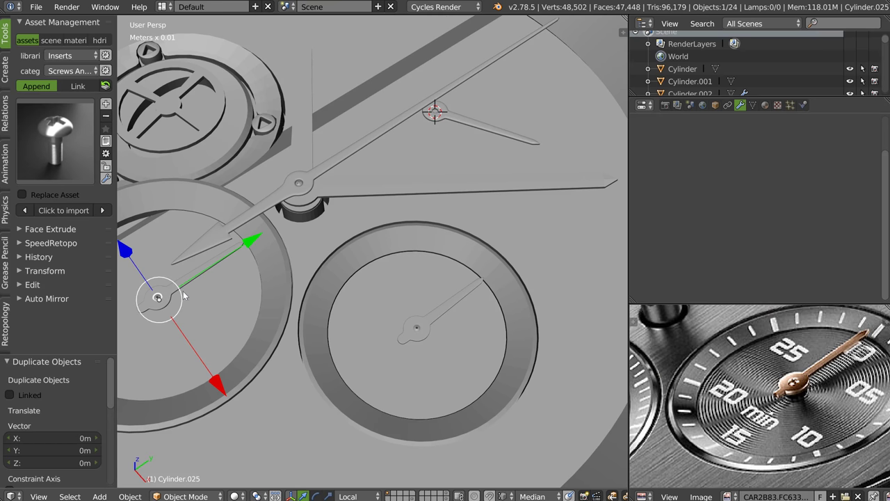
key("shift+s")
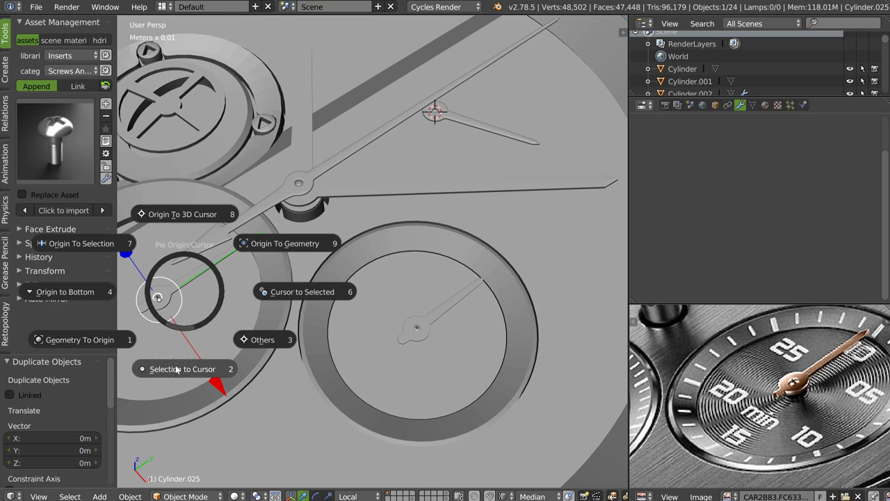
left_click(175, 370)
Lower the copied post 0.262 mm along Z and check it in top view
mouse_move(178, 369)
middle_mouse_down()
mouse_move(440, 170)
mouse_move(445, 123)
middle_mouse_up()
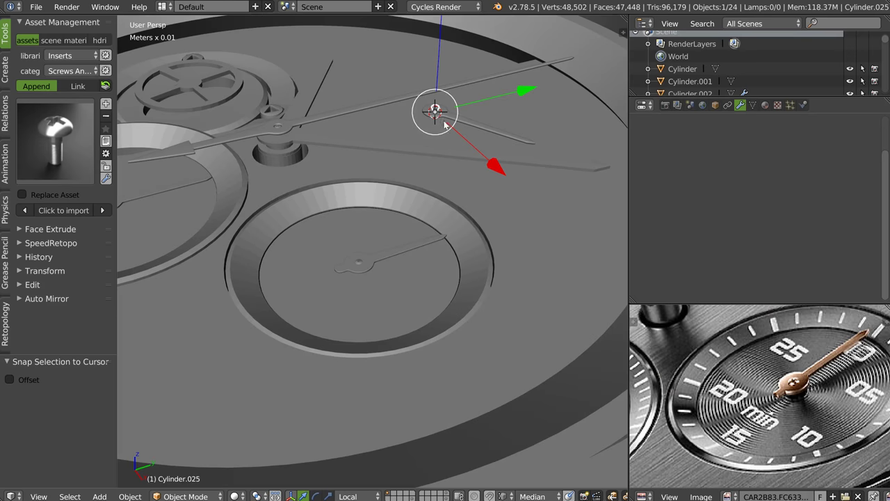
key("KP_Decimal")
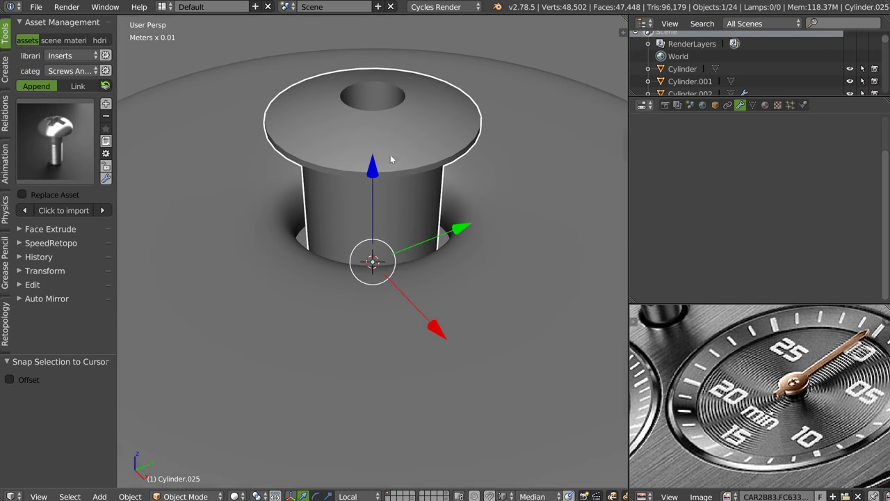
key("g")
key("z")
key("z")
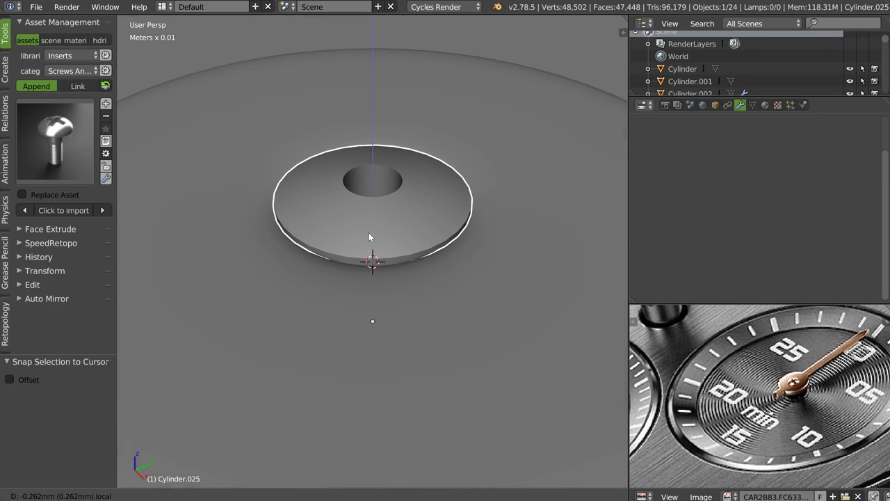
left_click(368, 233)
scroll(421, 228, "down", 2)
mouse_move(421, 228)
middle_mouse_down()
mouse_move(358, 272)
mouse_move(391, 222)
mouse_move(380, 173)
mouse_move(357, 257)
mouse_move(412, 180)
middle_mouse_up()
scroll(380, 174, "down", 3)
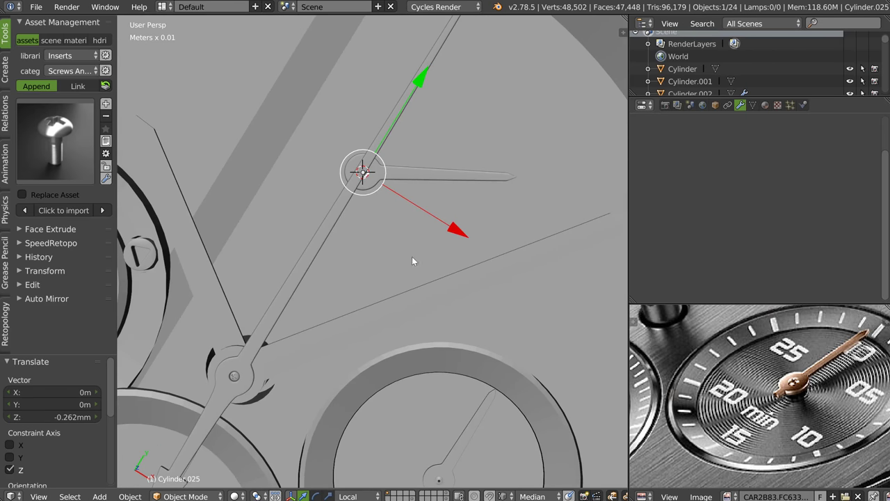
key("KP_7")
middle_click_drag(498, 167, 457, 166, "shift")
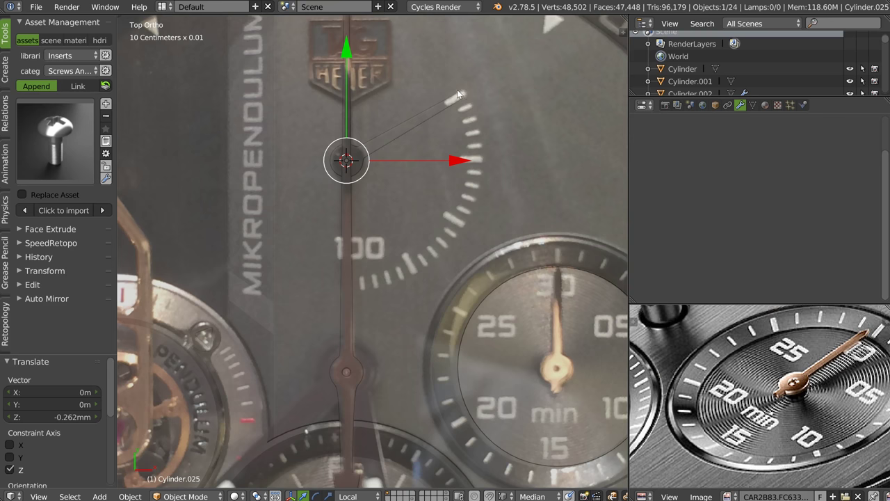
scroll(450, 232, "down", 3)
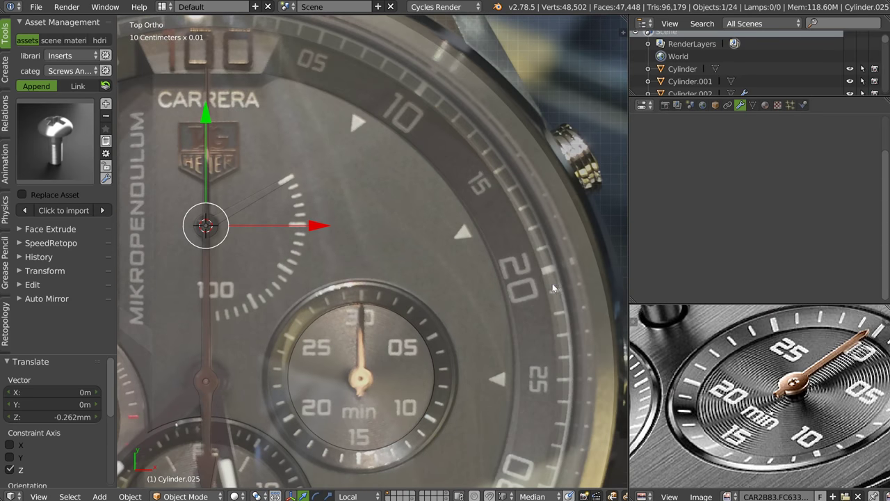
scroll(427, 334, "down", 4, "shift")
scroll(449, 234, "down", 2, "shift")
scroll(386, 154, "left", 2, "ctrl")
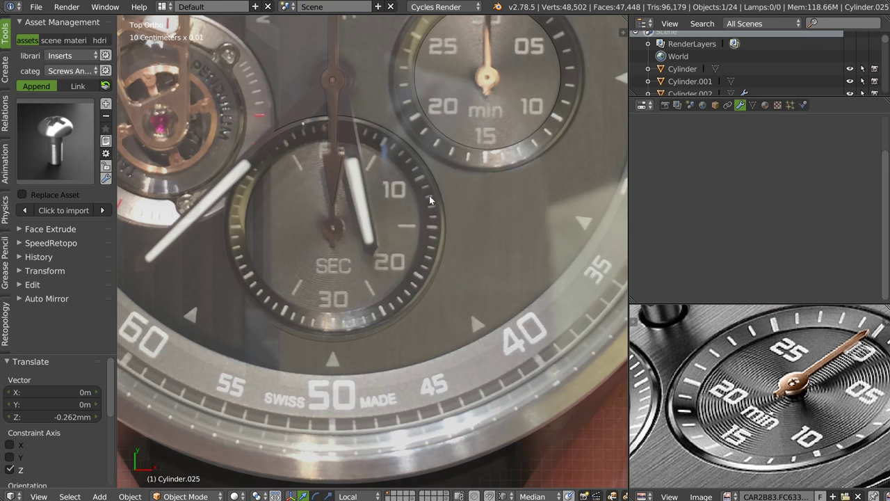
mouse_move(379, 145)
middle_mouse_down()
mouse_move(394, 207)
mouse_move(372, 173)
mouse_move(399, 220)
middle_mouse_up()
scroll(398, 226, "down", 2)
key("t")
scroll(417, 201, "down", 2)
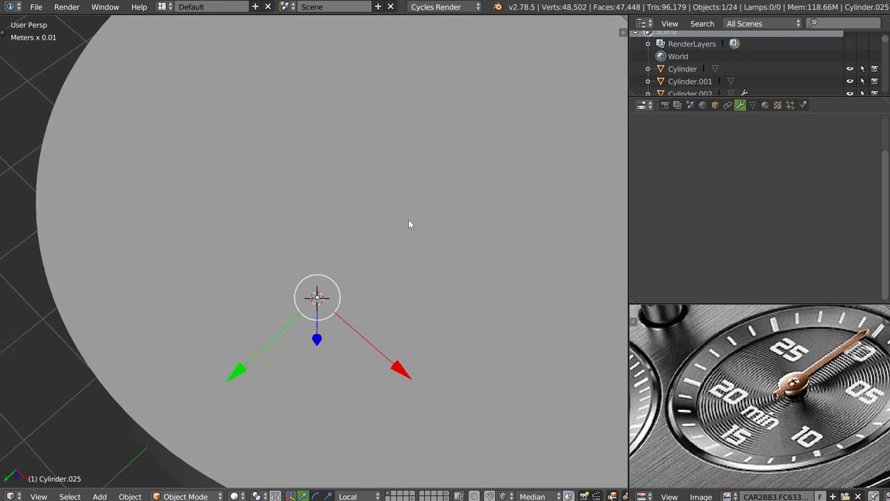
scroll(390, 243, "down", 3)
mouse_move(371, 262)
middle_mouse_down()
mouse_move(408, 193)
mouse_move(348, 243)
middle_mouse_up()
scroll(347, 242, "up", 3)
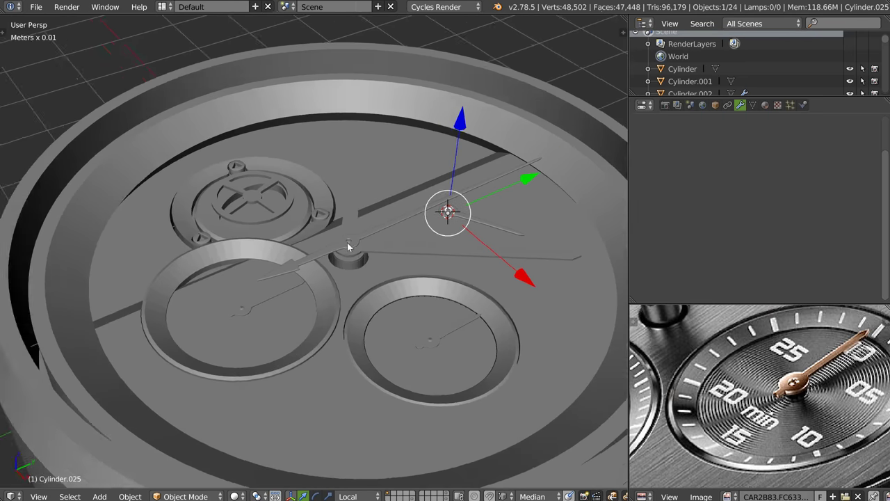
scroll(436, 156, "up", 3)
scroll(354, 309, "up", 2)
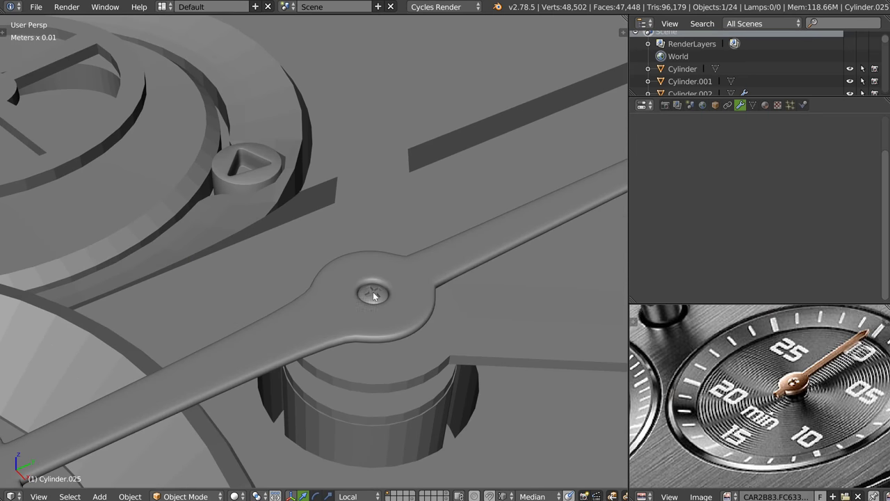
Hide the screw in the hour hand's hub
right_click(374, 293)
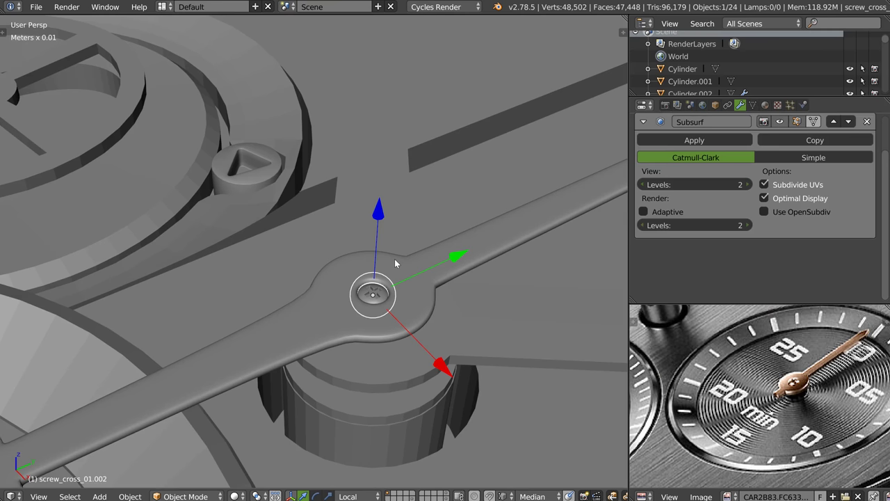
middle_click_drag(340, 310, 379, 306)
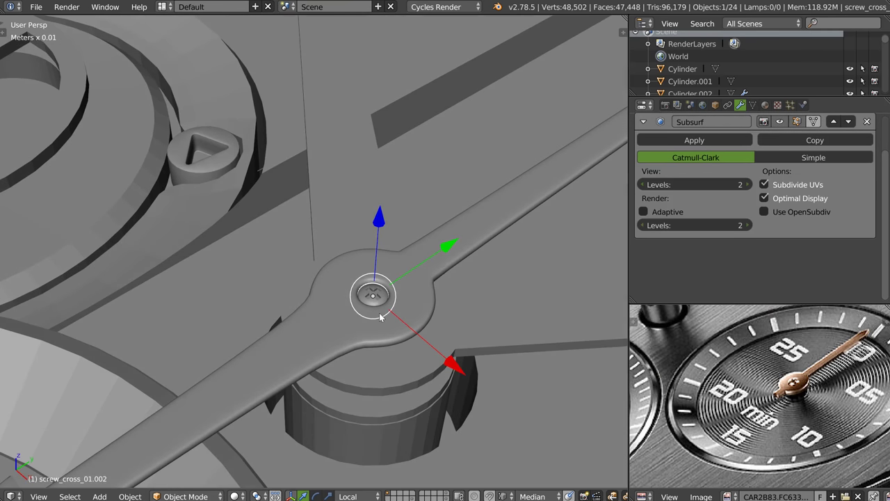
key("h")
Scale the hub's inner ring down to 0.5671 for a smaller centre hole
right_click(366, 320)
key("Tab")
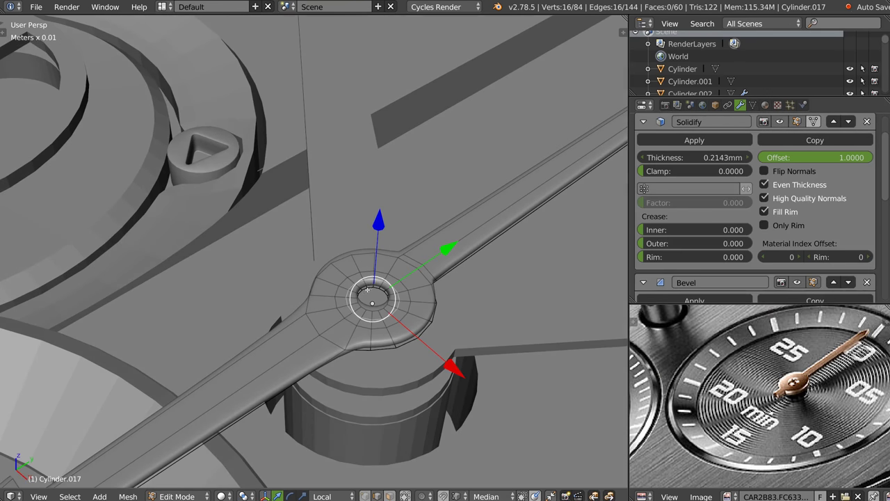
key("s")
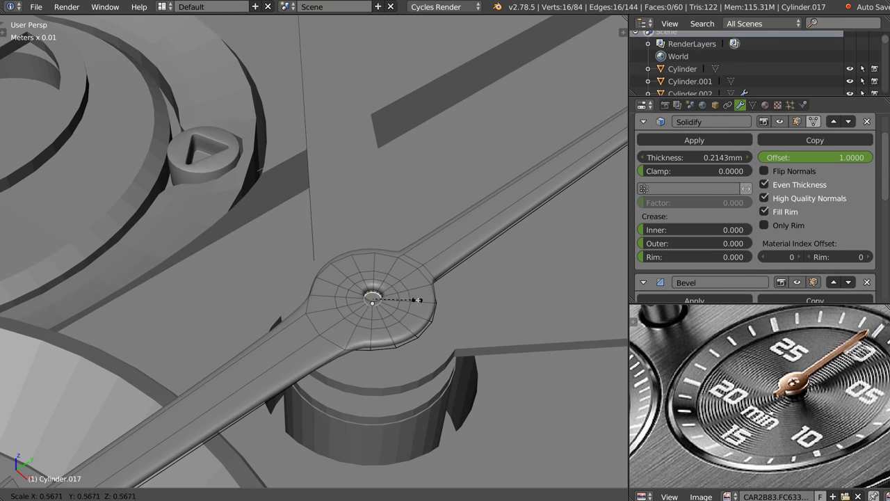
left_click(402, 300)
key("q")
left_click(398, 254)
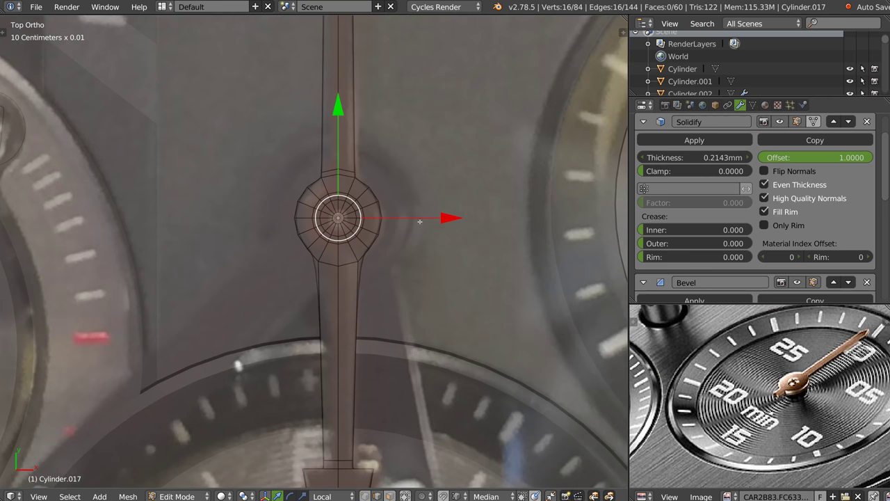
Add an edge loop across the lower arm, slid up against the hub, then exit Edit Mode
key("Tab")
key("Tab")
key("ctrl+r")
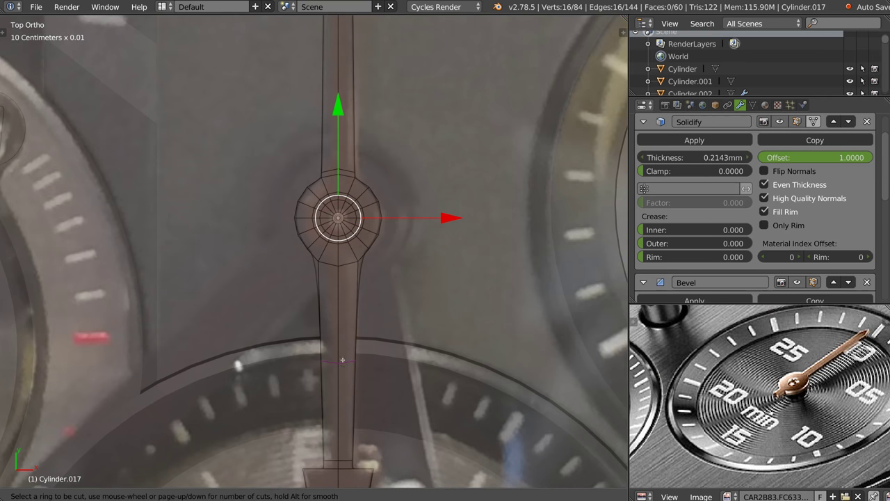
left_click(327, 387)
right_click(339, 375)
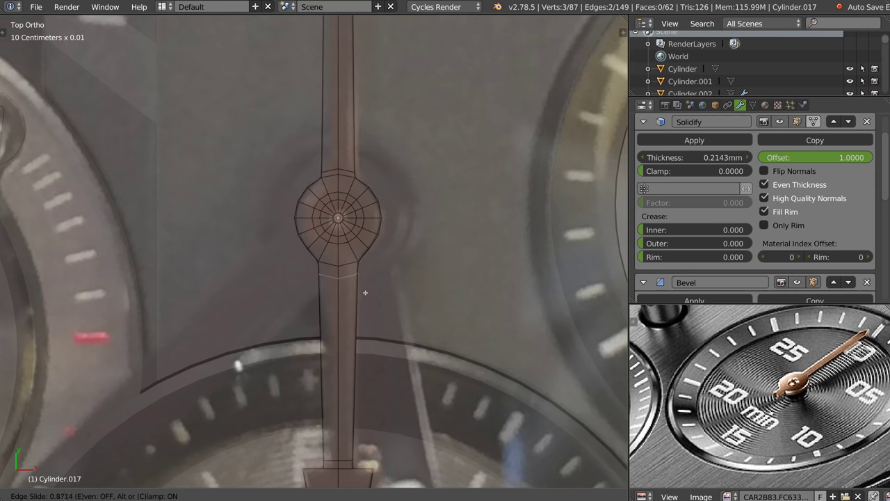
left_click(339, 271)
key("ctrl+Tab")
key("Tab")
mouse_move(383, 302)
middle_mouse_down()
mouse_move(346, 278)
mouse_move(379, 295)
mouse_move(366, 278)
mouse_move(317, 309)
middle_mouse_up()
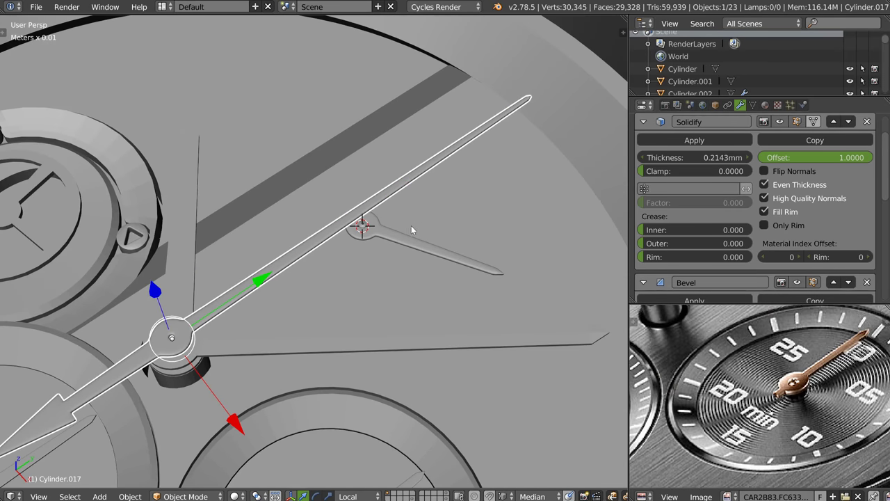
mouse_move(425, 263)
middle_mouse_down()
mouse_move(432, 250)
mouse_move(387, 310)
middle_mouse_up()
key("KP_7")
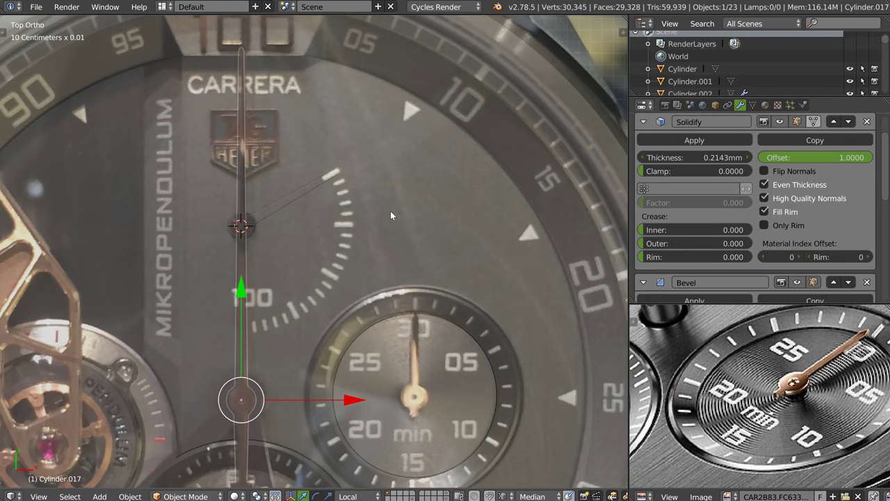
middle_click_drag(391, 211, 400, 281, "shift")
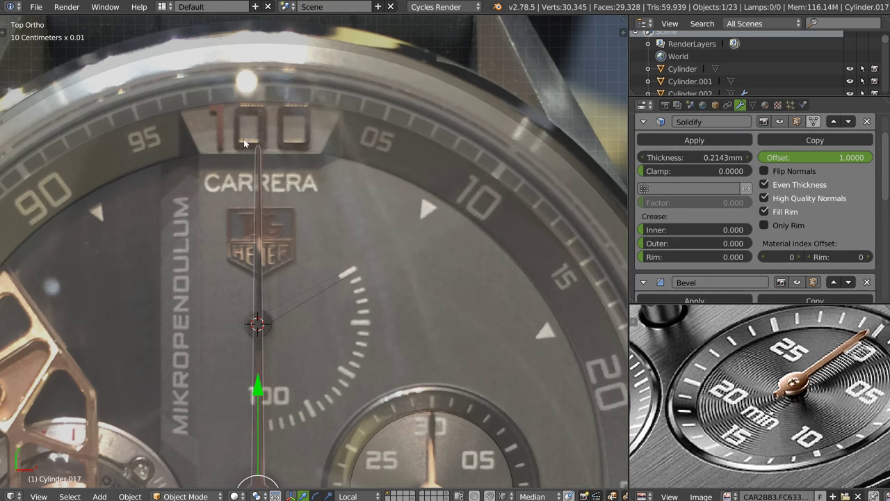
right_click(257, 178)
right_click(258, 182)
key("Tab")
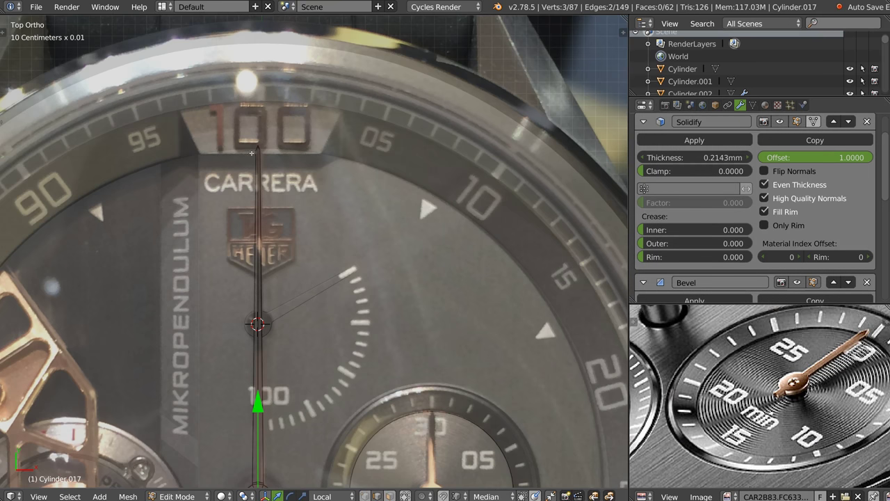
right_click(253, 155)
key("Tab")
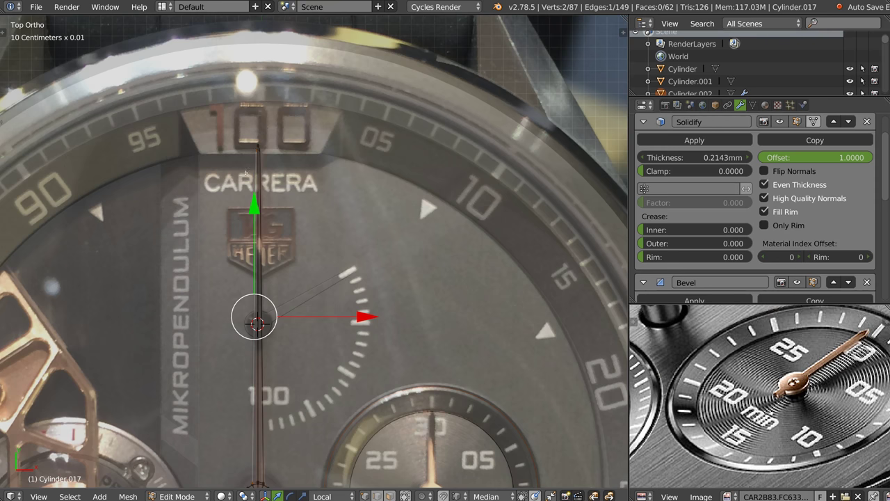
right_click(247, 167, "shift")
key("a")
left_click(271, 90)
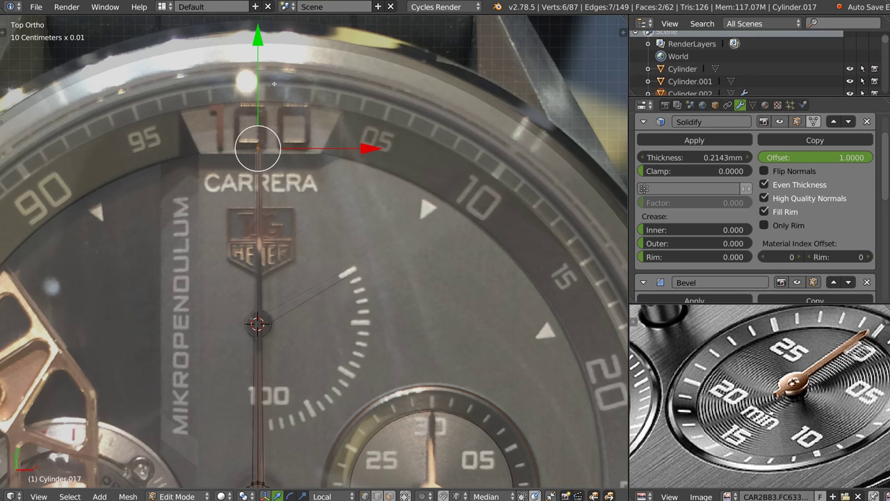
key("Tab")
key("Tab")
key("Tab")
left_click(271, 118)
mouse_move(303, 261)
middle_mouse_down()
mouse_move(302, 236)
mouse_move(324, 198)
mouse_move(264, 274)
middle_mouse_up()
scroll(248, 247, "up", 4)
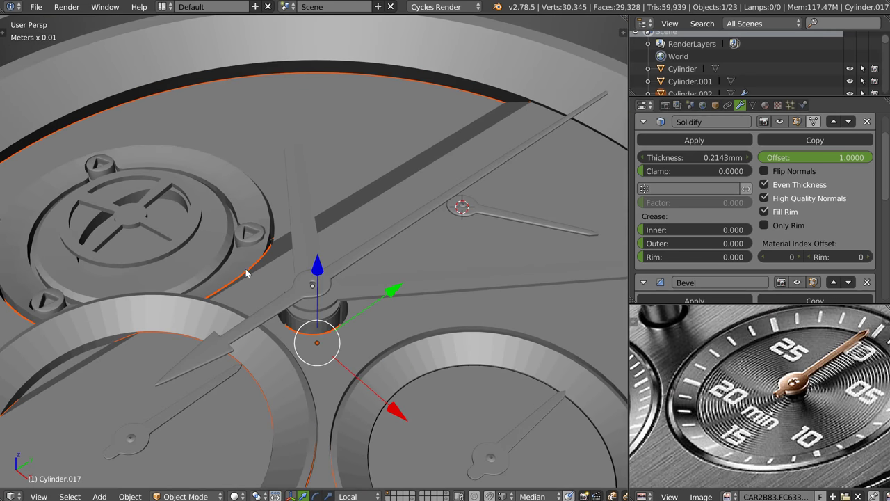
Orbit and zoom around the hands and dials for a wider look
middle_click_drag(312, 326, 457, 166)
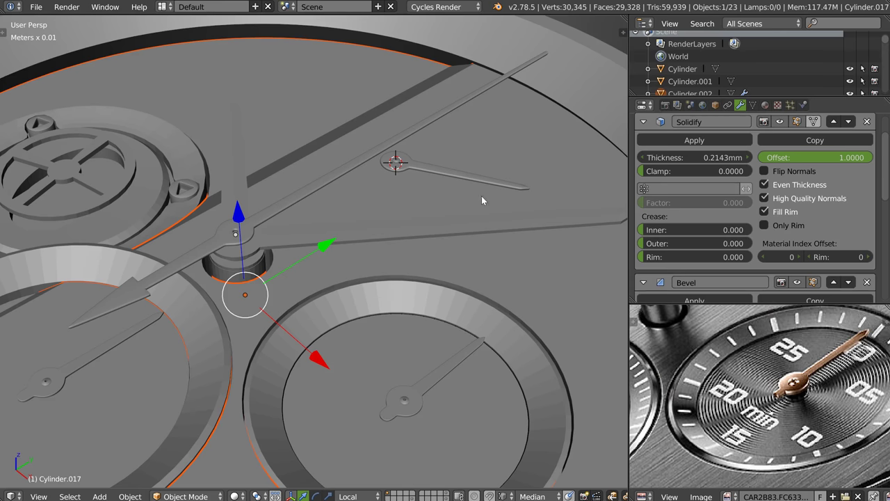
scroll(481, 201, "down", 2)
middle_click_drag(382, 232, 417, 192)
mouse_move(414, 276)
middle_mouse_down()
mouse_move(397, 161)
mouse_move(320, 255)
mouse_move(336, 231)
mouse_move(375, 232)
middle_mouse_up()
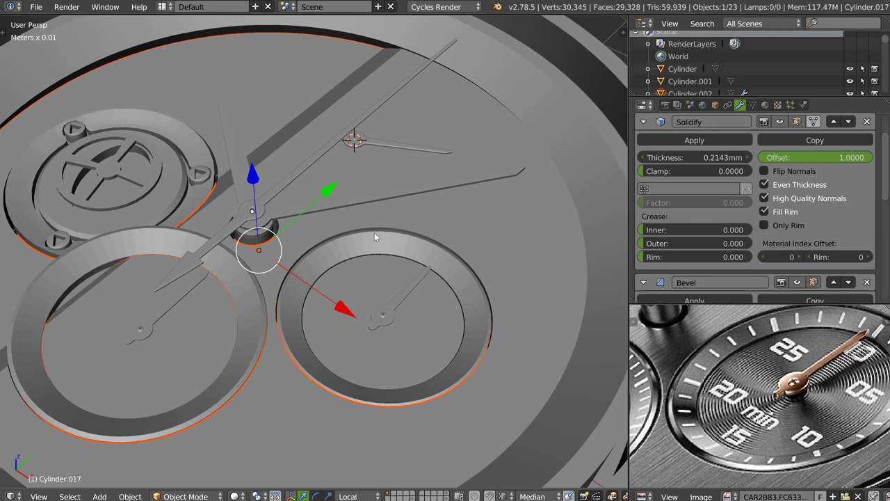
mouse_move(300, 255)
middle_mouse_down()
mouse_move(276, 233)
mouse_move(322, 220)
mouse_move(311, 211)
mouse_move(306, 219)
mouse_move(343, 226)
mouse_move(313, 196)
mouse_move(346, 201)
middle_mouse_up()
Select the left-pointing hand Cylinder.022 and bring up the save options
right_click(289, 218)
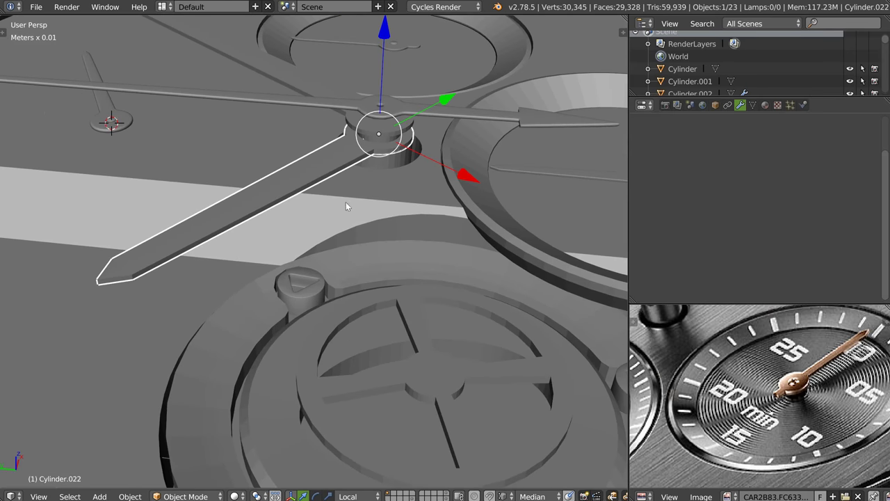
middle_click_drag(346, 233, 350, 228)
key("ctrl+s")
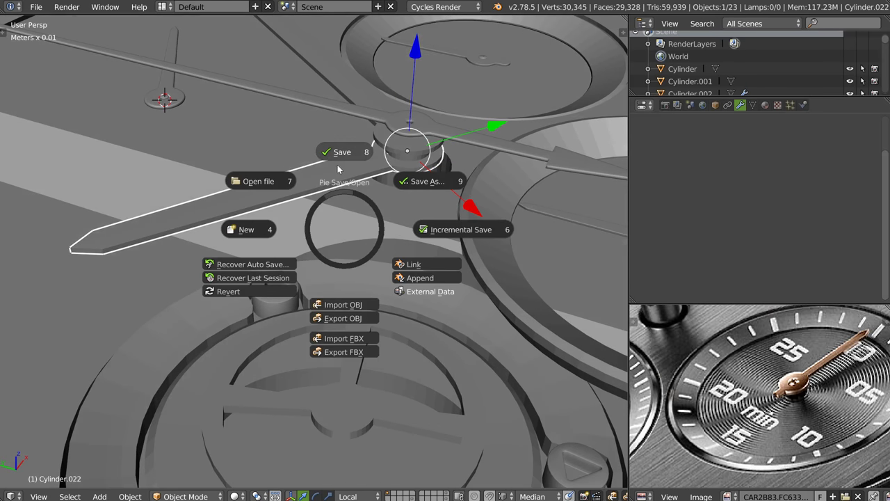
Save the file, confirming the overwrite of the existing copy
left_click(337, 164)
left_click(339, 164)
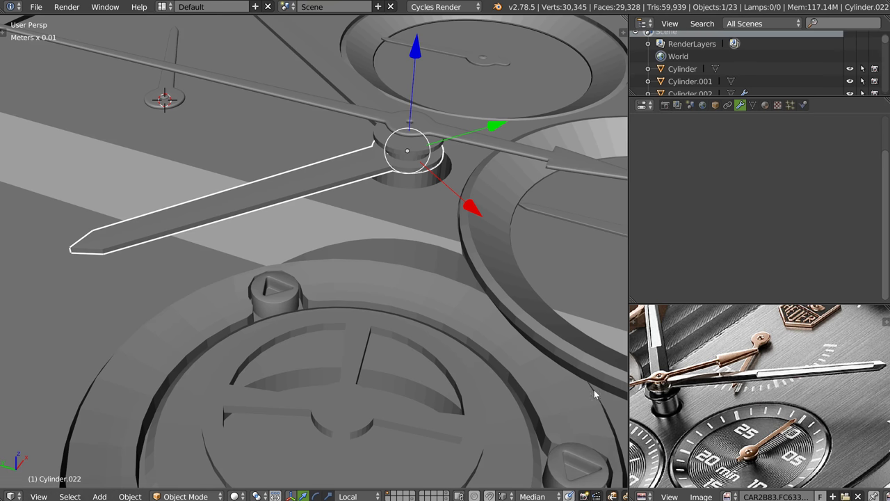
key("alt+Tab")
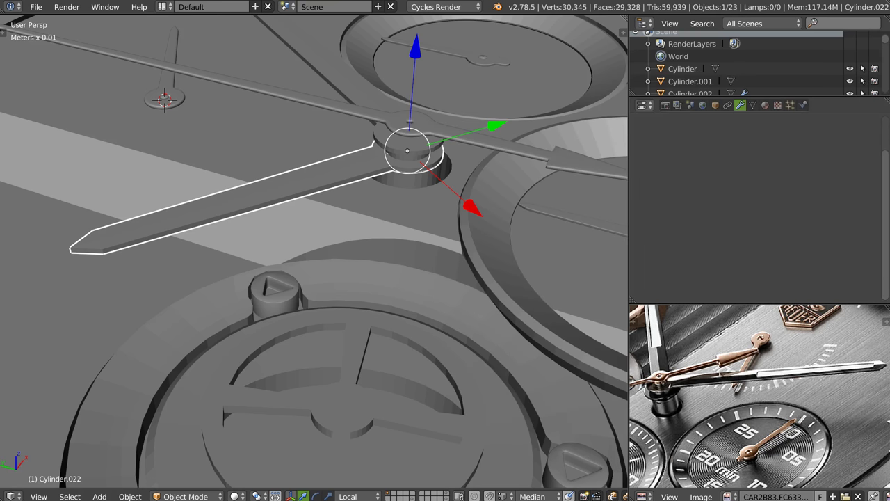
View the reference from the top, then isolate the hand Cylinder.022 in Local view
mouse_move(382, 193)
middle_mouse_down()
mouse_move(302, 213)
mouse_move(312, 218)
middle_mouse_up()
key("q")
left_click(334, 156)
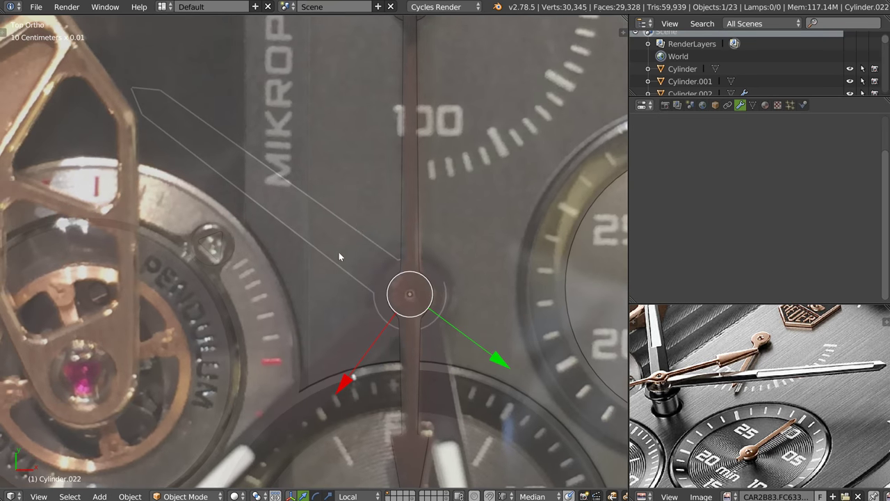
key("Tab")
key("Tab")
mouse_move(348, 224)
middle_mouse_down()
mouse_move(402, 222)
mouse_move(332, 246)
mouse_move(288, 309)
middle_mouse_up()
key("Tab")
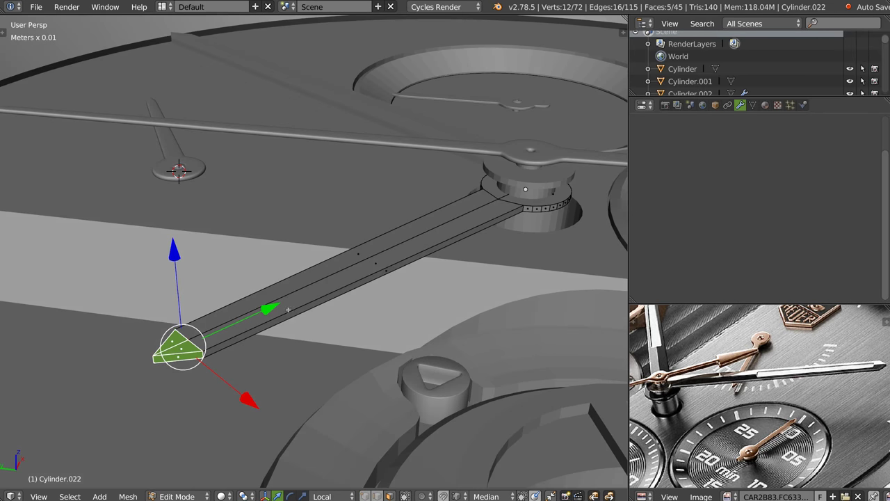
key("Tab")
key("KP_Divide")
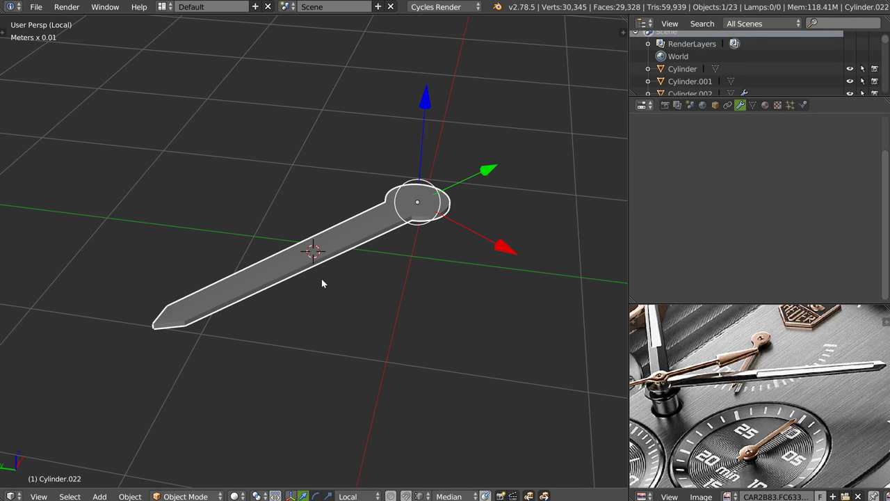
scroll(311, 283, "up", 2)
scroll(310, 257, "up", 2)
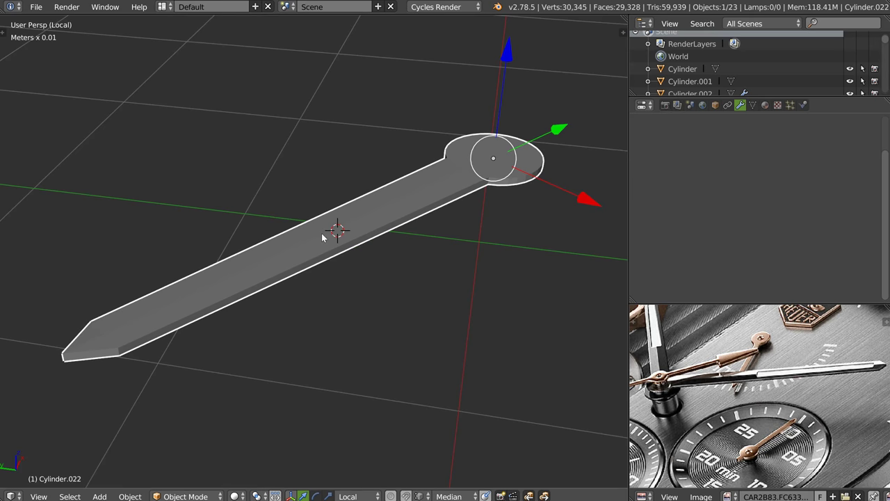
scroll(322, 265, "up", 1)
In face select mode, select the hand's top faces on the head, bar and pointed tip
key("Tab")
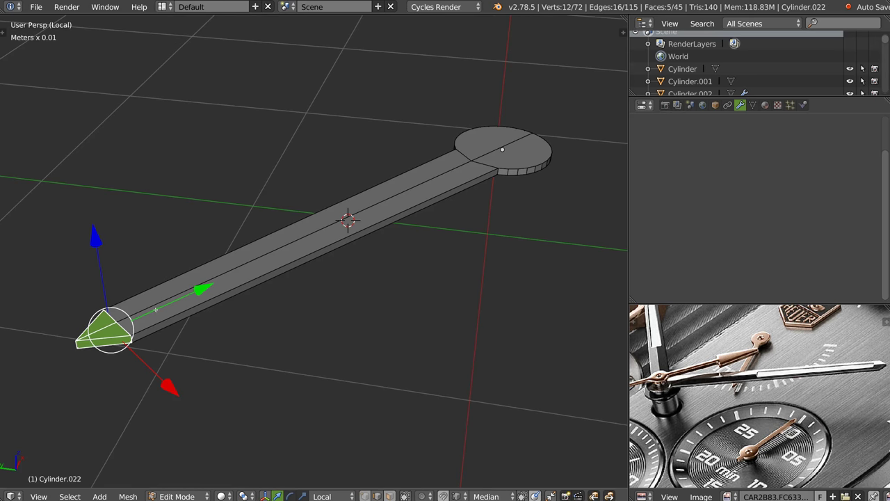
key("3")
left_click(525, 142)
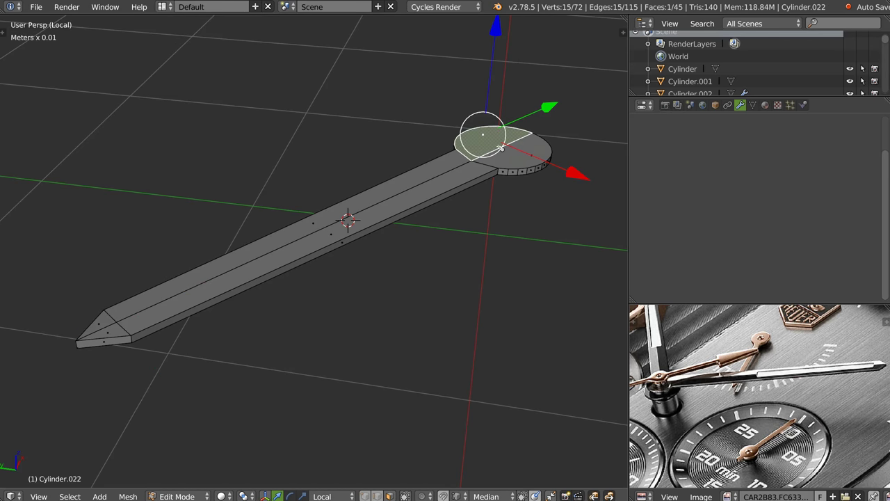
left_click(480, 139, "shift")
left_click(293, 244, "shift")
left_click(137, 315, "shift")
left_click(101, 324, "shift")
left_click(112, 332, "shift")
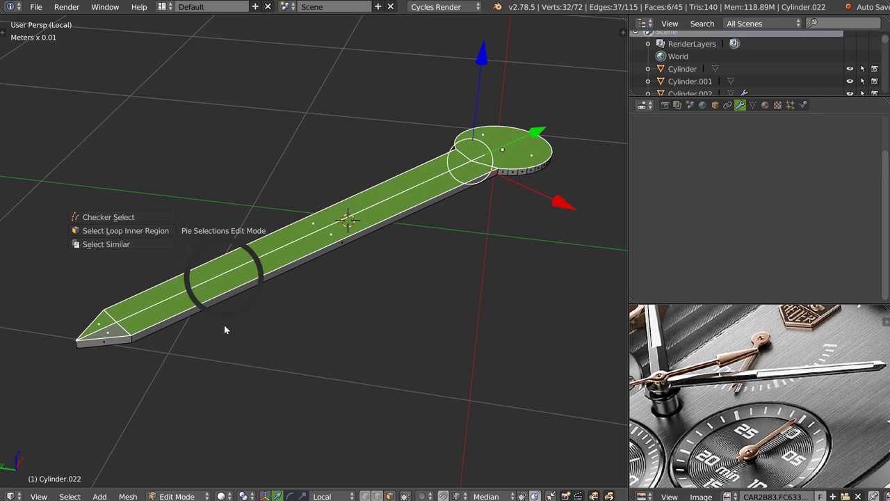
Invert the selection and delete the side faces, leaving only the flat top outline
key("ctrl+i")
key("x")
left_click(256, 293)
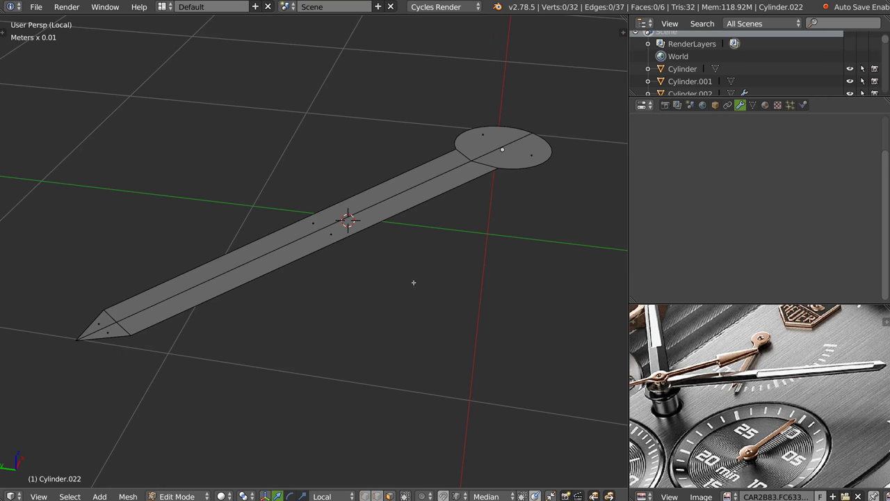
mouse_move(273, 265)
middle_mouse_down()
mouse_move(295, 250)
mouse_move(310, 205)
middle_mouse_up()
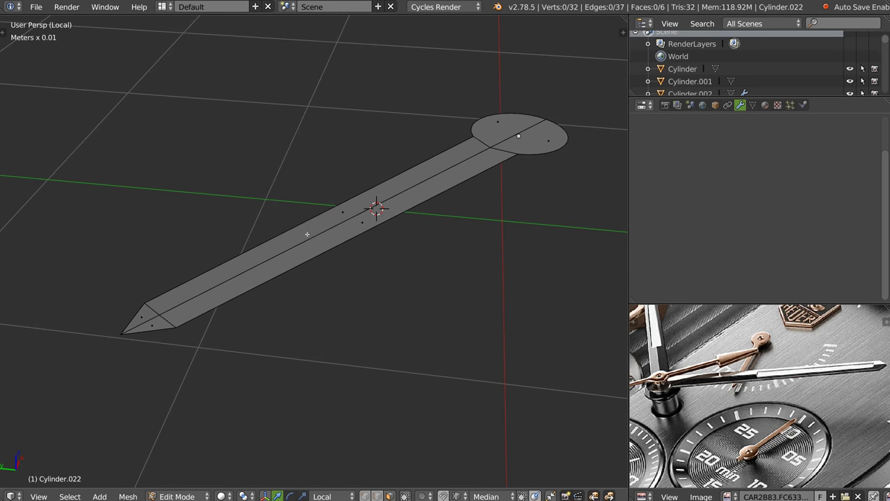
Select the centre-line edges of the bar and head and raise them along Z into a ridge
key("ctrl+Tab")
left_click(209, 318)
left_click(139, 316)
left_click(391, 200, "shift")
right_click(525, 144, "shift")
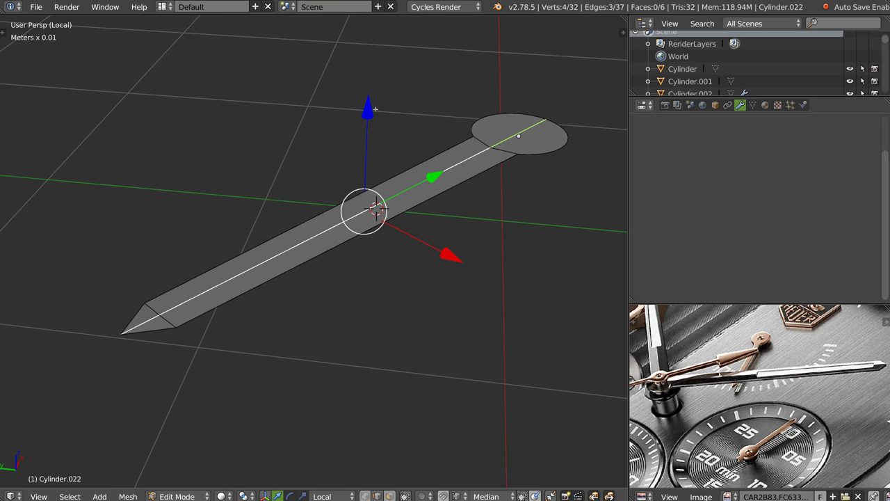
key("g")
key("z")
key("z")
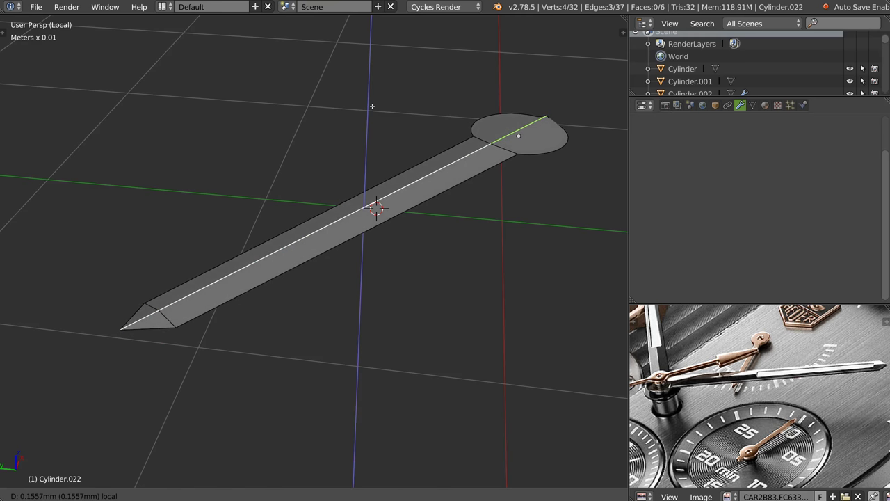
left_click(372, 105)
Inspect the ridged needle from several angles and leave Edit Mode
middle_click_drag(421, 135, 528, 139)
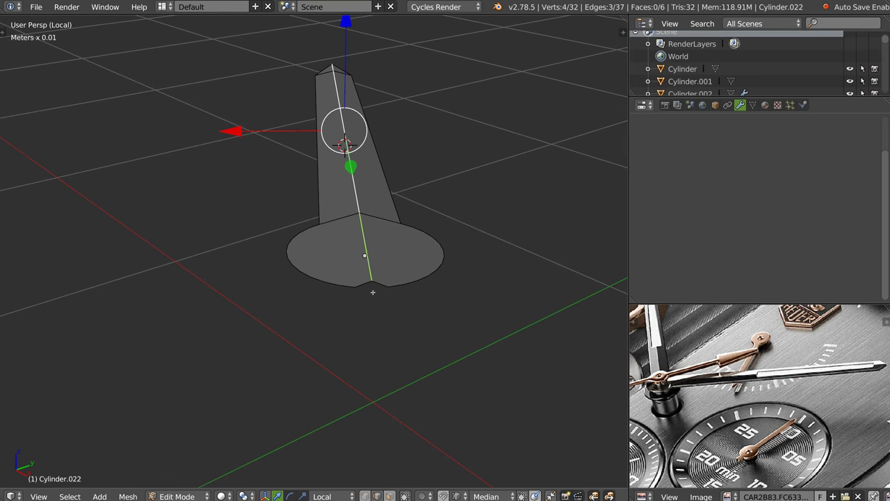
middle_click_drag(343, 270, 433, 234)
right_click(397, 231)
mouse_move(403, 159)
middle_mouse_down()
mouse_move(411, 239)
mouse_move(448, 238)
mouse_move(365, 265)
mouse_move(475, 217)
mouse_move(427, 209)
mouse_move(443, 245)
mouse_move(354, 234)
mouse_move(414, 228)
middle_mouse_up()
scroll(368, 260, "down", 3)
key("Tab")
Try a Solidify modifier to thicken the hand, then remove it again
key("shift+space")
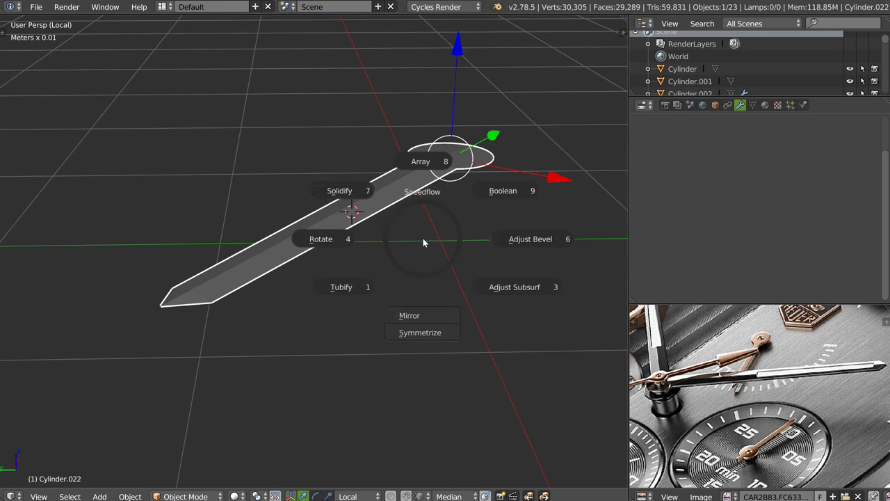
left_click(355, 191)
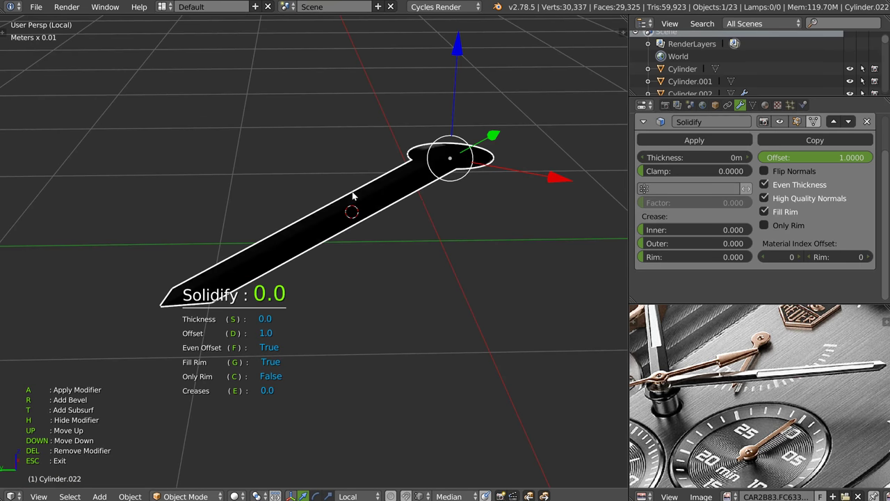
scroll(346, 195, "up", 4)
scroll(348, 198, "down", 1)
scroll(347, 197, "down", 3)
scroll(348, 197, "up", 2)
middle_click_drag(353, 199, 354, 214)
key("Escape")
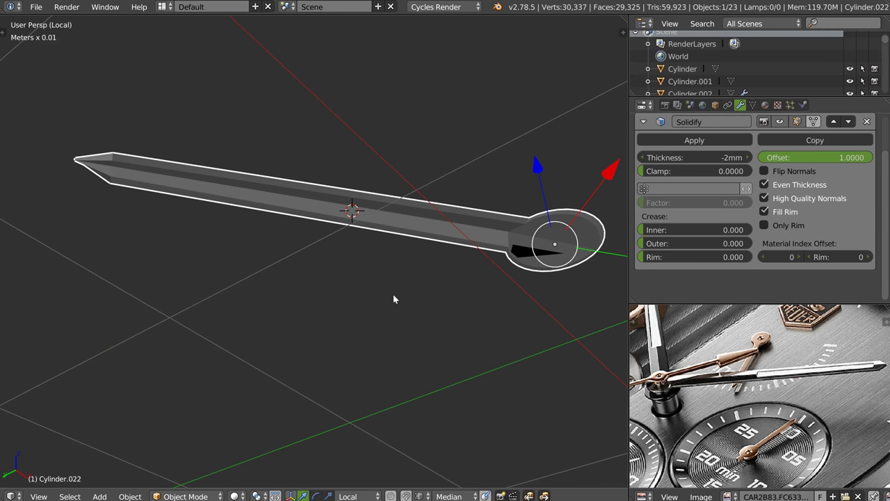
left_click(866, 122)
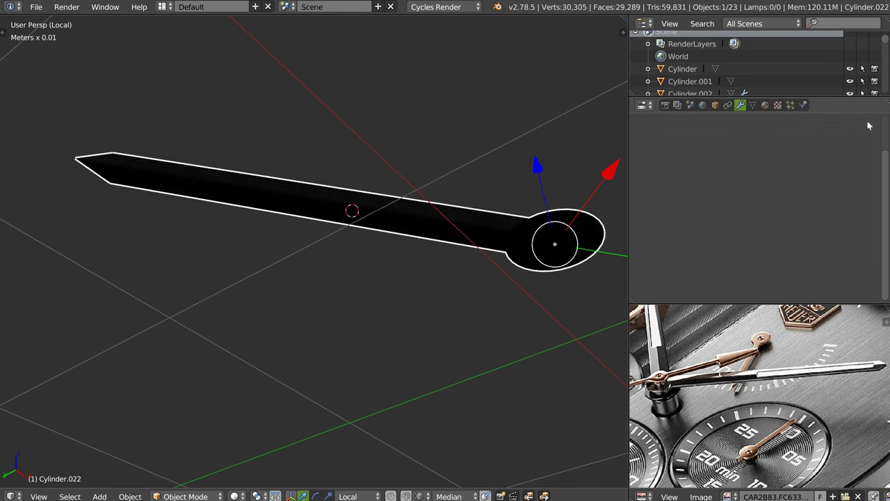
mouse_move(379, 229)
middle_mouse_down()
mouse_move(407, 261)
mouse_move(418, 255)
middle_mouse_up()
scroll(407, 258, "up", 3)
Try insetting the hub's round cap, then undo it and return to Object Mode
key("Tab")
key("l")
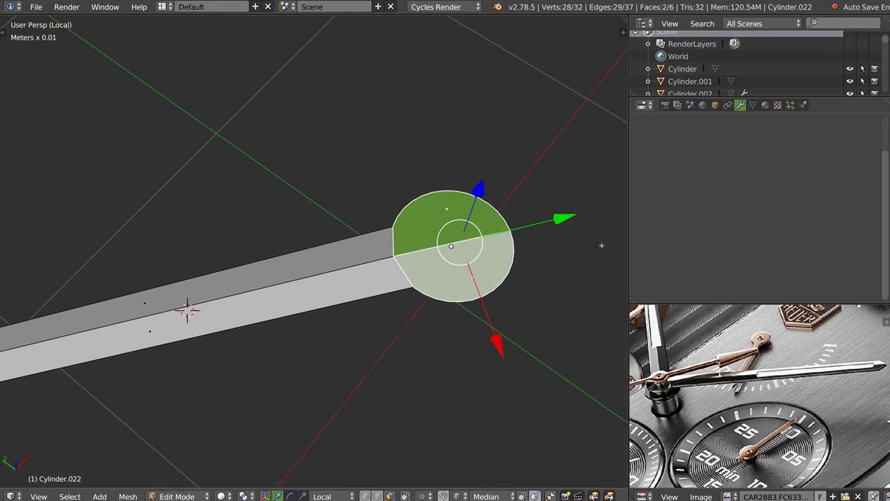
key("i")
left_click(420, 213)
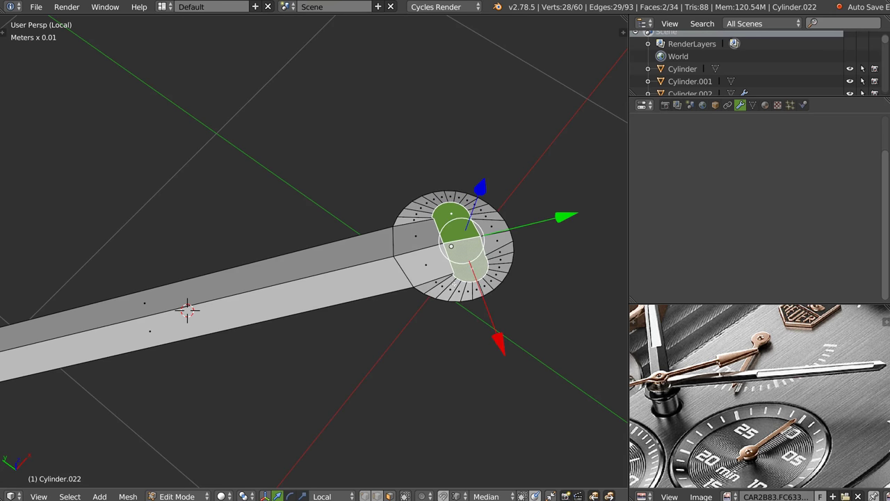
middle_click_drag(420, 214, 445, 265)
key("ctrl+z")
key("Tab")
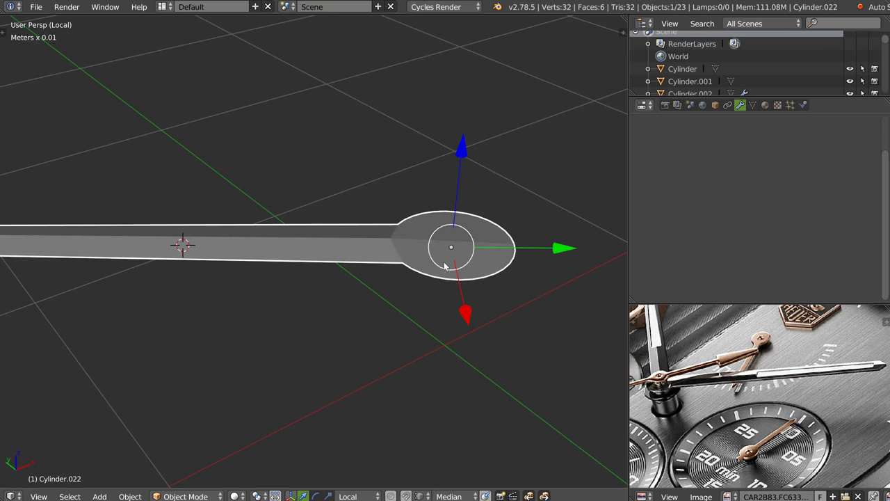
Rotate the hand 180° about Z so it points the other way
key("q")
key("KP_6")
scroll(545, 225, "down", 3)
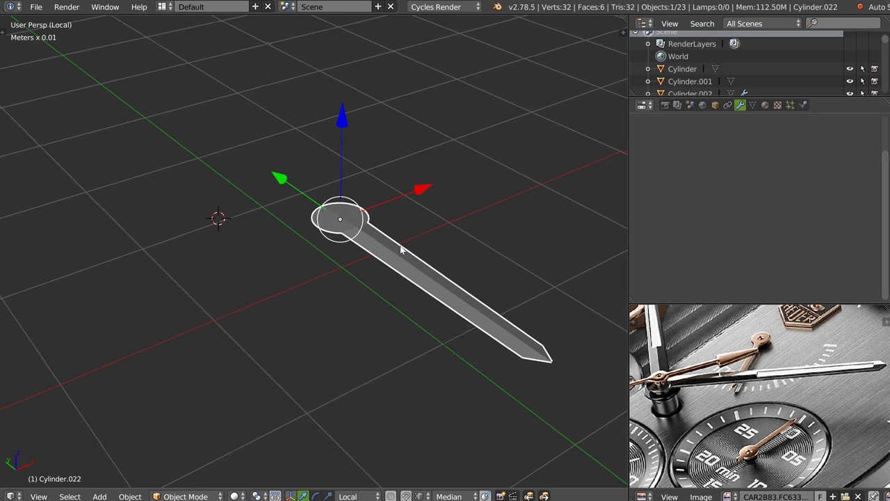
middle_click_drag(428, 292, 425, 269)
key("q")
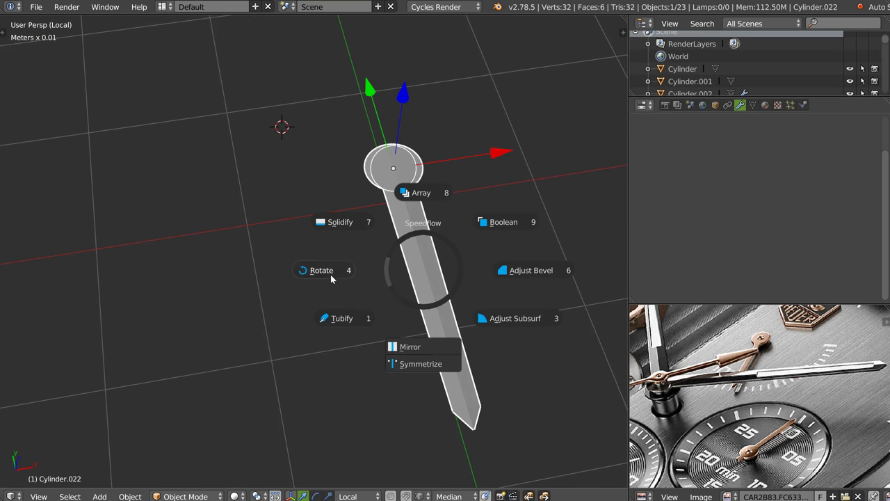
left_click(331, 276)
type("180")
key("Return")
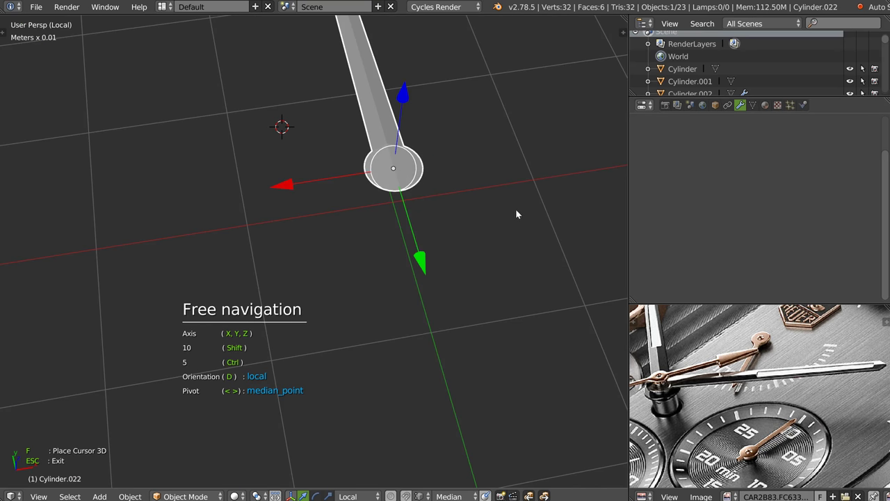
Apply the hand's rotation and switch to Top view over the watch reference
scroll(487, 216, "up", 2)
scroll(438, 244, "down", 2)
right_click(418, 221)
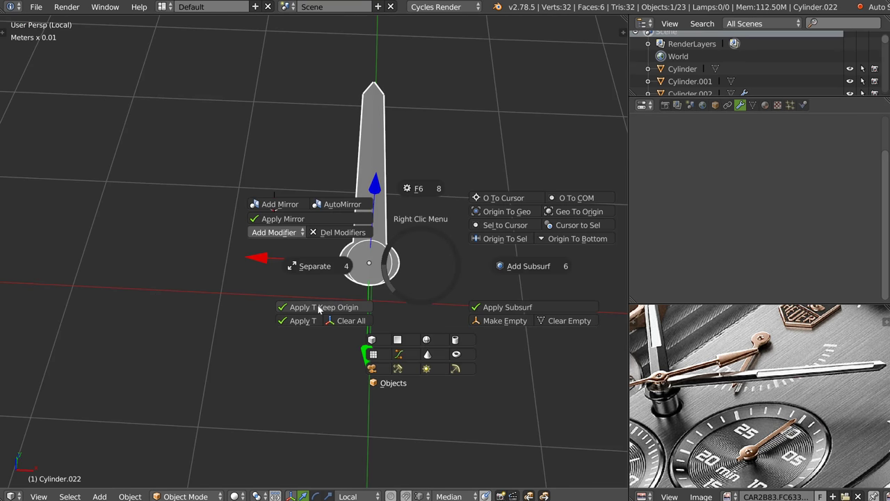
left_click(320, 308)
middle_click_drag(381, 276, 392, 266)
mouse_move(479, 243)
middle_mouse_down()
mouse_move(491, 224)
mouse_move(445, 253)
mouse_move(408, 188)
middle_mouse_up()
key("KP_7")
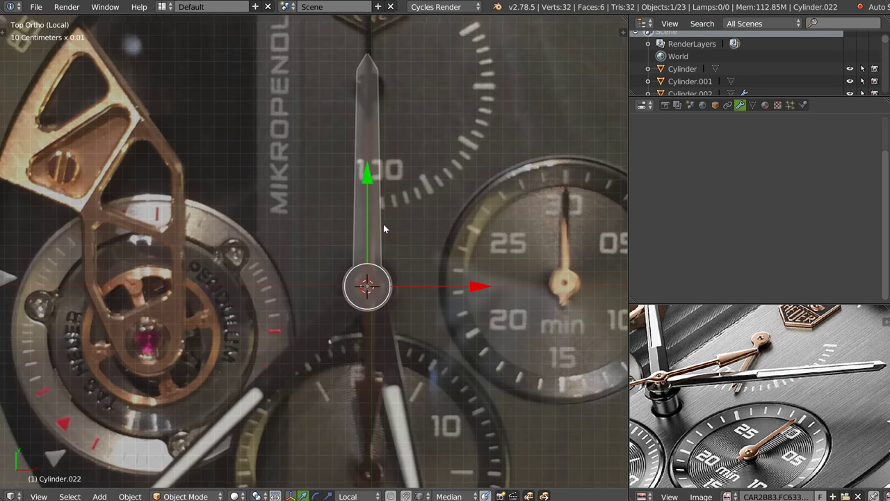
Extrude the whole flat hand mesh into a solid blade
scroll(387, 212, "up", 2)
scroll(398, 196, "down", 3)
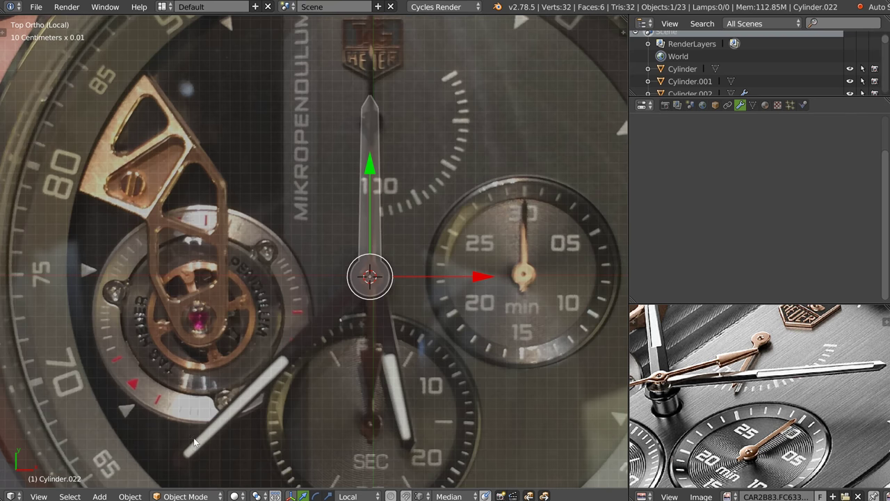
scroll(337, 243, "up", 2)
scroll(361, 227, "up", 1)
scroll(389, 212, "up", 1)
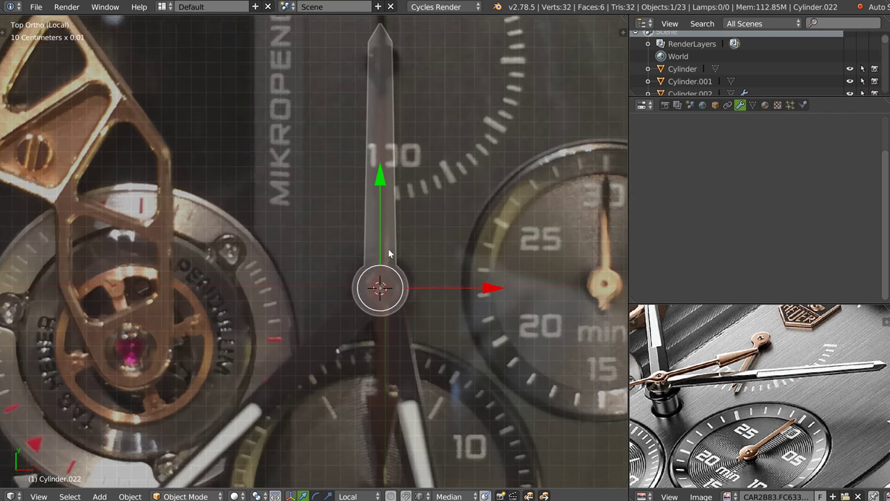
scroll(417, 199, "up", 2)
scroll(427, 274, "down", 2, "ctrl")
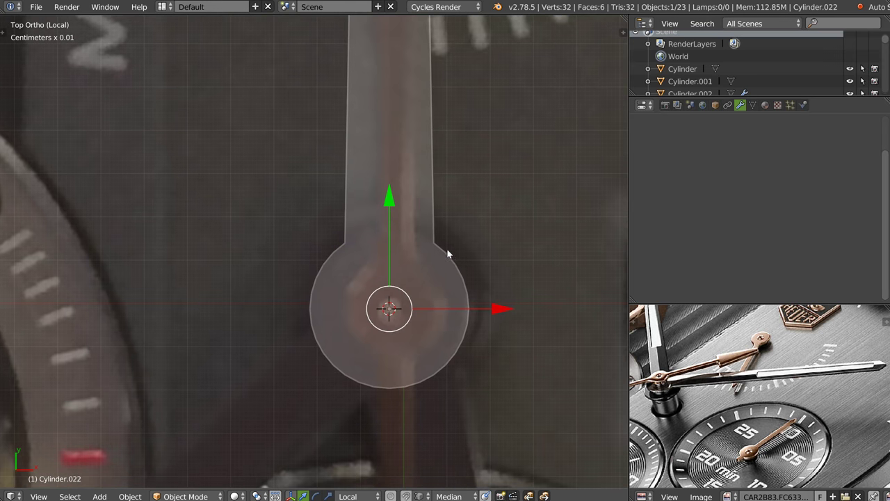
scroll(503, 222, "down", 3)
scroll(476, 240, "up", 1)
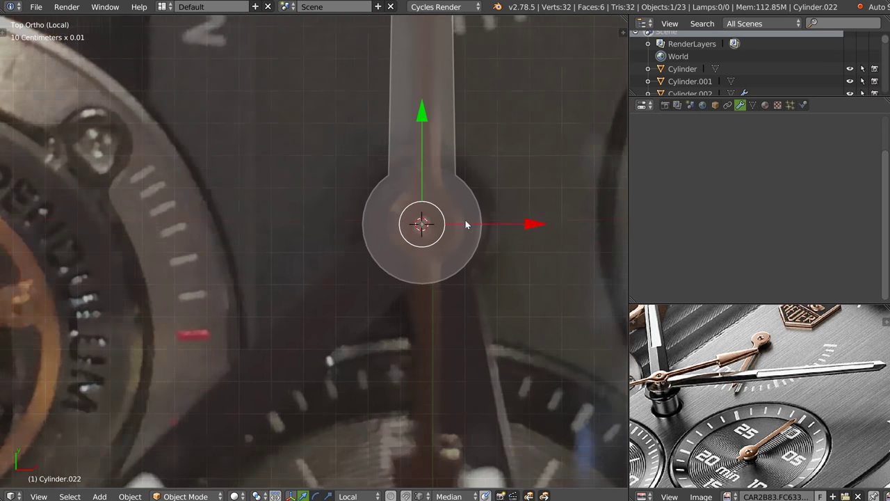
scroll(466, 224, "up", 1)
mouse_move(443, 229)
middle_mouse_down()
mouse_move(486, 179)
mouse_move(436, 230)
mouse_move(423, 228)
mouse_move(487, 173)
middle_mouse_up()
scroll(422, 228, "down", 2)
key("Tab")
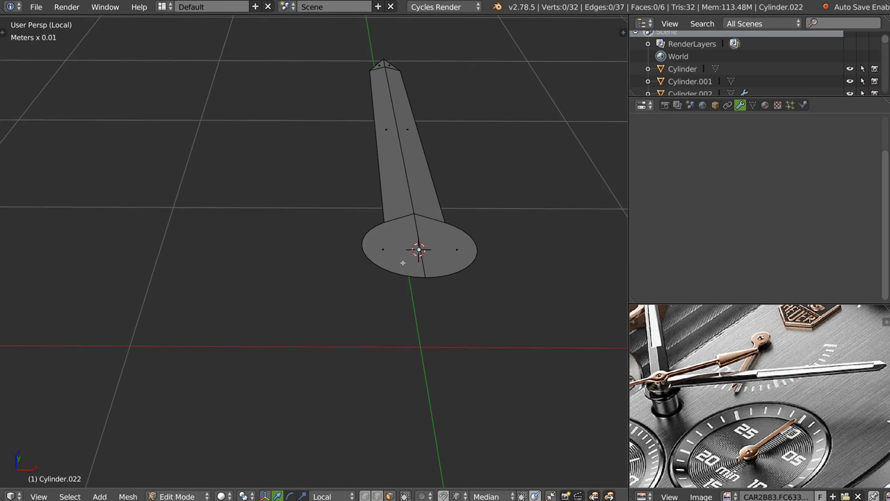
key("a")
middle_click_drag(402, 262, 398, 178)
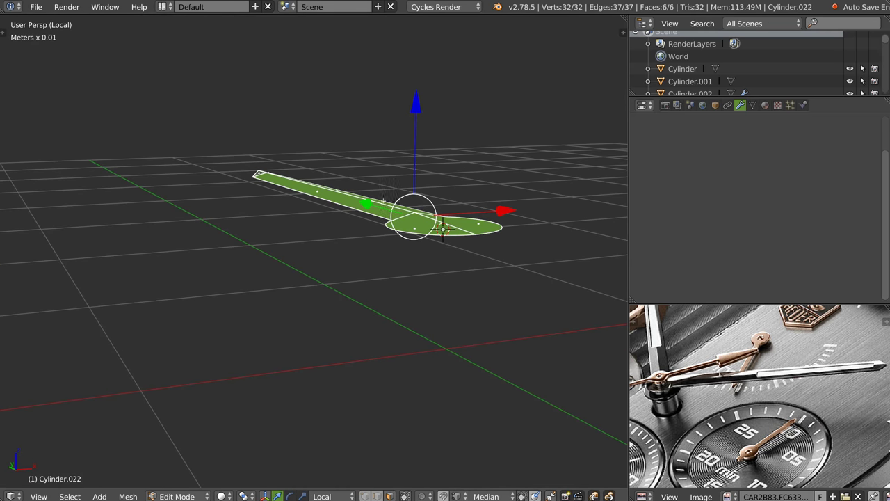
key("e")
left_click(390, 212)
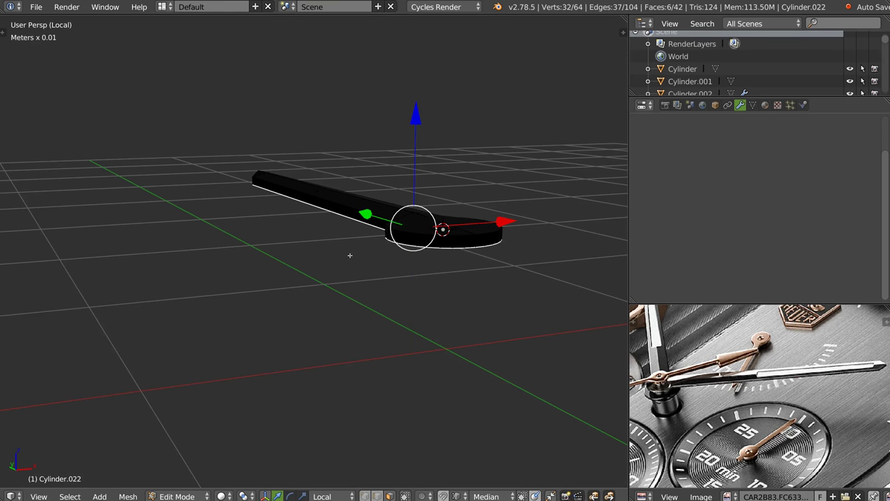
Flip the normals of the entire extruded hand mesh and exit Edit Mode
key("a")
right_click(373, 171)
left_click(399, 255)
key("Tab")
Add a new cylinder, Cylinder.026, at the hand's hub
mouse_move(420, 223)
middle_mouse_down()
mouse_move(415, 169)
mouse_move(455, 217)
mouse_move(441, 229)
middle_mouse_up()
right_click(459, 225)
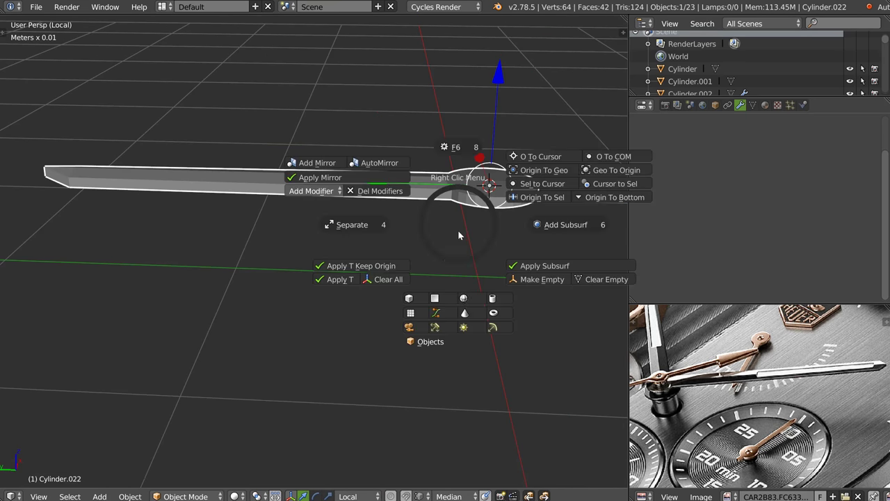
left_click(493, 298)
Scale the new cylinder down in two passes to hub-hole size
key("s")
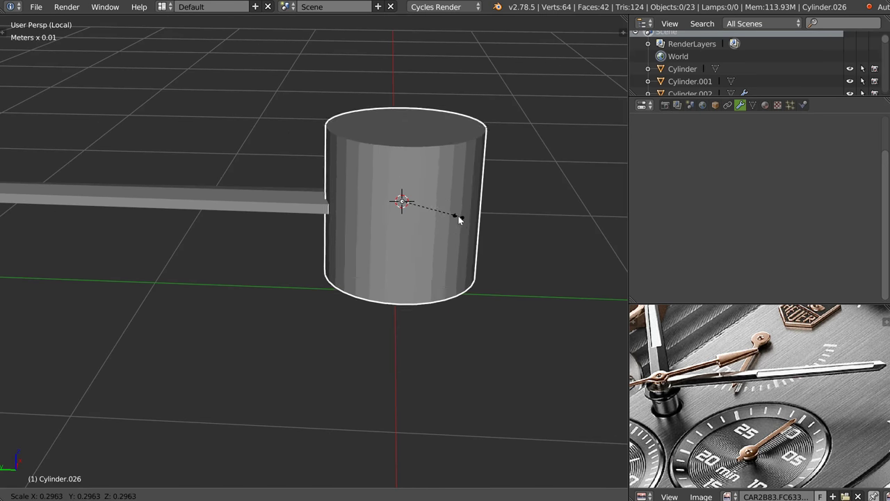
key("Return")
key("s")
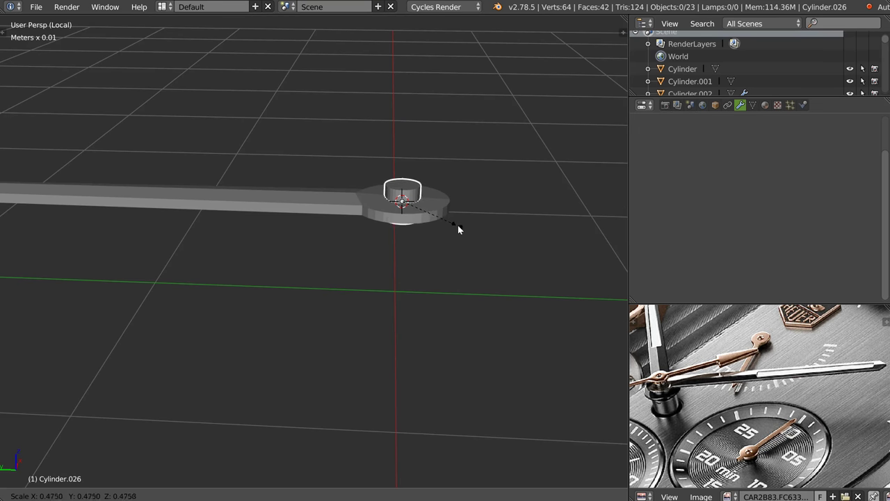
left_click(457, 230)
Add a Boolean Difference on Cylinder.022 with Cylinder.026 cutting a hole through the hub
right_click(443, 220, "shift")
key("shift+space")
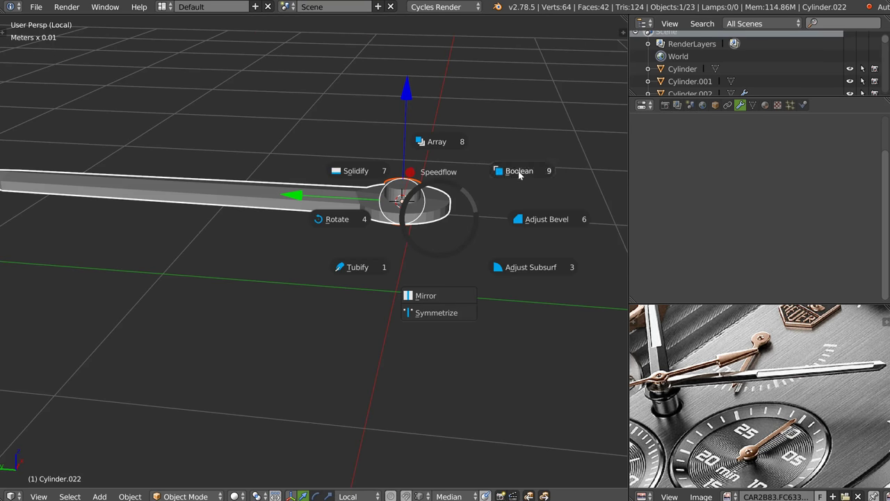
left_click(519, 174)
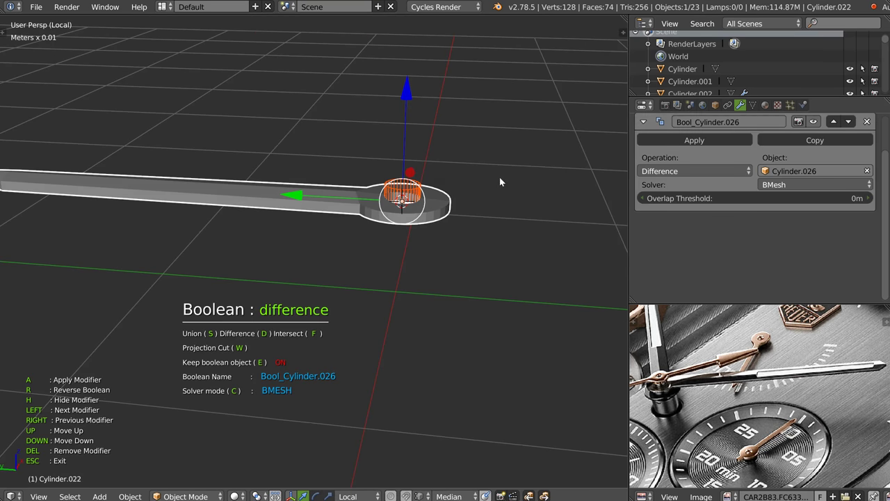
left_click(450, 226)
mouse_move(451, 227)
middle_mouse_down()
mouse_move(335, 249)
mouse_move(488, 241)
middle_mouse_up()
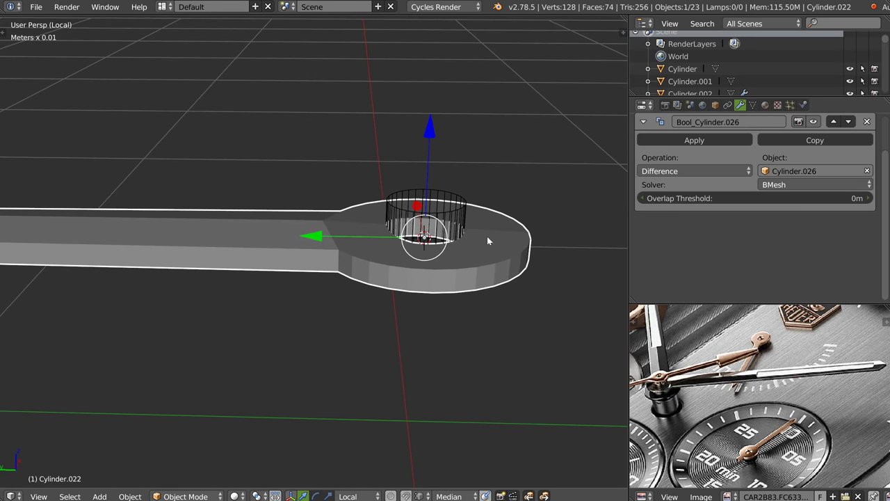
mouse_move(379, 236)
middle_mouse_down()
mouse_move(371, 254)
mouse_move(323, 233)
middle_mouse_up()
key("Tab")
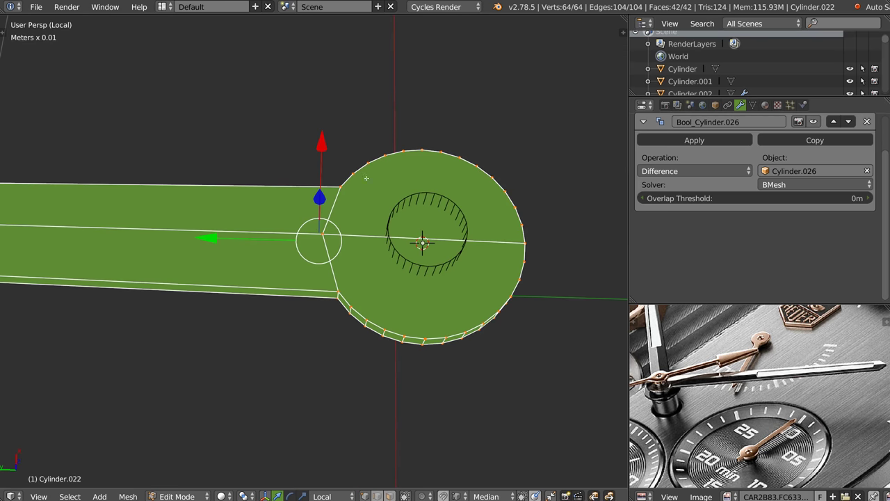
Select the hour hand hub's top faces from a low side view, testing a Z move and cancelling it
key("a")
right_click(307, 228)
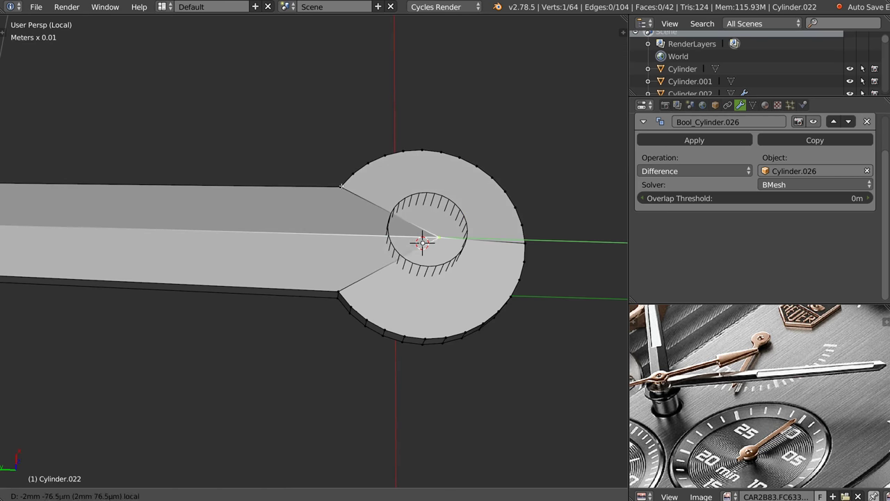
mouse_move(326, 215)
middle_mouse_down()
mouse_move(368, 194)
mouse_move(391, 220)
middle_mouse_up()
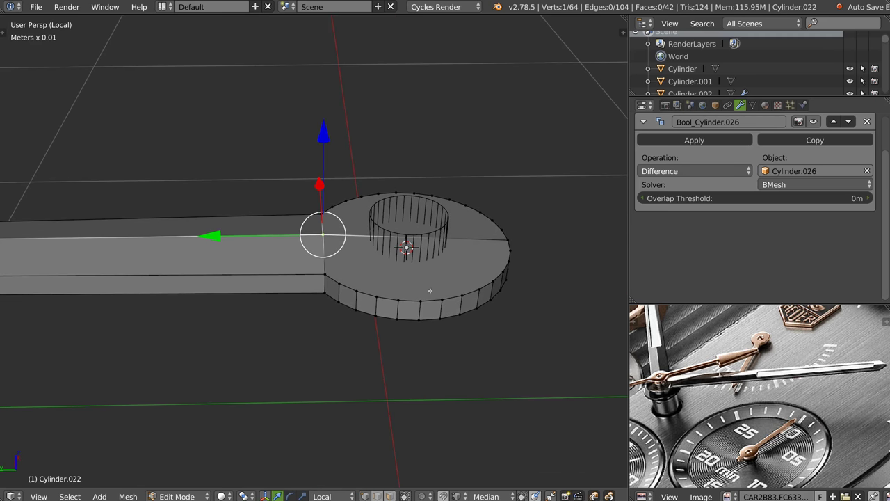
key("a")
key("c")
left_click_drag(418, 207, 421, 241)
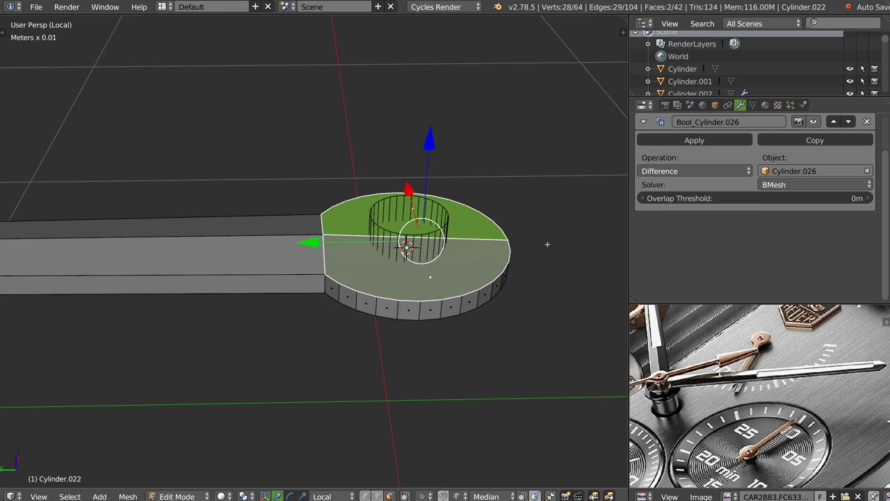
key("g")
key("z")
key("Escape")
Inset the hub's top faces and make the inner loop circular with LoopTools
middle_click_drag(531, 304, 563, 242)
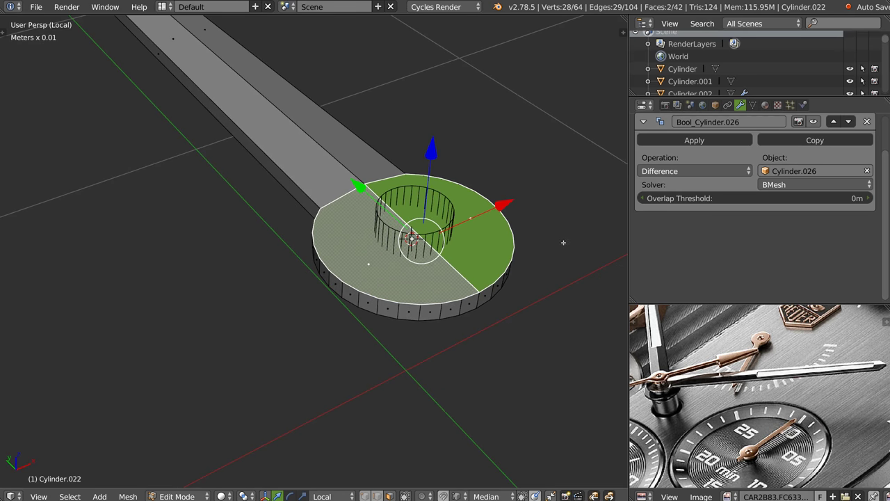
key("i")
left_click(496, 238)
right_click(439, 259)
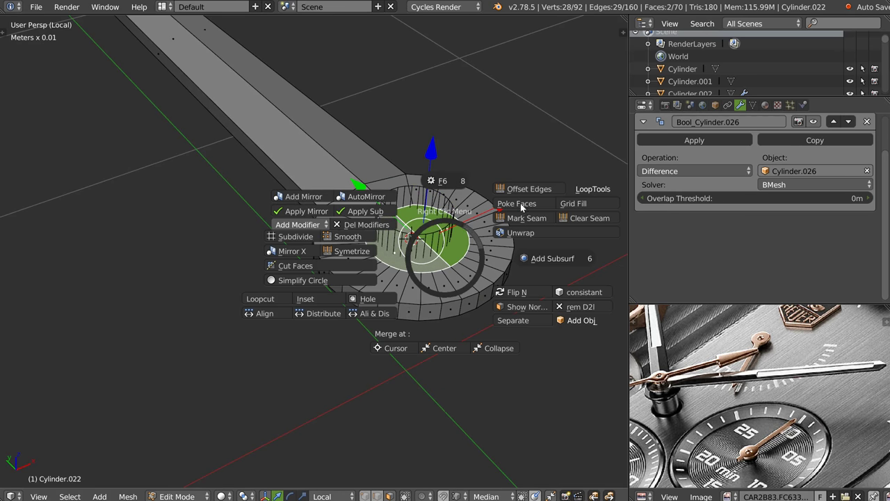
left_click(592, 189)
left_click(640, 203)
Grow the selection across the hub's top ring, leaving out the two wedge faces beside the bar
middle_click_drag(418, 236, 417, 202)
middle_click_drag(433, 236, 397, 299)
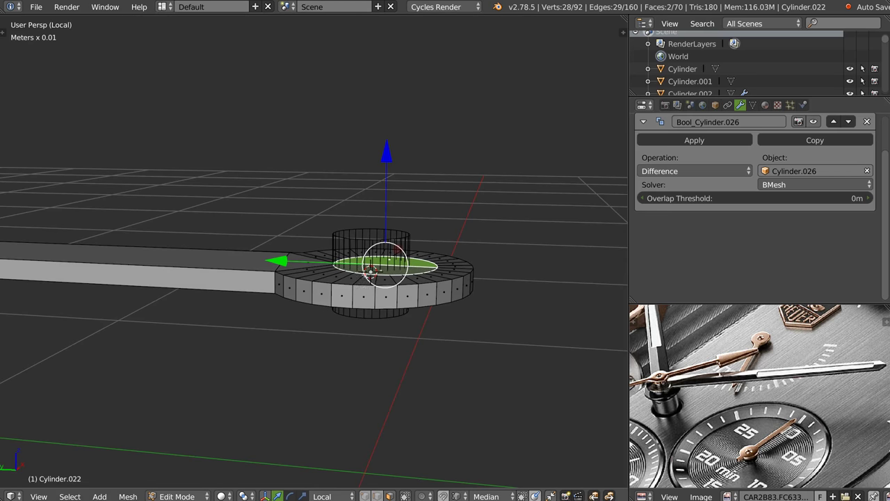
key("ctrl+KP_Add")
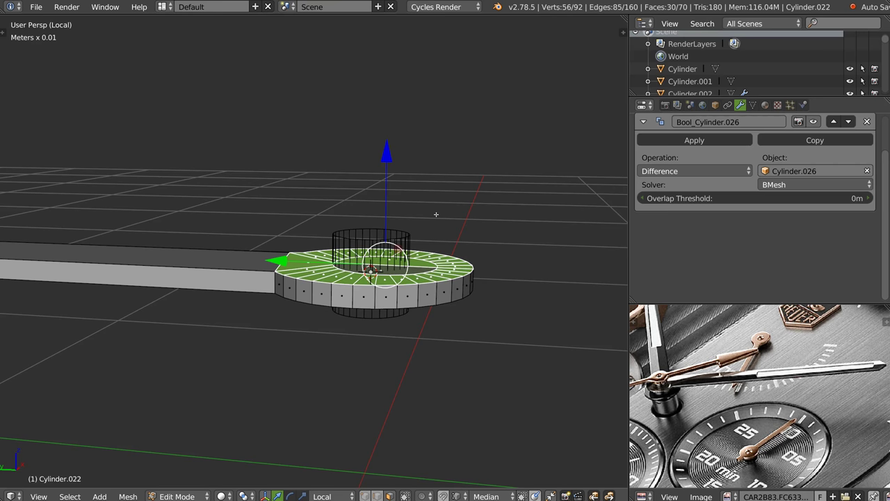
scroll(288, 215, "up", 3)
middle_click_drag(288, 216, 332, 247)
right_click(334, 243, "shift")
right_click(327, 283, "shift")
middle_click_drag(326, 283, 363, 241)
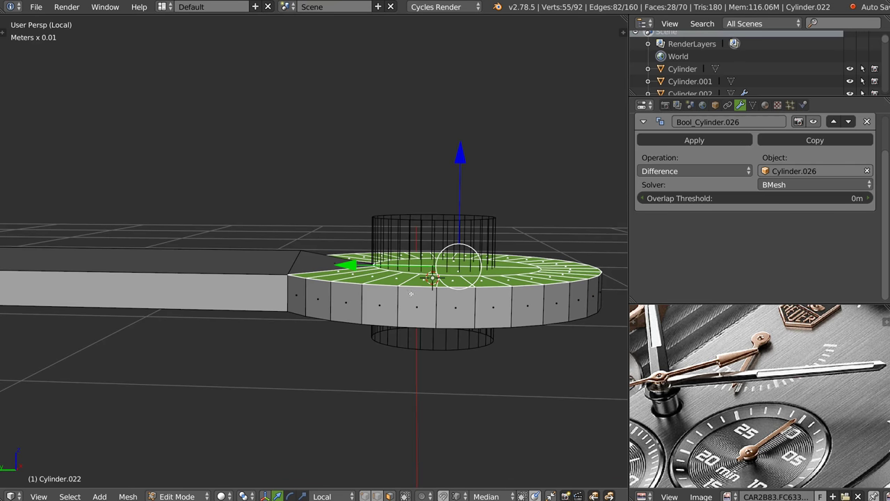
Flatten the selected hub faces to the lowest height with Pie Align's Align Z Neg
right_click(431, 281)
mouse_move(576, 209)
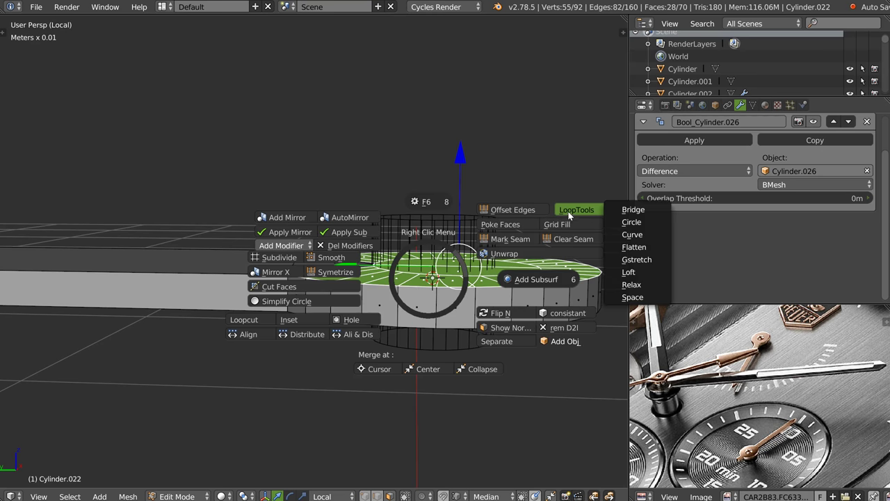
key("Escape")
key("alt+x")
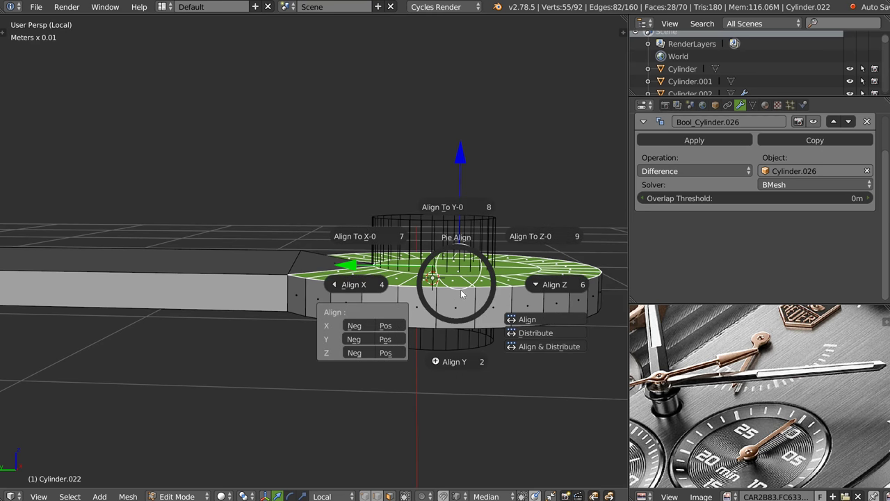
left_click(355, 354)
mouse_move(356, 355)
middle_mouse_down()
mouse_move(430, 269)
mouse_move(316, 256)
middle_mouse_up()
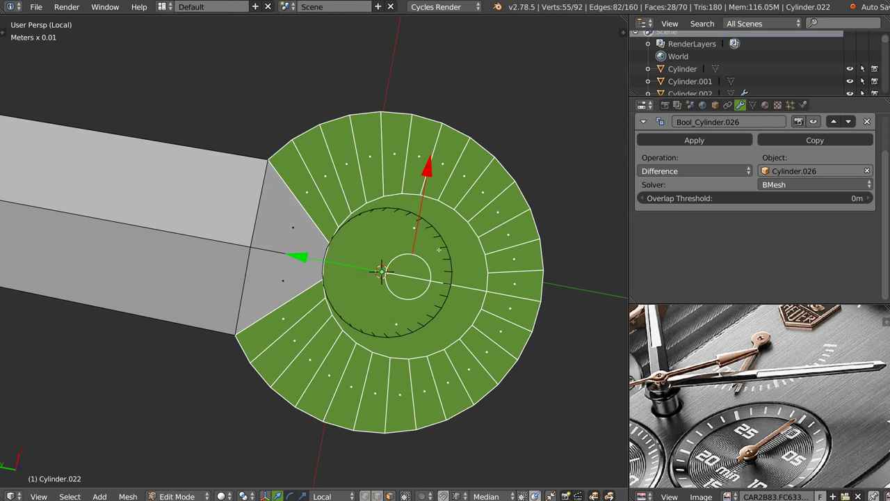
Select both halves of the hub's inner disc, then try moving them and cancel
left_click(439, 249)
left_click(395, 324, "shift")
left_click_drag(298, 257, 410, 146)
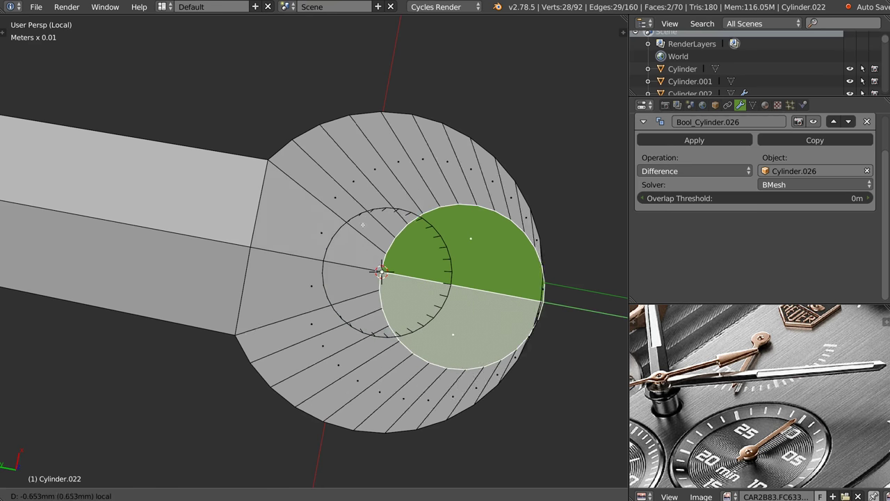
right_click(410, 146)
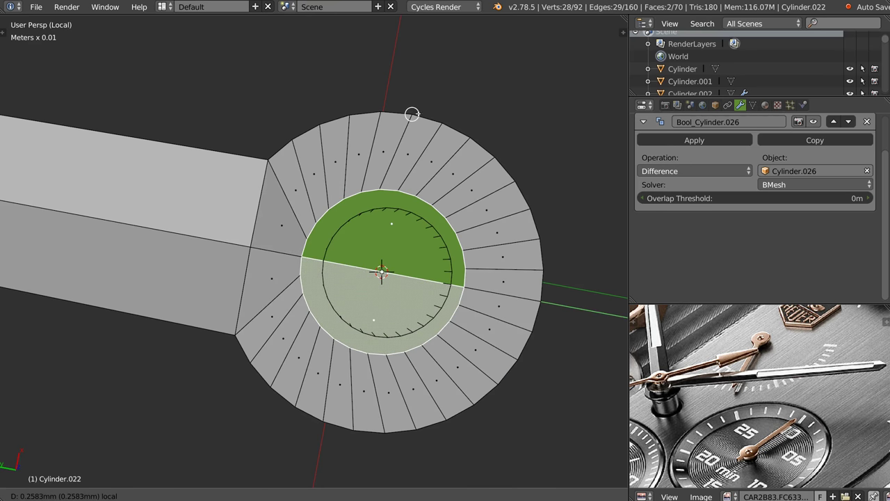
mouse_move(412, 115)
middle_mouse_down()
mouse_move(325, 170)
mouse_move(270, 149)
mouse_move(292, 183)
mouse_move(347, 212)
mouse_move(539, 222)
mouse_move(479, 262)
middle_mouse_up()
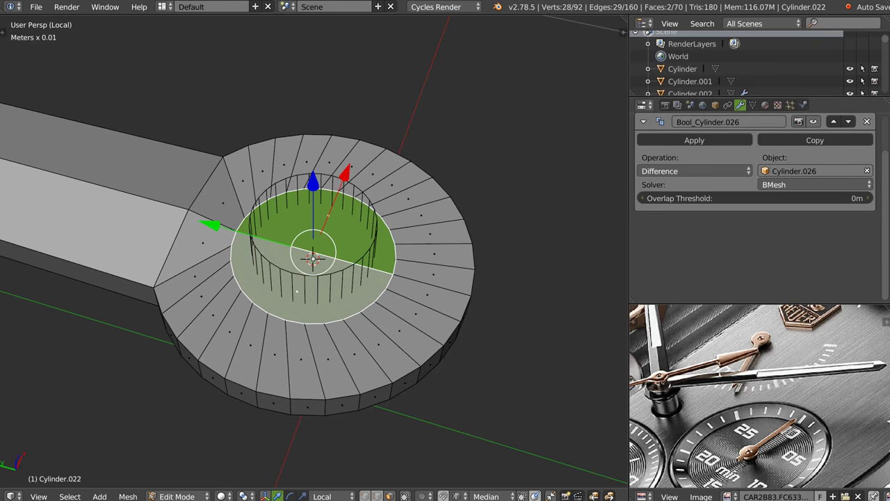
Lasso-select the hub's outer ring and handle top faces, adding the remaining handle faces
scroll(229, 227, "down", 3)
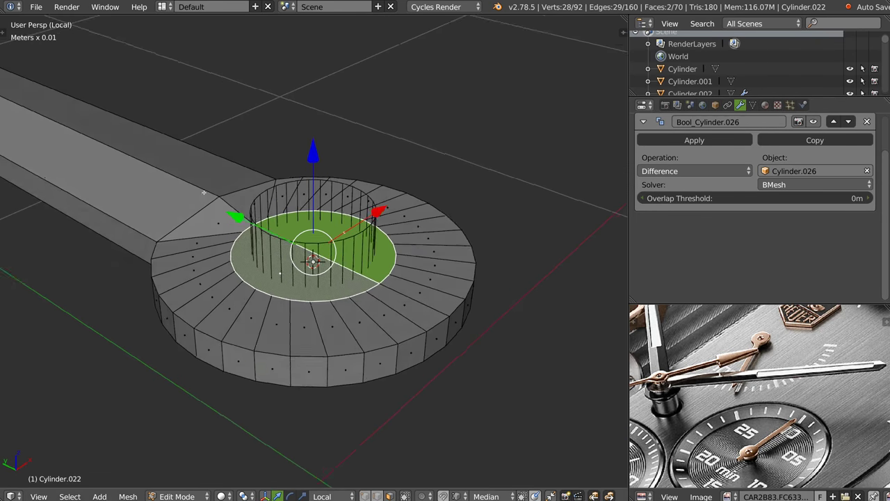
middle_click_drag(229, 227, 284, 243)
scroll(284, 243, "down", 2)
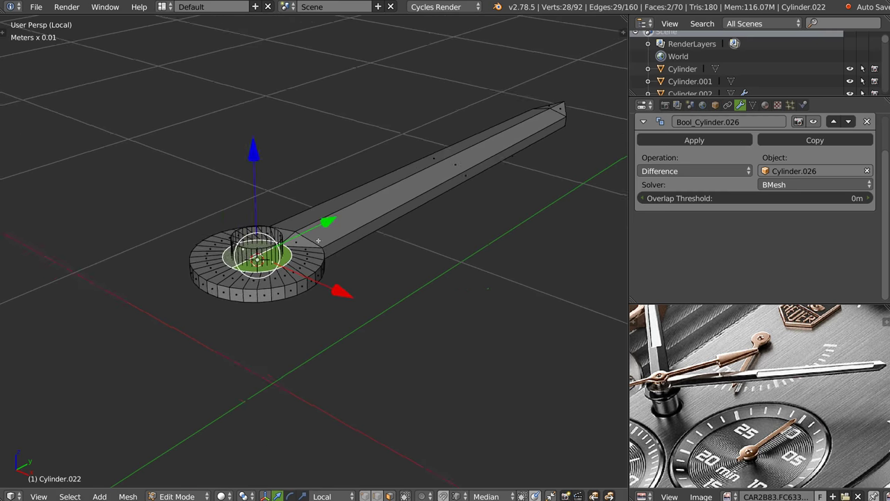
key("Tab")
key("Tab")
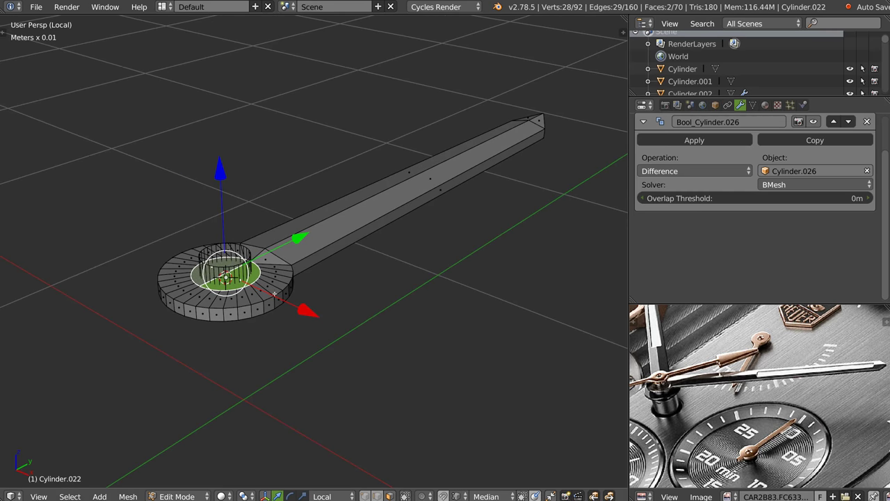
middle_click_drag(275, 294, 286, 276)
left_click_drag(219, 316, 208, 313, "ctrl")
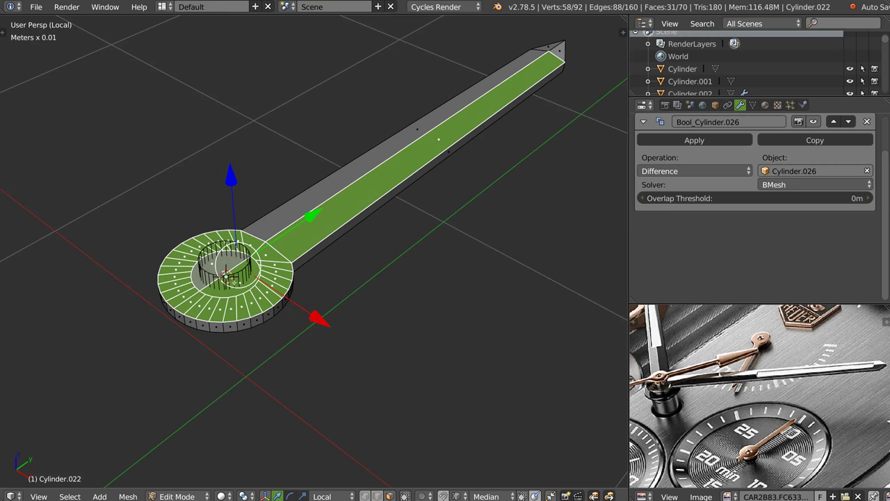
left_click(428, 130, "shift")
Duplicate the hand's top faces in place and separate them into a new object
middle_click_drag(390, 208, 375, 226)
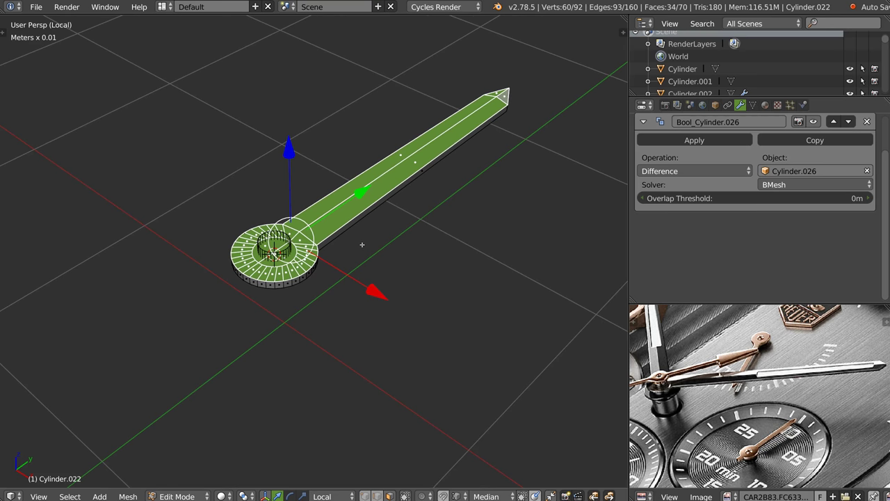
key("e")
right_click(369, 219)
key("p")
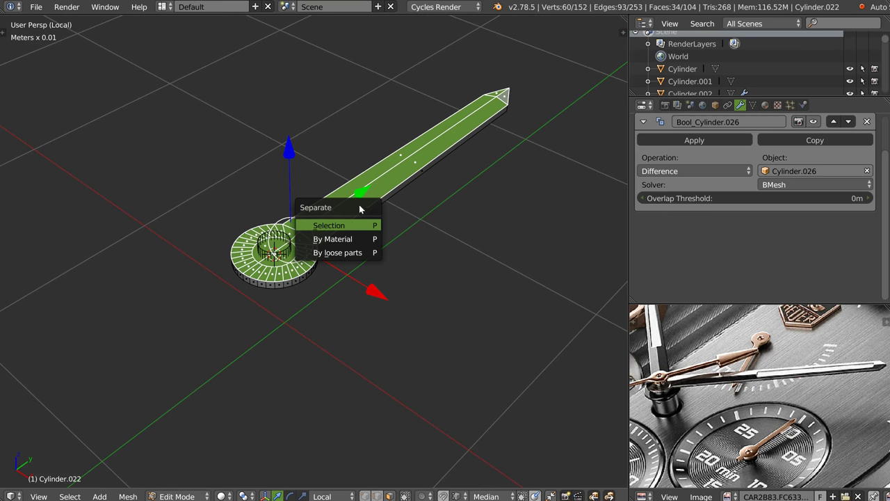
left_click(355, 225)
Select the new plate Cylinder.027, apply its transforms and raise it above the original hand
key("Tab")
right_click(345, 218)
middle_click_drag(346, 221, 312, 234)
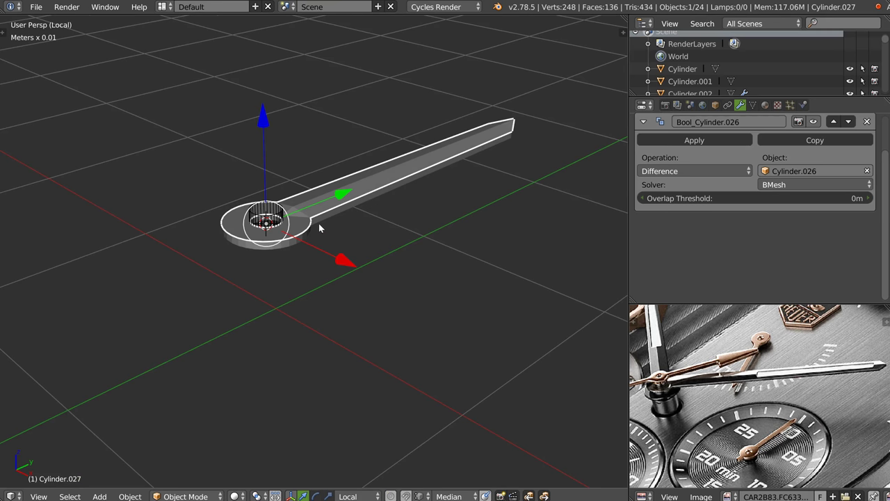
key("Tab")
key("Tab")
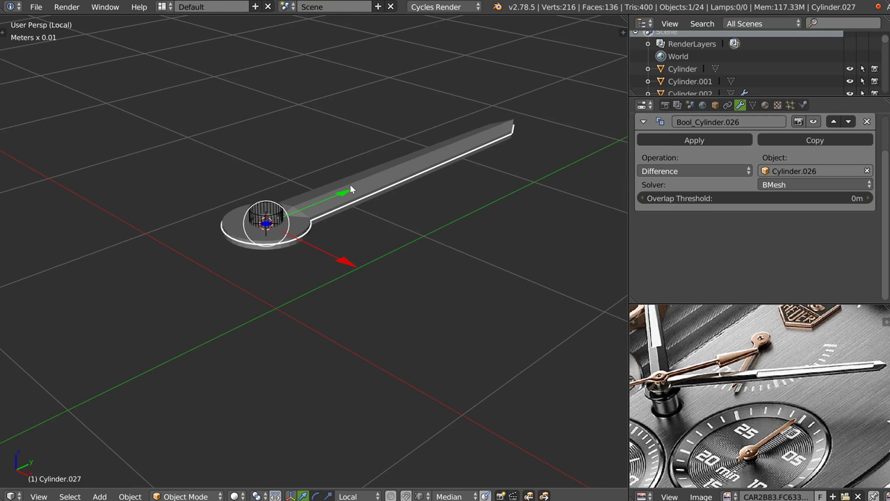
middle_click_drag(301, 265, 313, 212)
right_click(312, 212)
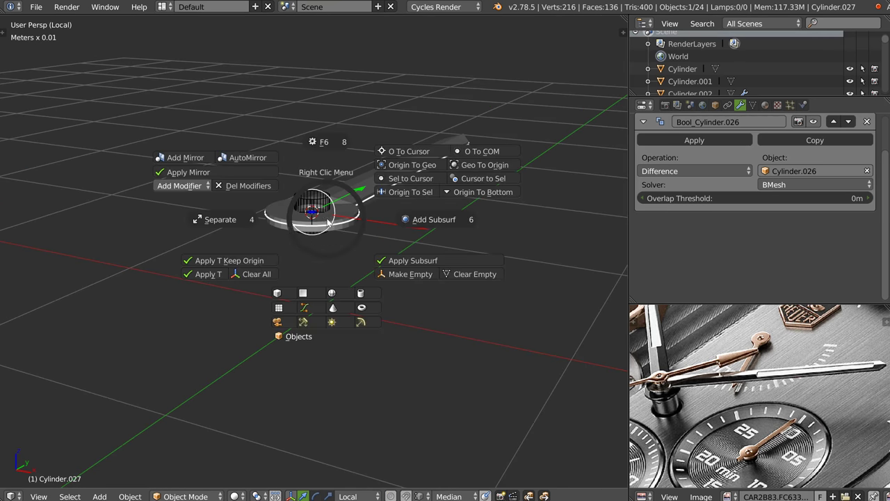
left_click(241, 263)
left_click_drag(310, 99, 304, 56)
Merge both halves of the plate's centre face at center to close the hole
key("Tab")
key("KP_Decimal")
scroll(313, 191, "up", 2)
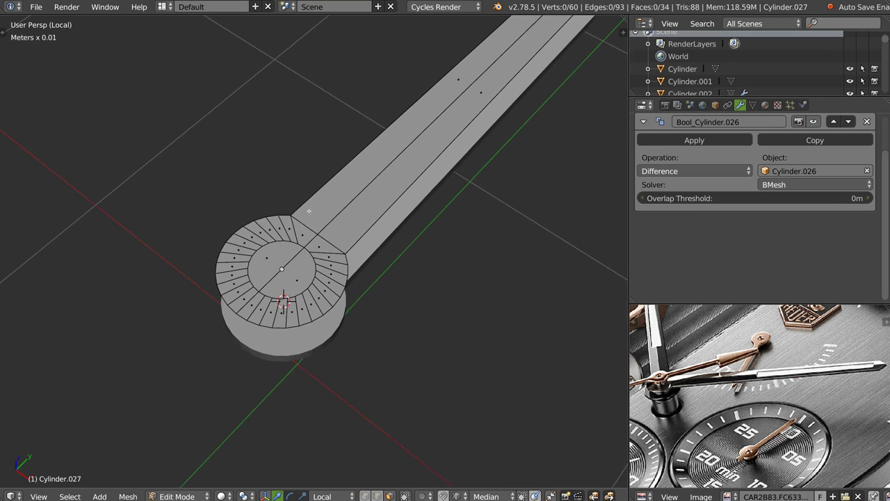
scroll(319, 163, "up", 1)
right_click(265, 243)
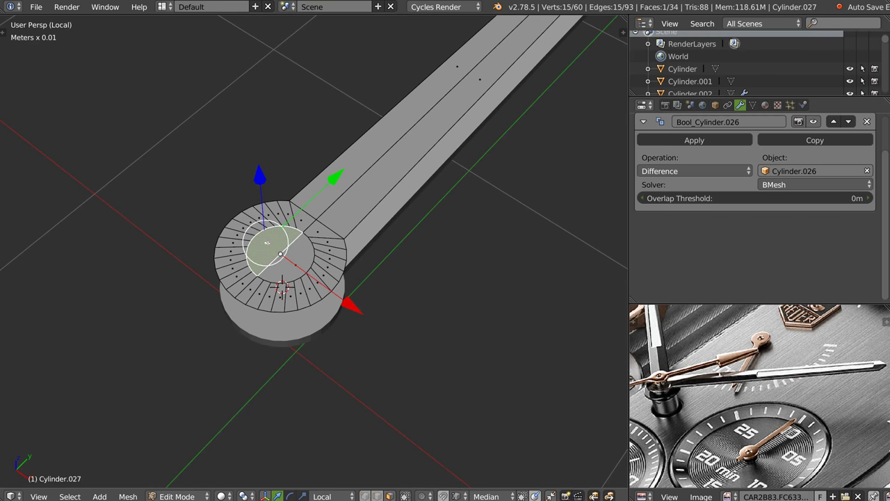
right_click(303, 256, "shift")
key("w")
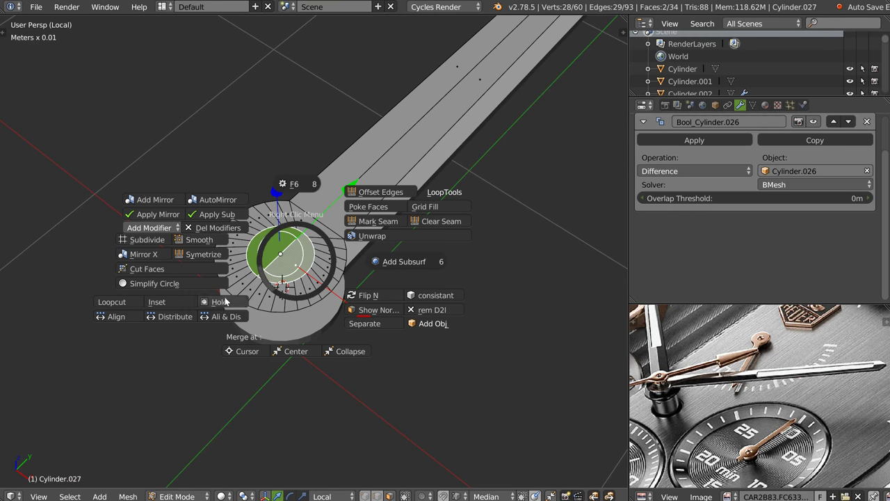
left_click(292, 351)
Switch to vertex mode and select the new centre vertex
scroll(306, 250, "up", 1)
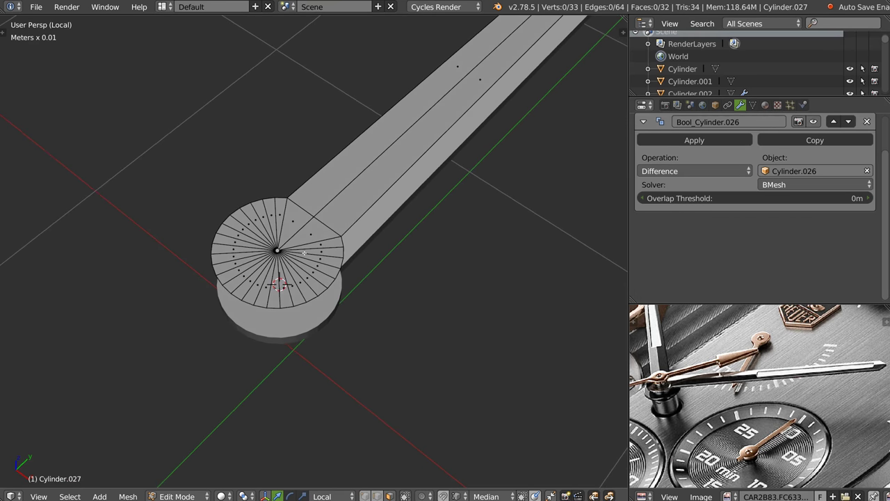
scroll(318, 234, "up", 2)
scroll(317, 235, "up", 2)
left_click(365, 496)
right_click(318, 232)
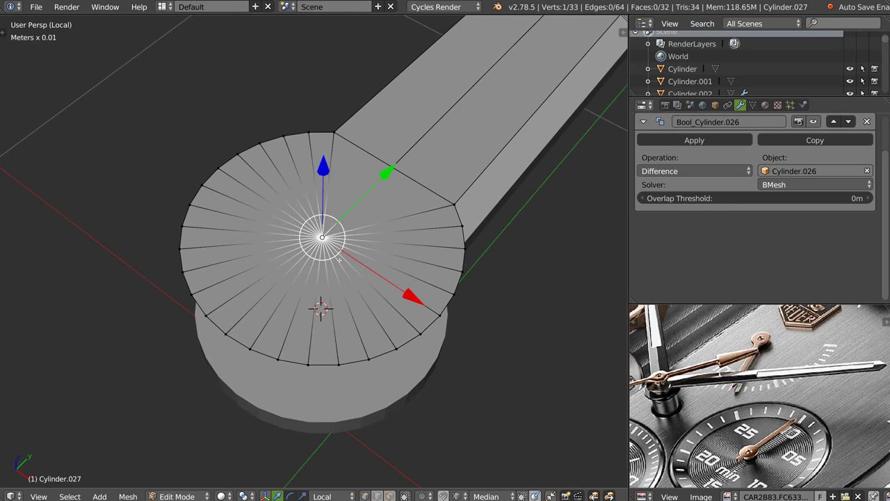
Select the plate's linked hub faces in face mode and check the plate in object mode
scroll(349, 230, "down", 1)
scroll(337, 226, "down", 3)
middle_click_drag(341, 215, 354, 237)
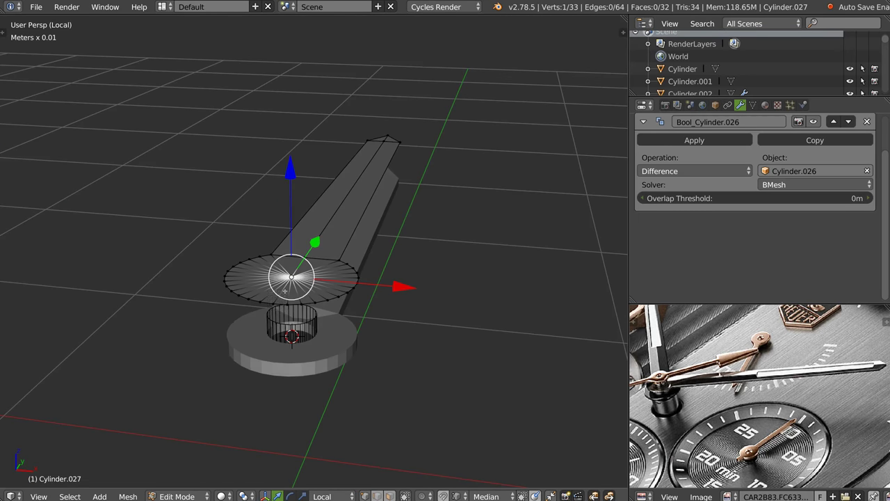
middle_click_drag(265, 276, 256, 272)
key("ctrl+Tab")
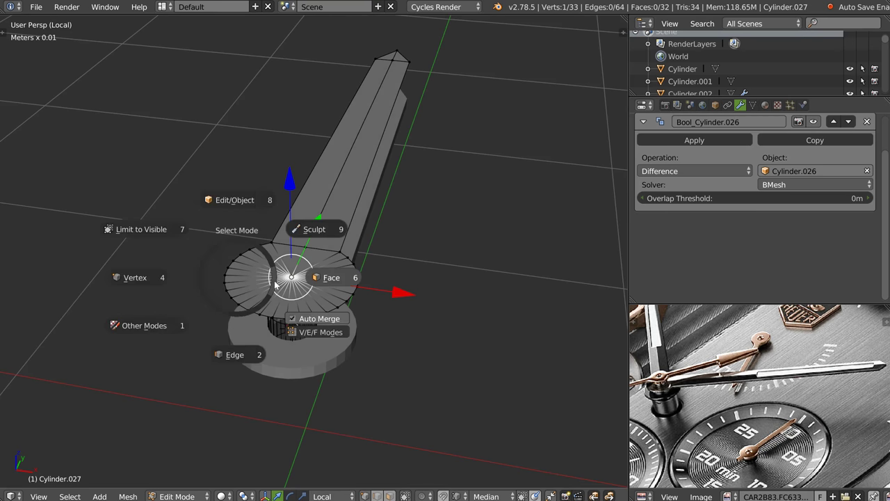
left_click(279, 297)
right_click(279, 297)
key("l")
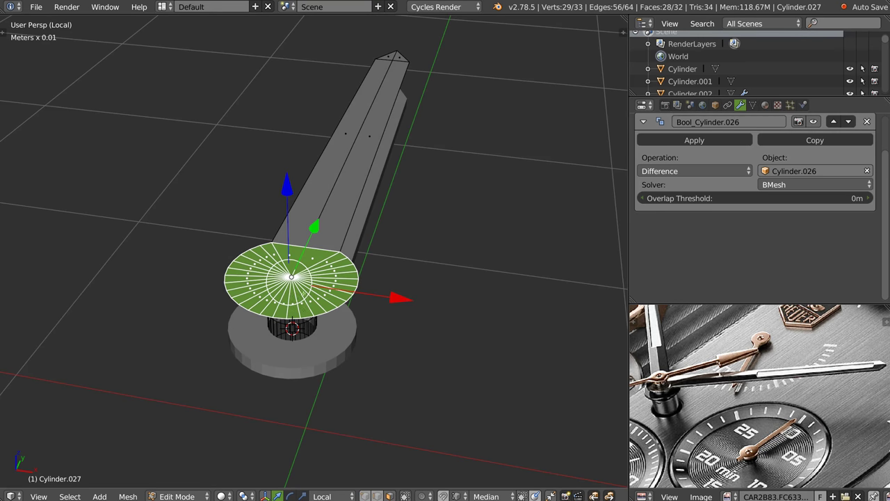
key("Tab")
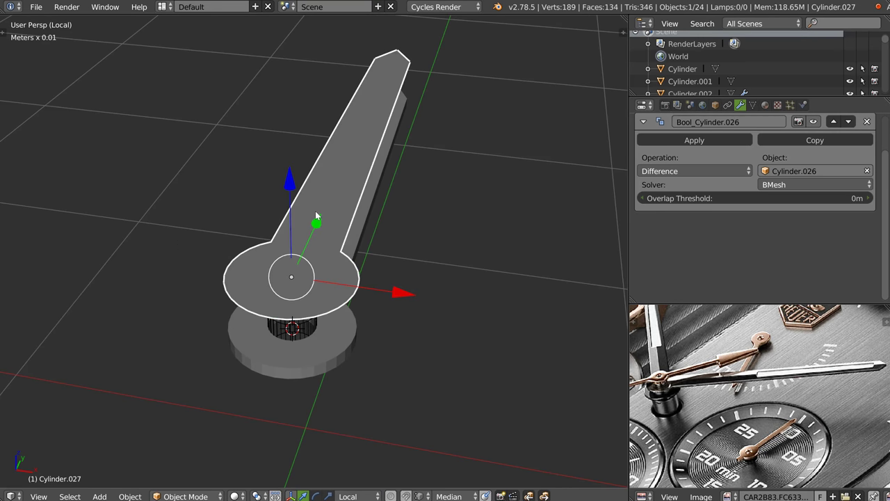
scroll(284, 213, "down", 2)
middle_click_drag(292, 223, 284, 213)
Select all of the plate's faces and extrude them to give it thickness
key("ctrl+Tab")
left_click(383, 211)
key("a")
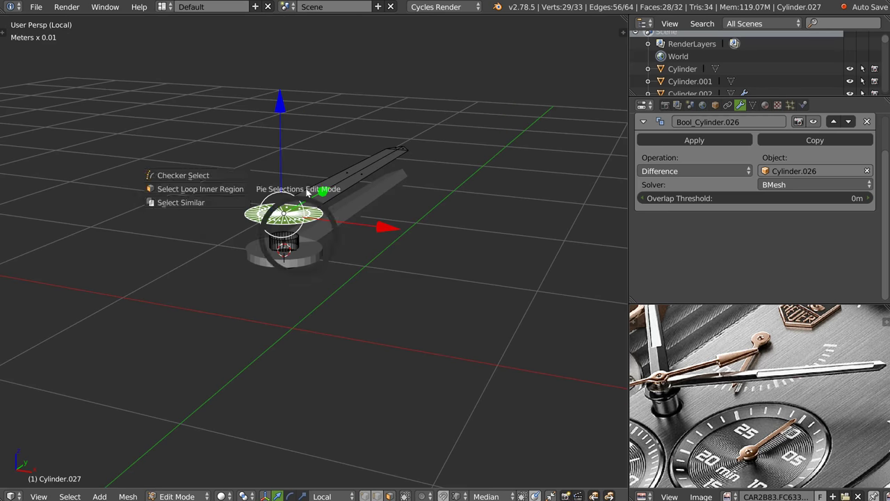
left_click(289, 134)
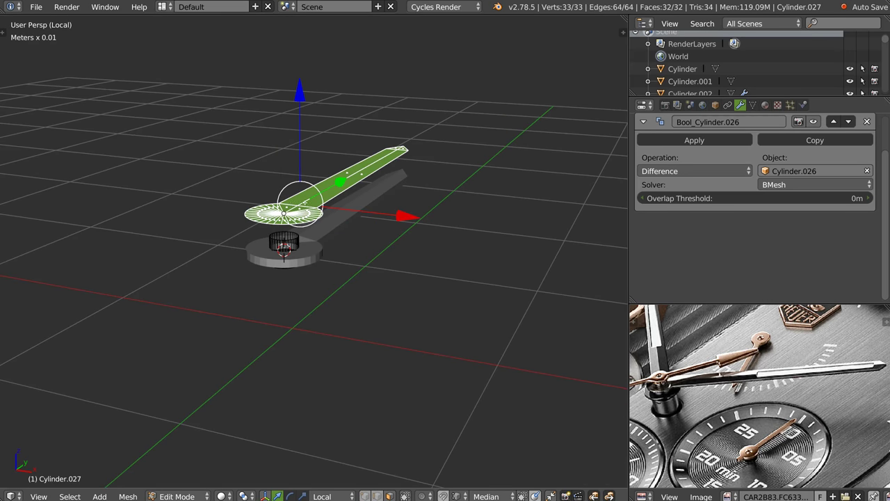
key("e")
left_click(299, 202)
key("Tab")
mouse_move(292, 209)
middle_mouse_down()
mouse_move(302, 198)
mouse_move(381, 187)
middle_mouse_up()
key("shift+a")
Add a cube and give it a centred vertical loop cut
left_click(338, 214)
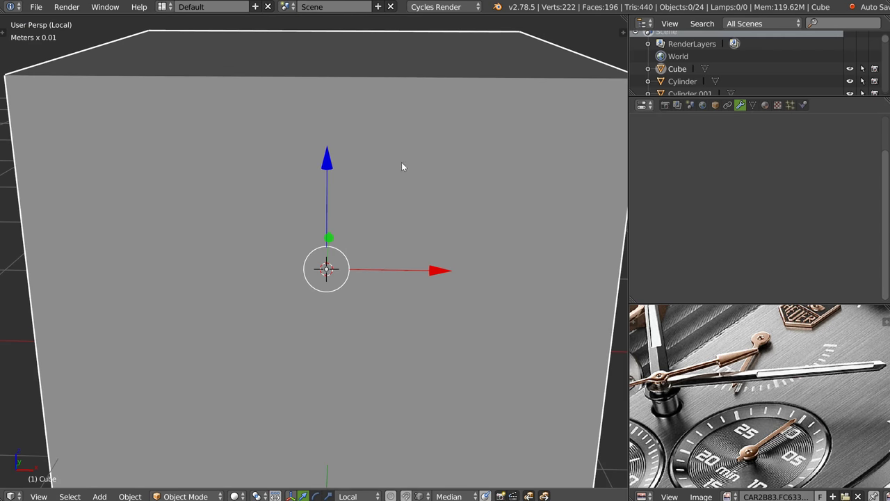
scroll(418, 185, "down", 5)
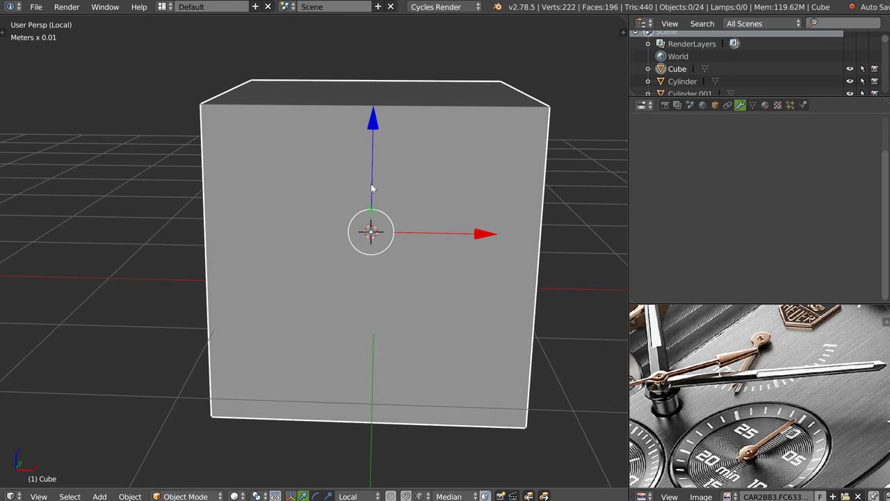
key("Tab")
key("ctrl+r")
left_click(360, 316)
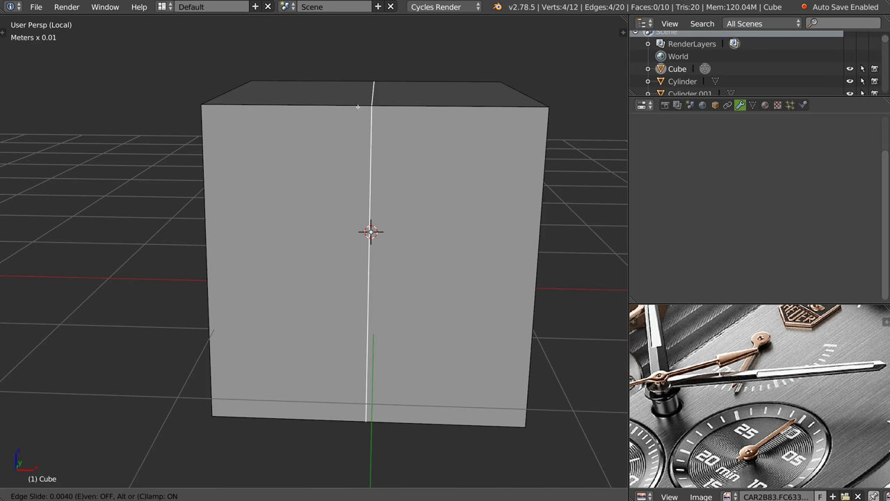
right_click(360, 316)
mouse_move(360, 316)
middle_mouse_down()
mouse_move(391, 191)
mouse_move(439, 155)
mouse_move(456, 193)
mouse_move(430, 145)
middle_mouse_up()
key("Tab")
Scale the cube flatter in Z, longer along X, then readjust its height
key("s")
key("z")
left_click(426, 177)
key("s")
key("x")
left_click(440, 190)
key("s")
key("z")
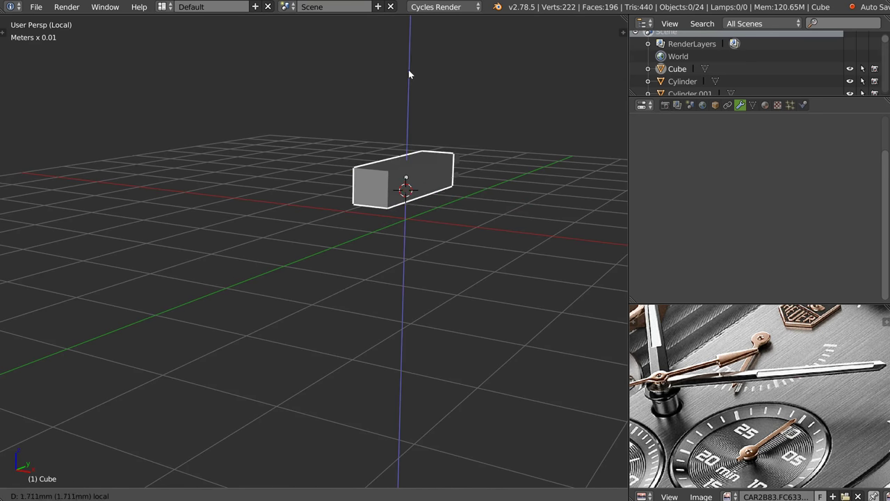
left_click(460, 145)
Move the cube along X and Y into place over the hand
key("g")
key("x")
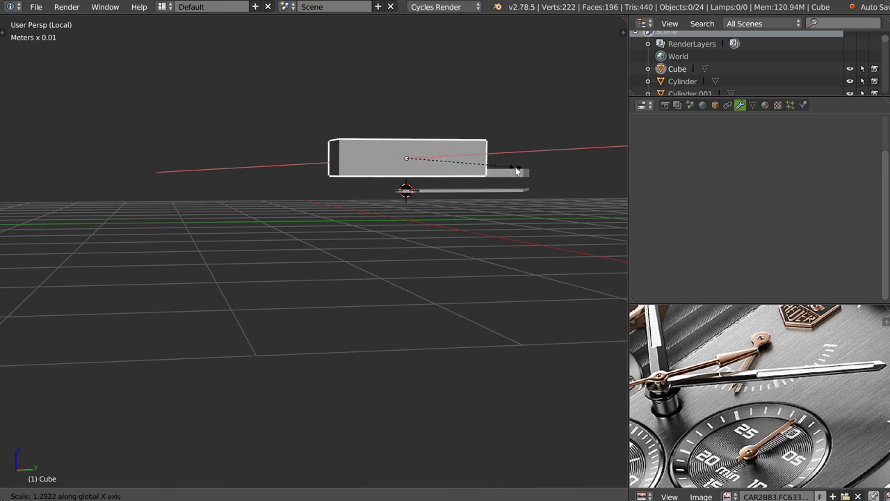
left_click(551, 152)
middle_click_drag(551, 152, 502, 192)
key("g")
key("y")
key("y")
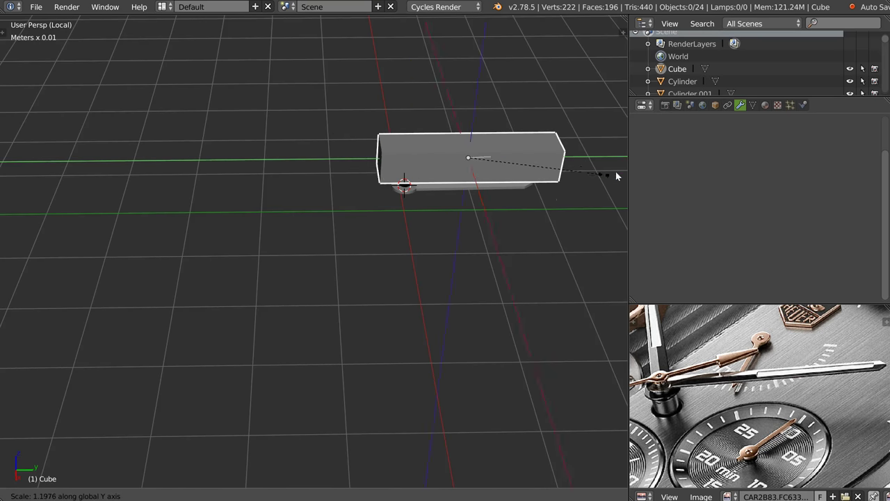
left_click(587, 175)
mouse_move(587, 175)
middle_mouse_down()
mouse_move(468, 186)
mouse_move(479, 115)
mouse_move(436, 111)
mouse_move(425, 198)
middle_mouse_up()
Give Cylinder.027 a Boolean Difference modifier that cuts it with the Cube
key("Tab")
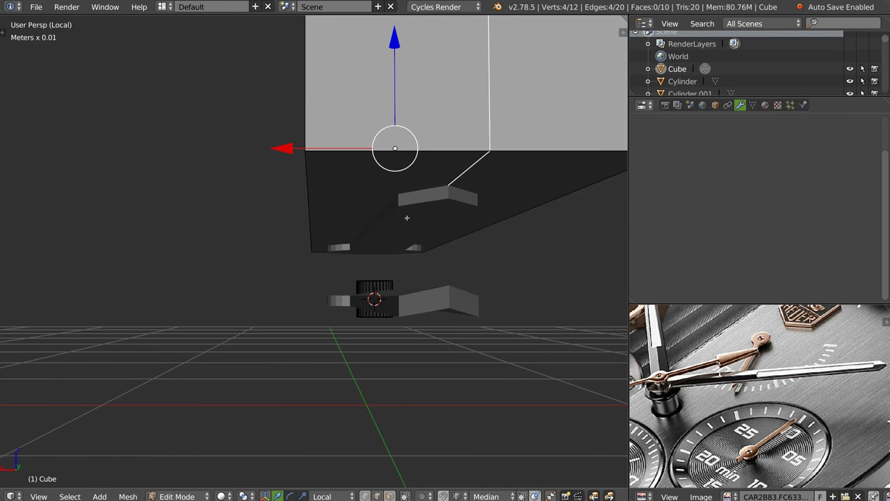
right_click(467, 165)
middle_click_drag(395, 120, 425, 222)
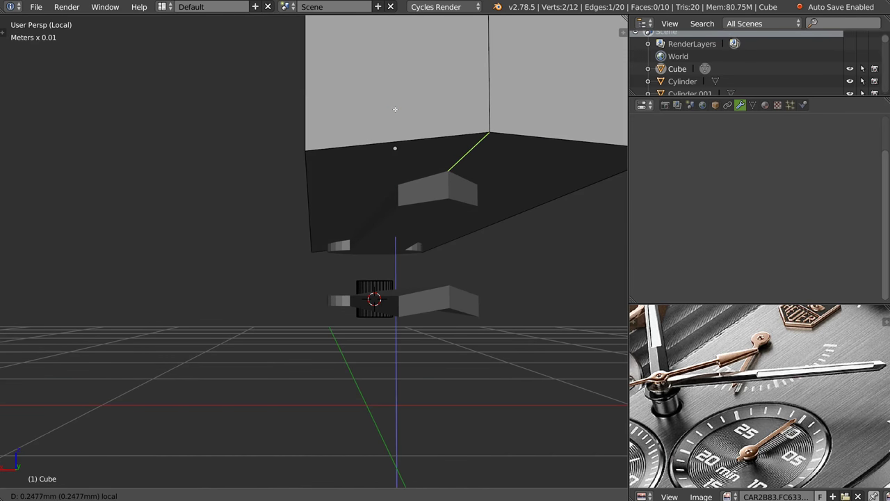
key("Tab")
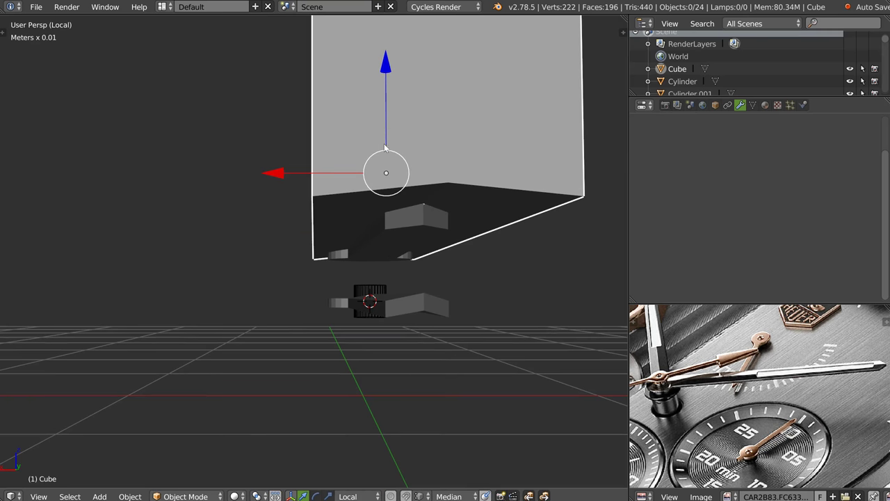
mouse_move(387, 66)
middle_mouse_down()
mouse_move(340, 180)
mouse_move(461, 217)
mouse_move(427, 171)
mouse_move(427, 187)
middle_mouse_up()
left_click(427, 189)
key("space")
left_click(498, 136)
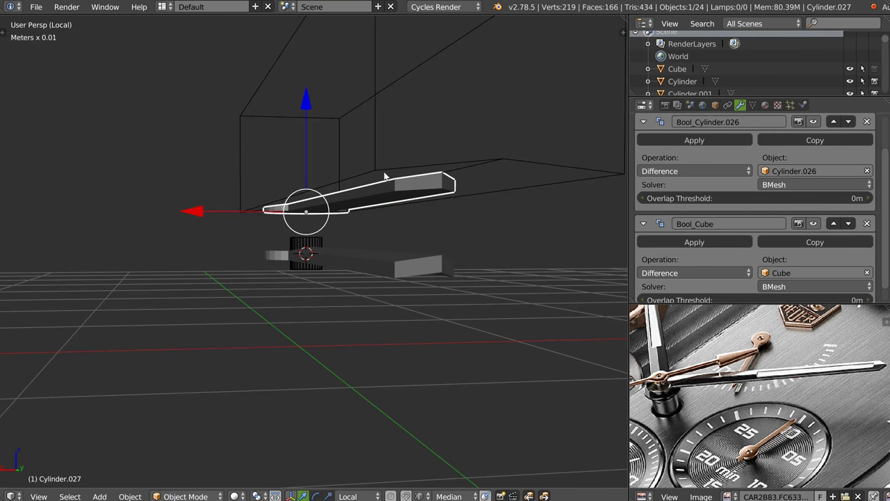
mouse_move(490, 221)
middle_mouse_down()
mouse_move(456, 185)
mouse_move(459, 153)
mouse_move(460, 166)
mouse_move(436, 141)
middle_mouse_up()
Raise the small hub cylinder Cylinder.026 upward along Z
right_click(403, 297)
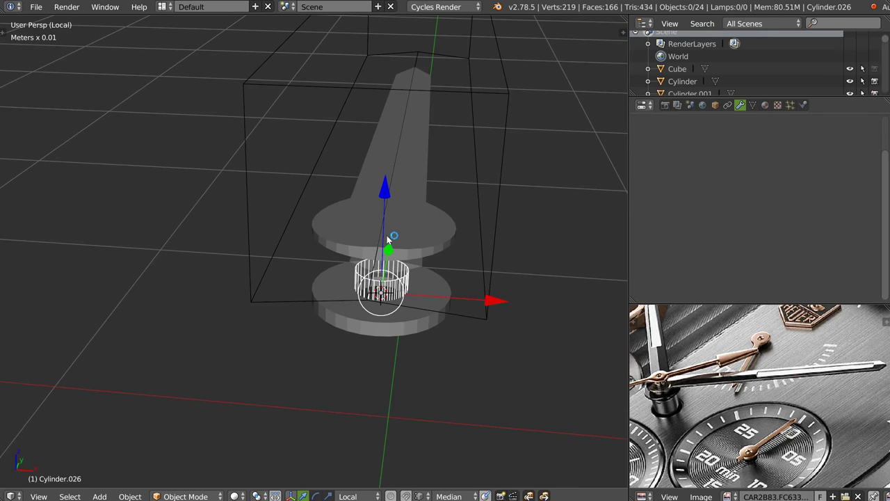
left_click_drag(389, 196, 385, 123)
left_click(385, 122)
mouse_move(452, 219)
middle_mouse_down()
mouse_move(483, 205)
mouse_move(486, 235)
mouse_move(453, 252)
mouse_move(437, 247)
mouse_move(477, 221)
mouse_move(411, 272)
middle_mouse_up()
In Top Ortho view over the seconds dial, add a new cube (Cube.001) and shrink it small
key("q")
left_click(416, 218)
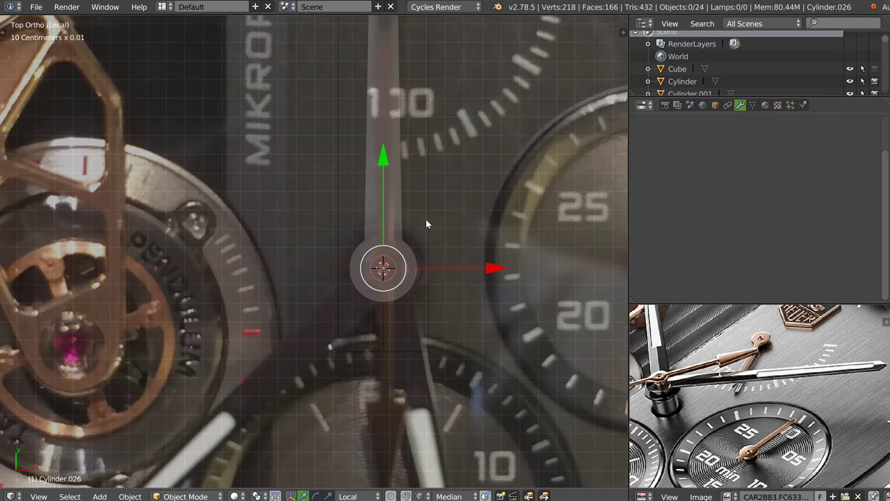
middle_click_drag(431, 228, 369, 287, "shift")
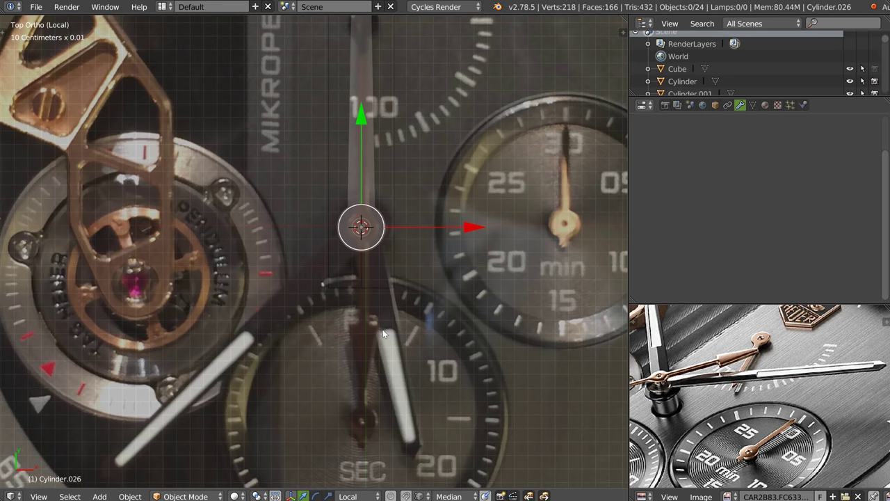
middle_click_drag(392, 342, 372, 269, "shift")
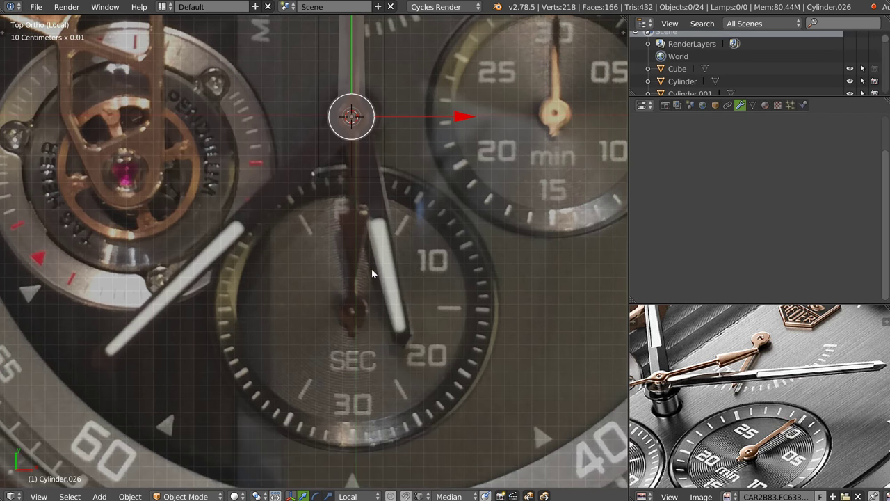
key("shift+s")
left_click(547, 196)
key("s")
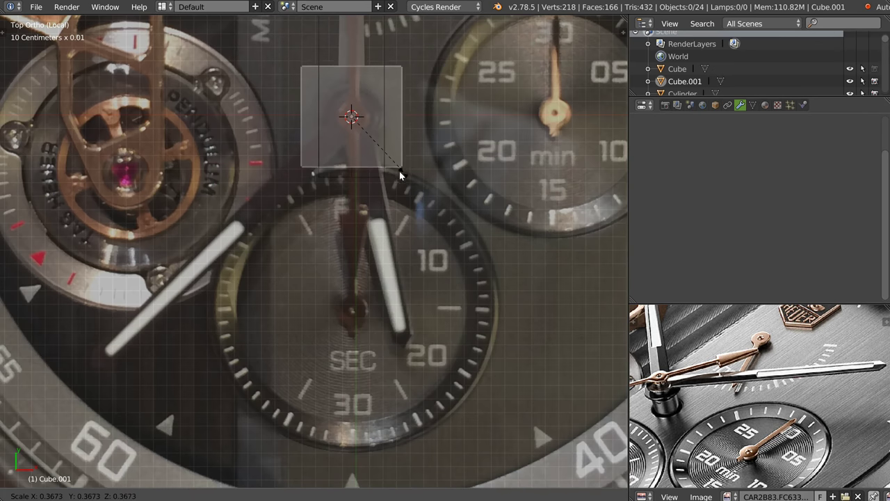
left_click(387, 159)
Place the cube over the seconds hand, rotated to its angle and scaled to its width
key("g")
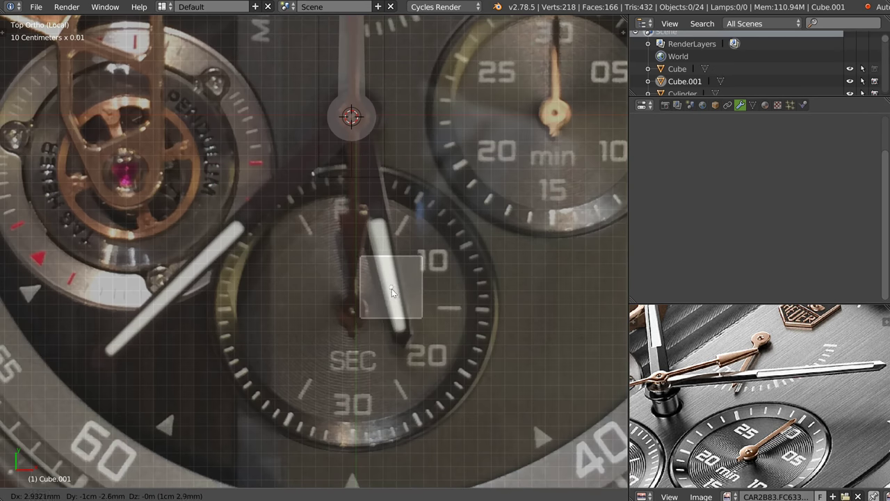
left_click(443, 249)
key("r")
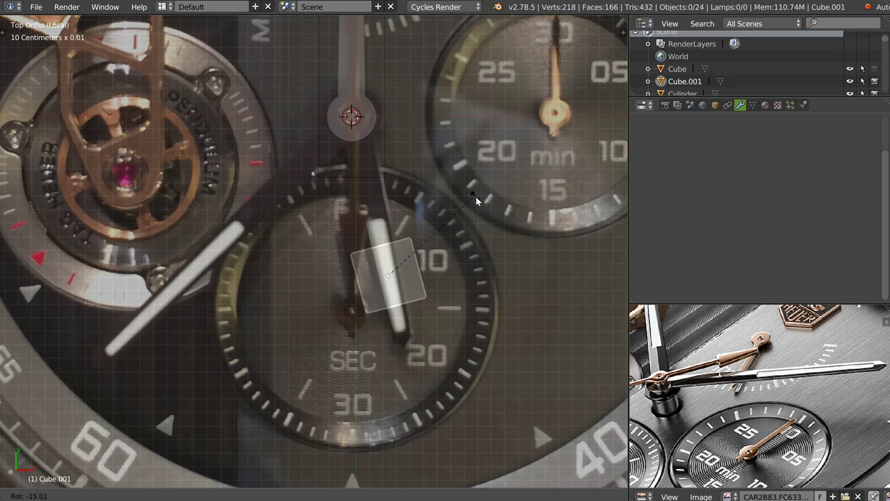
left_click(505, 229)
key("s")
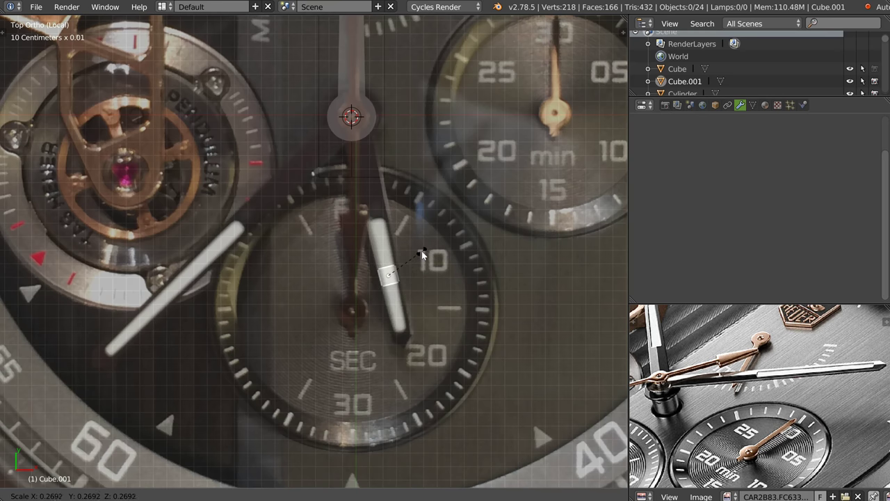
left_click(425, 253)
Try sliding the cube up along the hand on global then local Y, cancelling both moves
scroll(421, 240, "up", 4)
left_click_drag(370, 152, 336, 57)
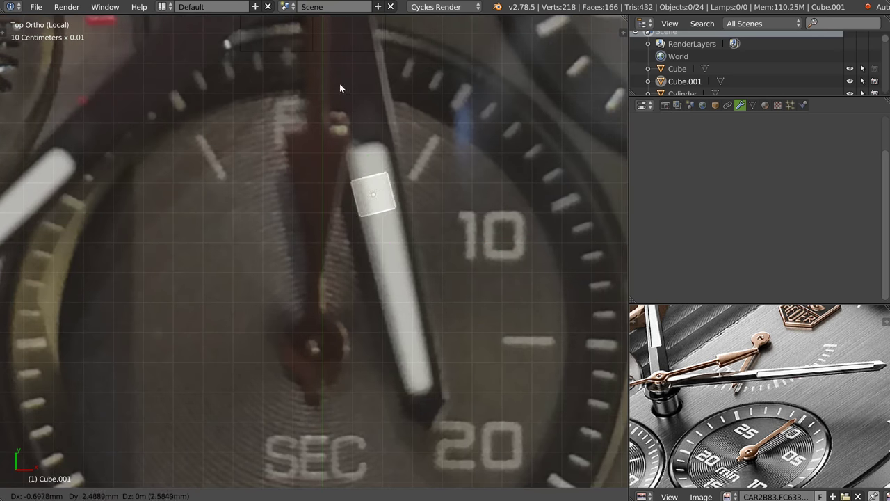
right_click(338, 64)
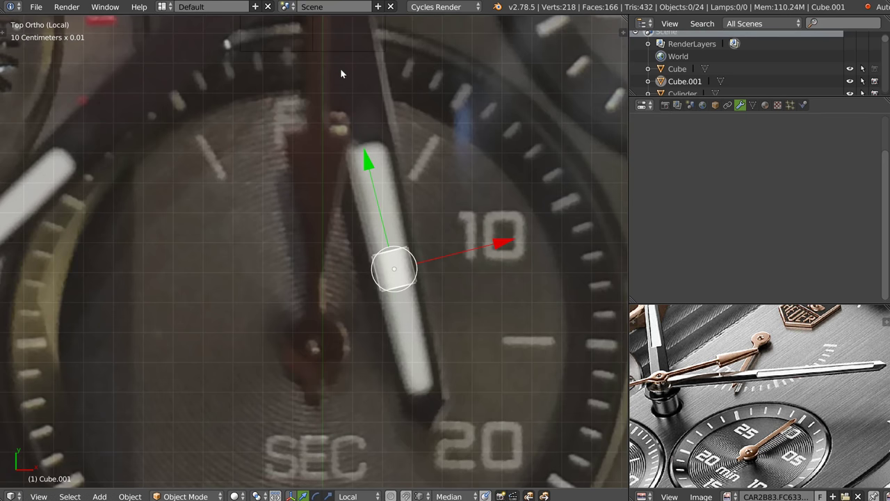
key("g")
key("y")
key("y")
right_click(339, 47)
Enter Edit Mode on Cube.001 and select one of its faces
key("Tab")
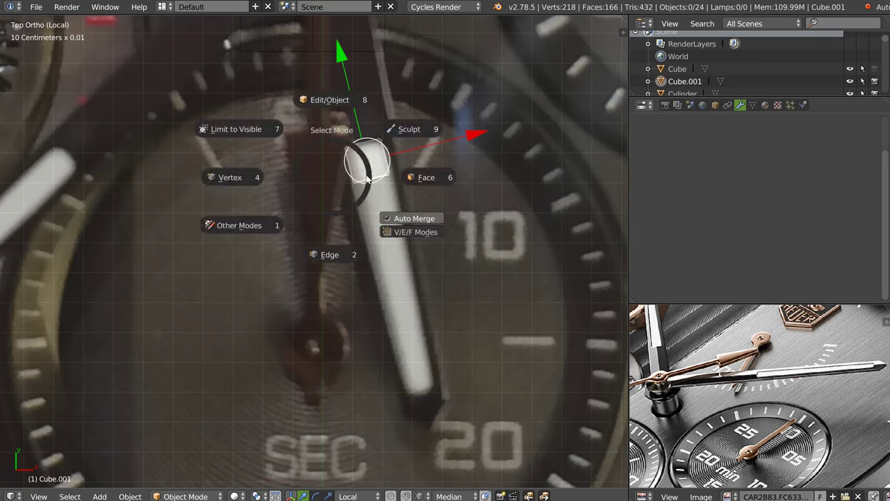
right_click(368, 163)
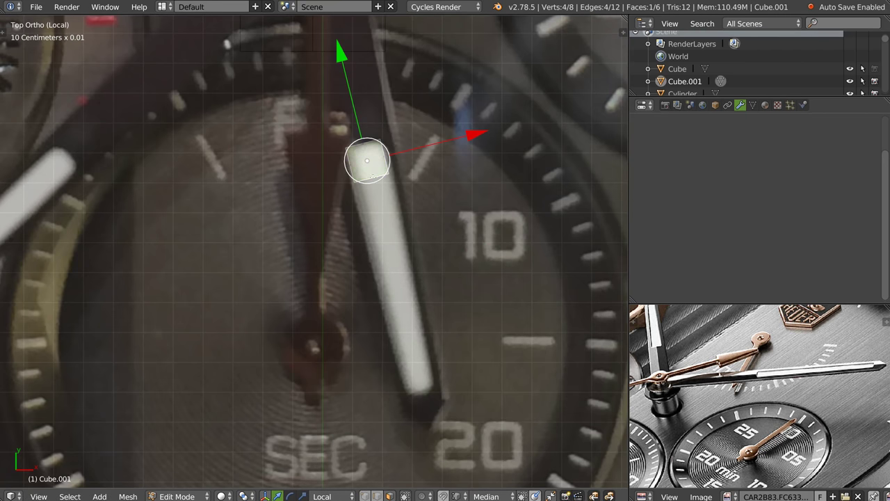
key("w")
key("Escape")
Select the box's end face and stretch it down to the seconds hand's tip
key("a")
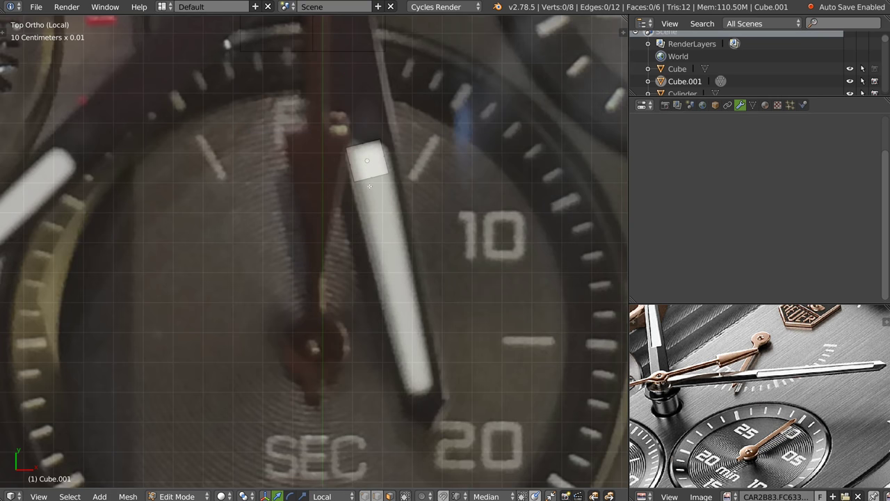
right_click(372, 182)
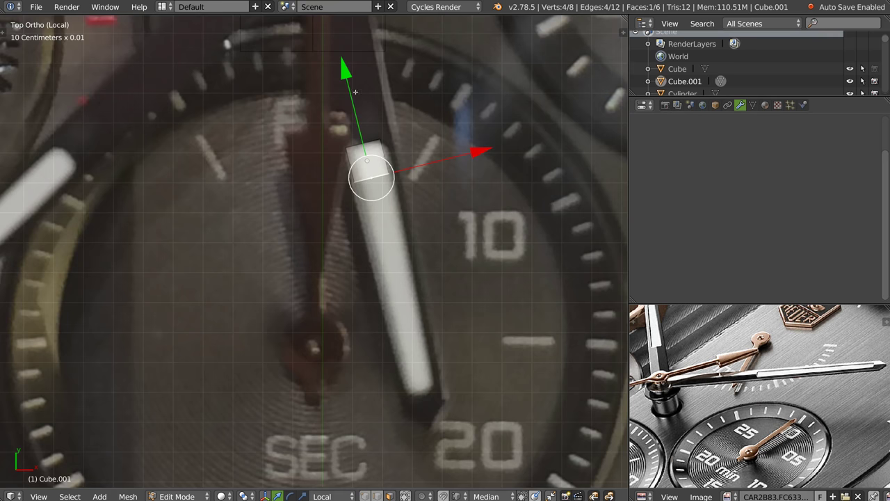
key("g")
left_click(465, 286)
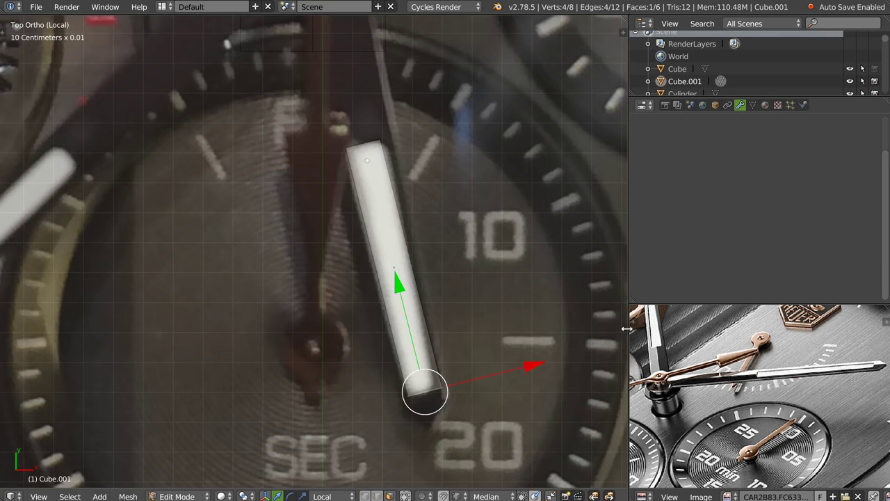
key("s")
right_click(553, 361)
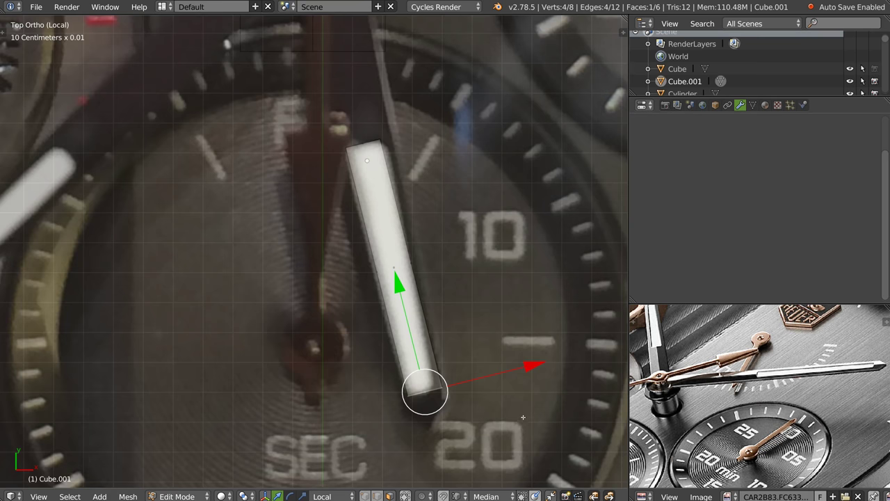
Narrow the seconds hand's bottom end by scaling its vertices along X
key("r")
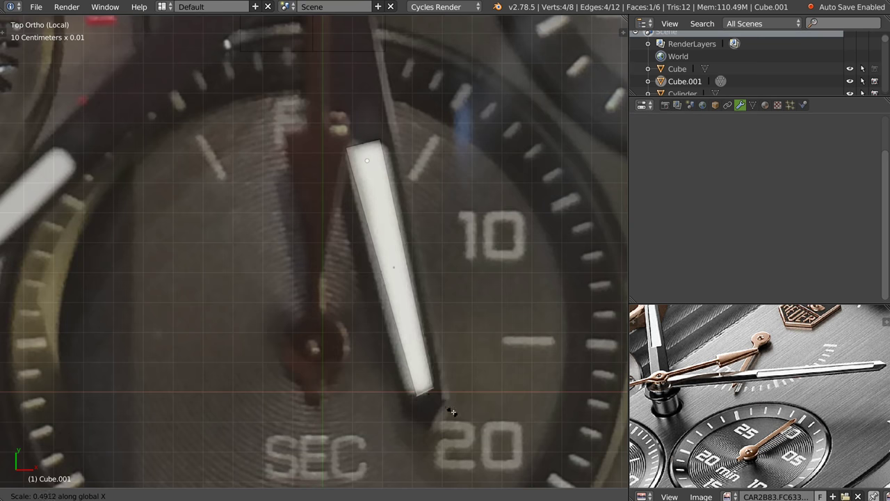
right_click(462, 407)
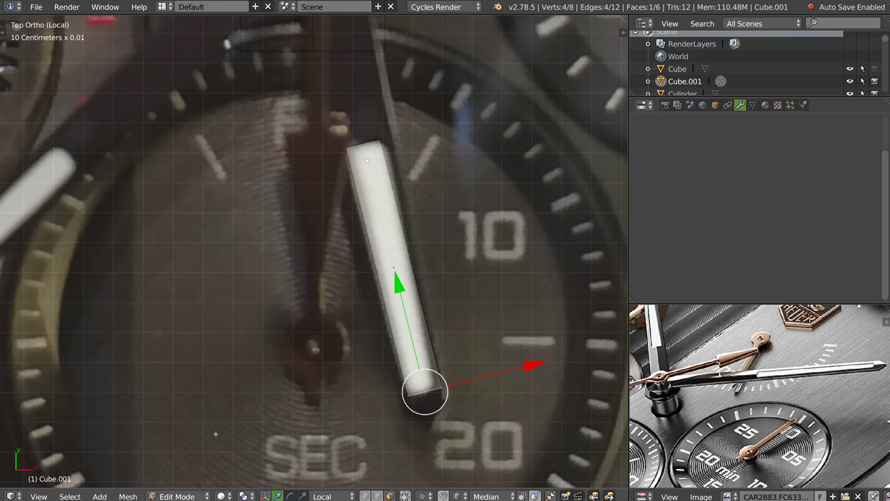
key("s")
key("x")
key("x")
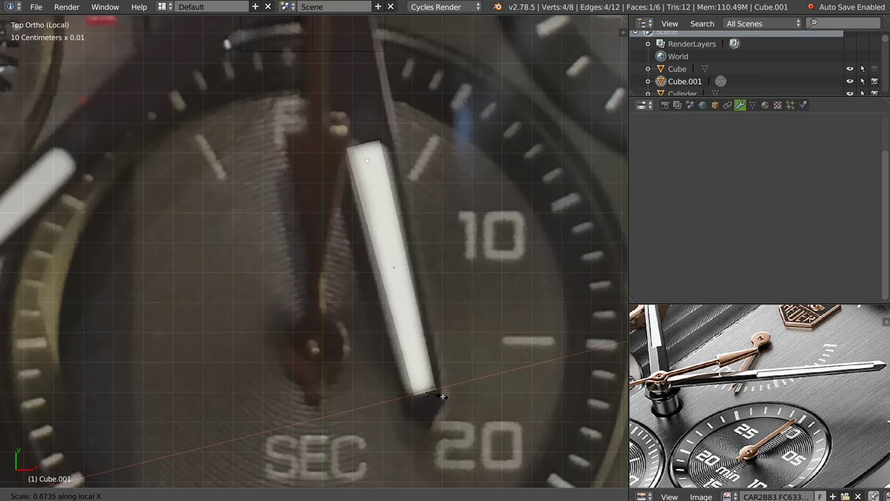
left_click(444, 397)
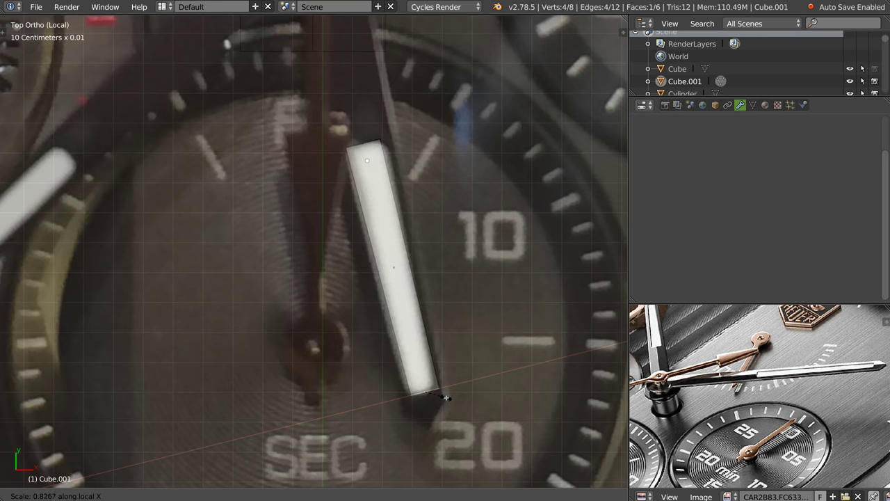
key("Tab")
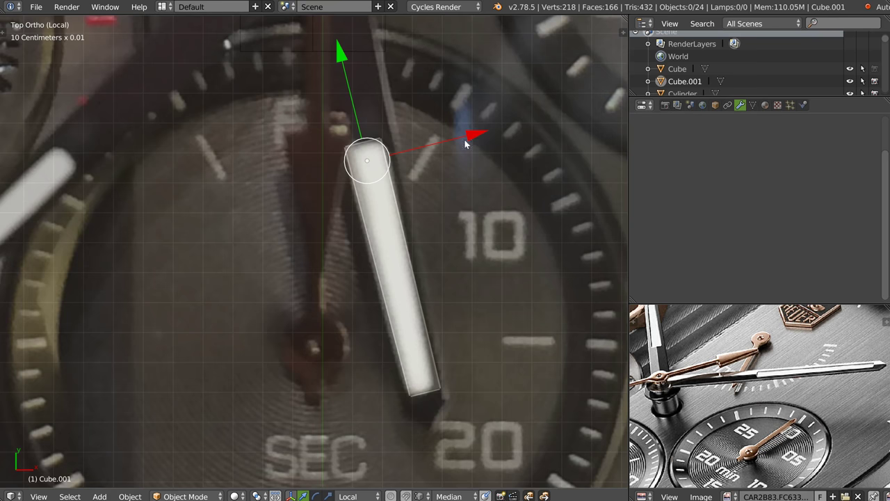
key("ctrl+z")
key("ctrl+z")
key("ctrl+z")
key("ctrl+z")
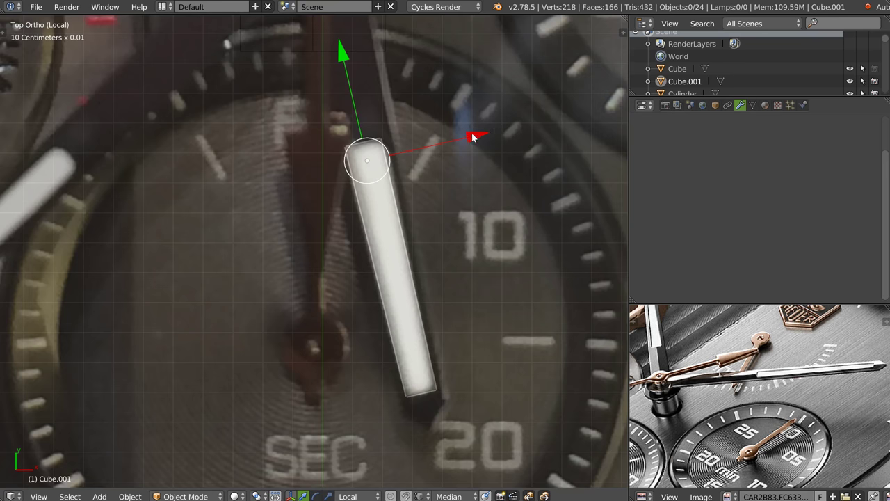
key("ctrl+z")
key("ctrl+z")
key("ctrl+z")
key("ctrl+z")
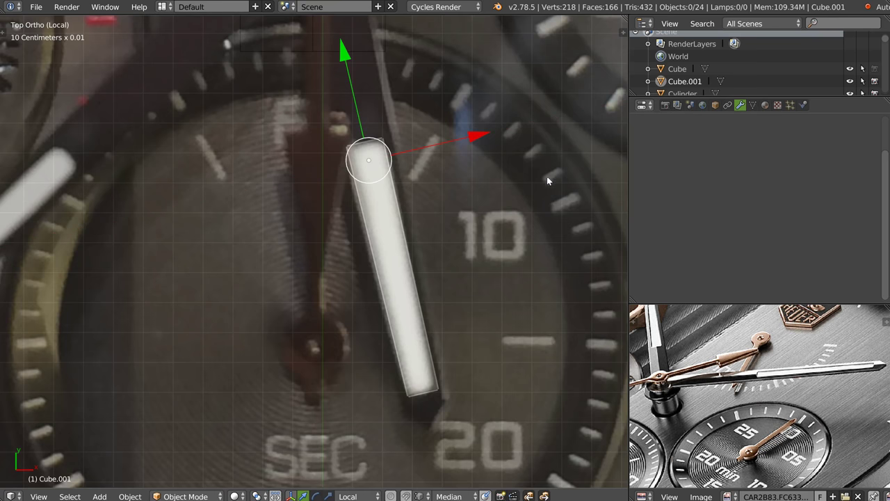
Re-angle the hand slightly to follow the reference photo's seconds hand
key("r")
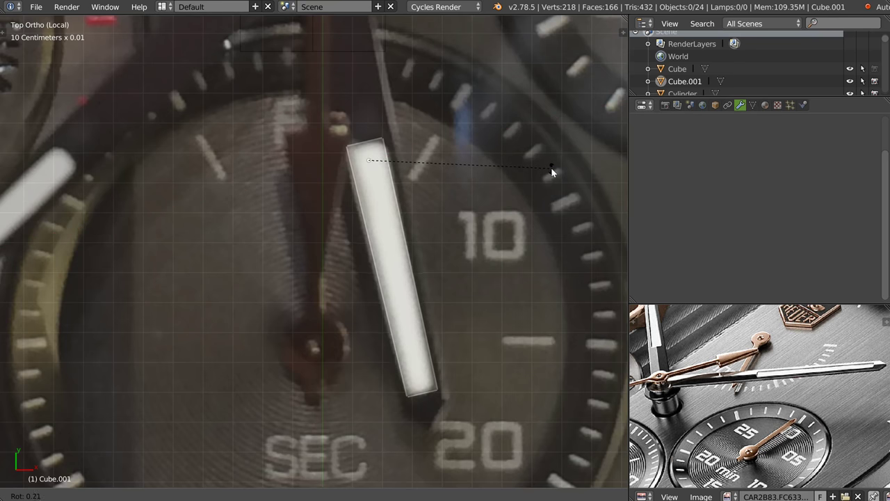
left_click(551, 169)
key("Tab")
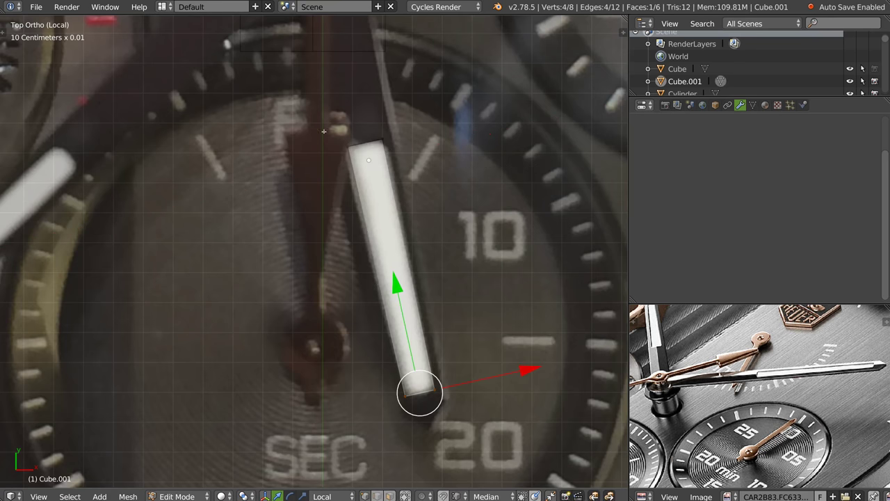
key("ctrl+i")
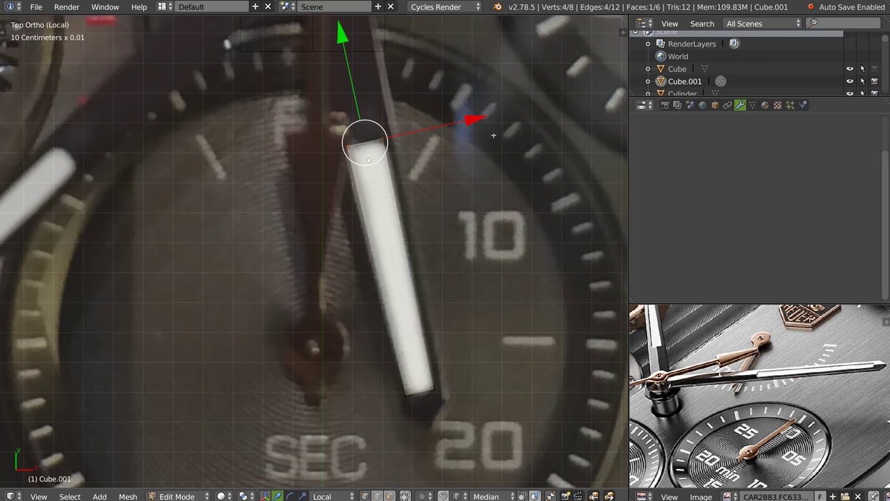
key("g")
key("x")
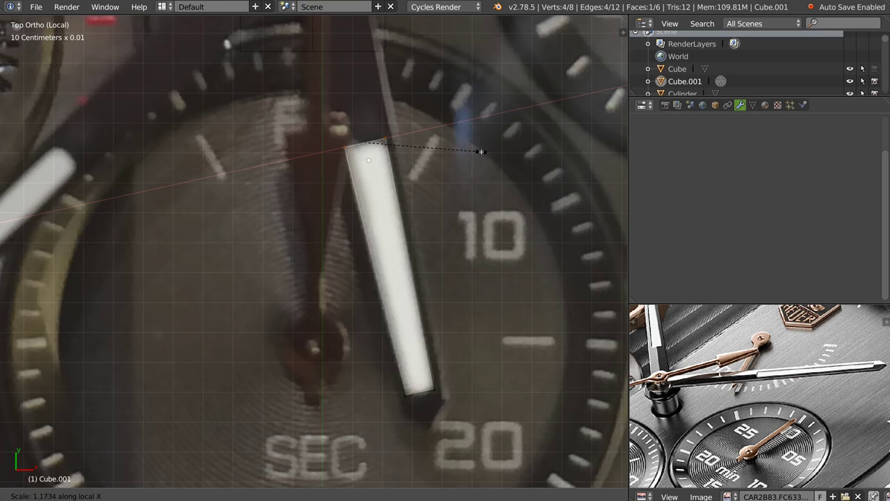
key("Escape")
key("Tab")
Bevel the hand's two top corner edges with 3 segments
middle_click_drag(415, 209, 403, 167)
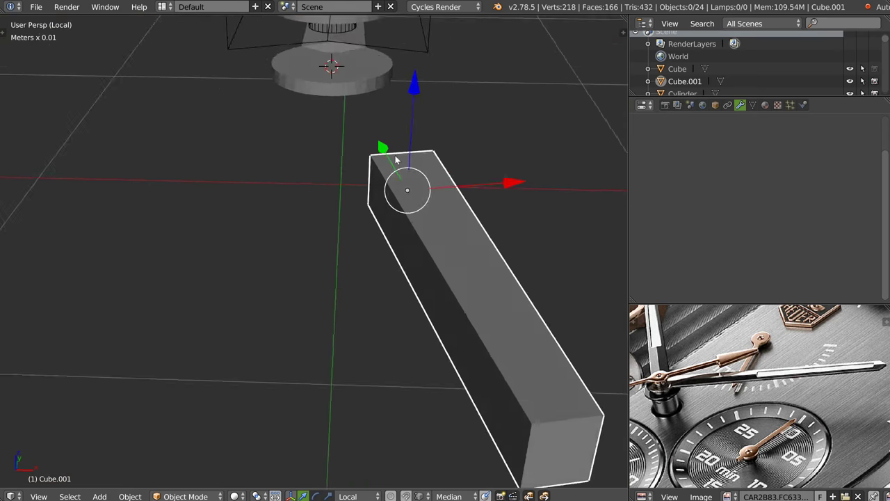
scroll(404, 161, "down", 2)
key("Tab")
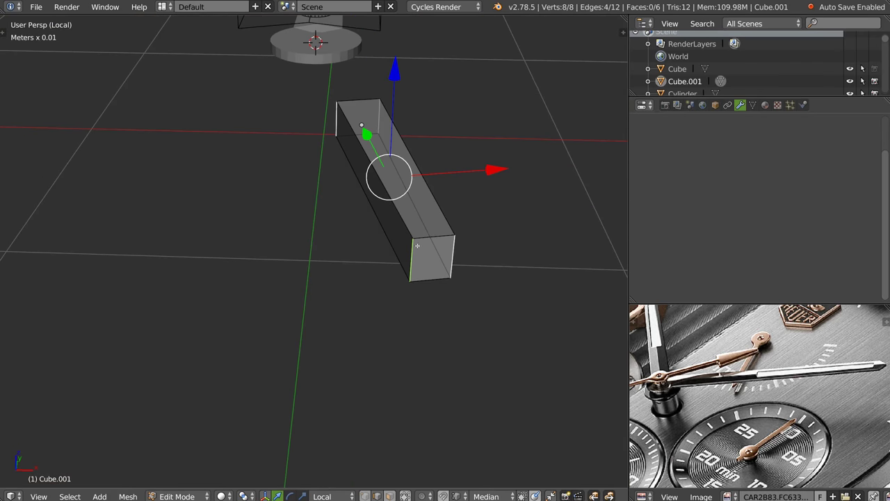
right_click(348, 116)
right_click(381, 126, "shift")
key("KP_7")
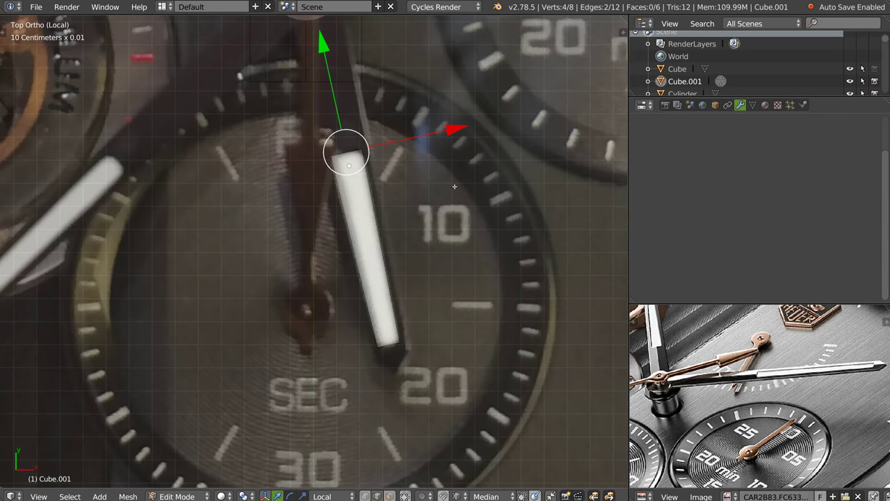
key("ctrl+b")
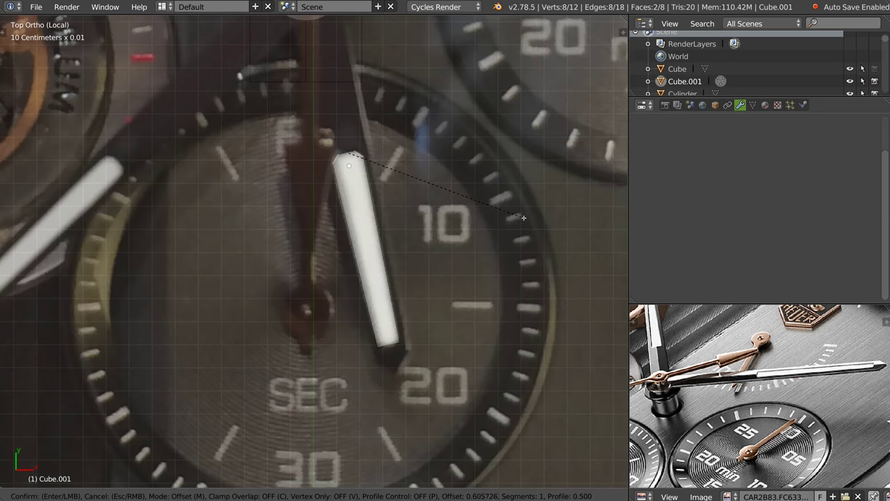
scroll(522, 217, "up", 2)
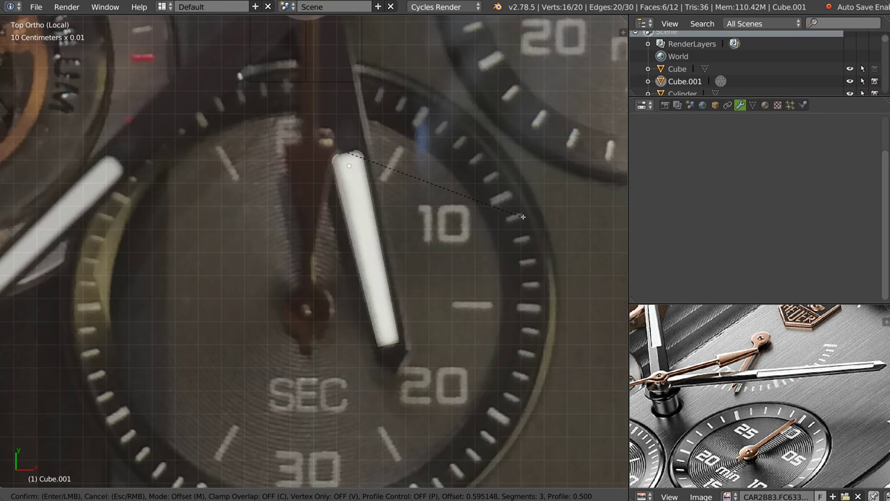
left_click(520, 217)
Bevel the hand's two bottom corner edges with 3 segments
middle_click_drag(521, 216, 477, 297)
right_click(477, 297)
right_click(479, 306, "shift")
key("KP_7")
middle_click_drag(464, 229, 457, 230, "shift")
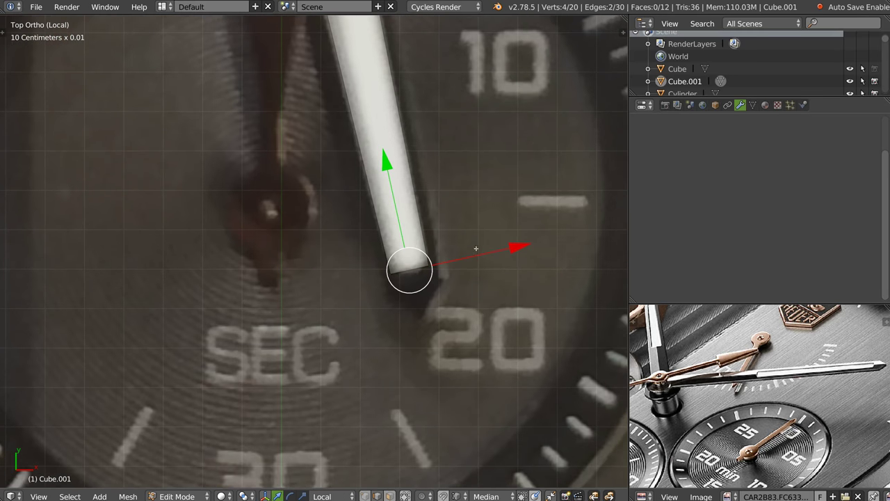
key("ctrl+b")
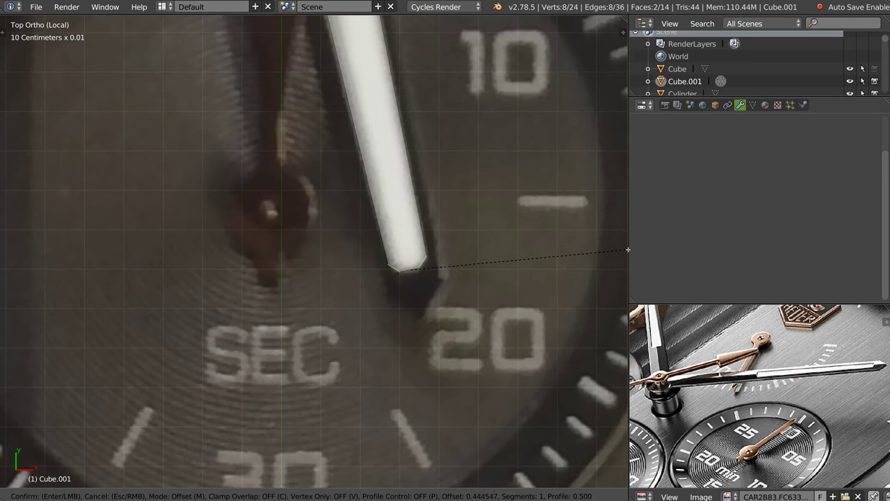
scroll(628, 249, "up", 2)
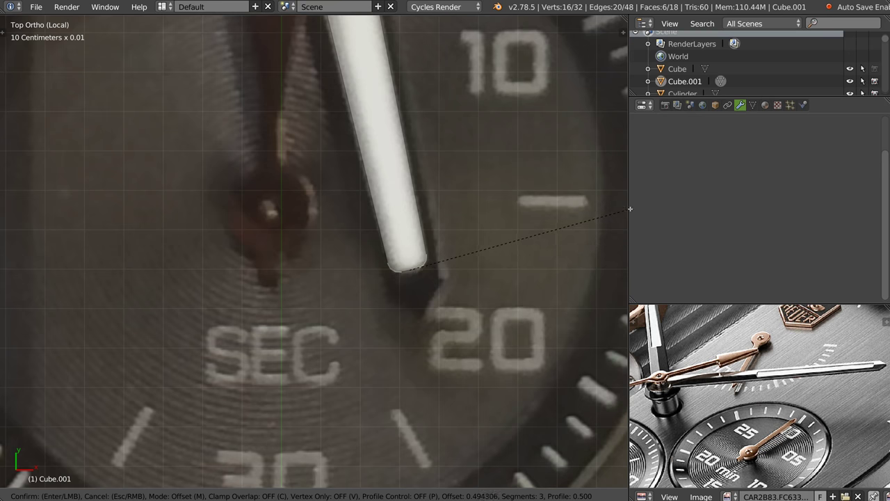
left_click(603, 207)
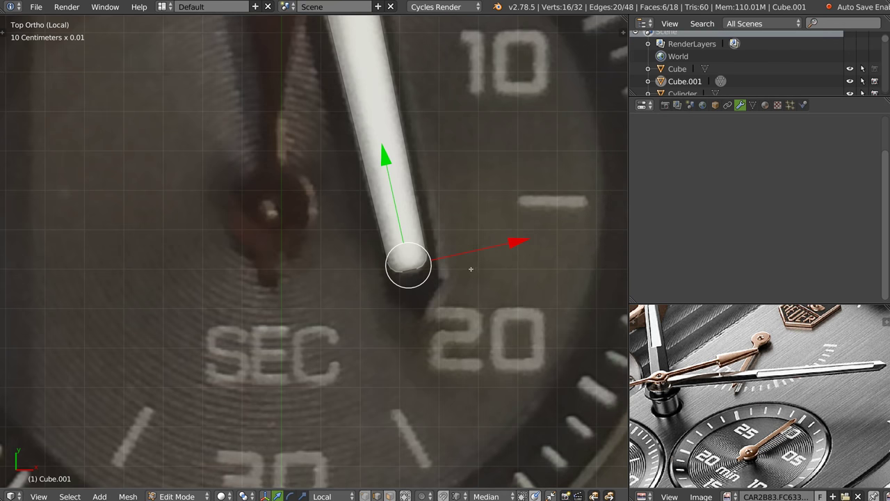
scroll(402, 268, "down", 1)
Clear the small hand's rotation and turn it around Z to point straight up
scroll(402, 267, "down", 2)
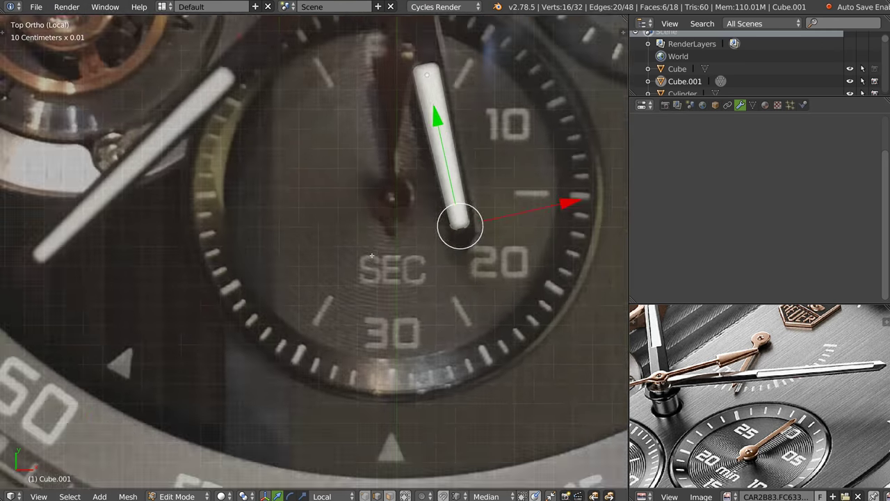
scroll(402, 268, "down", 1)
key("Tab")
left_click(402, 209)
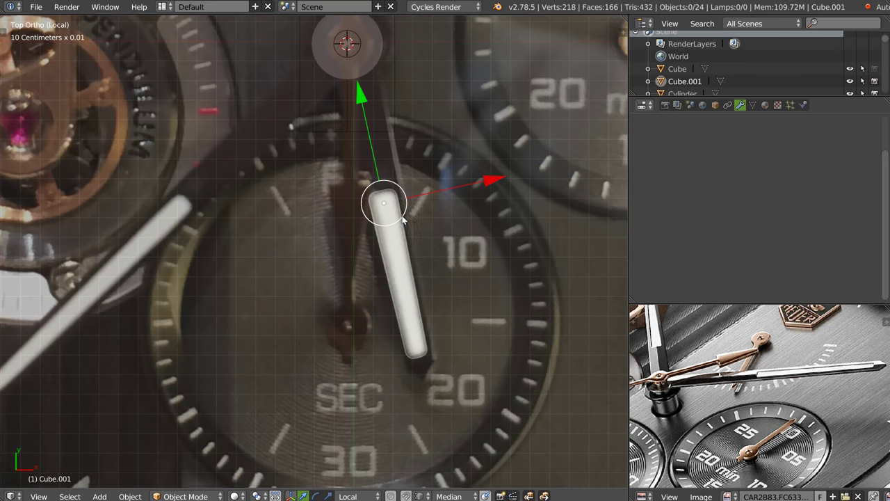
key("alt+r")
key("w")
left_click(388, 164)
key("z")
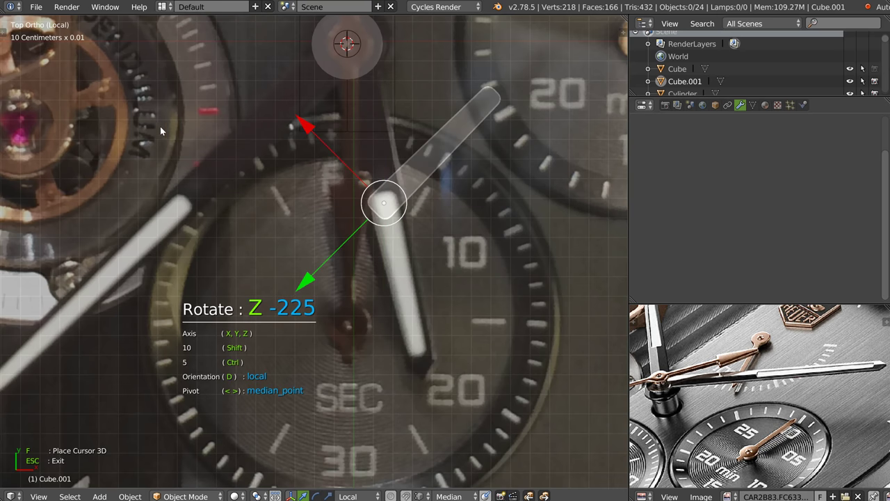
left_click(209, 136)
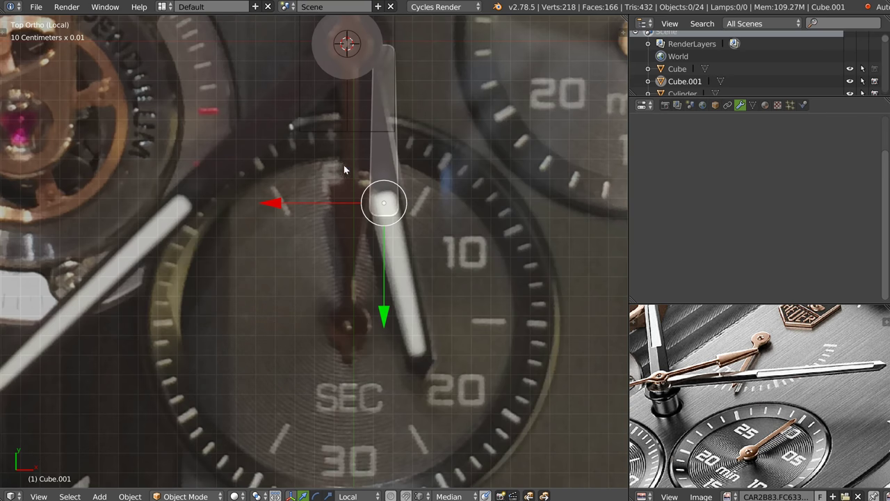
Move the hand onto the central hub, lined up with the large hand
scroll(348, 209, "up", 2, "shift")
scroll(390, 229, "up", 1, "shift")
scroll(439, 228, "up", 1, "shift")
scroll(438, 228, "up", 1, "shift")
scroll(423, 298, "down", 1)
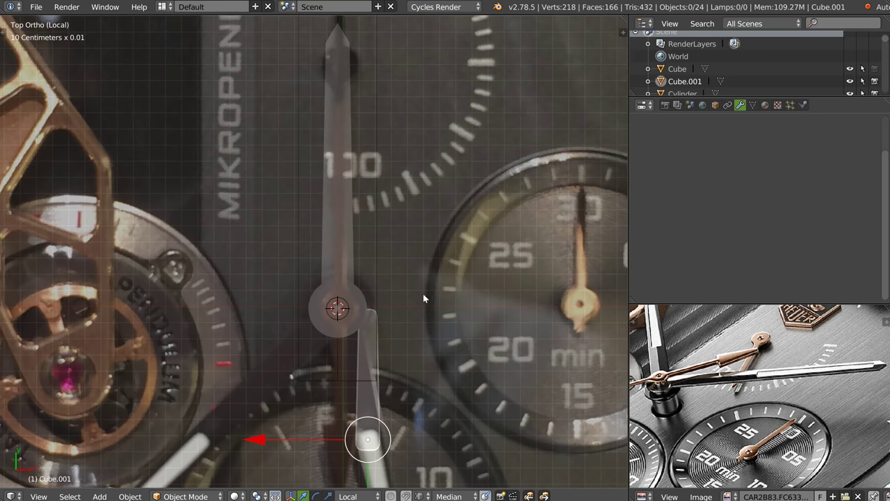
left_click_drag(390, 440, 392, 213)
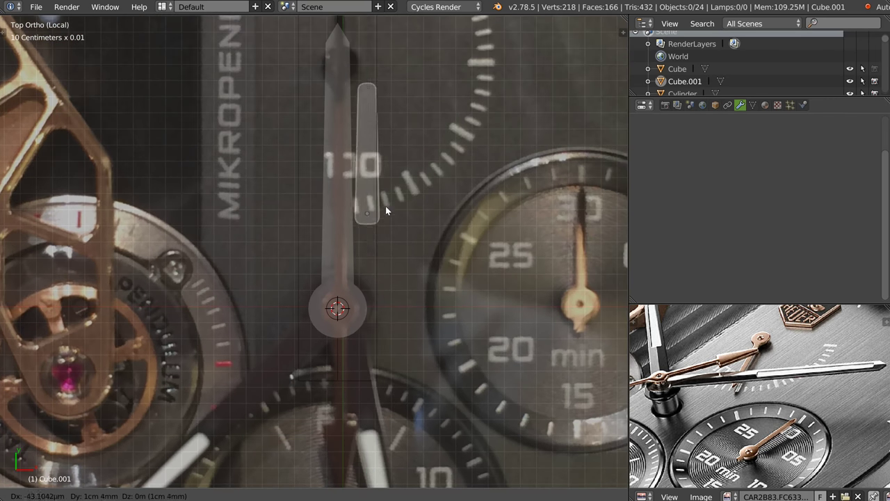
left_click_drag(267, 223, 236, 222)
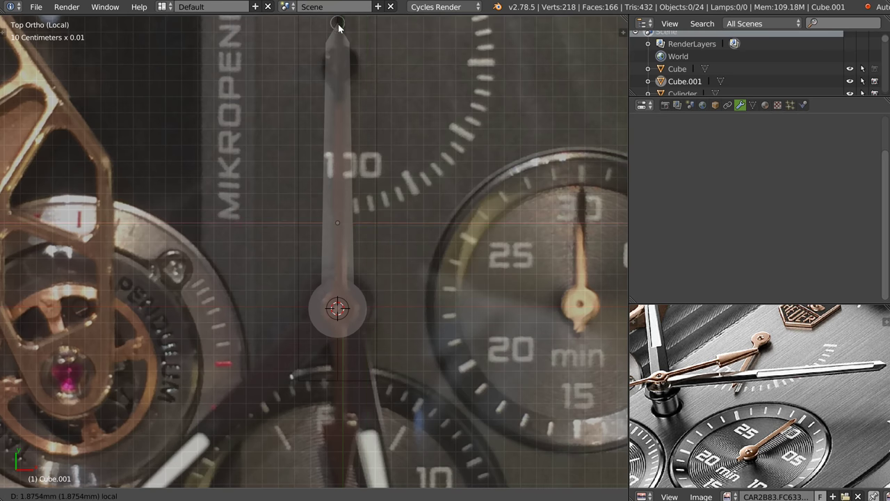
middle_click_drag(413, 184, 365, 91)
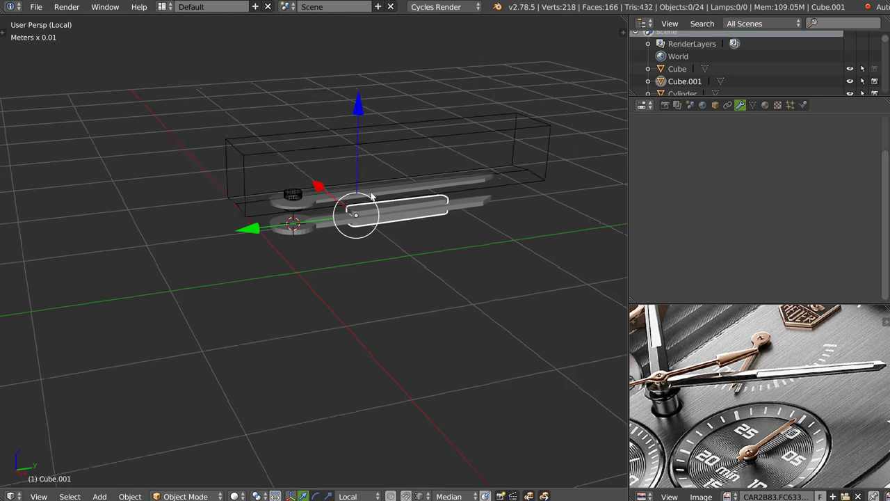
In top view, slide the slot cutter about 3 mm up along Y over the photo
left_click_drag(364, 87, 366, 54)
key("KP_7")
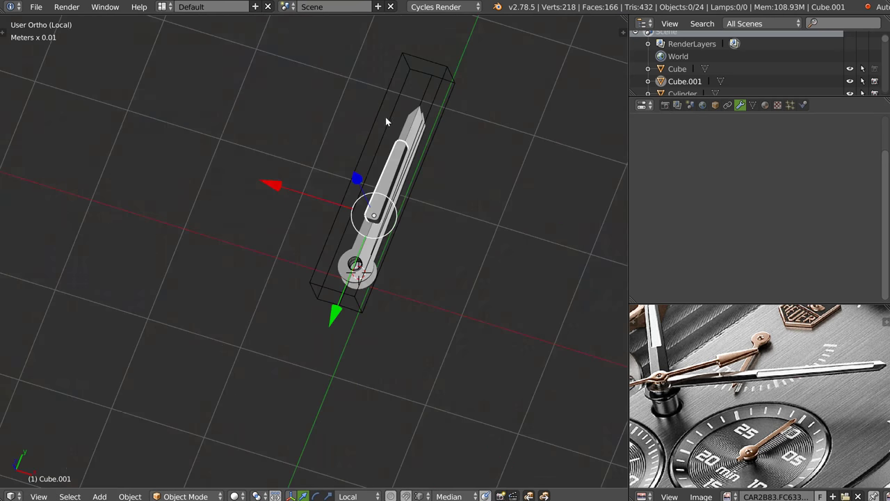
scroll(380, 297, "up", 2)
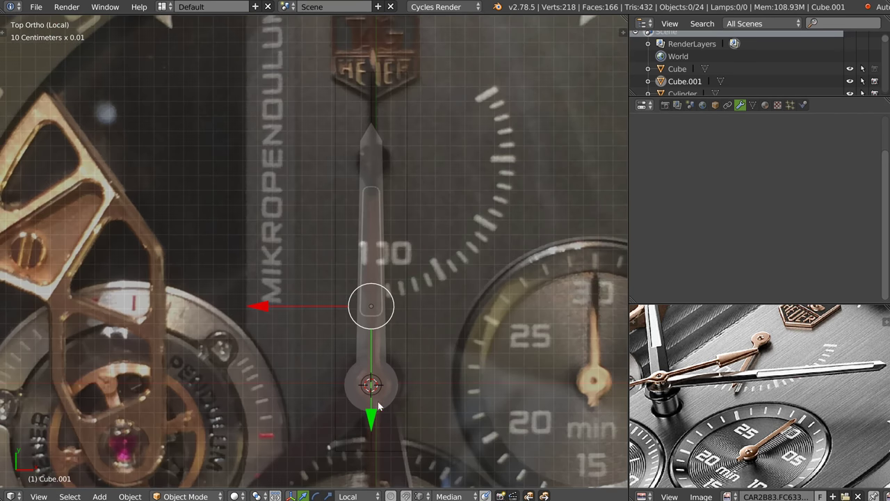
left_click_drag(370, 416, 369, 373)
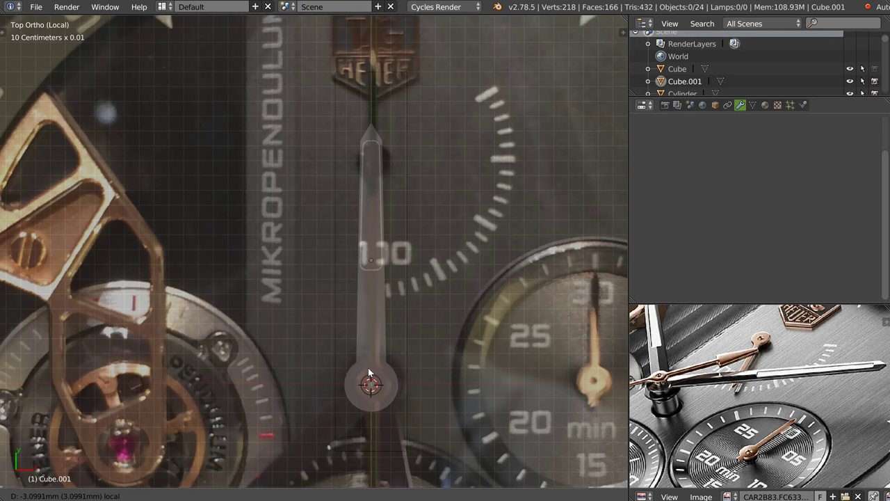
left_click_drag(368, 374, 371, 371)
Reselect the slot cutter and enter Edit Mode on its vertices
middle_click_drag(392, 329, 391, 146, "shift")
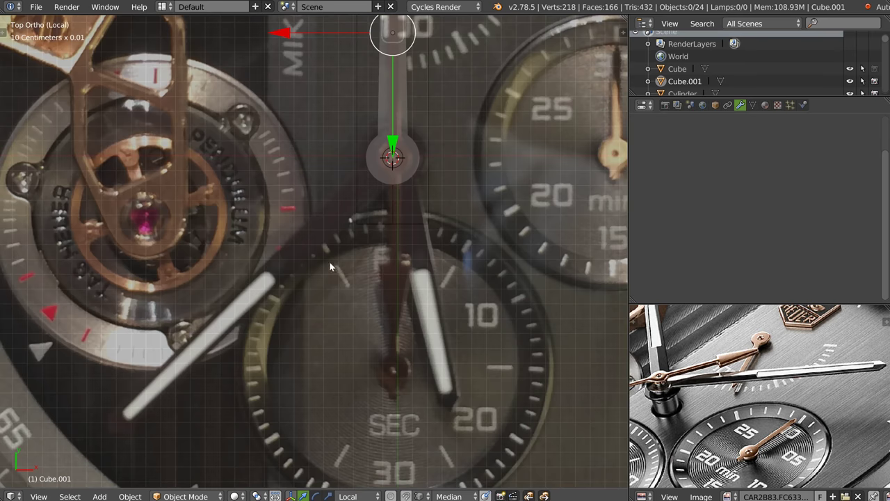
scroll(330, 266, "up", 2)
scroll(348, 278, "up", 1)
scroll(371, 289, "up", 1)
scroll(394, 308, "up", 1)
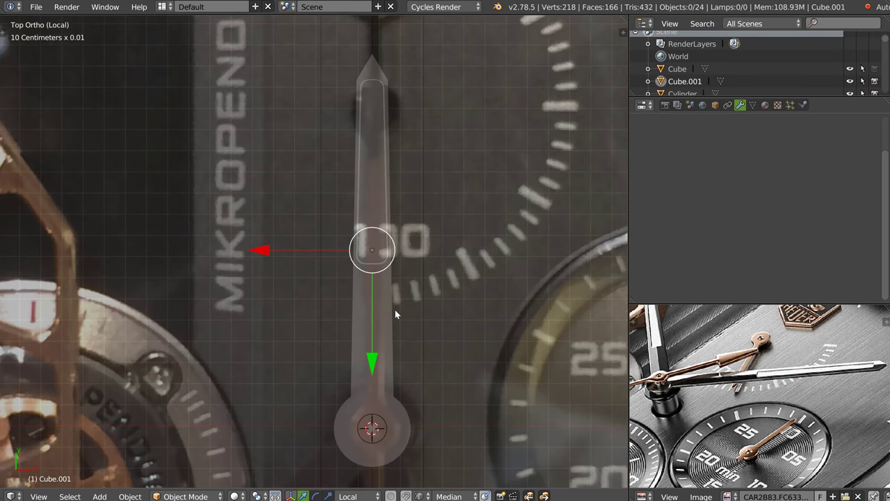
right_click(388, 308)
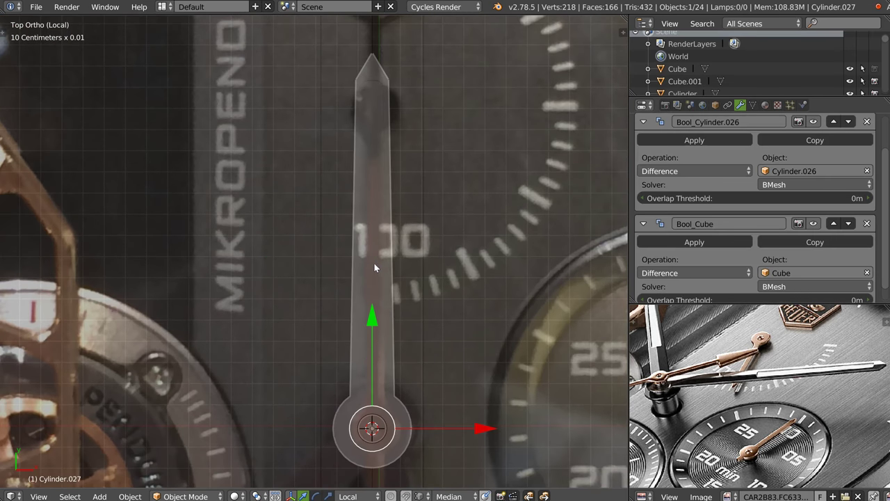
right_click(374, 265)
scroll(379, 233, "up", 1)
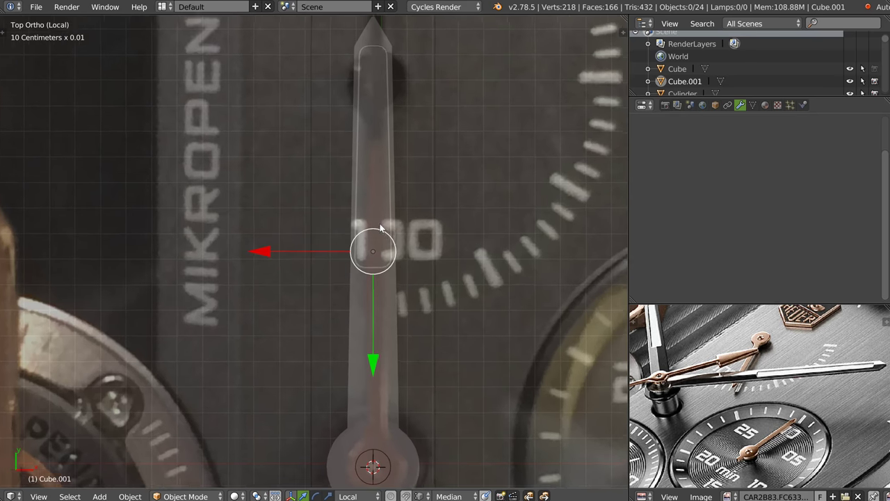
scroll(375, 267, "up", 1)
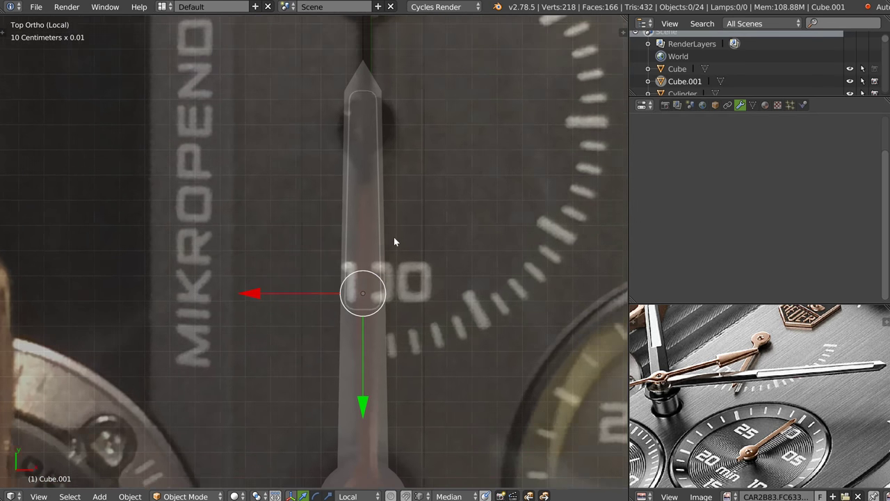
key("Tab")
Scale the slot cutter's lower rounded end along X to roughly 0.97 width
right_click(370, 307)
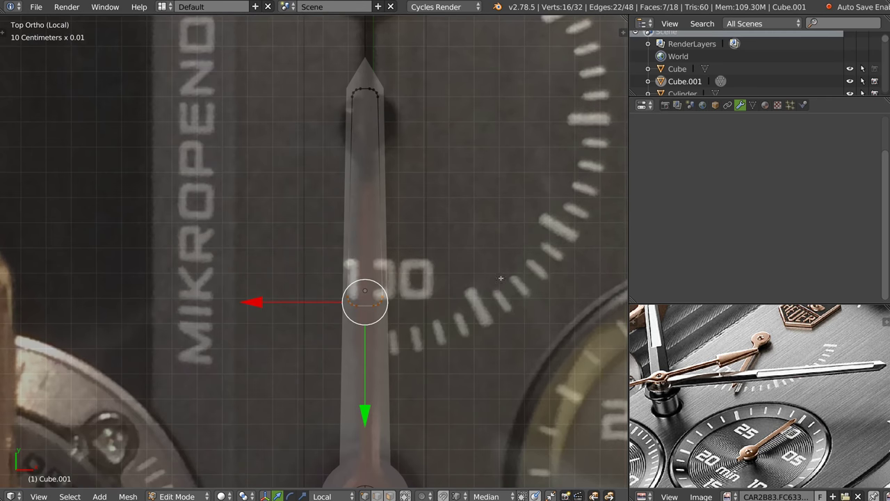
key("s")
key("x")
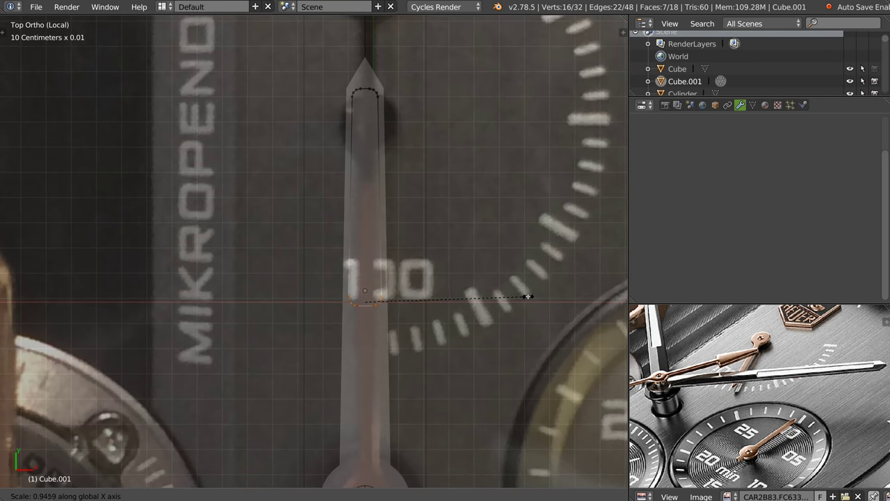
left_click(528, 297)
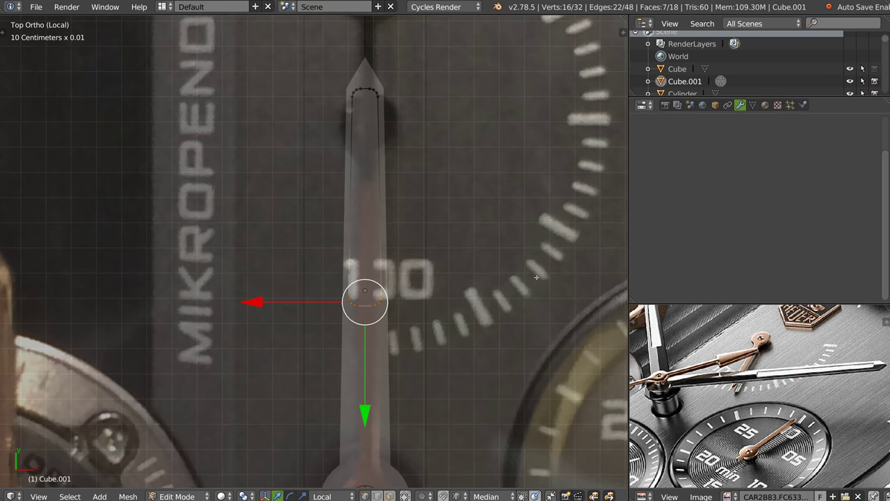
mouse_move(588, 315)
middle_mouse_down()
mouse_move(602, 340)
mouse_move(564, 348)
middle_mouse_up()
key("KP_7")
key("s")
key("x")
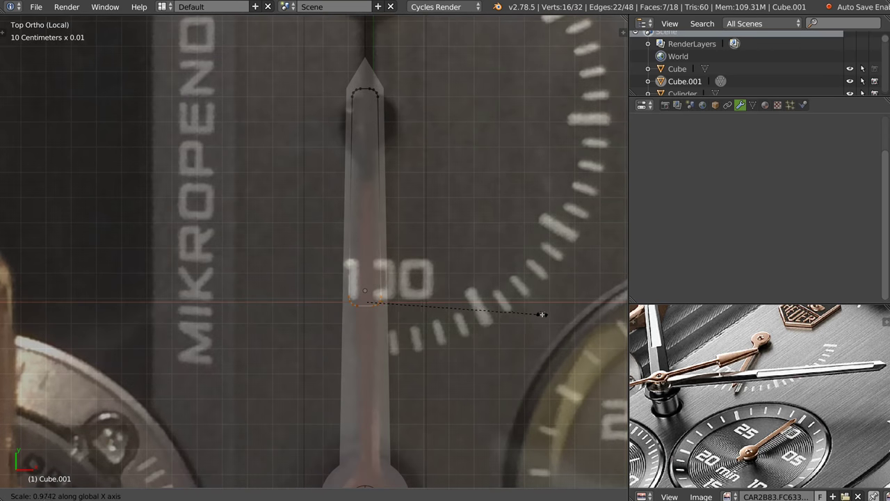
left_click(545, 313)
middle_click_drag(545, 313, 432, 260)
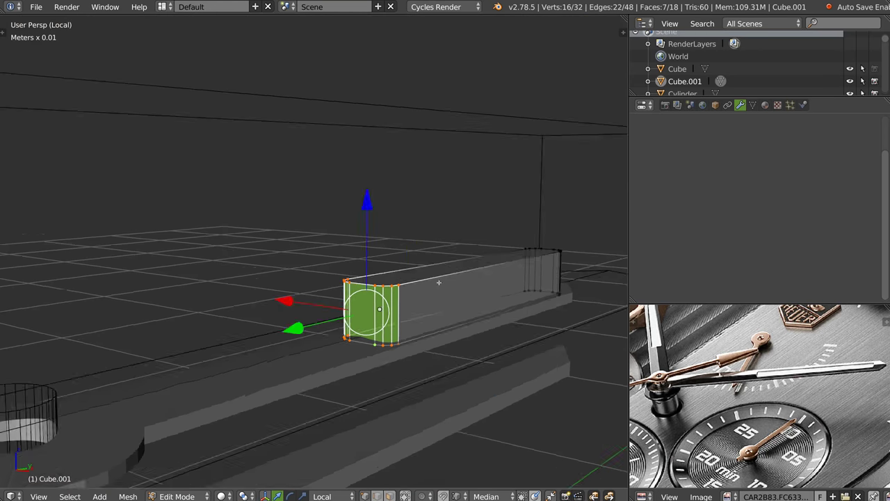
key("Tab")
Add a Boolean Difference modifier to Cylinder.027 to cut the tapered slot
right_click(306, 324, "shift")
key("shift+space")
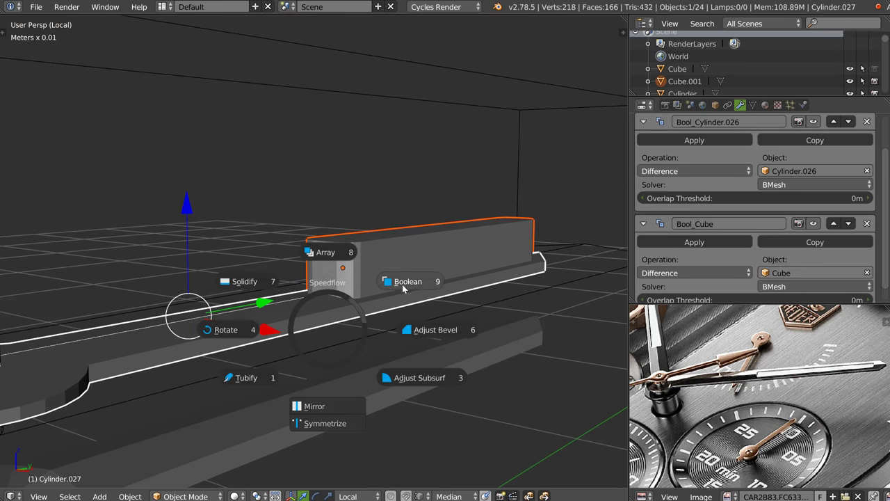
left_click(406, 283)
mouse_move(408, 280)
middle_mouse_down()
mouse_move(433, 318)
mouse_move(556, 302)
middle_mouse_up()
left_click(555, 307)
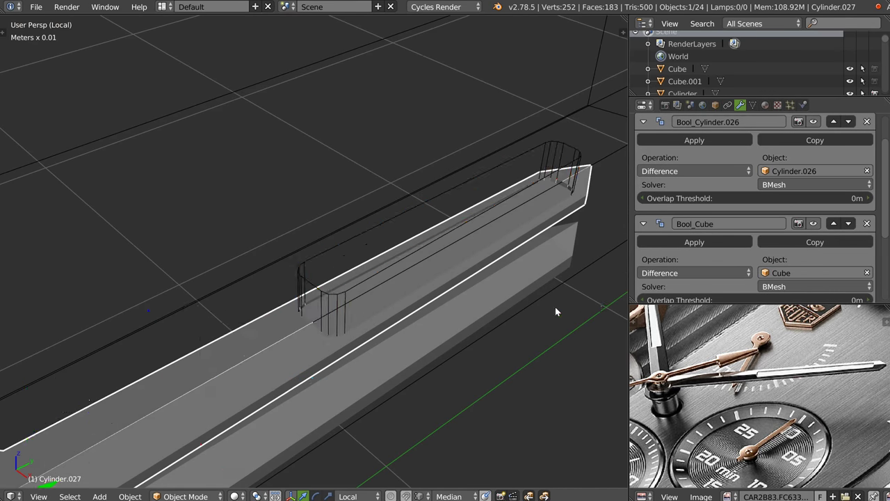
scroll(465, 264, "down", 4)
mouse_move(462, 272)
middle_mouse_down()
mouse_move(438, 238)
mouse_move(326, 259)
mouse_move(450, 265)
mouse_move(470, 251)
mouse_move(438, 198)
middle_mouse_up()
scroll(407, 238, "up", 3)
Select the cutter pieces, hub cylinder and hand to parent them
right_click(415, 163)
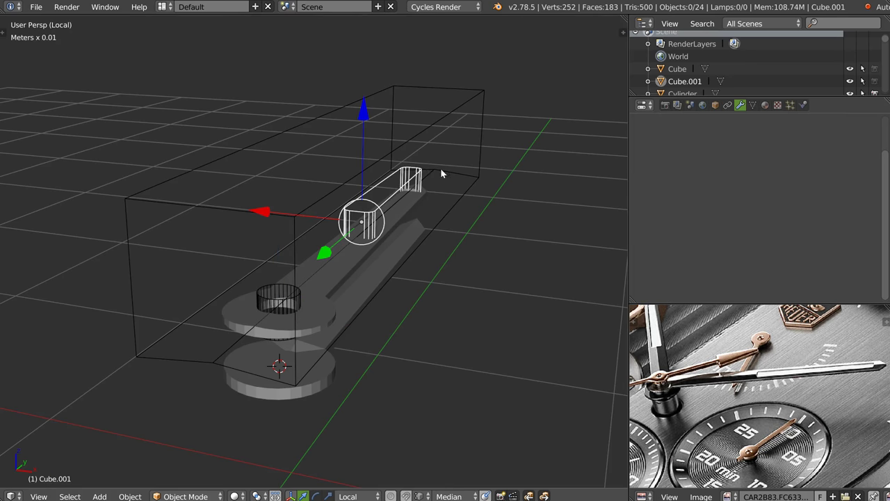
right_click(400, 272, "shift")
right_click(270, 298, "shift")
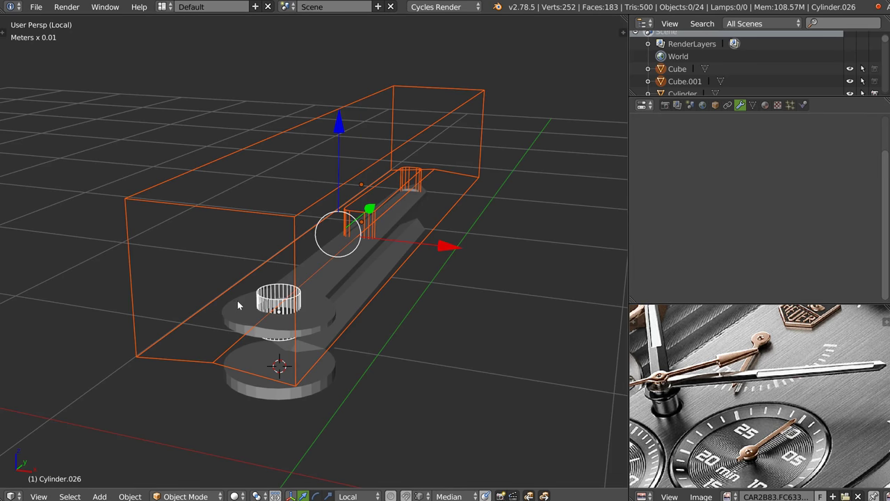
right_click(290, 273, "shift")
key("ctrl+p")
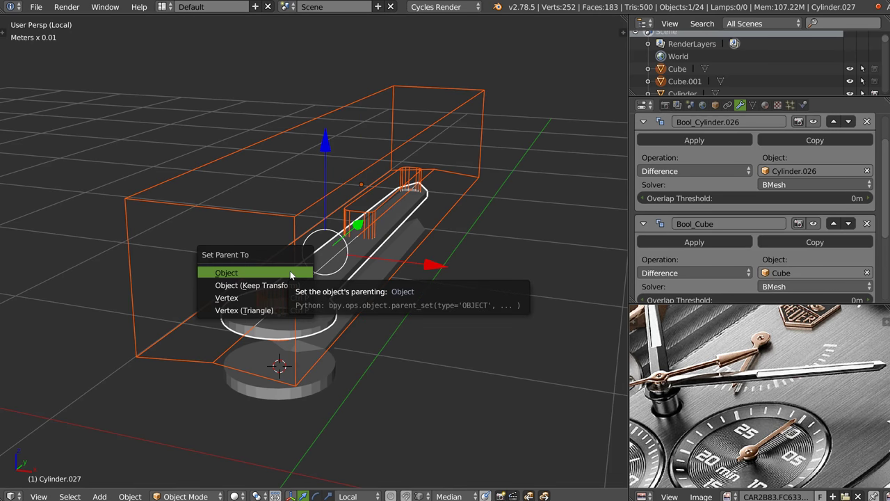
Parent the cutters to the hand as Object and test they follow its rotation
left_click(291, 273)
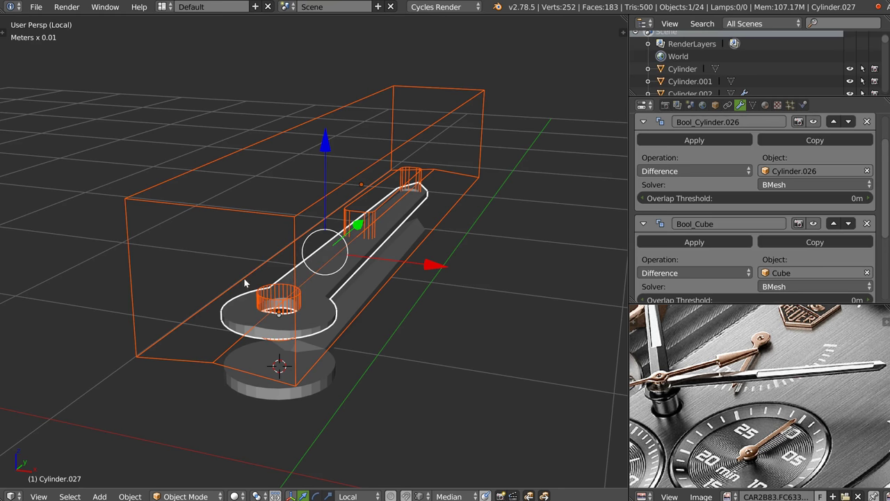
right_click(269, 291)
right_click(360, 209, "shift")
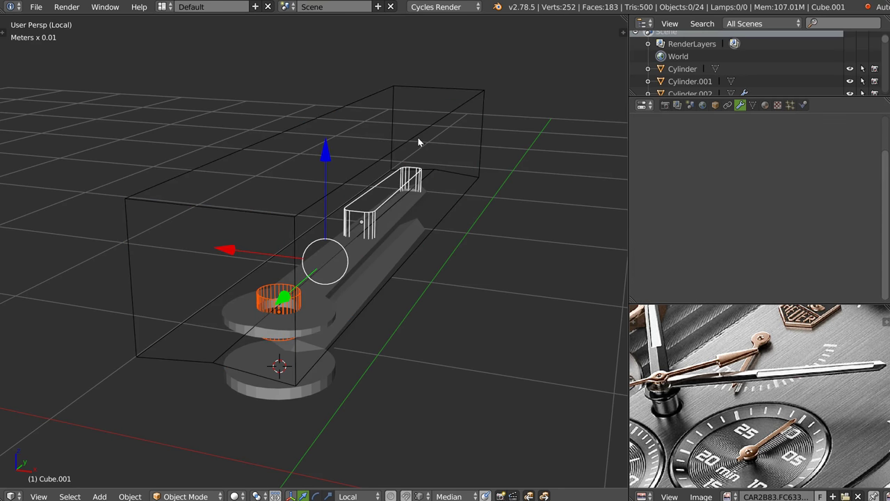
right_click(428, 226, "shift")
key("m")
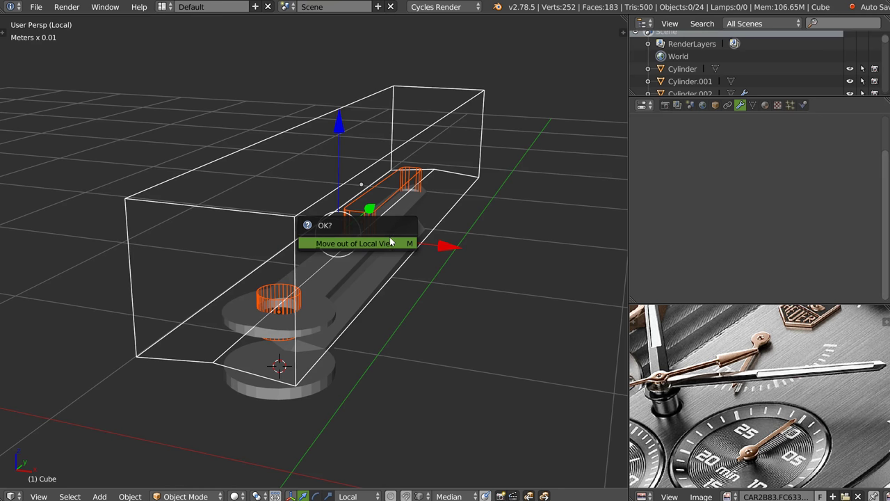
key("Escape")
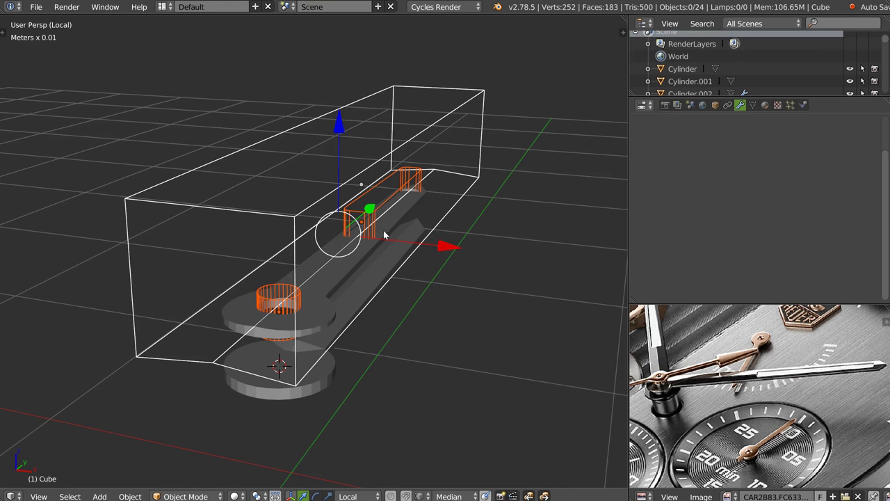
scroll(343, 293, "down", 2)
right_click(314, 306)
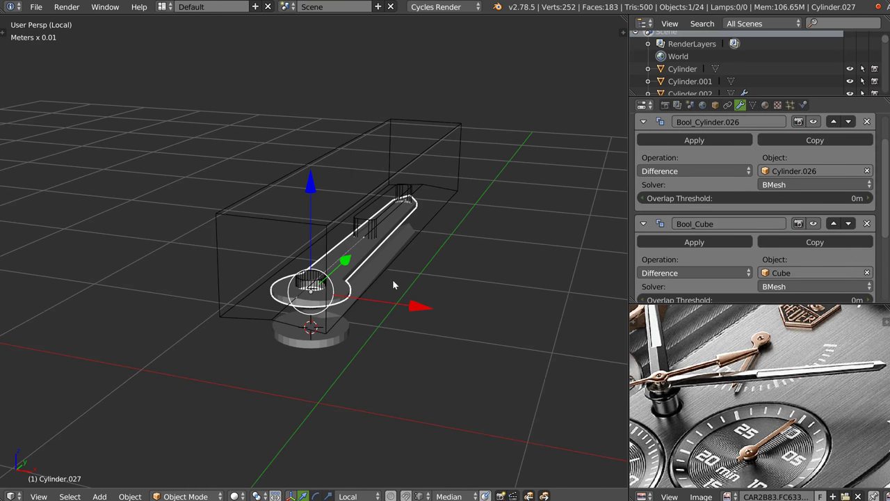
key("r")
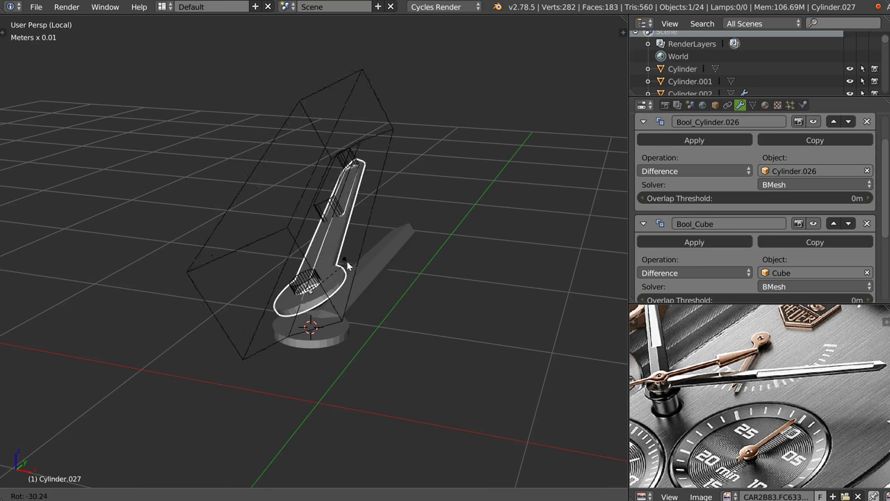
left_click(358, 273)
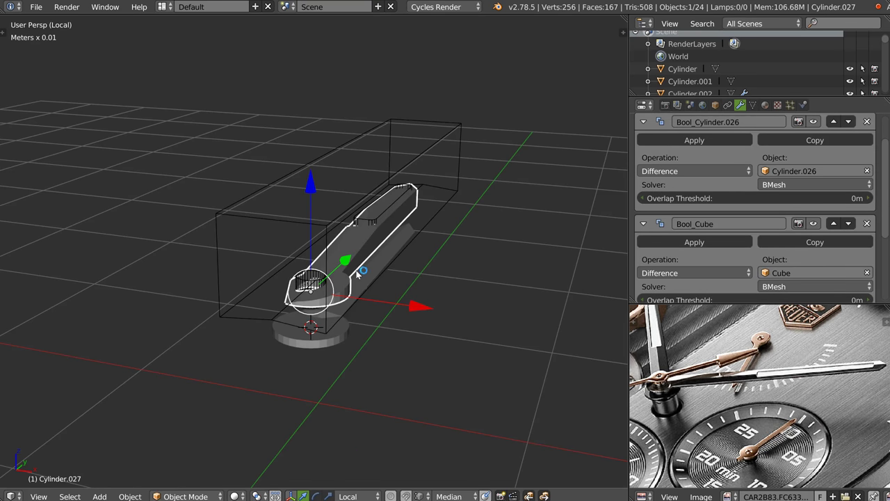
Lower the large Cube cutter box very slightly along Z
middle_click_drag(357, 274, 433, 281)
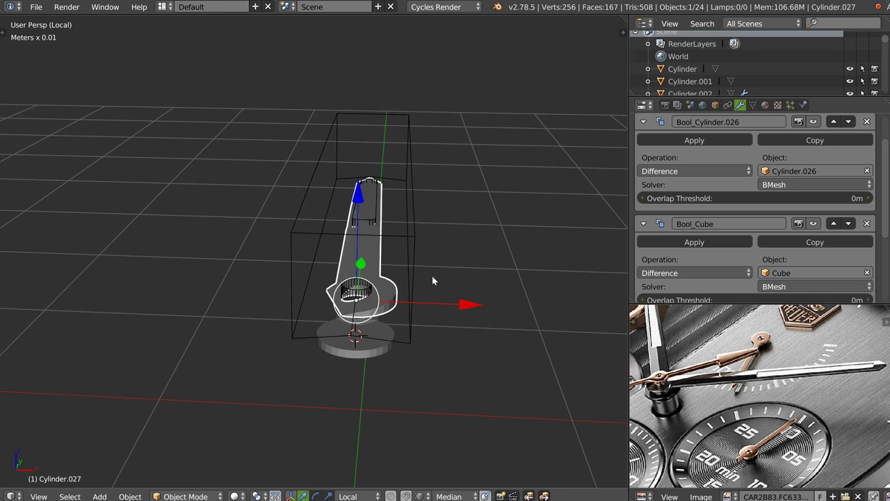
right_click(414, 269)
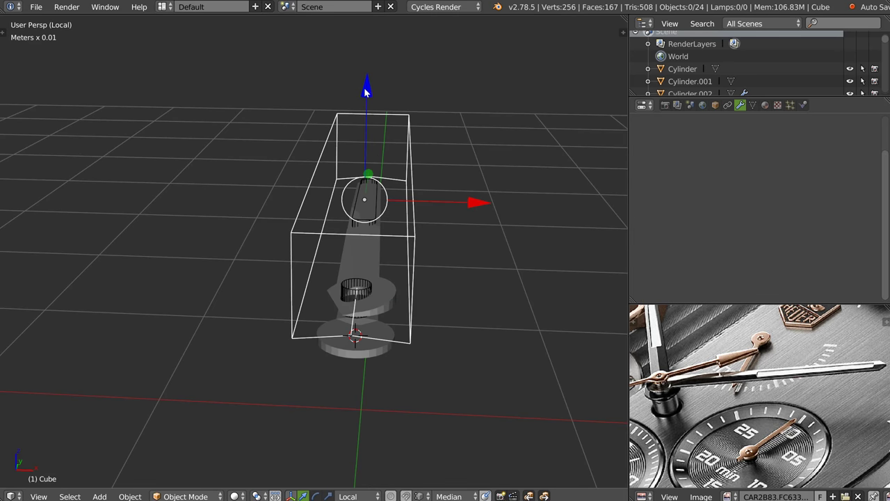
left_click_drag(367, 90, 366, 91)
mouse_move(401, 217)
middle_mouse_down()
mouse_move(354, 167)
mouse_move(288, 171)
mouse_move(299, 202)
mouse_move(347, 136)
middle_mouse_up()
left_click_drag(331, 47, 329, 52)
mouse_move(329, 53)
middle_mouse_down()
mouse_move(362, 143)
mouse_move(342, 179)
mouse_move(314, 198)
mouse_move(341, 279)
middle_mouse_up()
Delete the leftover Cylinder.022 cutter
right_click(342, 292)
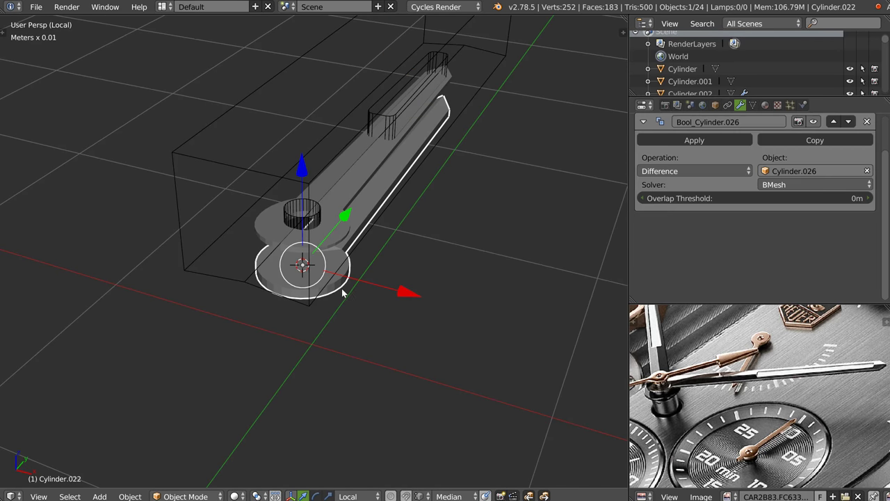
key("x")
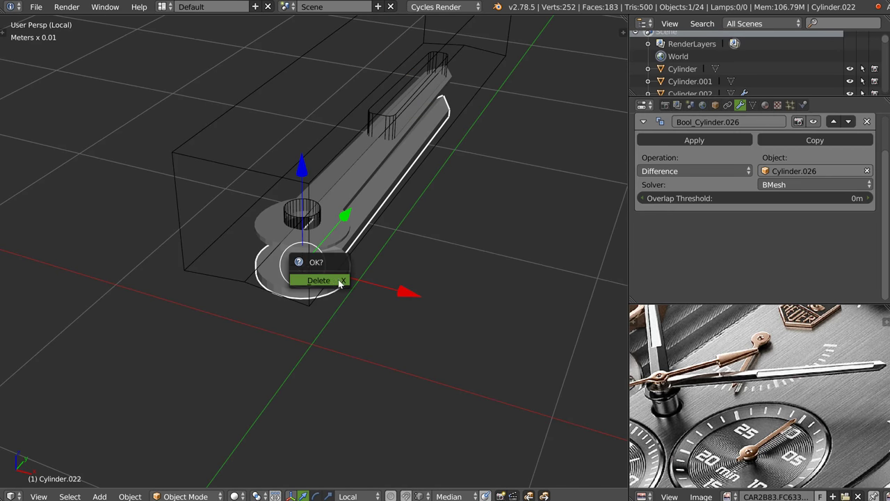
left_click(331, 282)
mouse_move(331, 282)
middle_mouse_down()
mouse_move(328, 237)
mouse_move(356, 126)
mouse_move(302, 154)
middle_mouse_up()
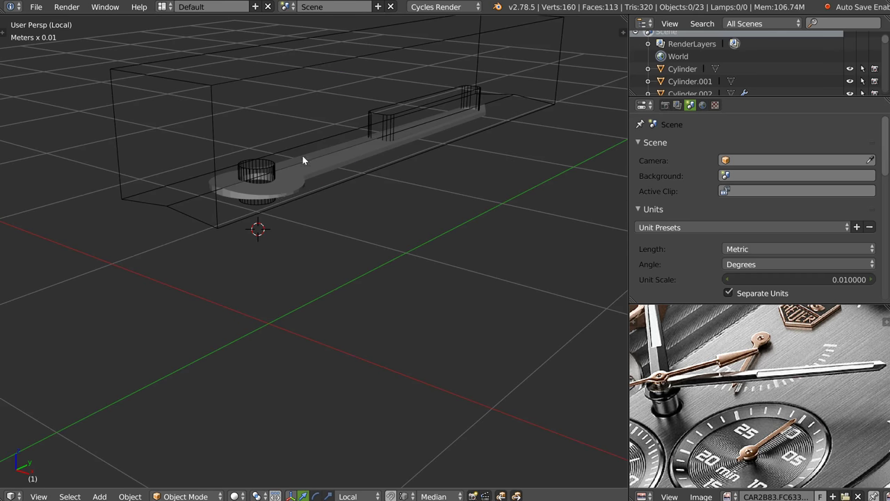
middle_click_drag(252, 186, 296, 224)
Leave local view and inspect the hand and cutter box over the full watch
right_click(264, 177)
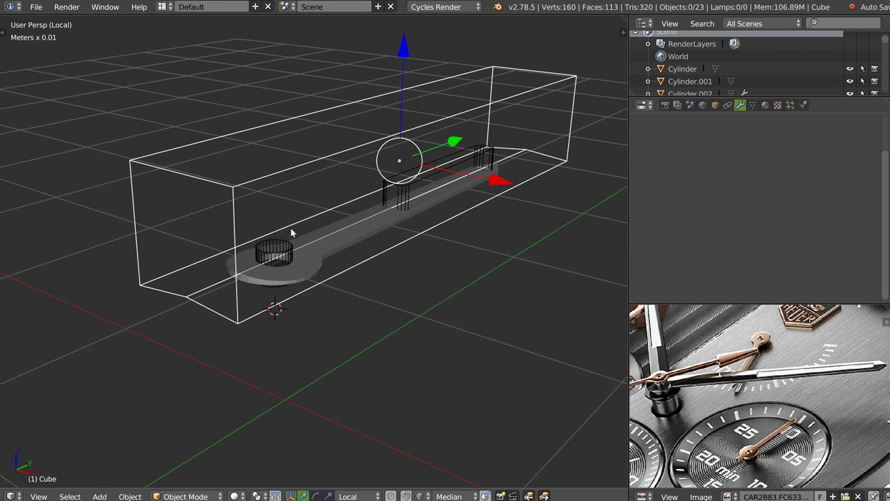
key("KP_Divide")
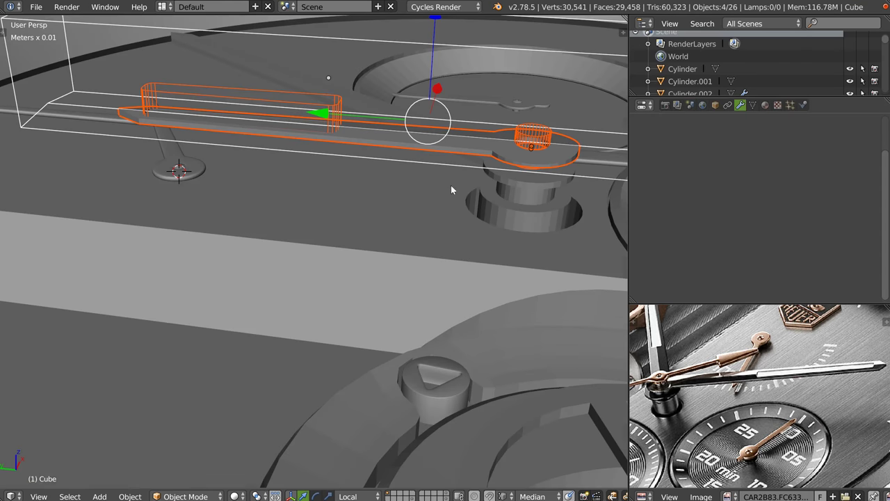
middle_click_drag(450, 190, 342, 216)
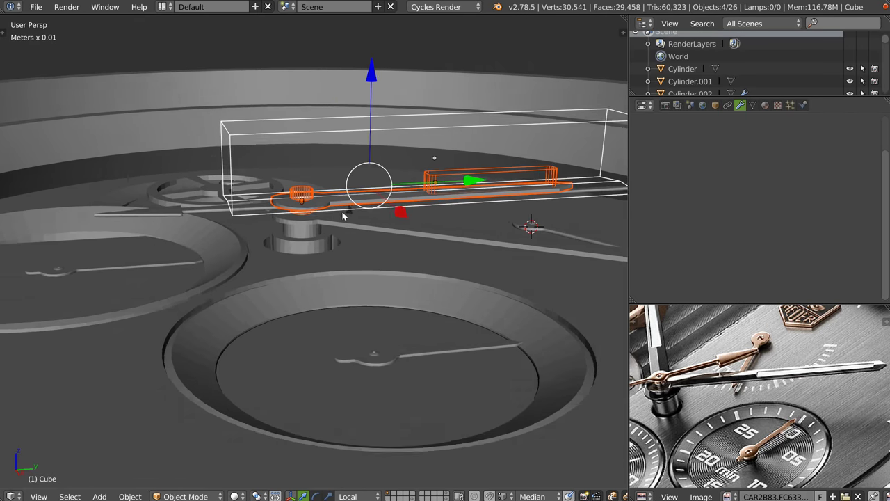
key("KP_7")
mouse_move(384, 347)
middle_mouse_down("shift")
mouse_move(402, 231)
mouse_move(390, 212)
mouse_move(413, 207)
mouse_move(386, 227)
mouse_move(322, 221)
middle_mouse_up("shift")
scroll(425, 226, "down", 2)
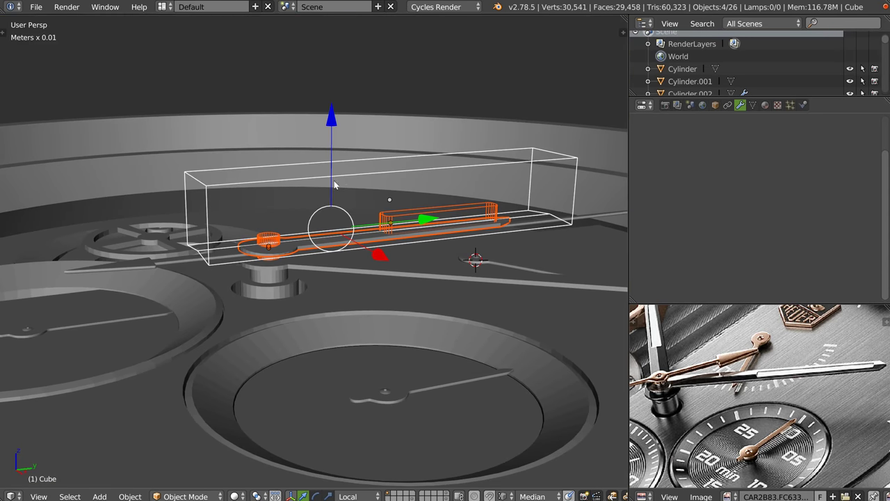
middle_click_drag(333, 185, 169, 314)
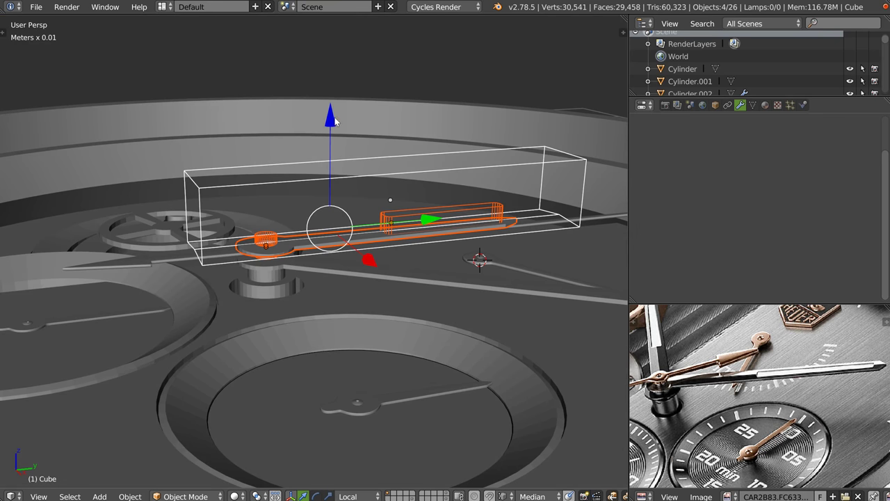
middle_click_drag(366, 115, 394, 159)
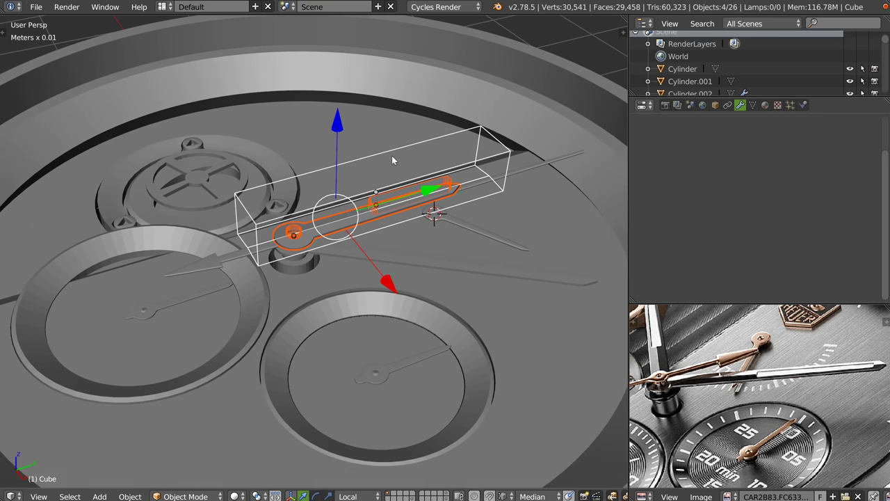
scroll(692, 91, "down", 3)
scroll(692, 87, "down", 4)
scroll(723, 83, "down", 3)
scroll(688, 66, "down", 3)
scroll(675, 64, "down", 1)
Select the hand Cylinder.022 and raise it along Z above the dial
scroll(664, 64, "up", 1)
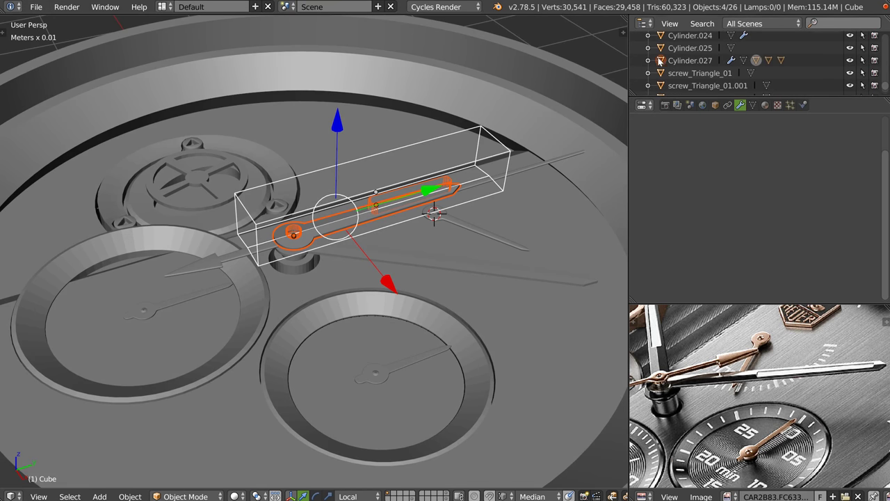
left_click(662, 61)
scroll(350, 201, "down", 5)
scroll(350, 201, "up", 2)
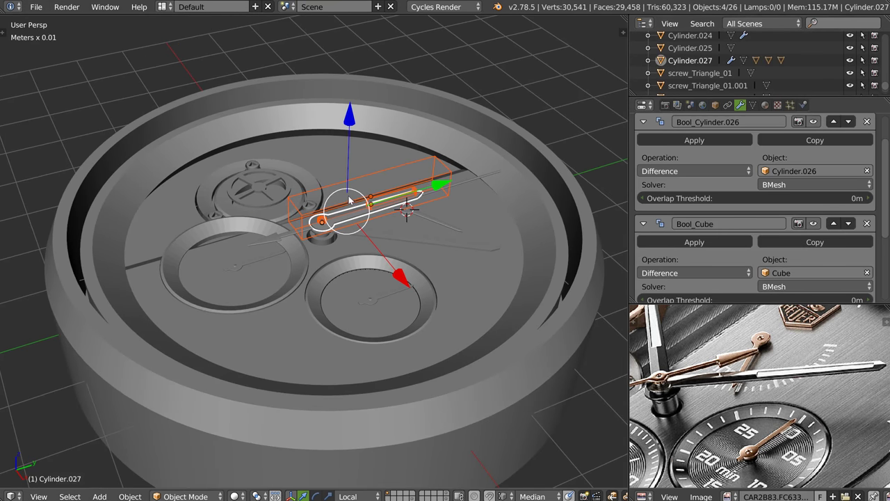
right_click(349, 198)
right_click(350, 198)
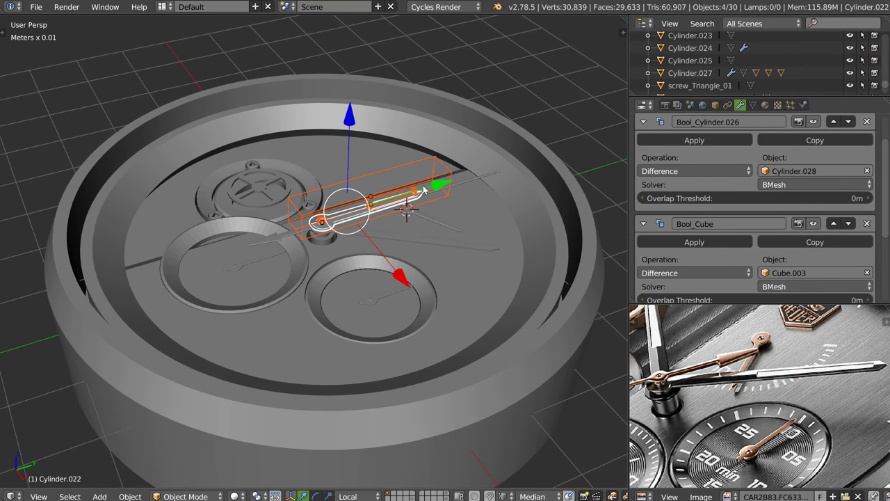
scroll(347, 234, "up", 2)
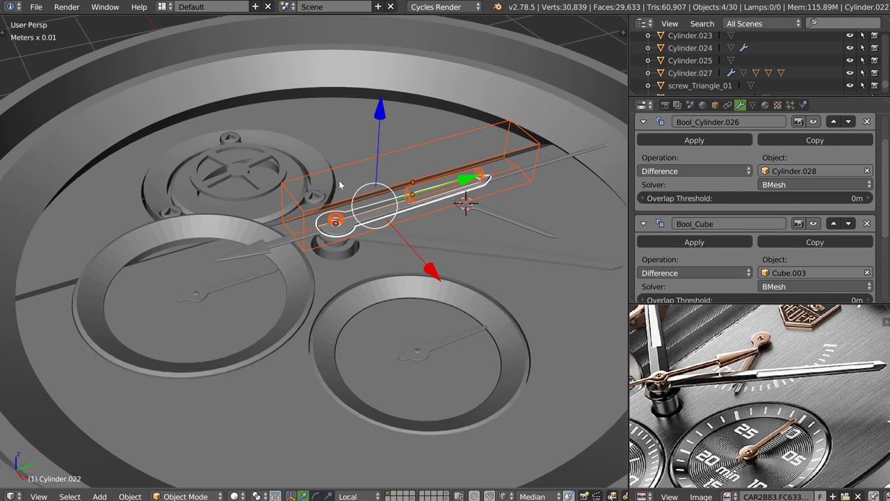
scroll(388, 127, "up", 2)
key("g")
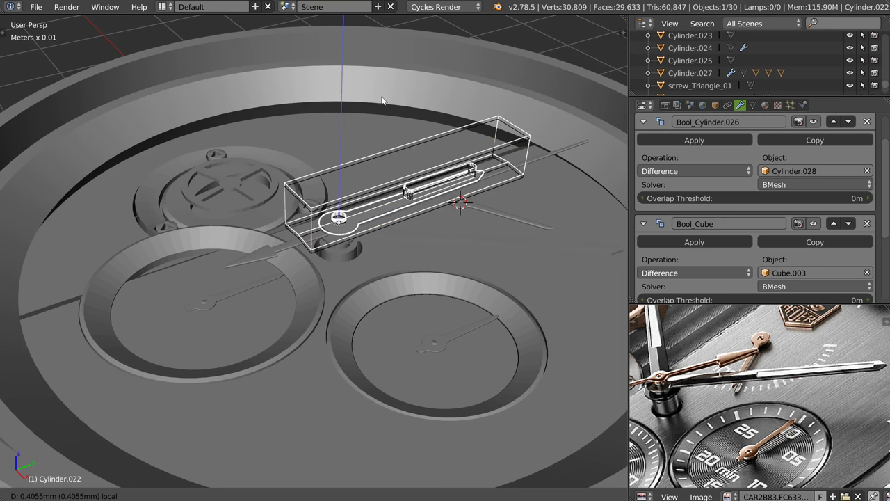
left_click(383, 51)
scroll(353, 122, "up", 1)
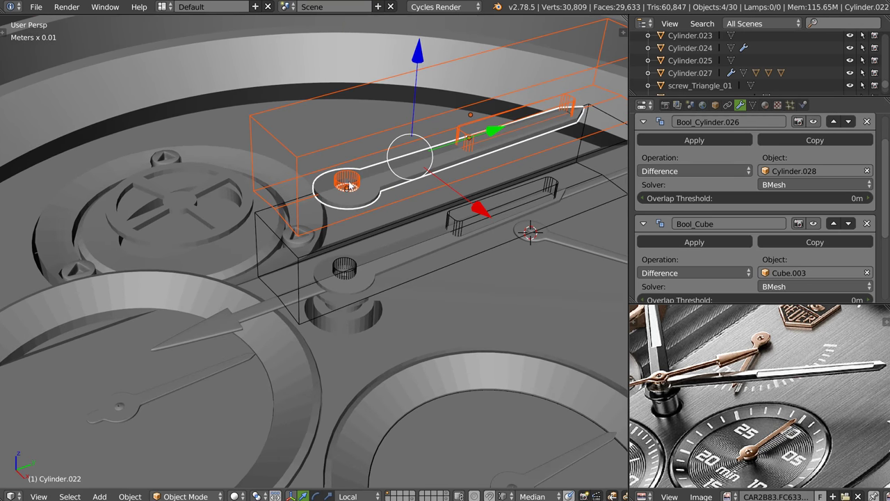
Snap the 3D cursor onto the hub cylinder Cylinder.028
right_click(347, 183)
key("shift+s")
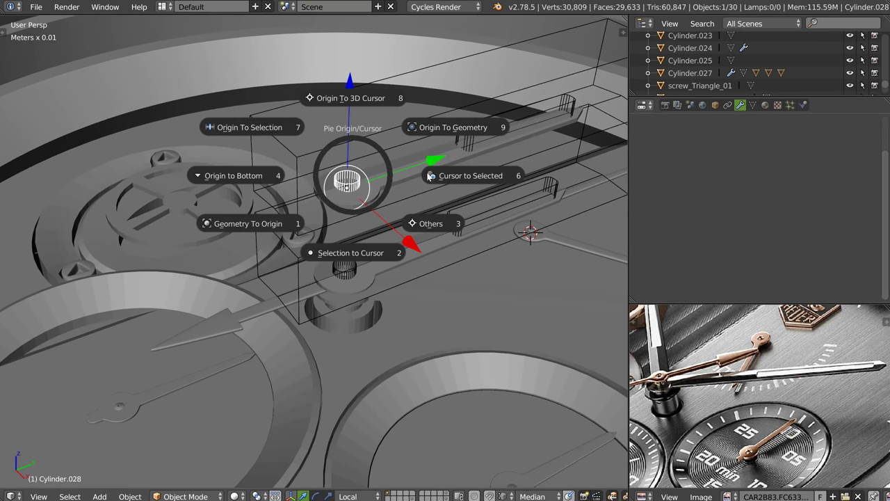
left_click(427, 183)
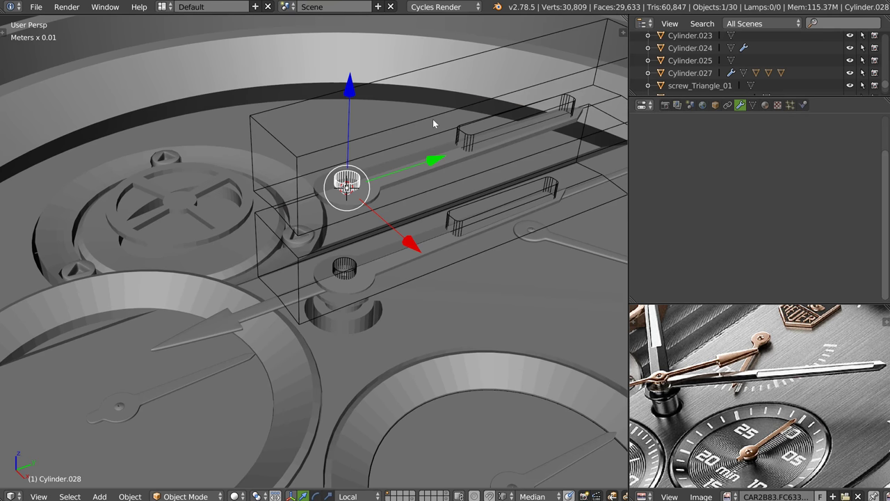
right_click(391, 188, "shift")
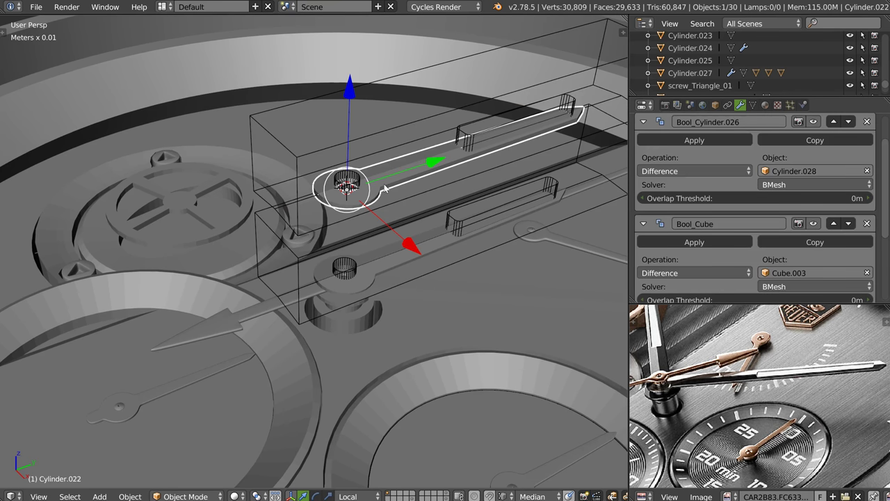
scroll(445, 161, "down", 3)
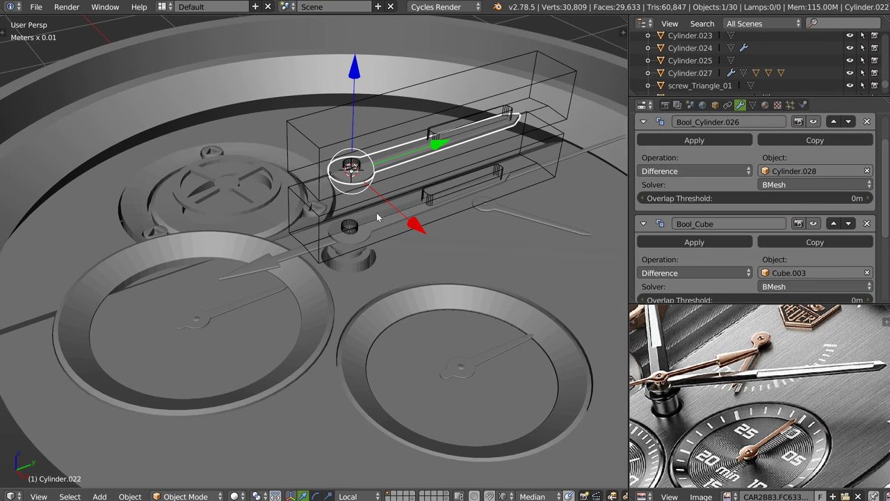
Spin the hand 180° around the 3D cursor and view it from top over the reference photo
key("shift+s")
key("r")
key("z")
key("Return")
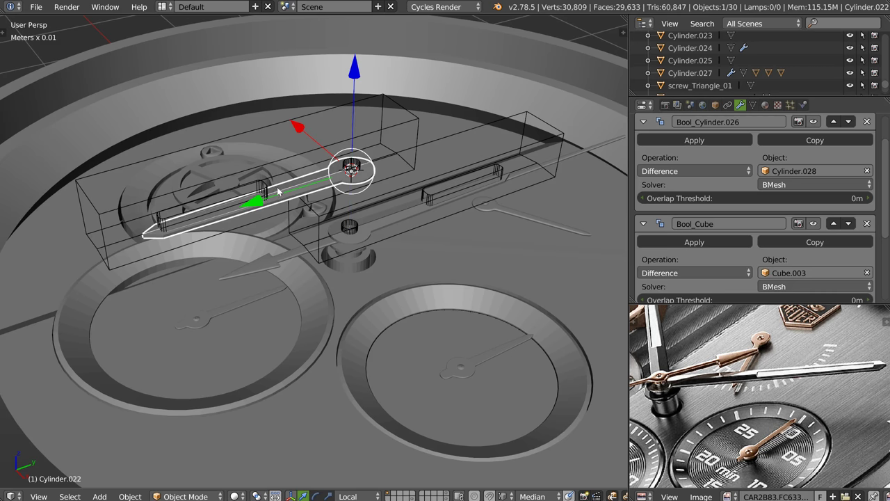
key("KP_7")
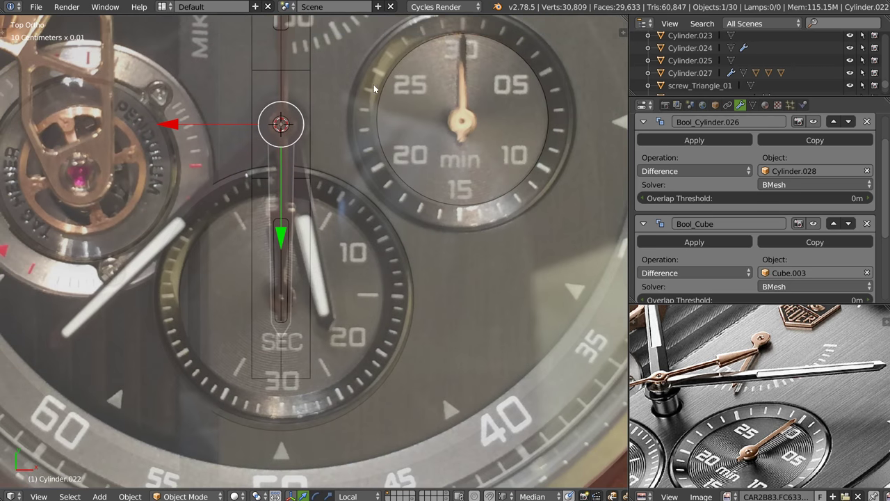
Turn the hand about 45° to match the reference photo's hand
key("r")
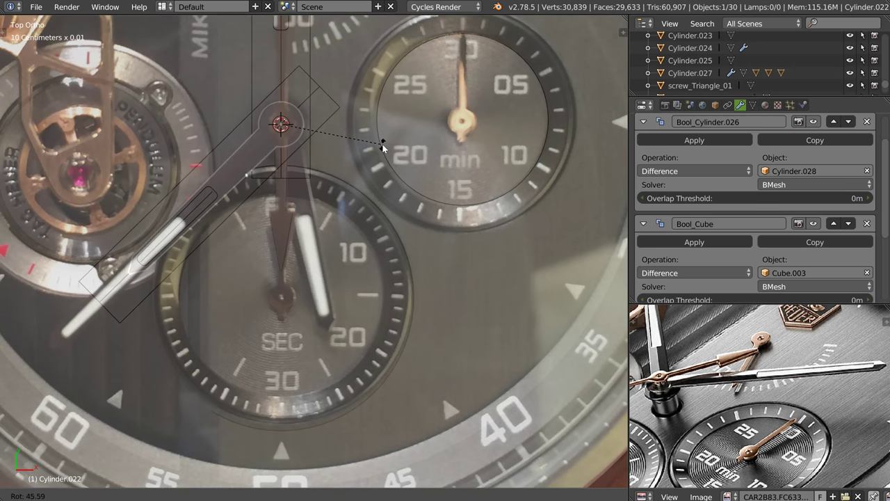
left_click(382, 146)
middle_click_drag(382, 146, 399, 110, "shift")
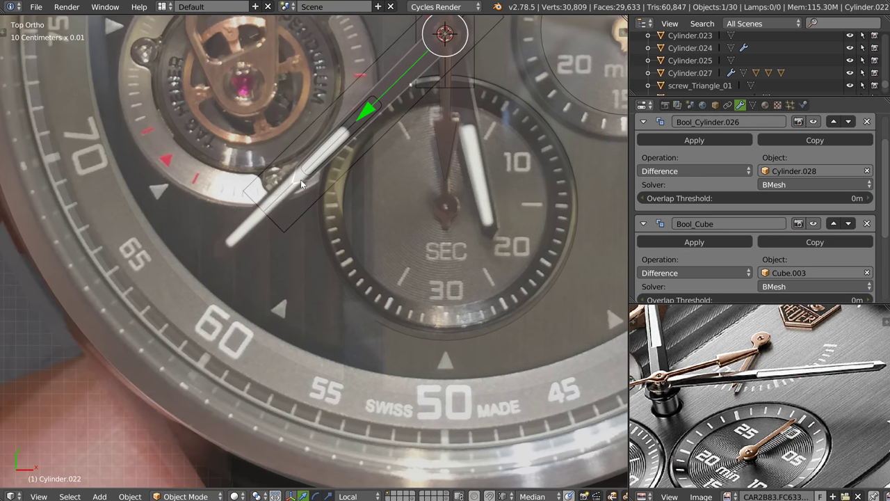
Lengthen the hand's tip piece about 9.8 mm along its local Y axis in Edit Mode
key("Tab")
right_click(308, 187)
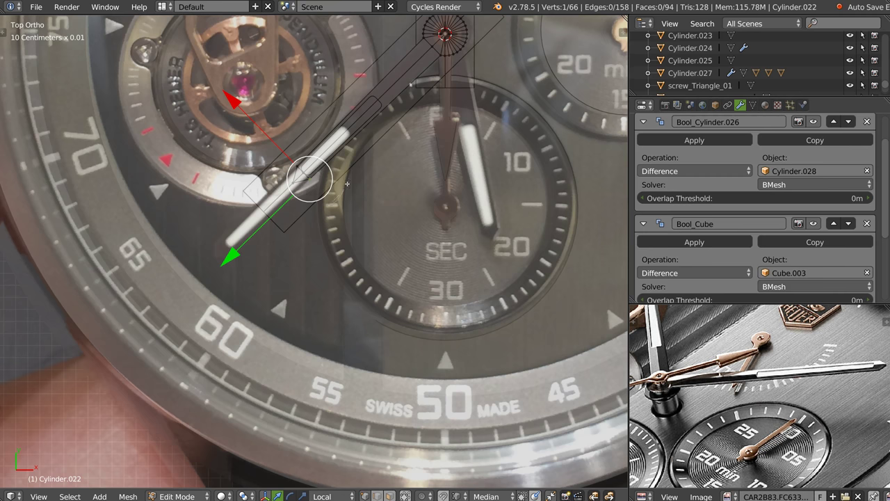
key("ctrl+l")
key("g")
key("y")
key("y")
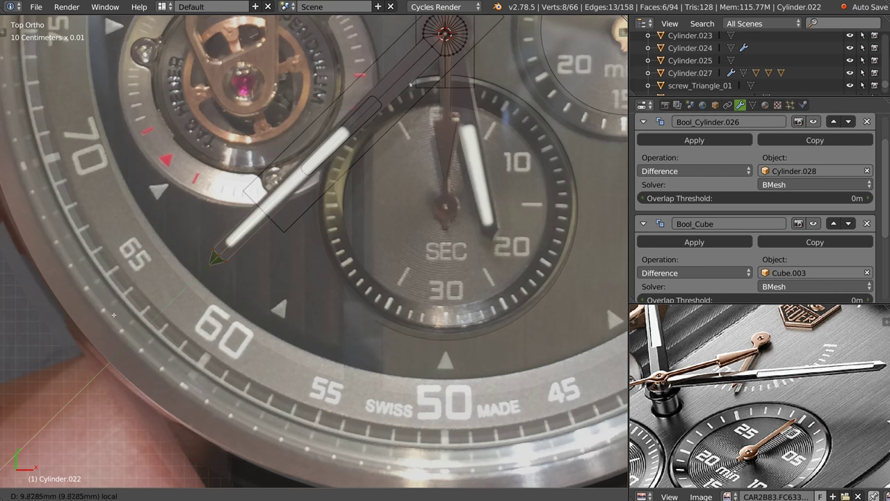
left_click(119, 309)
key("Tab")
Nudge the cutter box Cube.002 along the hand
right_click(373, 102)
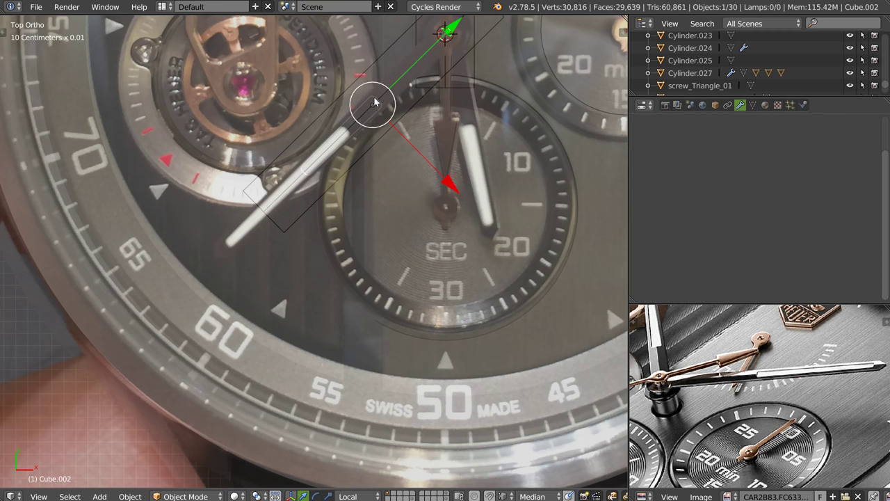
left_click_drag(445, 31, 417, 66)
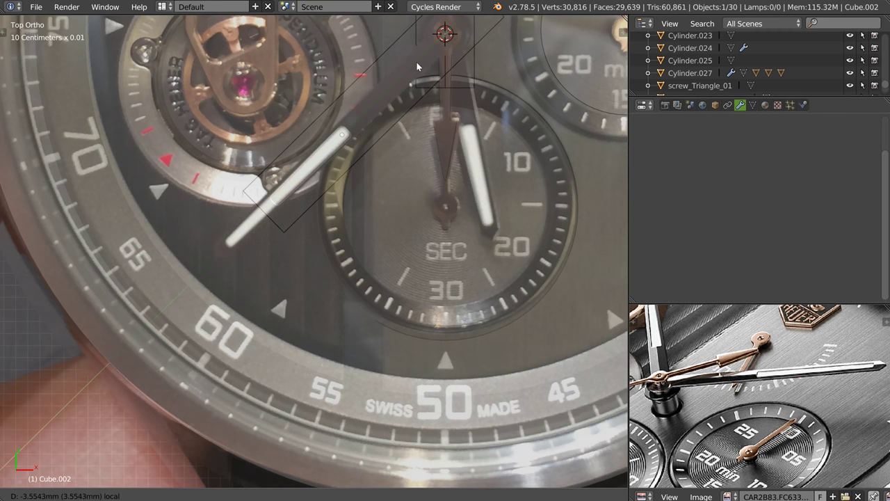
left_click(418, 66)
Shorten the cutter box's lower half along its local X axis
key("Tab")
right_click(296, 211)
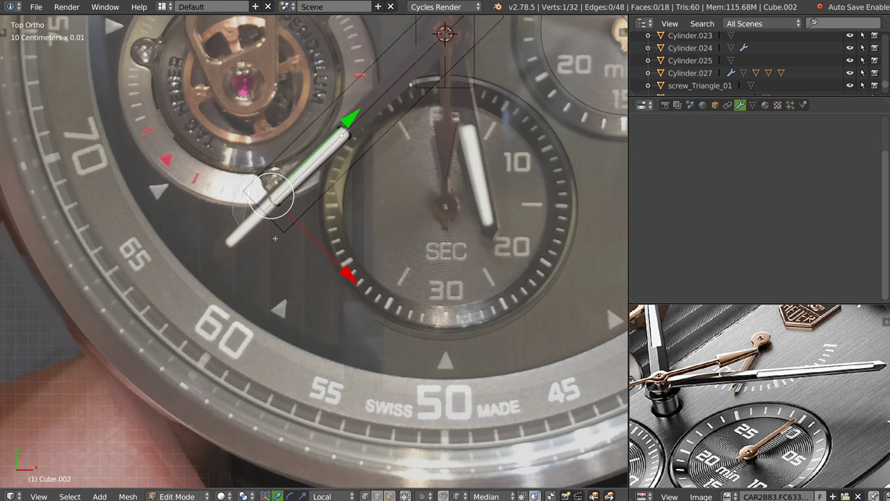
key("ctrl+l")
key("Tab")
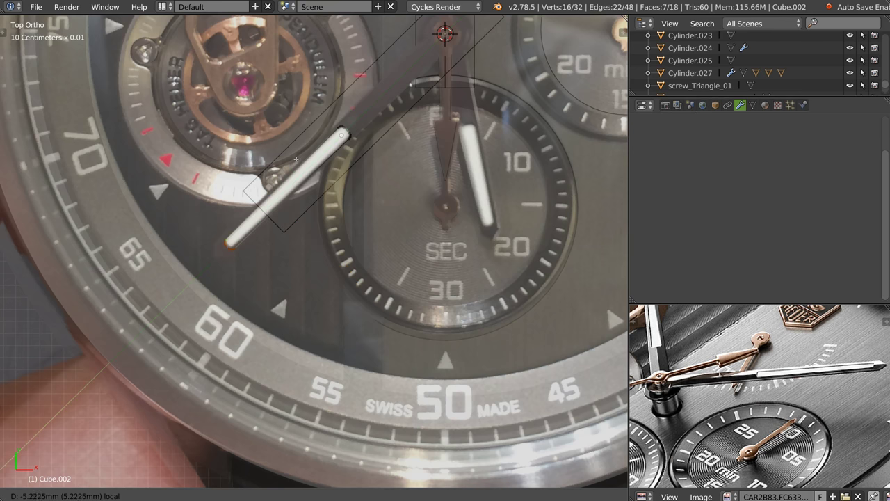
key("Tab")
scroll(241, 223, "up", 3)
scroll(241, 223, "up", 1)
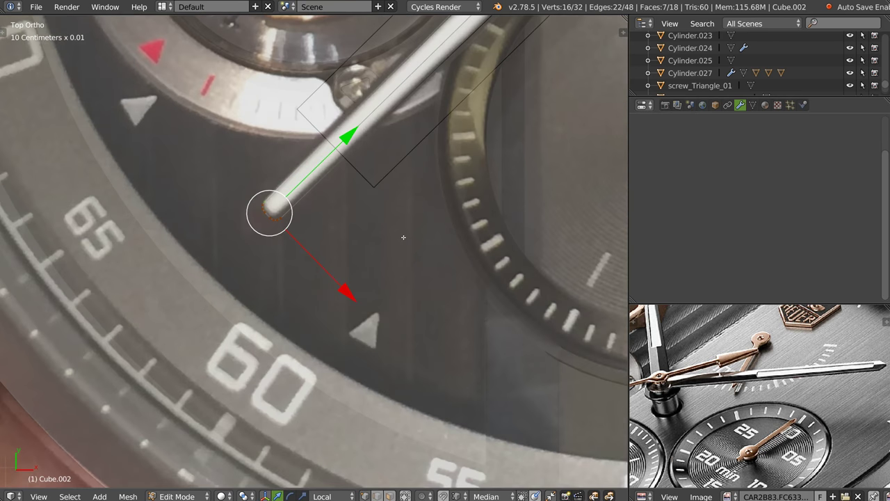
key("s")
key("x")
key("x")
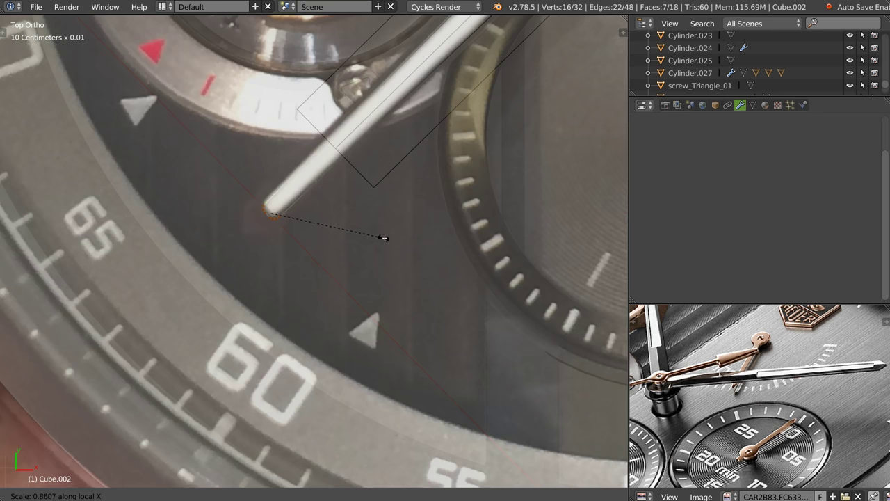
left_click(385, 238)
scroll(315, 252, "down", 3)
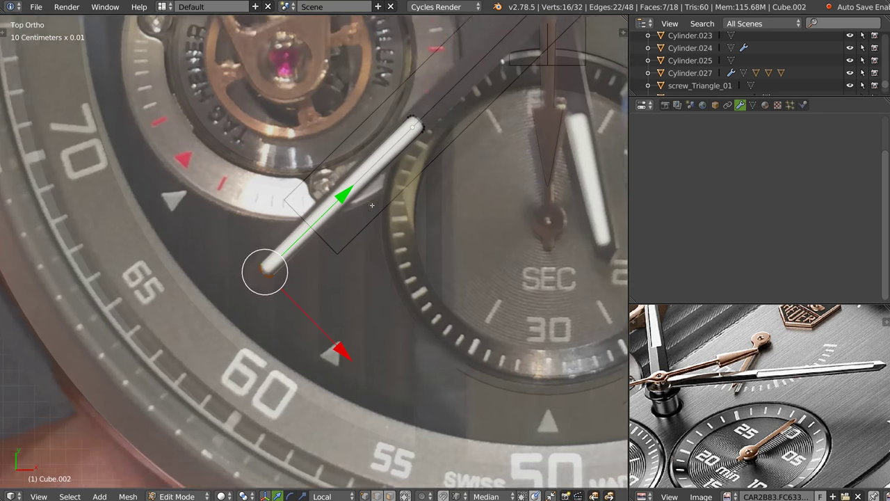
middle_click_drag(459, 86, 420, 155, "shift")
key("Tab")
Rotate the Cylinder.022 hand slightly
right_click(419, 156)
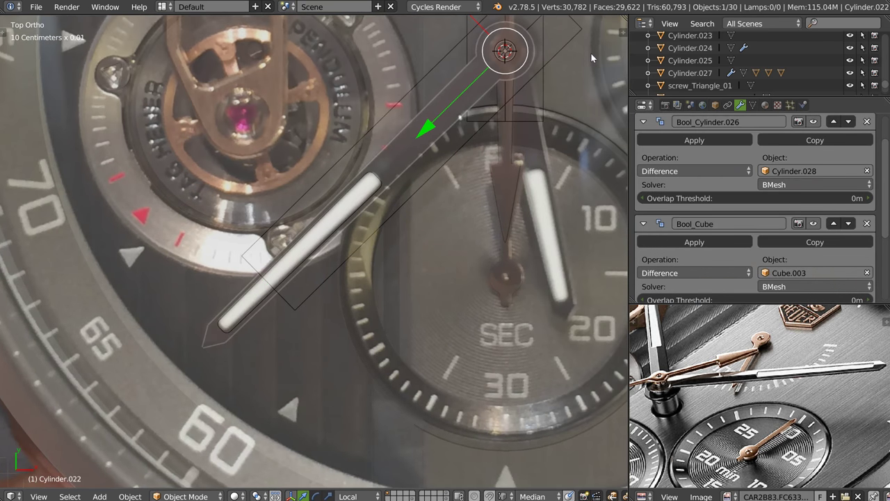
key("r")
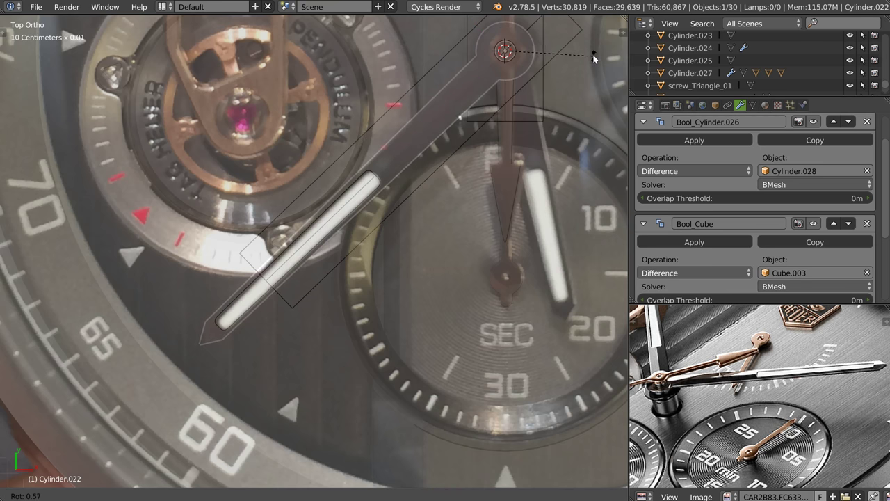
left_click(580, 47)
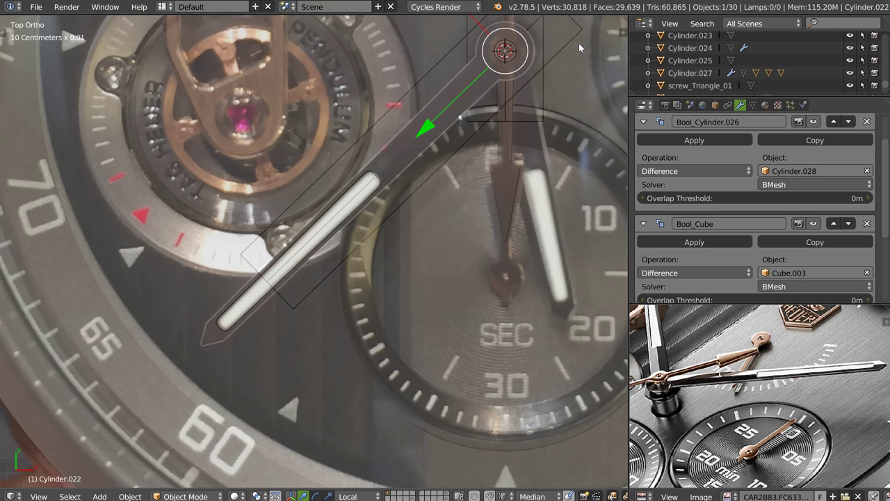
middle_click_drag(245, 233, 314, 177, "shift")
scroll(503, 64, "up", 2)
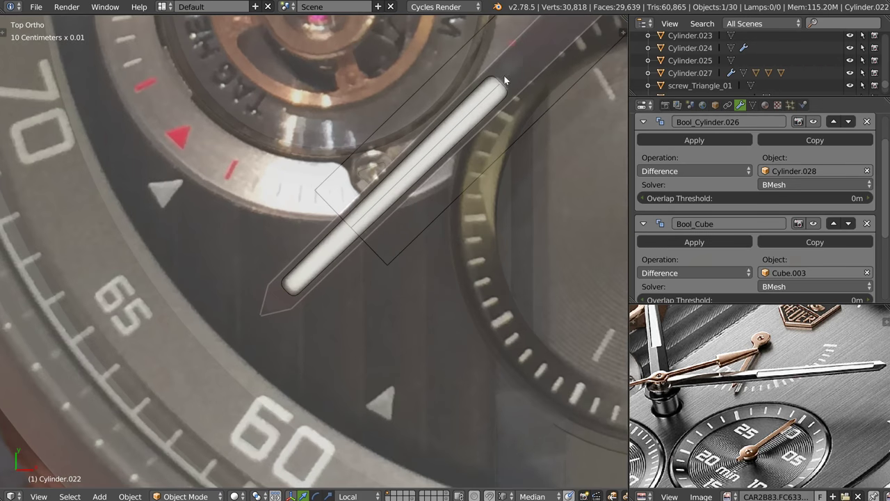
Stretch the upper tip vertices of the Cube.002 strip along Y
right_click(504, 83)
key("Tab")
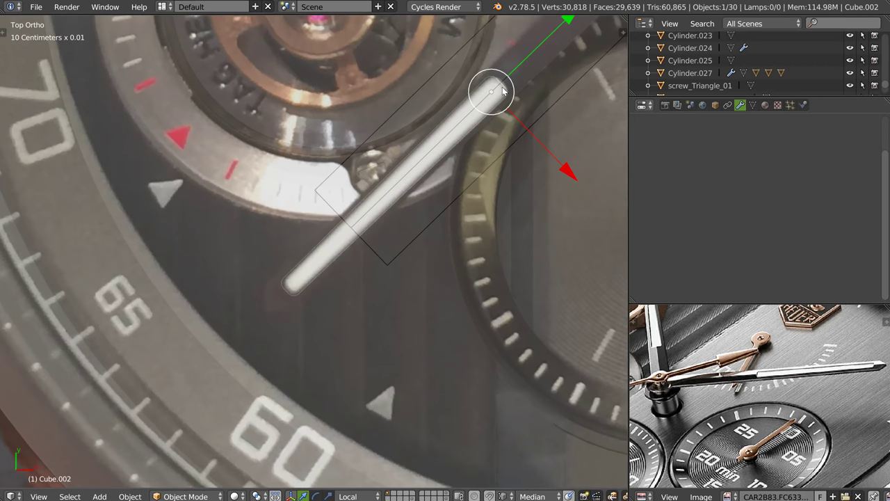
key("Tab")
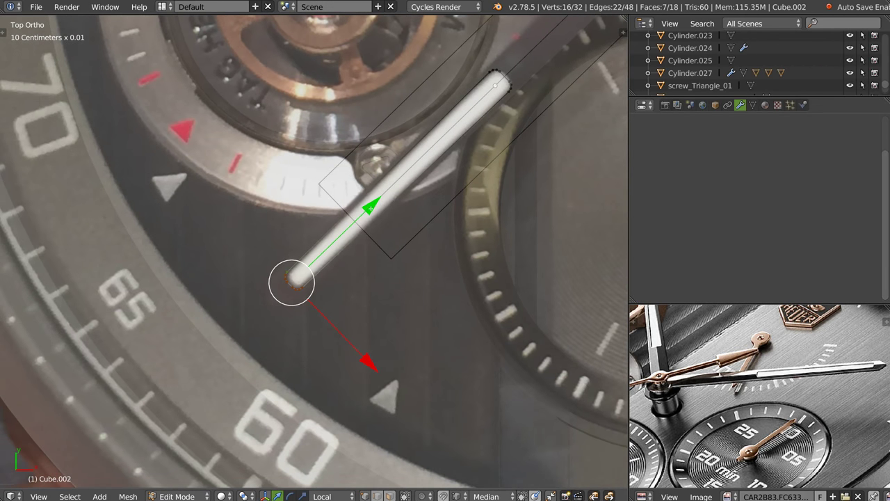
middle_click_drag(501, 76, 393, 137, "shift")
right_click(393, 135)
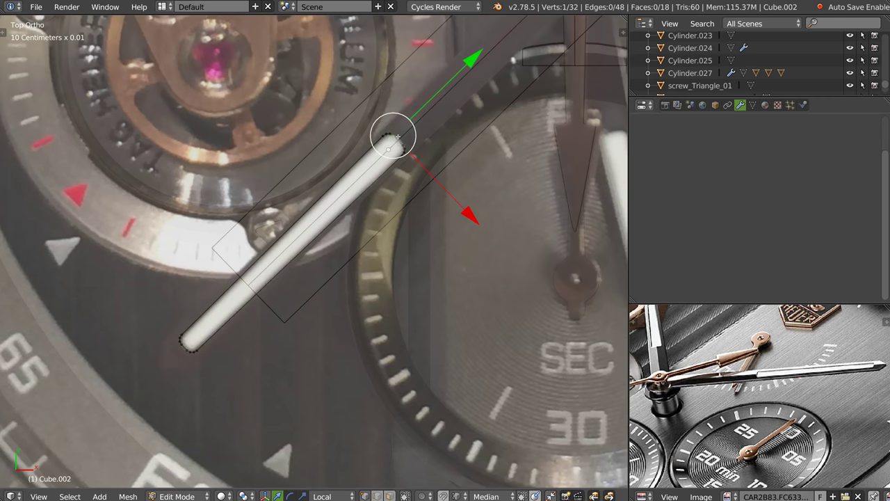
key("ctrl+KP_Add")
left_click_drag(478, 73, 473, 74)
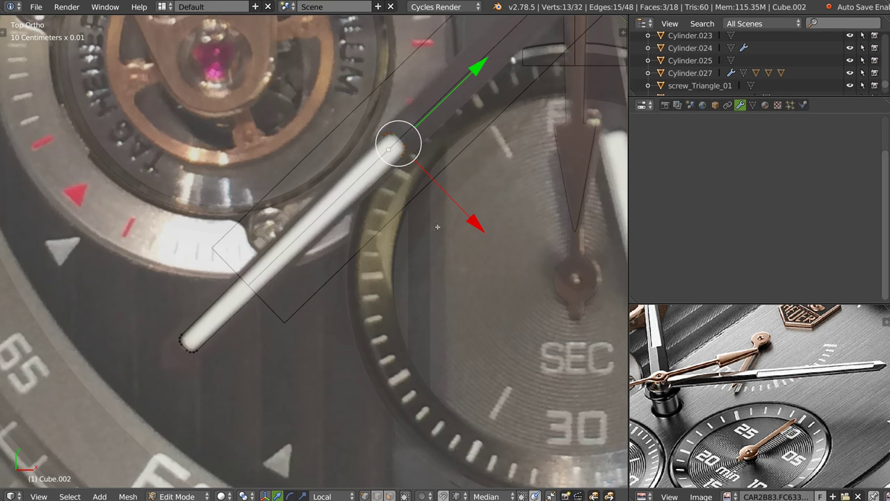
key("s")
key("y")
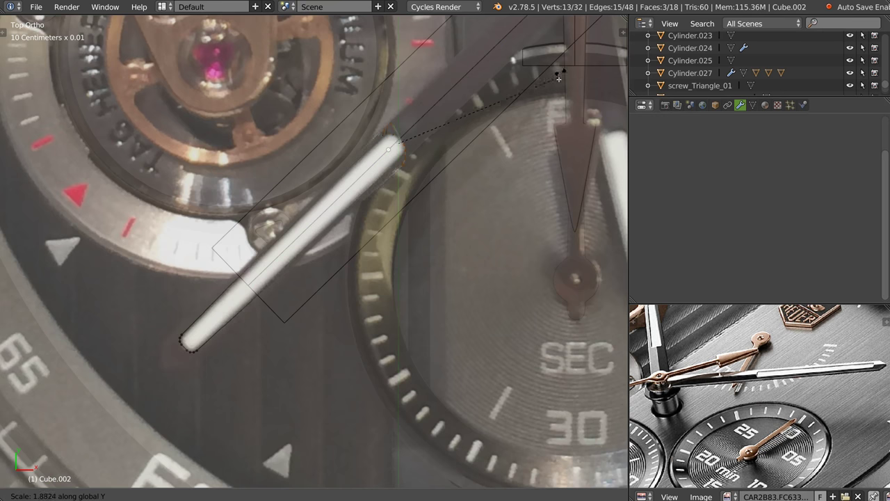
left_click(509, 101)
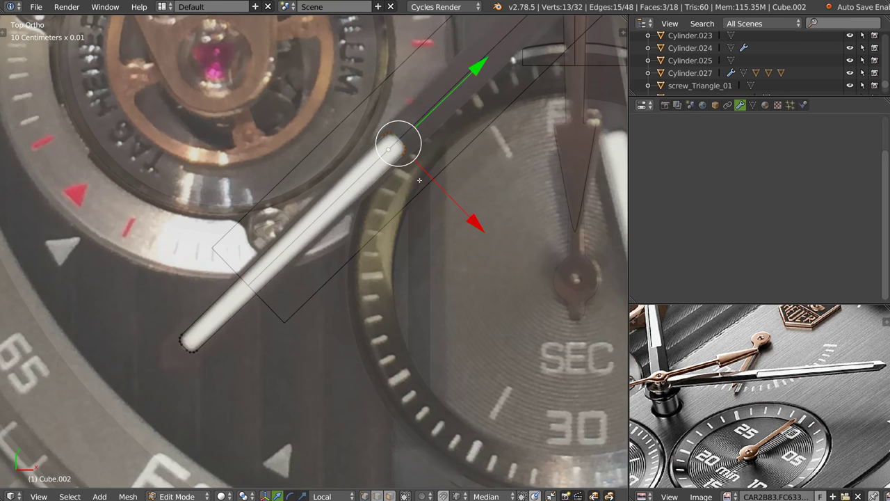
Lengthen the strip's whole end cap about 1.59× along Y, past the hand's tip
key("ctrl+KP_Add")
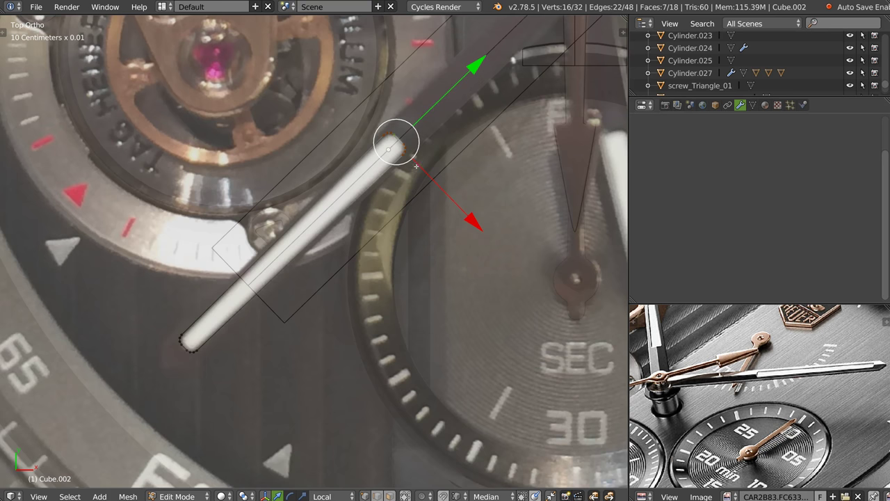
mouse_move(430, 173)
middle_mouse_down()
mouse_move(366, 127)
mouse_move(406, 131)
middle_mouse_up()
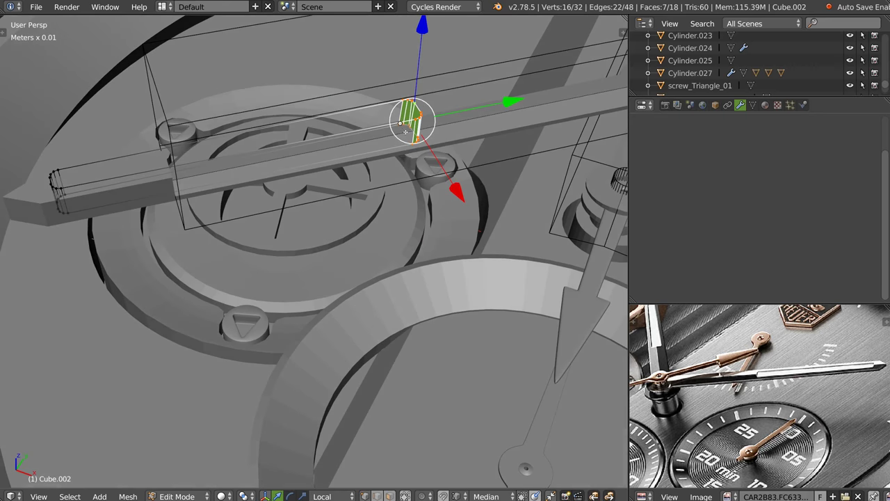
key("ctrl+KP_Subtract")
mouse_move(400, 163)
middle_mouse_down()
mouse_move(395, 150)
mouse_move(464, 174)
middle_mouse_up()
key("ctrl+KP_Add")
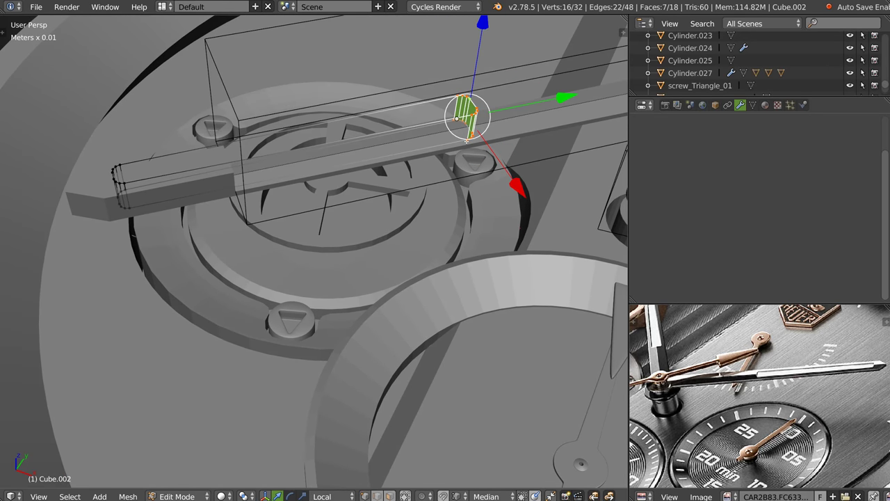
key("KP_7")
key("s")
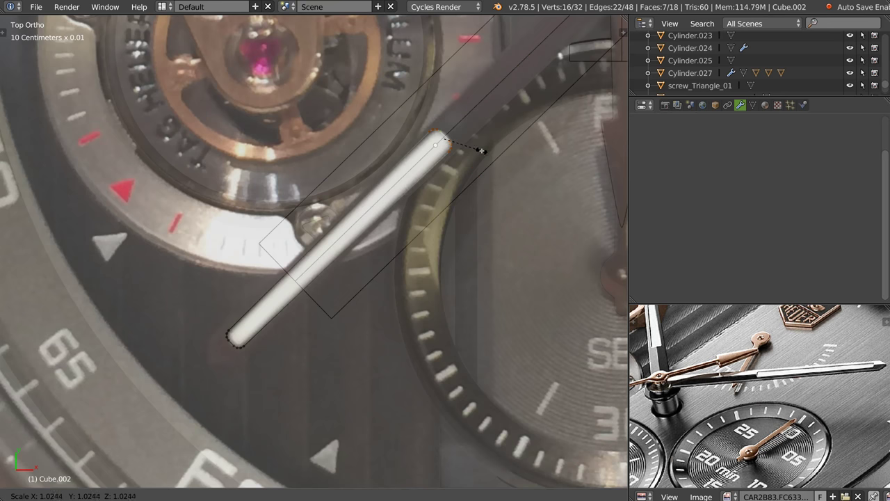
key("y")
key("y")
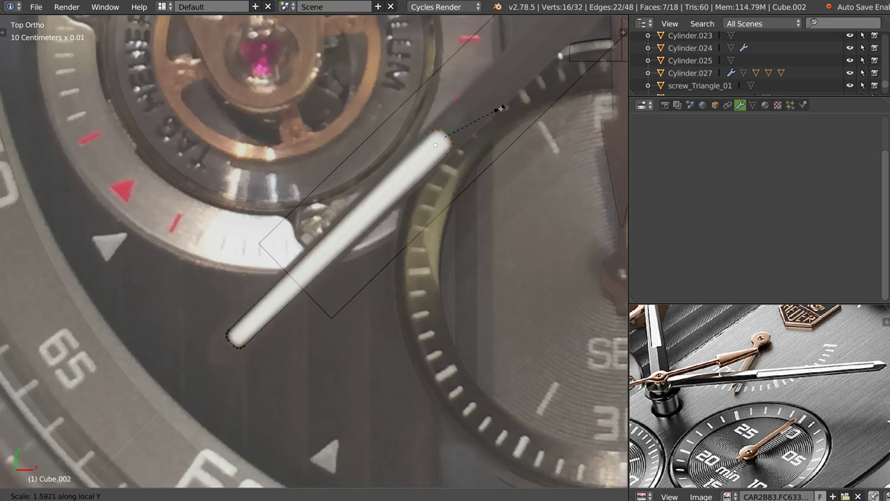
left_click(501, 108)
middle_click_drag(503, 129, 451, 160, "shift")
Lower the Cube.002 strip about 83 µm along its local Z into the hand
key("Tab")
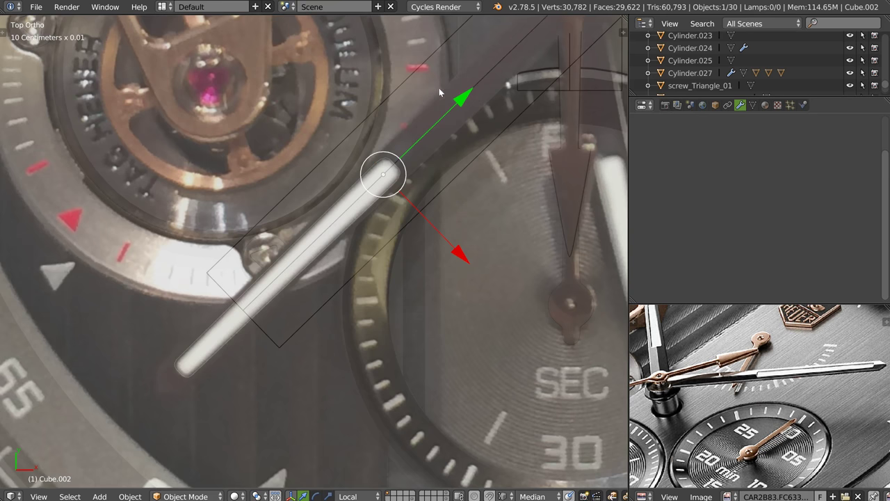
key("Tab")
scroll(430, 139, "up", 3)
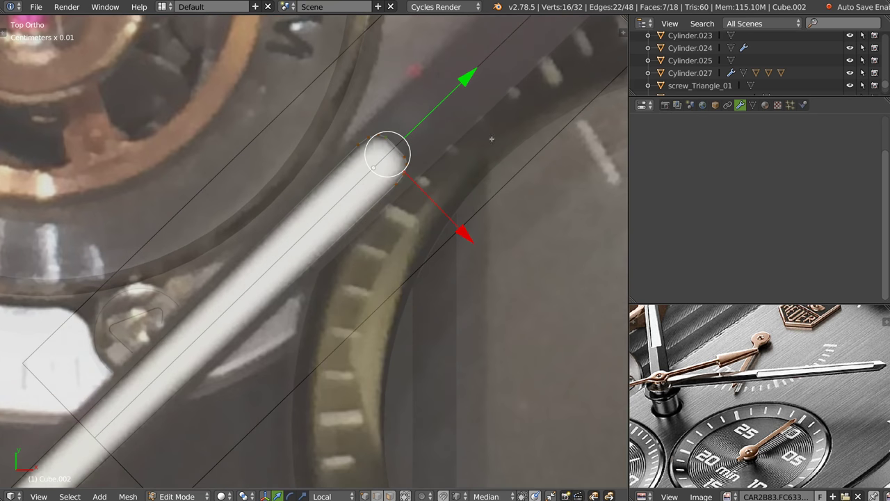
scroll(445, 170, "up", 1)
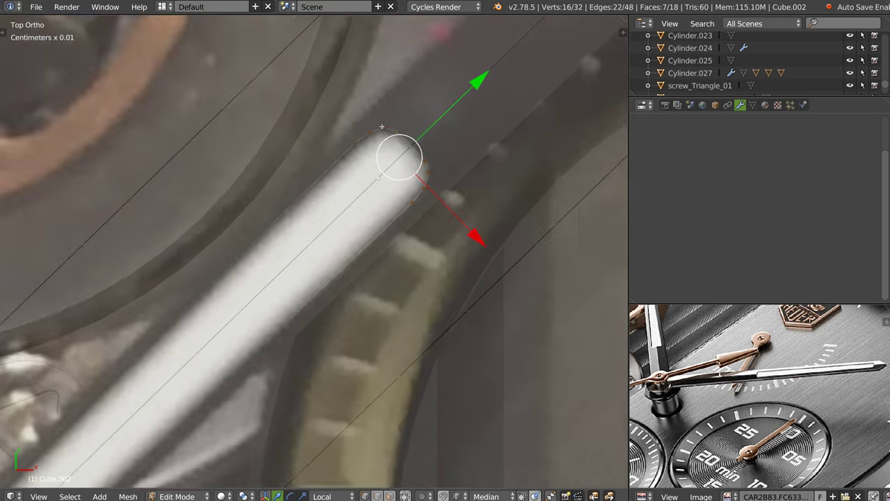
scroll(412, 126, "up", 1)
mouse_move(413, 128)
middle_mouse_down()
mouse_move(433, 146)
mouse_move(373, 164)
mouse_move(474, 181)
mouse_move(419, 232)
middle_mouse_up()
key("Tab")
left_click(411, 150)
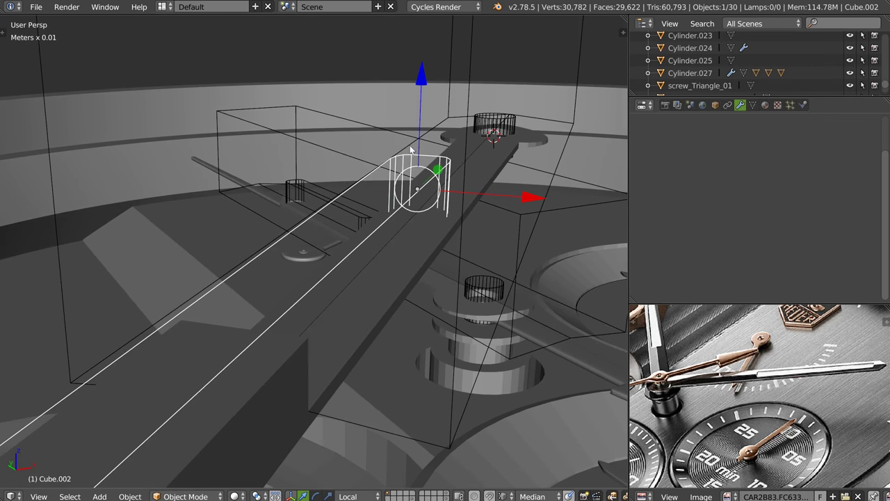
mouse_move(416, 94)
left_mouse_down()
mouse_move(423, 75)
mouse_move(426, 83)
left_mouse_up()
mouse_move(427, 83)
middle_mouse_down()
mouse_move(398, 169)
mouse_move(356, 159)
mouse_move(341, 193)
middle_mouse_up()
right_click(406, 223)
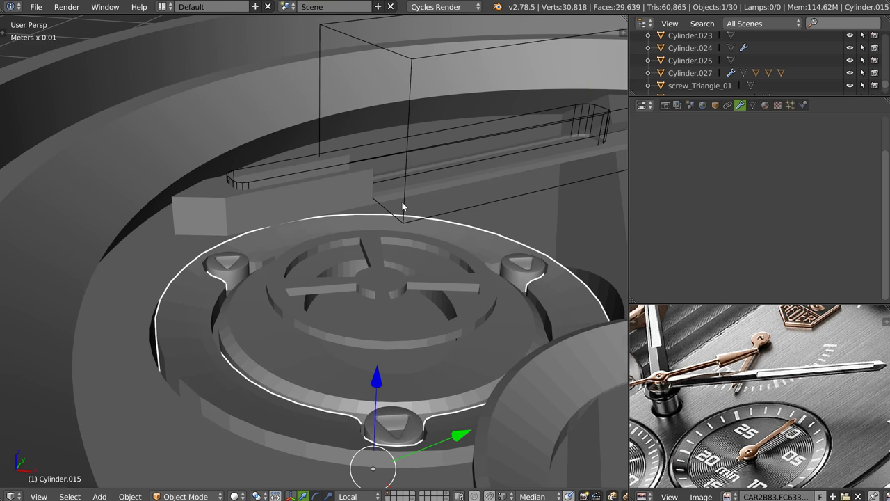
Lengthen the Cube.003 cutter by moving its end edge along local Y
right_click(402, 206)
scroll(362, 180, "down", 3)
mouse_move(410, 152)
middle_mouse_down()
mouse_move(362, 180)
mouse_move(348, 155)
middle_mouse_up()
right_click(308, 121)
middle_click_drag(308, 121, 302, 176)
key("Tab")
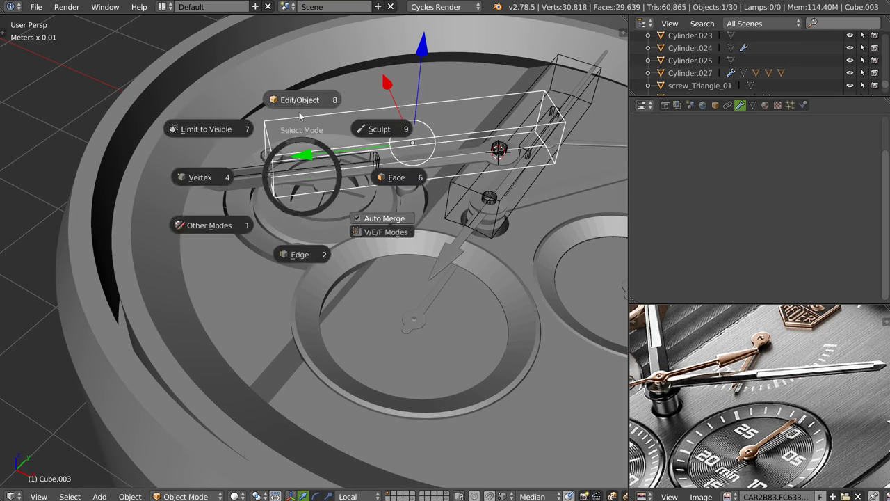
left_click(300, 112)
right_click(268, 133)
right_click(262, 197, "shift")
key("g")
key("y")
key("y")
left_click(91, 173)
Toggle the Bool_Cube cut on Cylinder.022, then view the whole watch face from top
key("ctrl+space")
middle_click_drag(362, 118, 389, 95)
key("Tab")
mouse_move(362, 132)
middle_mouse_down()
mouse_move(384, 158)
mouse_move(422, 146)
mouse_move(428, 157)
mouse_move(498, 160)
middle_mouse_up()
right_click(344, 174)
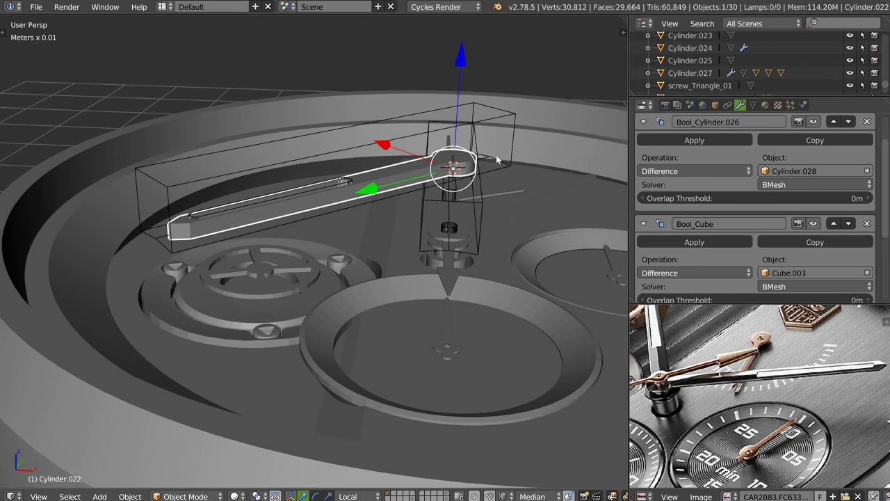
left_click(813, 223)
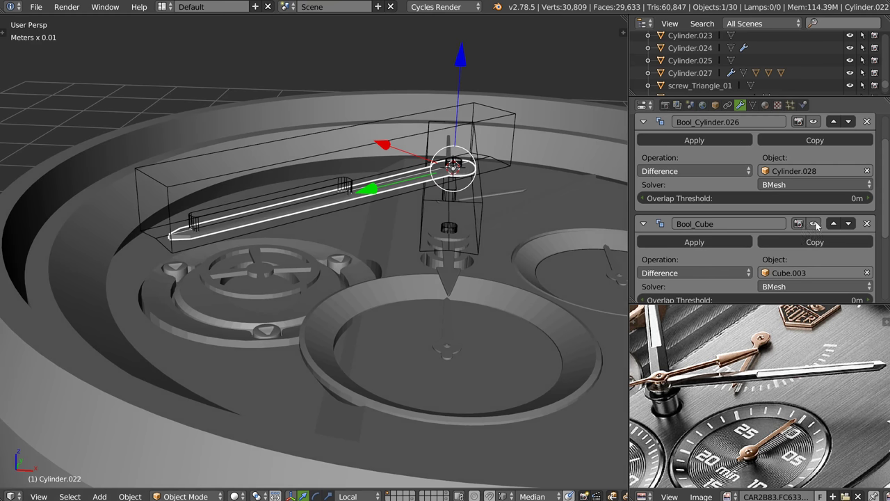
mouse_move(431, 181)
middle_mouse_down()
mouse_move(417, 160)
mouse_move(441, 193)
mouse_move(415, 188)
mouse_move(399, 235)
middle_mouse_up()
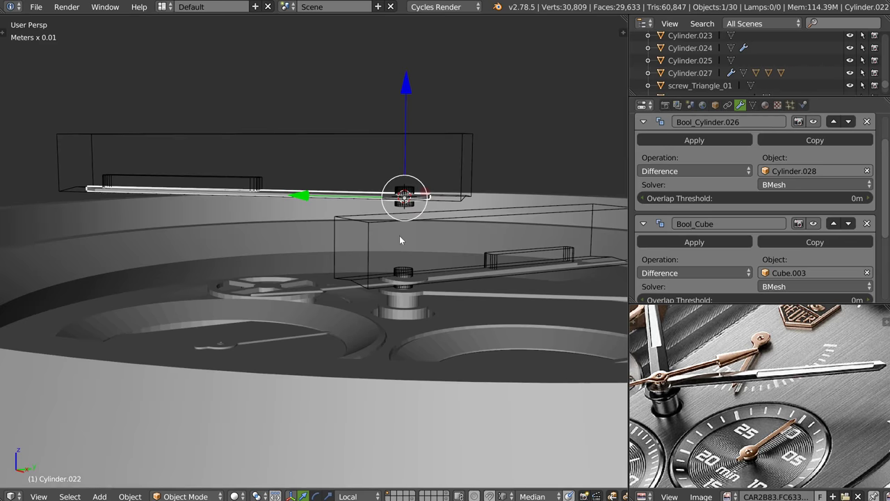
key("KP_7")
scroll(417, 192, "down", 2)
scroll(381, 255, "down", 2)
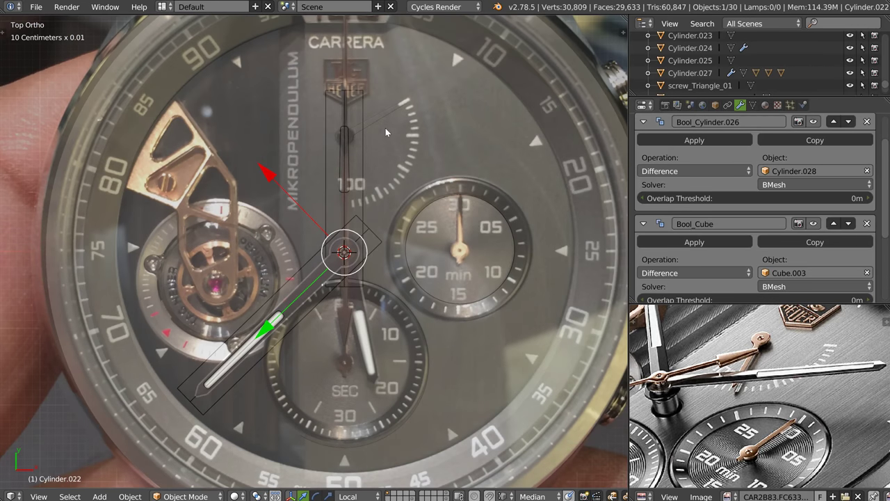
Point the hand to the upper right, cancel a rotated Cylinder.027 copy, and orbit into perspective
key("r")
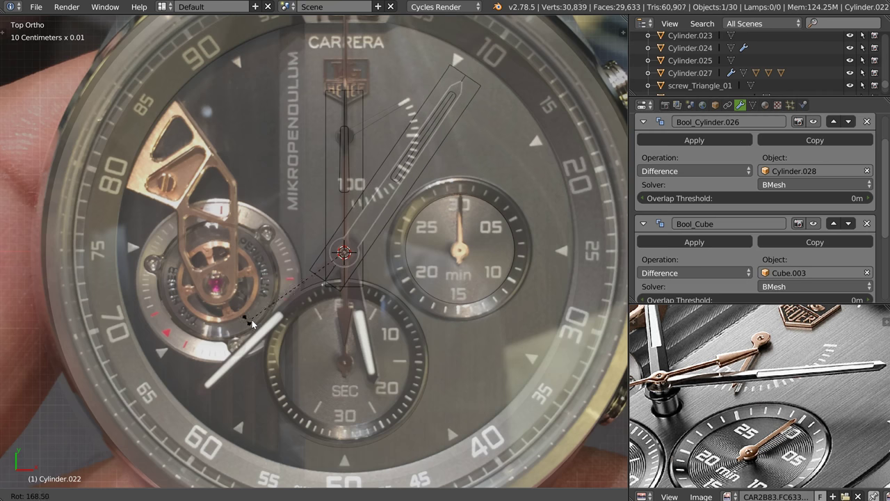
left_click(119, 329)
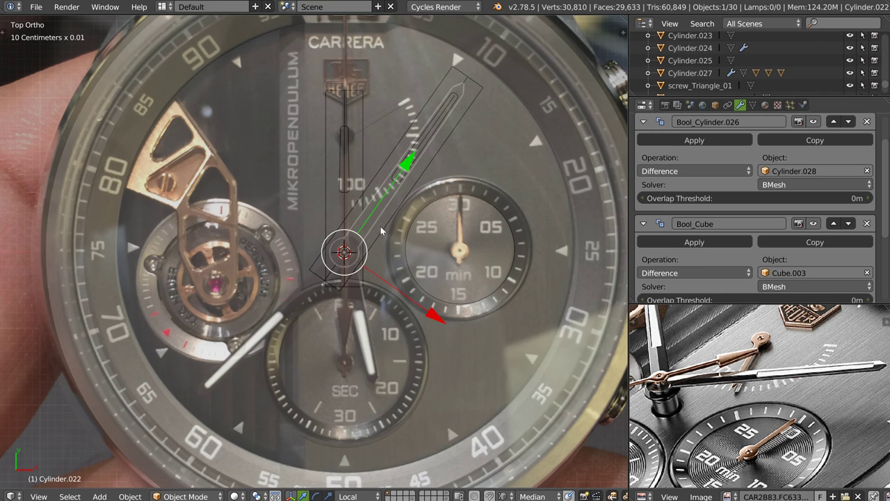
right_click(348, 163)
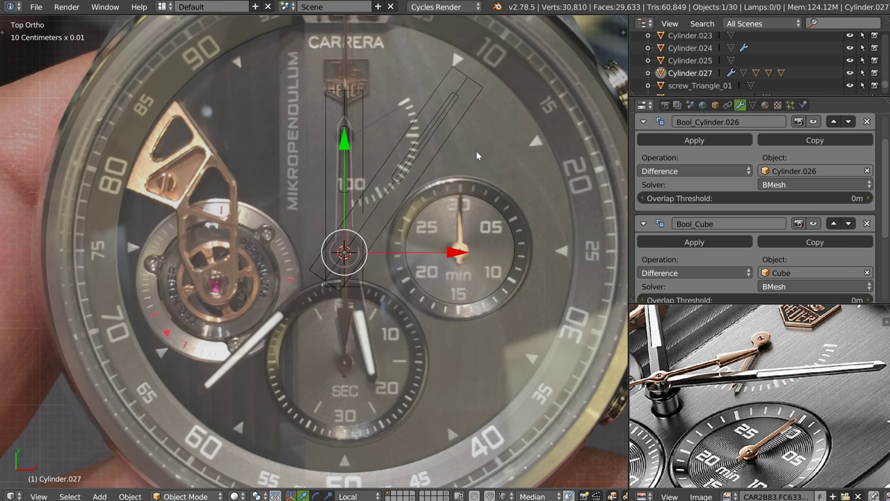
key("shift+d")
key("r")
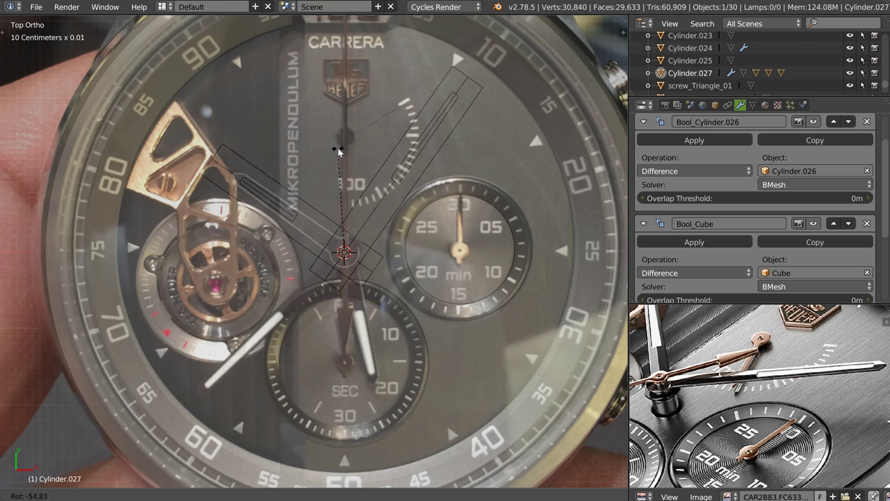
key("Escape")
key("ctrl+z")
mouse_move(339, 156)
middle_mouse_down()
mouse_move(372, 161)
mouse_move(402, 103)
middle_mouse_up()
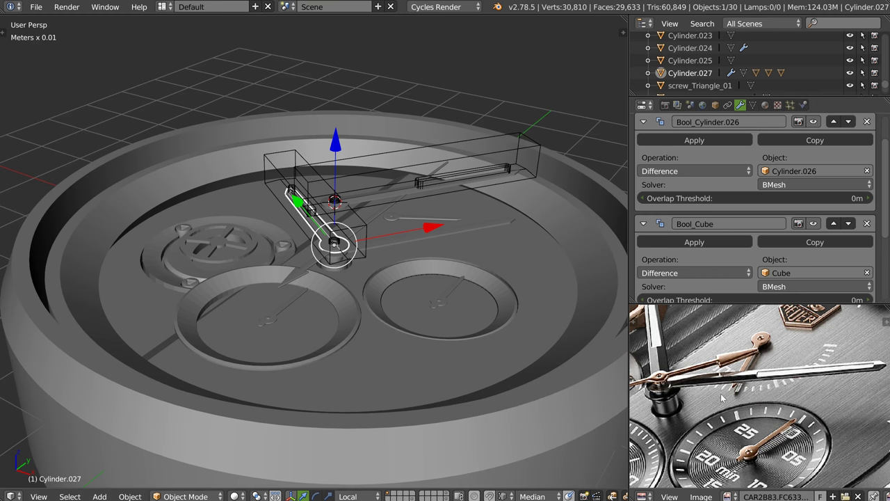
Zoom the reference photo onto the hand's central pin and orbit closer to the hub
middle_click_drag(722, 391, 755, 419)
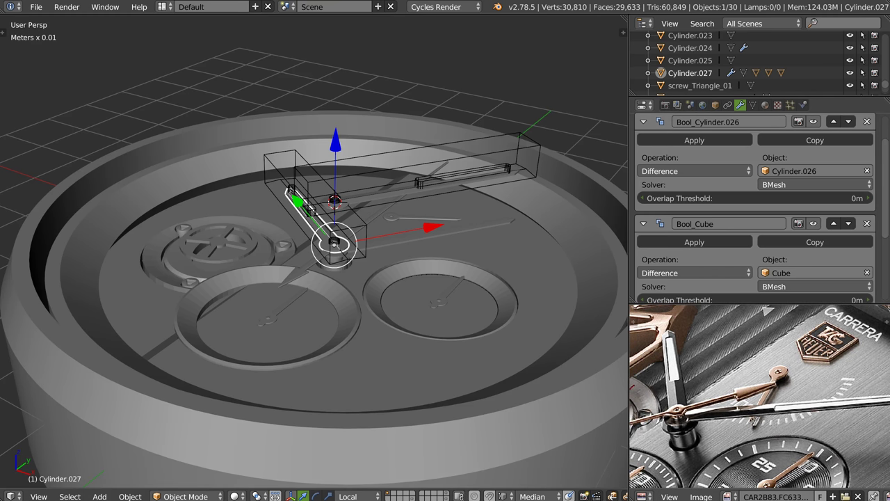
middle_click_drag(693, 430, 696, 417)
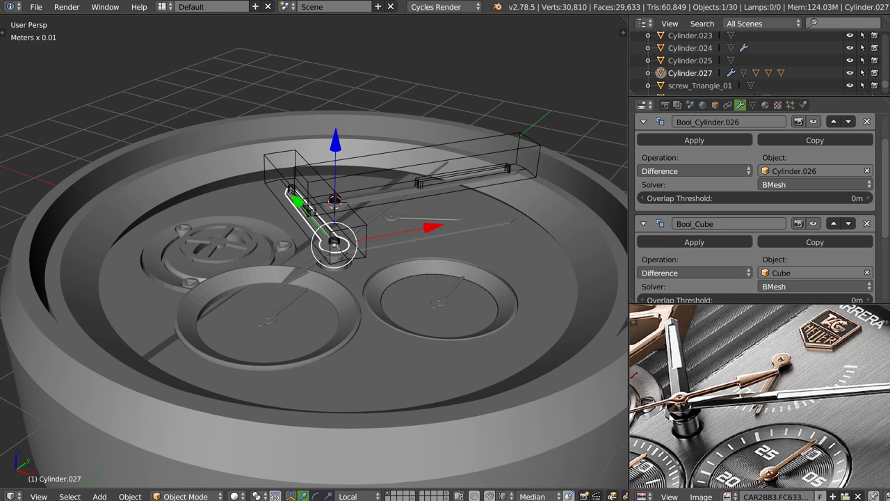
scroll(699, 417, "up", 2)
scroll(701, 389, "up", 2)
scroll(704, 339, "up", 2)
scroll(705, 339, "up", 2)
middle_click_drag(713, 367, 710, 431)
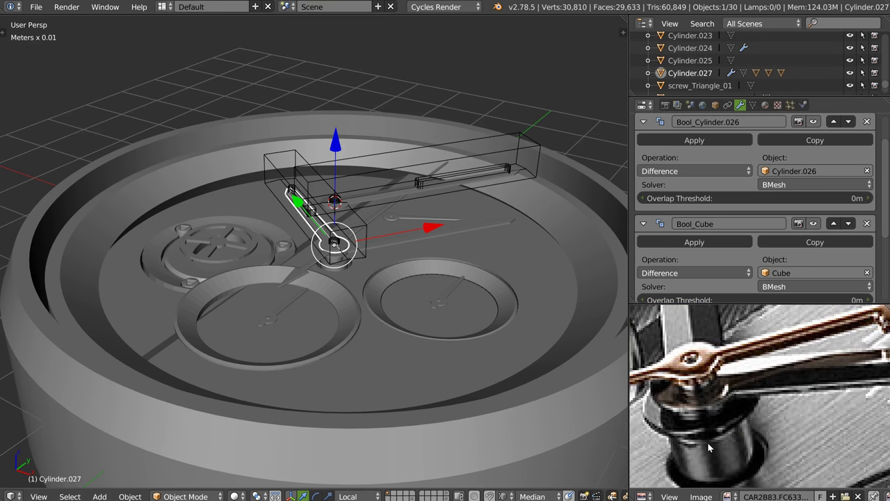
scroll(708, 439, "down", 2)
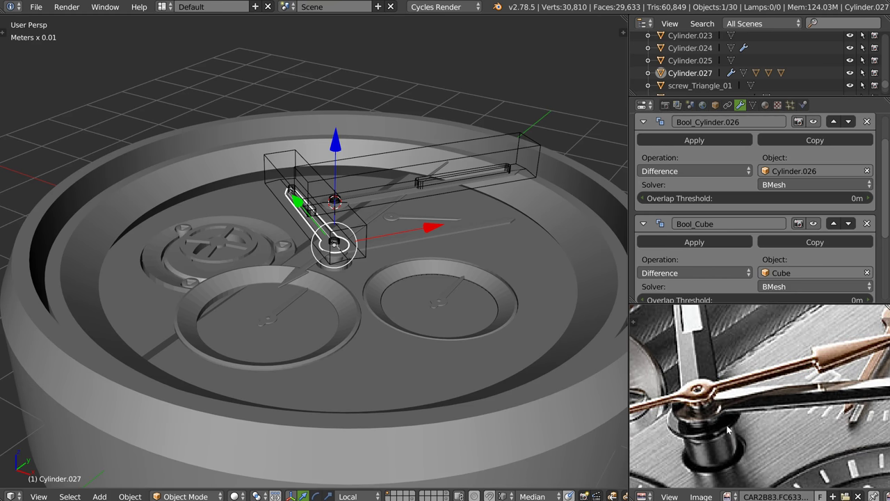
mouse_move(348, 201)
middle_mouse_down()
mouse_move(238, 277)
mouse_move(331, 217)
mouse_move(358, 261)
middle_mouse_up()
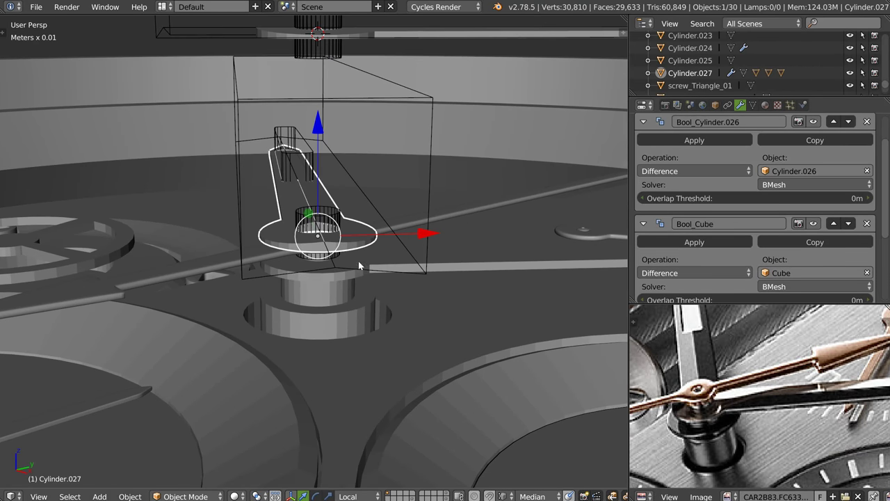
Delete the extra hand Cylinder.021 from the hub
right_click(472, 270)
key("x")
left_click(437, 265)
key("ctrl+z")
mouse_move(458, 266)
middle_mouse_down()
mouse_move(302, 264)
mouse_move(416, 243)
mouse_move(337, 258)
mouse_move(343, 260)
mouse_move(341, 232)
mouse_move(401, 194)
middle_mouse_up()
scroll(411, 238, "up", 2)
key("x")
left_click(306, 239)
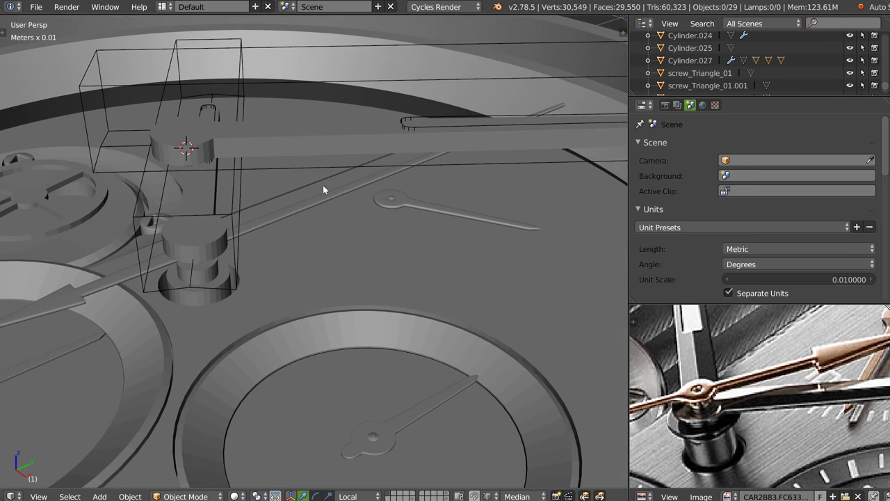
Move hand Cylinder.022 about 6.79 mm along its vertical axis onto the hub
right_click(314, 142)
key("g")
key("z")
key("z")
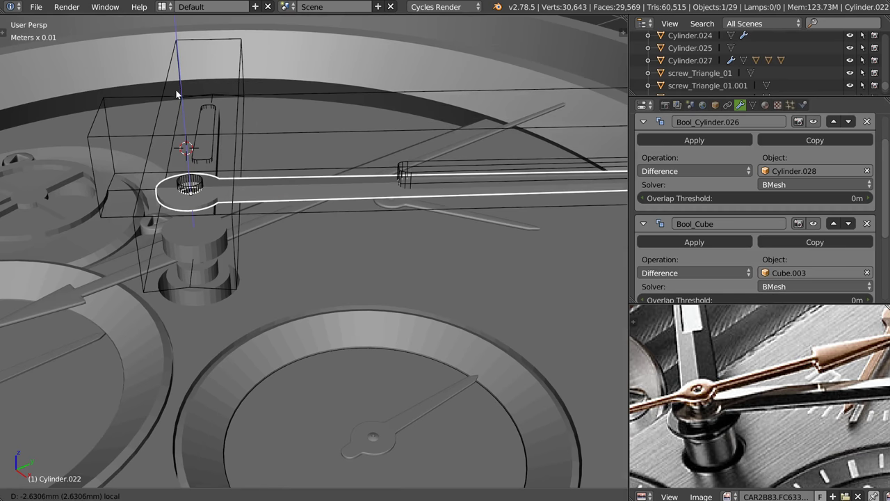
left_click(179, 149)
mouse_move(179, 149)
middle_mouse_down()
mouse_move(238, 148)
mouse_move(309, 199)
middle_mouse_up()
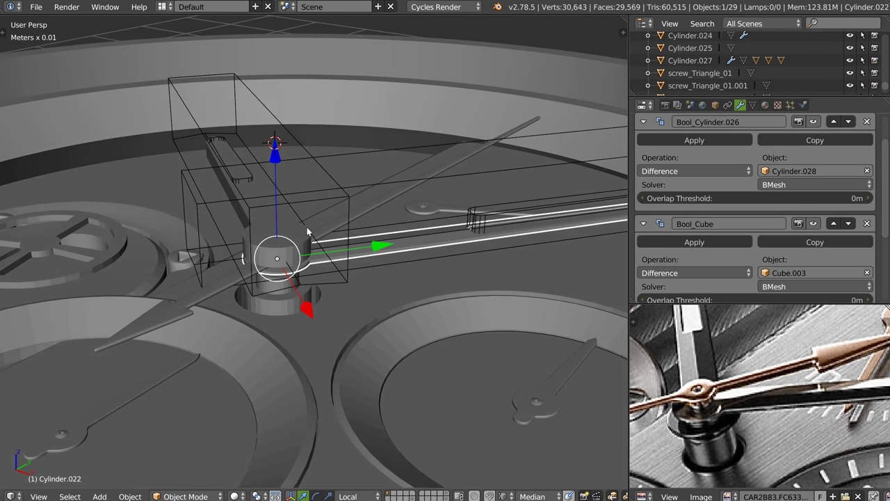
Lower hand Cylinder.027 about 1.58 mm along its vertical axis on the hub post
right_click(312, 237)
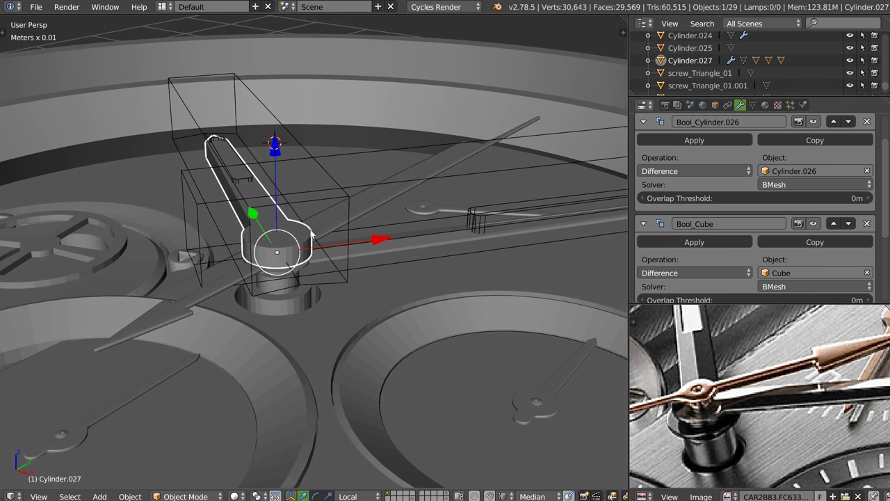
key("g")
key("z")
key("z")
left_click(275, 151)
mouse_move(276, 152)
middle_mouse_down()
mouse_move(245, 208)
mouse_move(196, 203)
mouse_move(327, 216)
middle_mouse_up()
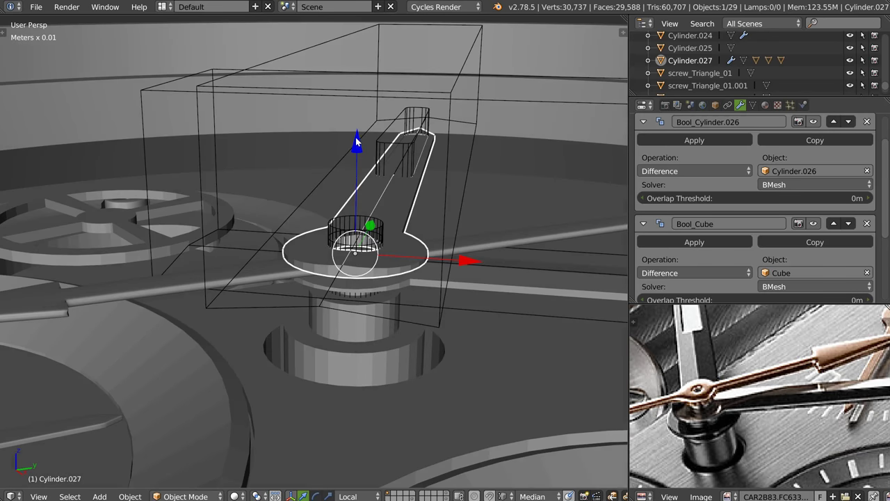
key("g")
key("z")
key("z")
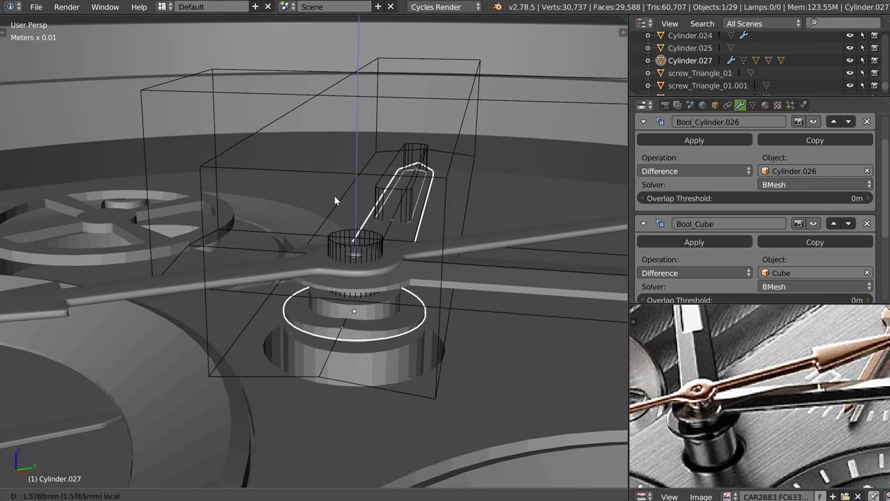
left_click(363, 218)
middle_click_drag(363, 220, 342, 221)
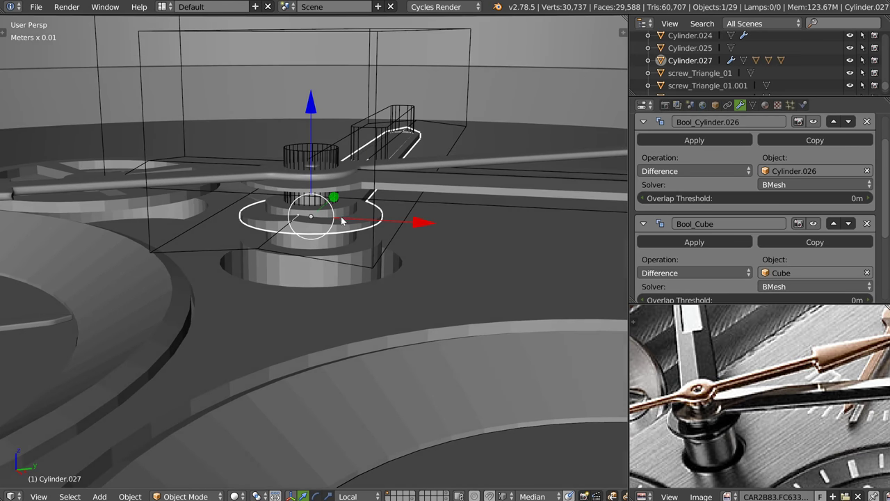
Inspect the top face ring of hole cylinder Cylinder.020 in Edit Mode, cancelling the move
right_click(317, 268)
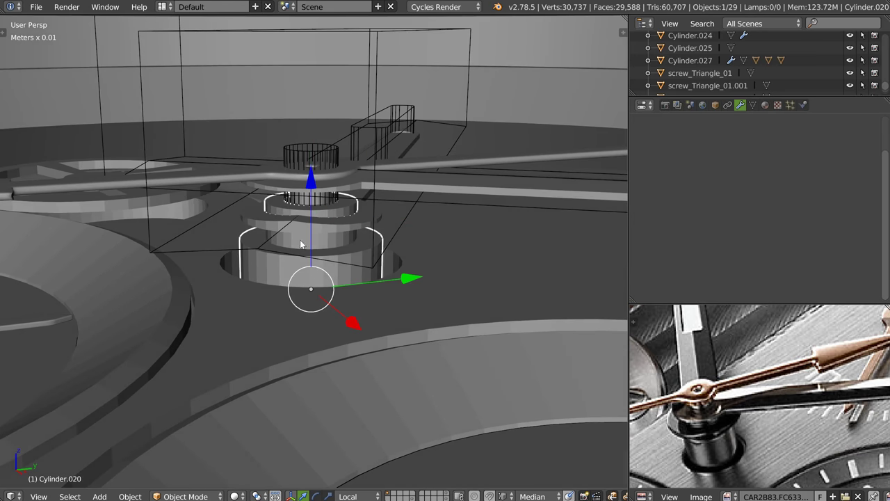
key("Tab")
right_click(359, 245, "alt")
right_click(365, 239, "alt")
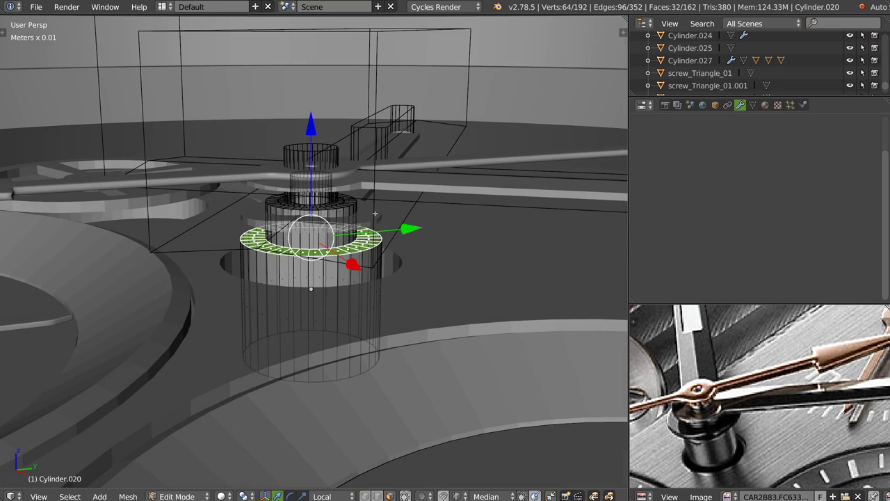
left_click_drag(312, 134, 314, 120)
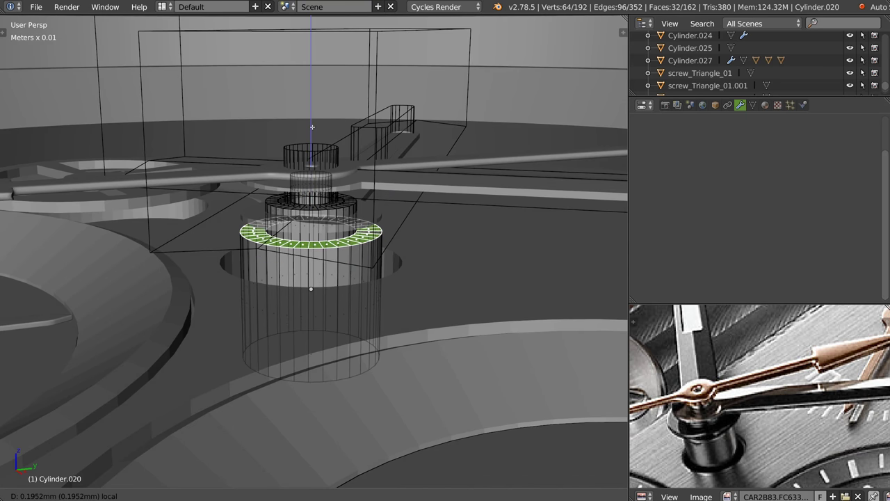
key("Escape")
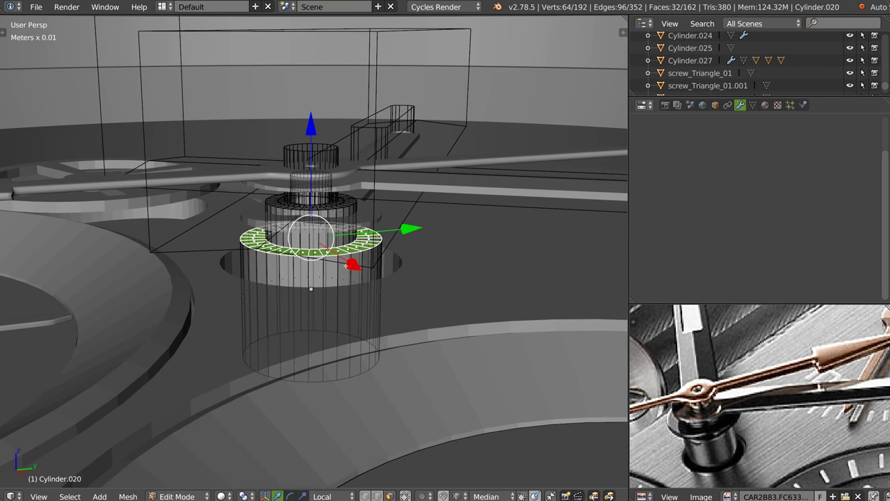
key("Tab")
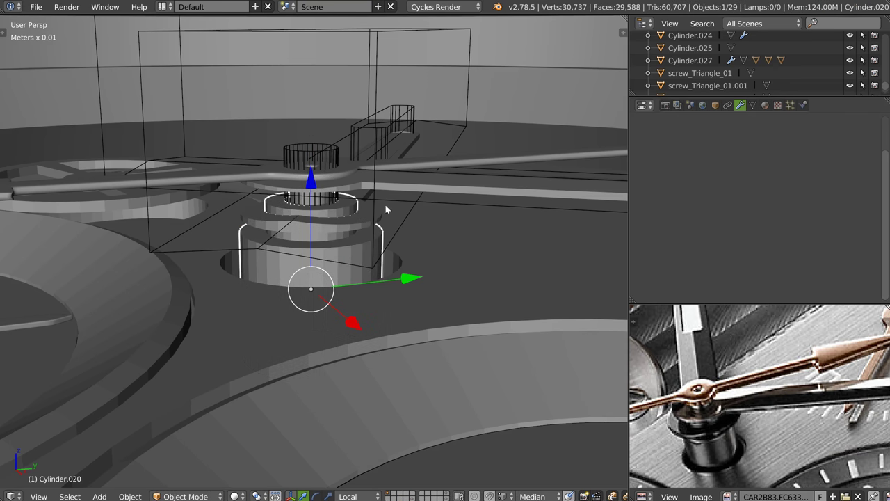
Adjust the heights of Cylinder.027, Cylinder.017 and Cylinder.022 along their vertical axis
right_click(374, 217)
left_click_drag(312, 107, 308, 92)
right_click(424, 187)
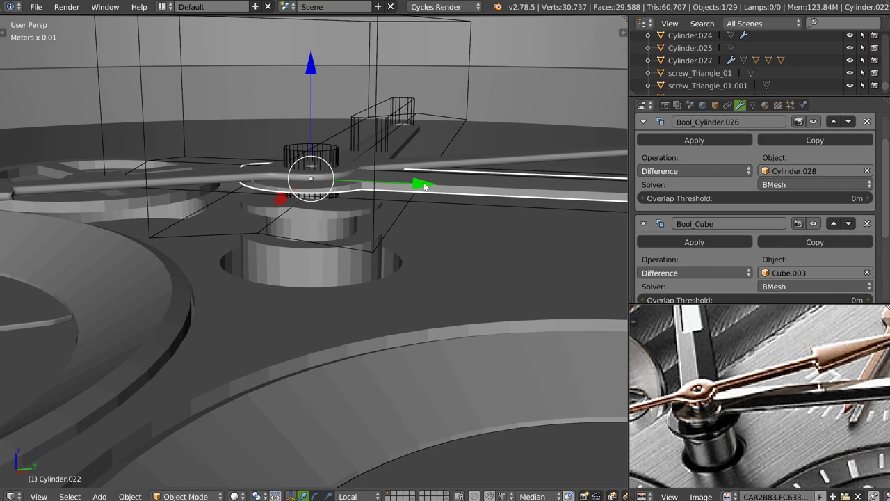
right_click(428, 163)
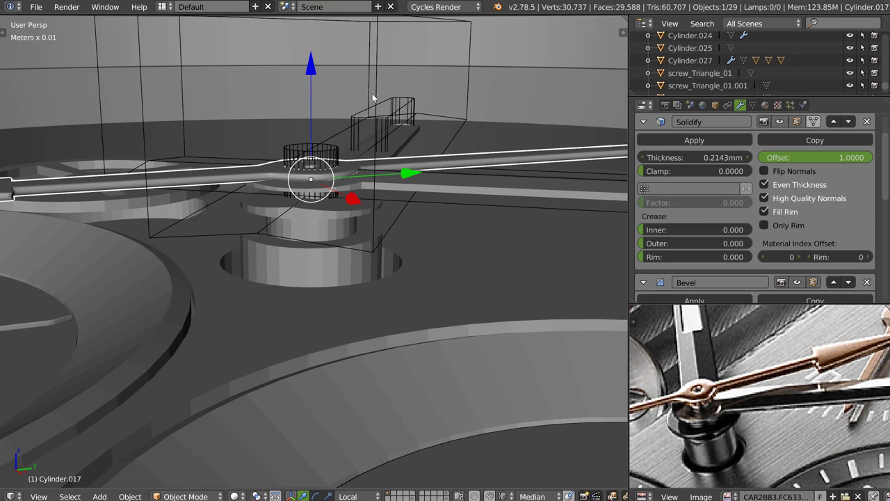
middle_click_drag(381, 145, 341, 83)
left_click_drag(340, 83, 337, 44)
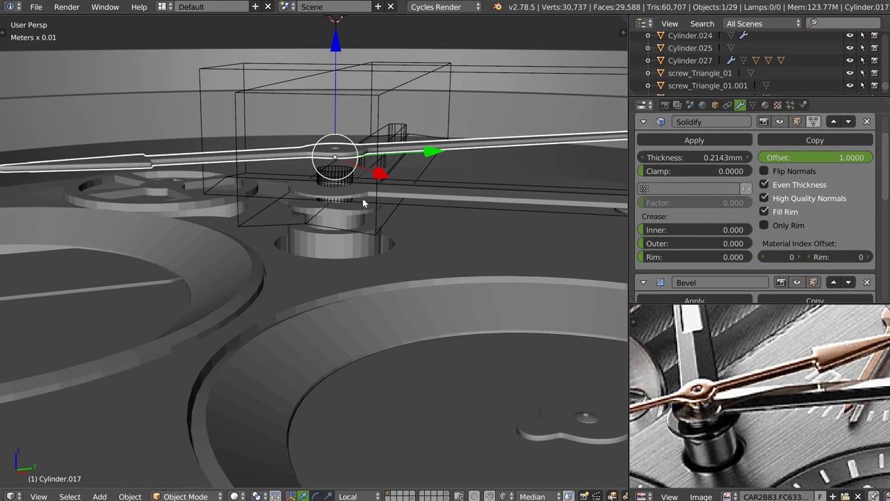
middle_click_drag(369, 199, 368, 172)
right_click(379, 205)
left_click_drag(335, 103, 344, 80)
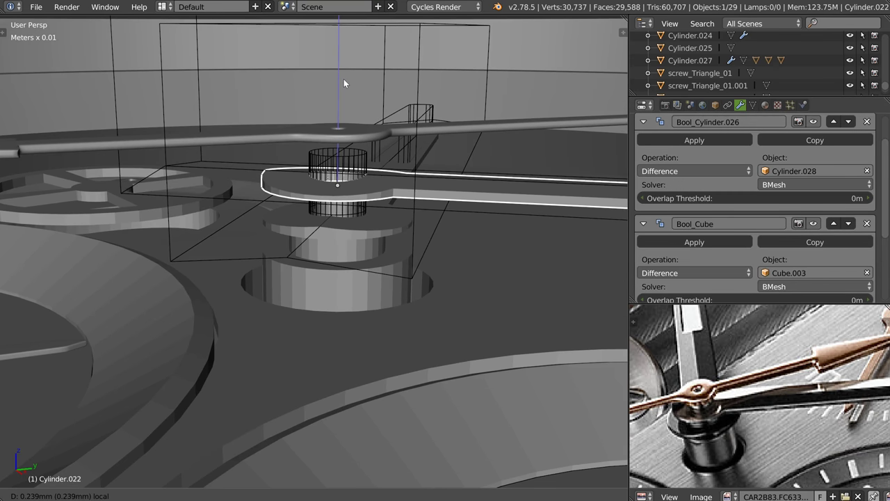
left_click_drag(344, 80, 345, 83)
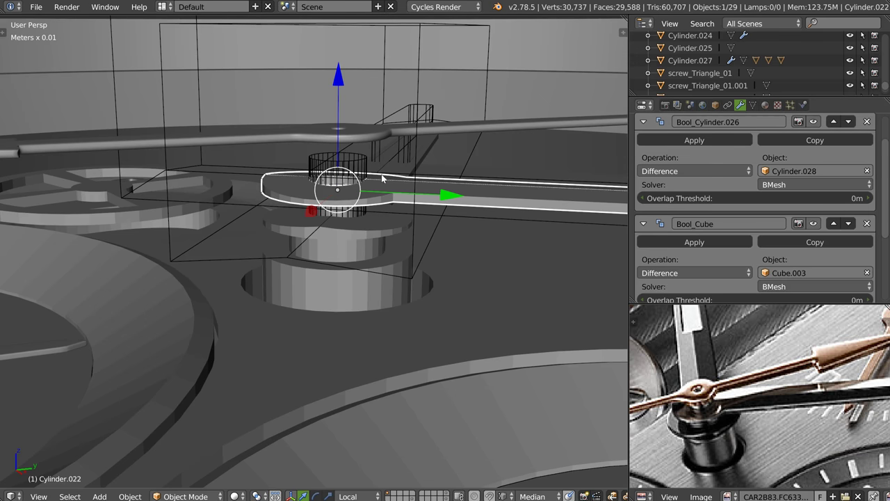
middle_click_drag(368, 209, 364, 193)
Move Cylinder.020's top face along Z in Edit Mode, then return to Object Mode
right_click(377, 241)
key("Tab")
left_click(350, 168)
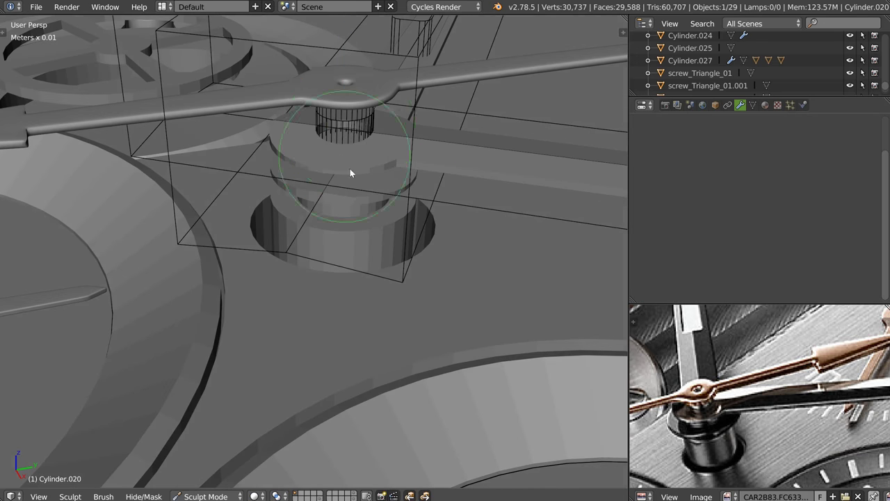
right_click(351, 137)
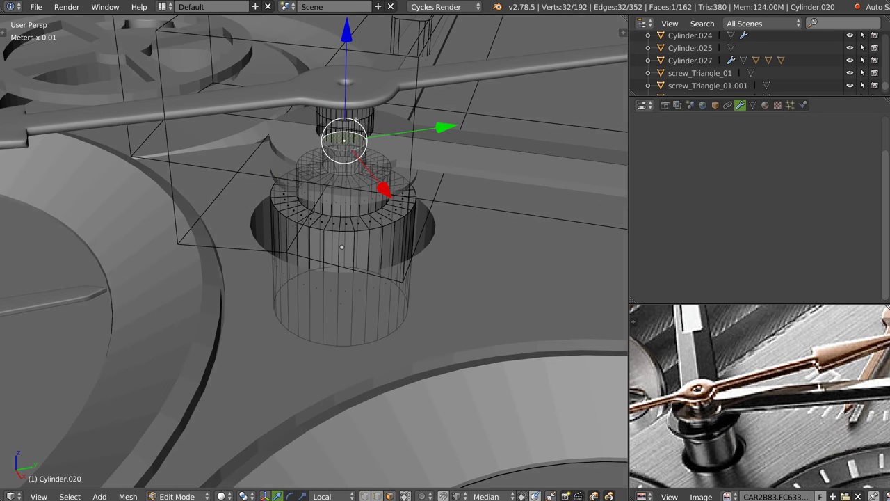
key("g")
key("z")
key("Return")
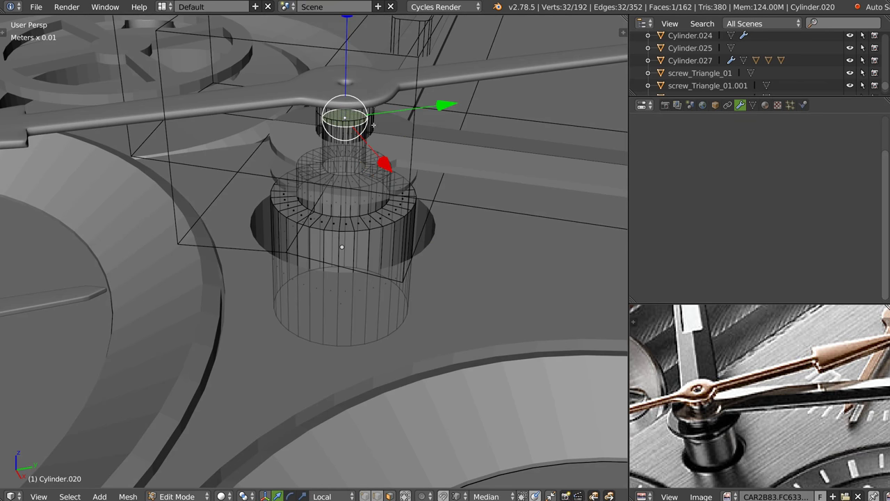
middle_click_drag(348, 140, 364, 138)
key("ctrl+Tab")
left_click(365, 104)
Settle the long hand Cylinder.017 on the hub along its vertical axis
right_click(346, 120)
key("g")
key("Escape")
mouse_move(382, 64)
middle_mouse_down()
mouse_move(372, 166)
mouse_move(381, 112)
middle_mouse_up()
right_click(404, 100)
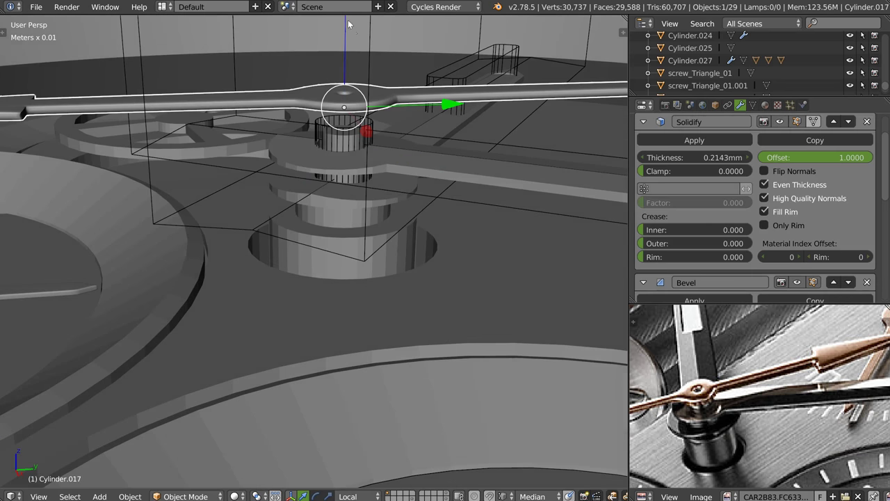
middle_click_drag(348, 25, 348, 35)
key("g")
key("z")
key("z")
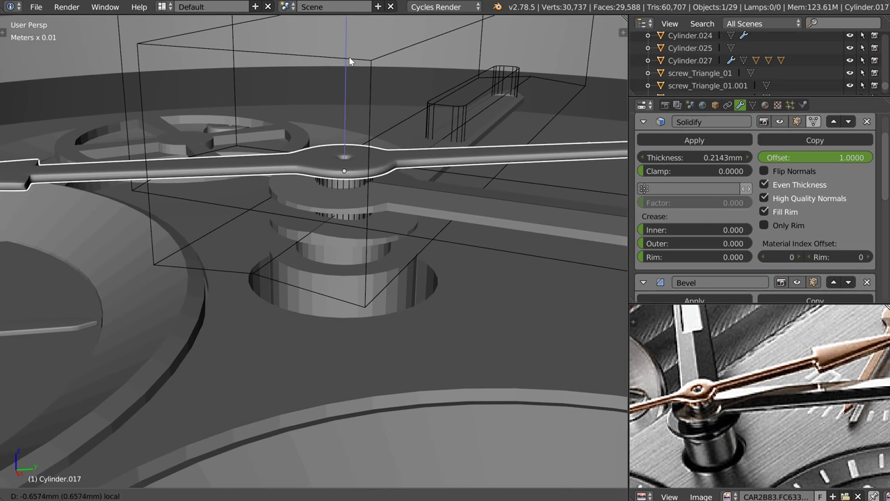
left_click(349, 45)
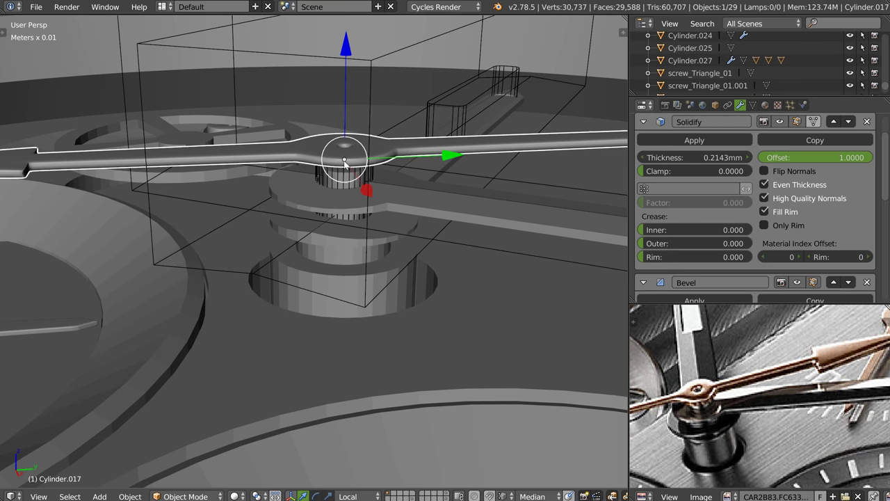
middle_click_drag(331, 178, 365, 192)
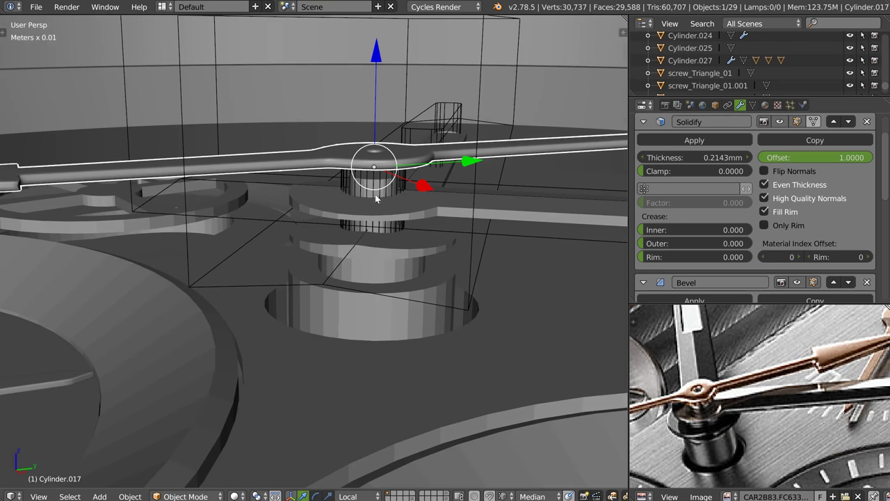
Inspect the stacked hub pieces Cylinder.027, .022, .028, .017 and .018
key("ctrl+z")
right_click(400, 224)
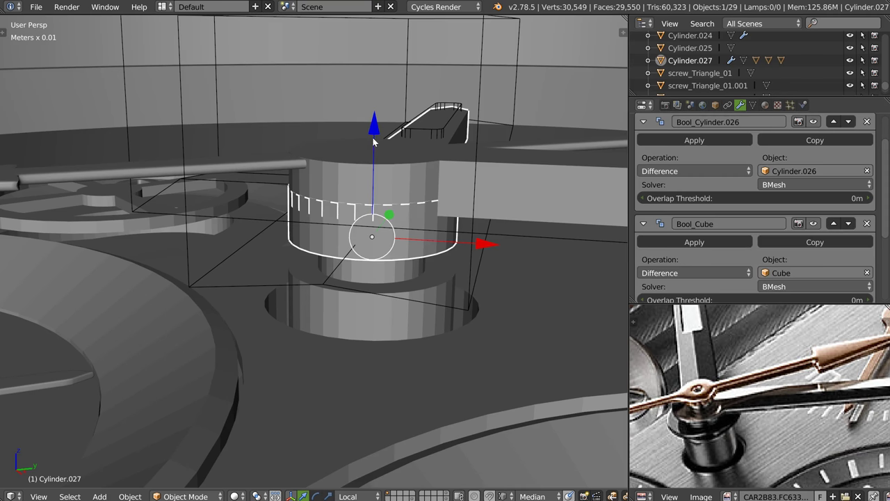
key("ctrl+z")
right_click(432, 156)
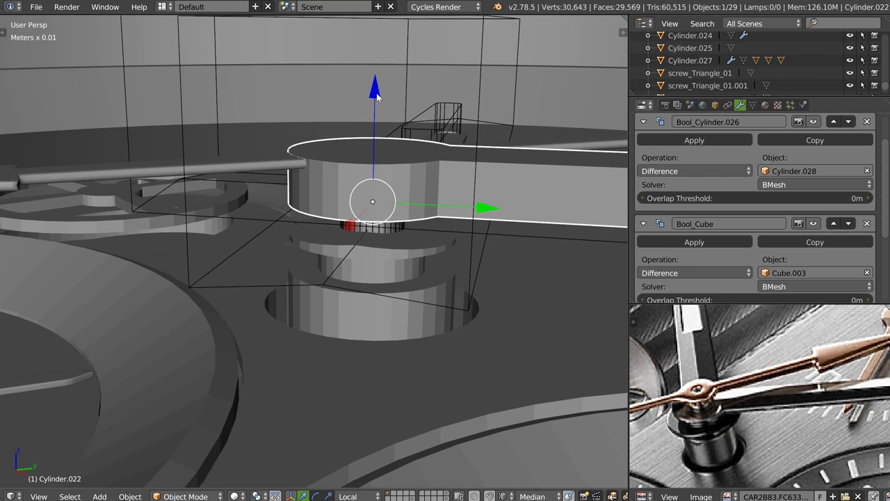
key("ctrl+z")
right_click(407, 169)
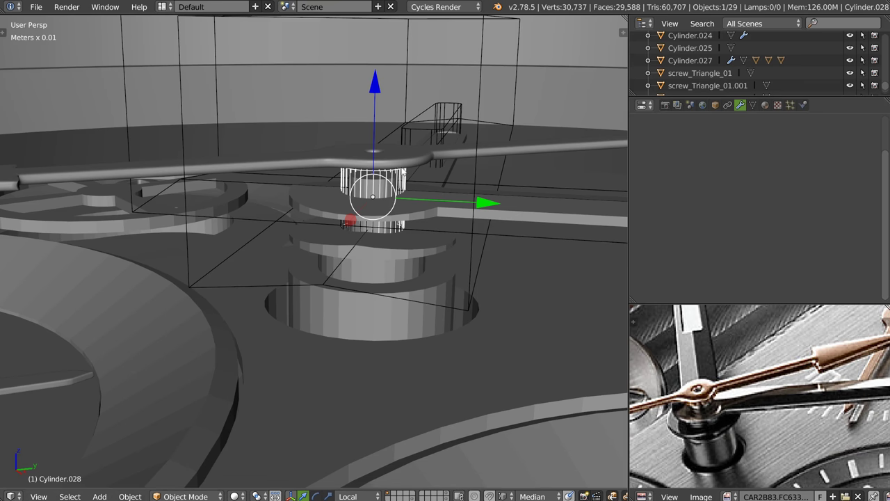
right_click(392, 159)
mouse_move(368, 165)
middle_mouse_down()
mouse_move(373, 180)
mouse_move(233, 277)
middle_mouse_up()
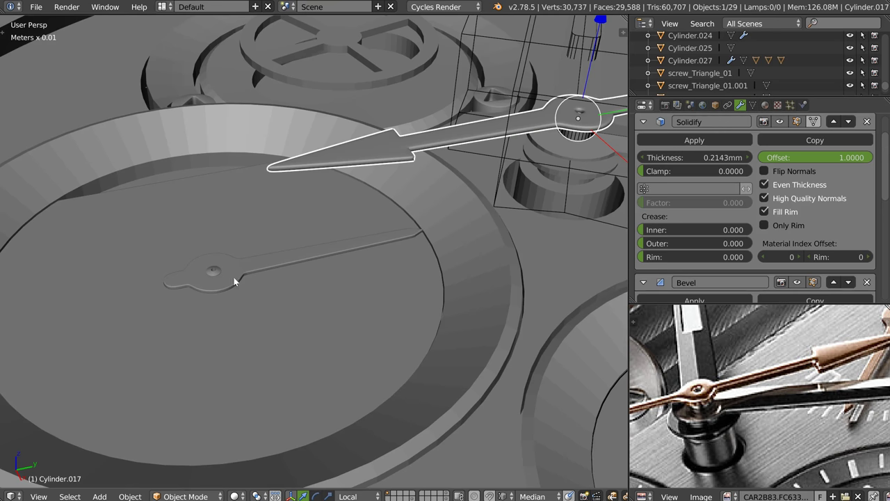
right_click(216, 273)
scroll(223, 265, "down", 2)
scroll(250, 259, "down", 1)
Duplicate the small piece Cylinder.018 and raise the copy along Z
key("shift+d")
key("y")
key("y")
left_click(600, 193)
key("KP_Decimal")
mouse_move(409, 179)
left_mouse_down()
mouse_move(407, 68)
mouse_move(409, 83)
left_mouse_up()
middle_click_drag(409, 86, 421, 204)
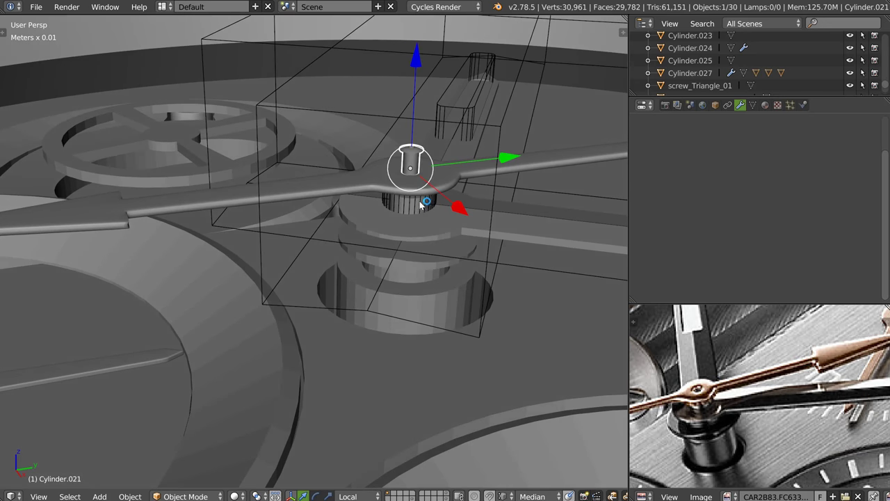
Centre the cap along X in Top view and lower it onto the central hub
key("KP_7")
scroll(445, 139, "up", 2)
scroll(459, 167, "up", 1)
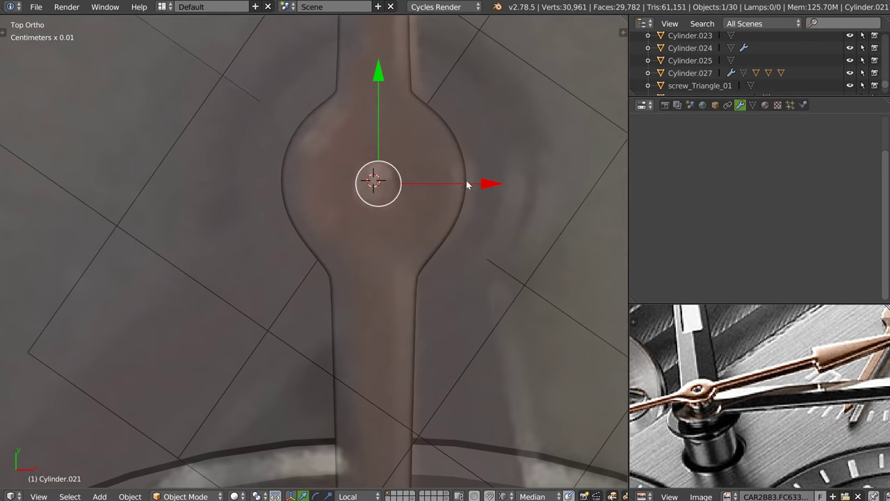
mouse_move(485, 184)
left_mouse_down()
mouse_move(361, 88)
mouse_move(372, 94)
mouse_move(279, 181)
left_mouse_up()
mouse_move(278, 180)
middle_mouse_down()
mouse_move(329, 192)
mouse_move(377, 184)
mouse_move(369, 199)
middle_mouse_up()
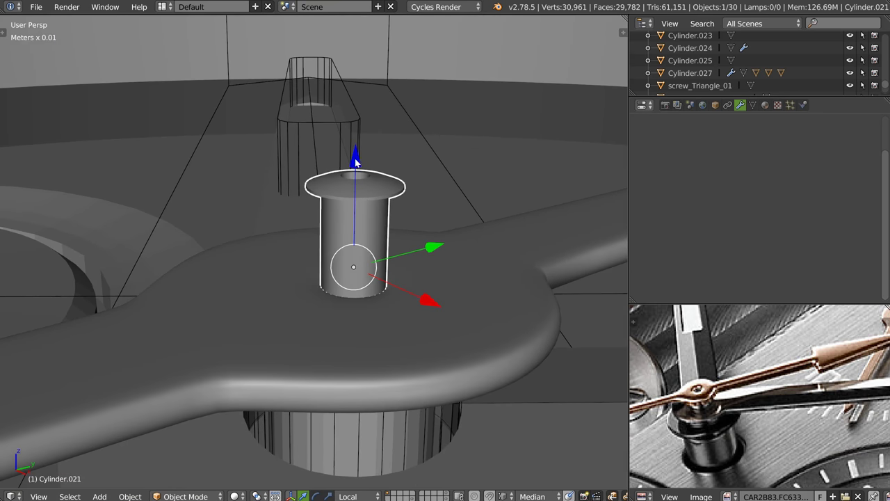
left_click_drag(356, 158, 344, 255)
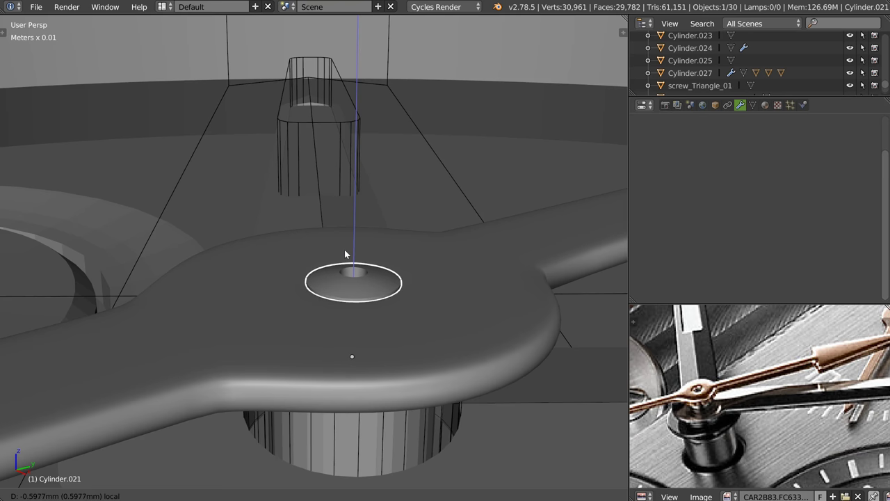
left_click(344, 250)
mouse_move(344, 249)
middle_mouse_down()
mouse_move(380, 172)
mouse_move(434, 200)
mouse_move(399, 181)
mouse_move(395, 215)
mouse_move(437, 169)
mouse_move(350, 172)
mouse_move(358, 165)
mouse_move(343, 179)
mouse_move(539, 173)
mouse_move(520, 167)
middle_mouse_up()
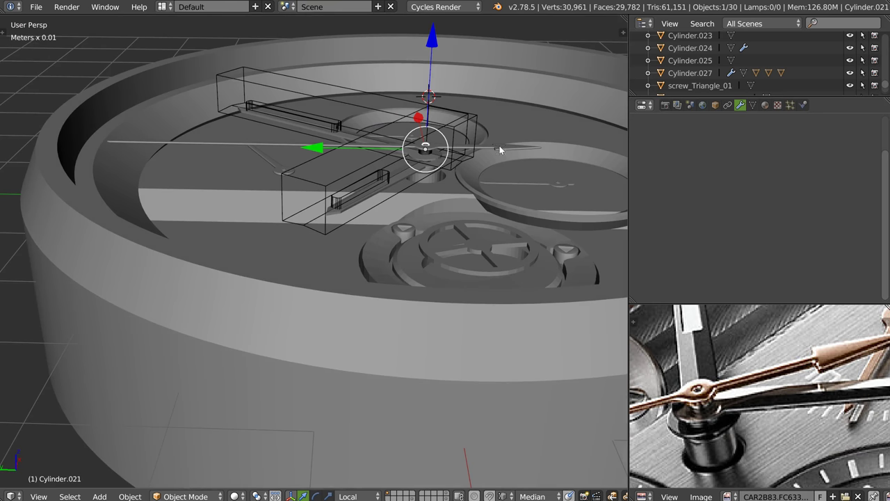
Select Cylinder.002 and the cutter boxes Cube, Cube.003 and Cube.002
middle_click_drag(423, 164, 369, 172)
scroll(379, 167, "up", 3)
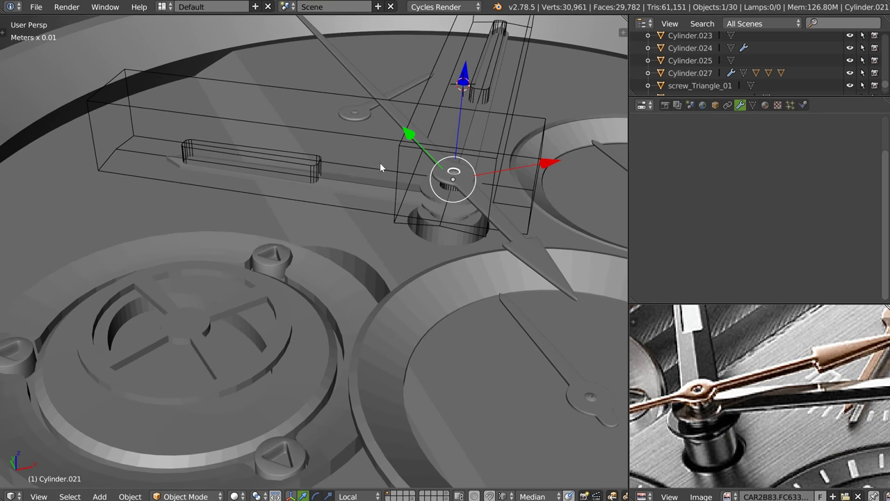
right_click(317, 167, "shift")
right_click(319, 167, "shift")
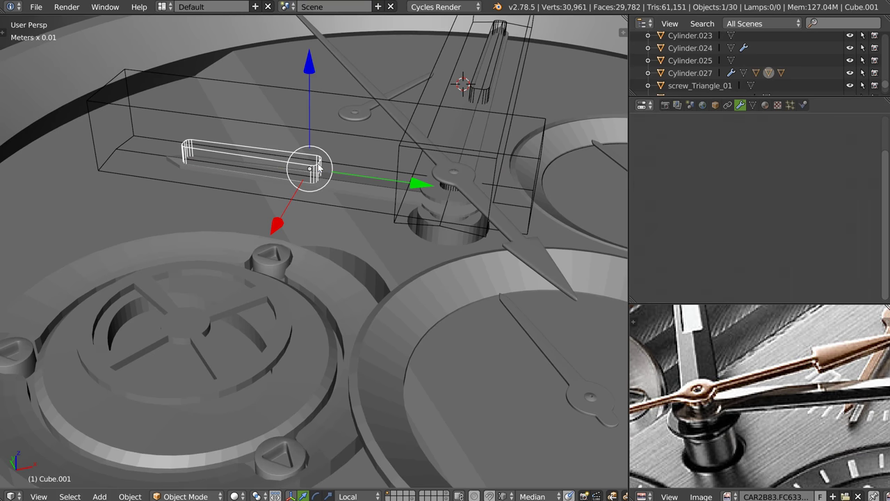
right_click(361, 165, "shift")
right_click(473, 141, "shift")
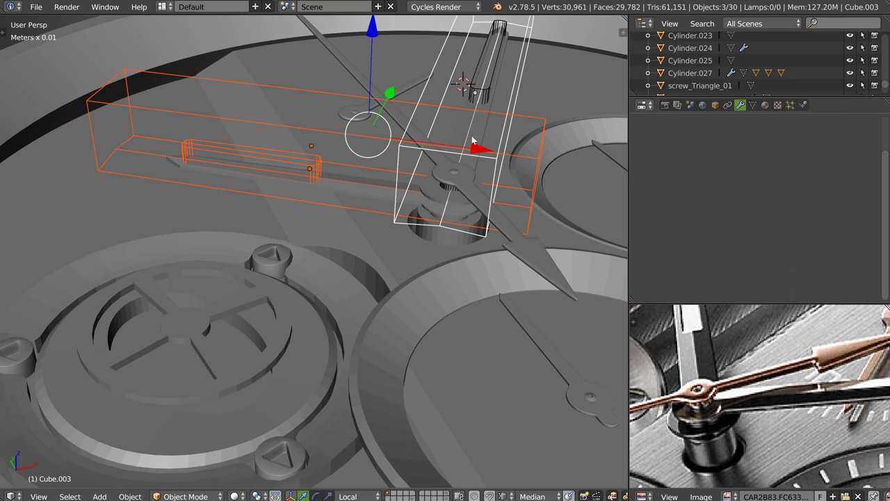
right_click(485, 89, "shift")
middle_click_drag(485, 89, 433, 147)
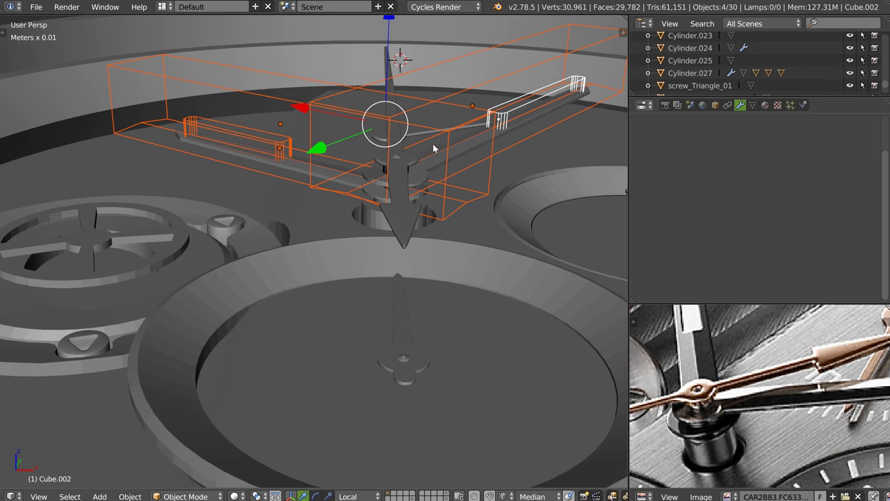
Move the selected cutters to a hidden layer and view the whole watch face
key("m")
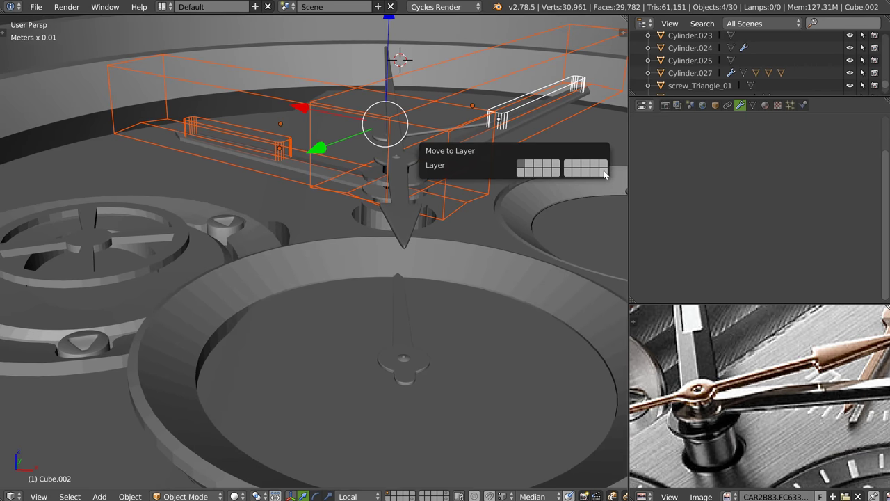
left_click(604, 171)
mouse_move(425, 190)
middle_mouse_down()
mouse_move(418, 227)
mouse_move(452, 173)
mouse_move(375, 184)
mouse_move(523, 221)
mouse_move(388, 219)
middle_mouse_up()
mouse_move(441, 171)
middle_mouse_down()
mouse_move(378, 264)
mouse_move(376, 228)
mouse_move(356, 221)
mouse_move(341, 240)
middle_mouse_up()
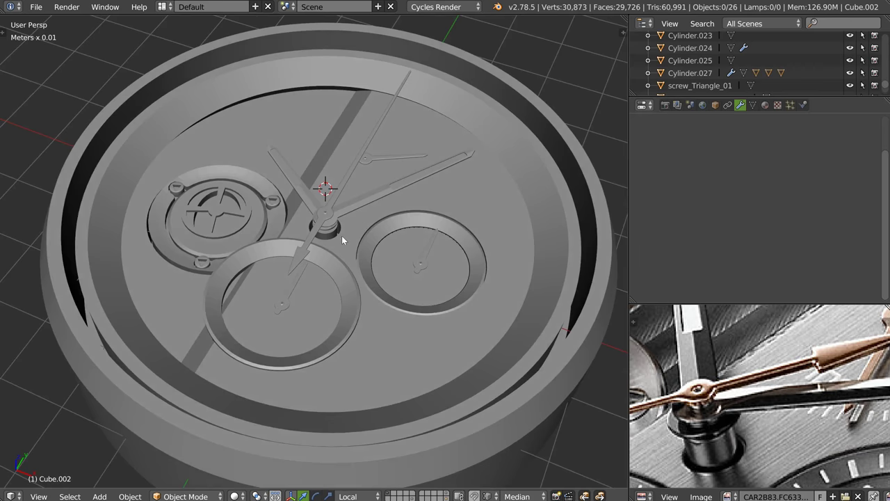
scroll(361, 219, "up", 2)
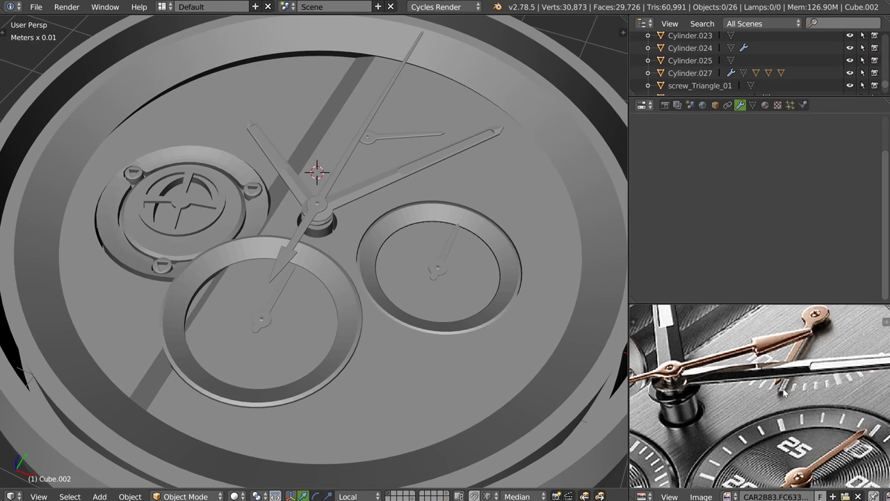
Check the subdial hand Cylinder.016 and its hub ring Cylinder.025
middle_click_drag(400, 173, 394, 158)
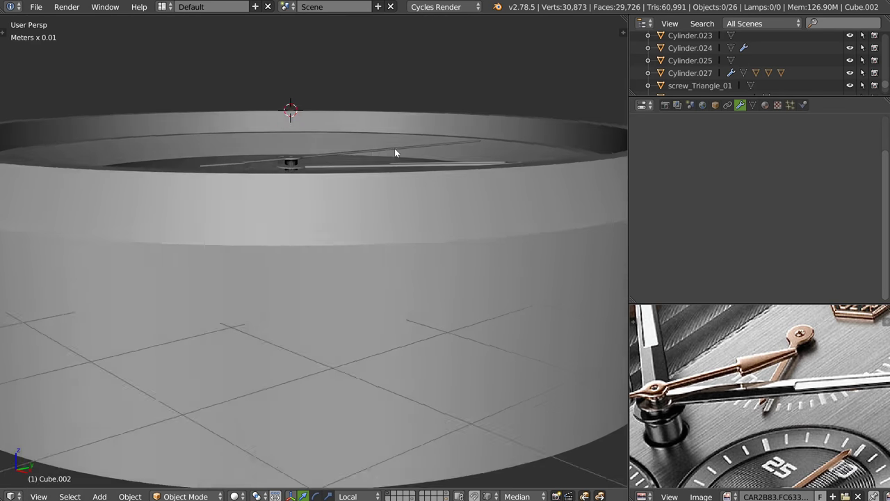
scroll(394, 152, "up", 3)
scroll(414, 178, "up", 3)
right_click(379, 226)
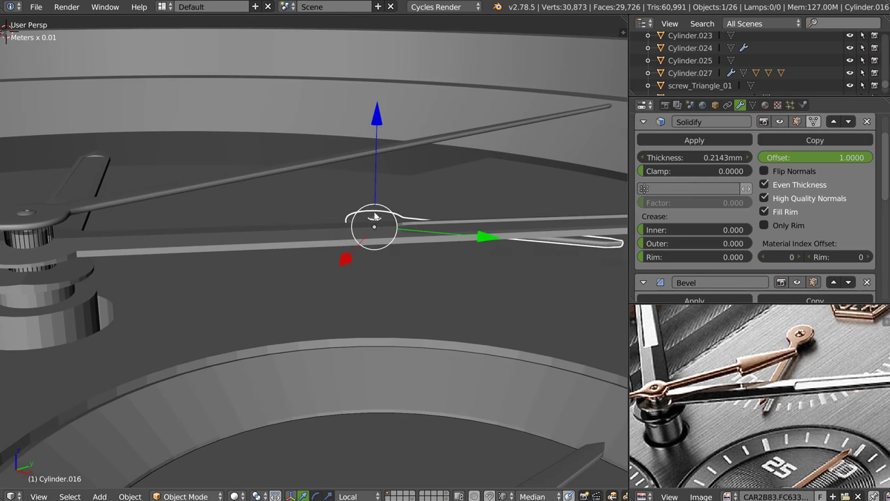
mouse_move(390, 226)
middle_mouse_down()
mouse_move(374, 231)
mouse_move(366, 220)
mouse_move(373, 216)
middle_mouse_up()
right_click(378, 198)
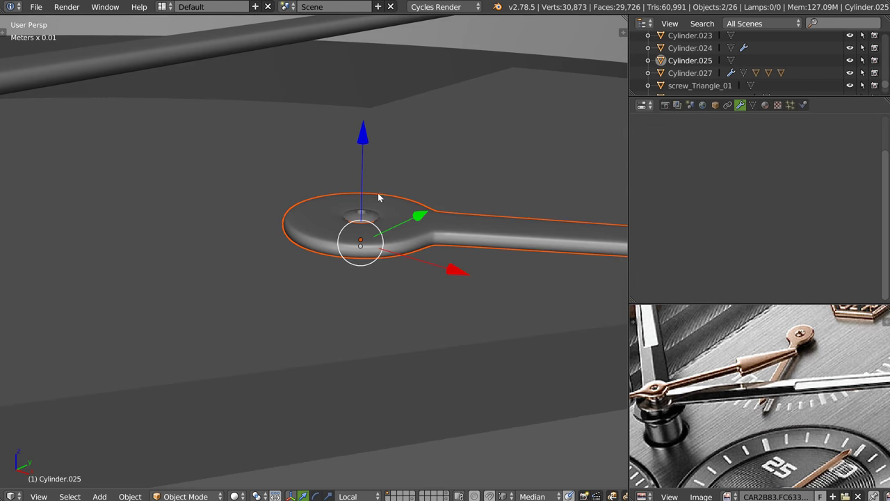
right_click(367, 216)
right_click(373, 215)
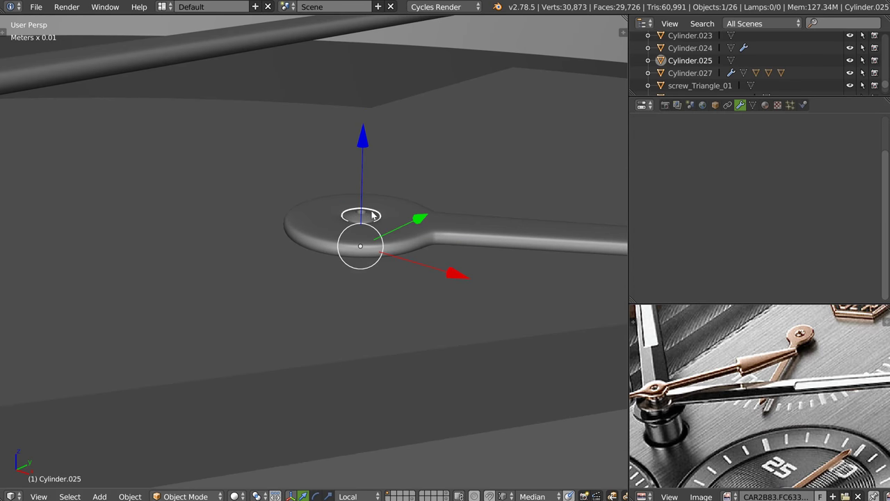
right_click(445, 231)
left_click(362, 125)
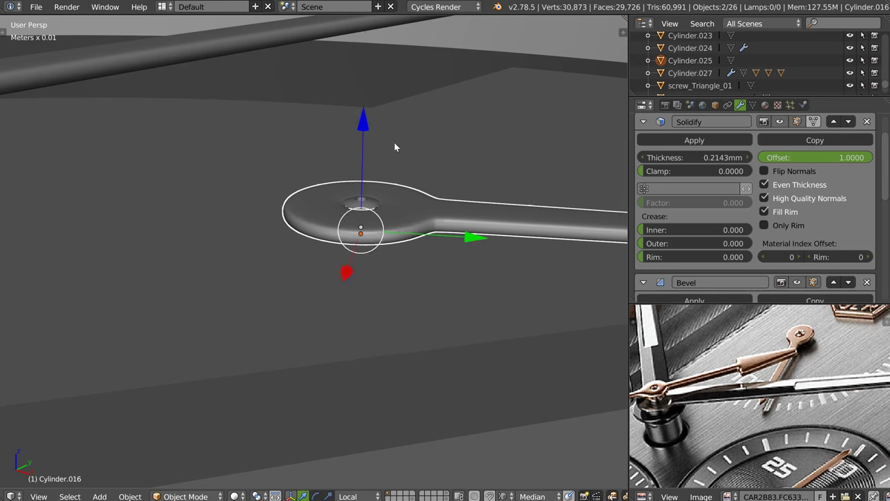
Orbit to a top-down view of the dial and bring up the Save menu
middle_click_drag(395, 143, 391, 188)
scroll(391, 188, "down", 5)
middle_click_drag(468, 159, 374, 223)
key("ctrl+s")
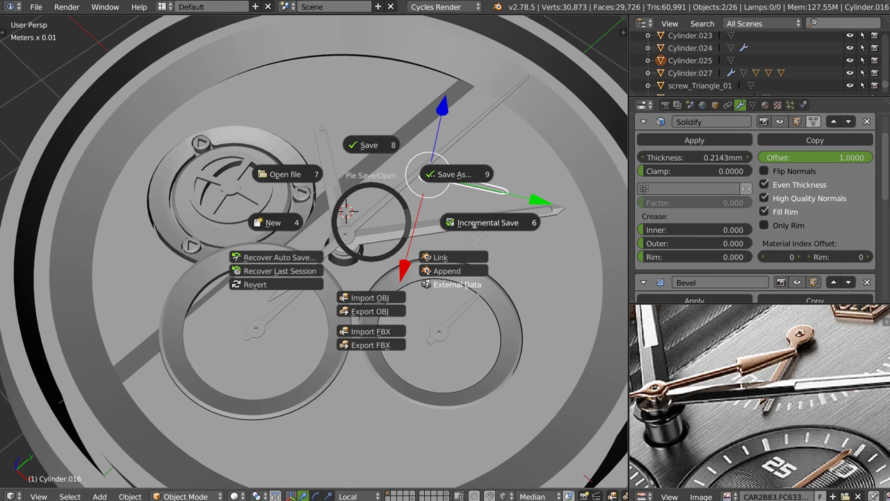
Save an incremented copy of the file and zoom the reference photo toward the tourbillon
left_click(474, 224)
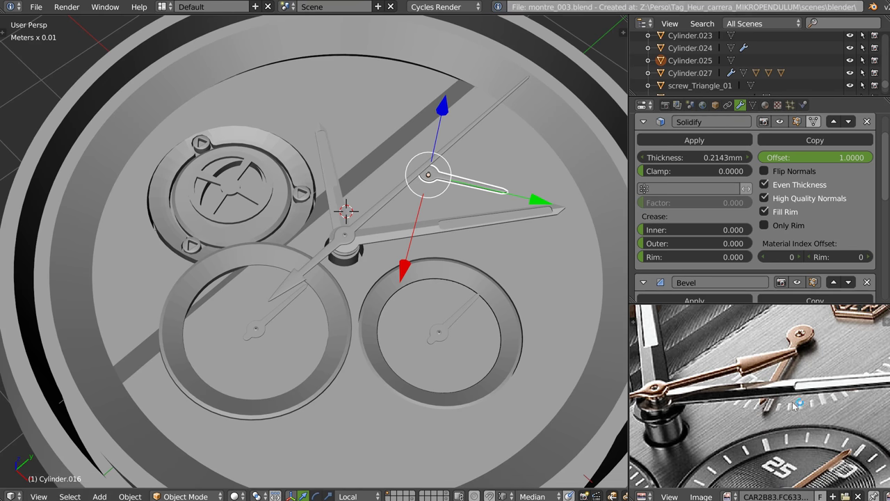
scroll(799, 404, "down", 3)
scroll(754, 412, "up", 2)
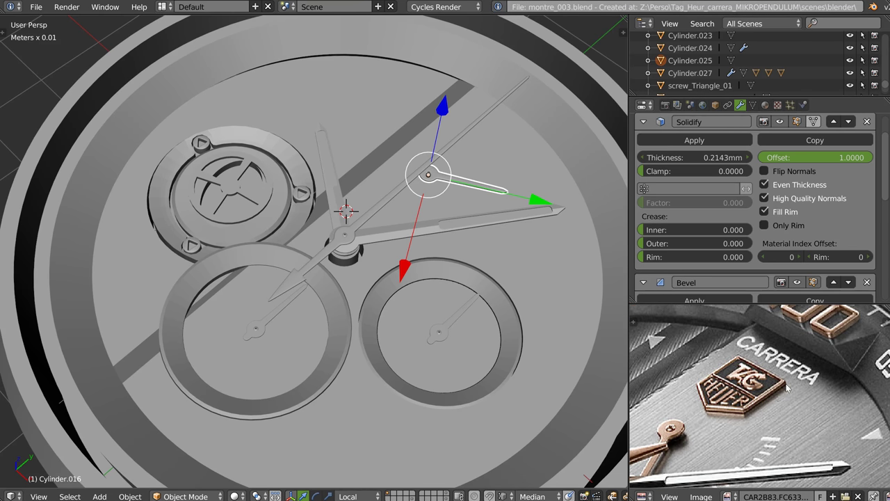
middle_click_drag(786, 387, 767, 423)
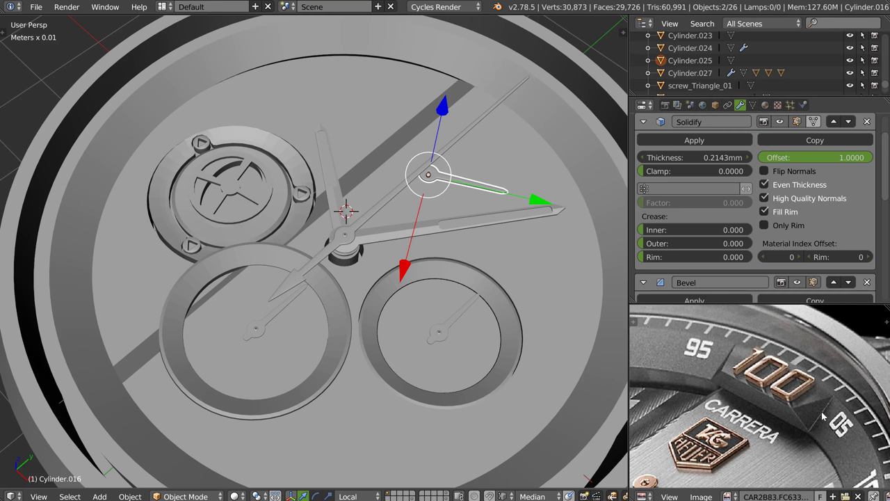
scroll(818, 421, "down", 3)
scroll(765, 396, "up", 2)
scroll(755, 388, "up", 1)
scroll(754, 388, "up", 1)
scroll(758, 390, "up", 1)
scroll(765, 393, "up", 1)
scroll(795, 403, "up", 1)
Centre the rose-gold bridge in the reference photo and angle the 3D view on the case
middle_click_drag(795, 403, 742, 433)
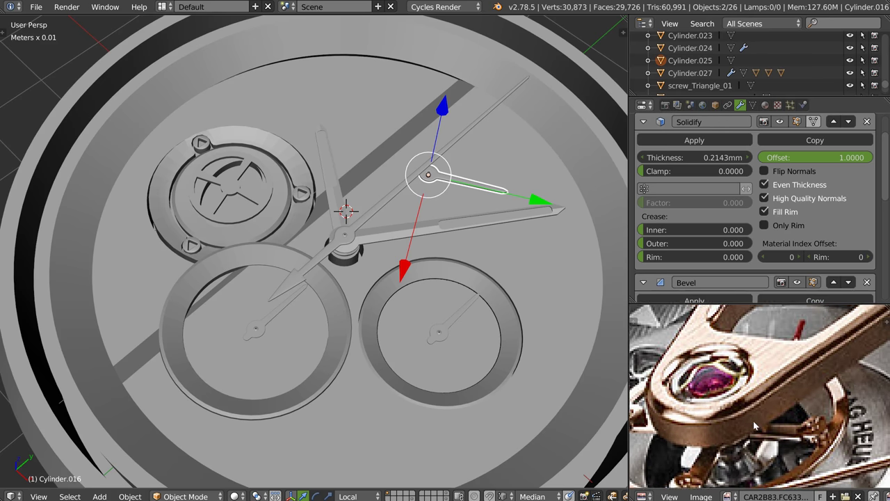
scroll(769, 418, "down", 4)
scroll(779, 407, "up", 1)
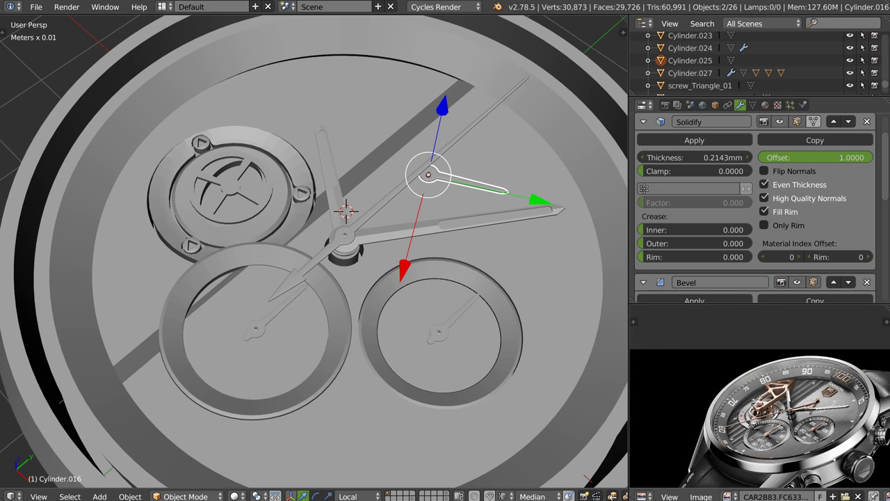
scroll(789, 397, "up", 1)
scroll(800, 389, "up", 1)
scroll(799, 388, "down", 3)
scroll(793, 386, "up", 2)
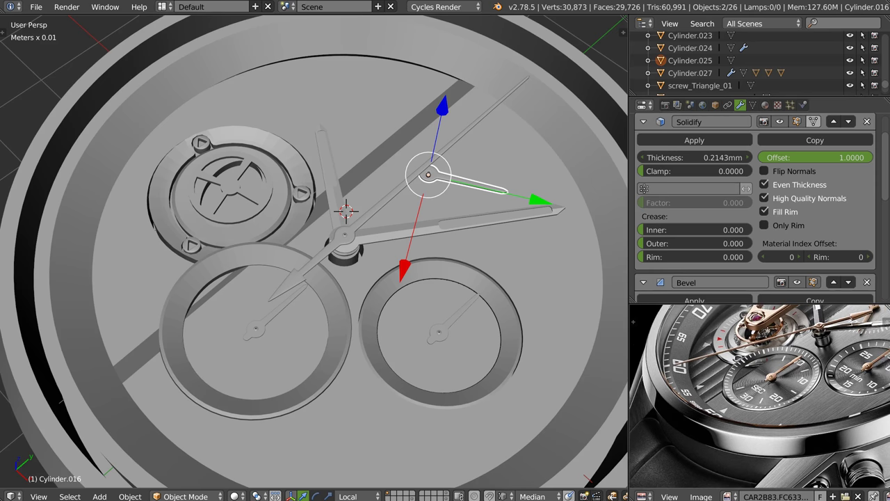
scroll(786, 382, "down", 3)
scroll(781, 380, "up", 1)
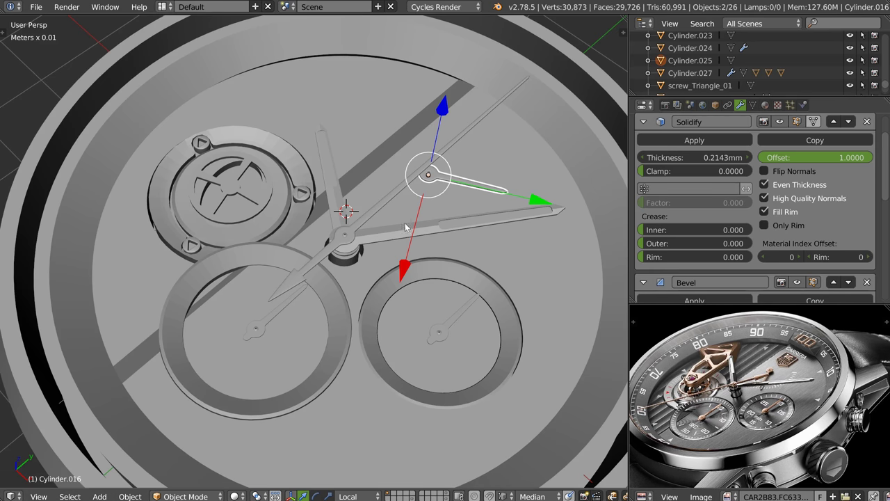
scroll(406, 226, "down", 3)
middle_click_drag(395, 247, 319, 282)
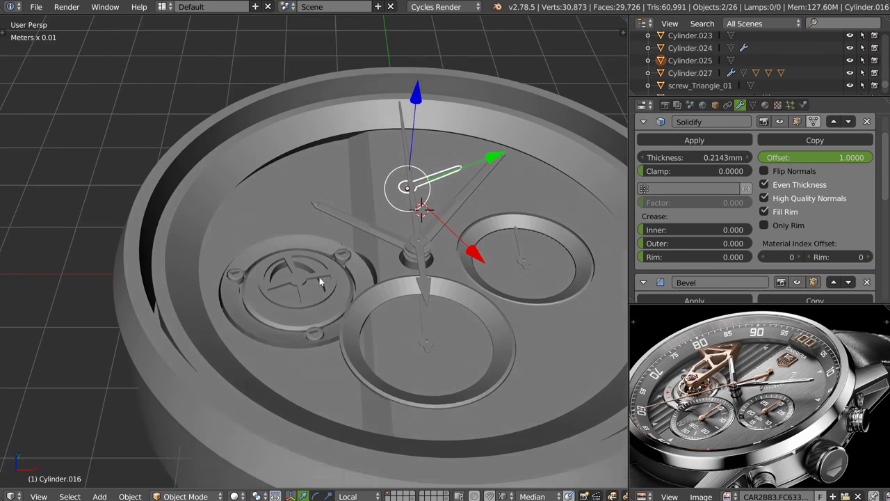
scroll(319, 277, "up", 2)
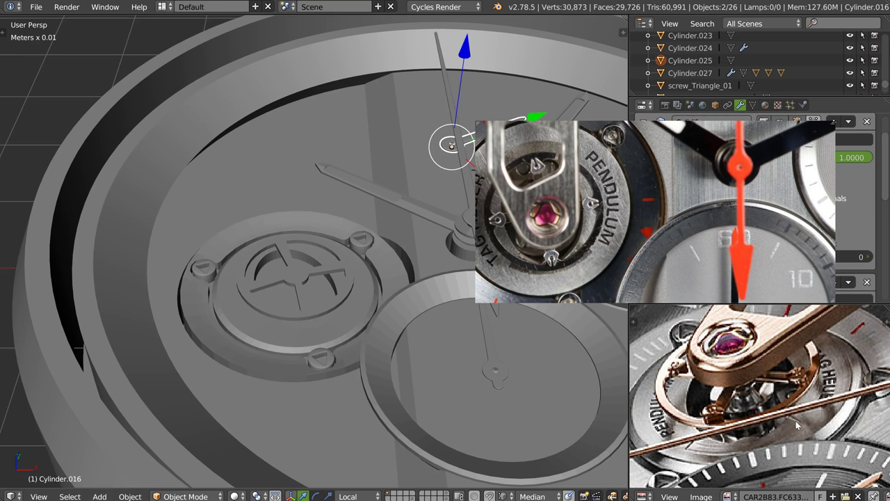
Line the reference photo up with the tourbillon, then isolate the ring base Cylinder.010 in Local View
left_click_drag(537, 272, 709, 211)
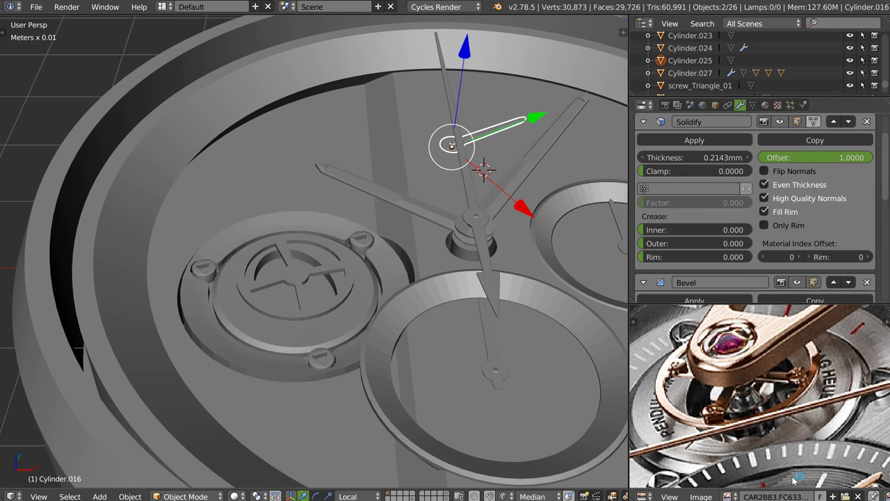
mouse_move(783, 440)
middle_mouse_down()
mouse_move(789, 362)
mouse_move(801, 423)
middle_mouse_up()
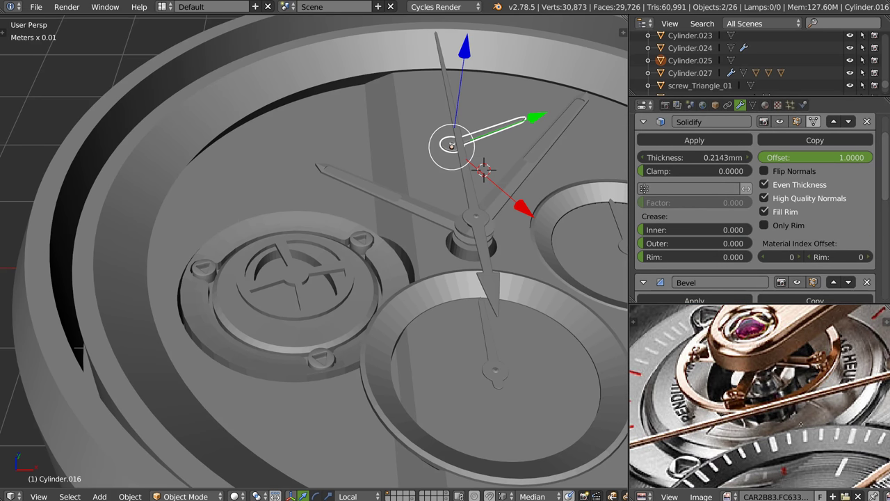
scroll(801, 424, "up", 1)
scroll(789, 425, "up", 1)
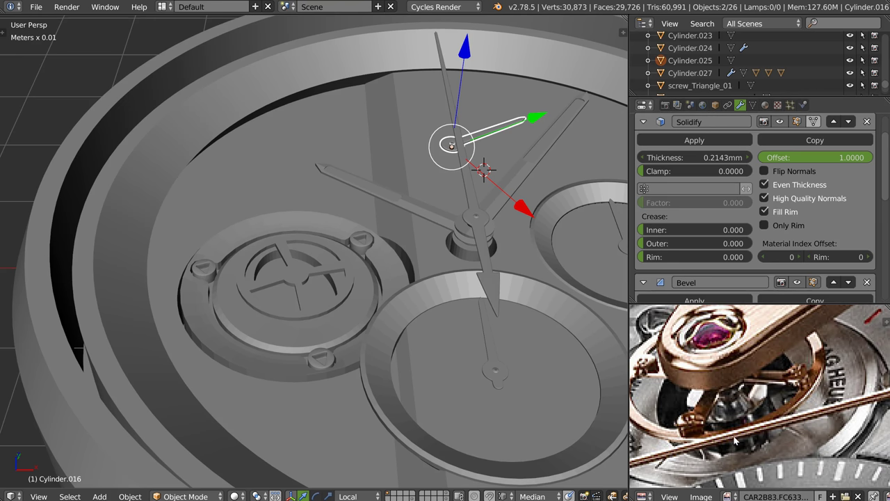
scroll(736, 440, "down", 2)
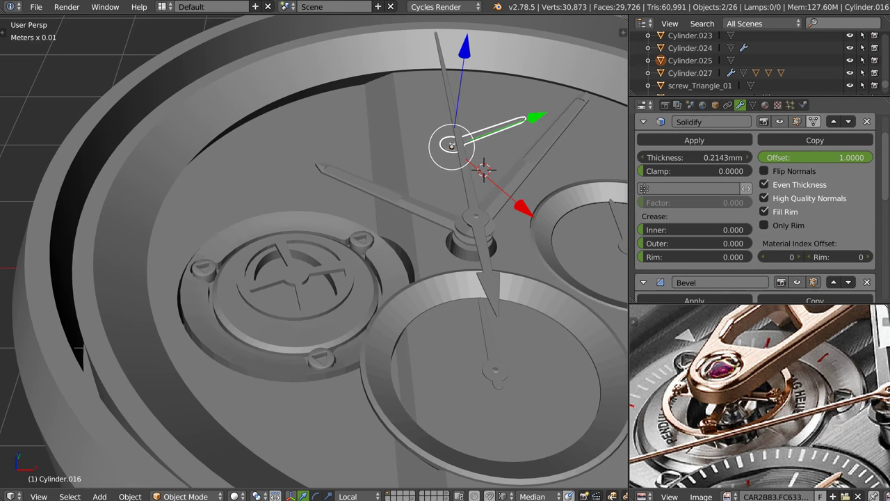
middle_click_drag(426, 261, 315, 317)
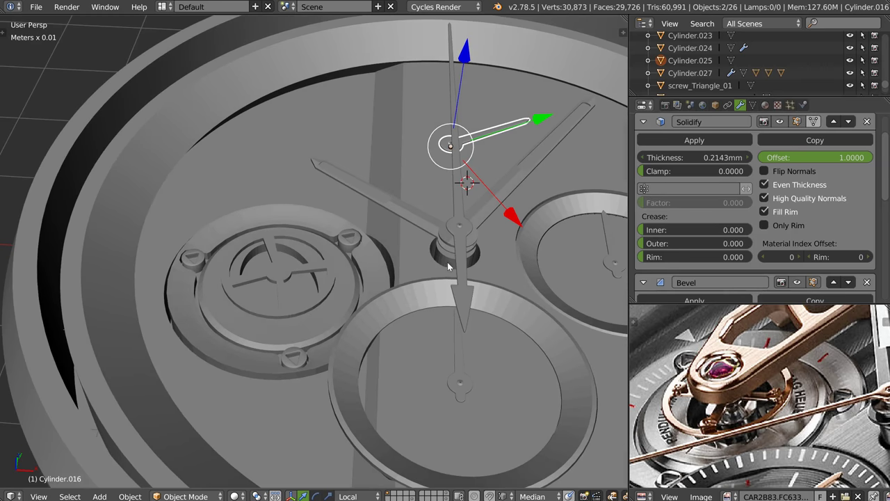
right_click(315, 314)
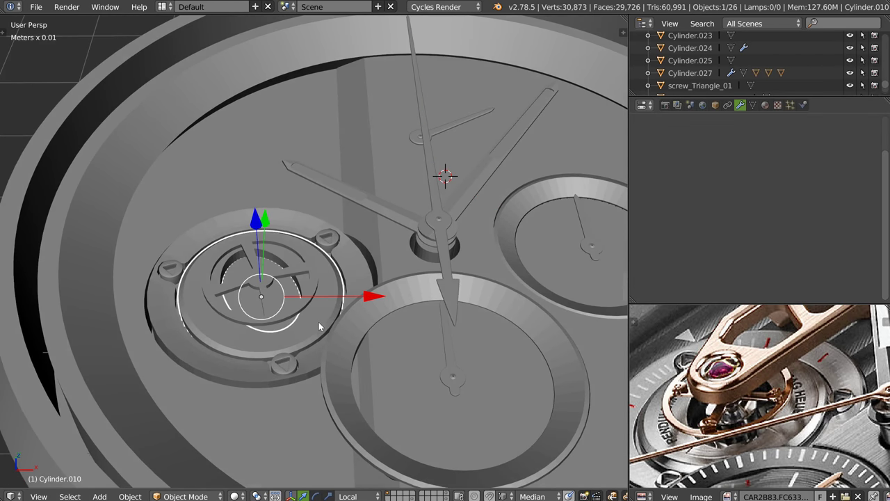
key("KP_Divide")
In Edit Mode, dissolve Cylinder.010's inner wall and bottom faces into one face
key("Tab")
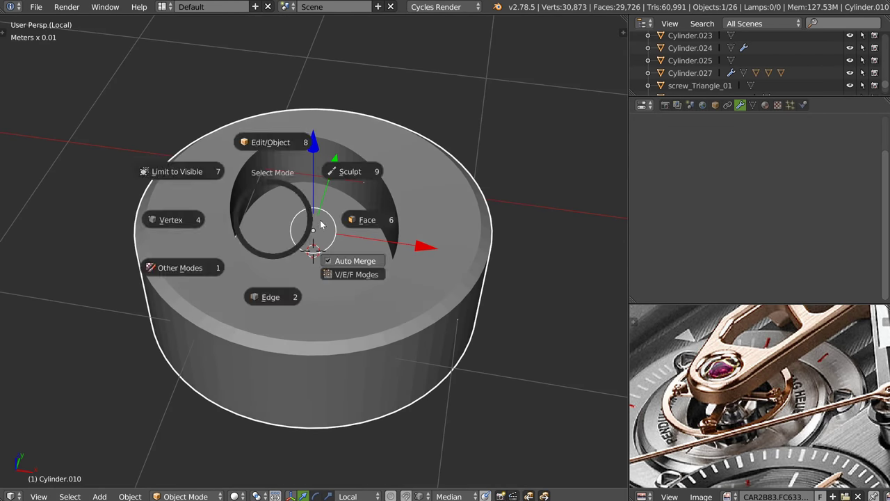
left_click(303, 200)
key("ctrl+l")
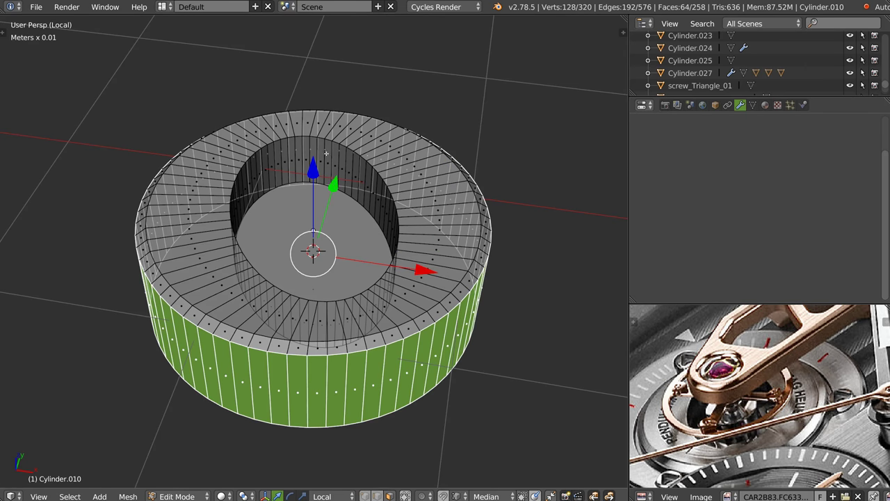
right_click(325, 153, "alt")
right_click(283, 249, "shift")
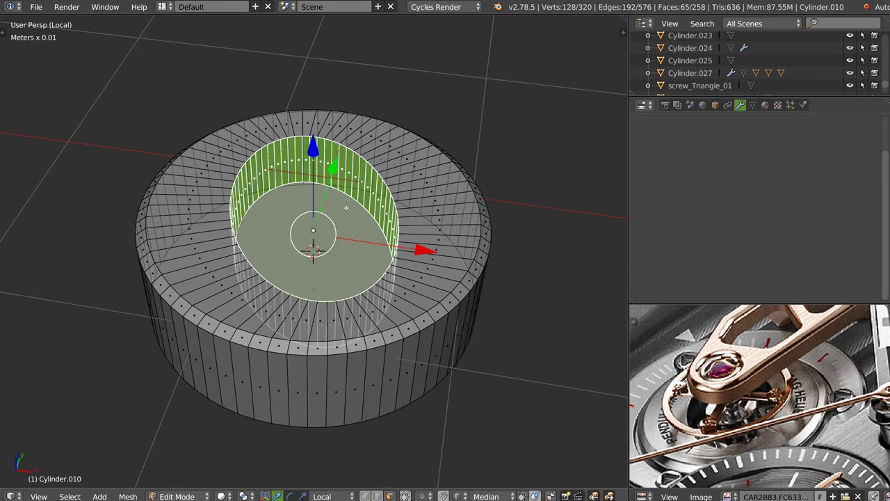
key("ctrl+x")
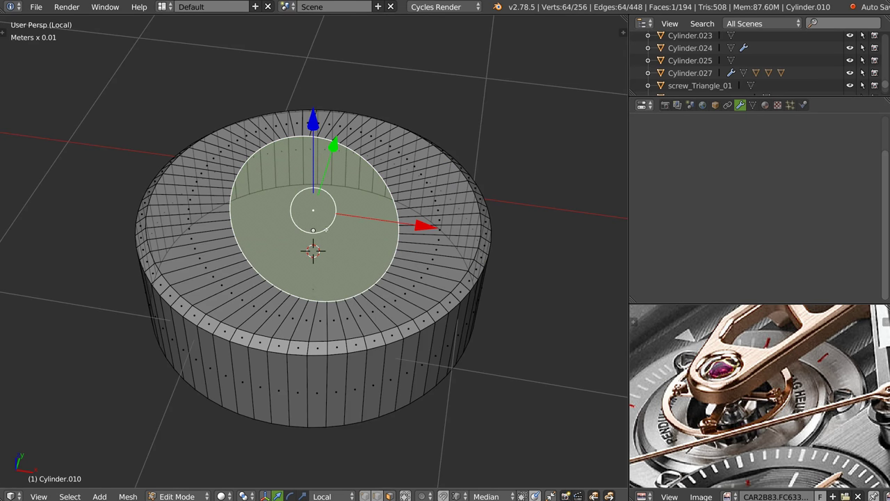
key("w")
key("Escape")
Grow to the top ring, dissolve it flat, and return to Object Mode in the full scene
key("ctrl+KP_Add")
key("ctrl+x")
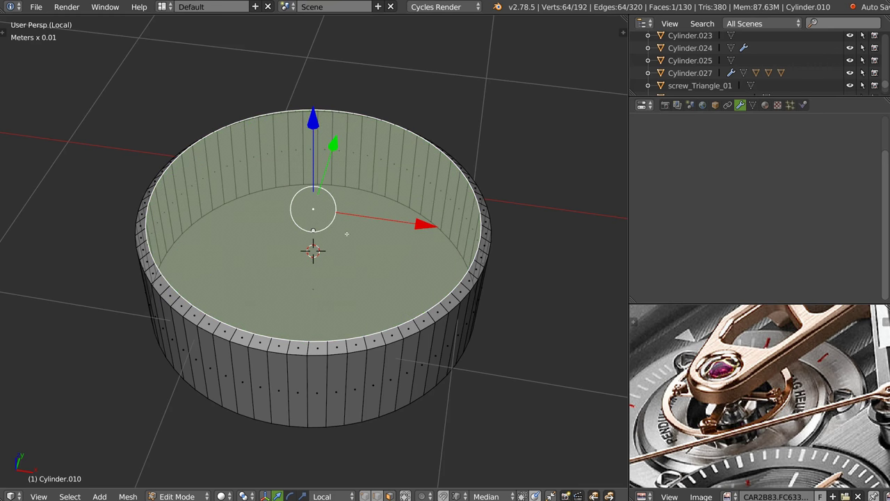
key("Tab")
key("KP_Divide")
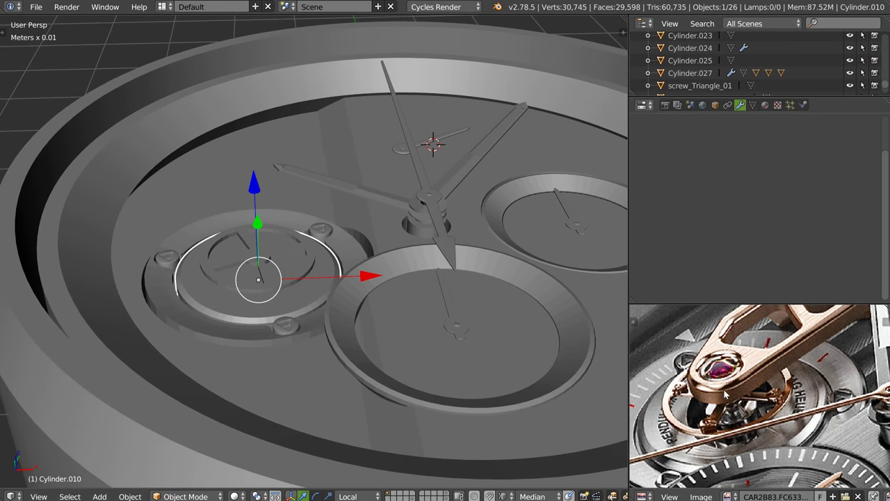
Select the spoked wheel Cylinder.013, zoom in from Top Ortho over the reference photo, and enter Edit Mode
scroll(741, 407, "up", 2)
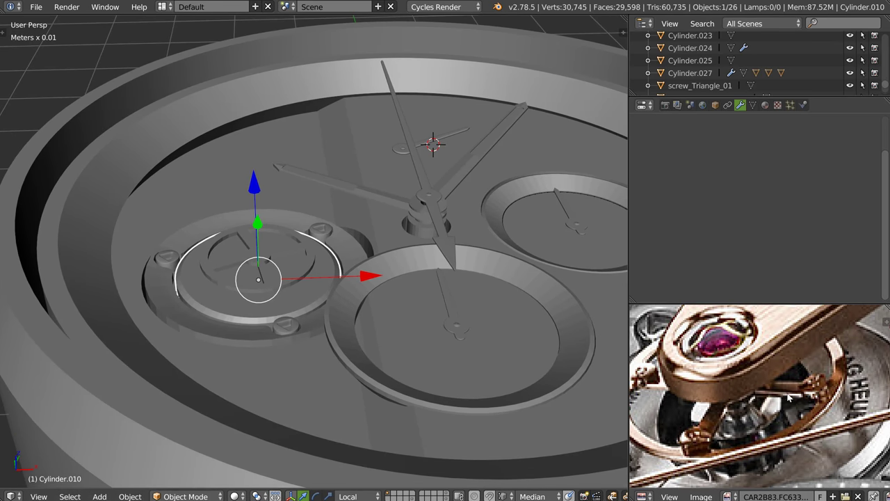
scroll(748, 400, "up", 1)
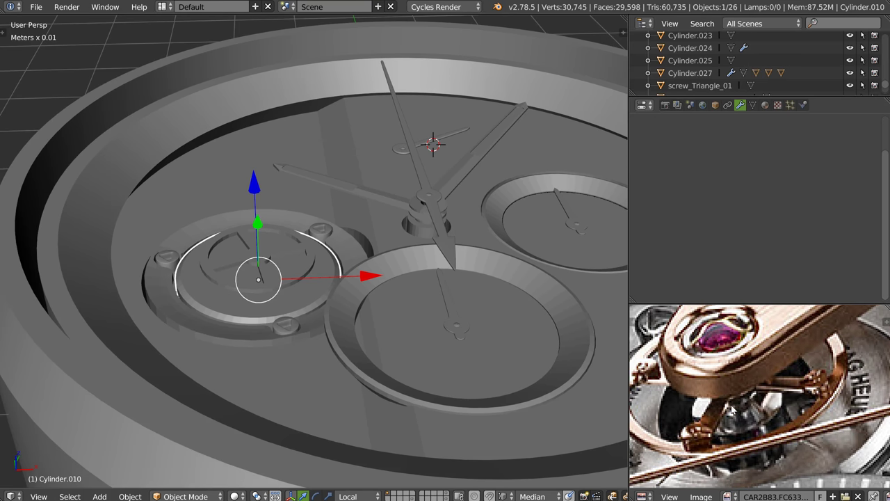
middle_click_drag(327, 252, 293, 282)
right_click(308, 255)
key("KP_7")
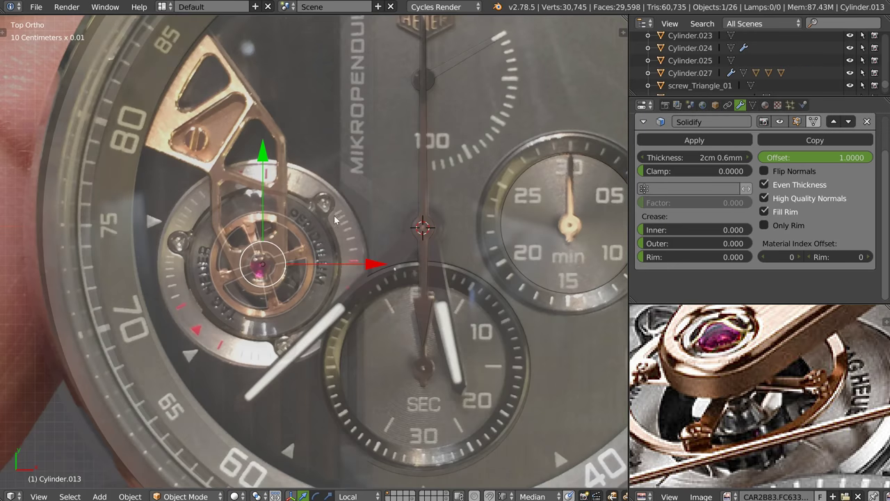
scroll(301, 238, "up", 1)
scroll(301, 238, "up", 1)
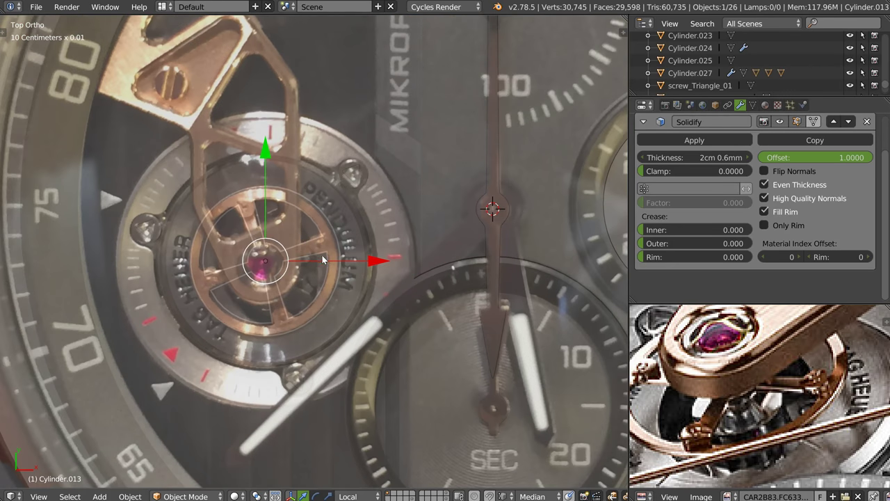
scroll(324, 212, "up", 2)
scroll(325, 208, "up", 1)
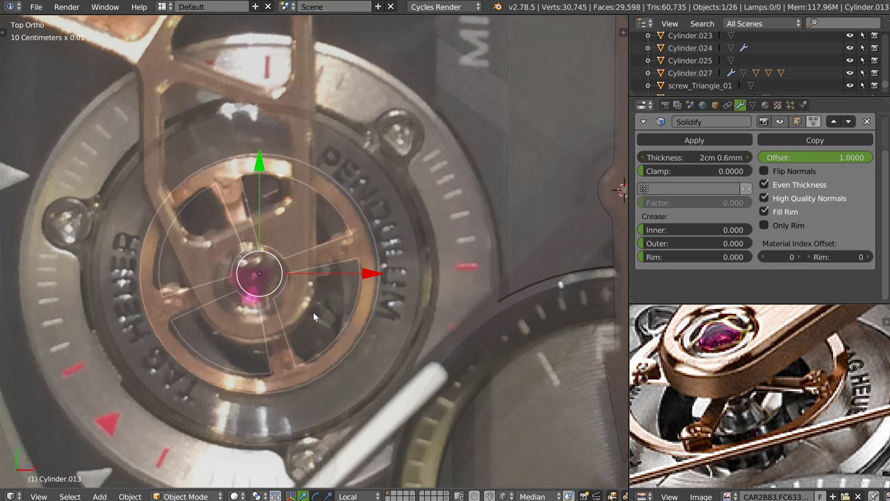
key("Tab")
Select the wheel's outer rim loop and trial-scale it against the photo, leaving it unchanged
key("a")
middle_click_drag(313, 314, 346, 301)
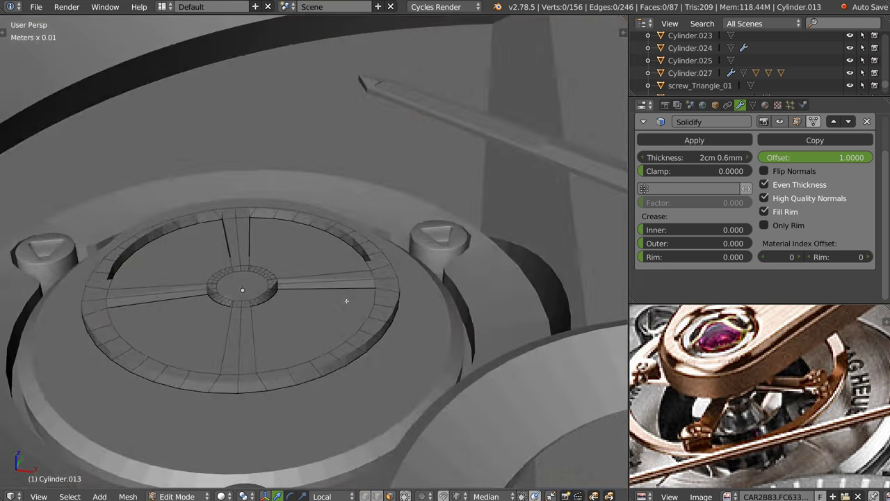
right_click(356, 338, "alt")
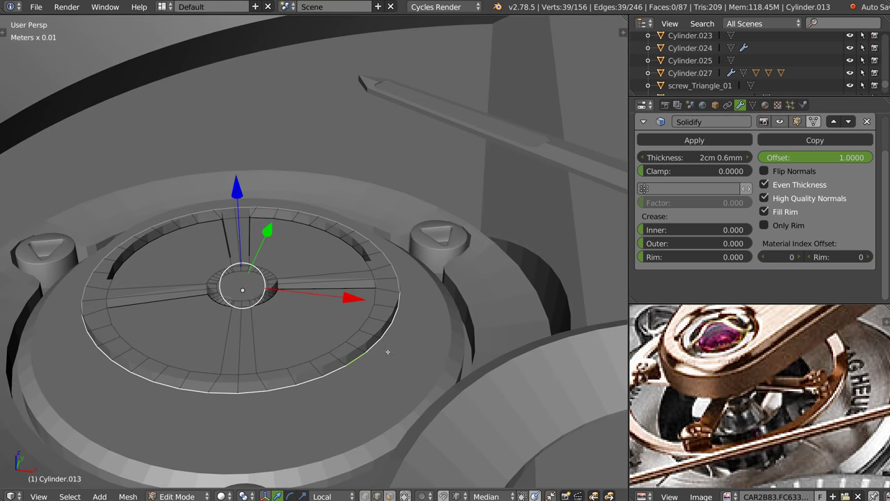
key("KP_7")
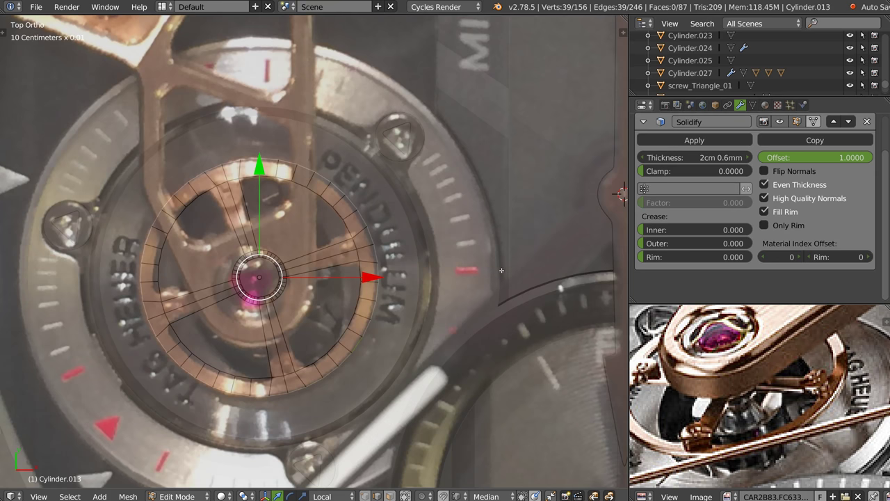
key("s")
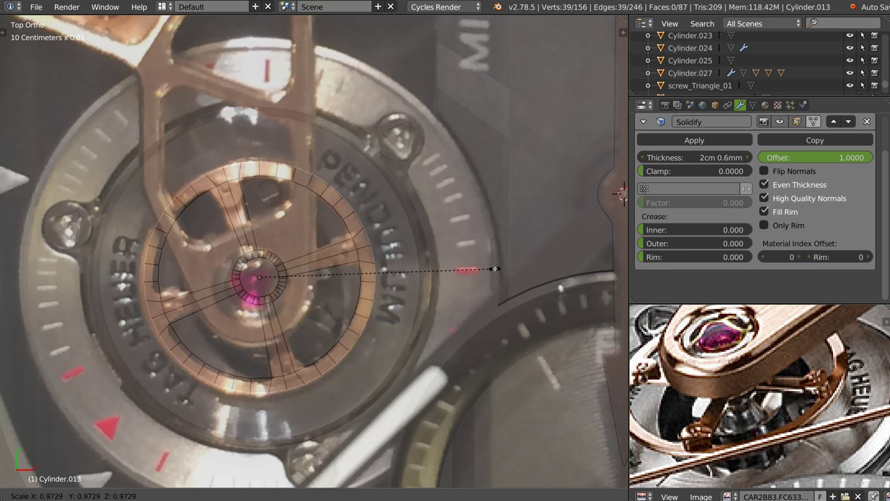
left_click(494, 268)
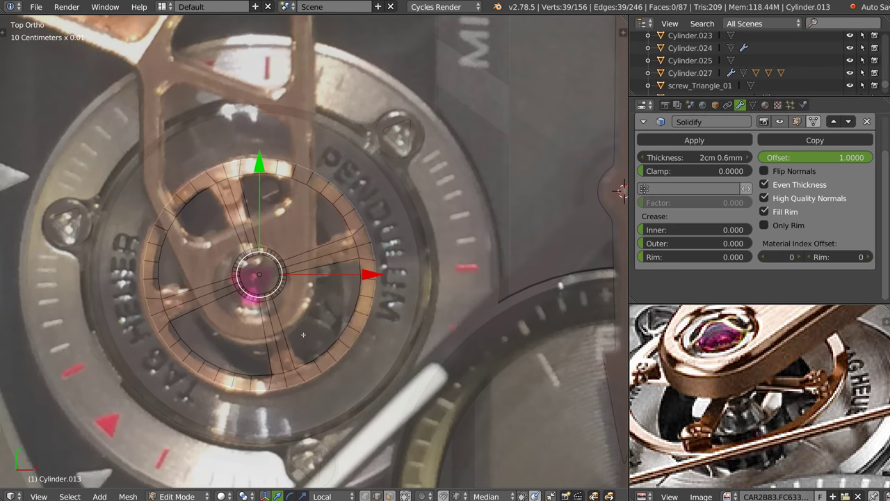
Select the spoke edges near the rim and scale them down to shorten the spokes
right_click(355, 239)
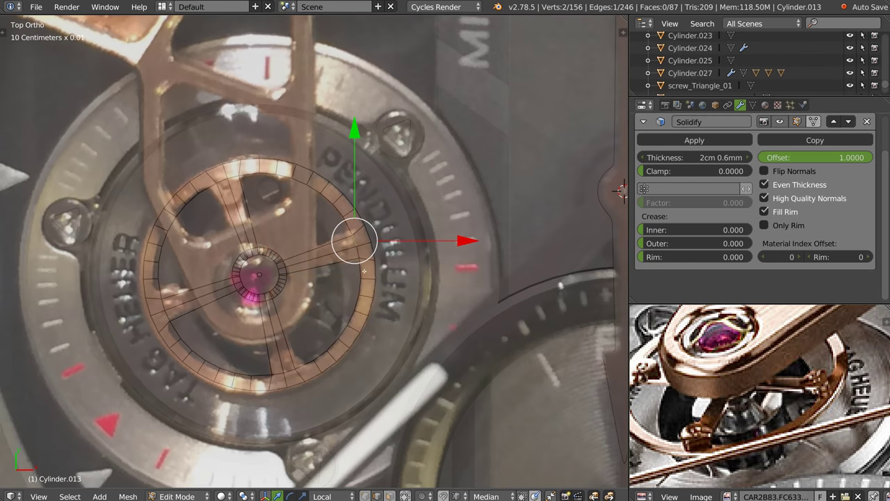
right_click(291, 367, "shift")
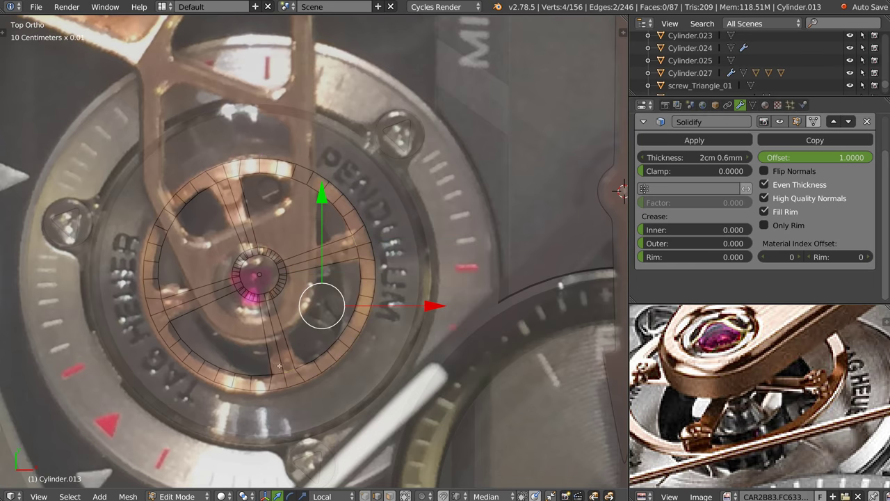
right_click(359, 240, "shift")
right_click(363, 241, "shift")
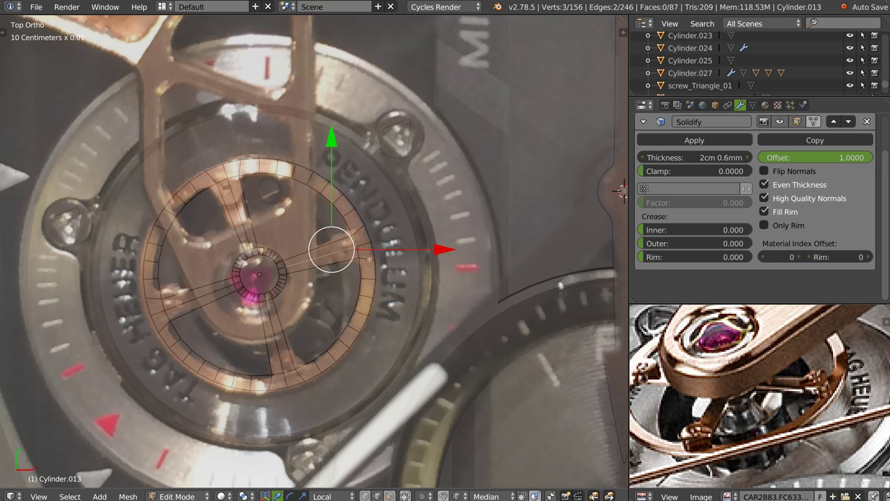
right_click(366, 270, "shift")
right_click(355, 241)
scroll(368, 240, "up", 2)
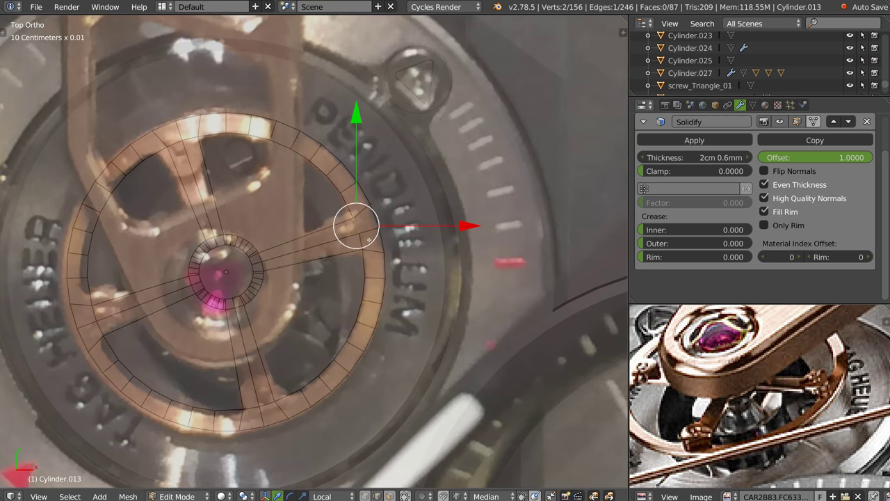
right_click(361, 246, "shift")
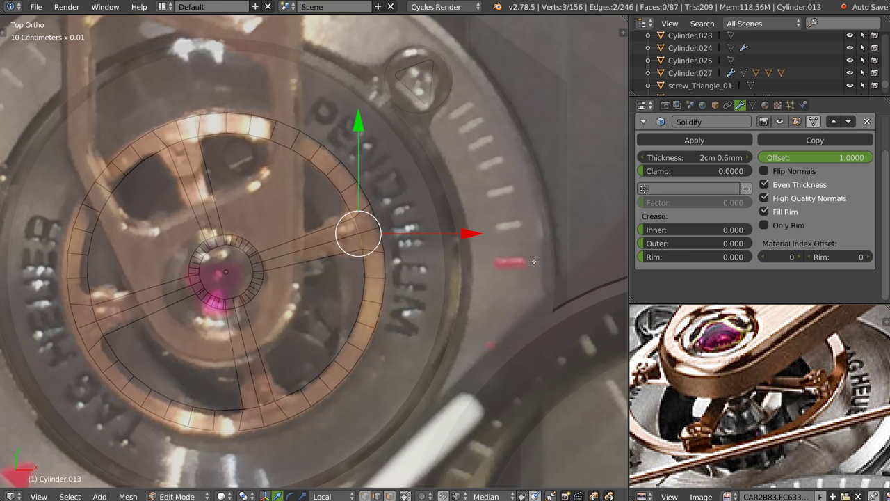
key("s")
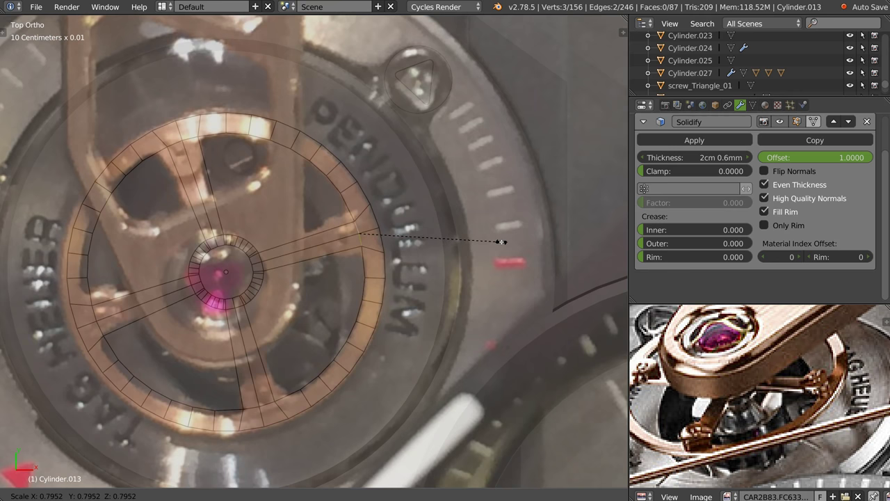
left_click(501, 241)
Adjust the edges where the upper and lower-left spokes meet the rim
right_click(191, 140)
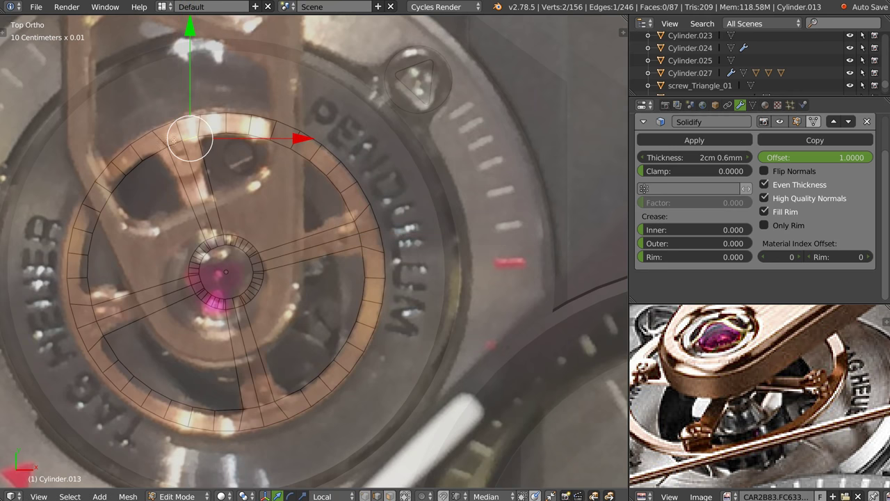
right_click(177, 144, "shift")
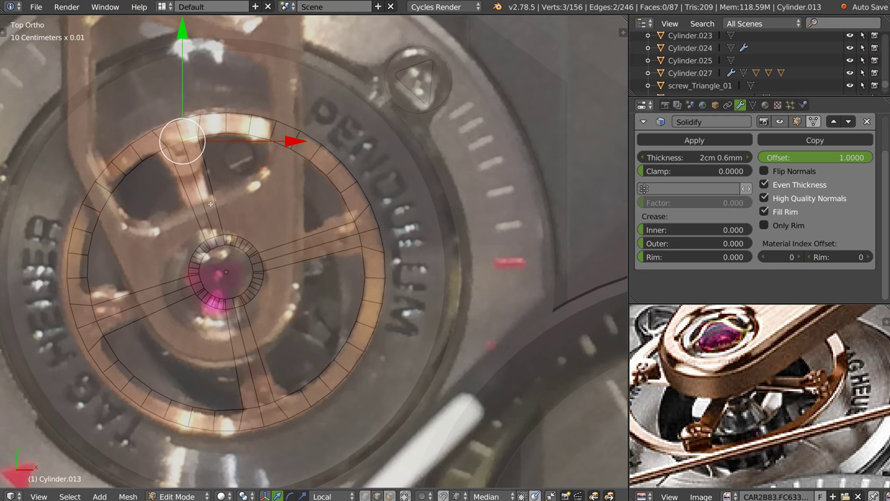
right_click(93, 313)
right_click(98, 328, "shift")
key("ctrl+z")
right_click(260, 406)
right_click(291, 391, "shift")
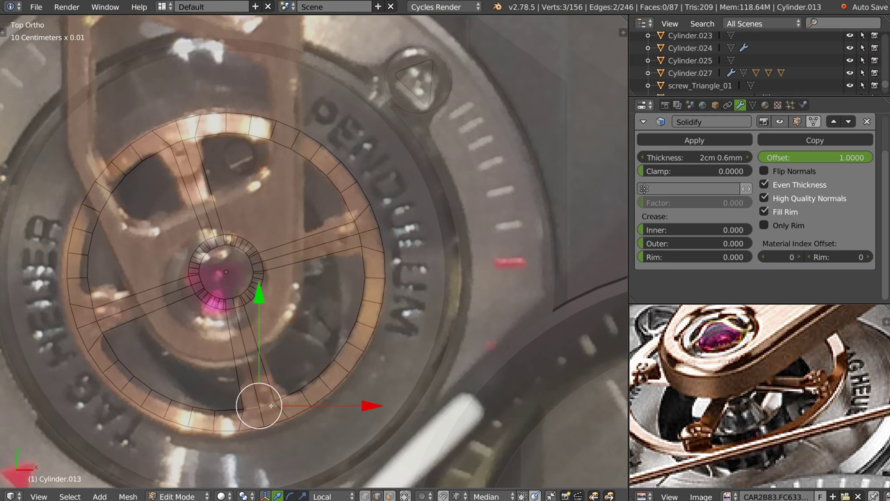
scroll(281, 285, "up", 2)
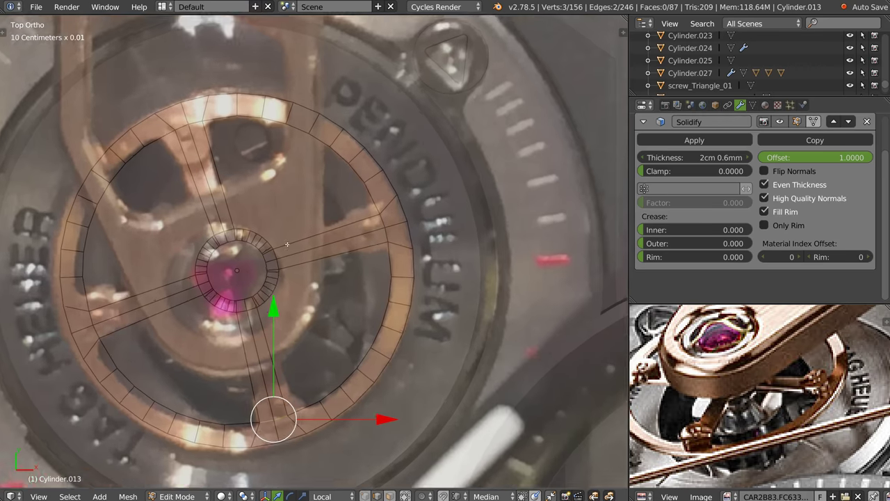
scroll(282, 278, "up", 2)
Select the edges of the central hub ring around the jewel
right_click(286, 271)
right_click(287, 272, "shift")
right_click(267, 311, "shift")
right_click(229, 316, "shift")
right_click(195, 301, "shift")
right_click(186, 269, "shift")
right_click(232, 211, "shift")
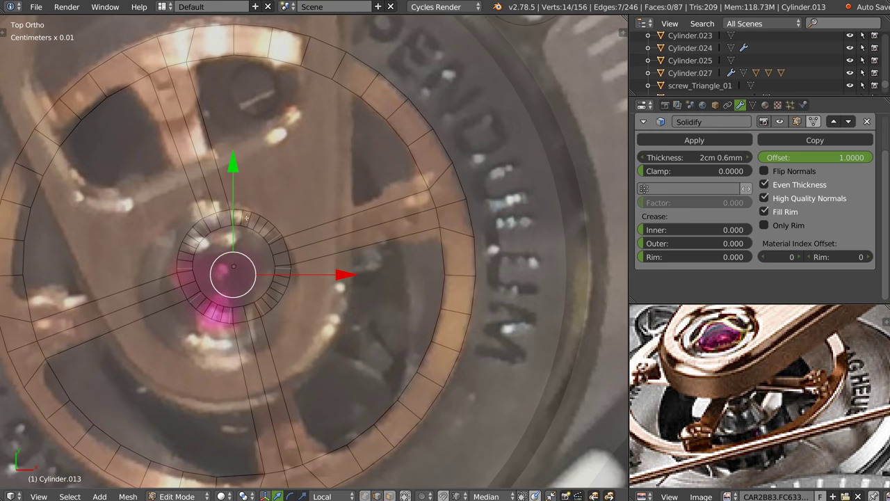
Add one more hub edge and delete the sixteen selected hub vertices
scroll(310, 226, "up", 2)
scroll(292, 222, "up", 2)
scroll(271, 219, "up", 1)
right_click(253, 217, "shift")
scroll(252, 218, "down", 3)
scroll(266, 230, "down", 2)
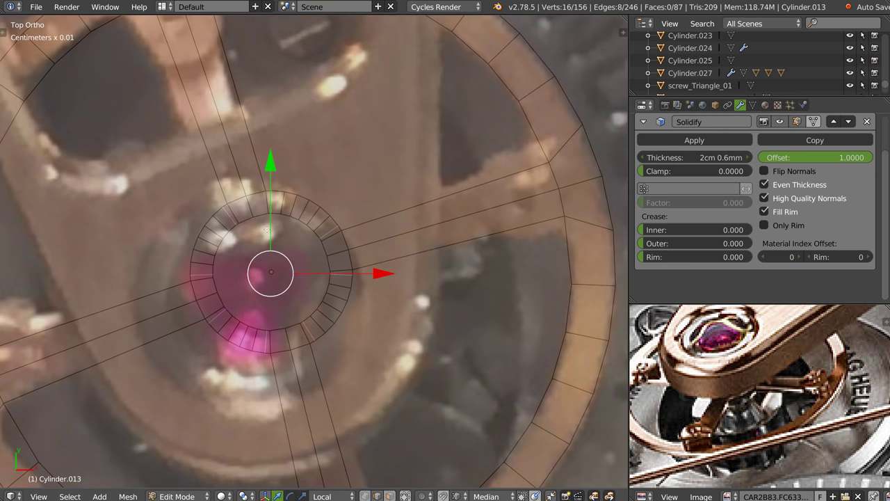
key("x")
left_click(350, 235)
scroll(353, 243, "down", 2)
scroll(355, 248, "down", 1)
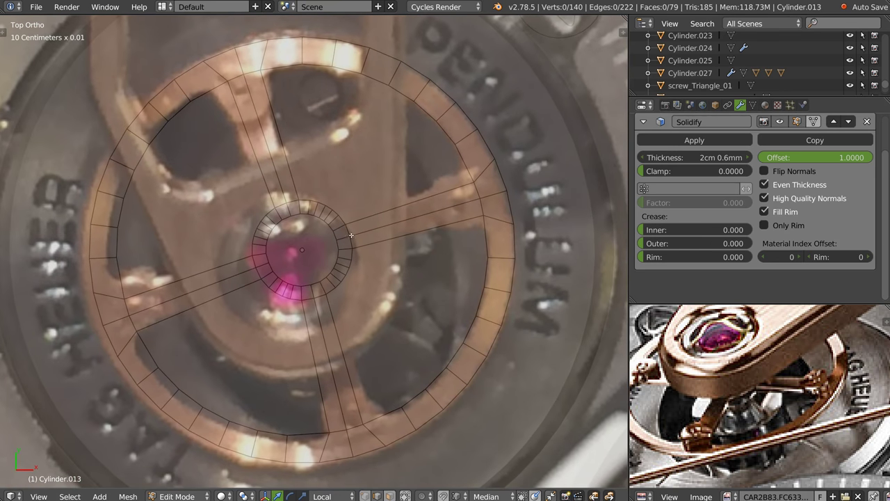
Scale the hub ring up about 1.5 and scale the spoke's inner vertex inward to meet it
key("l")
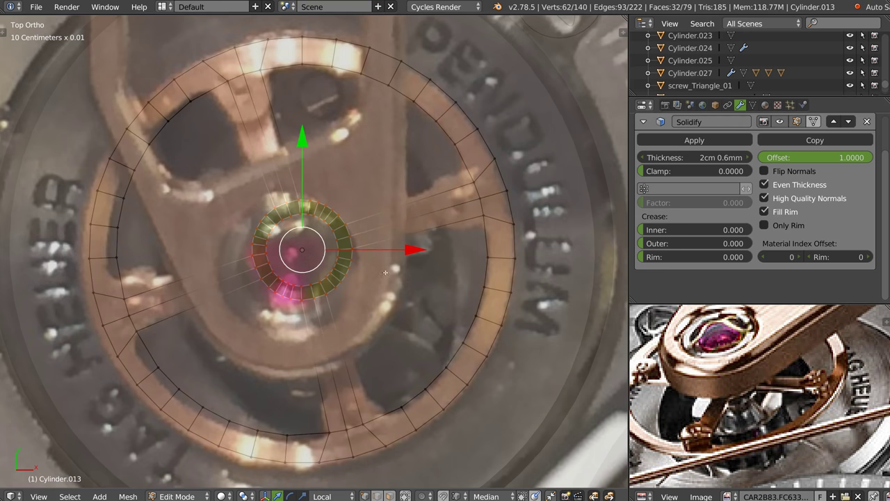
key("s")
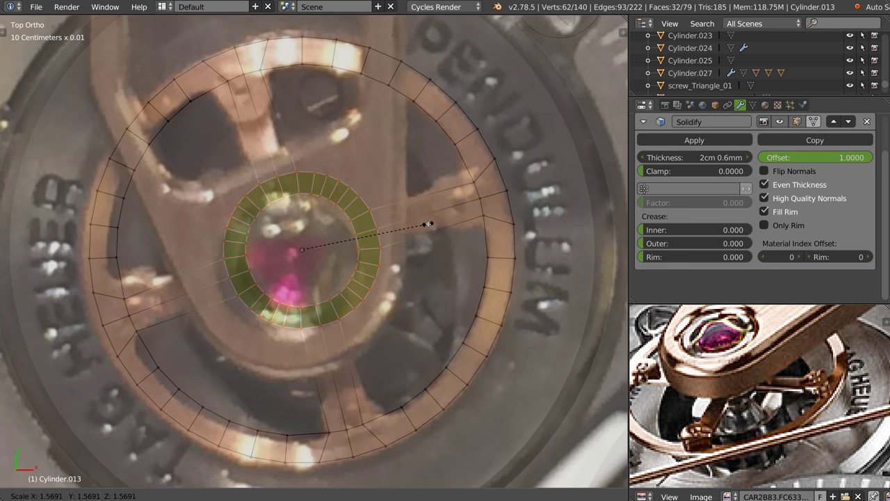
left_click(421, 224)
right_click(371, 208)
left_click(371, 208)
key("shift+s")
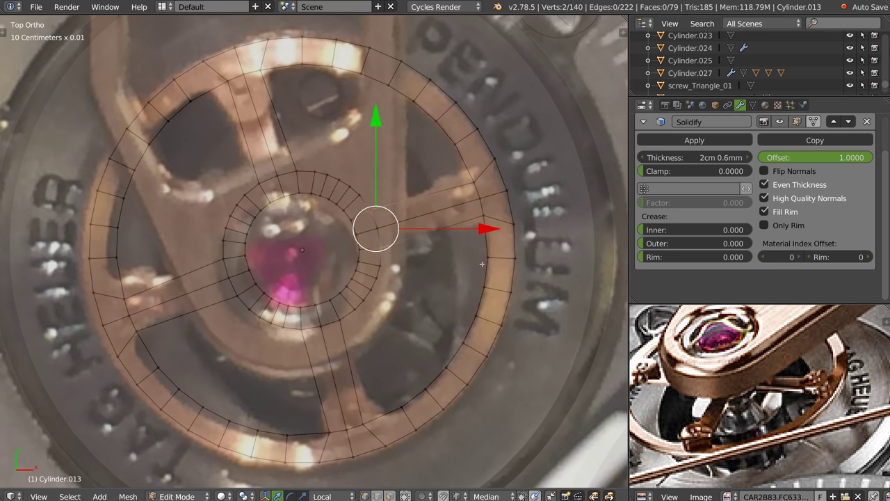
key("s")
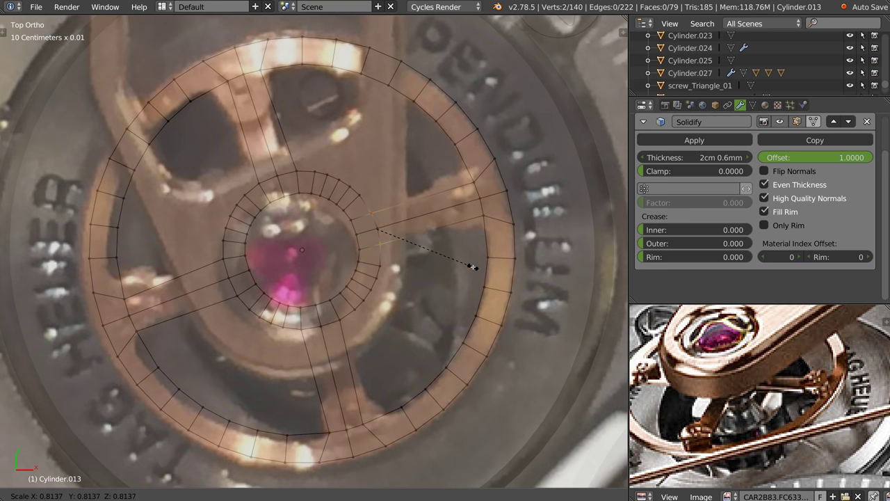
left_click(474, 266)
Select vertices and edges at the top of the hub ring, repositioning the 3D cursor around the hub
right_click(282, 172)
right_click(282, 174, "shift")
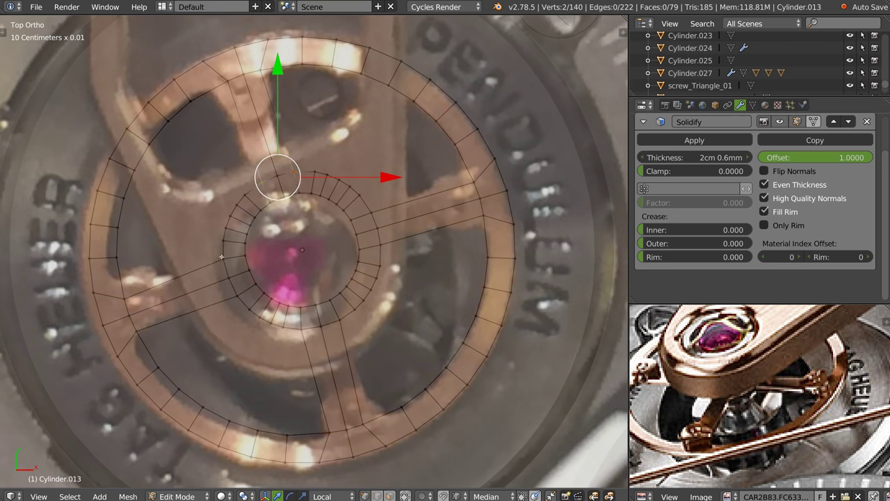
left_click(230, 277)
left_click(298, 327)
left_click(320, 324)
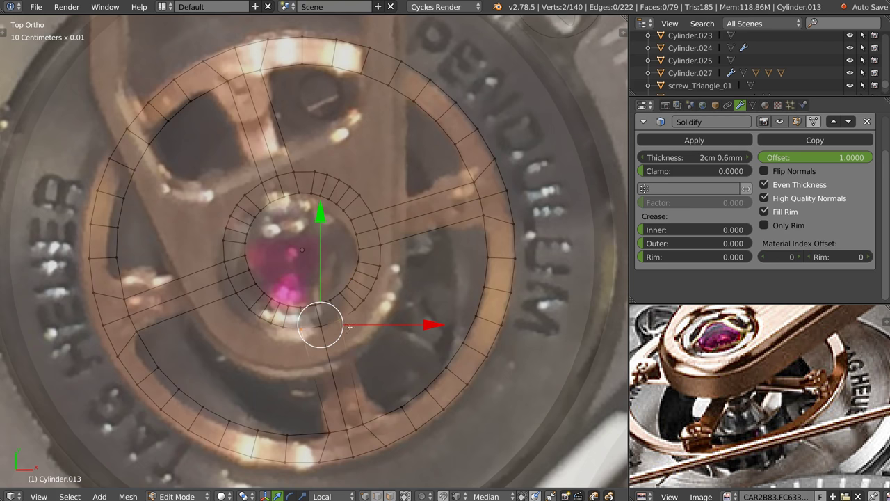
right_click(317, 191)
right_click(354, 201, "shift")
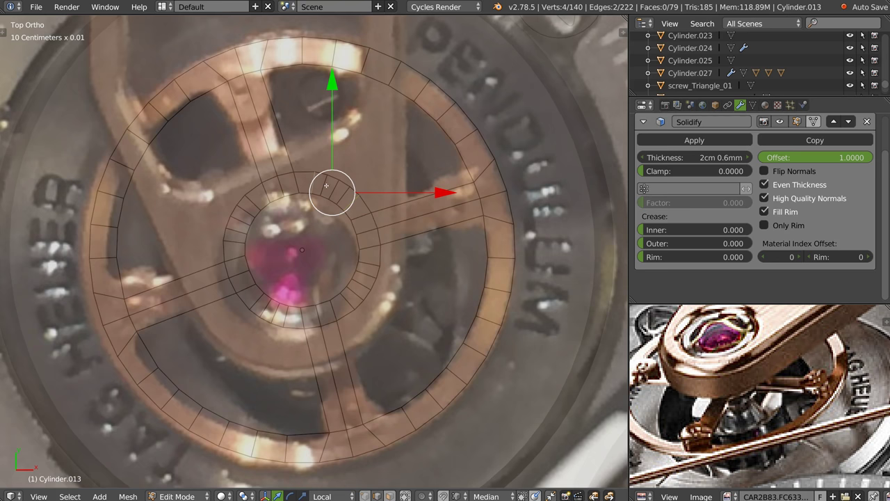
right_click(348, 201, "shift")
right_click(340, 197, "shift")
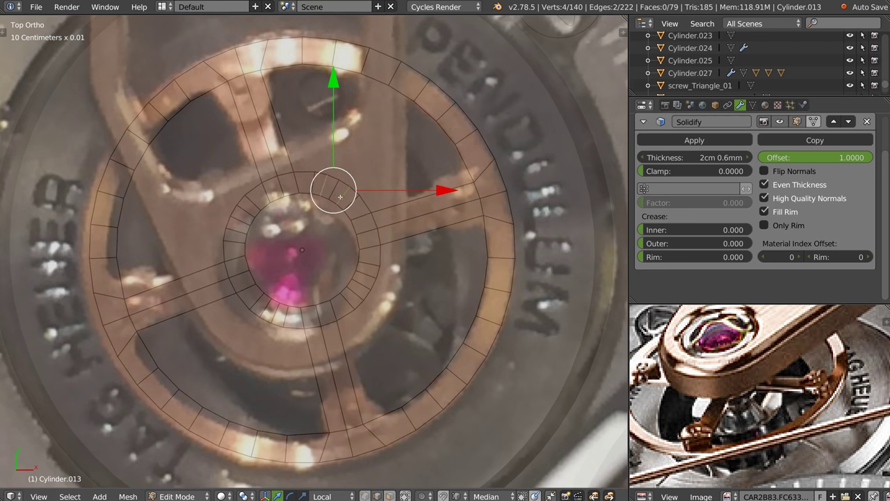
Add further hub ring edges to the selection, undoing two stray picks
right_click(368, 288, "shift")
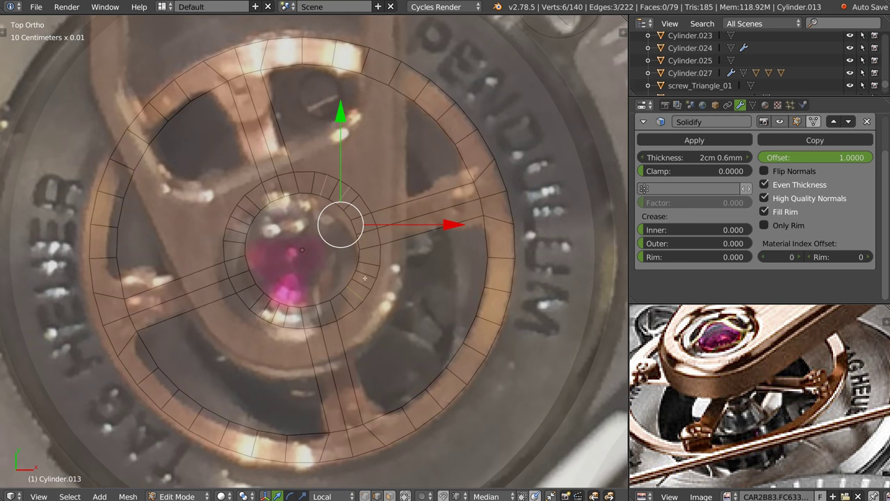
right_click(365, 278, "shift")
right_click(254, 306, "shift")
right_click(271, 326, "shift")
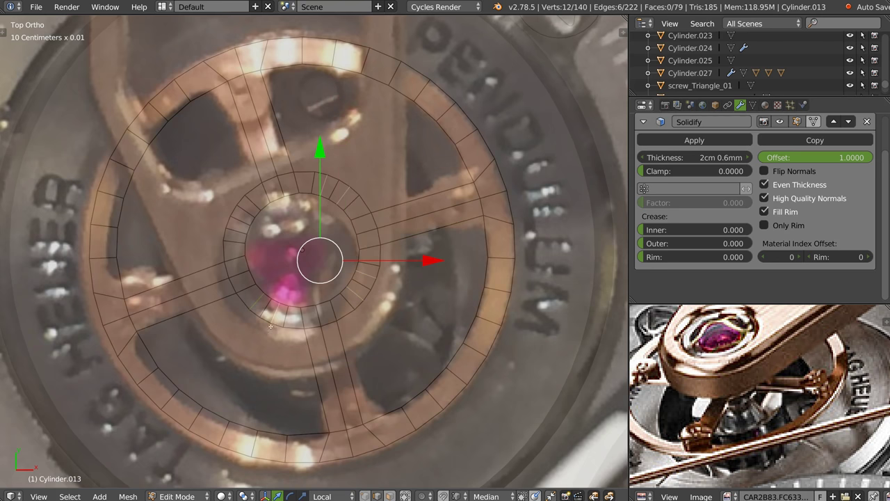
key("ctrl+z")
key("ctrl+z")
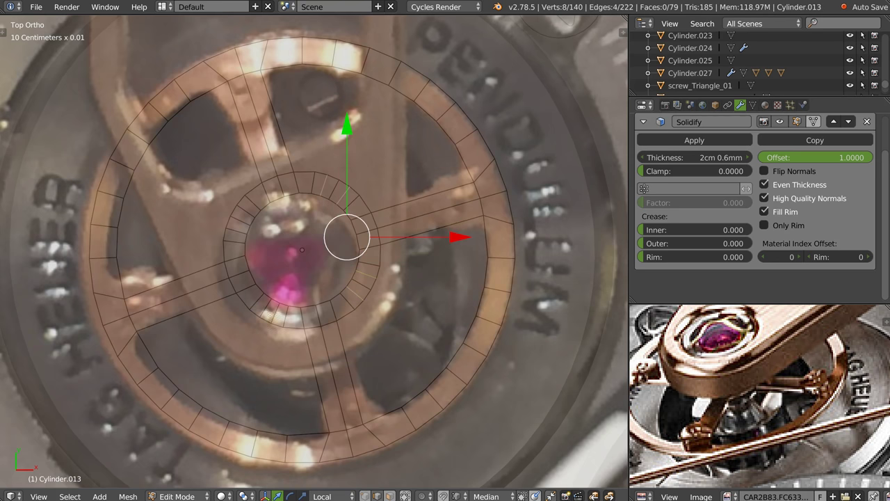
scroll(358, 271, "up", 1)
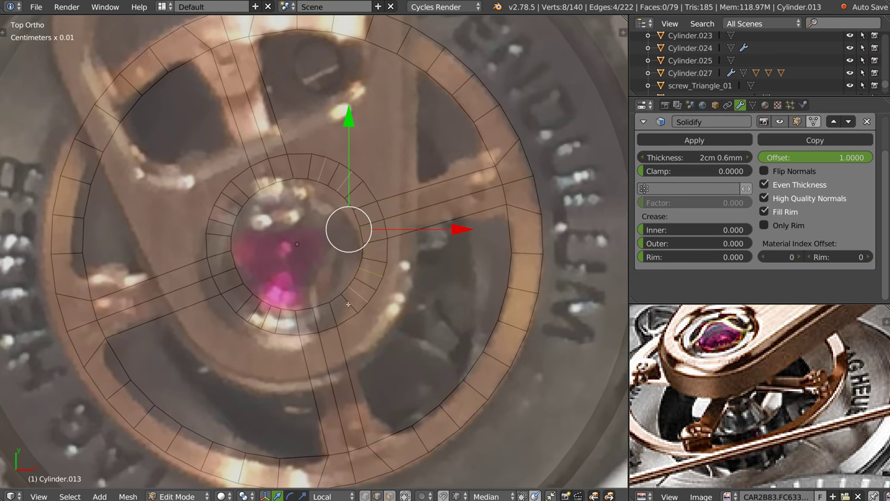
right_click(231, 200, "shift")
right_click(213, 234, "shift")
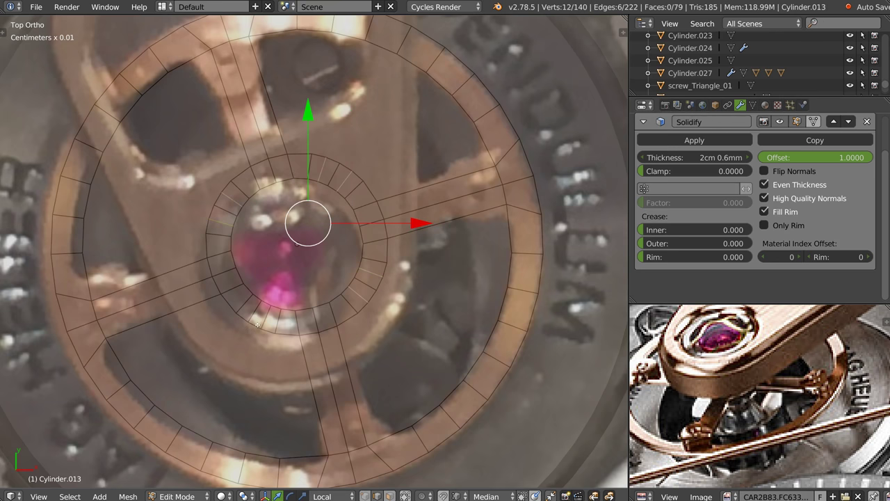
scroll(327, 262, "down", 2)
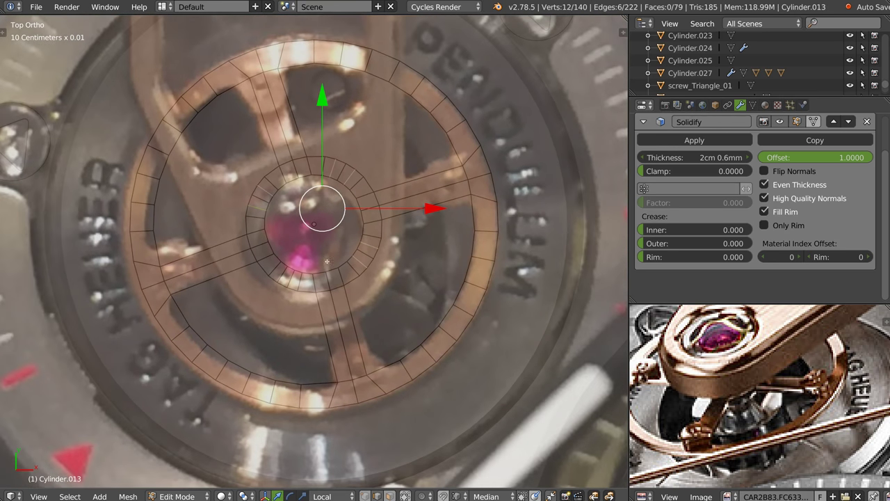
scroll(362, 187, "down", 2)
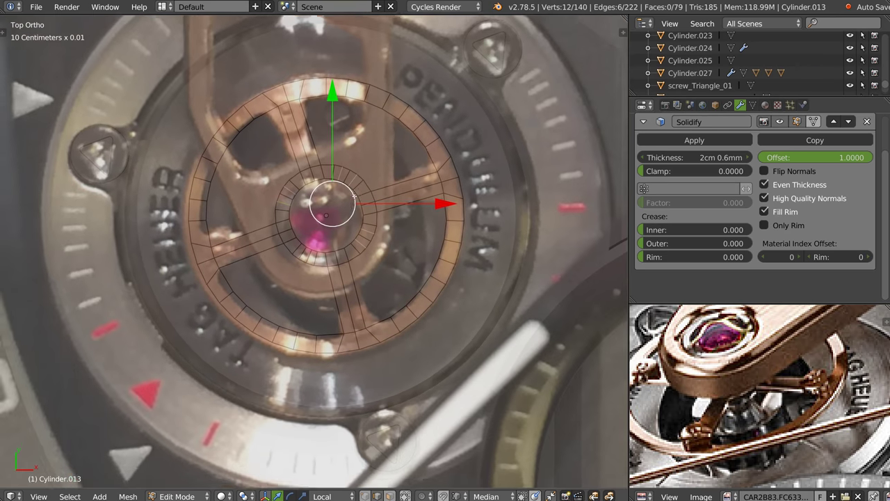
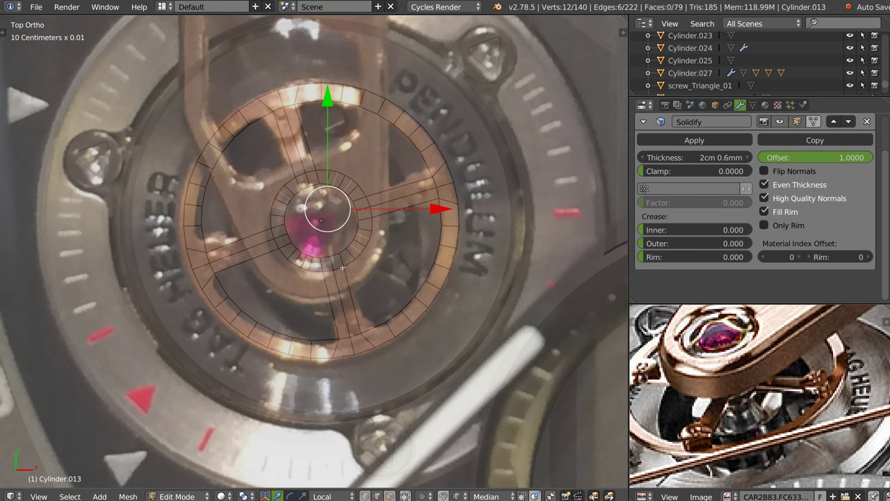
Delete the wheel's centre vertices, rotate it about 18.51° to match the photo, and isolate it in Local View
key("x")
key("Return")
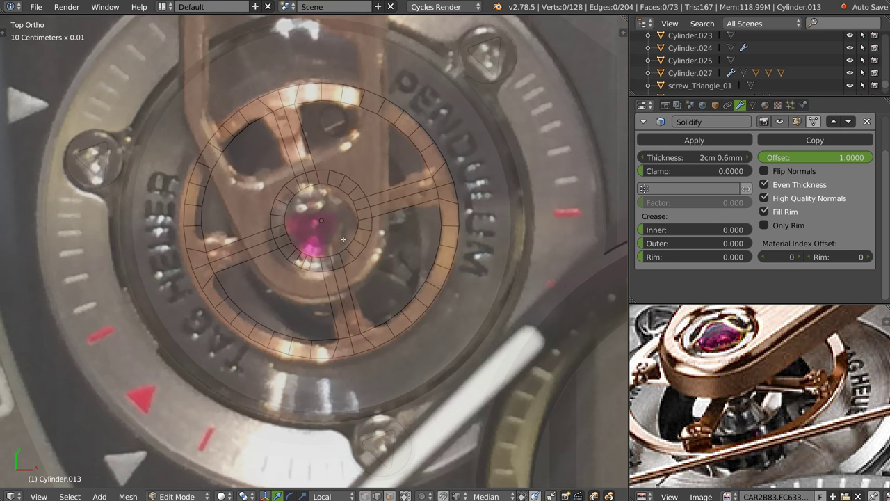
key("Tab")
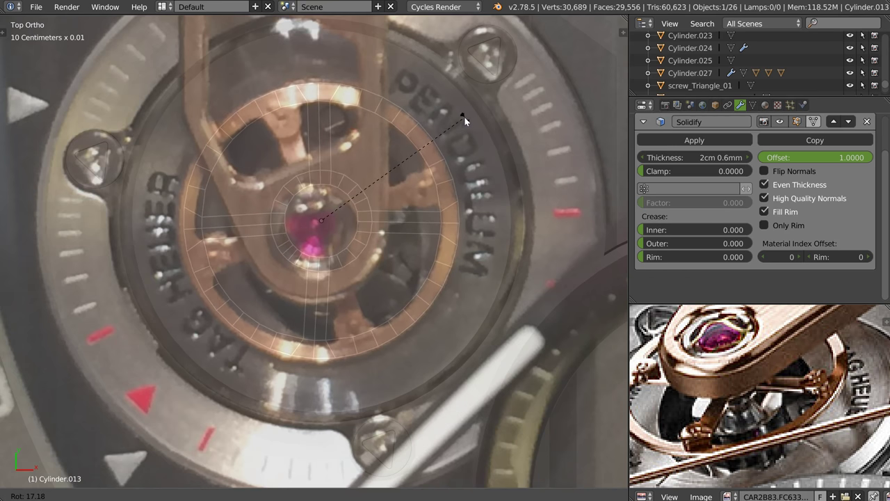
left_click(479, 245)
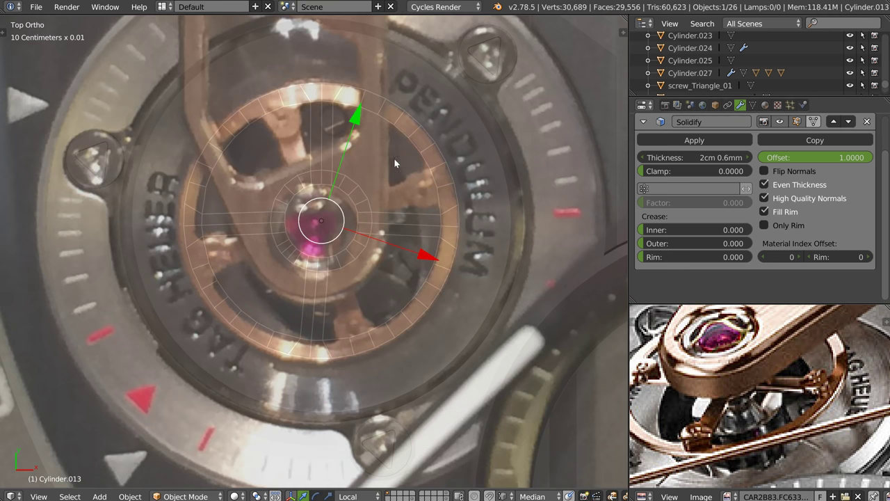
key("KP_Divide")
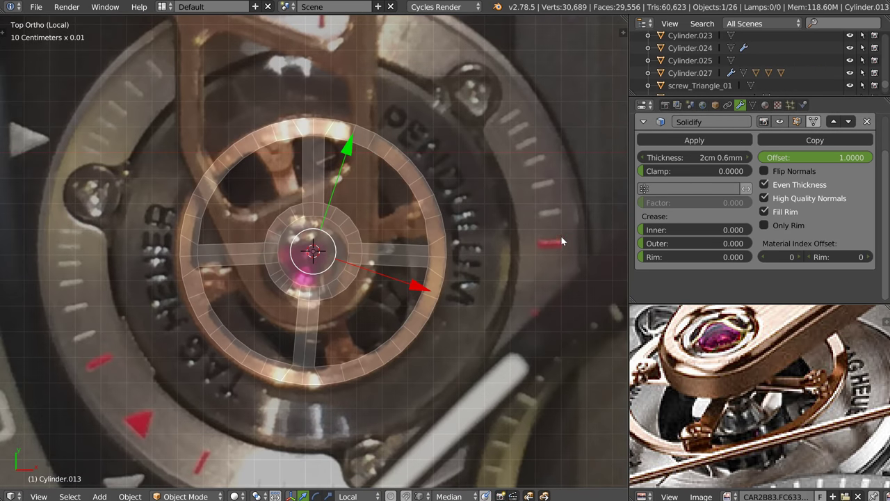
Hide the background reference image in the viewport sidebar
key("n")
left_click(537, 133)
key("n")
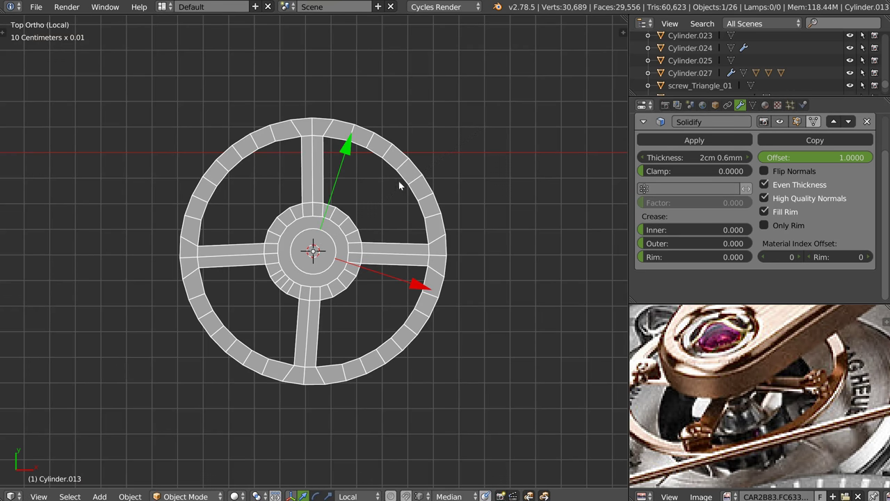
Delete the wheel's central hub face in Edit Mode
key("Tab")
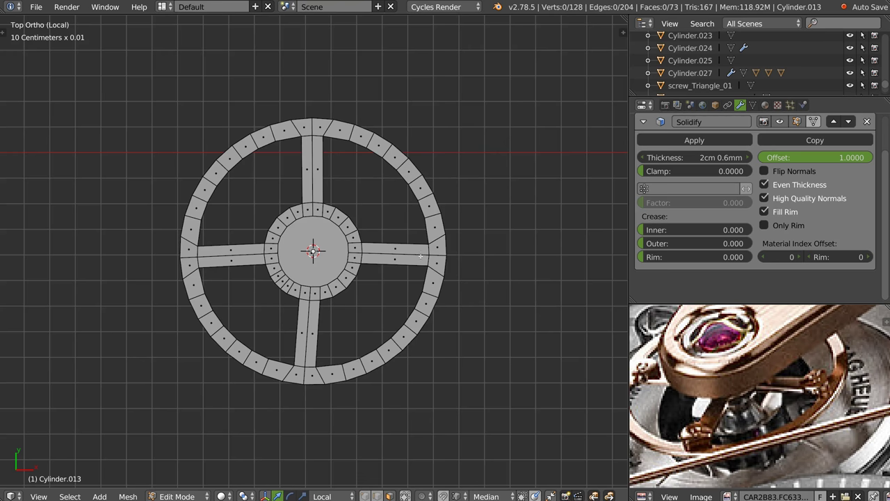
scroll(319, 232, "up", 2)
right_click(335, 242)
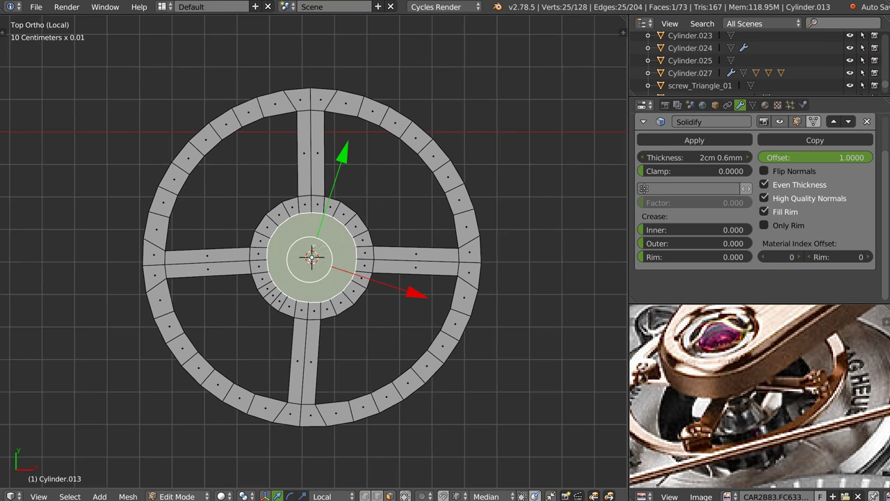
key("x")
left_click(378, 217)
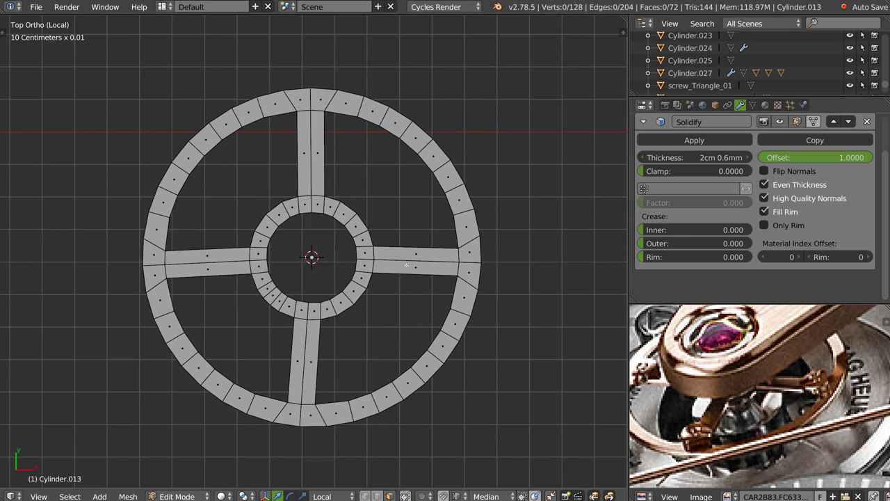
Select every face except the upper spoke and its rim and hub arcs
right_click(360, 251)
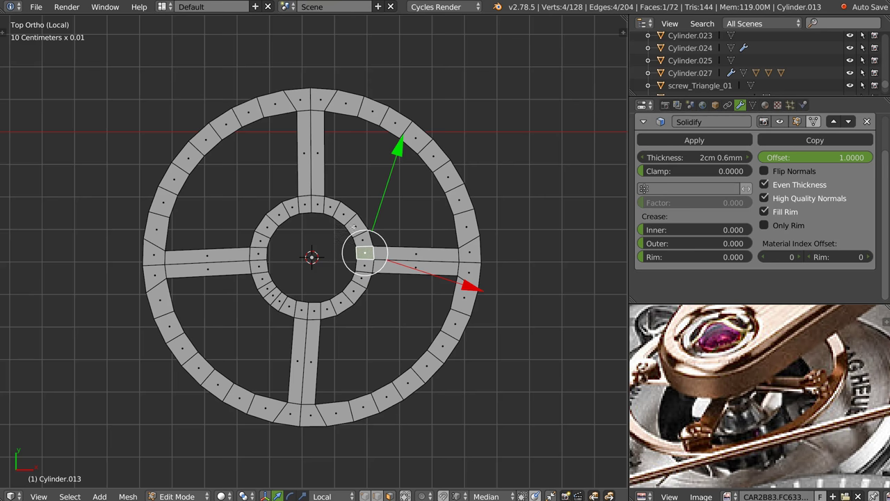
right_click(354, 226)
left_click_drag(487, 173, 548, 212, "ctrl")
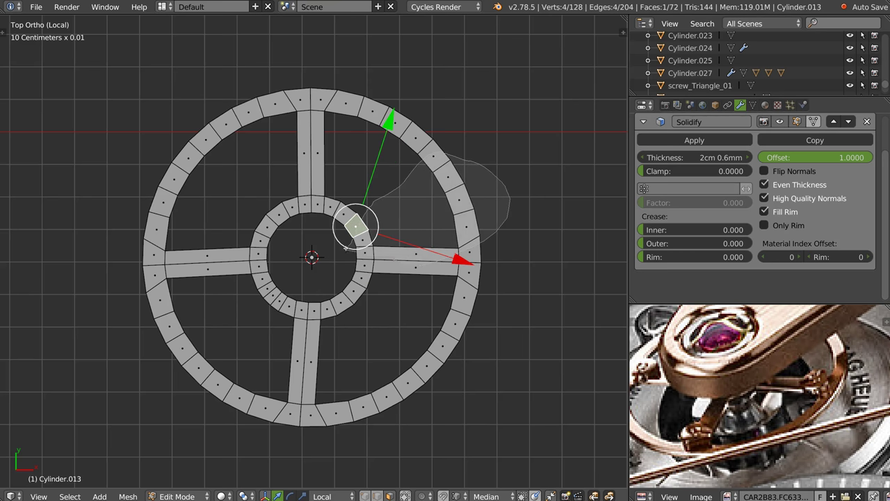
left_click_drag(381, 309, 317, 82, "ctrl")
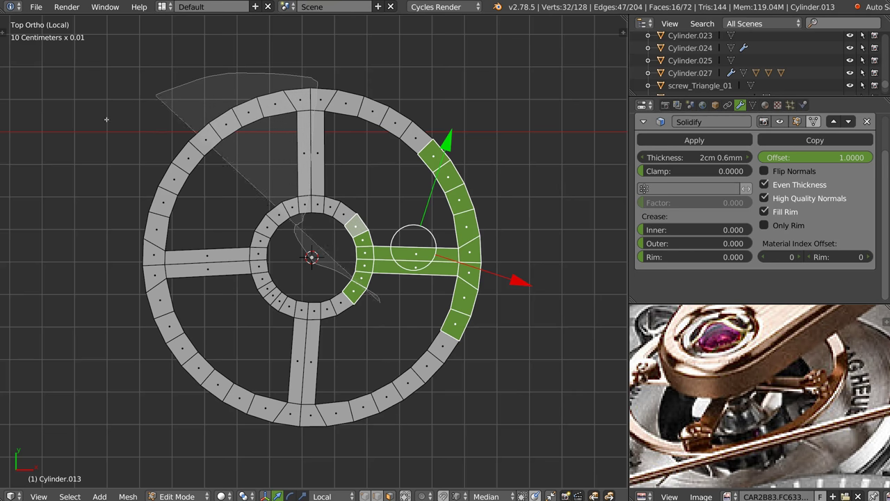
left_click_drag(317, 82, 509, 230, "ctrl")
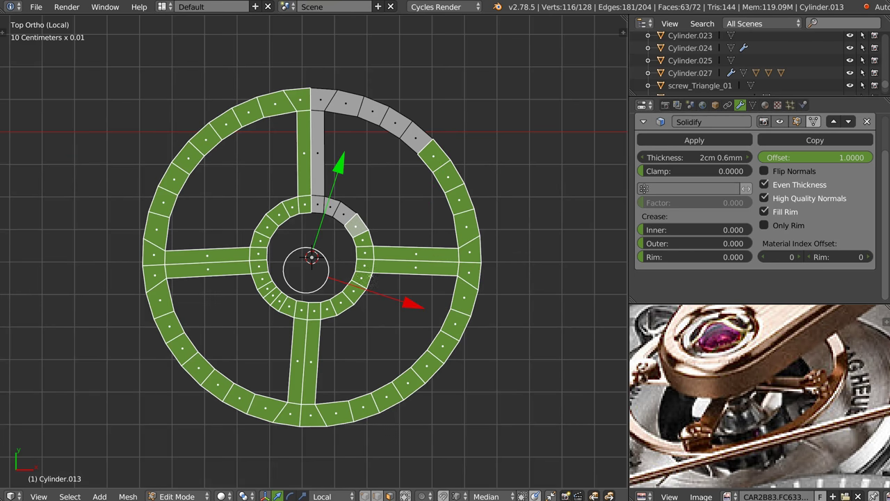
Remove the selected faces and snap a spoke-edge vertex in line with the top vertex on global X
key("h")
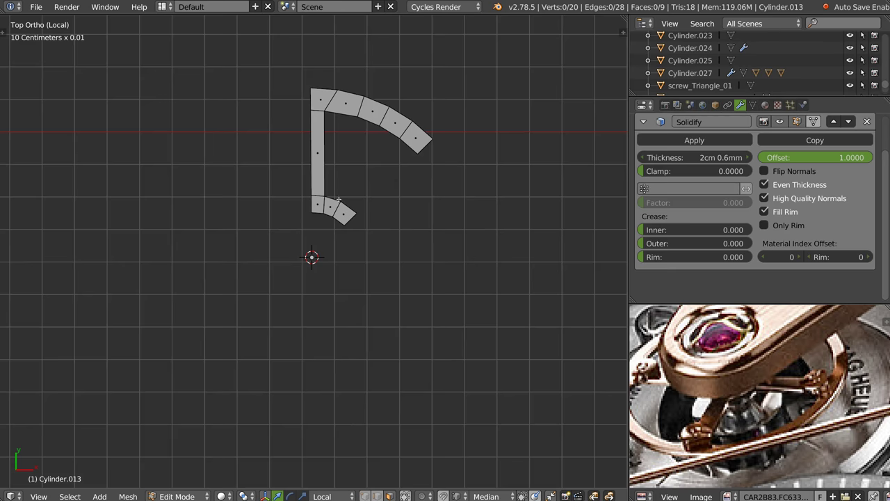
scroll(325, 193, "up", 3)
right_click(343, 44)
right_click(339, 185)
key("alt+space")
left_click(374, 177)
left_click_drag(442, 189, 337, 44)
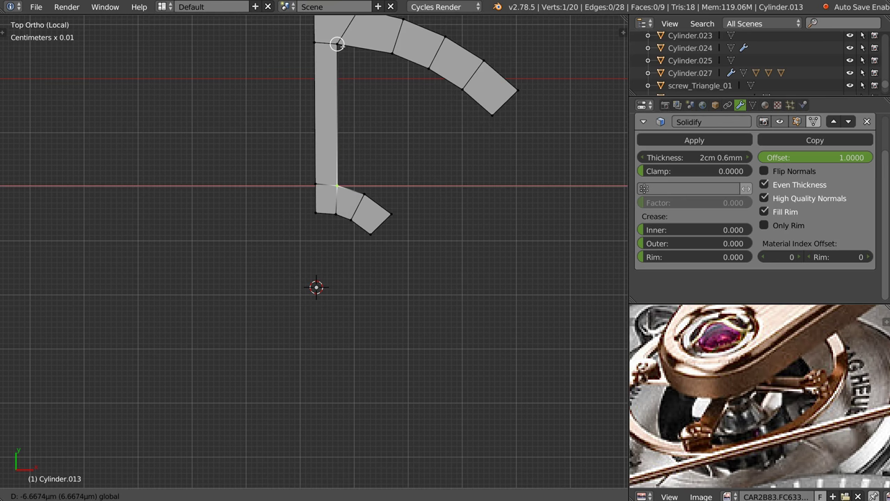
scroll(378, 158, "down", 1)
scroll(377, 158, "down", 2)
middle_click_drag(377, 157, 352, 236, "shift")
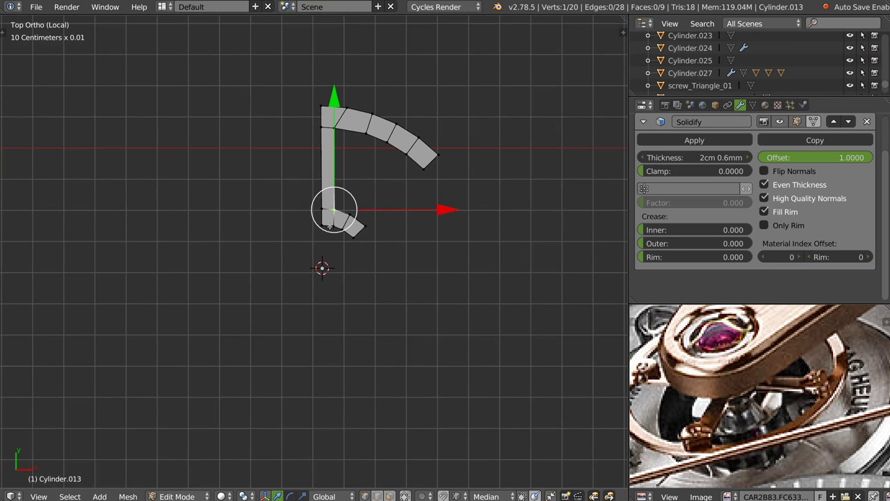
Align the spoke's left edge vertices on X
key("Tab")
key("Tab")
key("Tab")
left_click(323, 169)
key("Tab")
left_click(327, 181)
key("shift+q")
key("Escape")
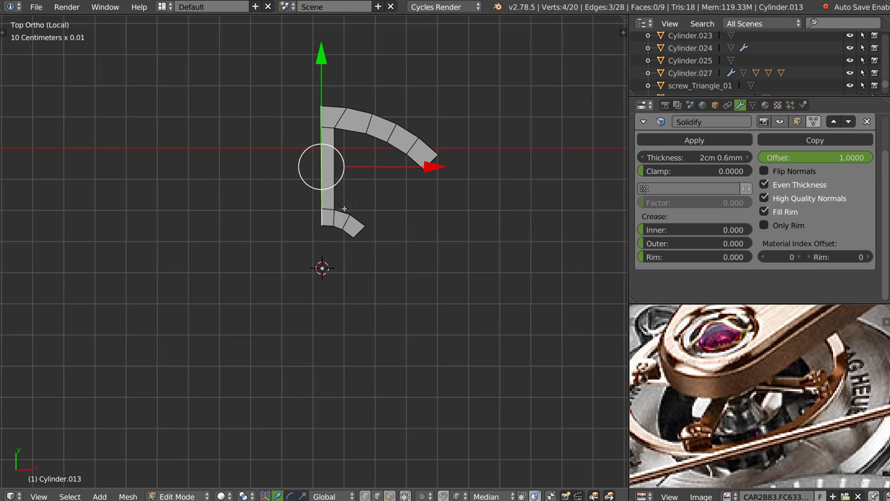
key("alt+x")
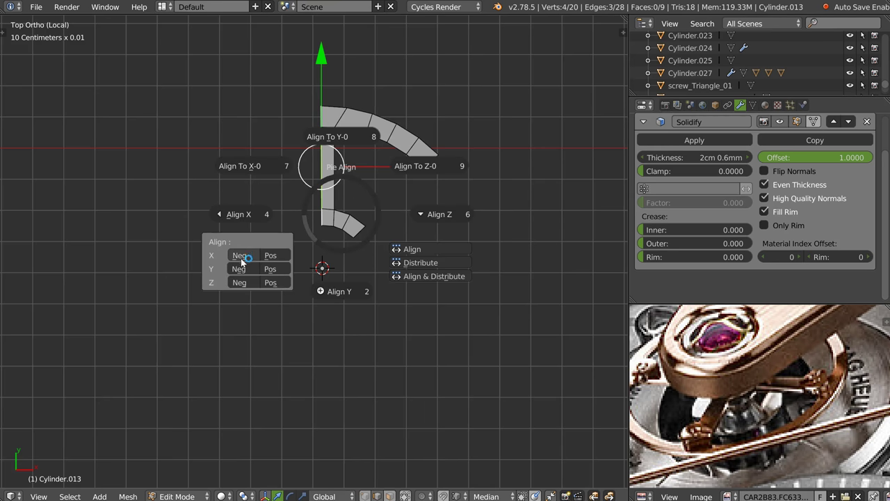
left_click(244, 253)
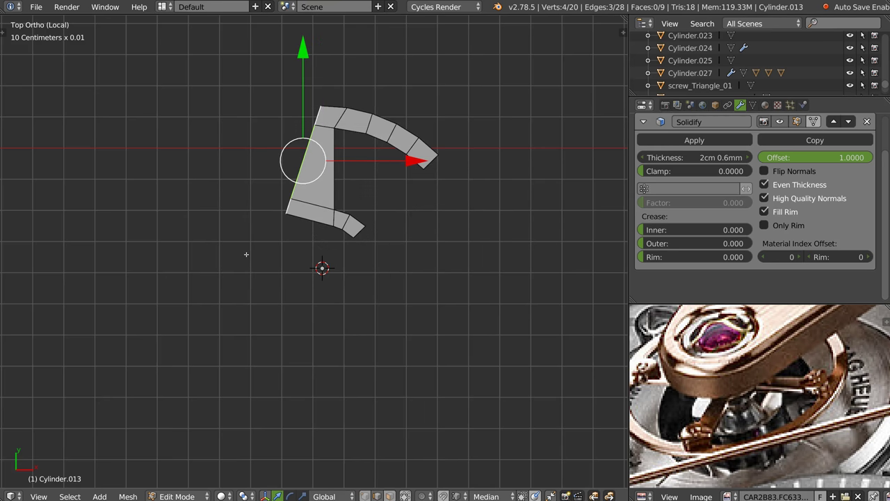
Apply the object's transforms and align the spoke's lower vertices
key("Tab")
right_click(322, 268)
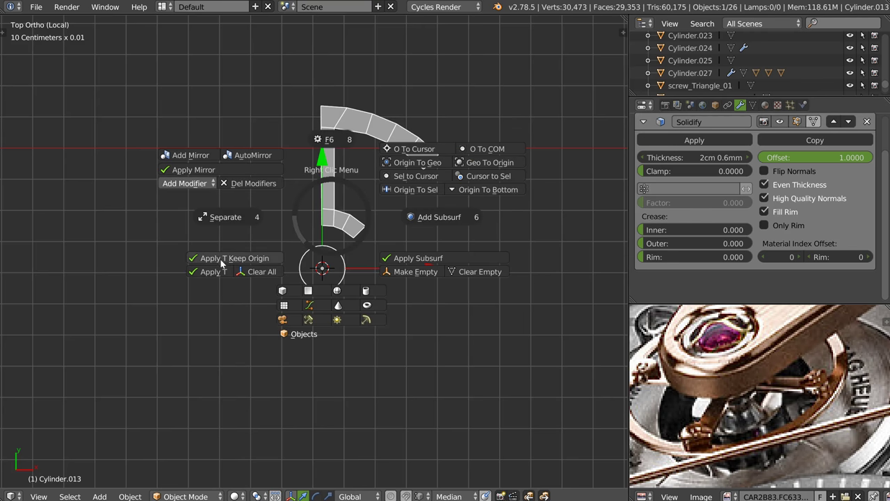
left_click(221, 262)
key("Tab")
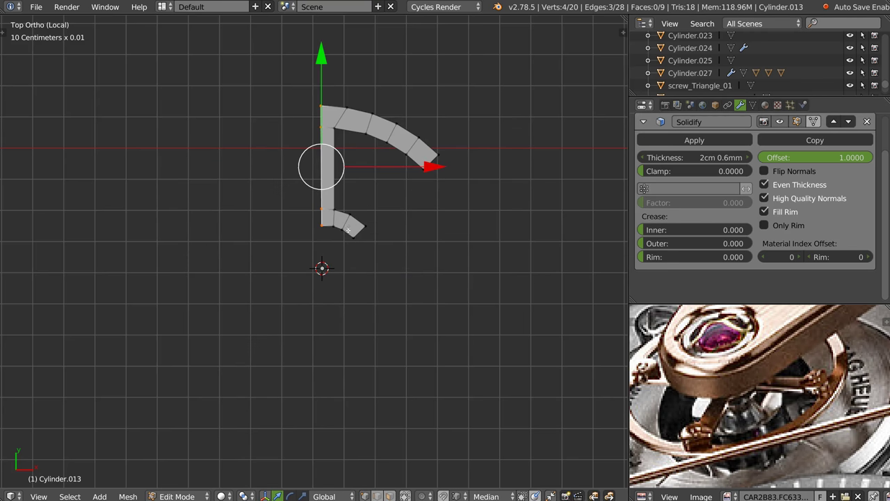
key("alt+x")
left_click(336, 211)
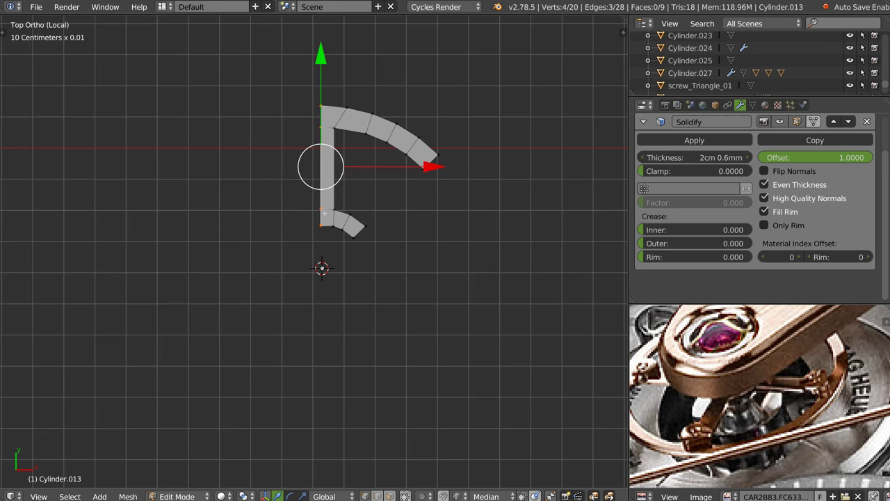
scroll(323, 213, "up", 2)
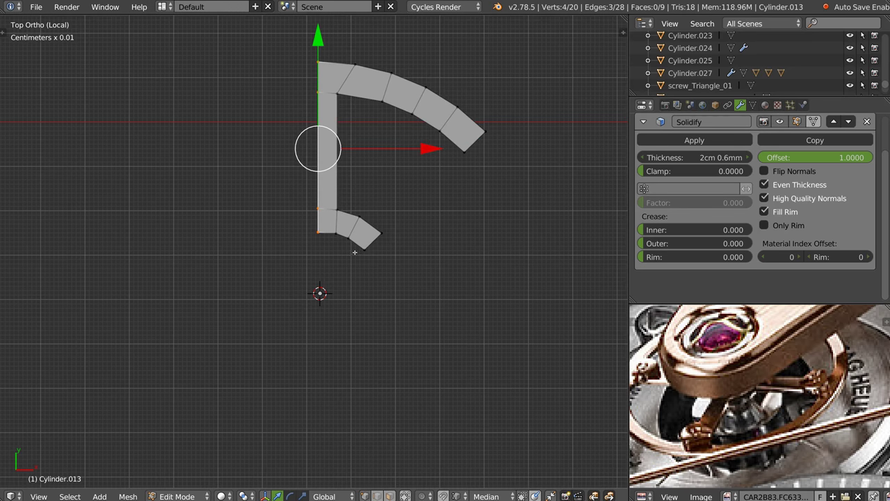
scroll(375, 173, "down", 1)
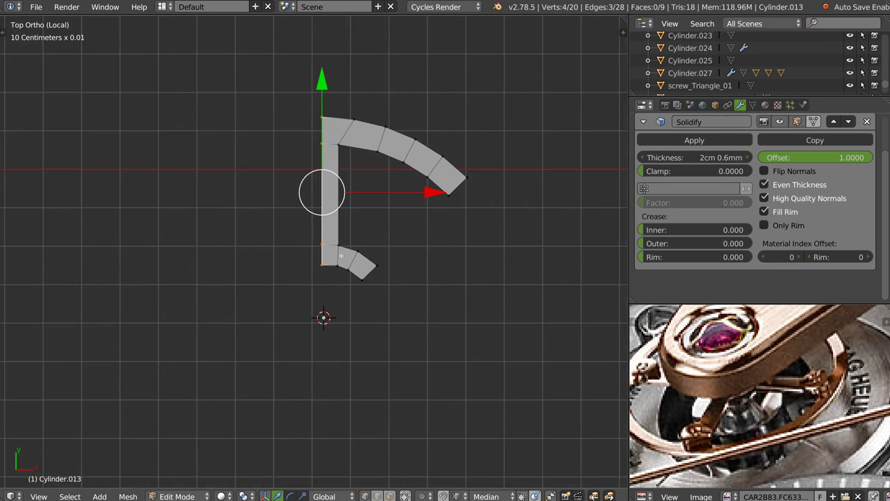
key("Tab")
key("shift+q")
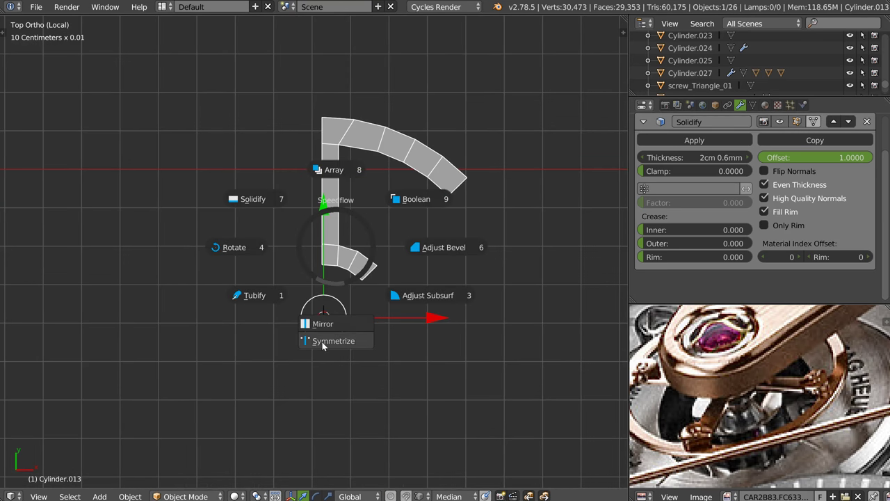
Symmetrize the spoke piece across X into a T-shaped arm, after a discarded Y attempt, then duplicate it
left_click(327, 341)
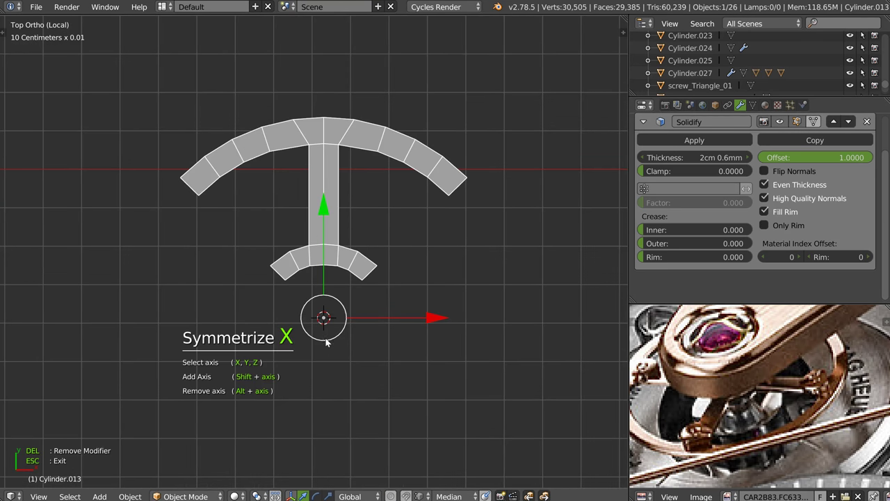
key("y")
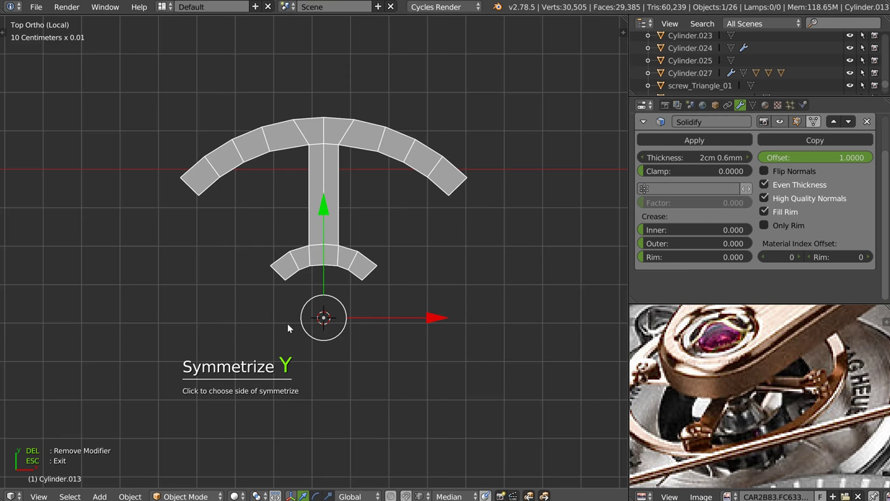
left_click(285, 396)
key("shift+q")
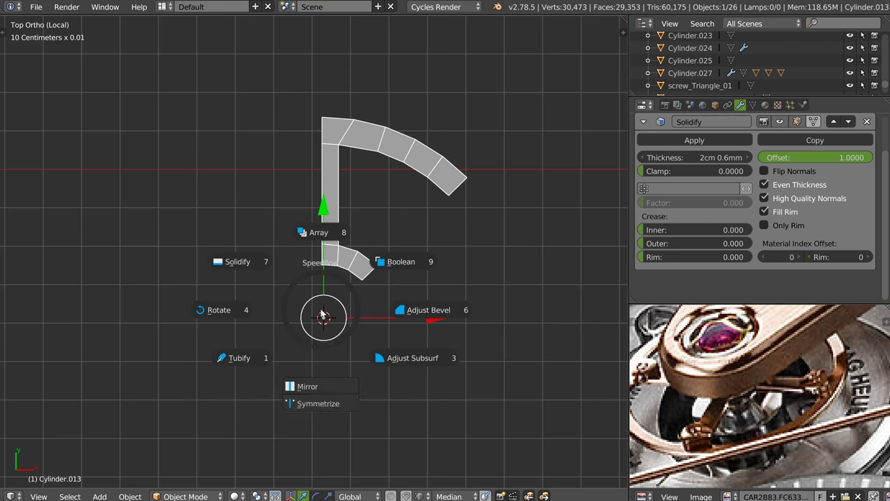
left_click(317, 407)
left_click(317, 396)
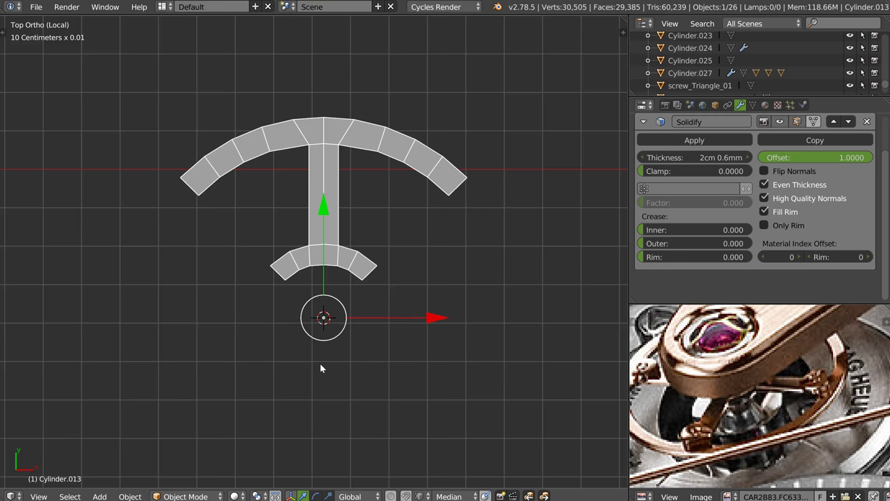
scroll(376, 240, "down", 2)
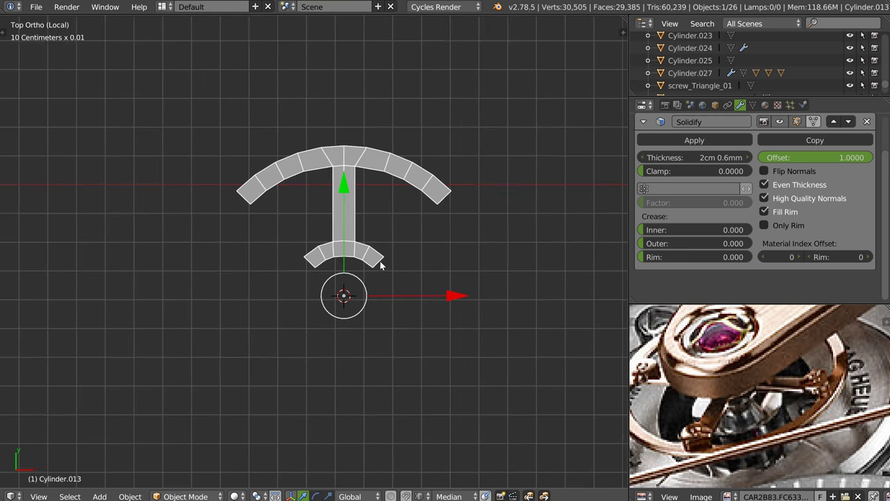
key("shift+d")
Rotate one arm copy 180° and another copy 90° to form the spokes
key("Escape")
type("r1")
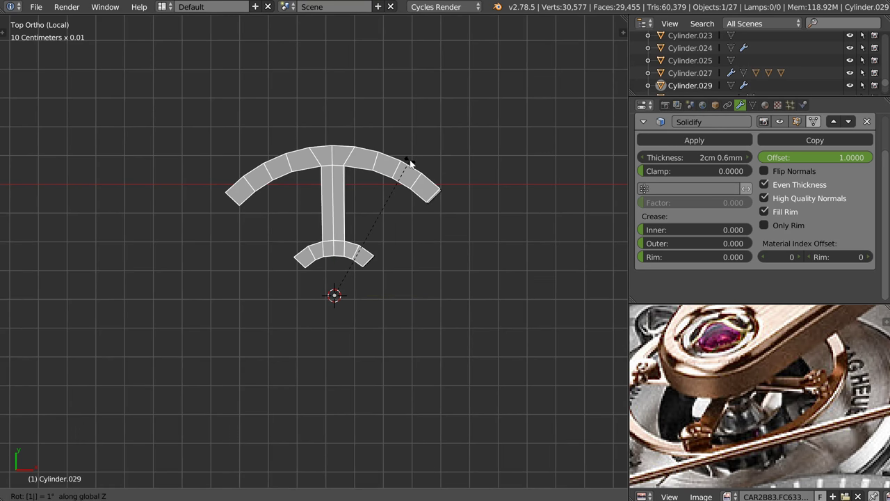
type("80")
key("Return")
key("shift+d")
key("Escape")
type("r")
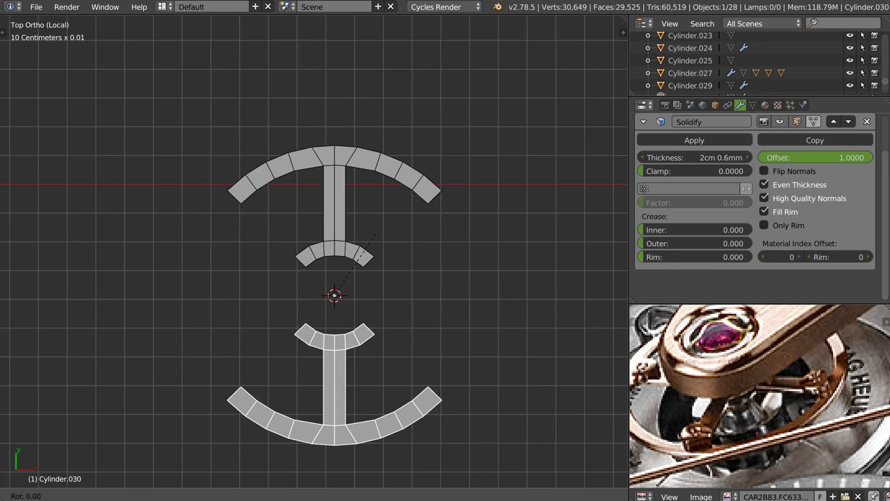
type("90")
key("Return")
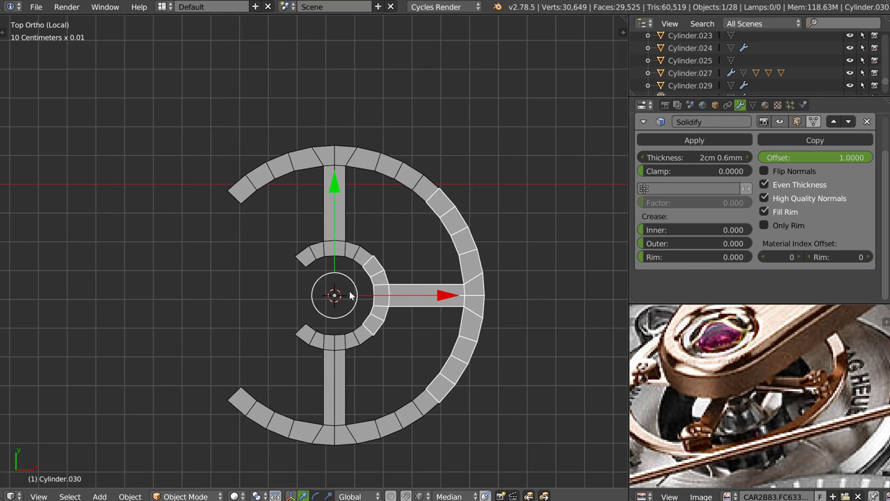
Symmetrize on Y so the right half mirrors onto the left
key("q")
left_click(341, 391)
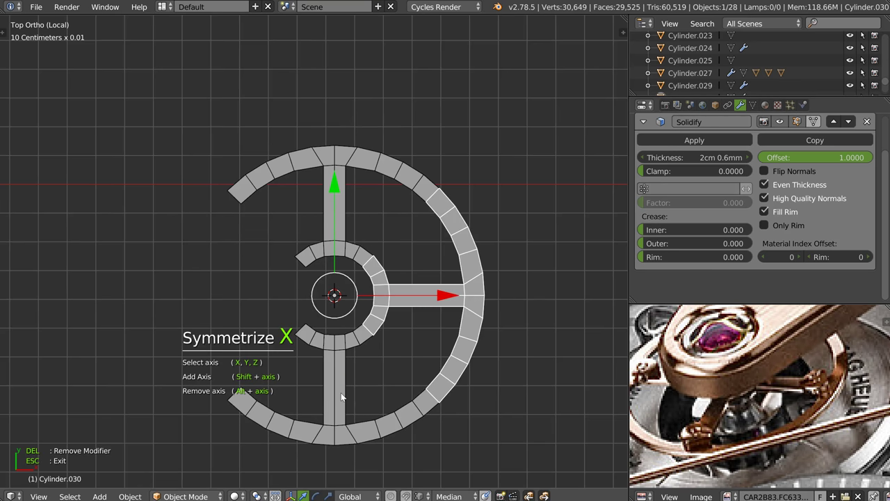
key("y")
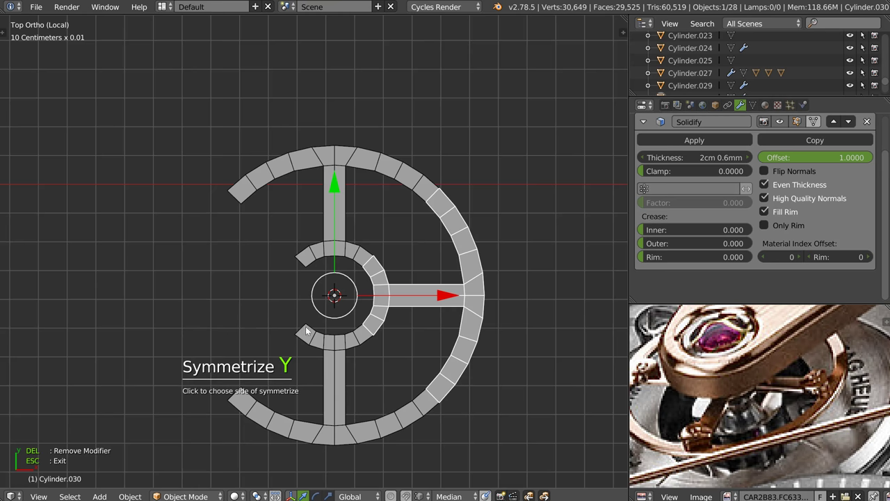
left_click(371, 331)
key("Escape")
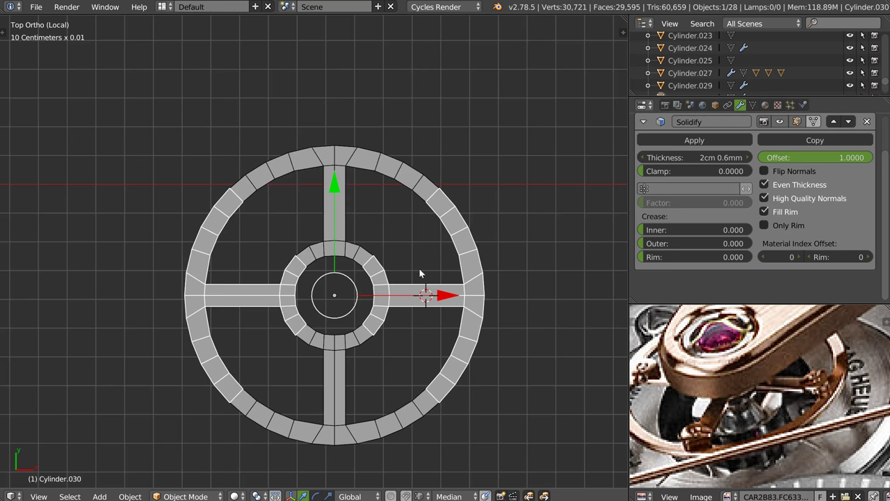
Join the three wheel parts into one object
right_click(412, 185)
key("w")
left_click(362, 317)
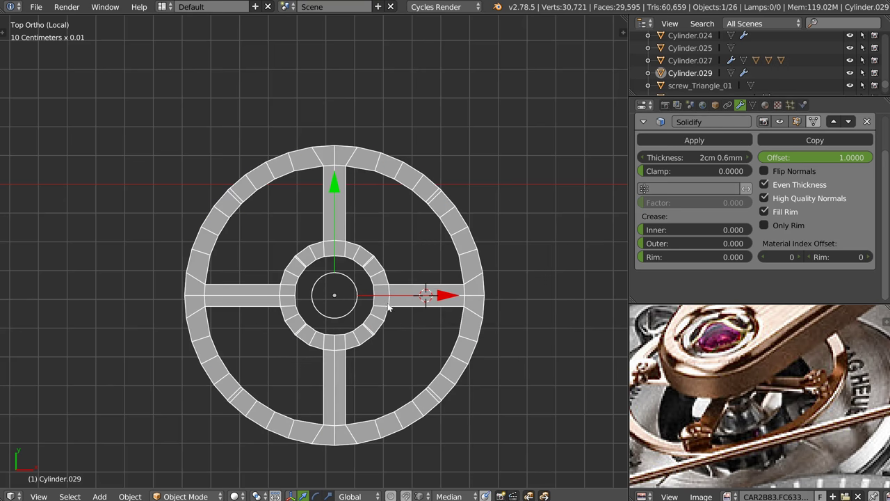
scroll(388, 306, "up", 1)
scroll(377, 292, "up", 1)
scroll(396, 273, "up", 1)
scroll(353, 278, "up", 1)
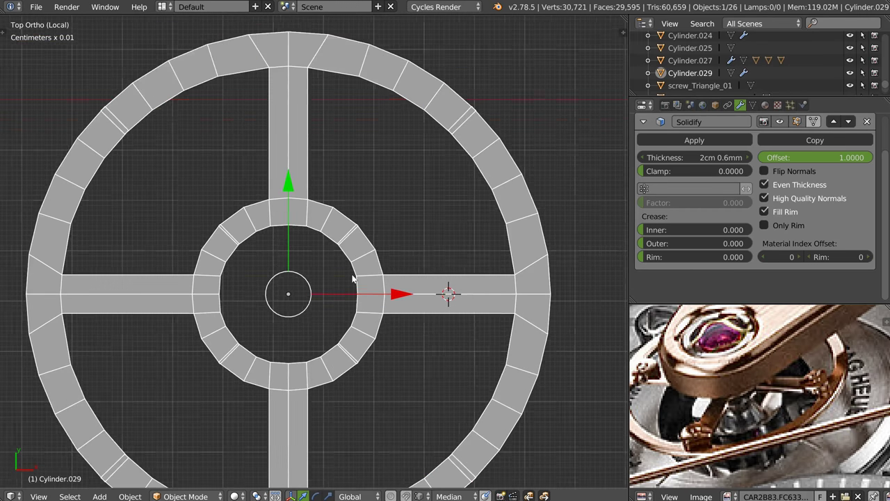
scroll(353, 278, "up", 2)
Merge the doubled vertices at the spoke-to-ring junctions in Edit Mode
key("Tab")
left_click(313, 231)
key("w")
left_click(340, 321)
left_click(376, 192)
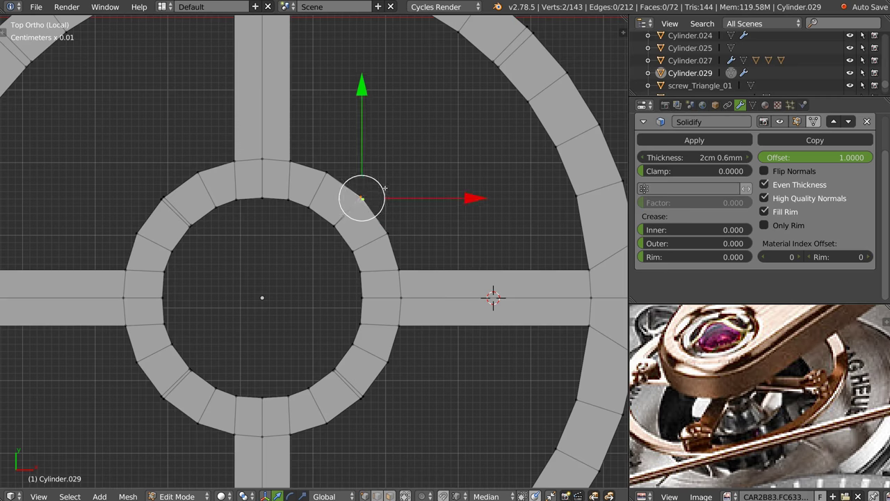
scroll(385, 188, "down", 3)
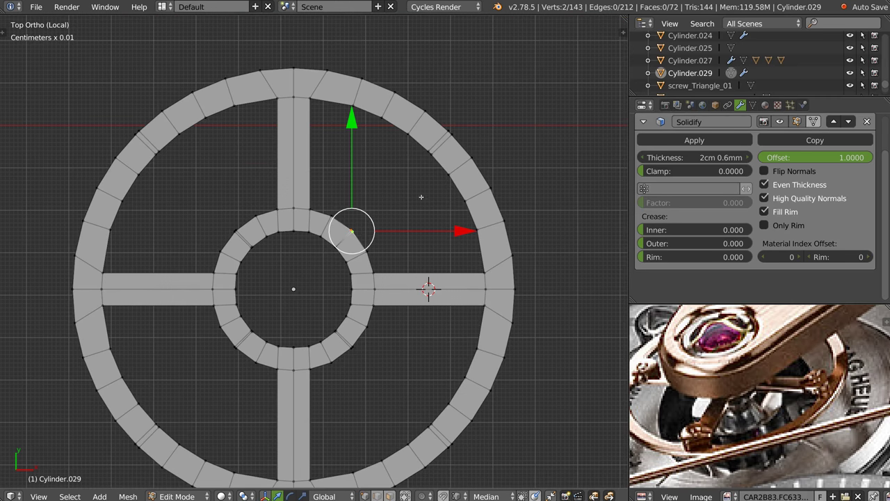
Merge two remaining outer-ring vertices into one with Alt+M
left_click(430, 152)
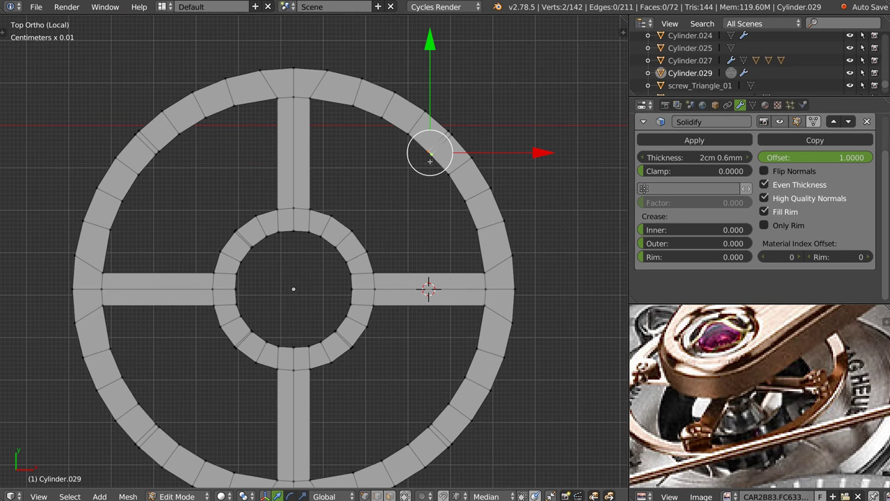
left_click(451, 133, "shift")
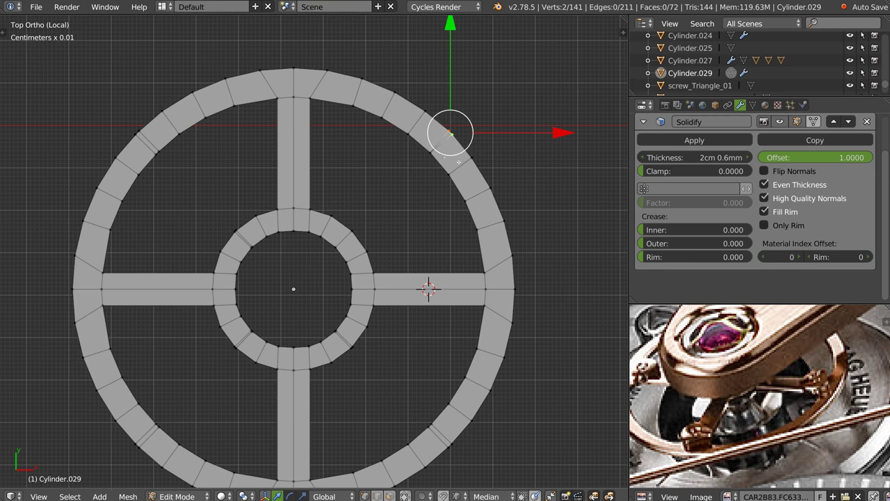
key("alt+m")
left_click(456, 248)
scroll(433, 237, "down", 1)
key("Tab")
key("shift+space")
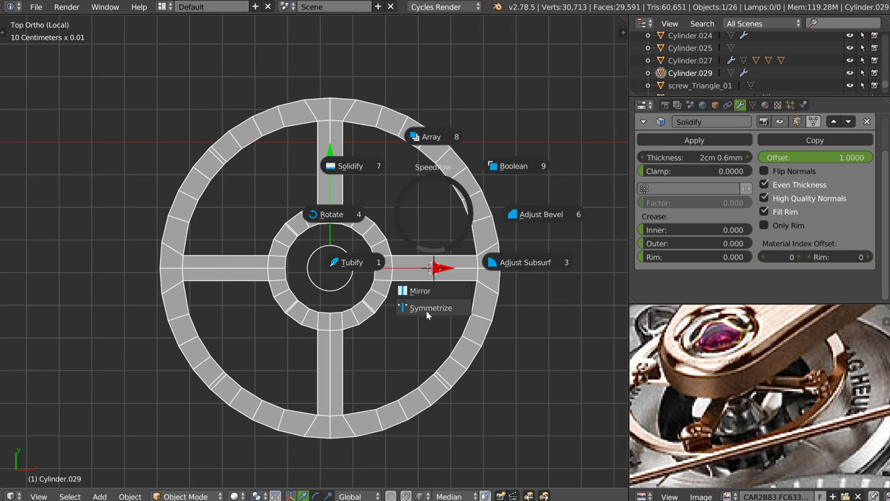
Cancel a trial Y symmetrize and apply the wheel's transforms
left_click(427, 308)
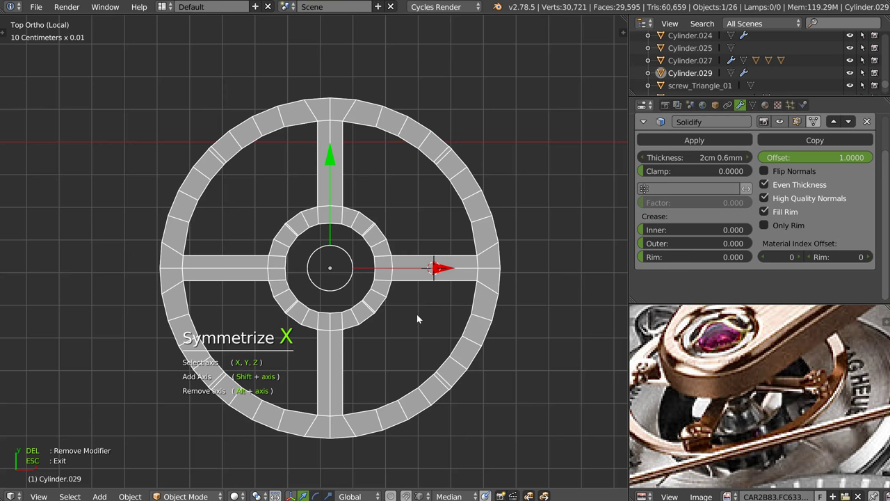
key("y")
left_click(262, 265)
key("Escape")
right_click(374, 292)
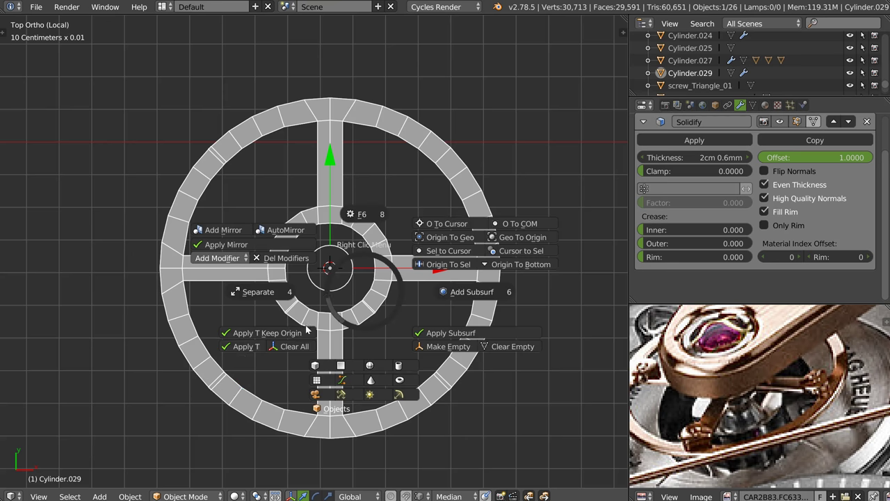
left_click(244, 350)
Symmetrize the wheel along X and orbit to check it from the side
right_click(365, 294)
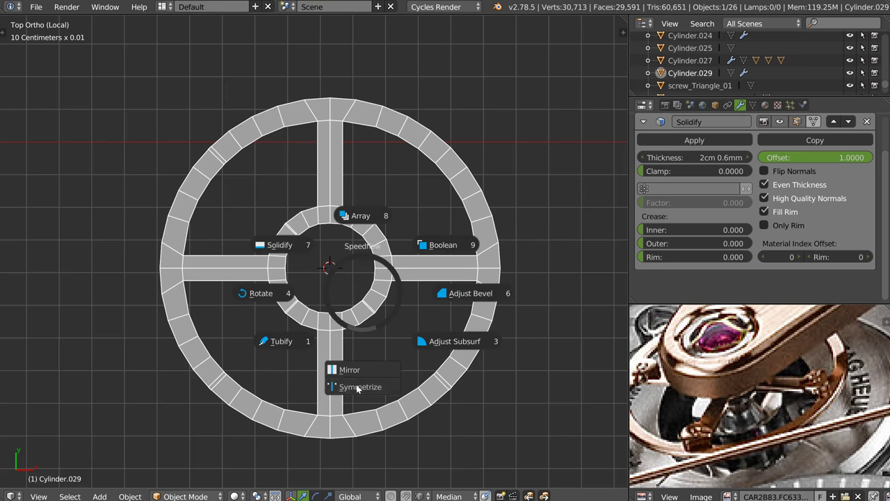
left_click(355, 388)
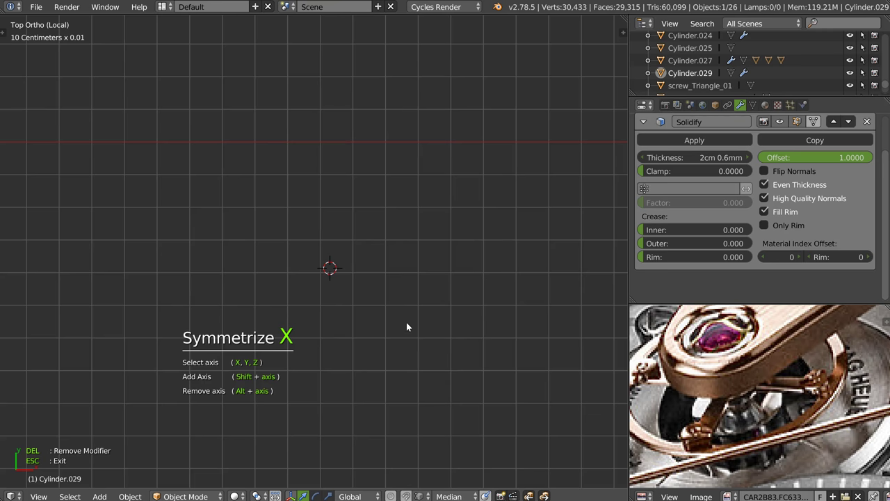
left_click(367, 343)
mouse_move(390, 295)
middle_mouse_down()
mouse_move(447, 247)
mouse_move(405, 191)
middle_mouse_up()
scroll(409, 224, "up", 5)
scroll(390, 240, "down", 4)
Delete the Solidify modifier so the wheel becomes flat
key("Tab")
middle_click_drag(463, 211, 459, 208)
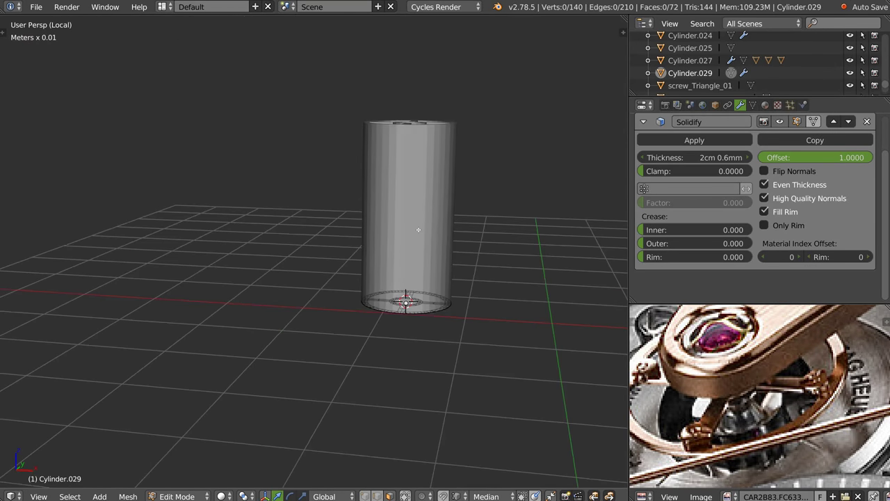
left_click(867, 122)
key("KP_7")
scroll(451, 301, "up", 2)
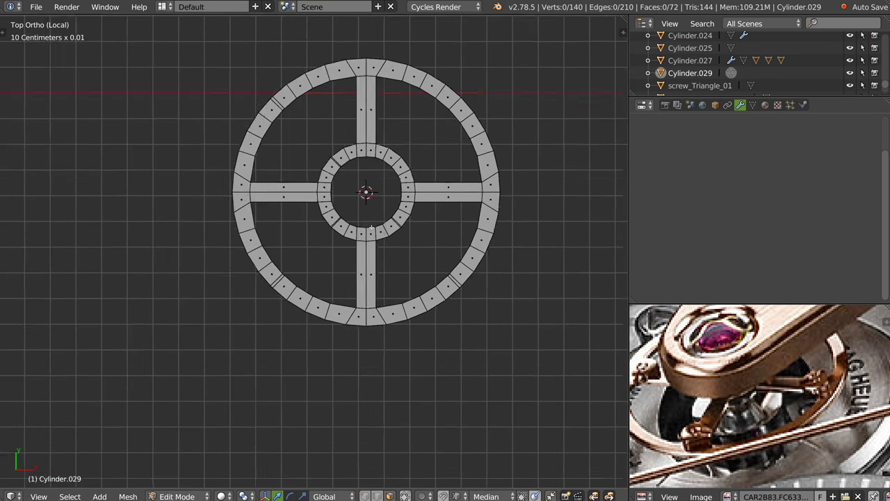
Return to top view and apply the flat wheel's transforms
key("Tab")
scroll(423, 144, "up", 2)
middle_click_drag(418, 153, 423, 181, "shift")
scroll(390, 257, "down", 2)
key("q")
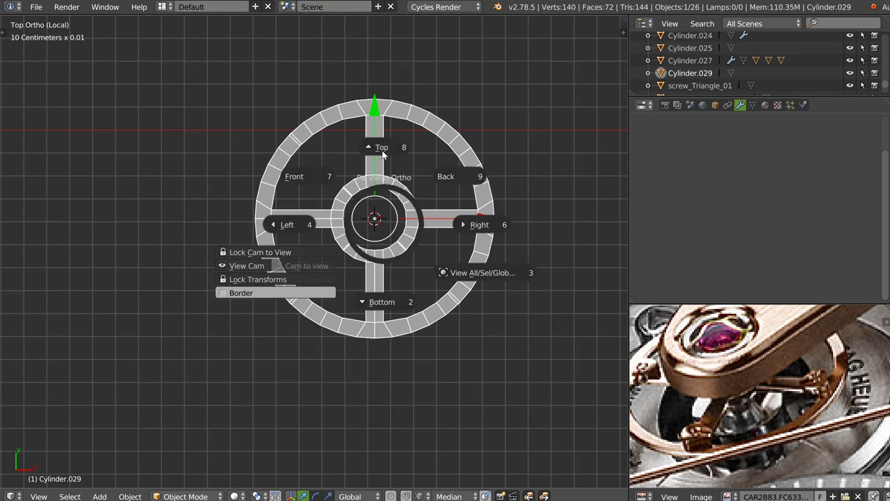
left_click(379, 252)
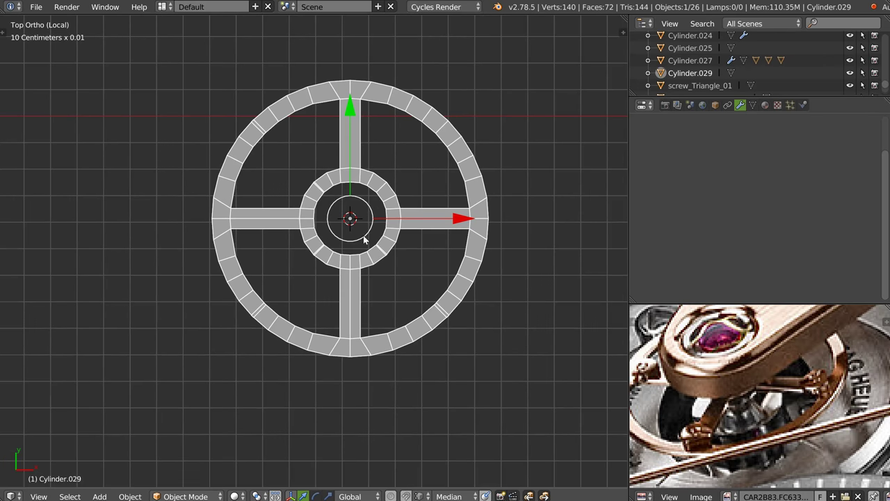
right_click(370, 261)
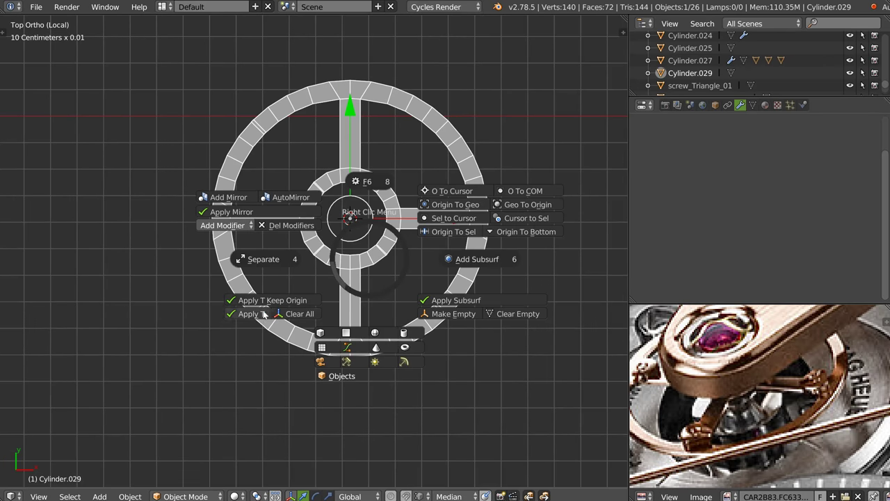
left_click(333, 279)
Symmetrize the wheel across both X and Y
key("shift+space")
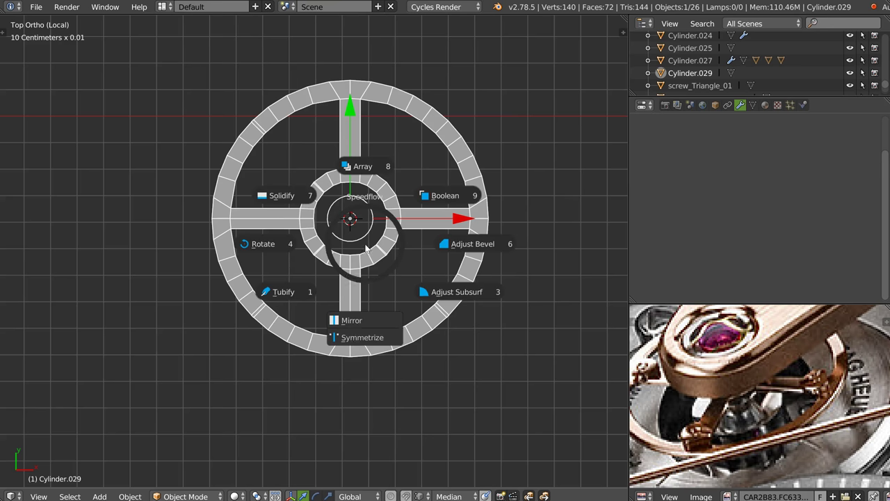
left_click(352, 337)
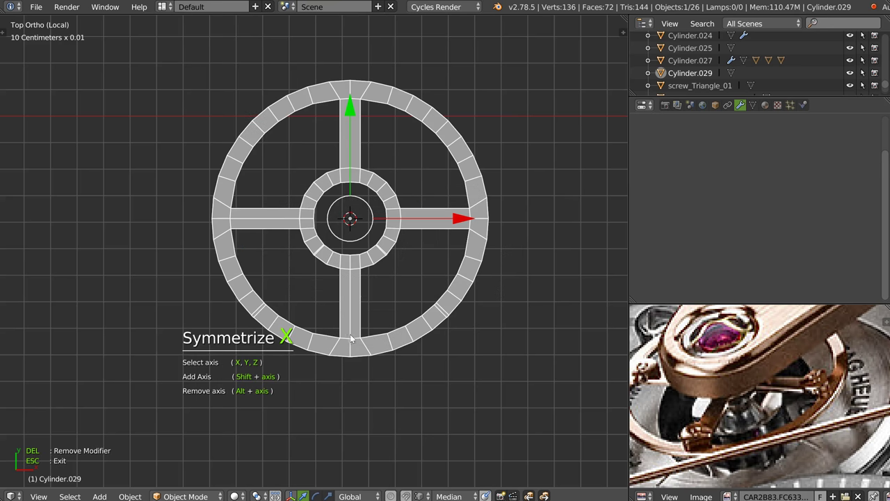
key("y")
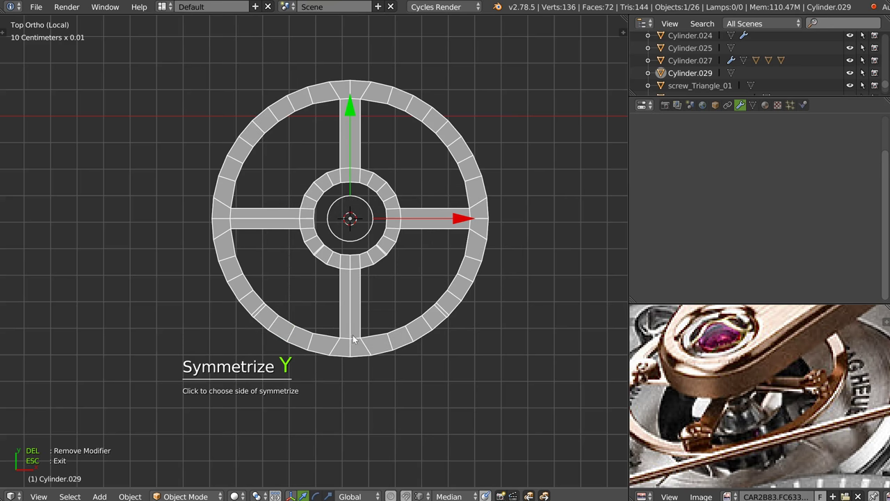
key("shift+x")
left_click(408, 264)
Make the inner hub ring a perfect circle with LoopTools Circle
middle_click_drag(407, 265, 356, 259)
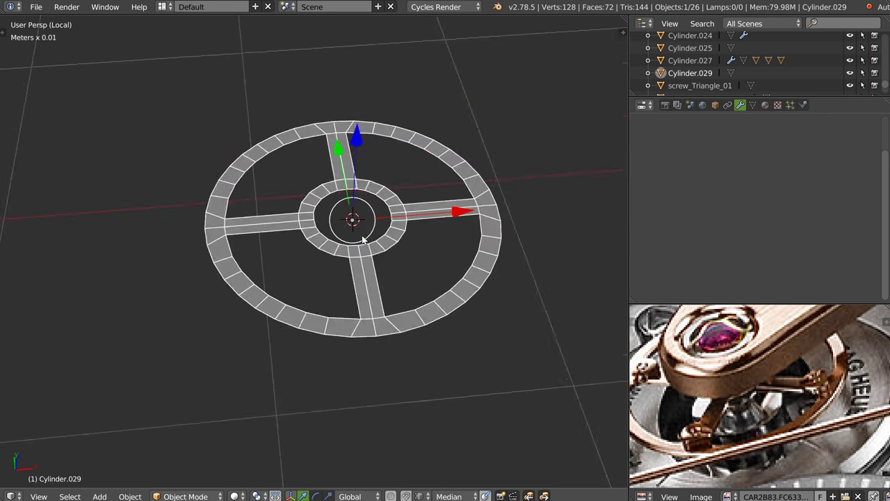
scroll(357, 260, "down", 2)
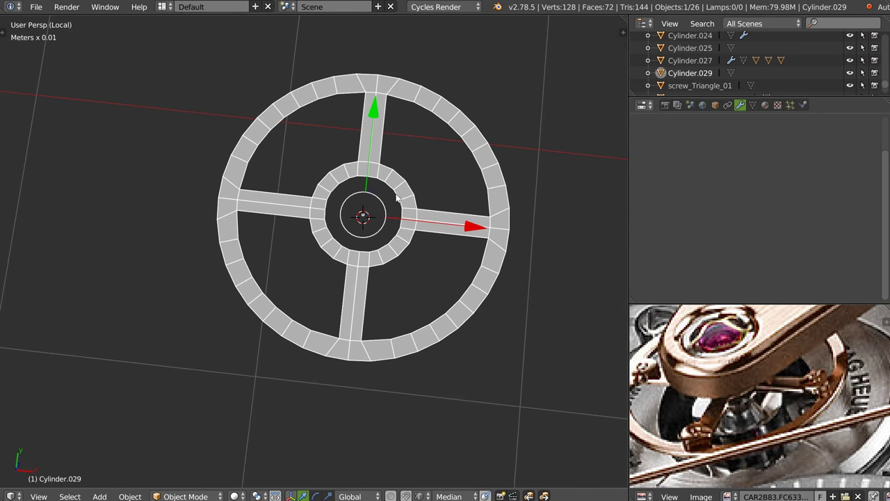
scroll(393, 153, "down", 1)
middle_click_drag(370, 249, 336, 190)
scroll(336, 190, "up", 1)
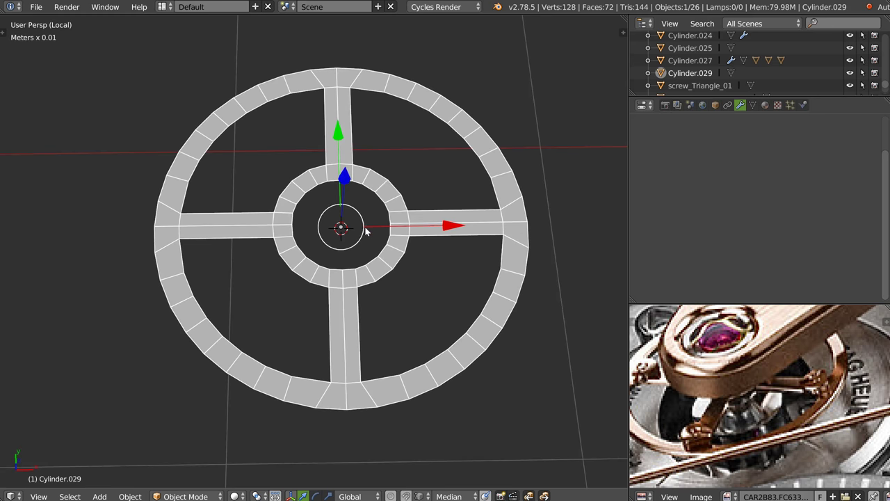
scroll(336, 189, "up", 1)
key("Tab")
left_click(321, 273)
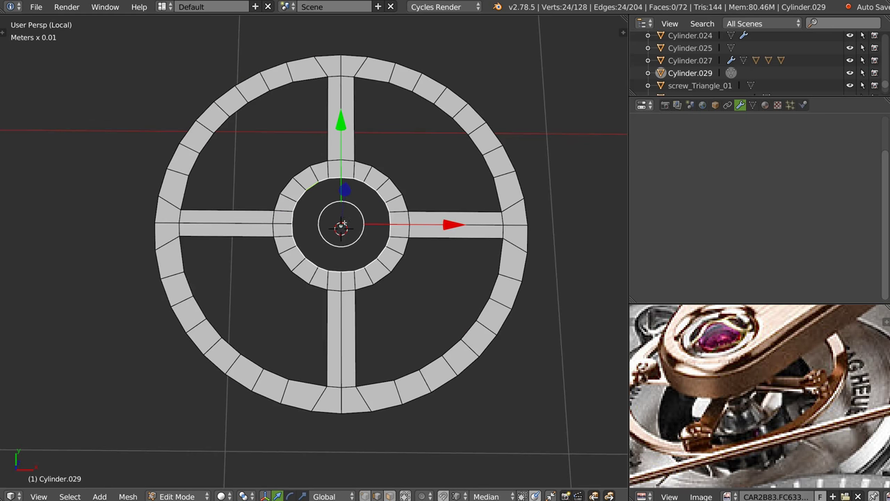
key("w")
left_click(562, 169)
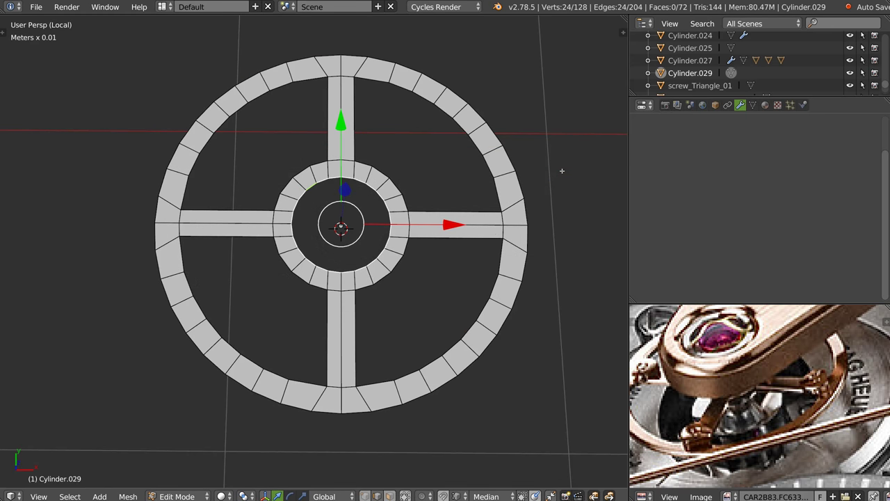
Make the outer rim loop a perfect circle with LoopTools Circle
middle_click_drag(396, 247, 408, 224)
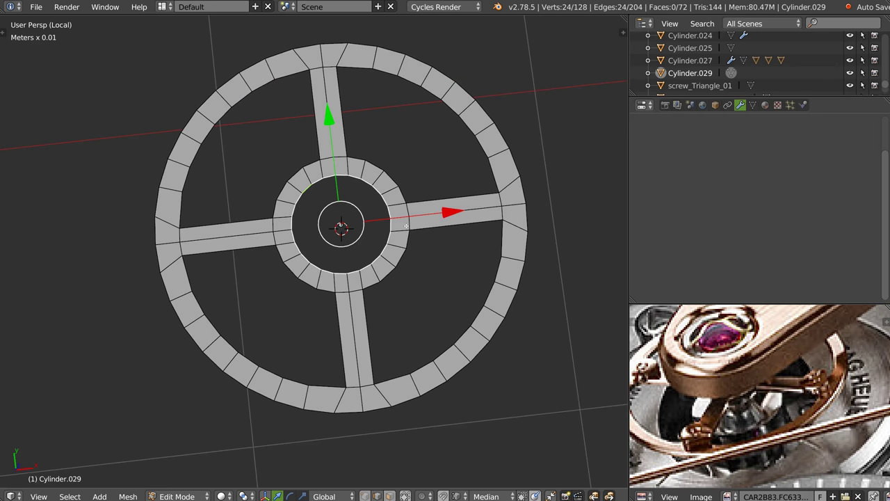
left_click(529, 247, "alt")
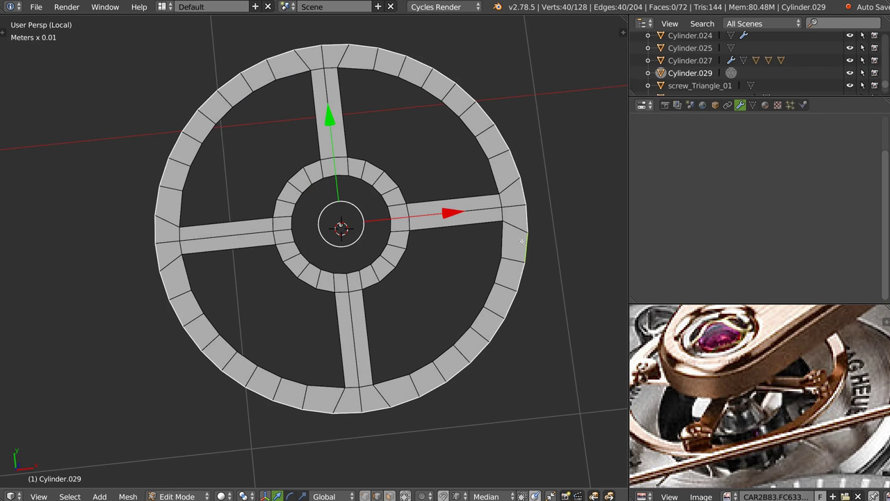
right_click(522, 242)
left_click(654, 165)
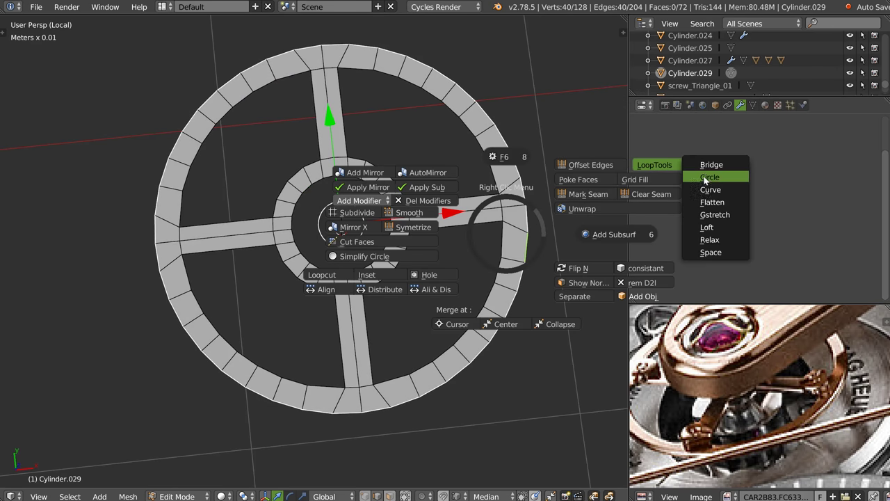
left_click(706, 178)
middle_click_drag(361, 250, 370, 240)
key("Tab")
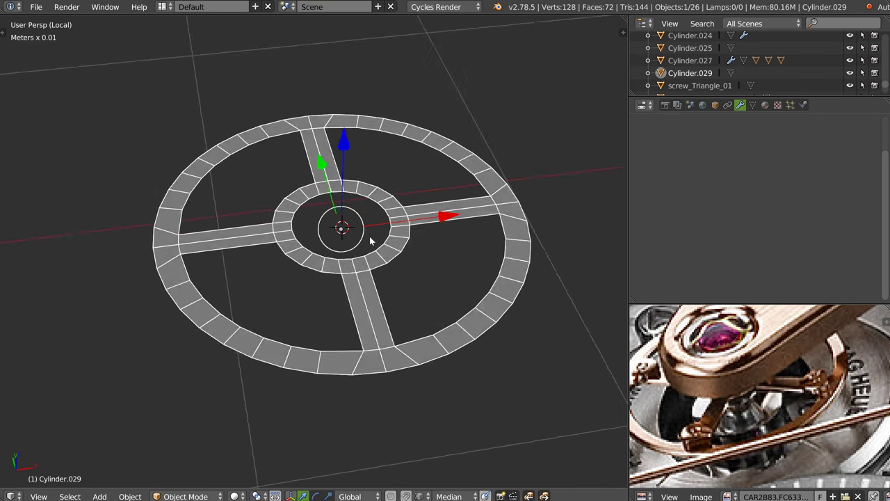
right_click(371, 240)
Set the balance-wheel ring's Solidify thickness to 0.03
left_click(310, 201)
scroll(318, 202, "up", 1)
scroll(317, 203, "down", 1)
scroll(318, 203, "up", 1)
key("n")
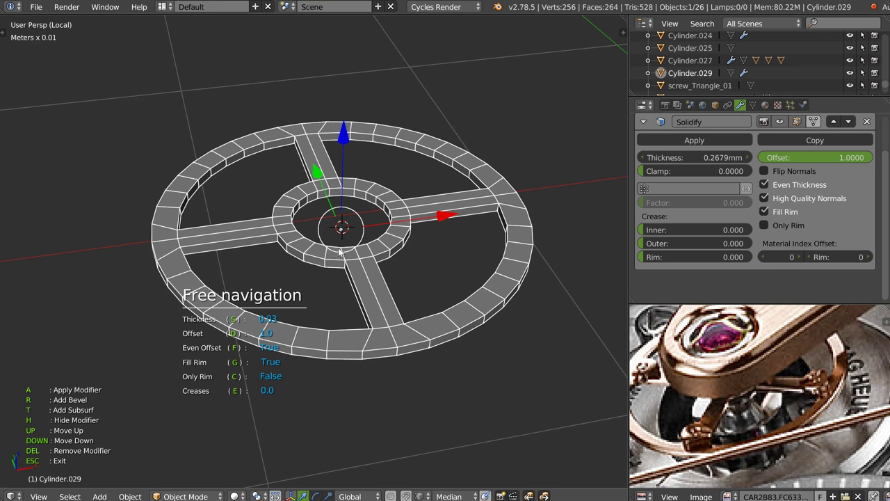
left_click(338, 260)
Leave local view and look straight down on the ring from the top
key("KP_Divide")
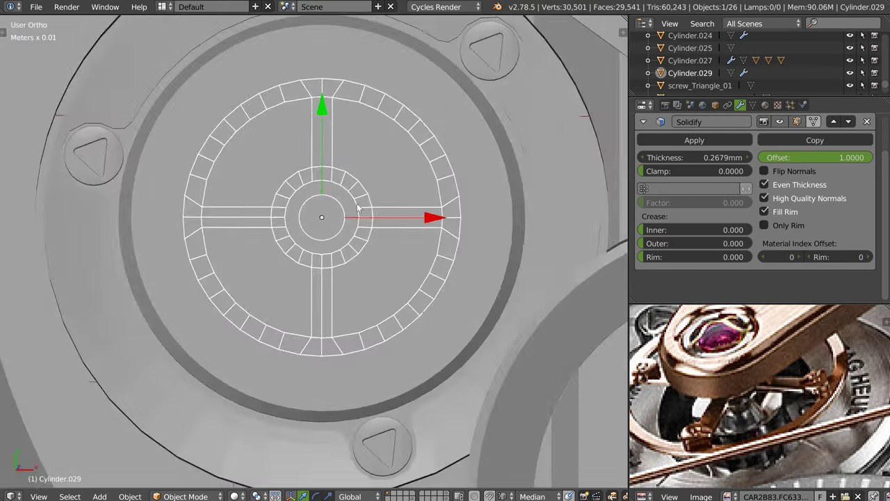
middle_click_drag(358, 208, 341, 267)
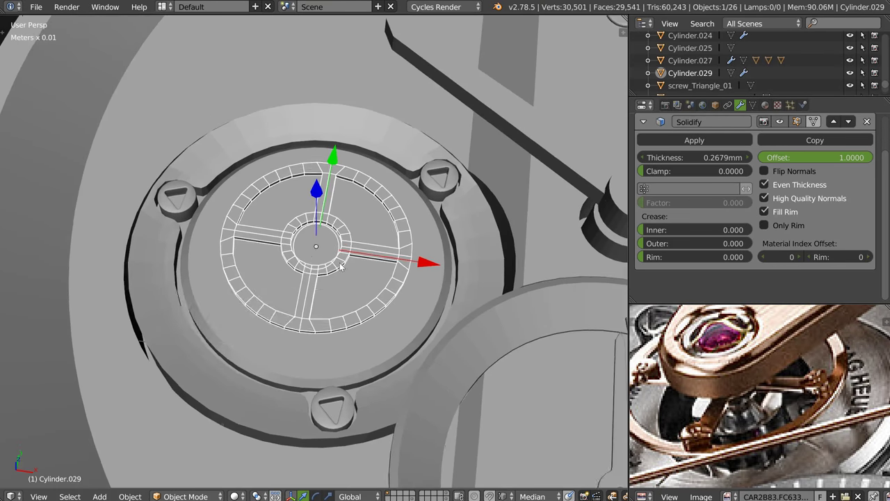
key("KP_7")
Save the file, overwriting the existing version
key("ctrl+s")
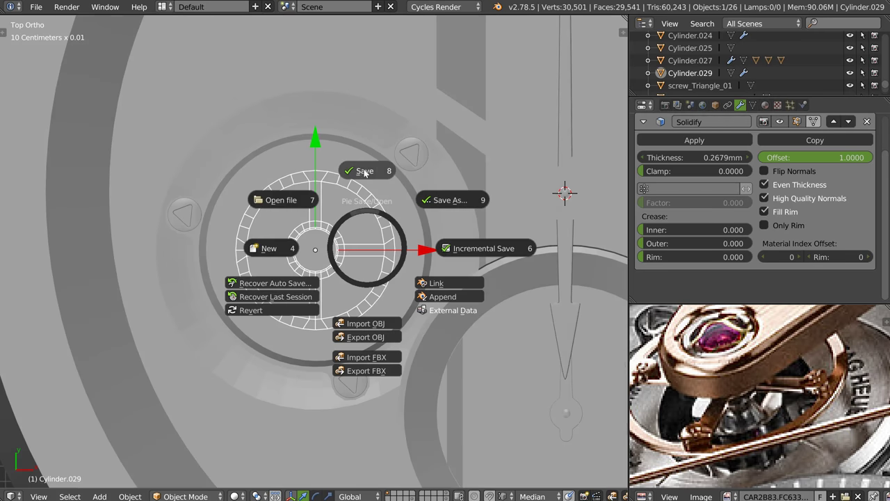
left_click(362, 170)
left_click(358, 172)
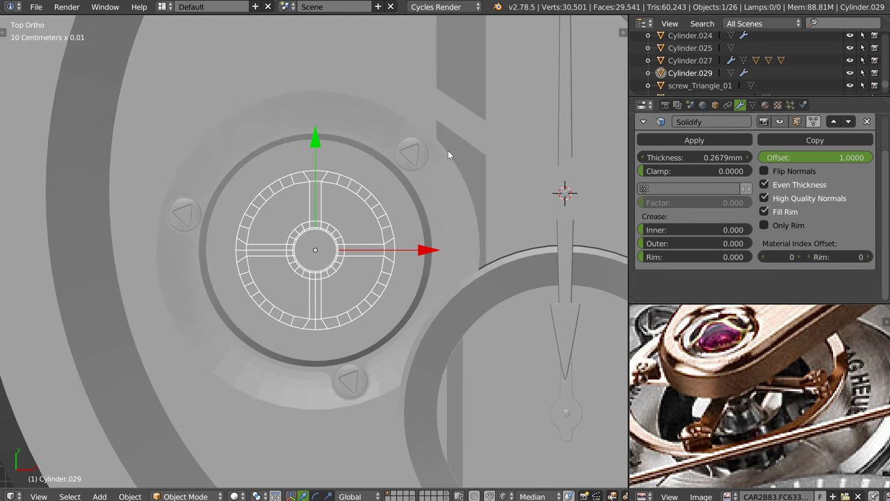
Frame the whole watch and orbit it into a tilted perspective view
key("Home")
middle_click_drag(320, 153, 317, 220)
scroll(347, 189, "up", 3)
scroll(359, 197, "up", 2)
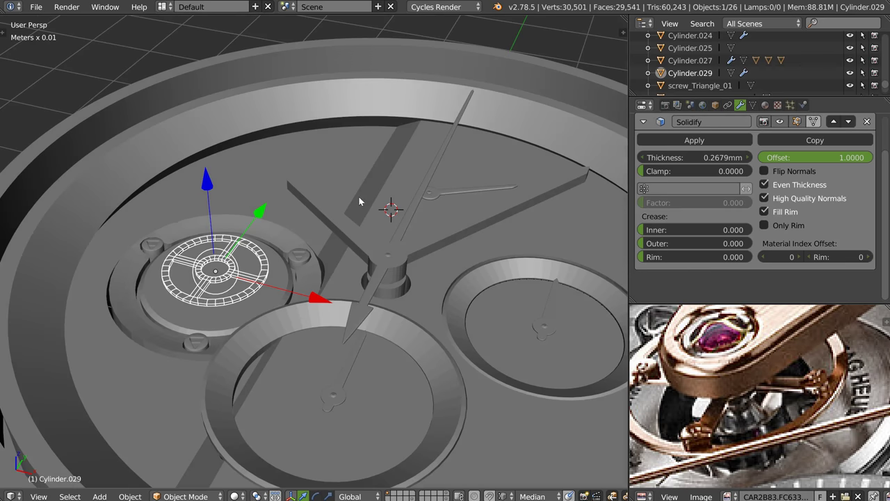
scroll(762, 374, "down", 2)
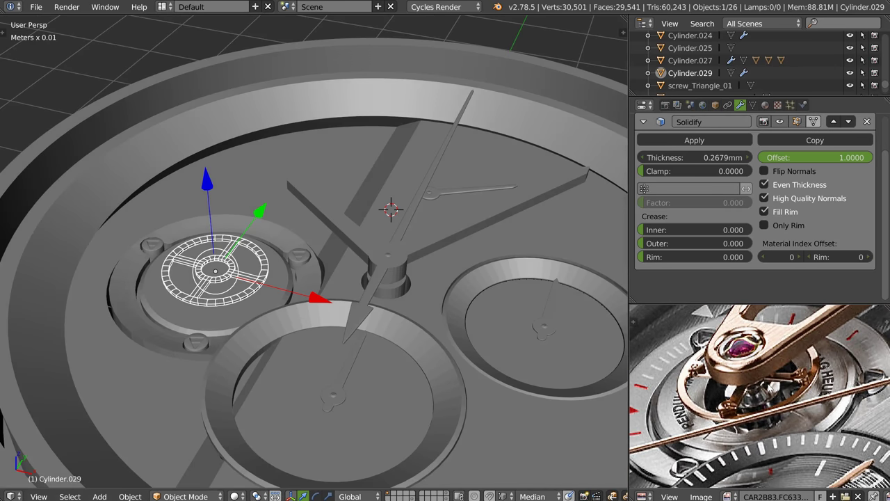
scroll(772, 389, "down", 1)
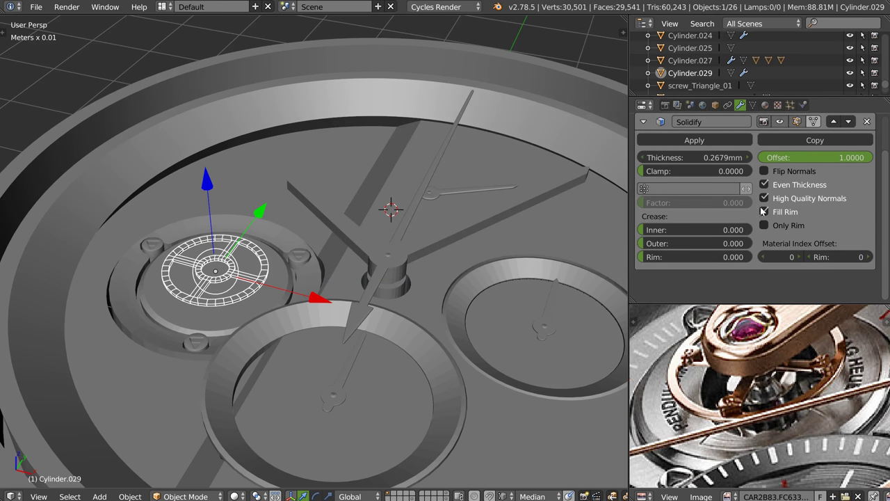
Select the watch case and expand the sidebar's Background Images, collapsing the 040.jpg entry
right_click(549, 247)
key("n")
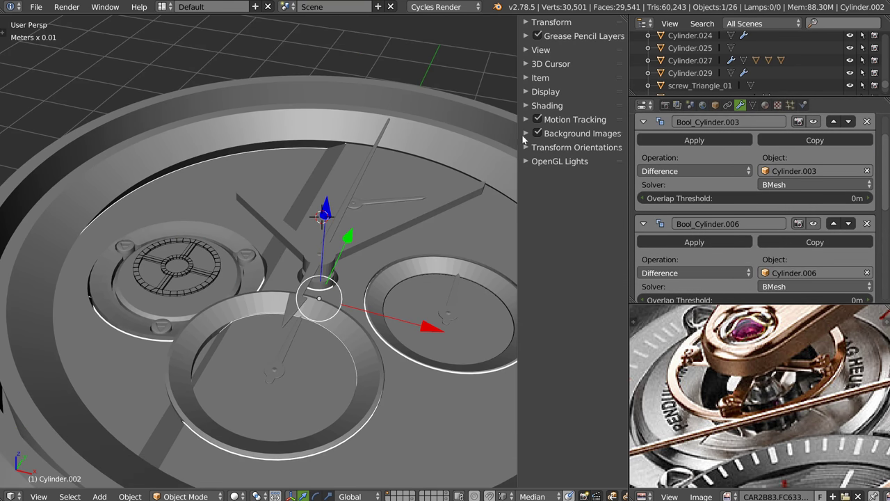
left_click(525, 137)
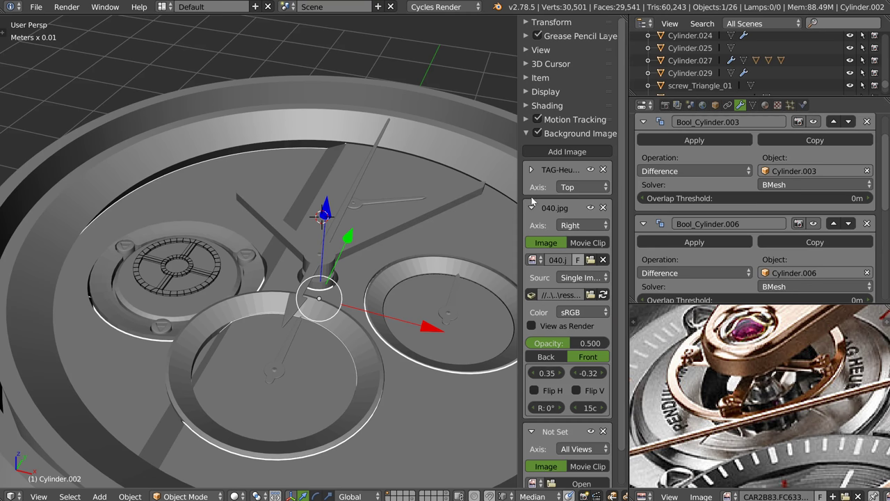
left_click(532, 209)
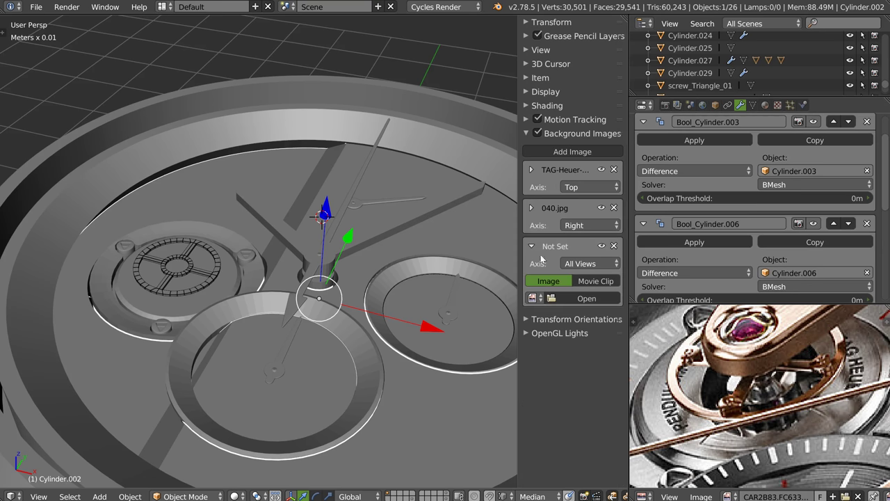
Load the close-up pendulum watch photo from the ressources folder into the empty background slot
left_click(581, 299)
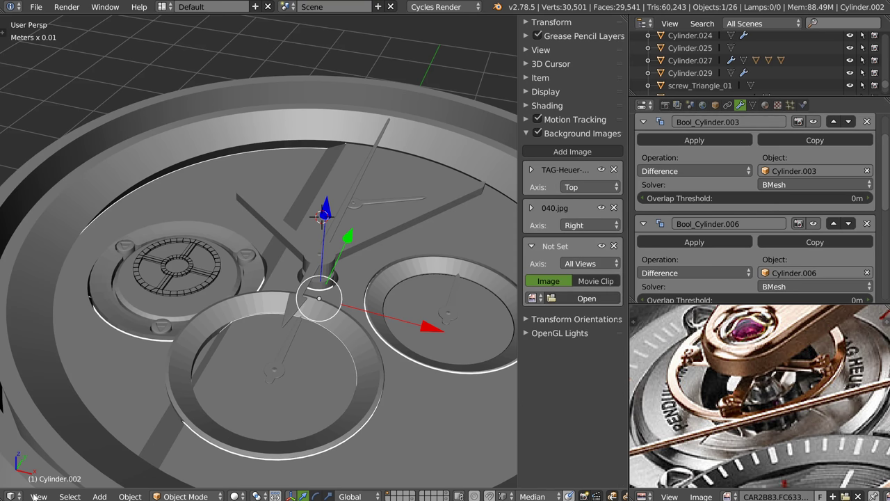
left_click(209, 110)
left_click(301, 114)
left_click(182, 110)
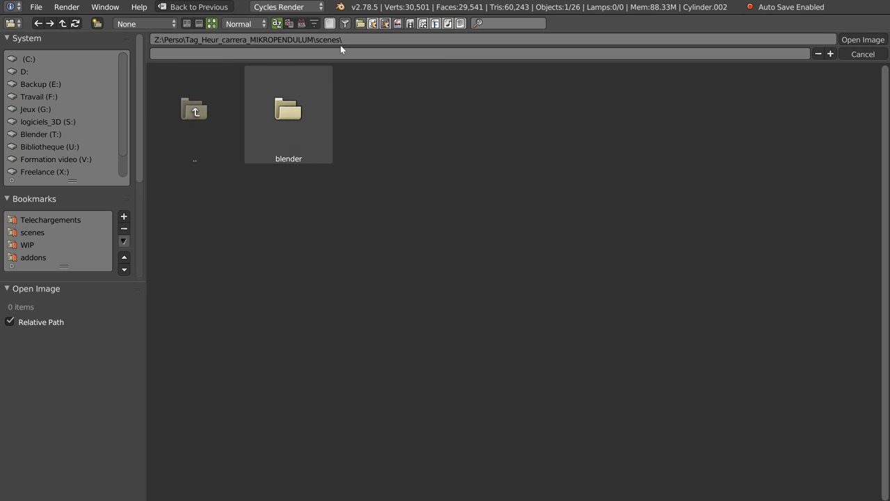
left_click(189, 107)
left_click(288, 111)
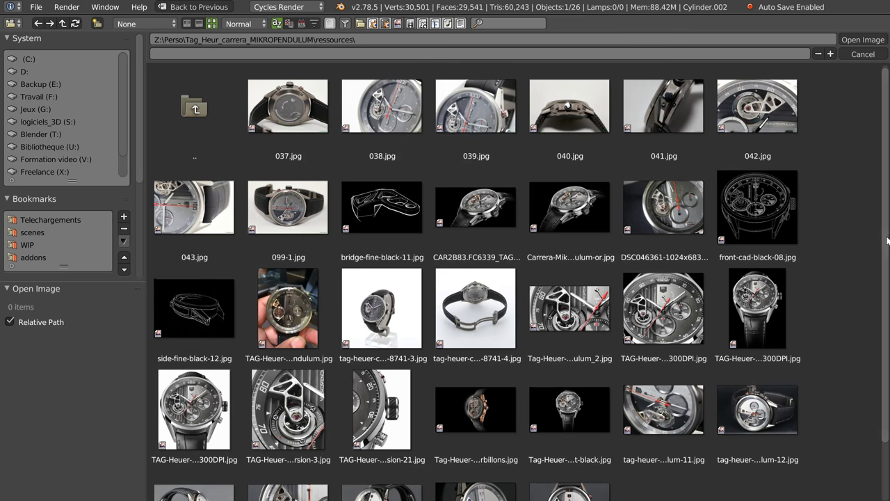
scroll(868, 352, "down", 2)
left_click(288, 445)
left_click(846, 41)
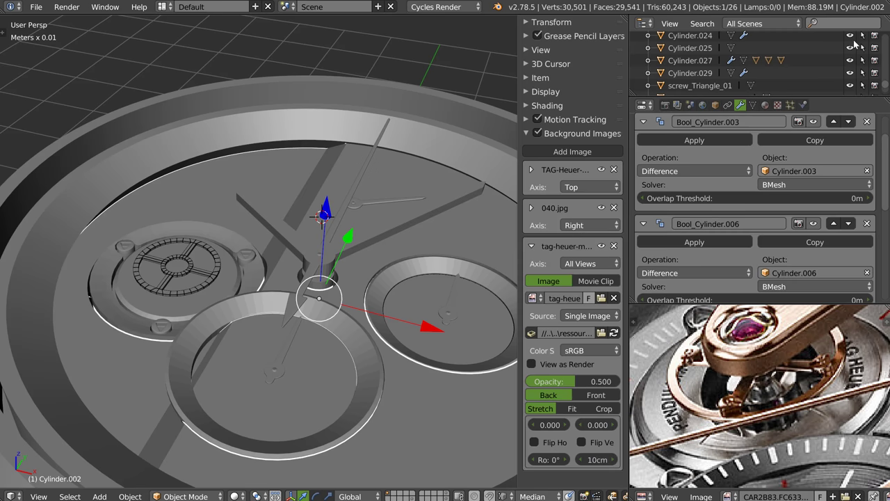
Switch to the top orthographic view and hide the TAG-Heuer background image
key("q")
left_click(356, 245)
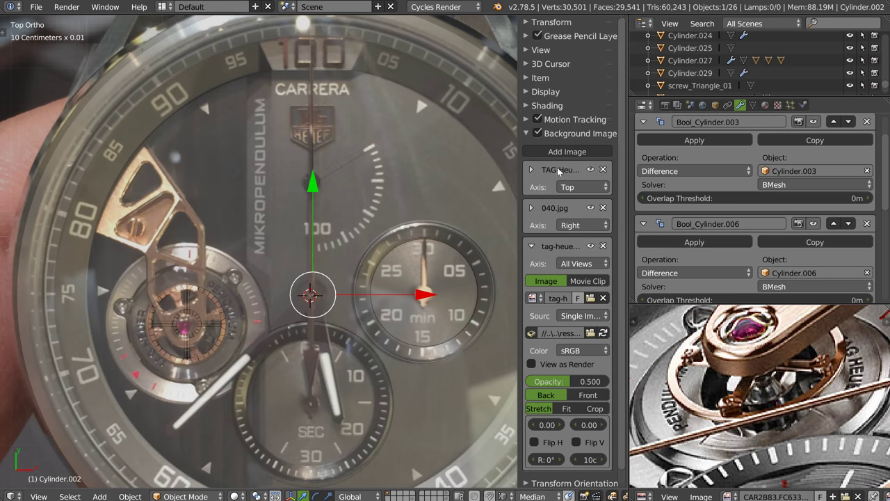
left_click(591, 170)
scroll(348, 245, "down", 5)
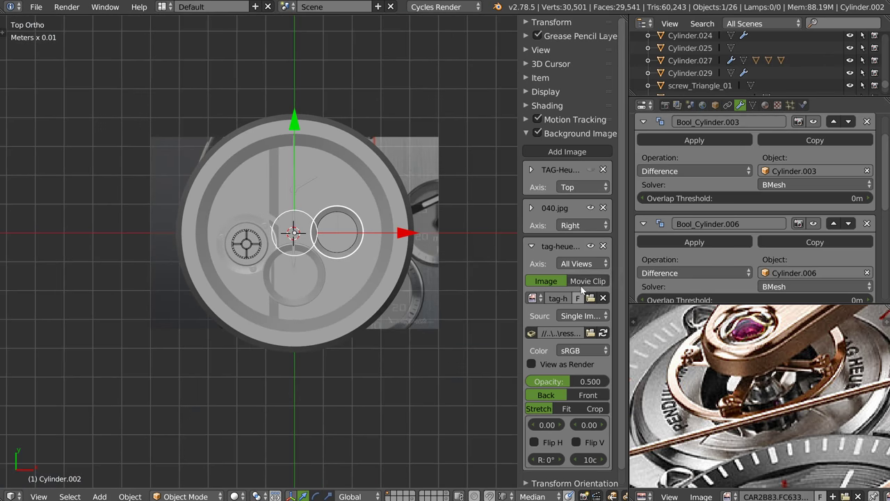
Draw the new photo in front and roughly adjust its size, rotation and offsets
left_click(589, 395)
mouse_move(590, 459)
left_mouse_down()
mouse_move(640, 469)
mouse_move(633, 401)
left_mouse_up()
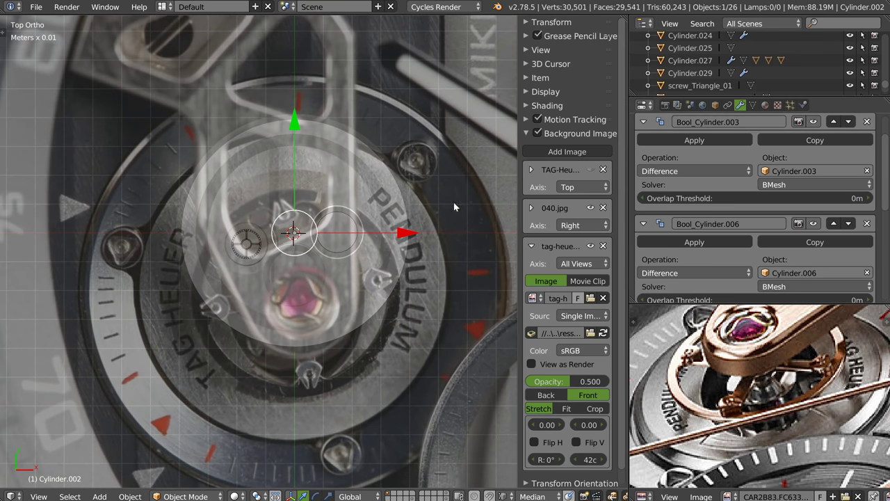
left_click_drag(551, 461, 751, 480)
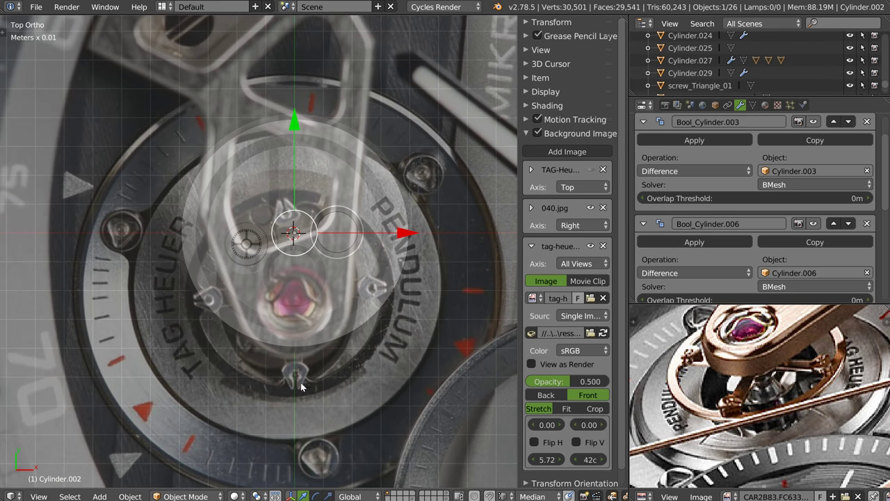
left_click_drag(546, 462, 557, 463)
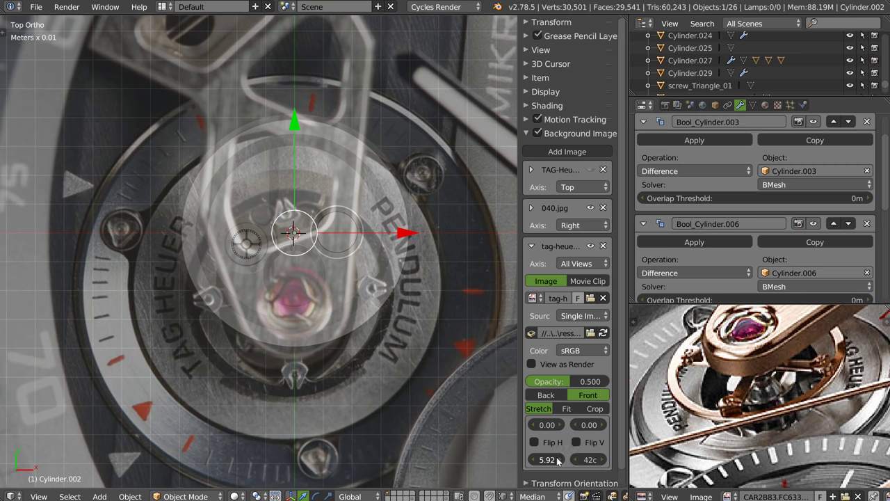
mouse_move(585, 426)
left_mouse_down()
mouse_move(858, 339)
mouse_move(850, 340)
left_mouse_up()
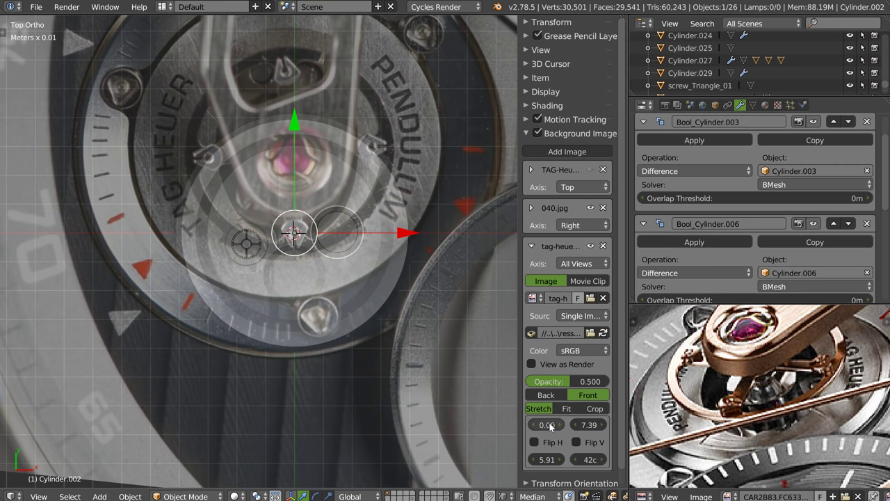
left_click_drag(548, 425, 545, 425)
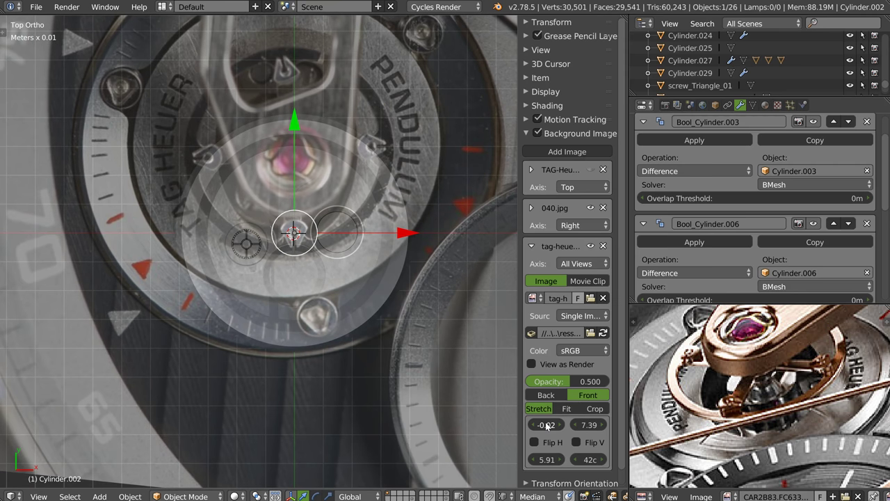
Set the photo size to 57 and fine-tune its rotation and offsets over the balance wheel
left_click(588, 462)
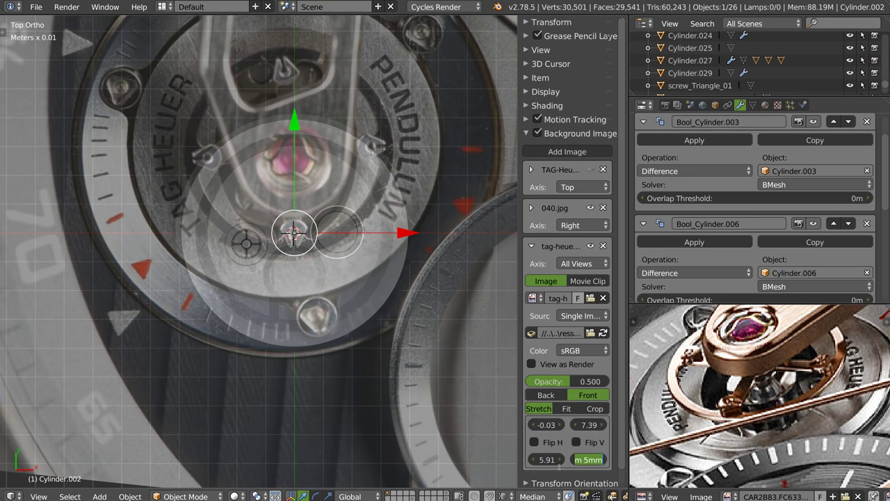
type("57")
key("Return")
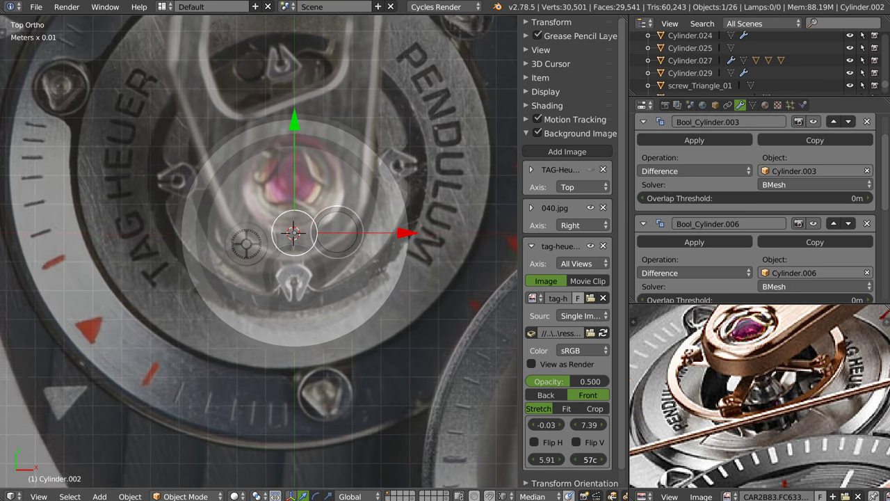
left_click_drag(549, 460, 569, 458)
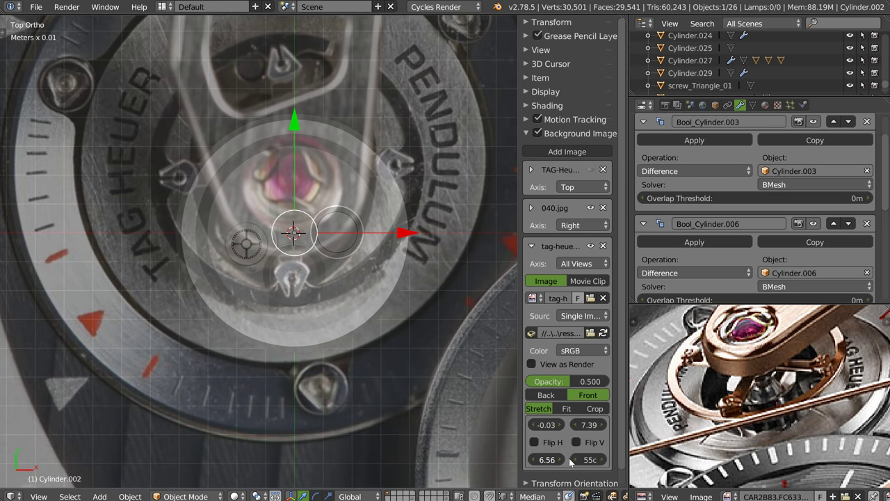
left_click_drag(585, 424, 626, 424)
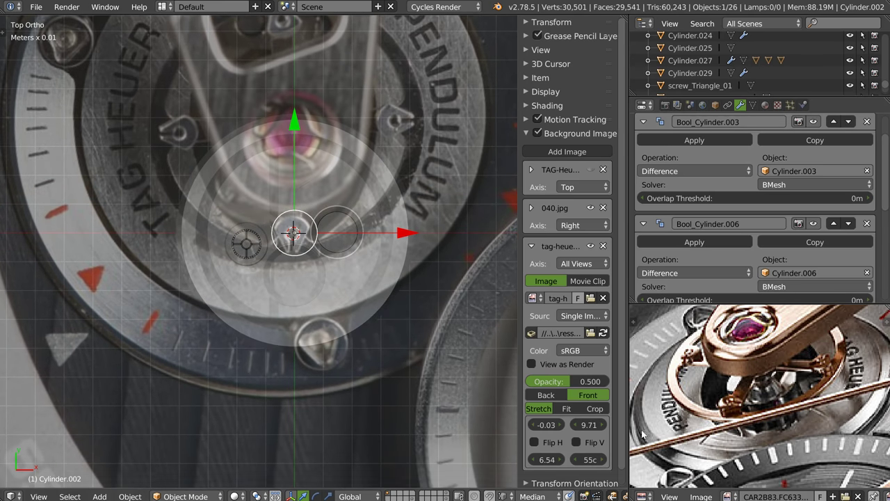
left_click_drag(548, 426, 557, 426)
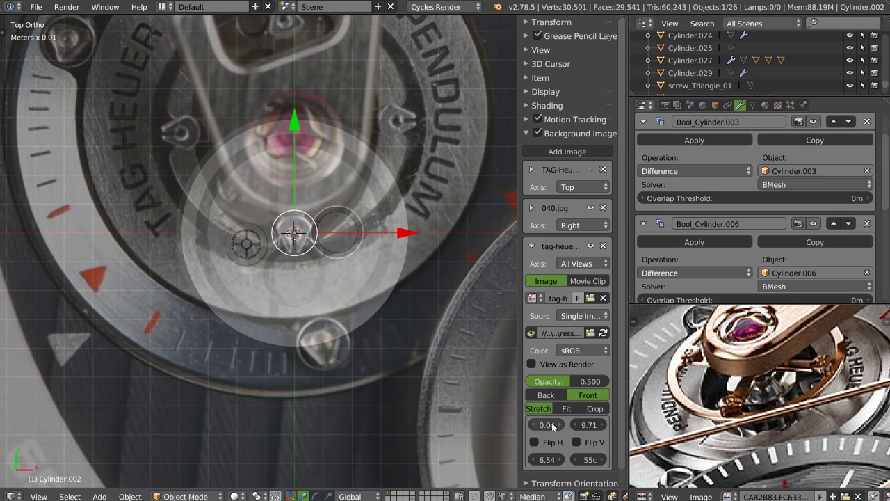
mouse_move(365, 306)
middle_mouse_down()
mouse_move(355, 264)
mouse_move(332, 268)
middle_mouse_up()
scroll(345, 249, "up", 2)
Add a new cylinder at the 3D cursor with 12 vertices
key("w")
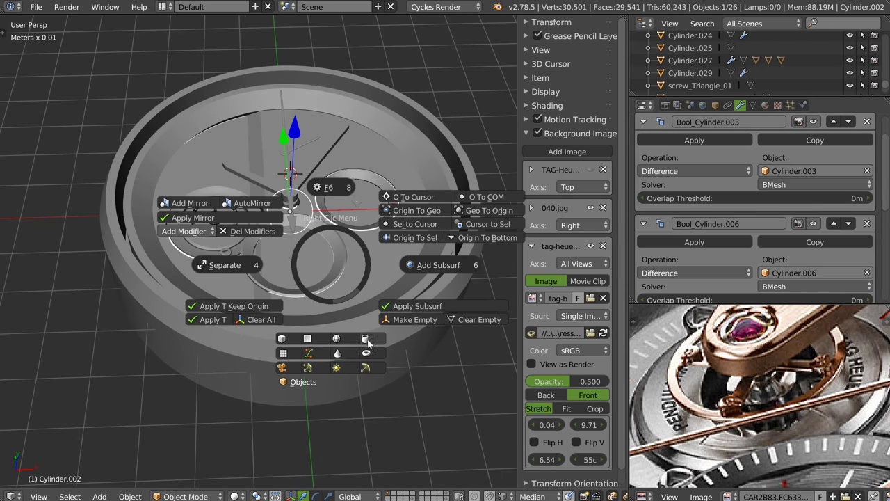
left_click(357, 340)
key("w")
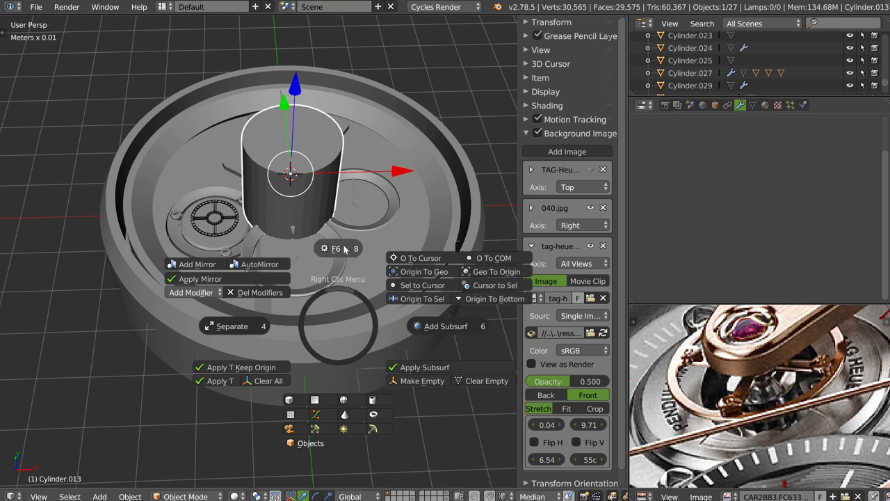
key("F6")
left_click(485, 265)
type("12")
key("Return")
Isolate the cylinder in top view and change its vertex count to 16
middle_click_drag(269, 258, 314, 235)
key("KP_Divide")
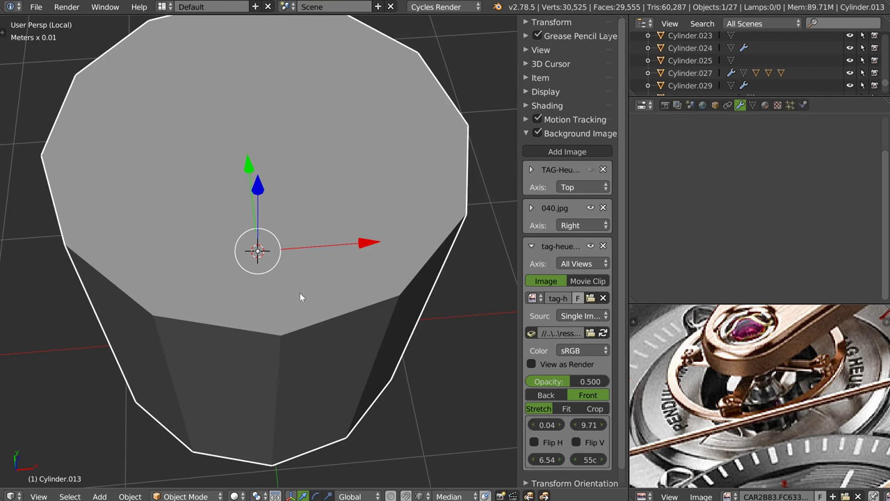
key("KP_7")
scroll(341, 240, "down", 2)
key("s")
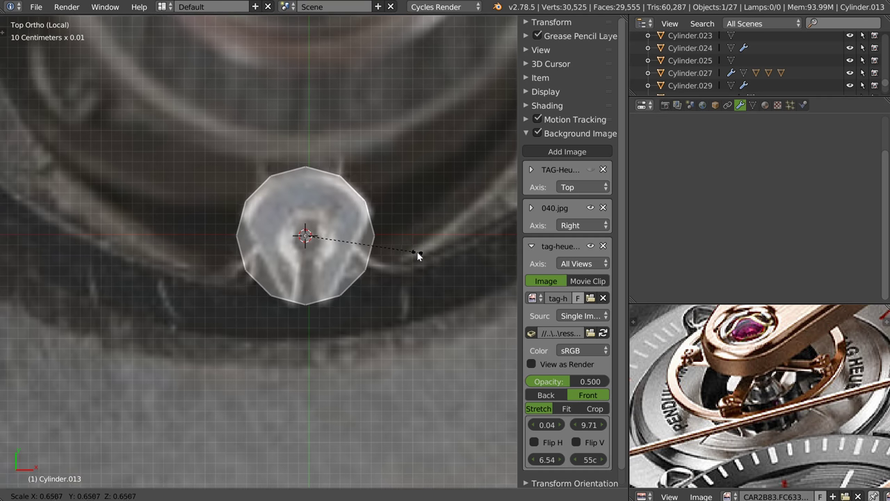
key("Escape")
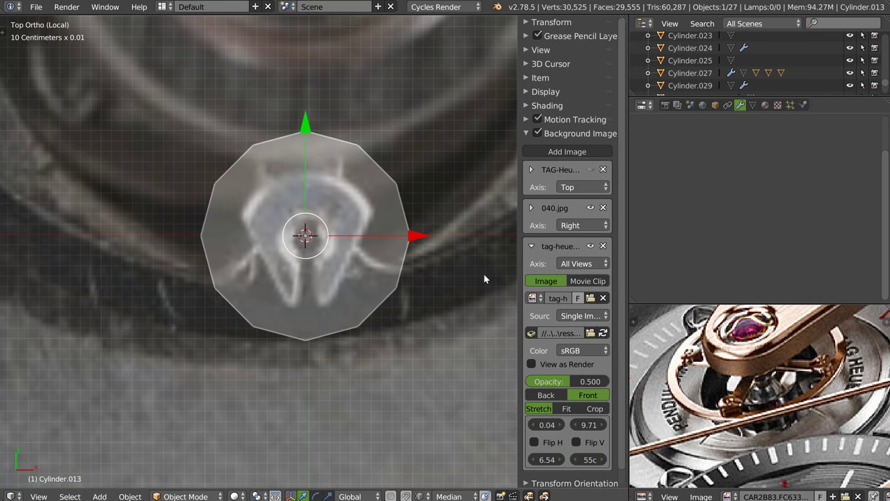
key("F6")
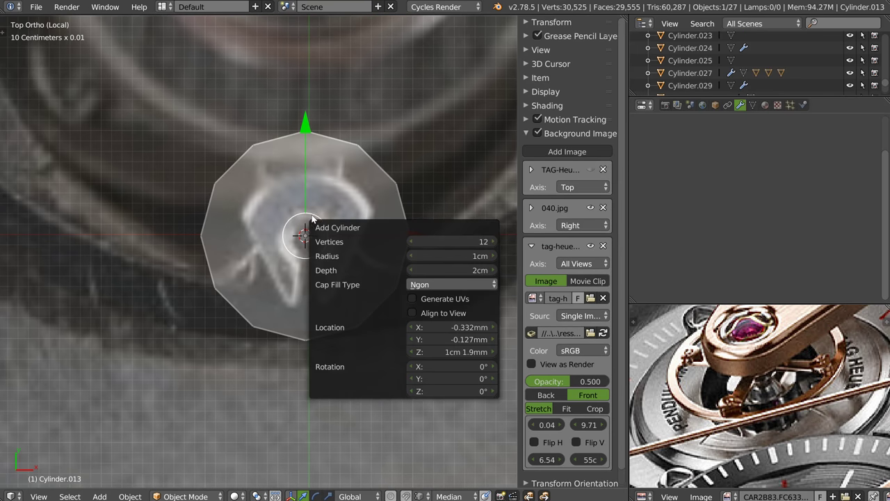
type("16")
key("Return")
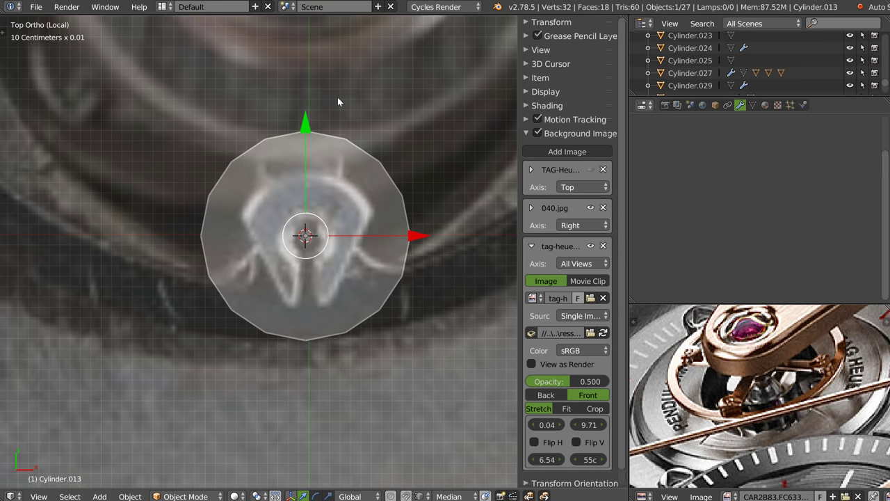
Change the cylinder's vertex count to 24
key("w")
key("F6")
left_click(486, 255)
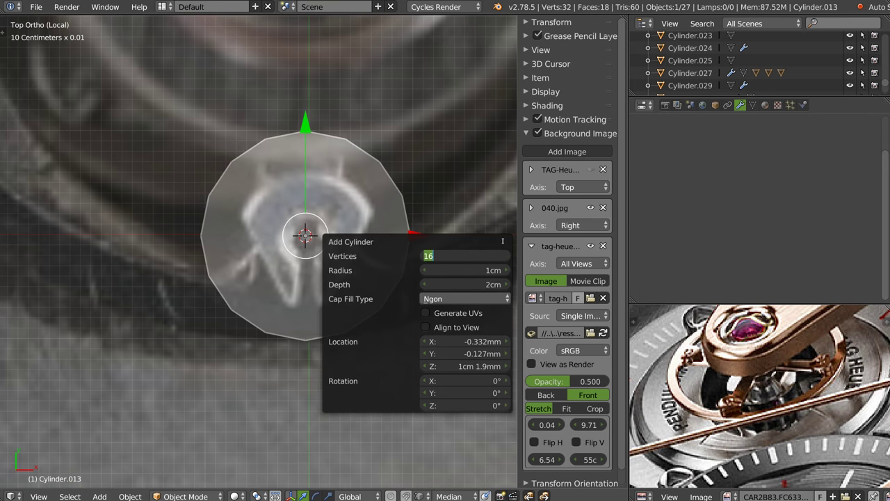
type("24")
key("Return")
Shrink the cylinder, move it along Y and rescale it over the round hub
key("s")
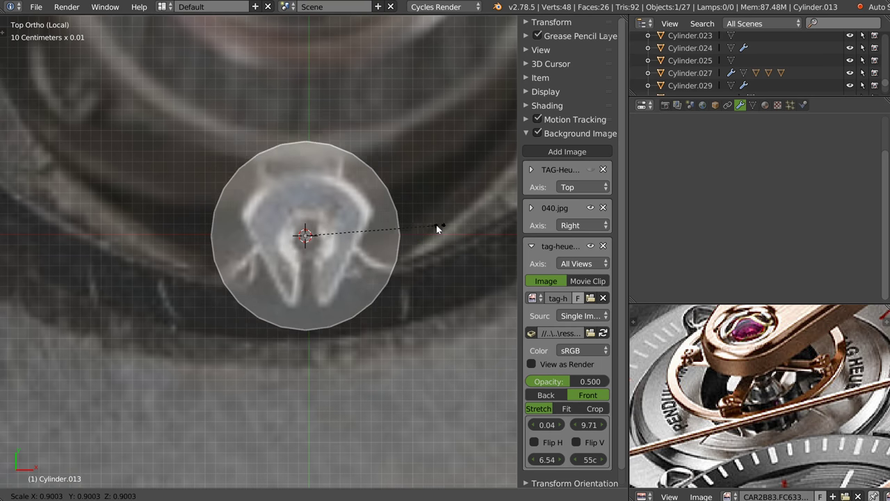
left_click(408, 232)
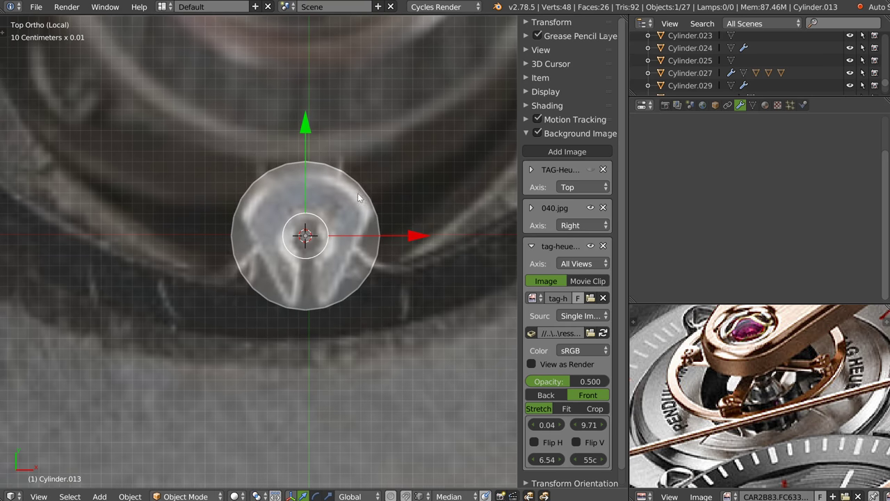
key("g")
key("y")
left_click(307, 133)
key("s")
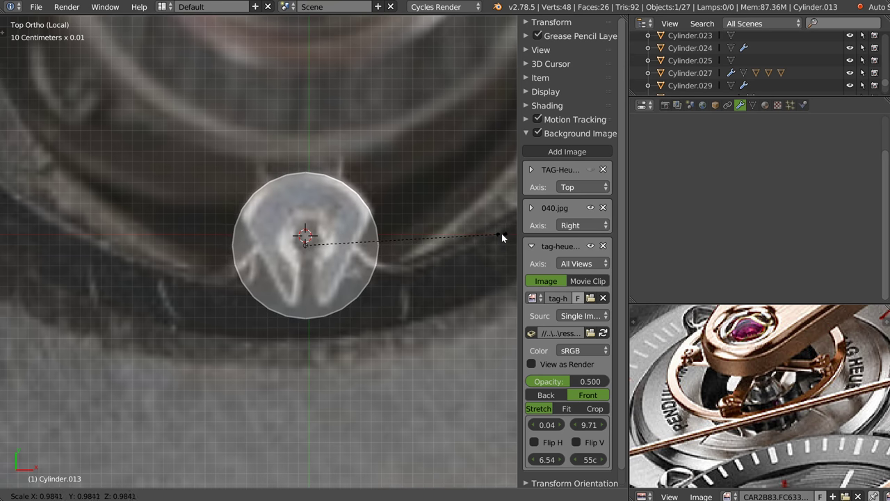
left_click(456, 230)
Enter Edit Mode with all faces selected, then return to Object Mode
key("ctrl+Tab")
left_click(403, 250)
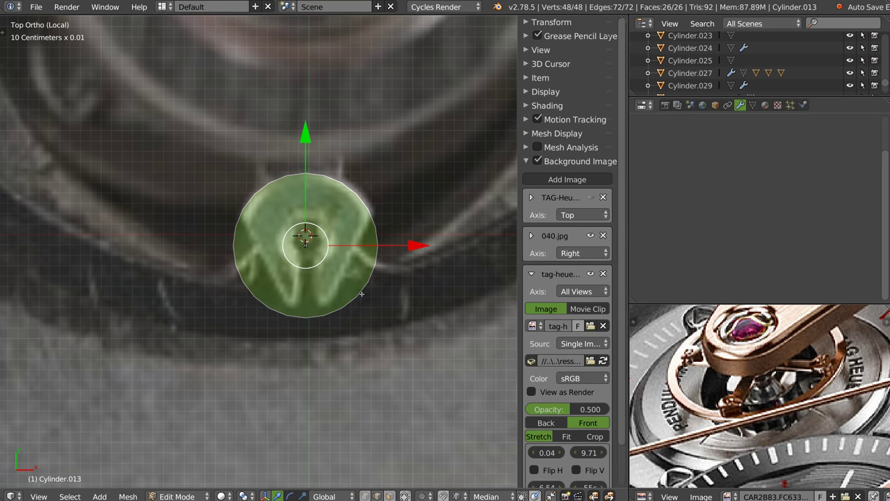
key("Tab")
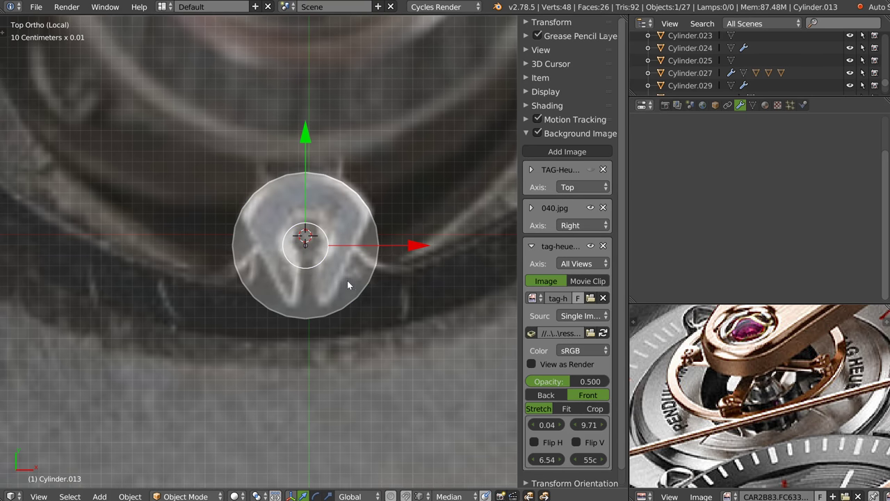
key("ctrl+shift+x")
Make a Carver rectangle cut beside the cylinder, then a Line cut removing its right side diagonally
left_click_drag(437, 191, 411, 208)
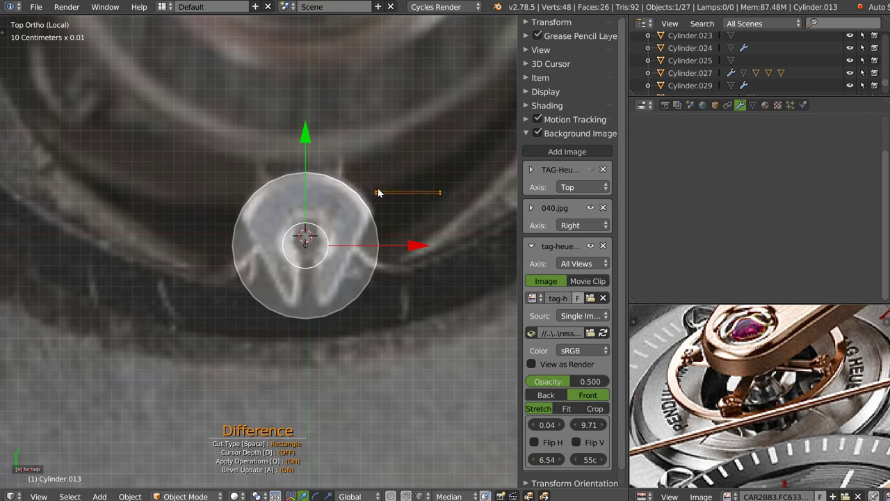
key("KP_Decimal")
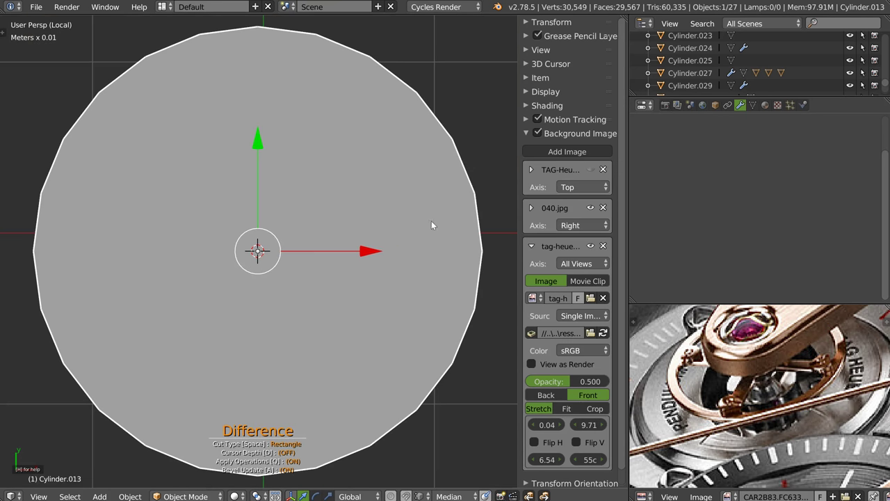
key("q")
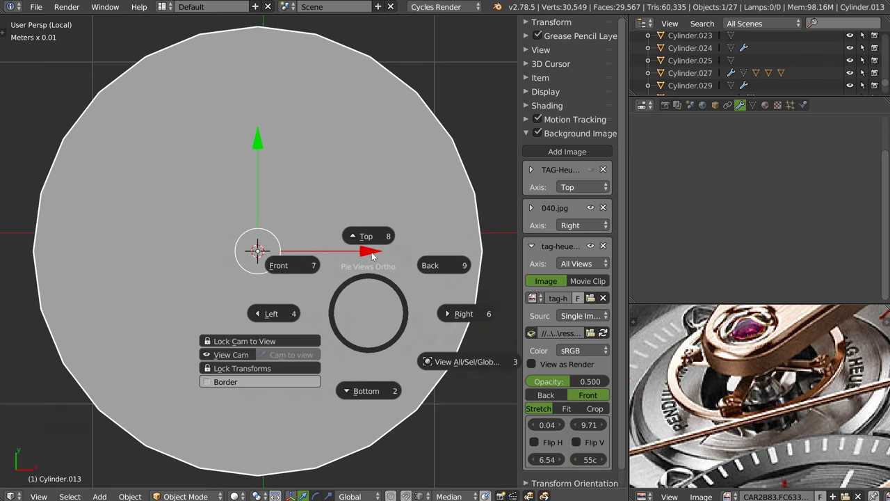
key("ctrl+shift+x")
scroll(411, 270, "down", 1)
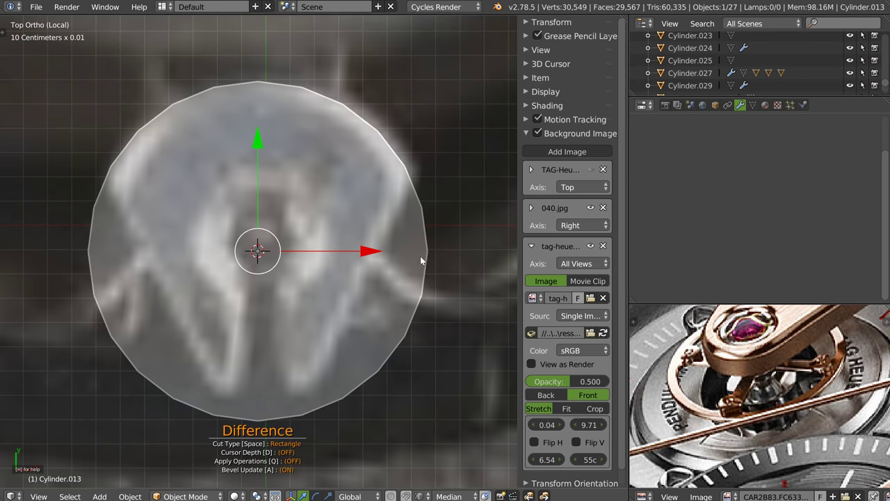
left_click(507, 151)
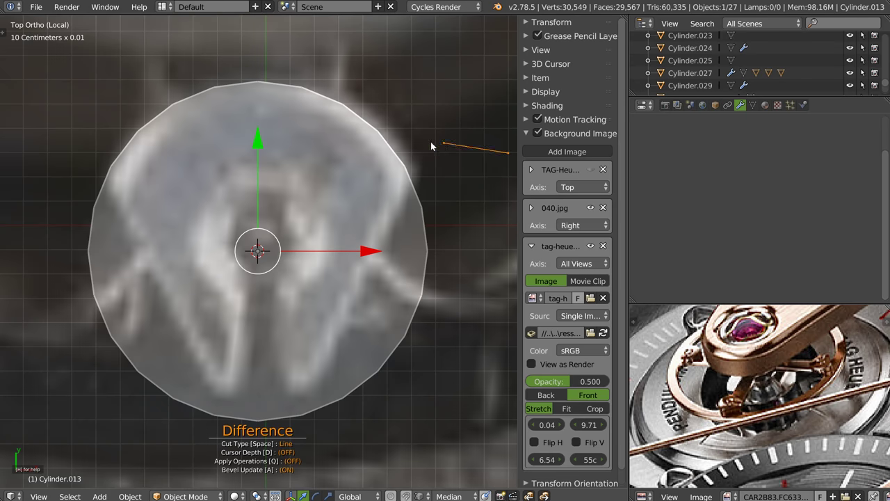
left_click(420, 151)
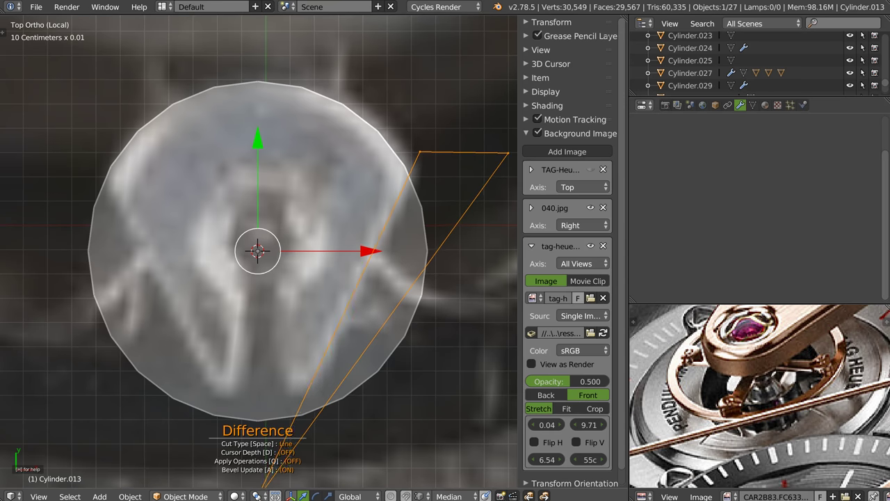
left_click(265, 490)
left_click(484, 460)
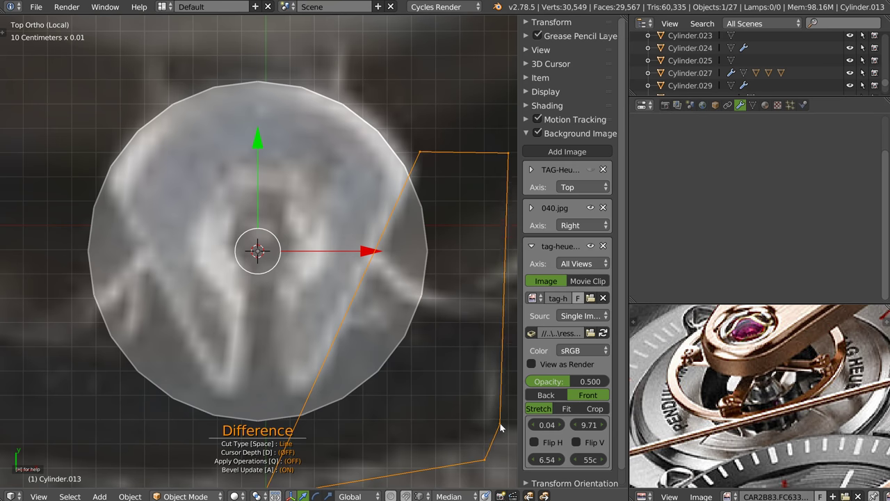
key("Return")
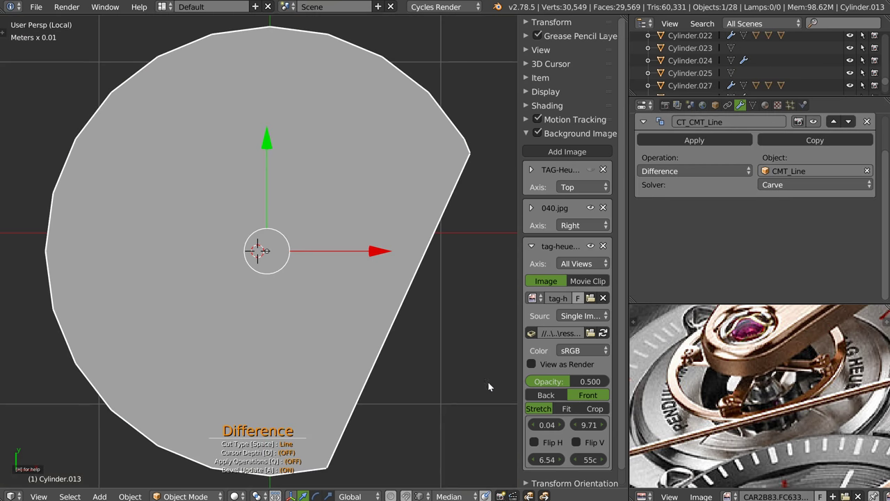
In top view, knife a vertical edge through the mesh from top to bottom vertex
key("KP_7")
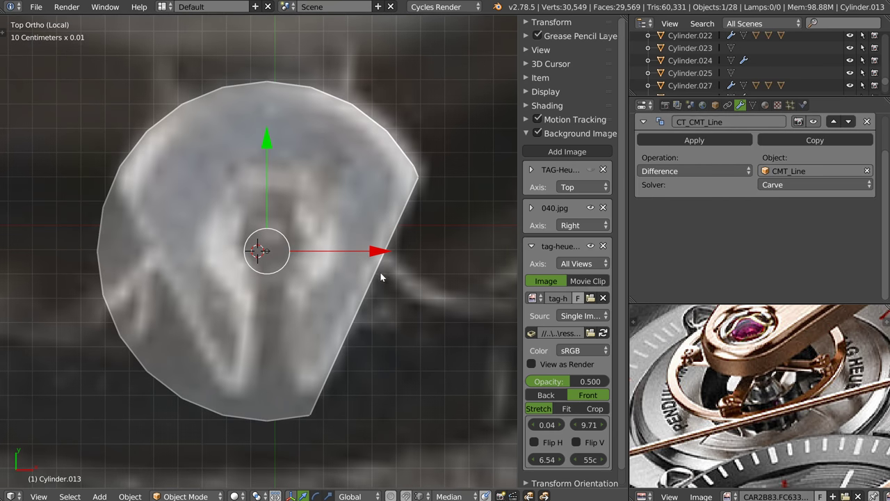
scroll(368, 290, "up", 1)
scroll(353, 228, "down", 2)
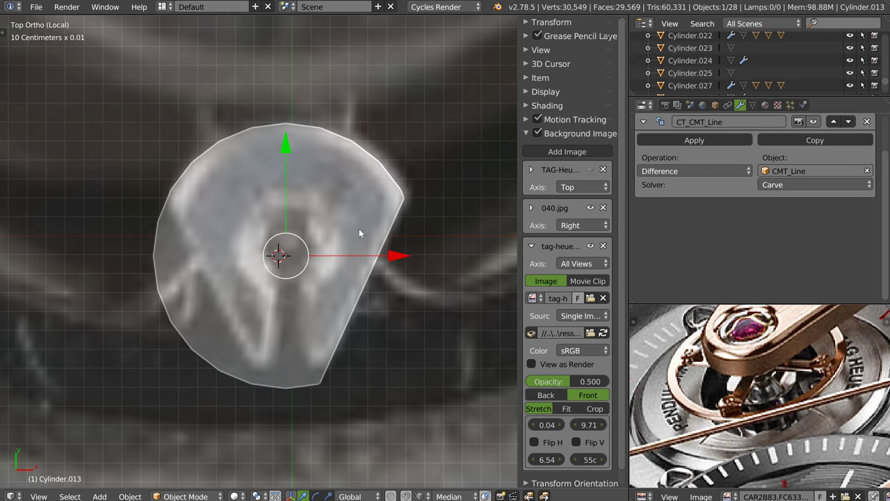
key("Tab")
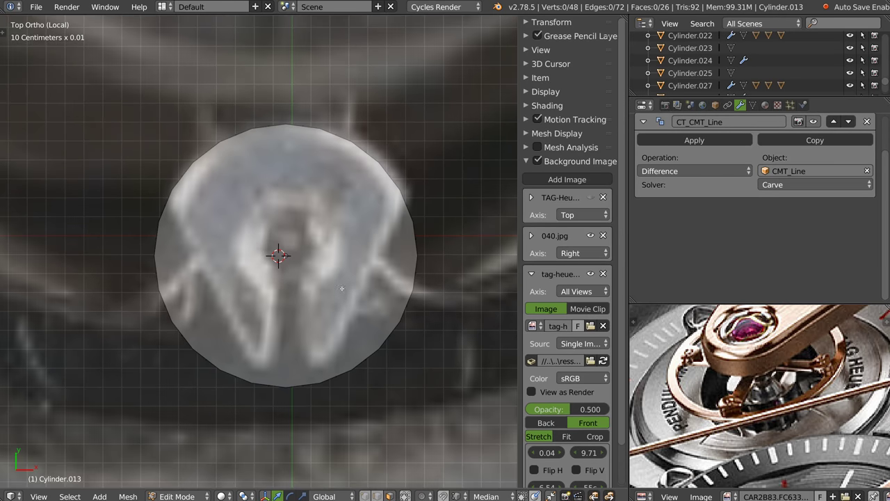
key("k")
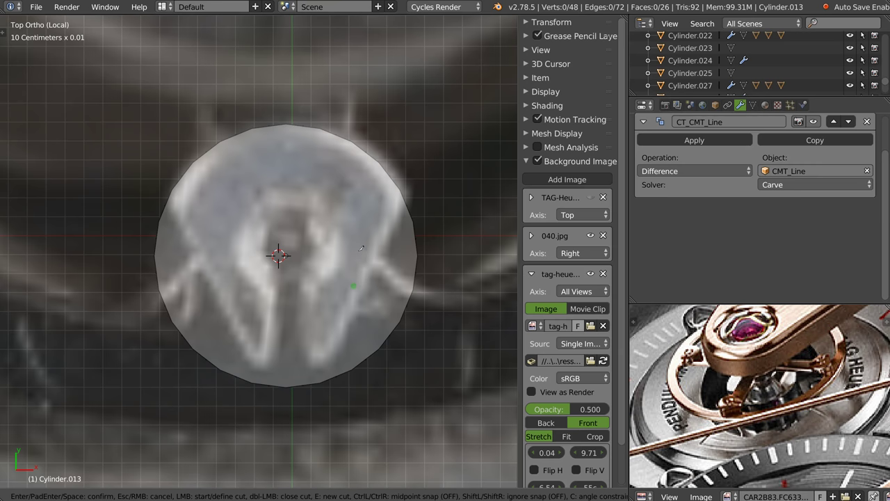
left_click(286, 125)
left_click(286, 409)
key("Return")
key("Tab")
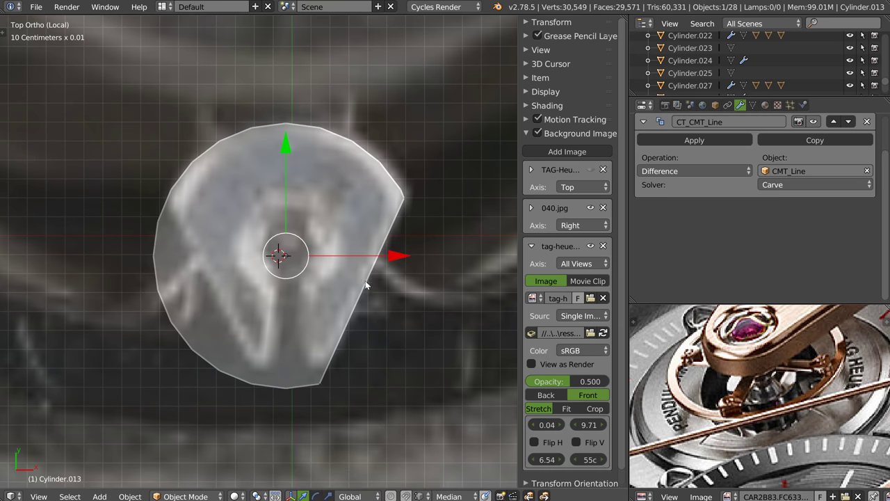
Apply the Difference Boolean, then Carver-rectangle-cut the cylinder's bottom flat
left_click(685, 141)
scroll(366, 251, "down", 1)
scroll(334, 360, "down", 2, "shift")
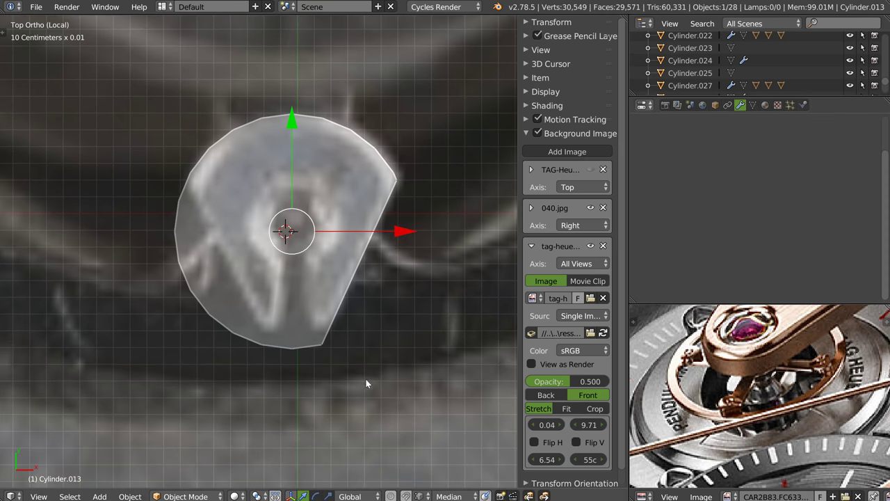
key("ctrl+shift+x")
left_click_drag(416, 435, 121, 333)
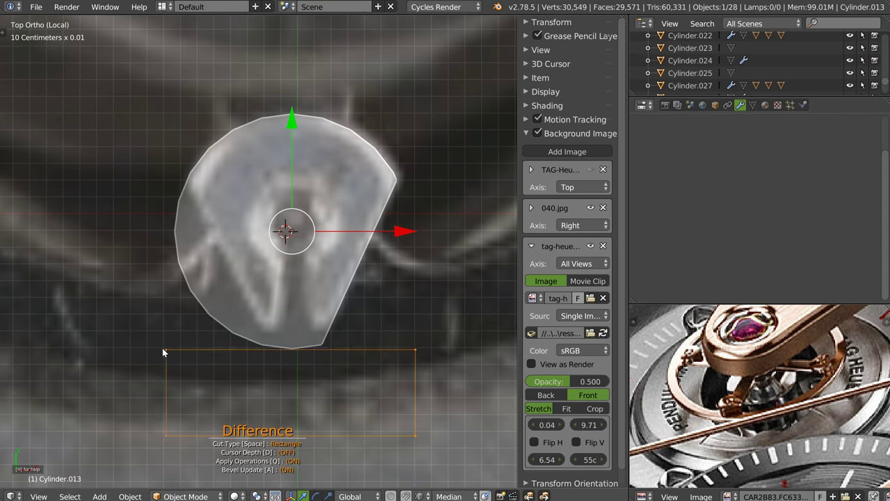
middle_click_drag(117, 330, 135, 359)
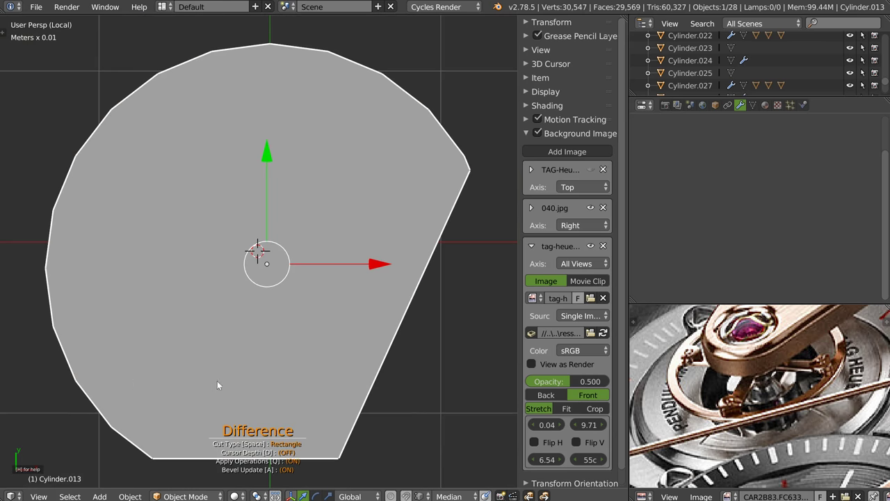
scroll(416, 382, "down", 3)
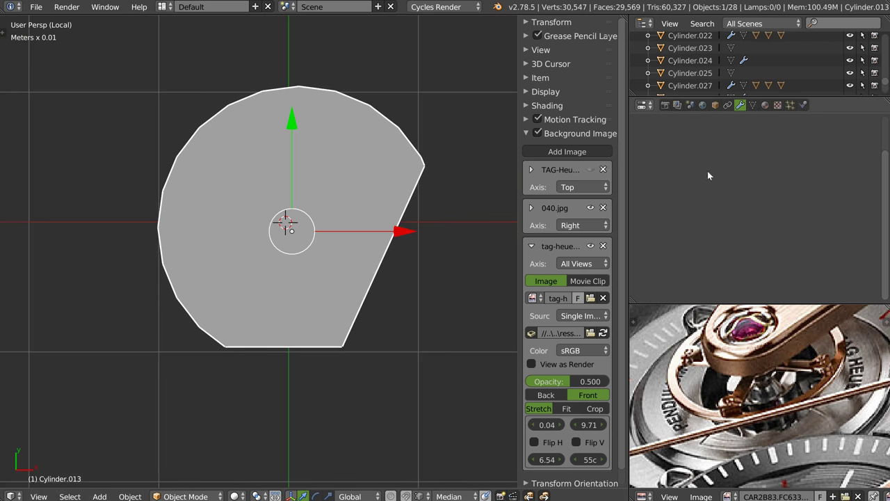
key("Tab")
left_click(344, 294)
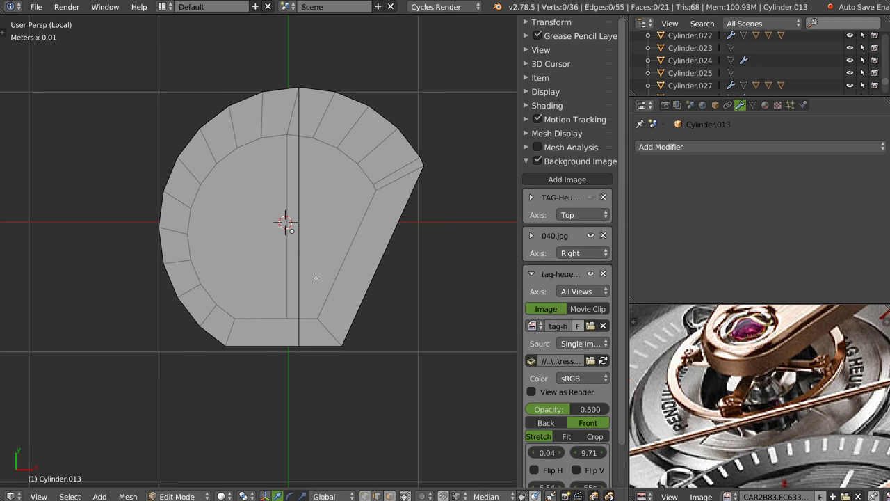
key("KP_5")
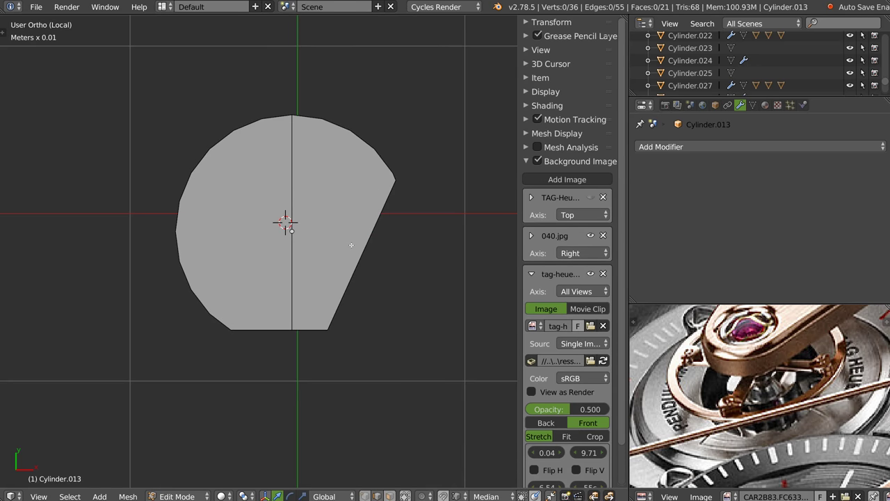
middle_click_drag(312, 304, 308, 260)
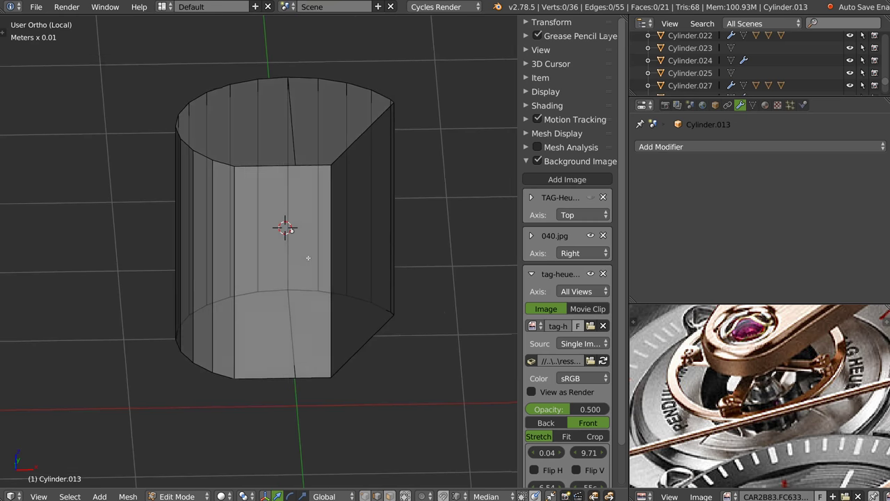
key("KP_7")
key("KP_5")
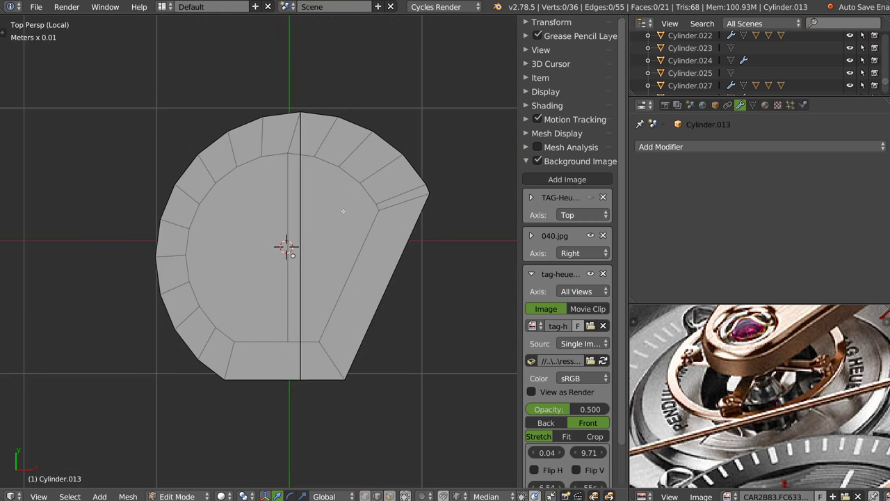
middle_click_drag(392, 246, 378, 215)
key("KP_7")
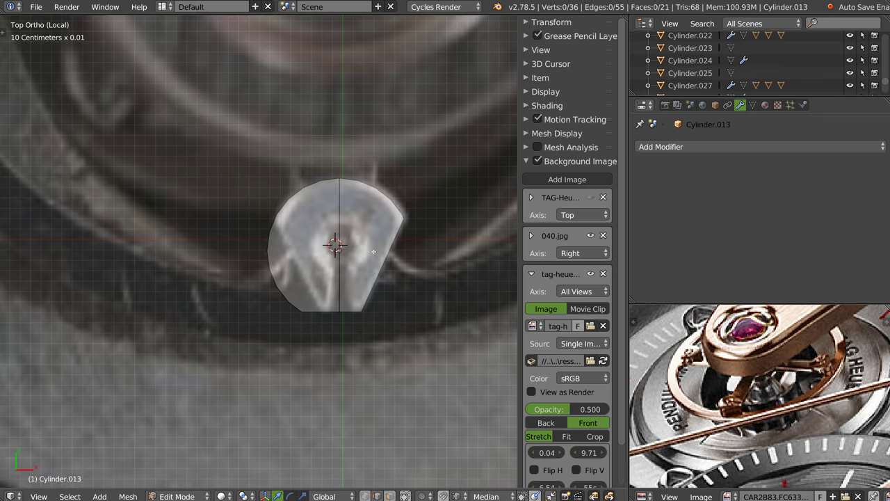
scroll(358, 267, "up", 2)
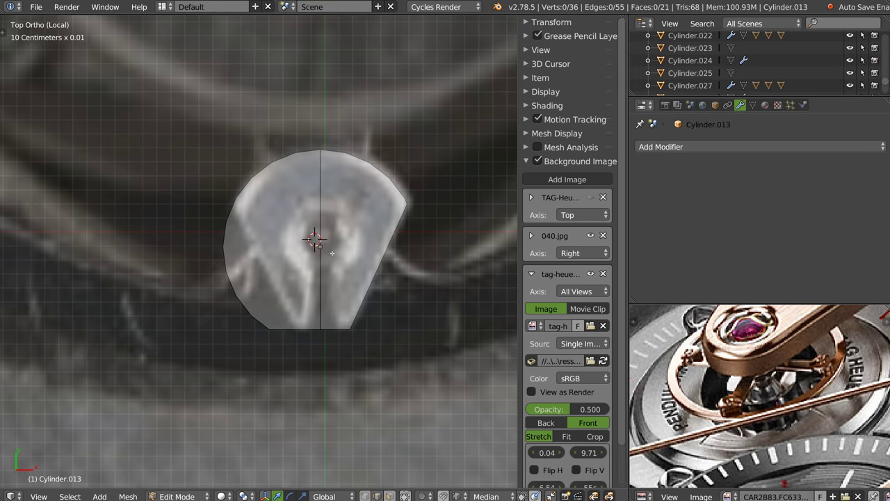
key("Tab")
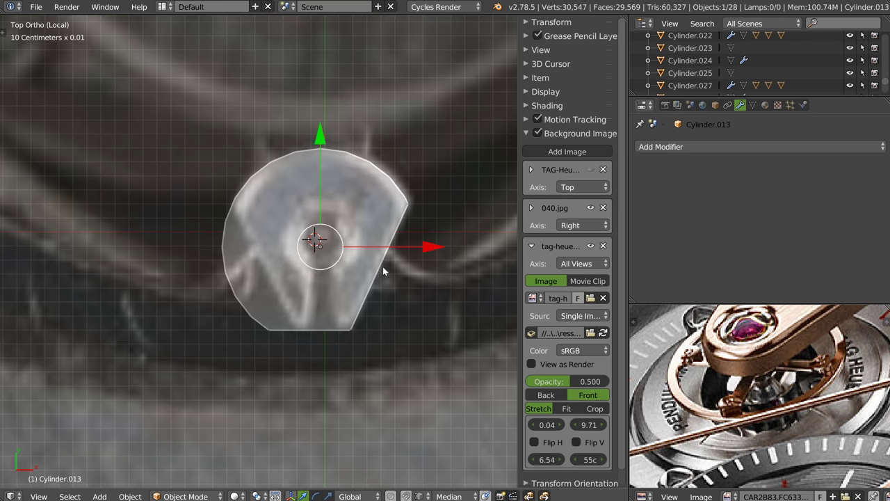
Nudge the reference photo to offsets 0.08 and 9.70; start a rectangle cut, then cancel it
key("ctrl+KP_2")
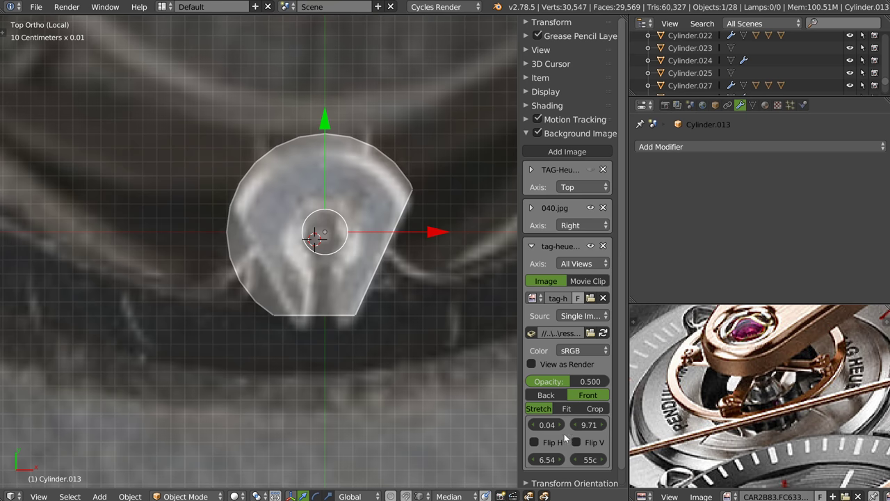
mouse_move(588, 459)
left_mouse_down()
mouse_move(551, 451)
mouse_move(553, 425)
mouse_move(543, 425)
mouse_move(587, 429)
left_mouse_up()
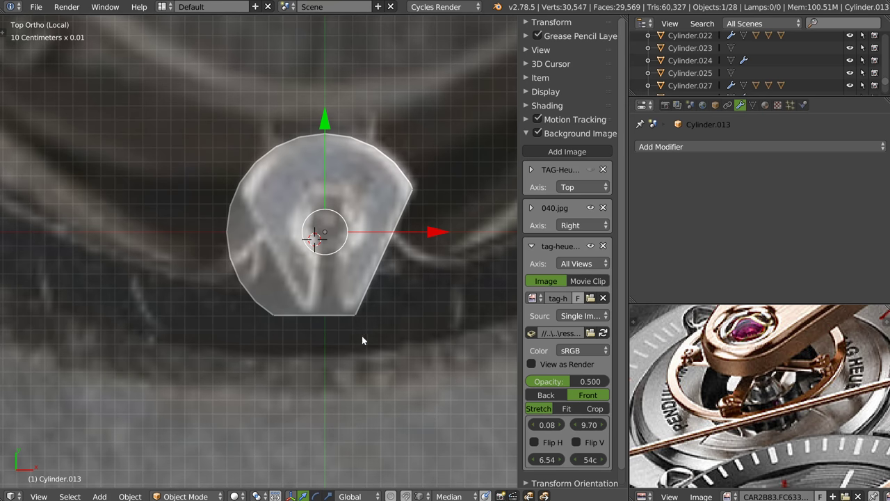
key("ctrl+shift+x")
left_click_drag(420, 374, 184, 314)
scroll(182, 311, "up", 3)
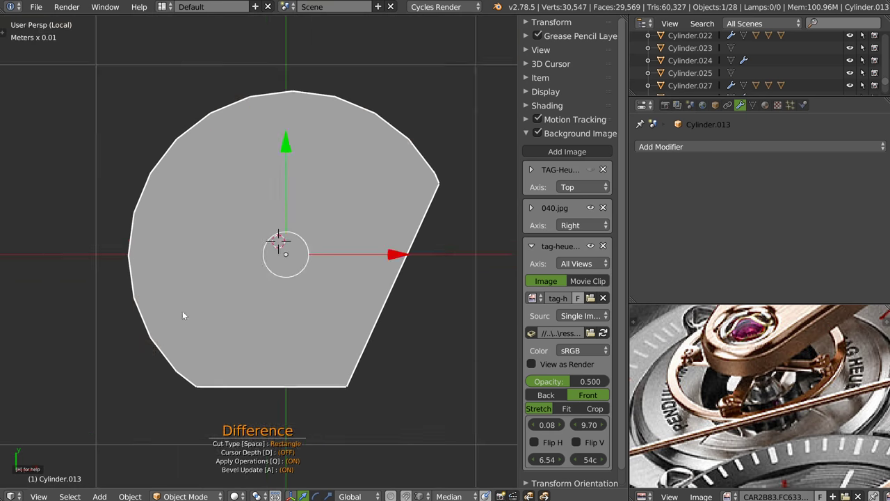
scroll(283, 363, "up", 2)
key("Escape")
Return to top view over the reference and open the quick add menu at the 3D cursor
key("KP_7")
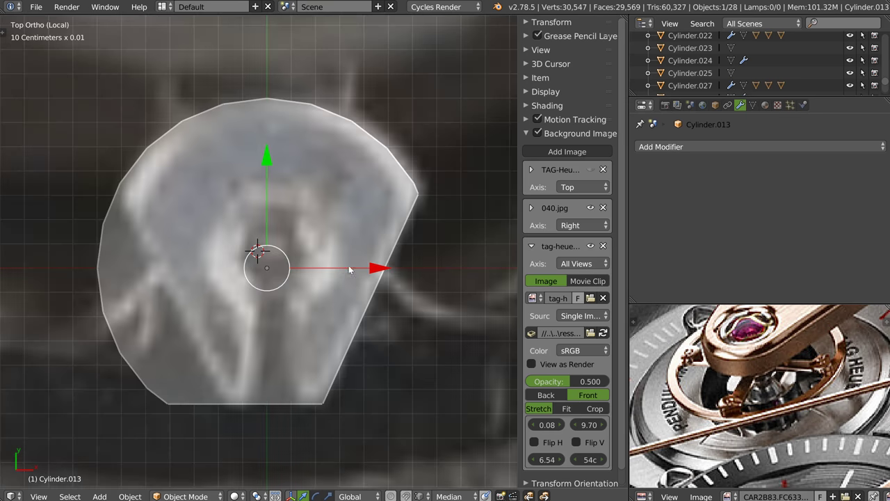
scroll(349, 259, "down", 1)
scroll(327, 276, "down", 2)
scroll(339, 214, "down", 1)
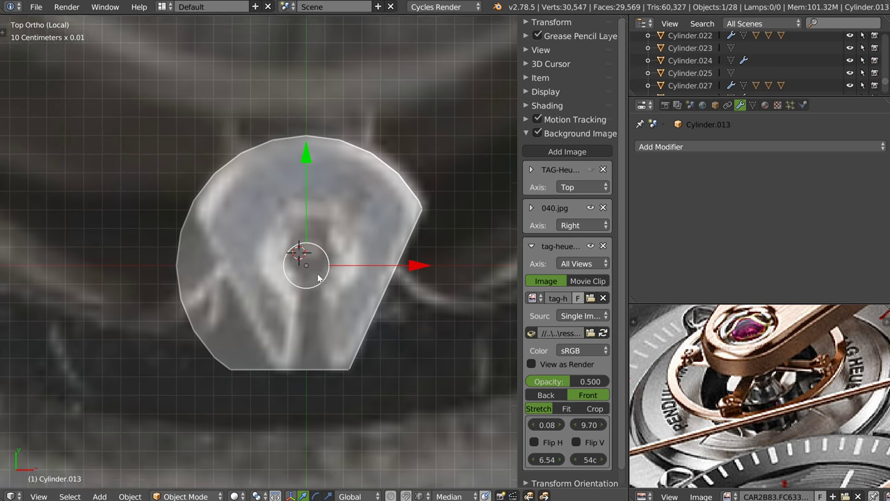
right_click(340, 315)
Shrink the new cylinder at the piece's centre to a smaller size
left_click(377, 392)
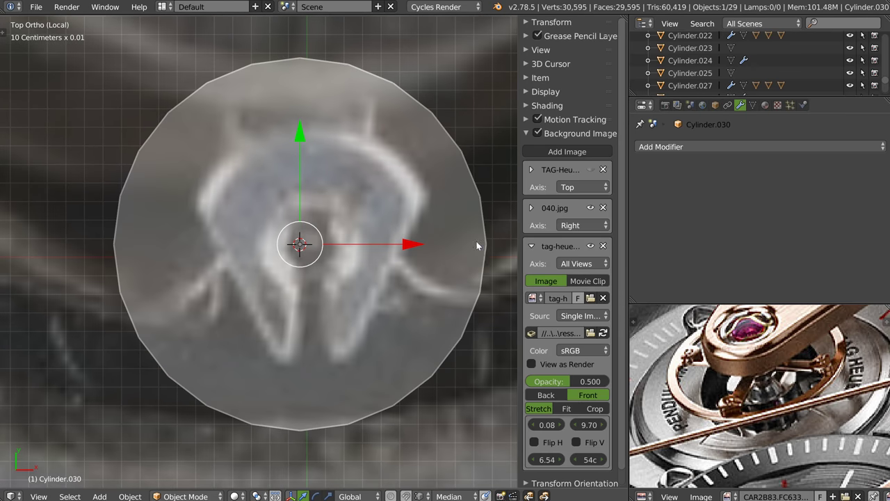
key("s")
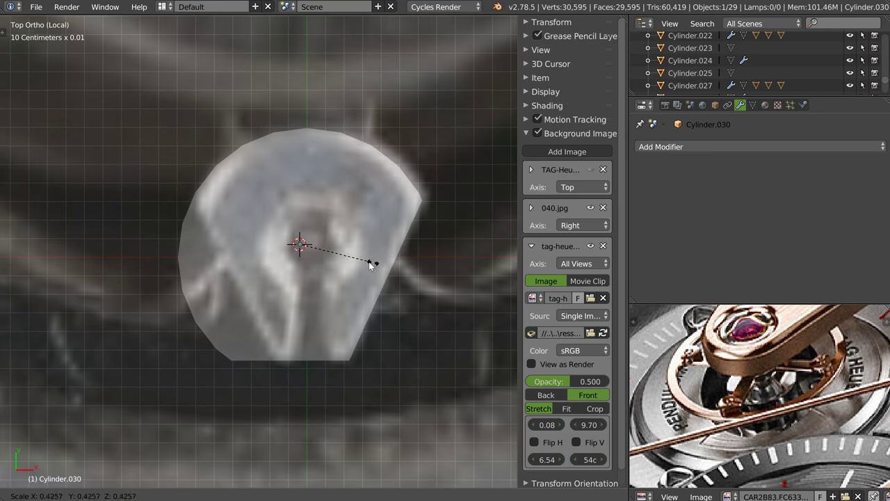
left_click(360, 260)
middle_click_drag(354, 274, 350, 255)
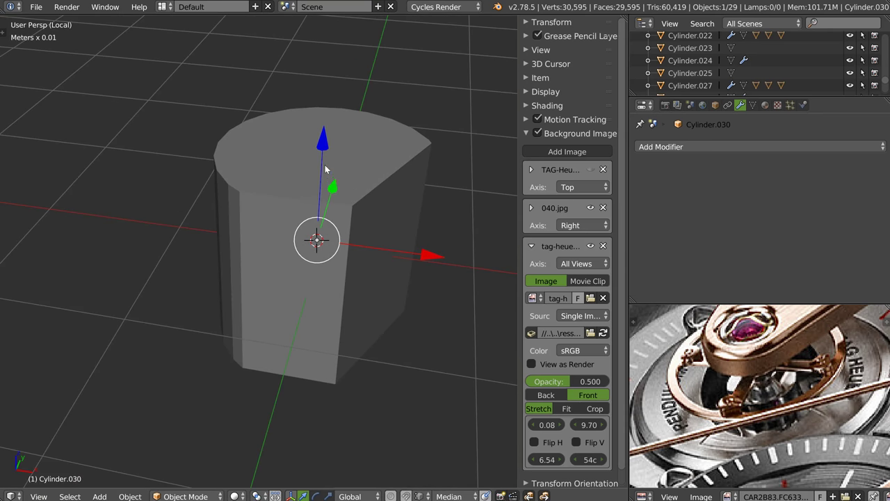
key("s")
key("Escape")
Narrow the cylinder further in top view to a small centre-ring pin
left_click(264, 297)
key("s")
left_click(348, 212)
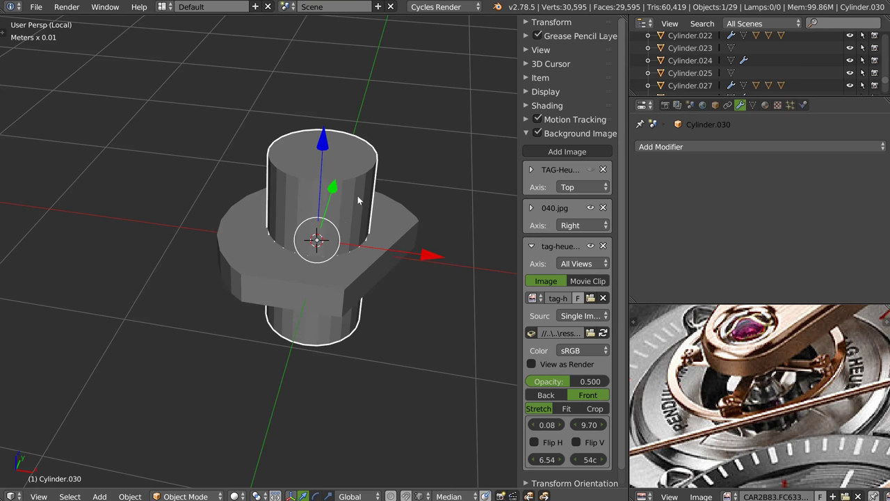
key("KP_7")
key("s")
left_click(387, 252)
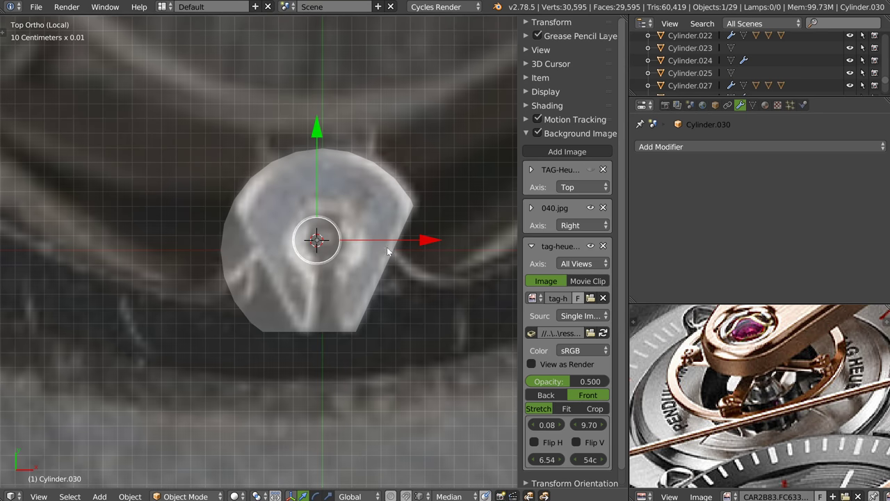
middle_click_drag(382, 290, 362, 263, "shift")
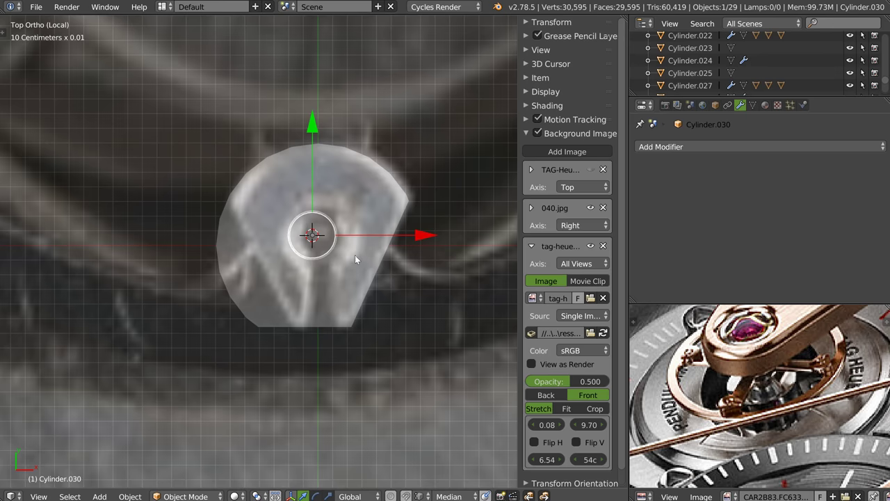
scroll(354, 255, "up", 3)
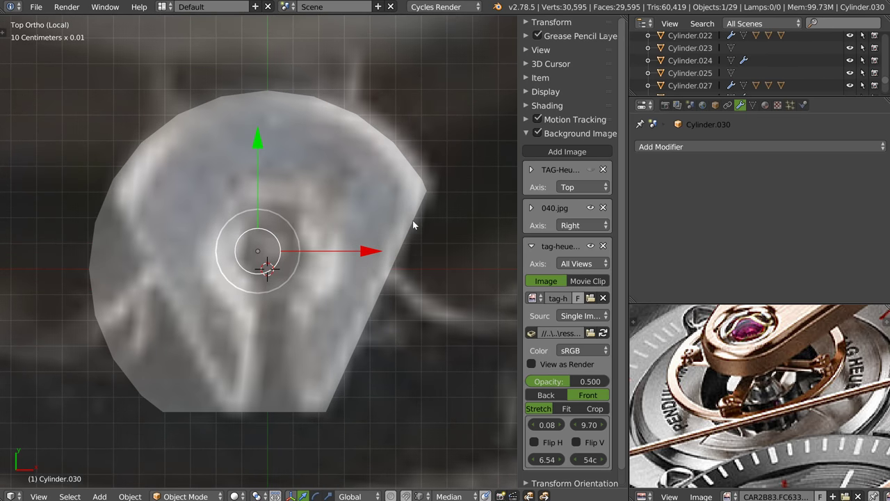
scroll(355, 261, "down", 4)
scroll(351, 251, "up", 1)
Set Cylinder.013's origin to its vertical centre edge and clear its location to world centre
key("Tab")
key("Tab")
right_click(362, 274)
key("Tab")
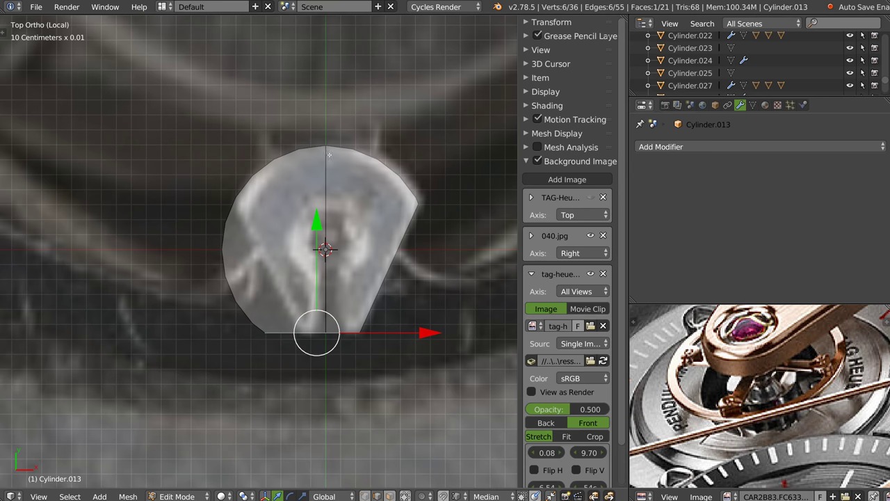
right_click(336, 260)
key("ctrl+shift+alt+c")
left_click(252, 217)
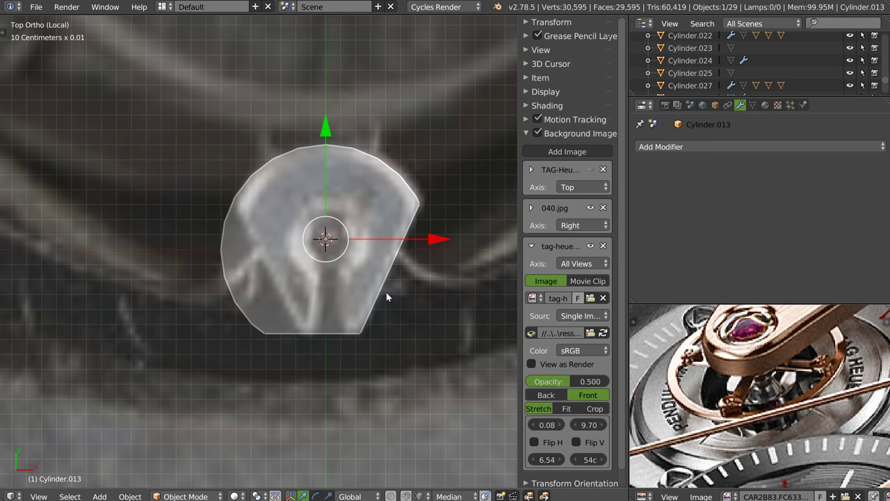
key("alt+g")
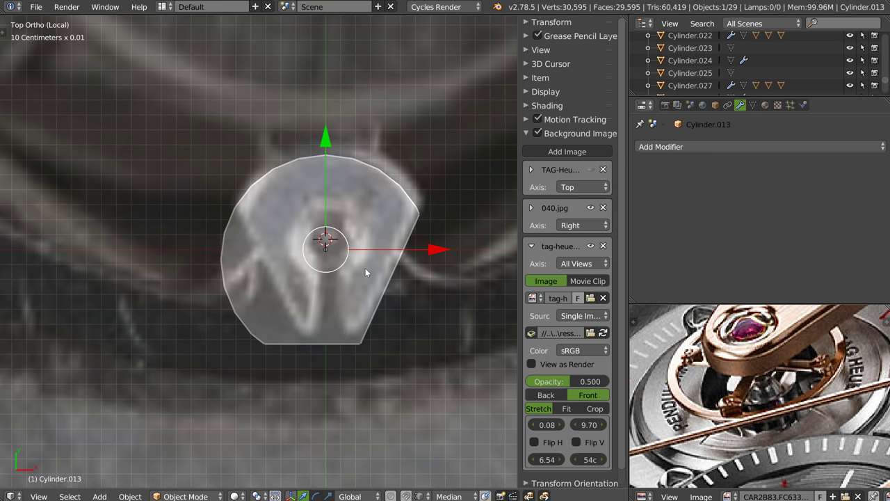
Cut a hole through the piece's centre with a Boolean Difference using the small cylinder
middle_click_drag(341, 275, 348, 216)
right_click(351, 219, "shift")
right_click(373, 269, "shift")
key("alt+q")
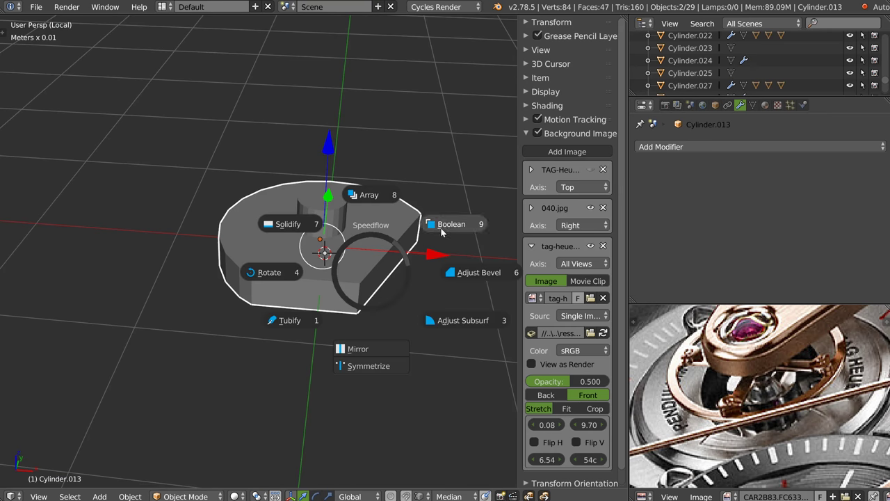
left_click(442, 232)
middle_click_drag(431, 320, 408, 229)
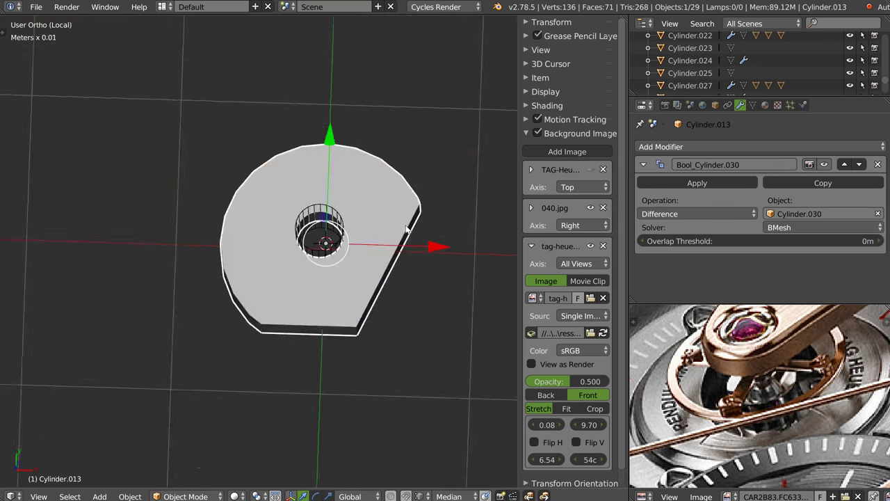
key("KP_7")
Move the small cutter cylinder upward and start a Carver rectangle difference cut
key("alt+q")
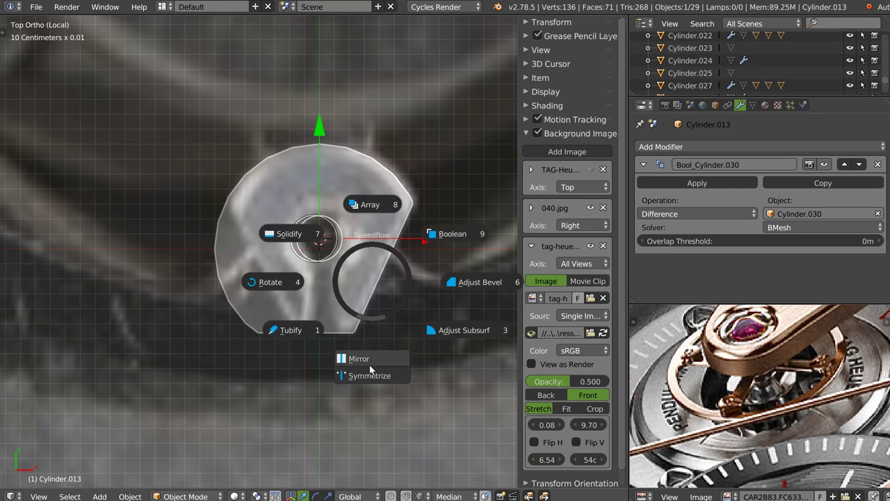
key("Escape")
key("shift+ctrl+alt+c")
key("Escape")
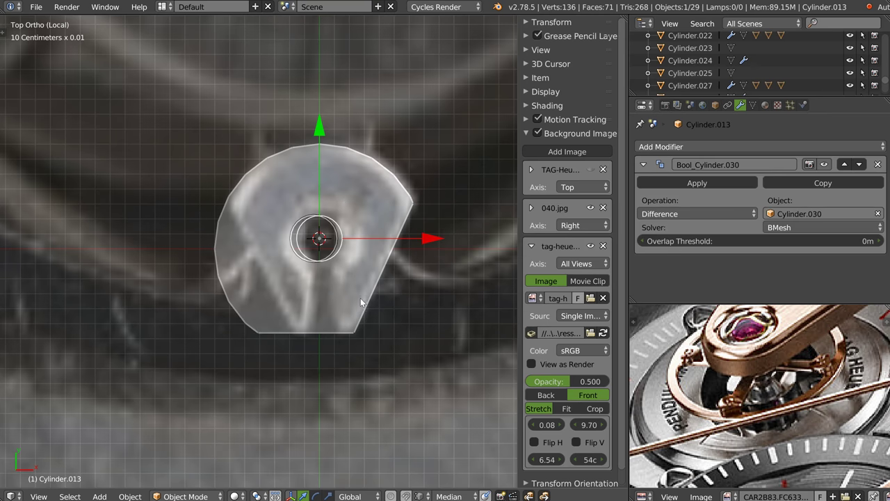
scroll(335, 237, "up", 3)
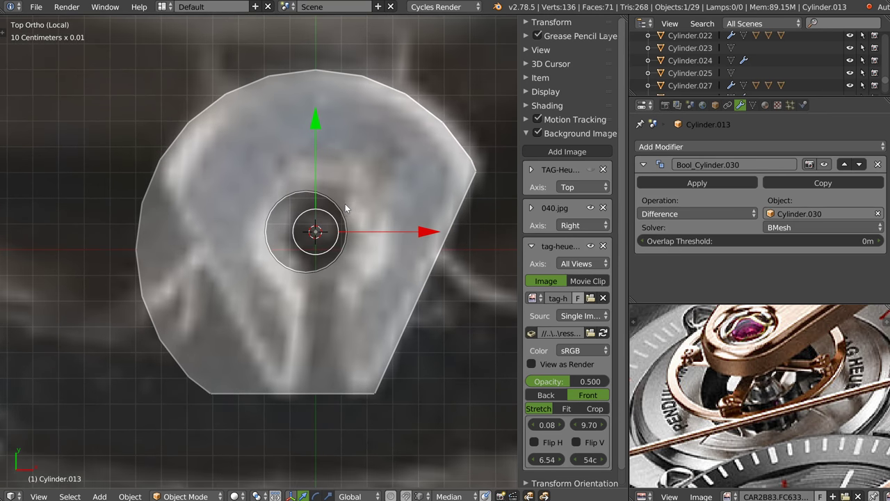
right_click(327, 267)
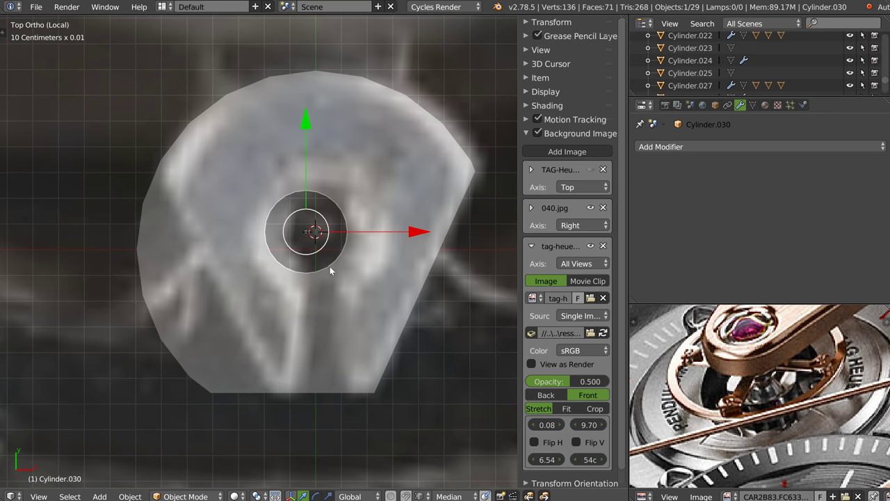
right_click(340, 258)
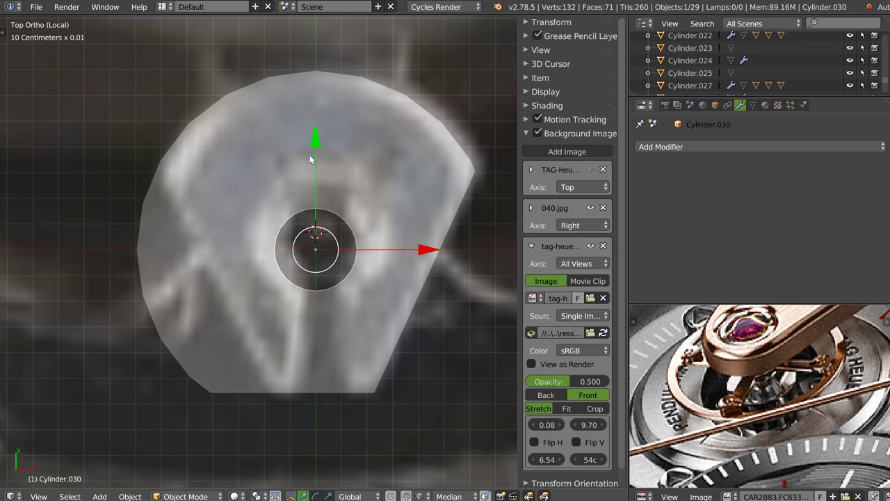
key("g")
left_click(324, 108)
scroll(361, 216, "down", 1)
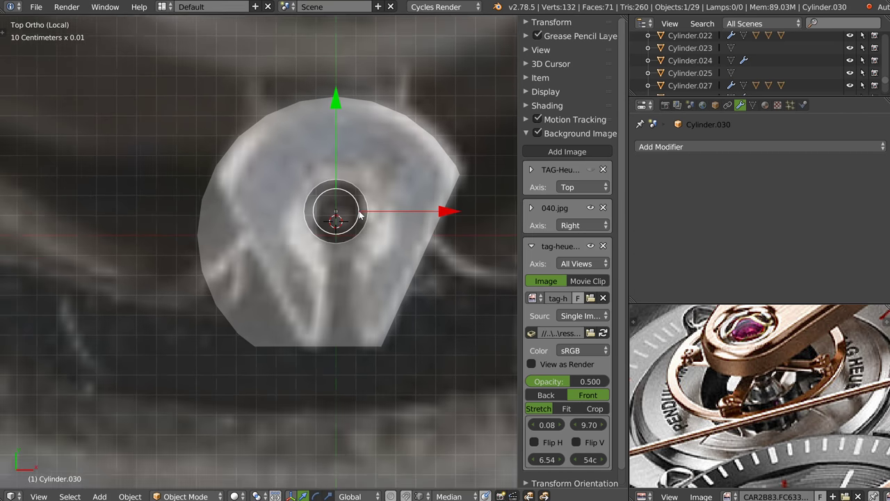
scroll(357, 238, "down", 1)
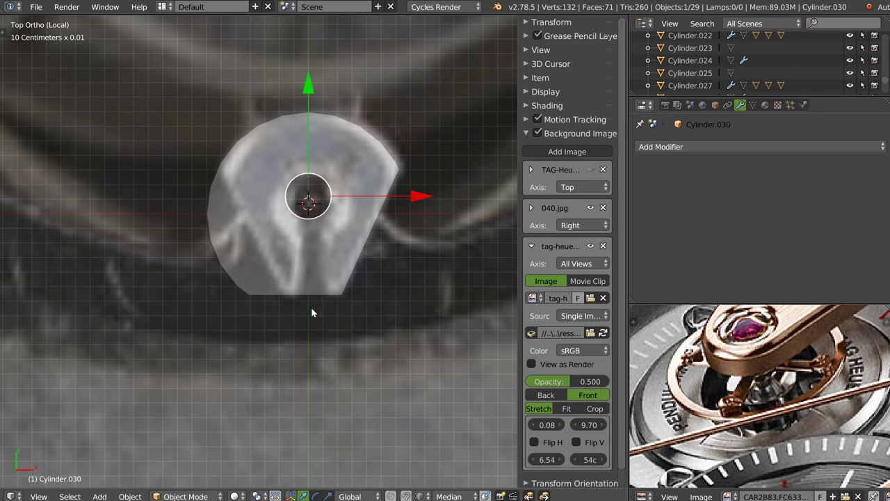
key("ctrl+shift+x")
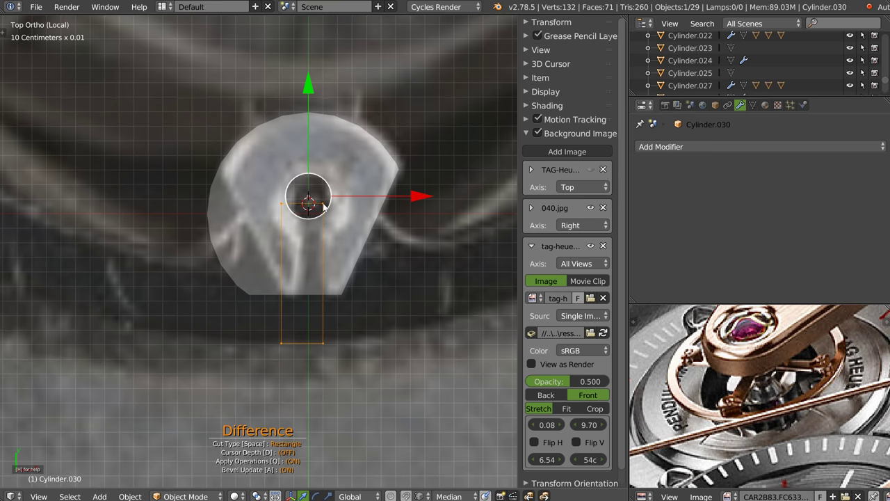
Carve a rectangular slot from the centre hole down to the bottom edge
left_click_drag(332, 240, 324, 207)
scroll(324, 297, "up", 2)
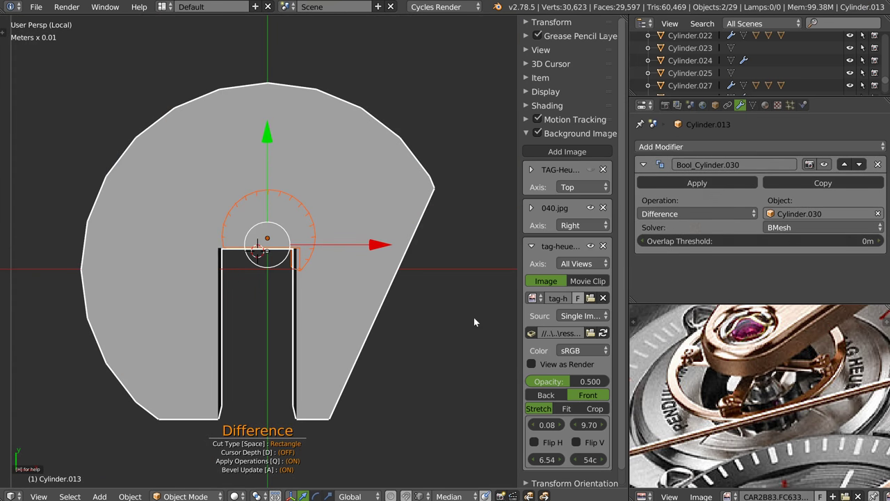
key("Escape")
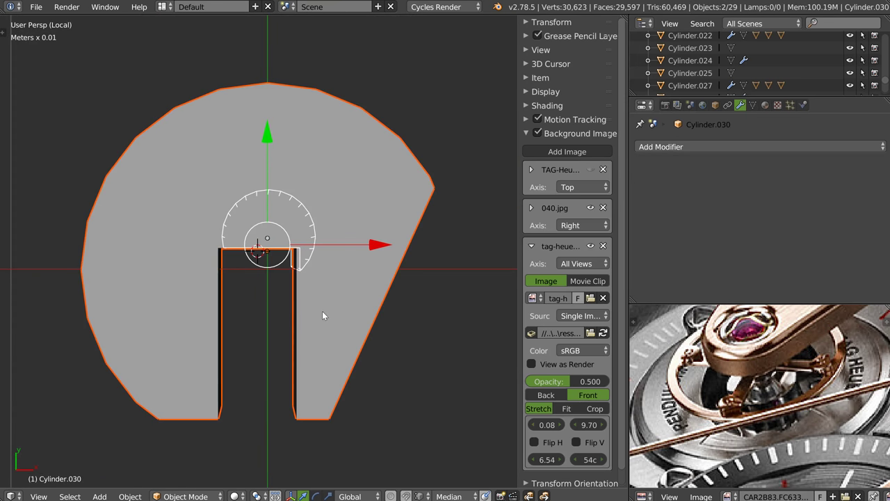
Symmetrize the piece's mesh across X
key("Tab")
middle_click_drag(322, 316, 325, 200)
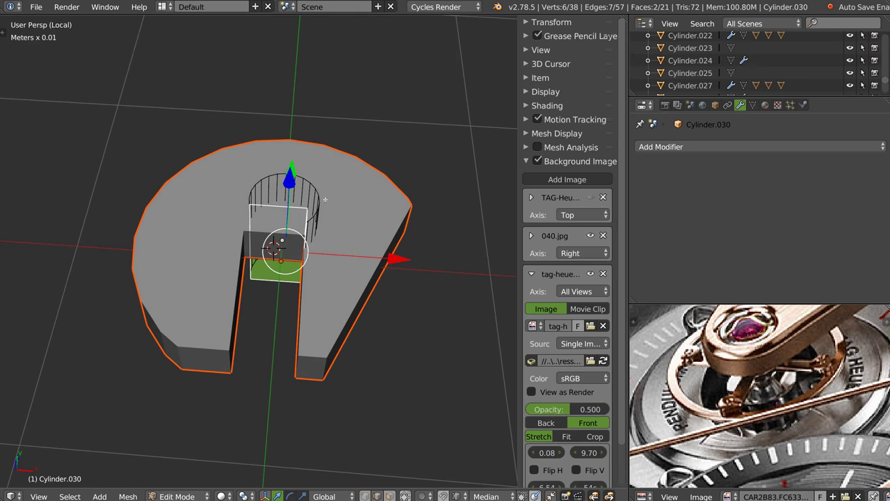
key("space")
left_click(338, 387)
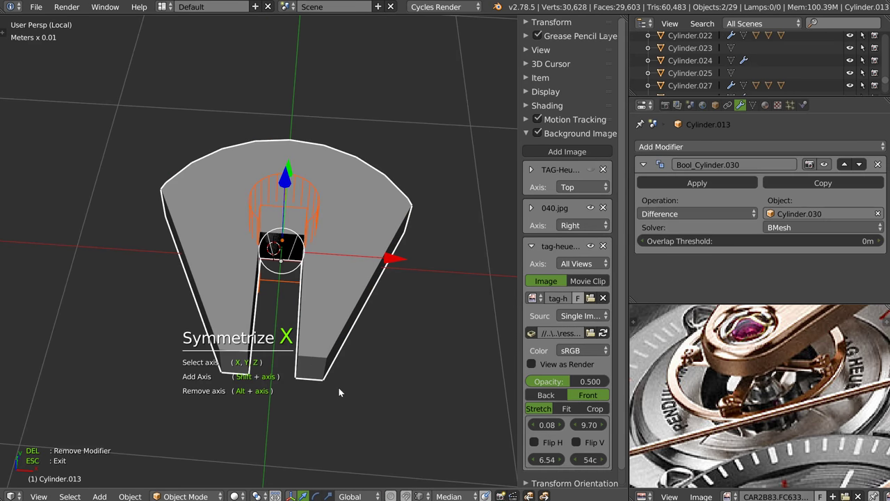
key("Escape")
Apply the Boolean hole cut and select the small cutter cylinder
mouse_move(379, 368)
middle_mouse_down()
mouse_move(322, 306)
mouse_move(326, 279)
mouse_move(380, 235)
middle_mouse_up()
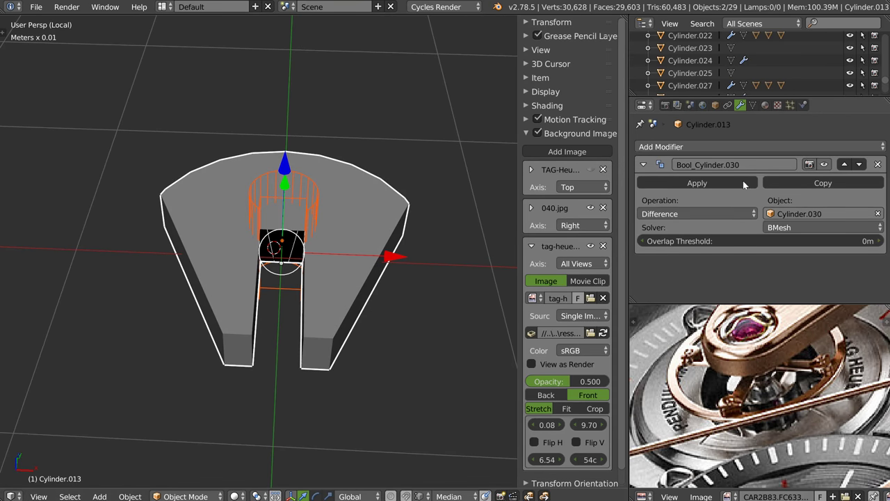
left_click(877, 164)
mouse_move(334, 264)
middle_mouse_down()
mouse_move(309, 216)
mouse_move(296, 222)
mouse_move(296, 214)
middle_mouse_up()
right_click(314, 189)
Delete the small cylinder, then undo to restore it, and inspect the slotted wedge
key("Delete")
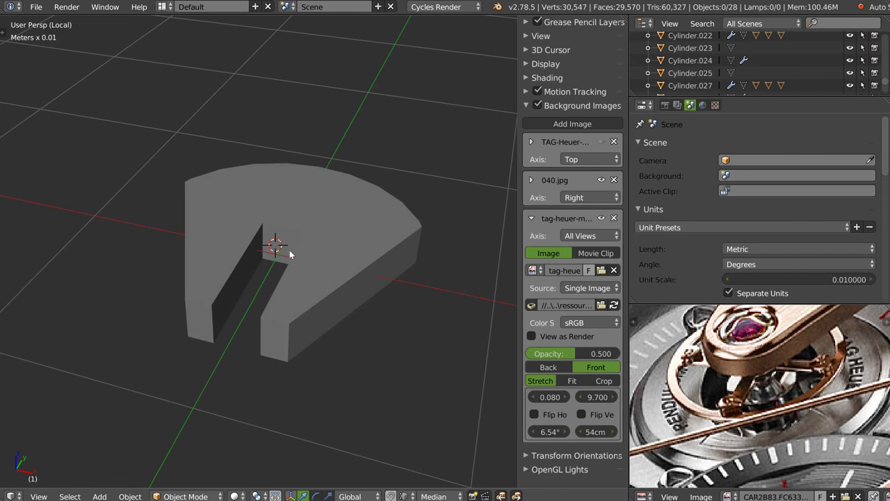
key("ctrl+s")
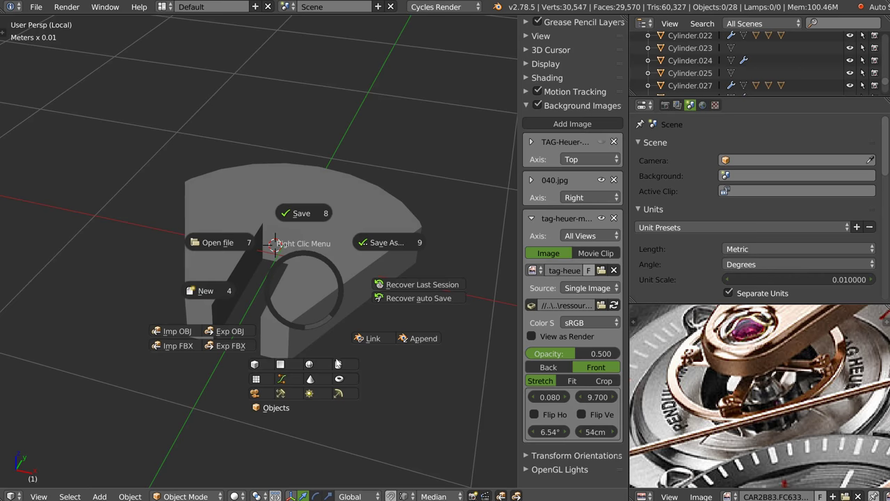
key("ctrl+z")
scroll(340, 246, "down", 6)
mouse_move(291, 176)
middle_mouse_down()
mouse_move(407, 218)
mouse_move(342, 219)
middle_mouse_up()
mouse_move(248, 176)
middle_mouse_down()
mouse_move(302, 221)
mouse_move(290, 222)
mouse_move(303, 218)
middle_mouse_up()
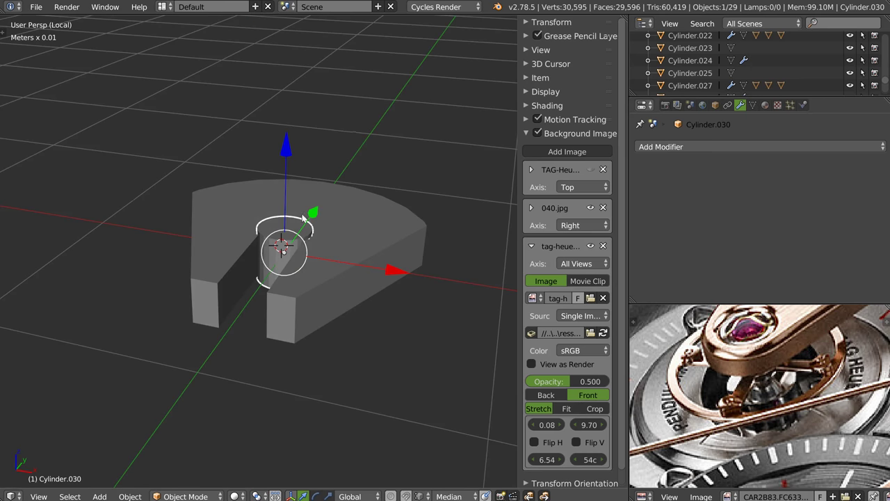
mouse_move(304, 250)
middle_mouse_down()
mouse_move(254, 258)
mouse_move(238, 171)
middle_mouse_up()
Scale the cylinder along Z and Boolean-difference it from the wedge, viewed from top
key("s")
key("z")
left_click(198, 118)
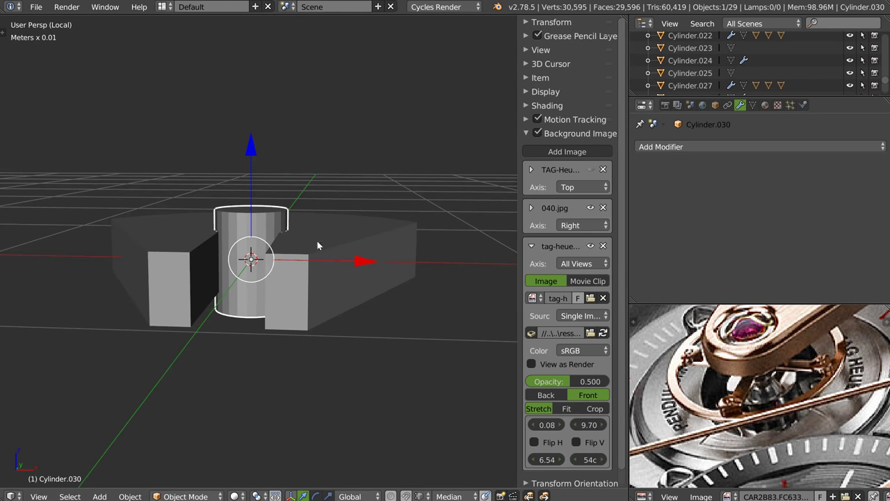
left_click(331, 316, "shift")
key("q")
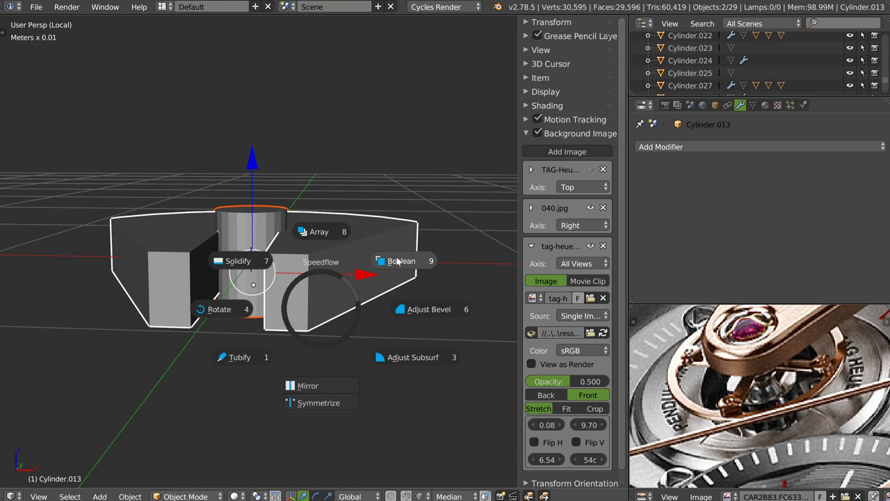
left_click(398, 261)
left_click(384, 285)
key("KP_7")
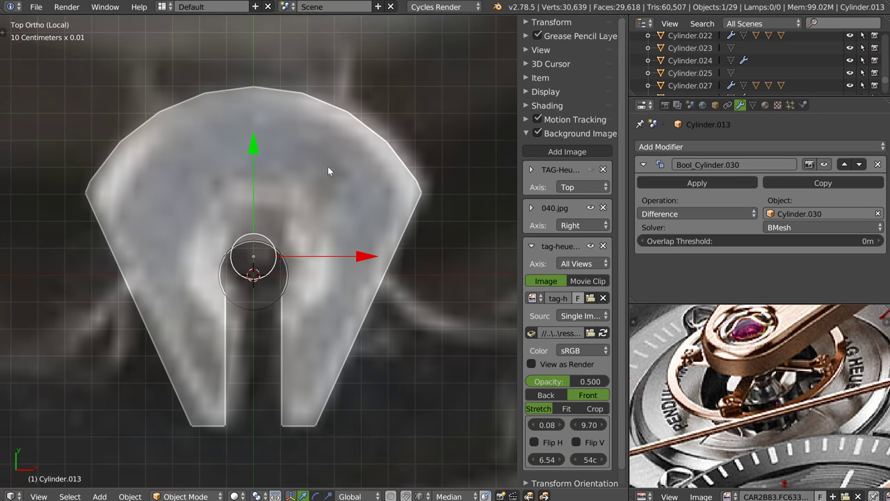
Move the cutter cylinder up into the wedge's round end
left_click_drag(253, 148, 253, 120)
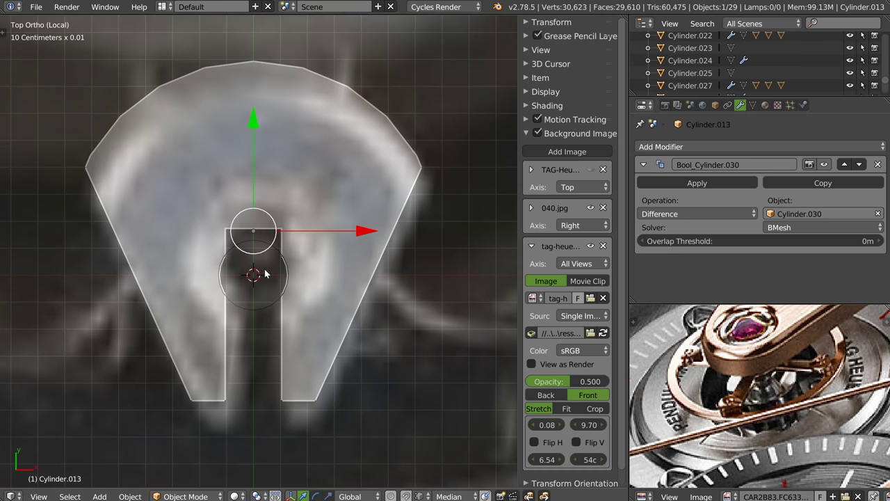
key("ctrl+z")
right_click(258, 308)
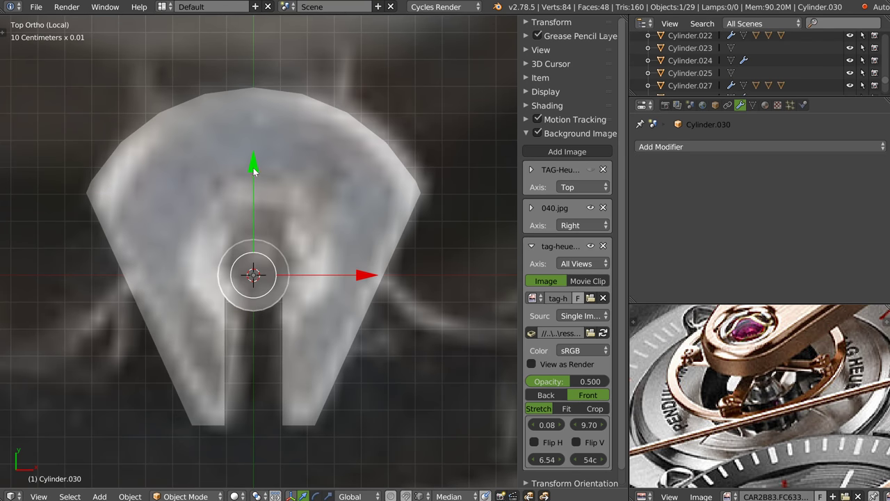
left_click_drag(255, 170, 255, 139)
key("s")
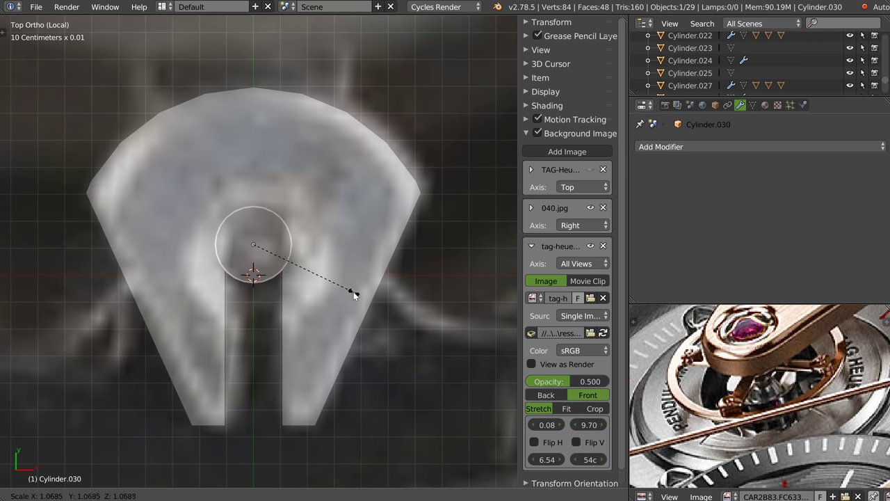
right_click(352, 293)
scroll(325, 260, "down", 2)
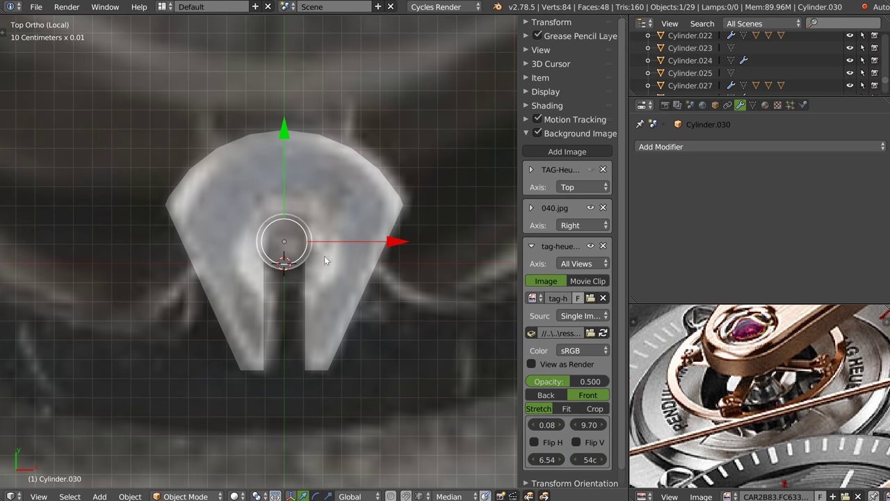
left_click_drag(289, 139, 289, 130)
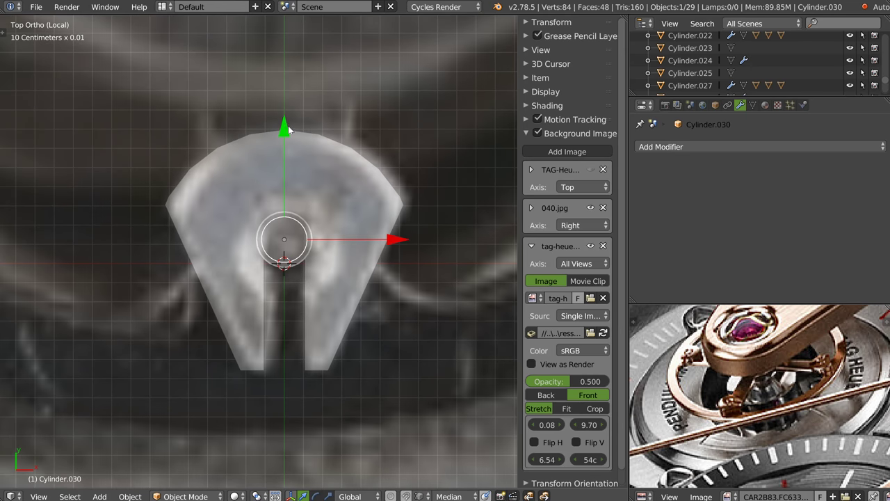
Scale the wedge up uniformly to about 1.0569 in top view
right_click(321, 323)
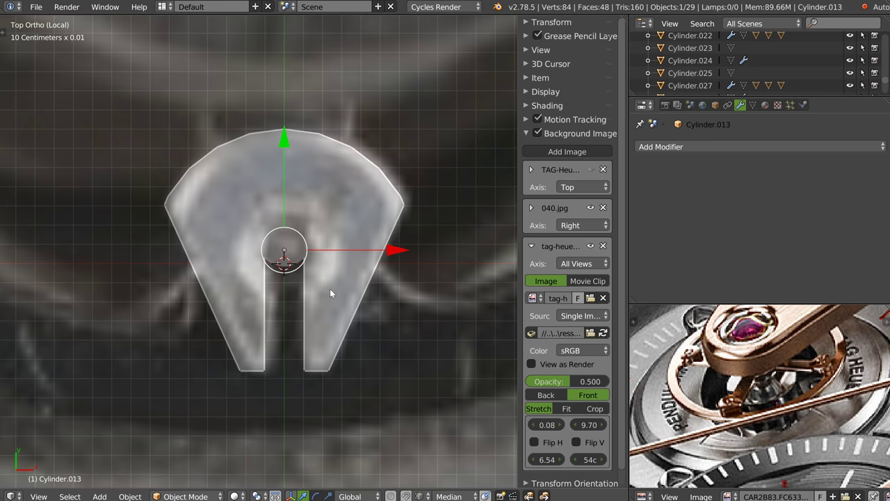
middle_click_drag(330, 289, 475, 223)
key("KP_5")
key("q")
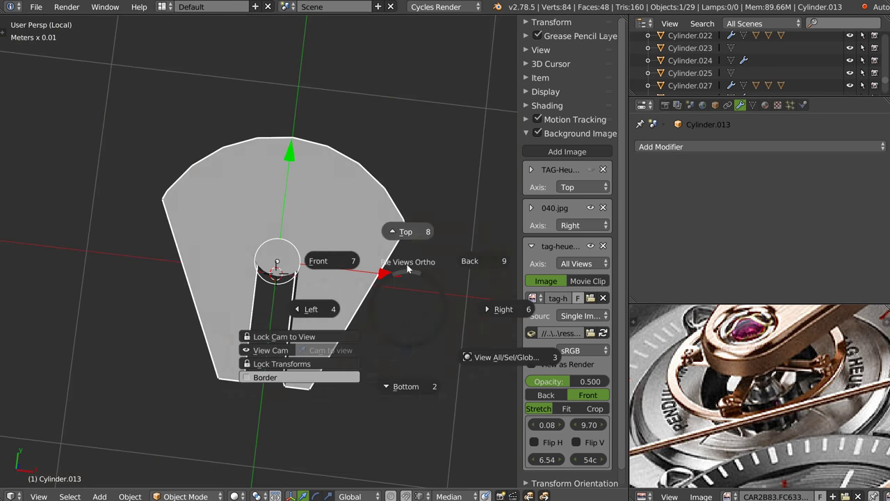
left_click(407, 228)
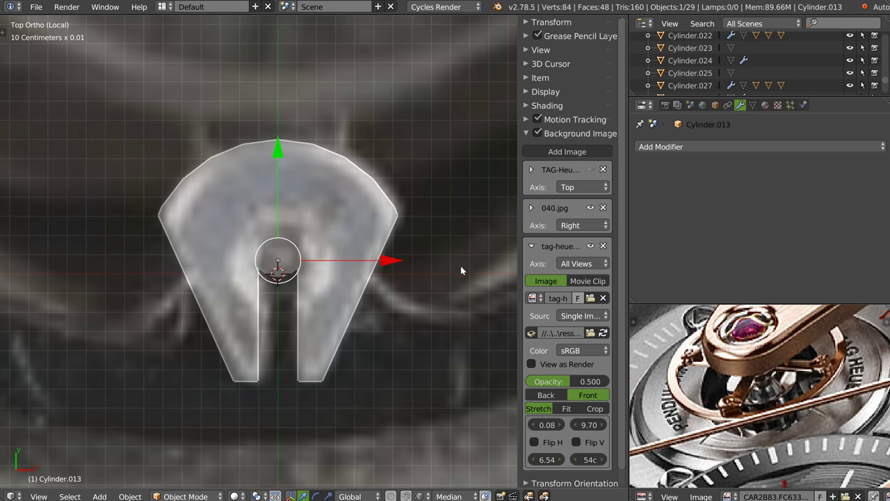
key("s")
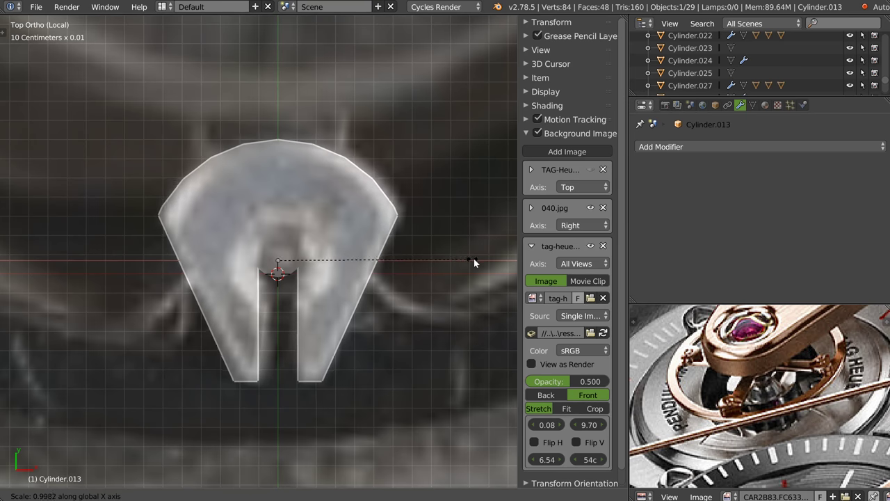
key("Escape")
key("s")
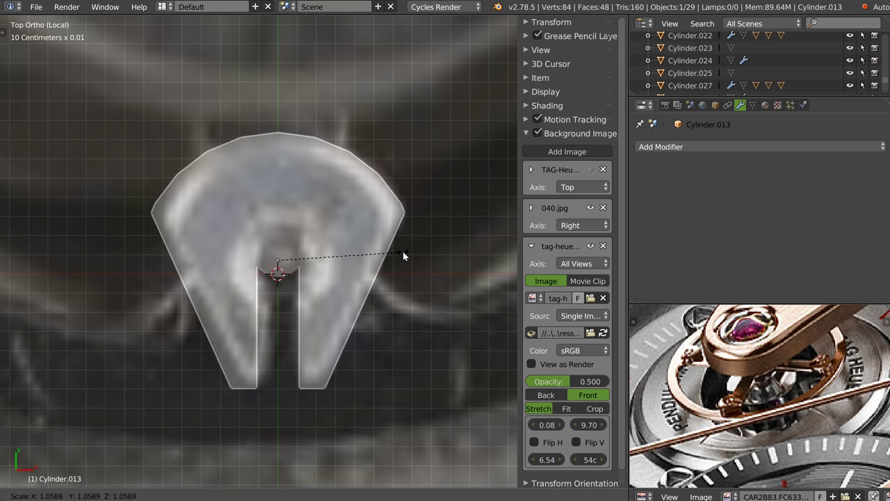
left_click(400, 249)
Shift the wedge's lower corner vertices slightly left to match the reference
key("Tab")
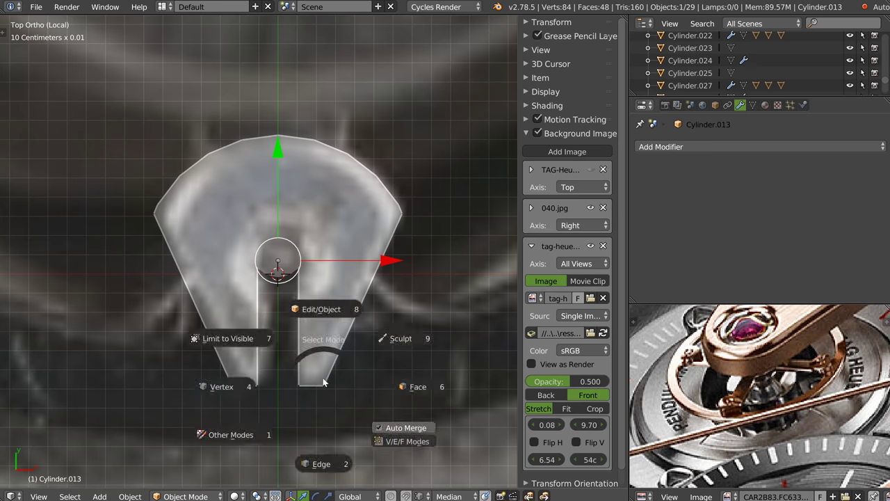
key("a")
key("c")
left_click(324, 384)
left_click(323, 388)
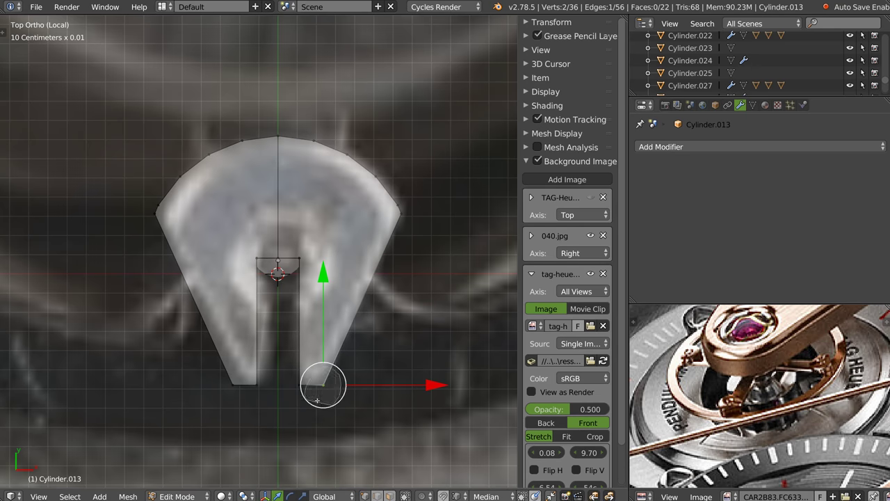
middle_click_drag(323, 405, 364, 377)
key("KP_7")
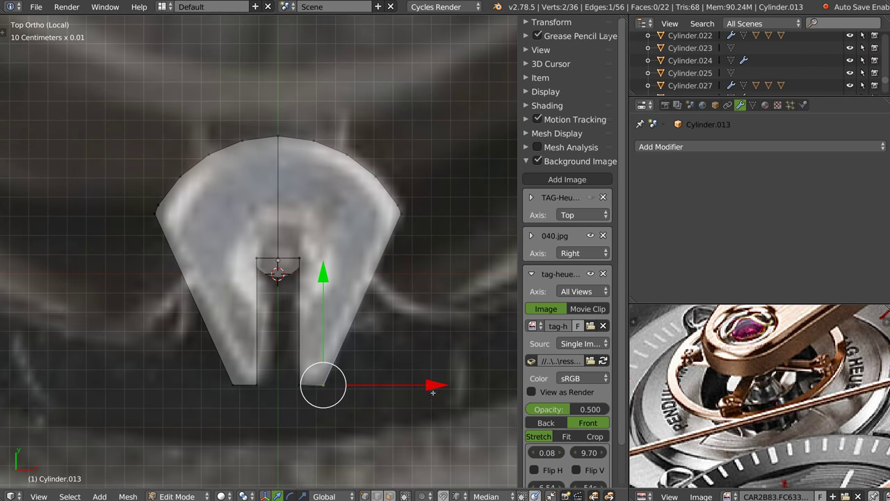
key("g")
left_click(405, 394)
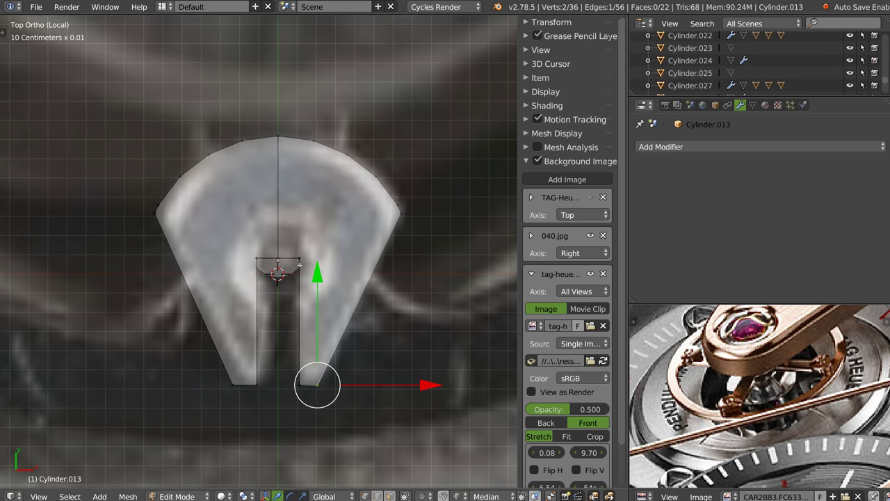
key("Tab")
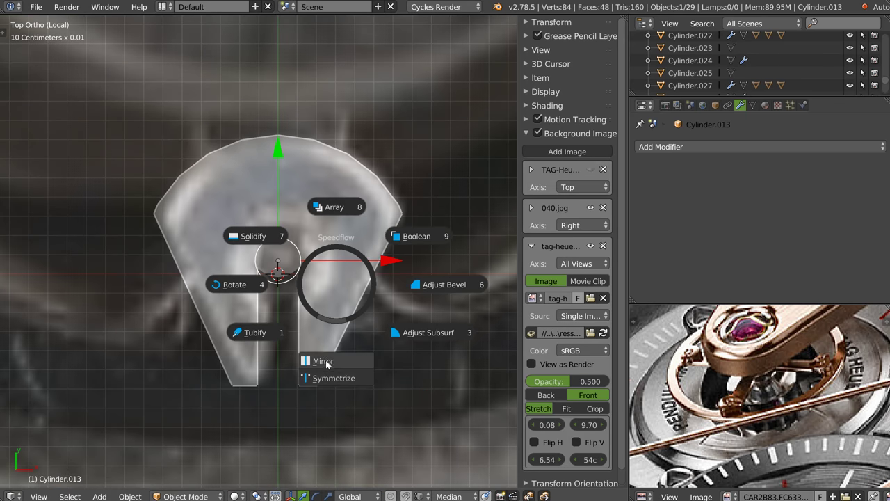
Remove the Mirror and symmetrize the wedge across X
left_click(329, 361)
key("Delete")
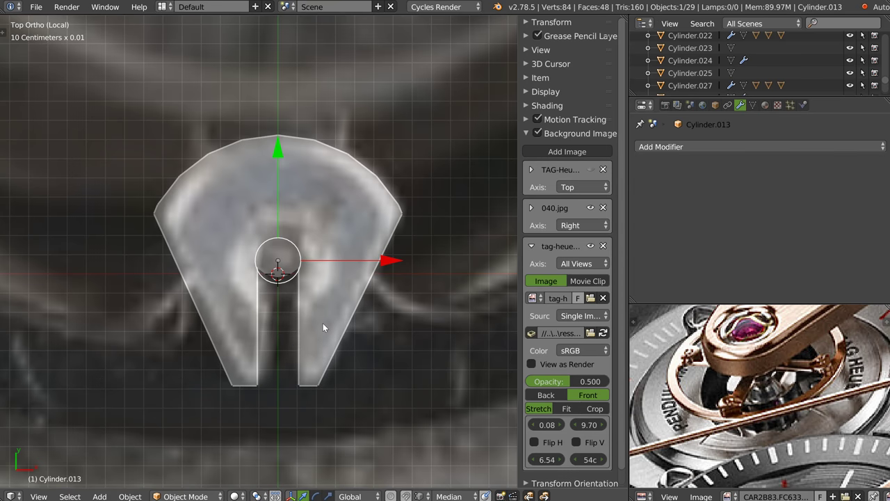
key("shift+q")
left_click(313, 410)
left_click(311, 415)
middle_click_drag(338, 266, 262, 237)
Re-add a Boolean Difference cutting the cylinder's hole out of the wedge
right_click(324, 315, "shift")
key("shift+q")
left_click(436, 268)
left_click(437, 273)
key("KP_7")
key("KP_5")
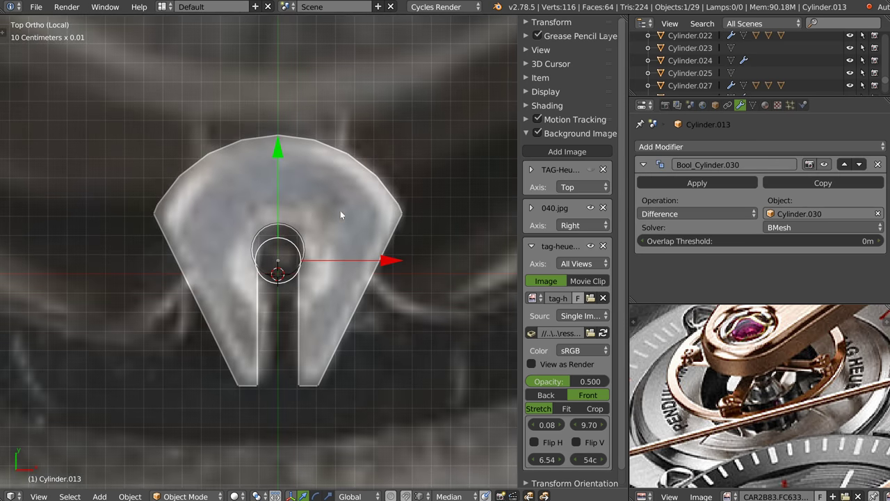
scroll(415, 239, "down", 1)
scroll(396, 233, "up", 2)
middle_click_drag(391, 211, 331, 233)
Move one vertical edge of the wedge along X in Edit Mode
key("Tab")
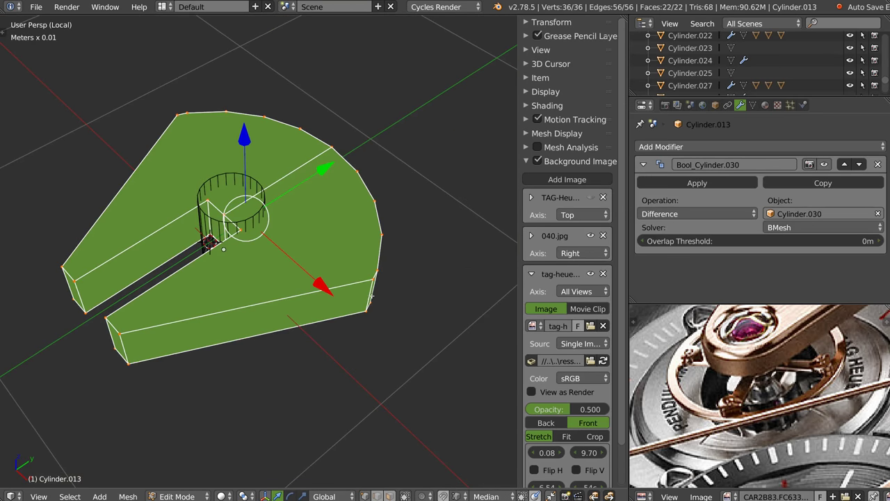
right_click(371, 295)
middle_click_drag(371, 295, 345, 309)
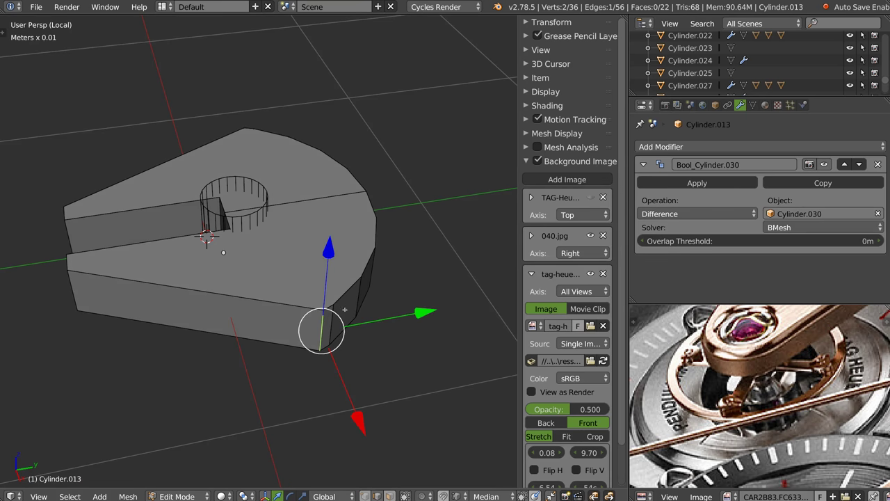
key("KP_7")
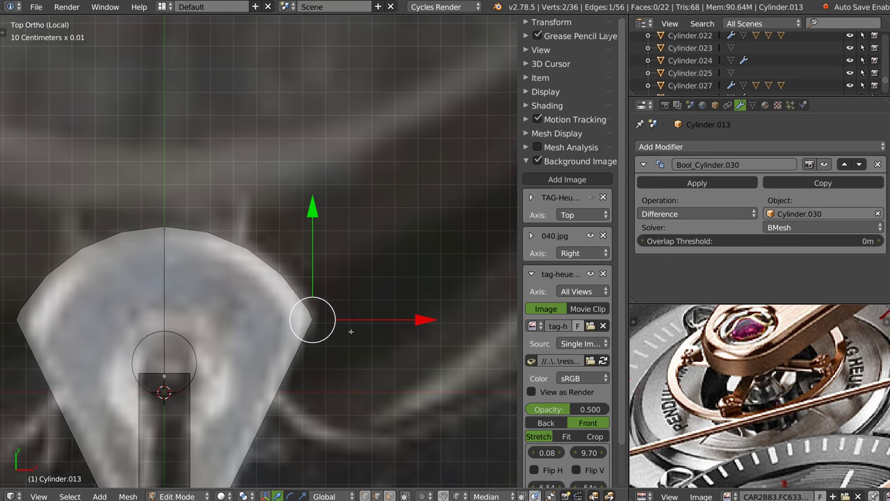
left_click_drag(417, 320, 417, 324)
key("Home")
mouse_move(342, 193)
middle_mouse_down()
mouse_move(288, 251)
mouse_move(298, 228)
middle_mouse_up()
key("Tab")
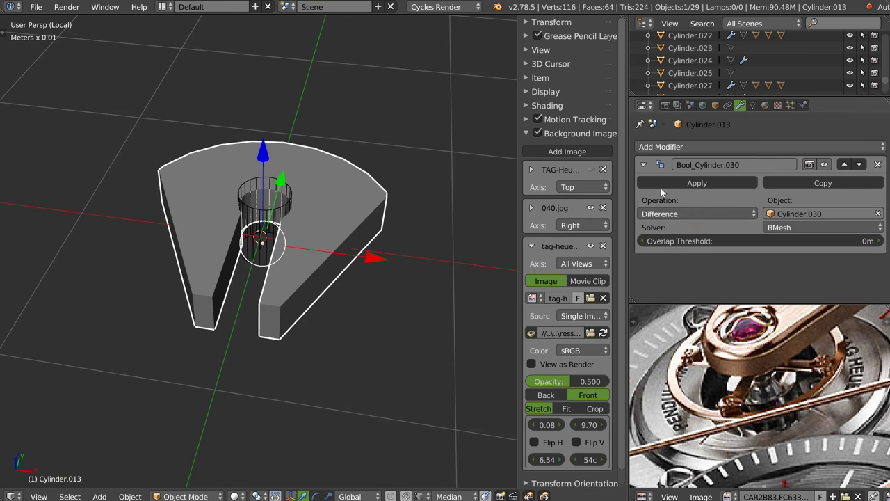
Apply the Boolean cut and delete the cutter cylinder Cylinder.030
left_click(661, 183)
middle_click_drag(392, 164, 292, 209)
right_click(288, 209)
key("x")
left_click(288, 206)
Select the bridge piece and begin scaling it along Z
right_click(308, 271)
mouse_move(308, 270)
middle_mouse_down()
mouse_move(309, 212)
mouse_move(263, 127)
mouse_move(272, 125)
mouse_move(253, 114)
middle_mouse_up()
key("s")
key("z")
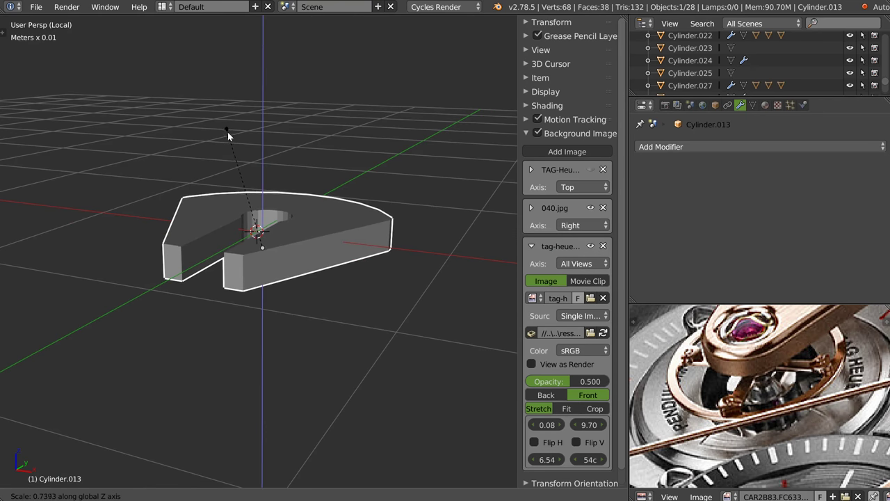
Flatten the bridge arm to a 0.7393 Z scale
left_click(228, 143)
mouse_move(228, 143)
middle_mouse_down()
mouse_move(232, 158)
mouse_move(343, 221)
mouse_move(306, 208)
mouse_move(292, 229)
middle_mouse_up()
scroll(344, 221, "up", 6)
Inspect the hole's inner faces in Edit Mode, then add an Adjust Bevel
key("Tab")
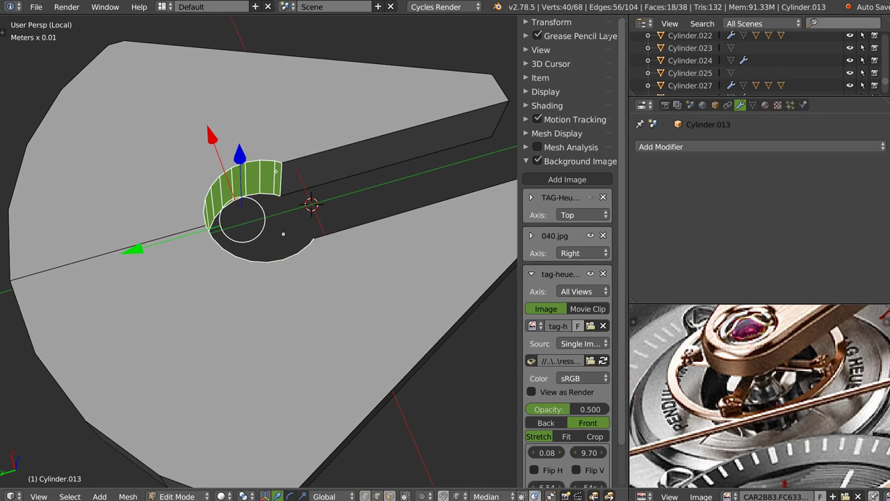
mouse_move(283, 174)
middle_mouse_down()
mouse_move(285, 207)
mouse_move(295, 199)
mouse_move(317, 209)
middle_mouse_up()
key("Tab")
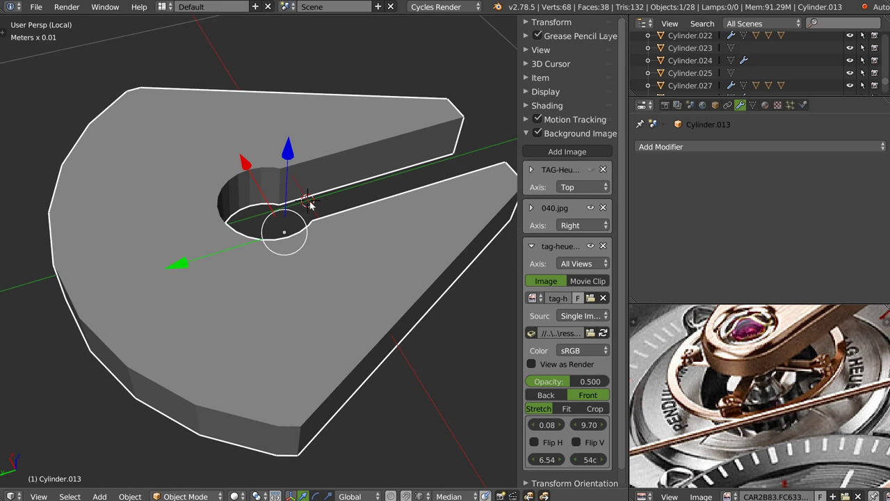
key("shift+space")
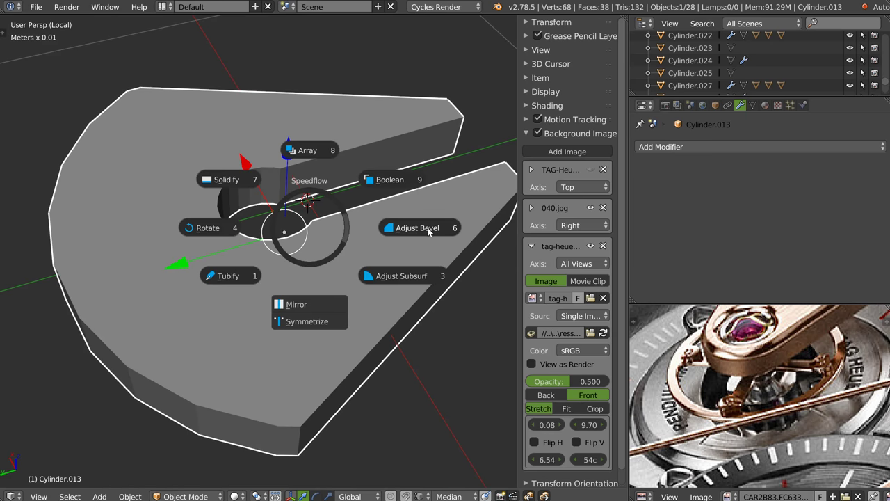
left_click(425, 229)
Set the bevel profile to 0.5 and the bevel width to 0.125mm
type("nf")
type(".5")
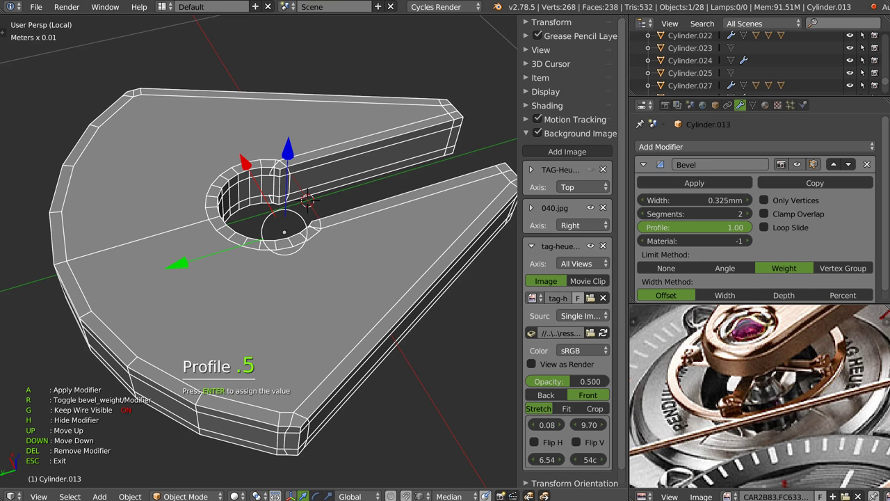
key("Return")
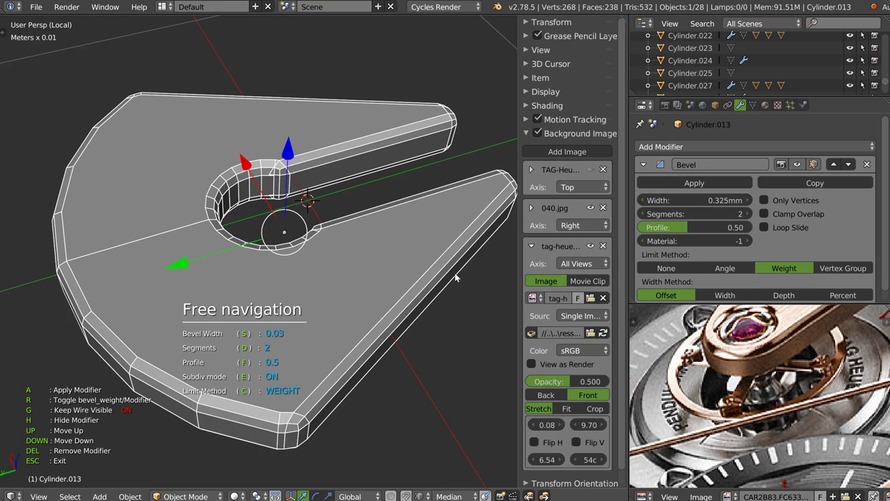
type("s0.0125")
key("Return")
middle_click_drag(417, 293, 354, 329)
key("Escape")
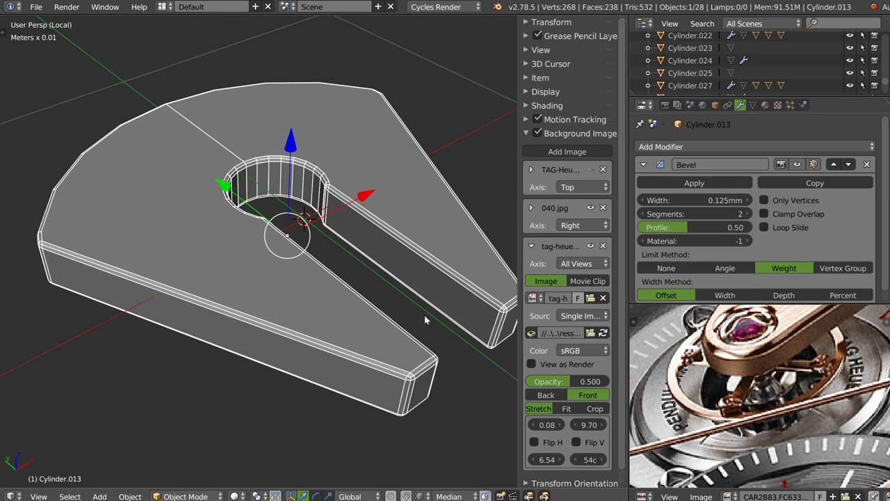
Try subdividing the fork piece, undo it, and view the piece from Top
mouse_move(403, 287)
middle_mouse_down()
mouse_move(403, 222)
mouse_move(380, 304)
middle_mouse_up()
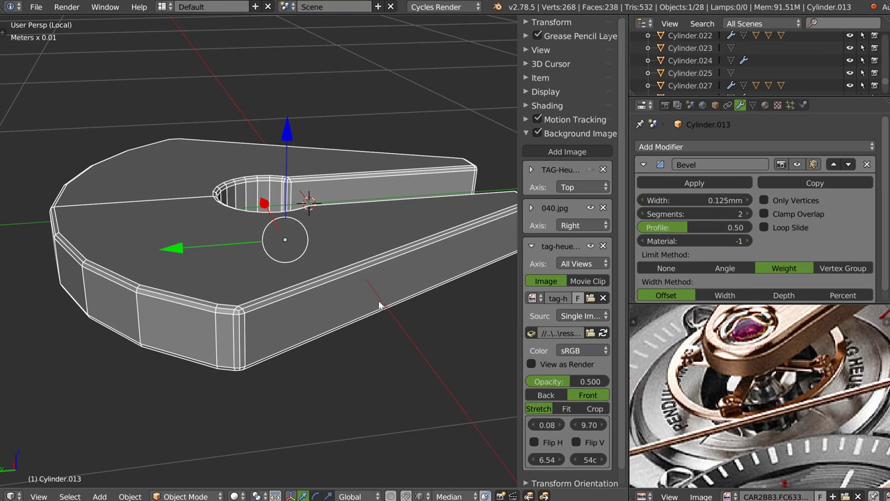
key("w")
left_click(376, 270)
middle_click_drag(376, 269, 293, 306)
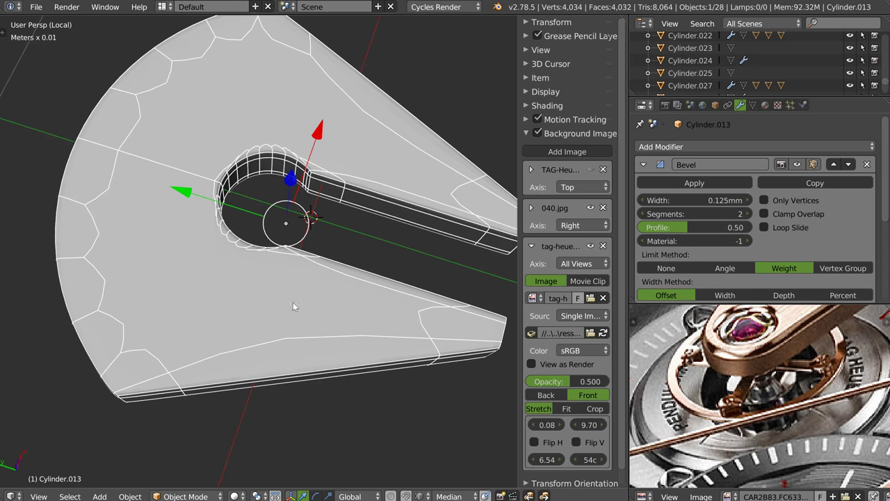
key("ctrl+z")
mouse_move(361, 280)
middle_mouse_down()
mouse_move(341, 164)
mouse_move(346, 254)
mouse_move(360, 206)
middle_mouse_up()
key("q")
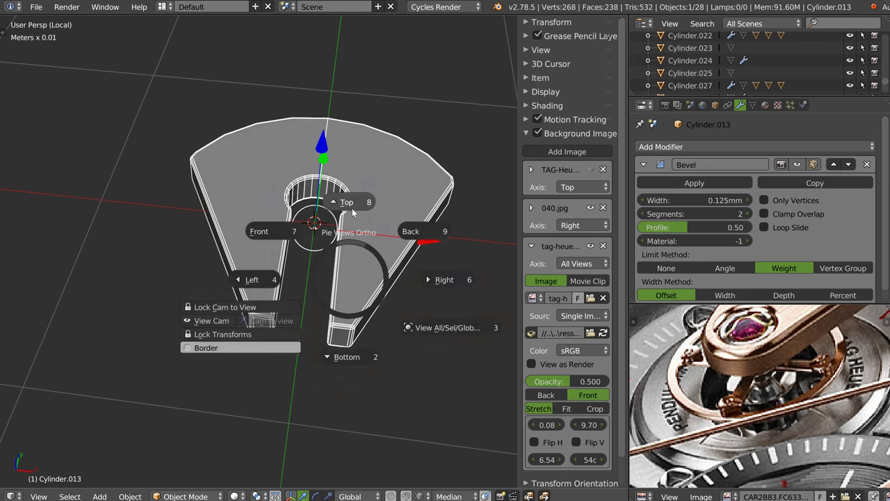
left_click(351, 203)
Leave local view to show the full scene with the reference photo
scroll(338, 246, "down", 6)
middle_click_drag(337, 246, 316, 294, "shift")
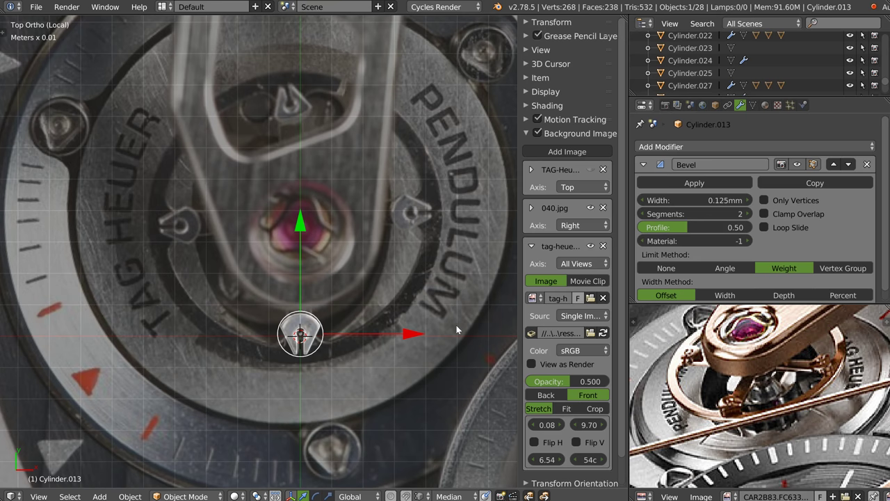
key("KP_5")
key("KP_5")
key("s")
right_click(471, 327)
scroll(417, 244, "down", 2)
mouse_move(366, 214)
middle_mouse_down()
mouse_move(360, 251)
mouse_move(329, 237)
mouse_move(316, 165)
middle_mouse_up()
key("KP_Divide")
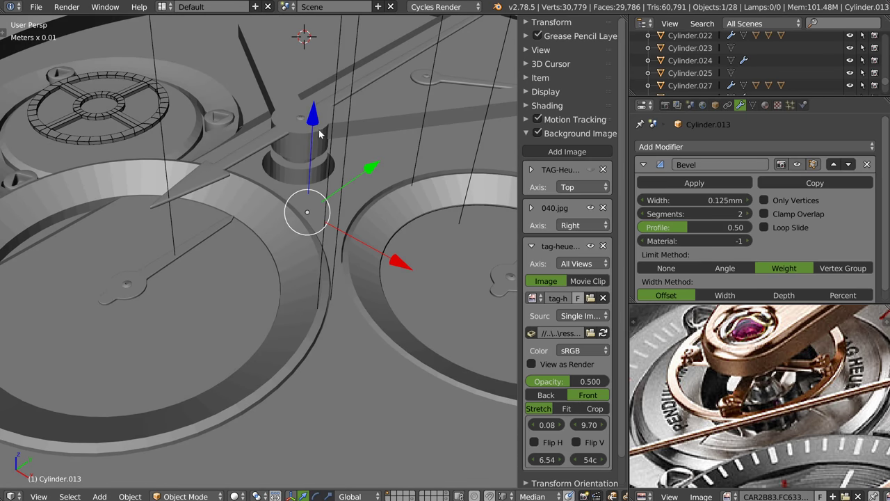
middle_click_drag(319, 133, 387, 227)
scroll(388, 227, "down", 3)
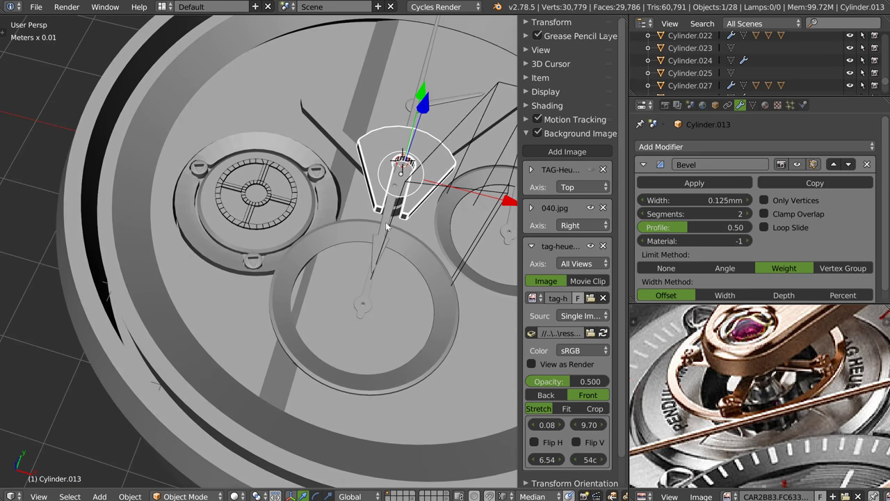
Move the fork piece onto the small spoked wheel and shrink it to a tiny size
key("g")
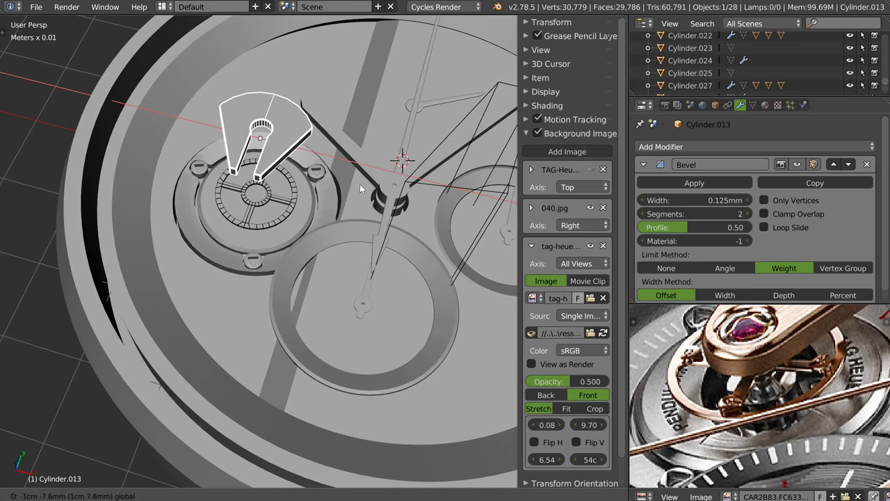
left_click(270, 197)
key("s")
left_click(293, 129)
left_click_drag(294, 66, 272, 116)
key("KP_7")
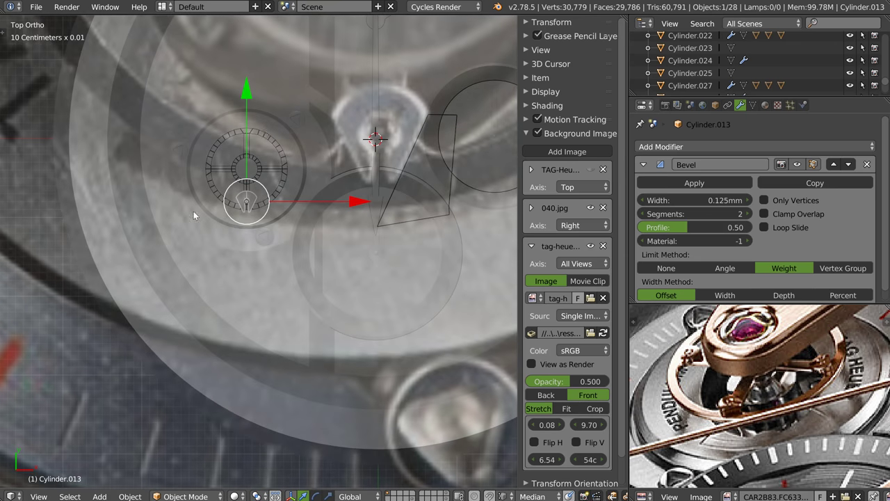
scroll(194, 211, "up", 5)
scroll(328, 166, "up", 3)
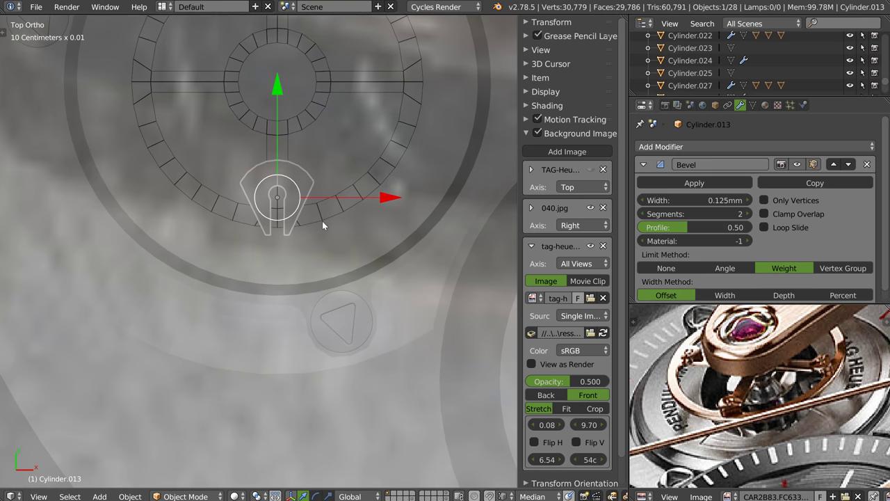
Fine-tune the piece's scale so it fits the wheel's bottom spoke
key("s")
left_click(281, 217)
key("s")
key("Escape")
key("s")
left_click(381, 211)
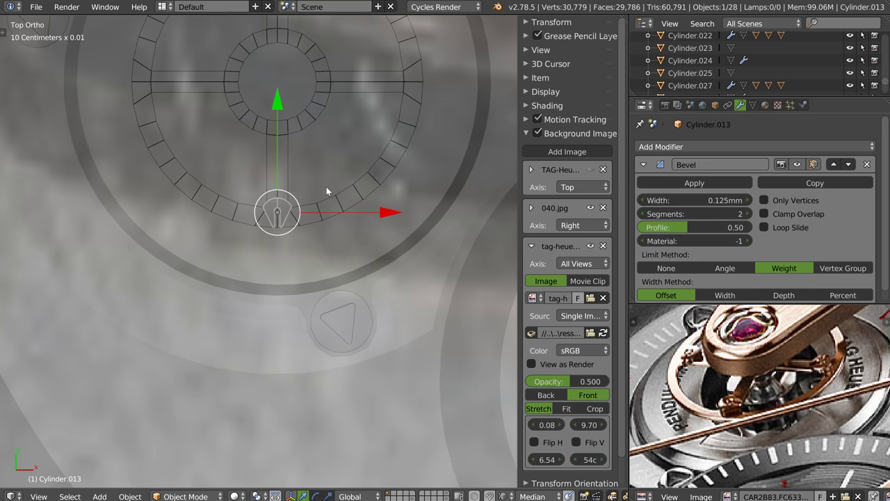
Copy the piece to the right spoke and the top, then delete both copies
middle_click_drag(326, 186, 301, 291, "shift")
key("shift+d")
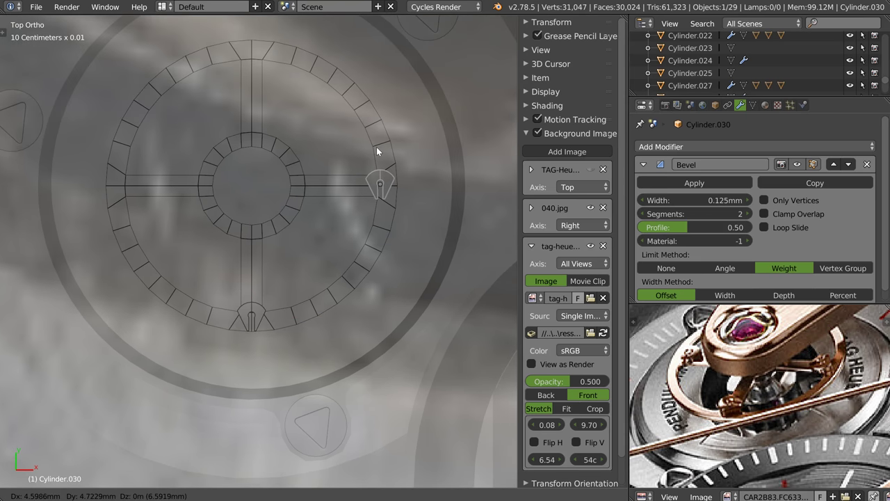
left_click(374, 147)
key("r")
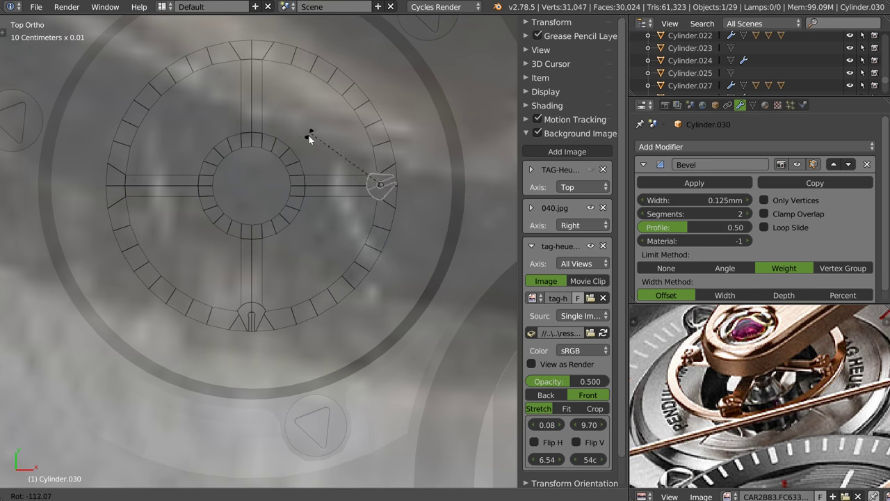
left_click(316, 171)
middle_click_drag(389, 163, 355, 259, "shift")
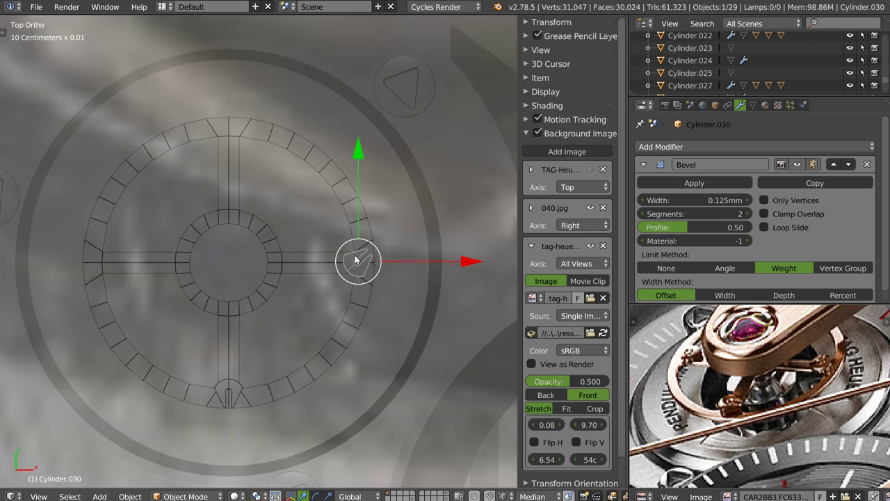
key("shift+d")
left_click(216, 155)
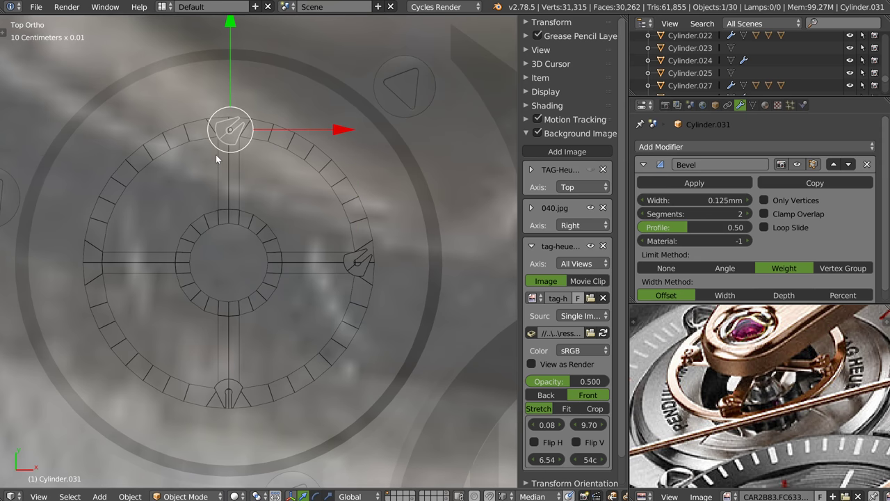
right_click(354, 276, "shift")
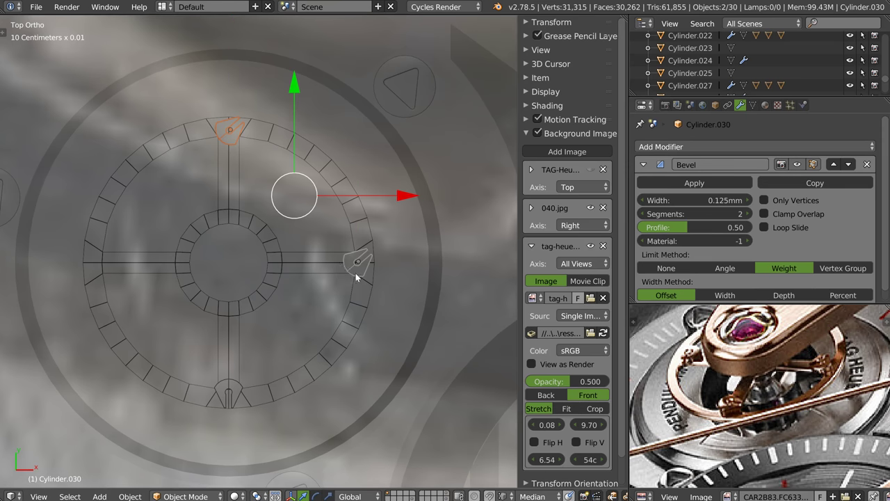
key("Delete")
Copy the bottom piece to the right spoke, removing an extra copy placed at the top
right_click(231, 386)
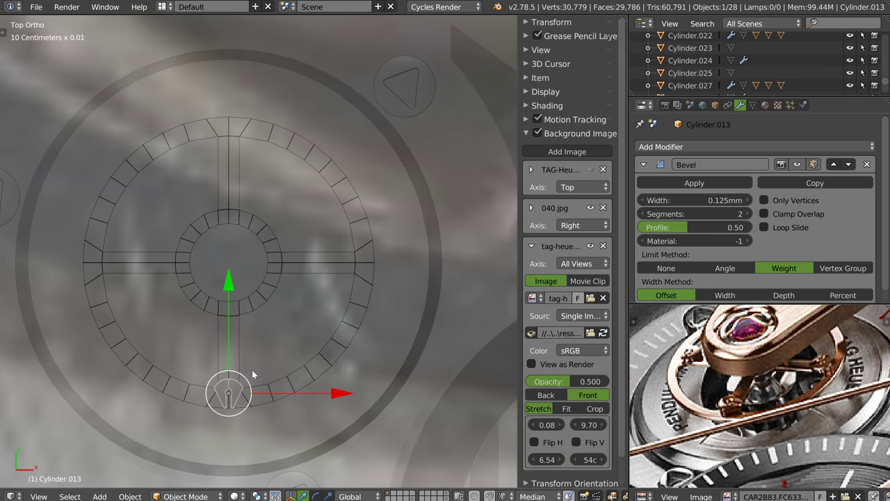
key("shift+d")
left_click(381, 237)
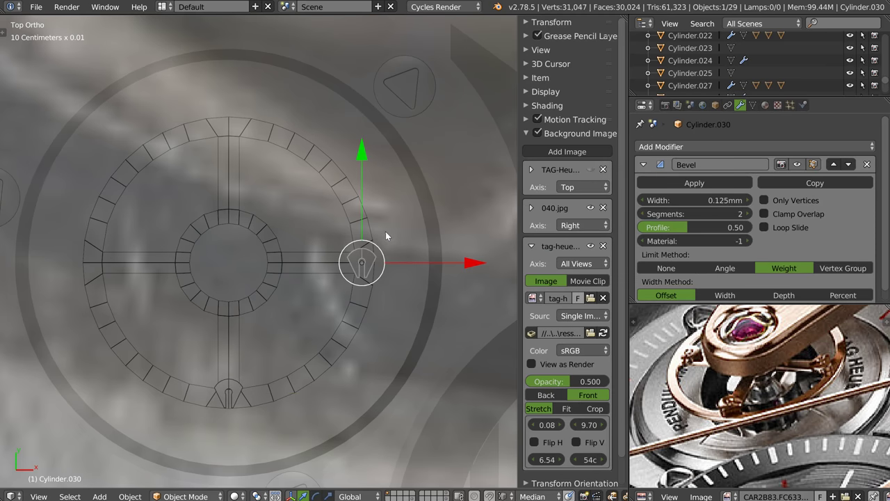
key("shift+d")
left_click(402, 243)
key("g")
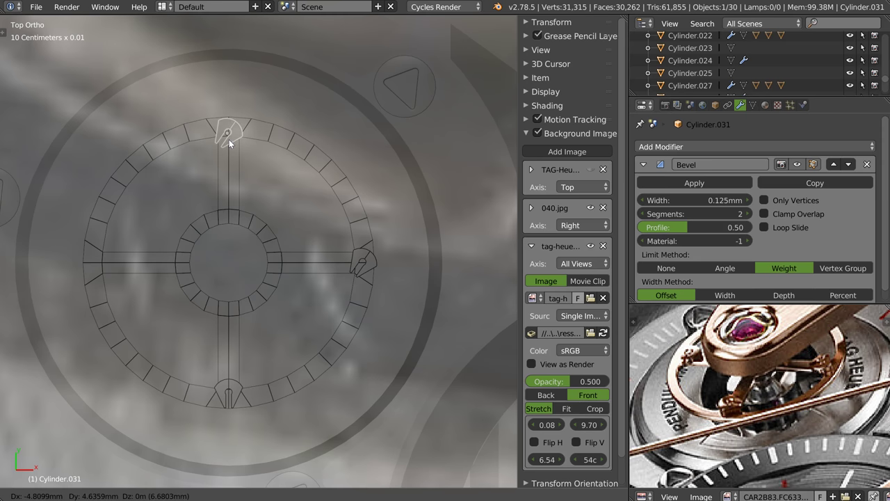
left_click(229, 139)
key("Delete")
Copy the right piece to the top spoke, rotate it upright, and copy it to the left spoke
right_click(379, 263)
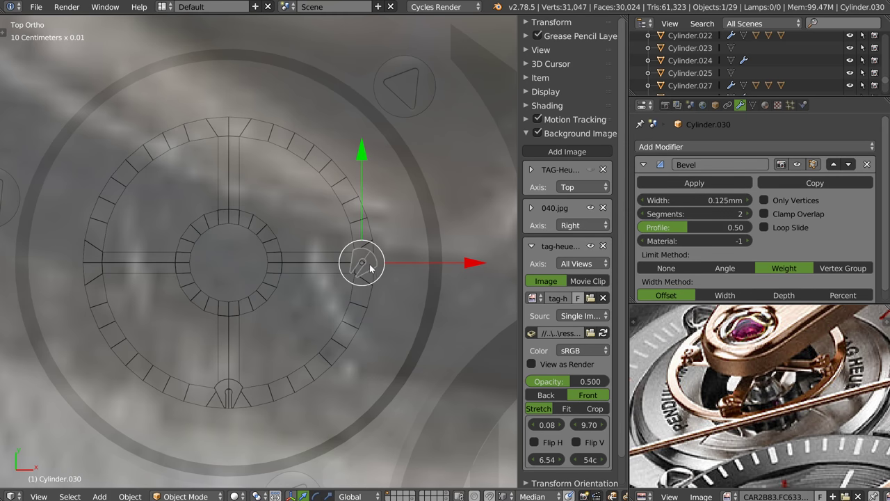
key("shift+d")
left_click(233, 132)
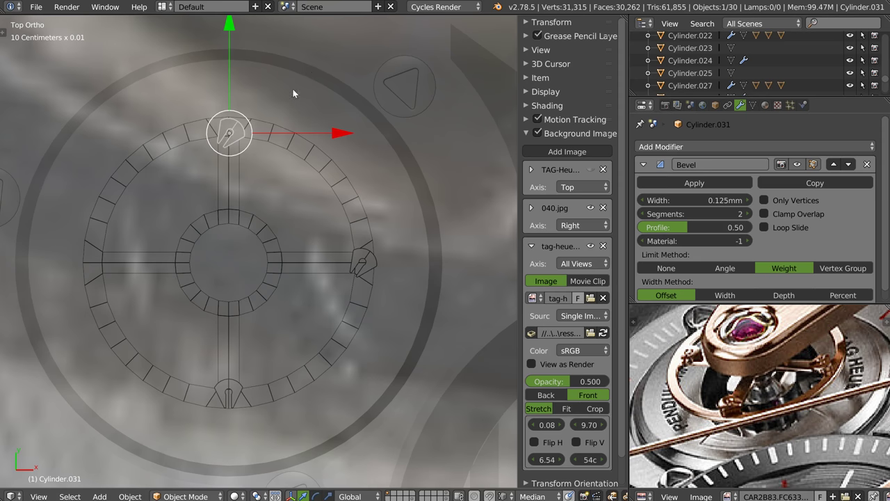
key("r")
left_click(230, 200)
key("shift+d")
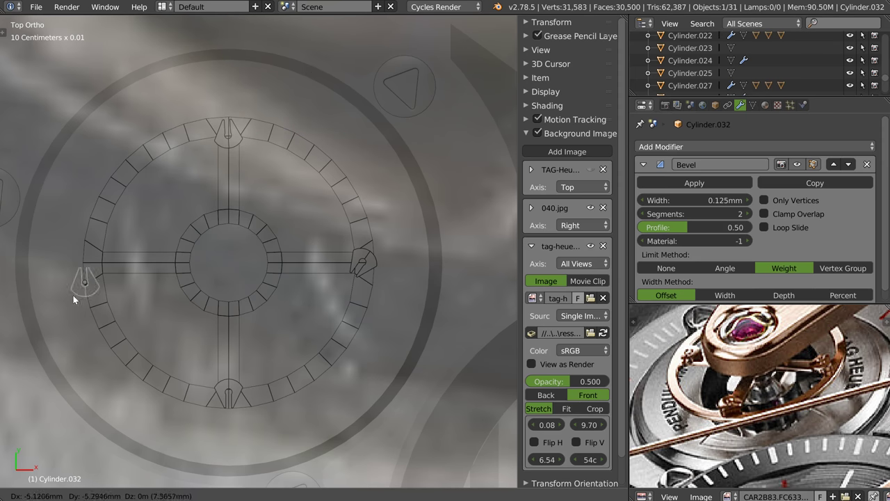
left_click(87, 275)
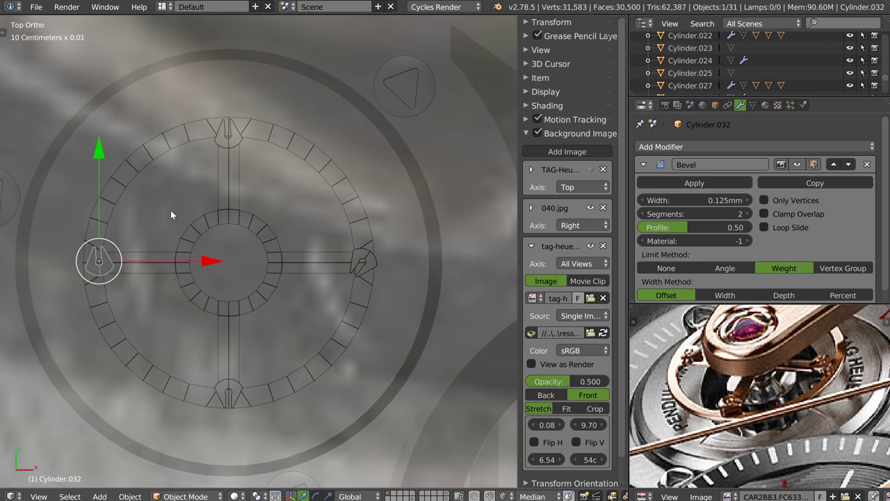
Select the four fork pieces plus the spoked ring and raise them upward
right_click(128, 299)
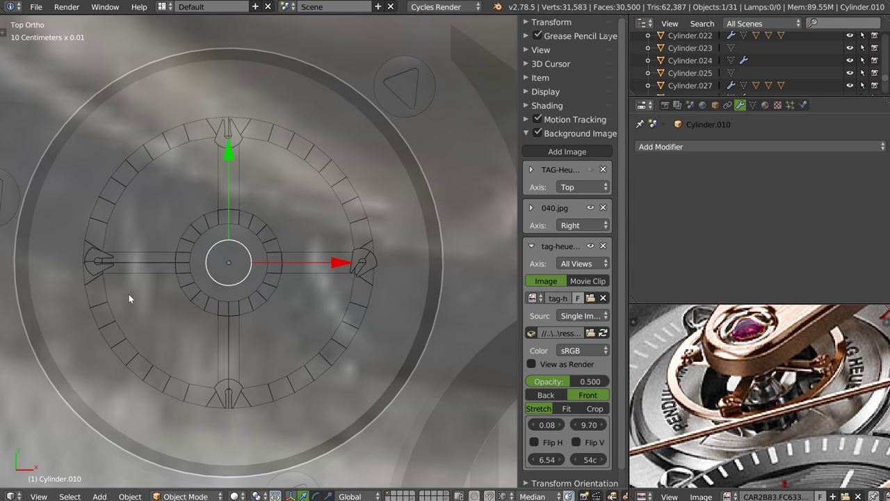
right_click(91, 263)
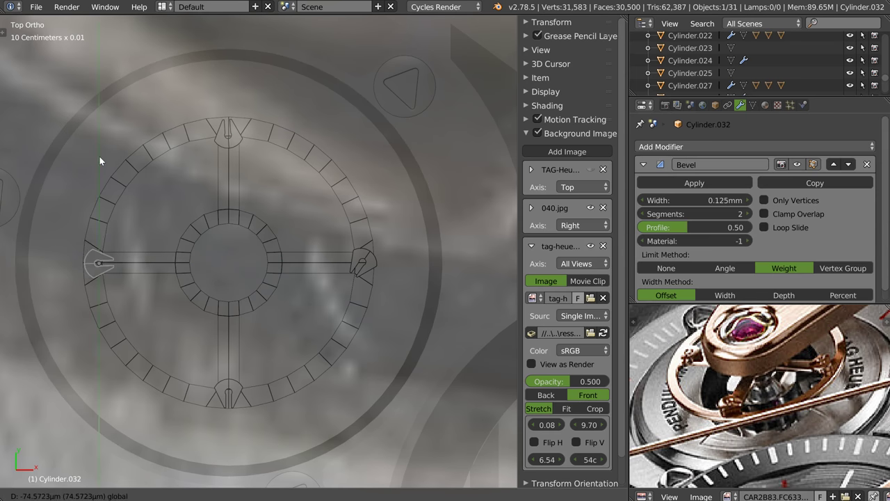
mouse_move(193, 251)
middle_mouse_down()
mouse_move(251, 216)
mouse_move(245, 221)
middle_mouse_up()
right_click(248, 215, "shift")
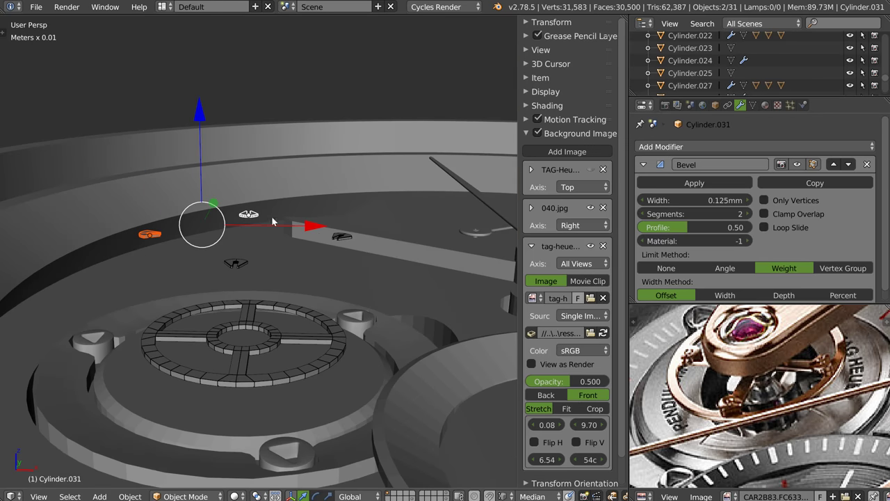
right_click(343, 239, "shift")
right_click(237, 263, "shift")
mouse_move(245, 133)
middle_mouse_down()
mouse_move(241, 231)
mouse_move(215, 263)
mouse_move(249, 160)
mouse_move(255, 223)
mouse_move(223, 323)
mouse_move(229, 196)
middle_mouse_up()
right_click(224, 323, "shift")
left_click_drag(229, 196, 228, 149)
Switch to the top view and zoom to frame the watch
scroll(759, 396, "up", 2)
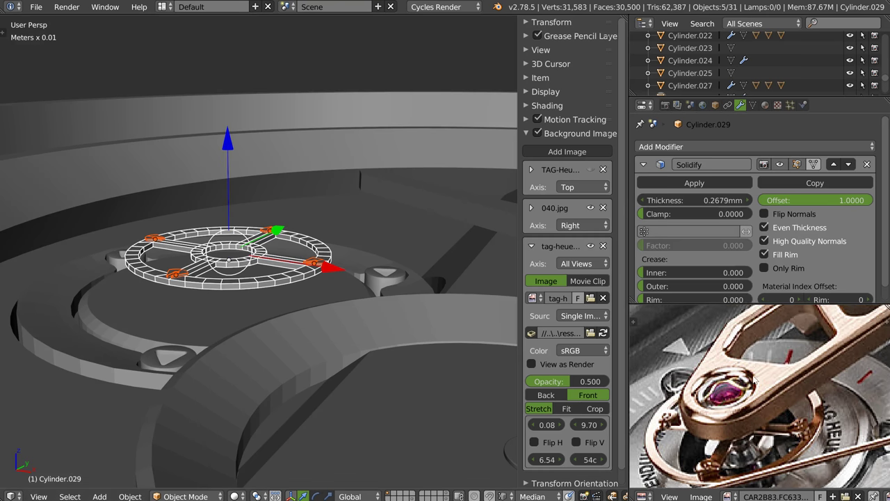
scroll(806, 332, "up", 2)
scroll(321, 250, "down", 3)
key("q")
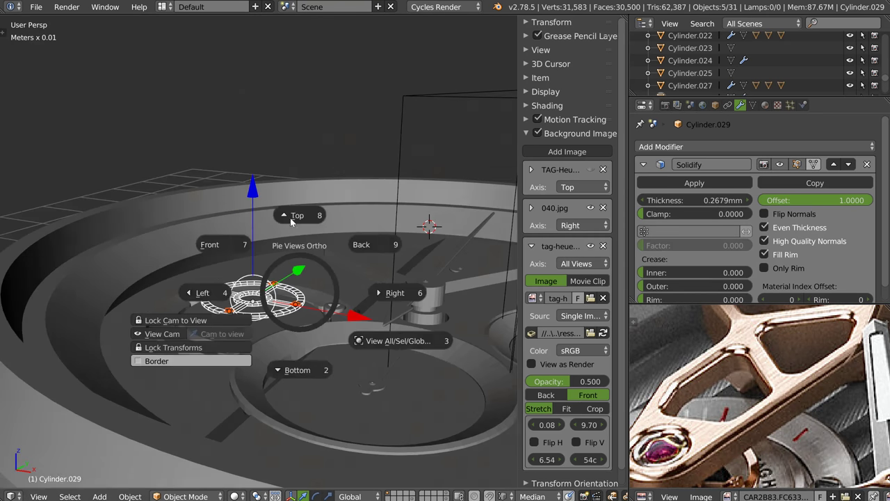
left_click(290, 218)
scroll(285, 216, "up", 2)
scroll(222, 305, "down", 2)
scroll(200, 317, "down", 2)
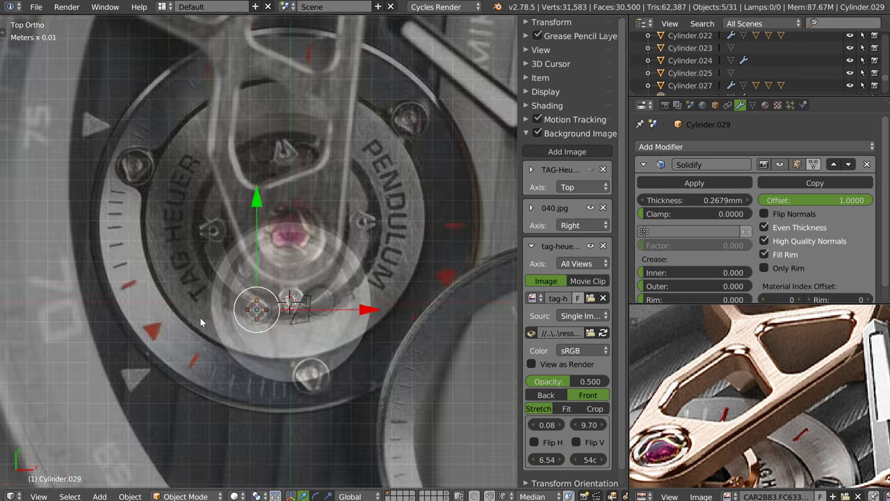
scroll(230, 264, "down", 1)
scroll(259, 206, "down", 1)
scroll(259, 209, "up", 2)
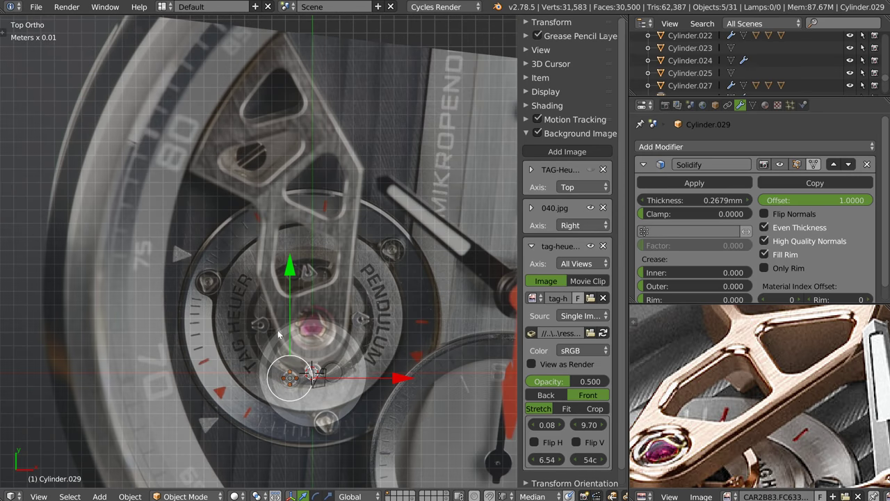
scroll(306, 235, "up", 2, "shift")
scroll(327, 251, "down", 1)
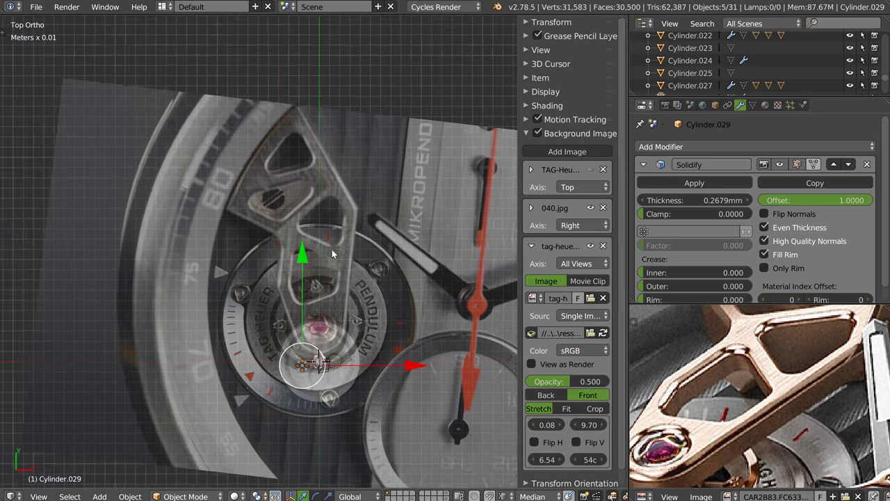
scroll(313, 236, "down", 1)
Show the top-view reference photo and hide the large all-views reference photo
left_click(587, 171)
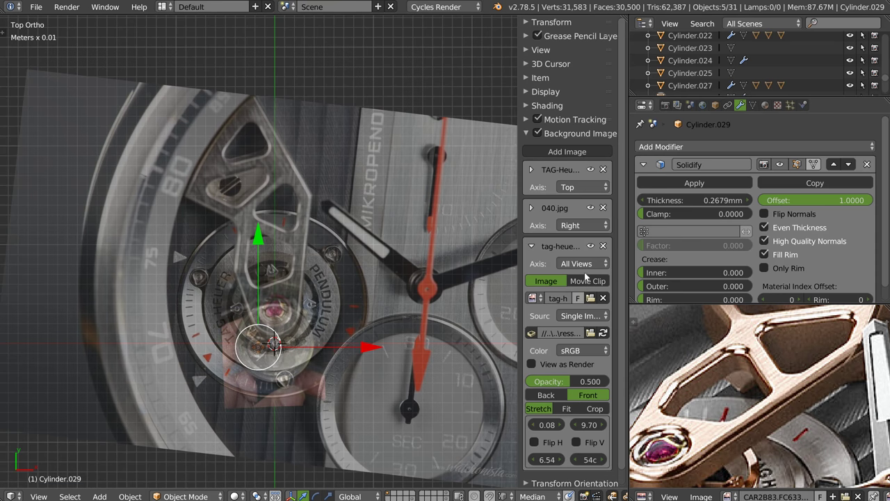
left_click(591, 246)
scroll(274, 341, "up", 7)
scroll(343, 182, "up", 3)
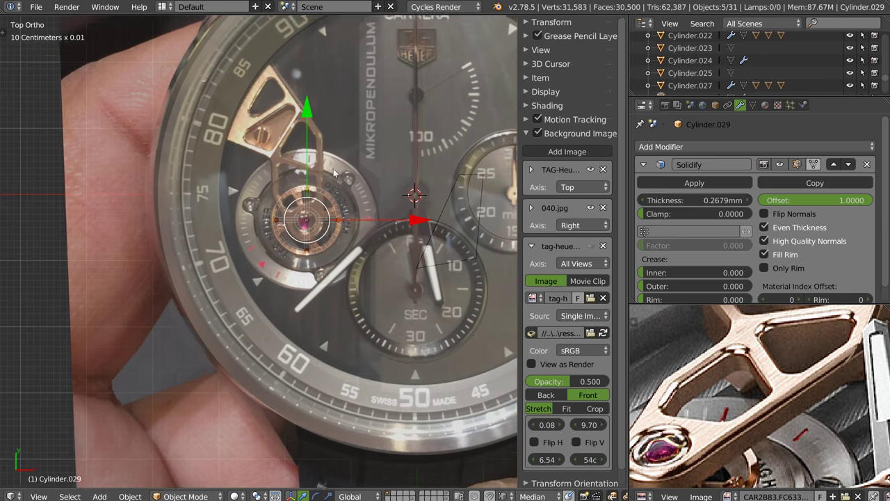
scroll(278, 160, "up", 1)
scroll(246, 142, "up", 1)
scroll(258, 139, "up", 2, "shift")
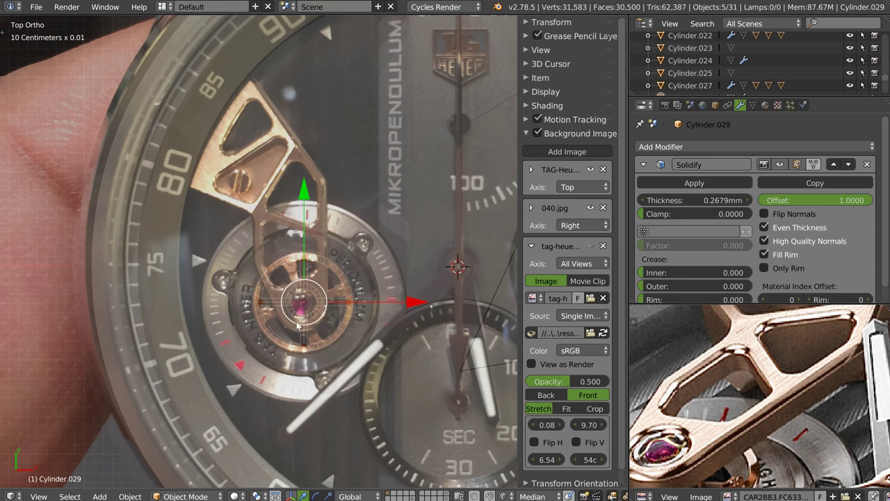
middle_click_drag(308, 240, 285, 239, "shift")
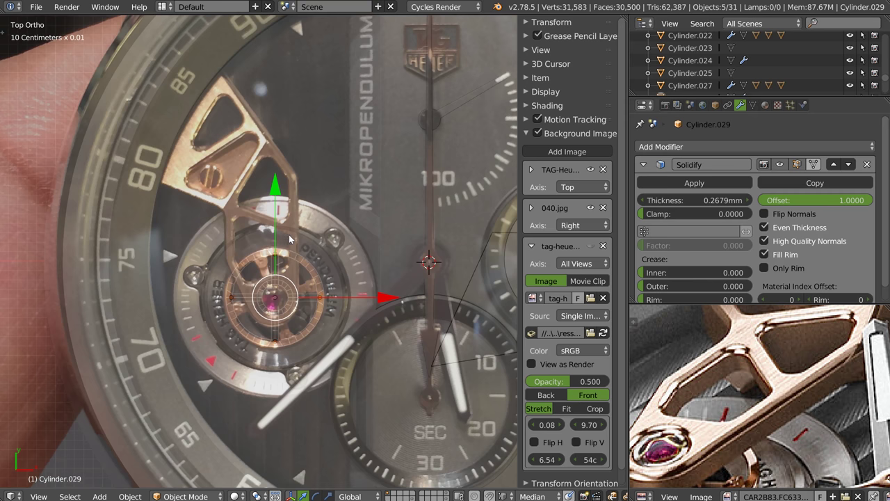
Save the scene over the existing .blend file
key("ctrl+s")
left_click(280, 159)
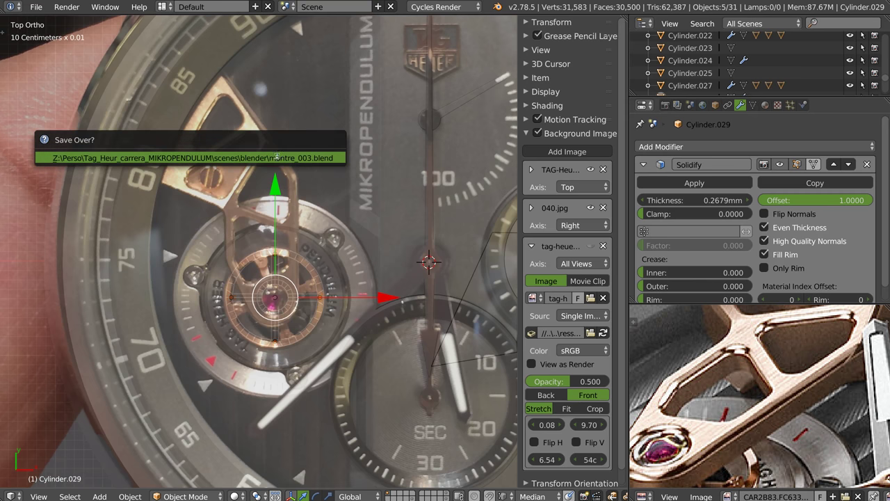
left_click(277, 157)
middle_click_drag(285, 163, 276, 171, "shift")
scroll(289, 164, "down", 1)
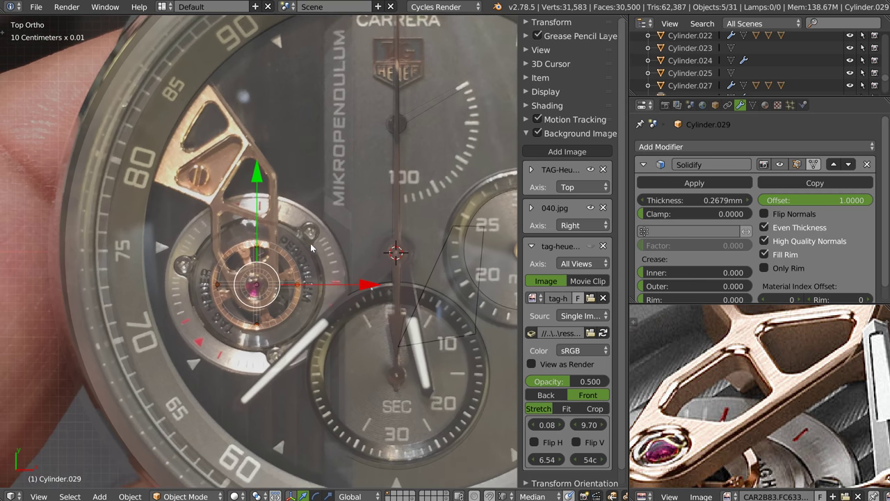
key("shift+s")
Add a test cube over the upper-left bridge, scale it, then delete it
left_click(427, 210)
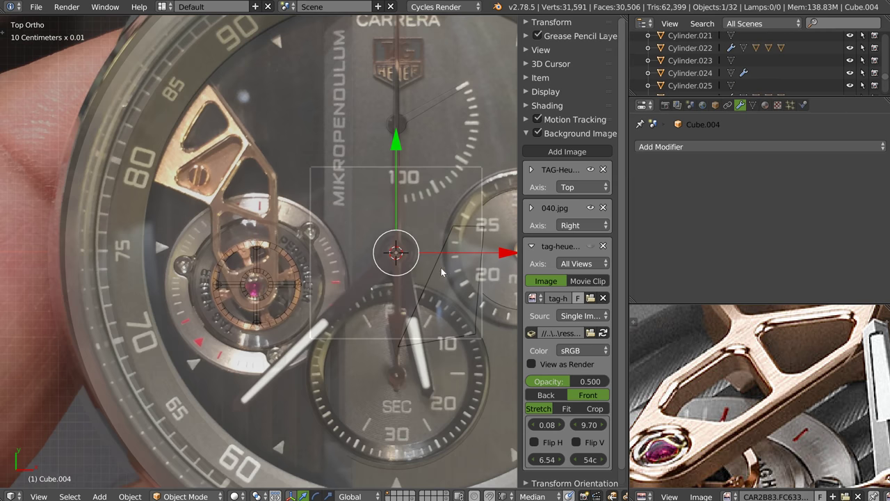
key("g")
left_click(265, 204)
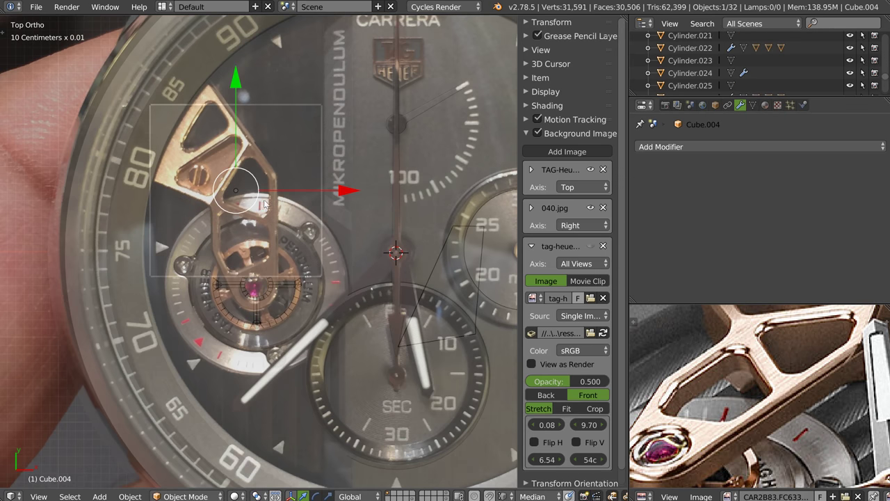
key("s")
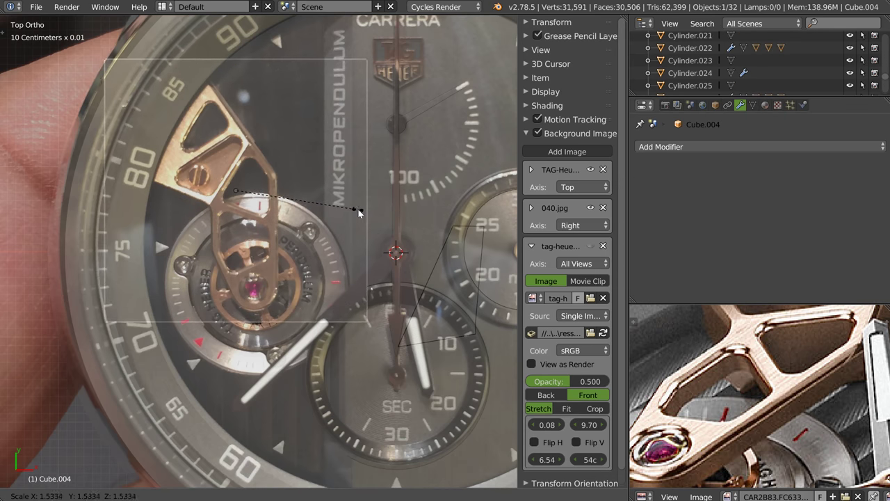
left_click(264, 303)
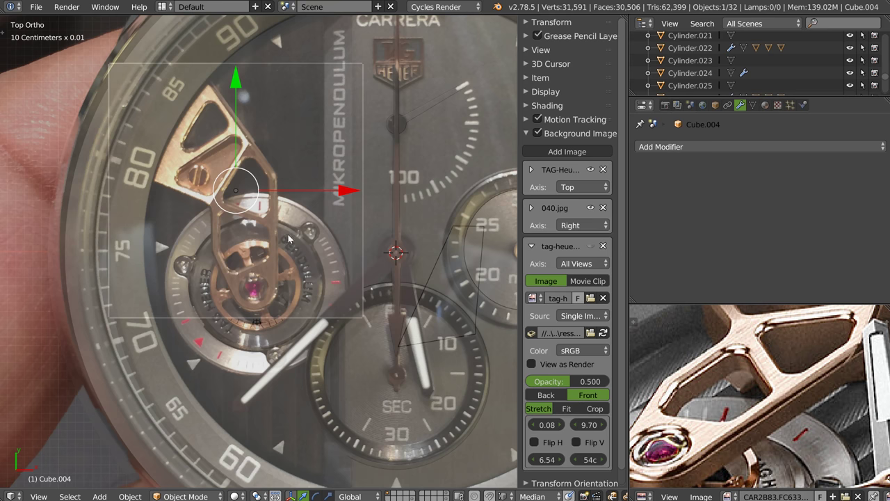
key("Delete")
Add a cylinder, scale it around the tourbillon, and nudge it onto the central jewel
key("shift+a")
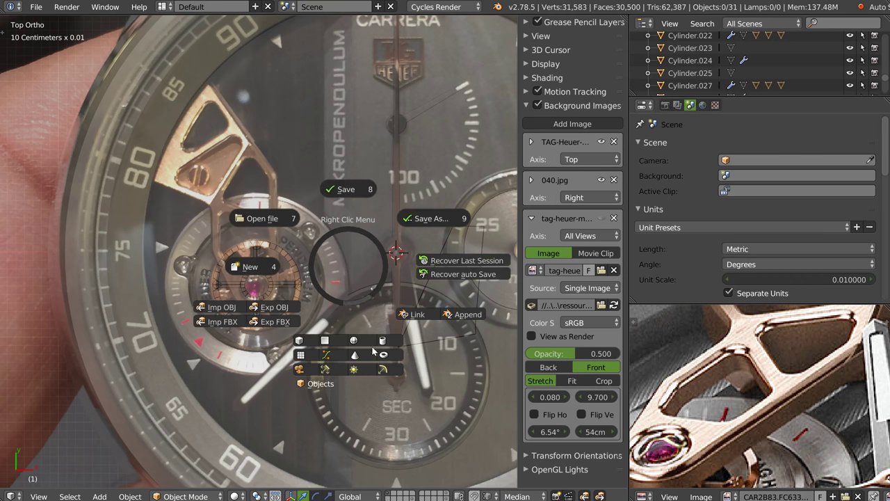
left_click(388, 343)
key("F6")
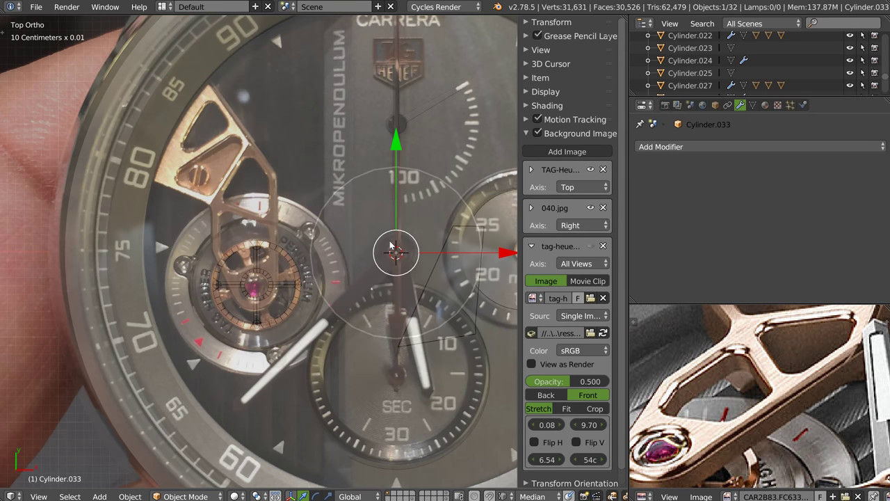
left_click_drag(391, 246, 245, 272)
key("s")
left_click(307, 293)
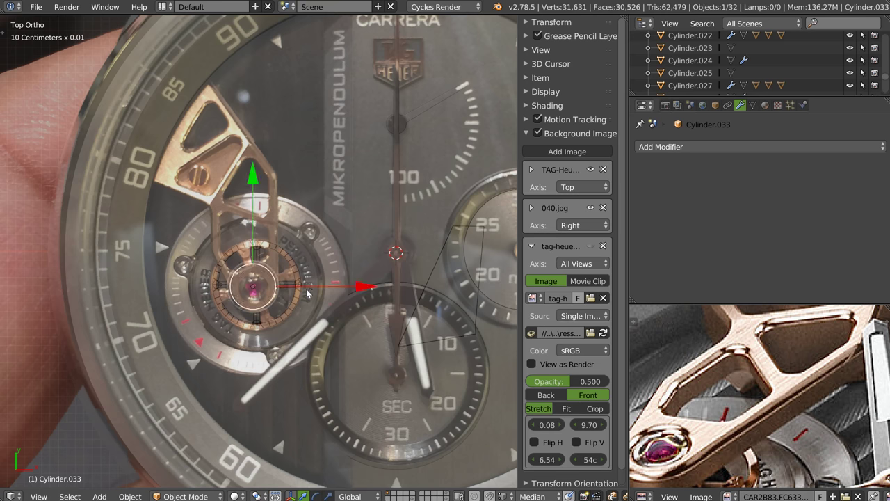
scroll(307, 293, "up", 3)
scroll(289, 251, "up", 2)
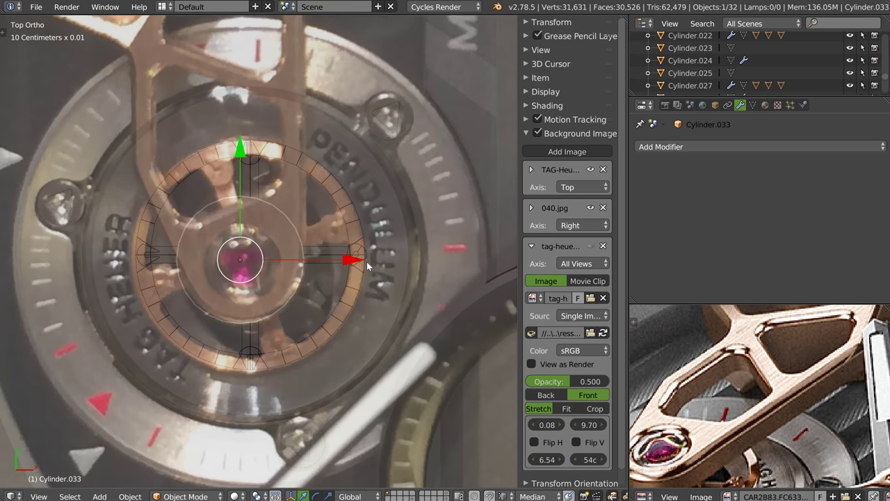
left_click_drag(344, 259, 350, 261)
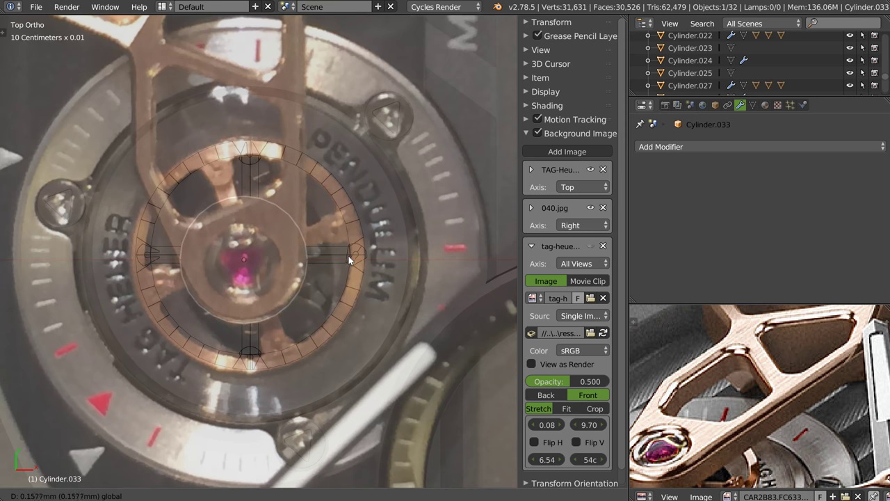
left_click_drag(255, 157, 212, 248)
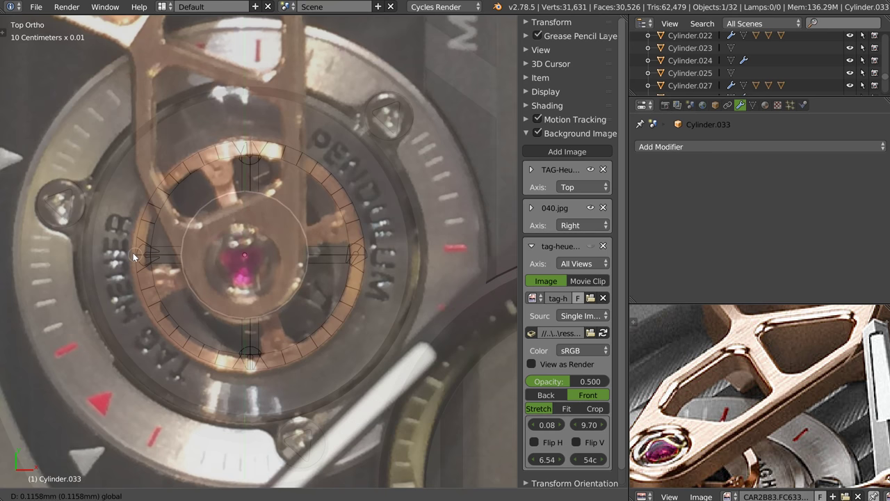
left_click_drag(211, 248, 212, 259)
scroll(291, 211, "up", 2, "shift")
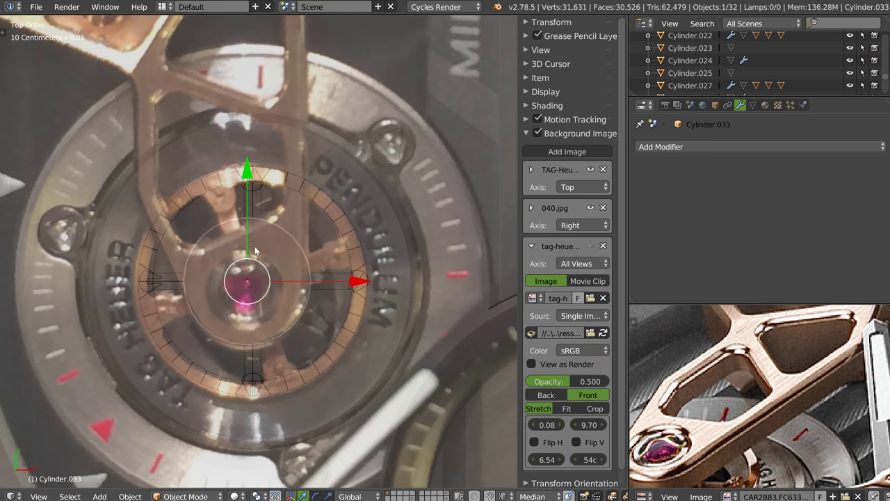
In Edit Mode, knife-cut the cylinder top between two opposite rim vertices
key("Tab")
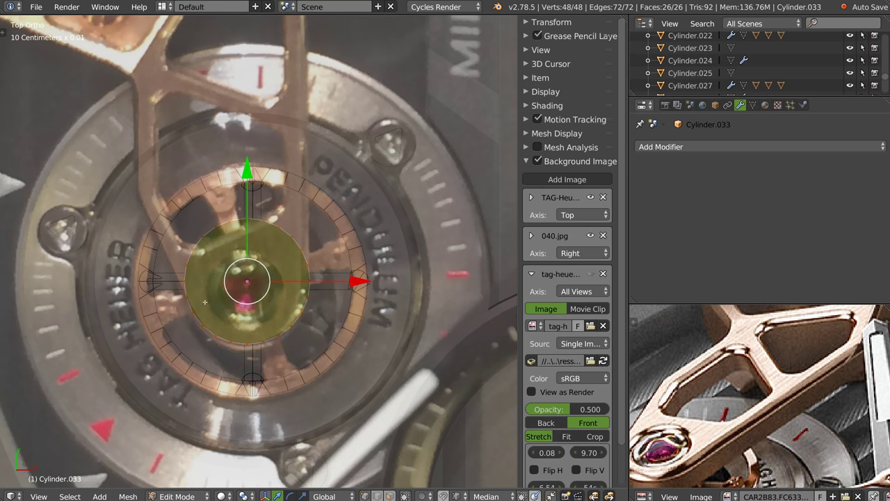
right_click(187, 297)
right_click(310, 265, "shift")
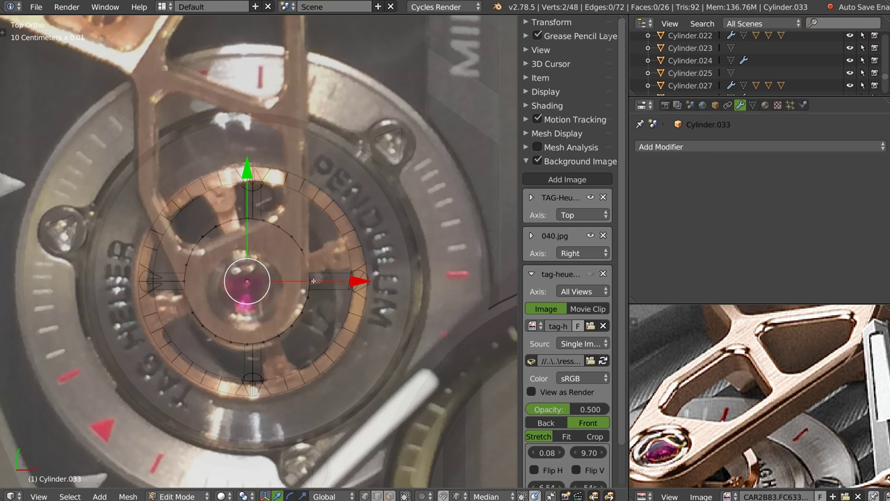
key("k")
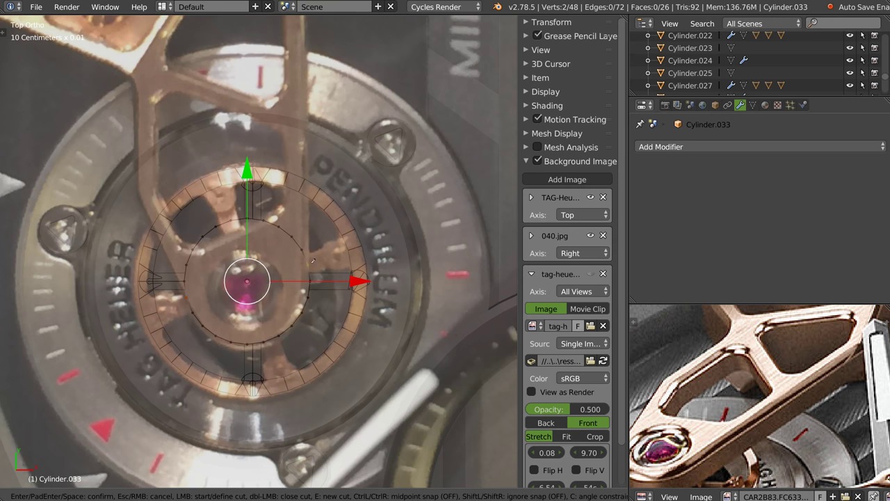
left_click(311, 261)
key("Return")
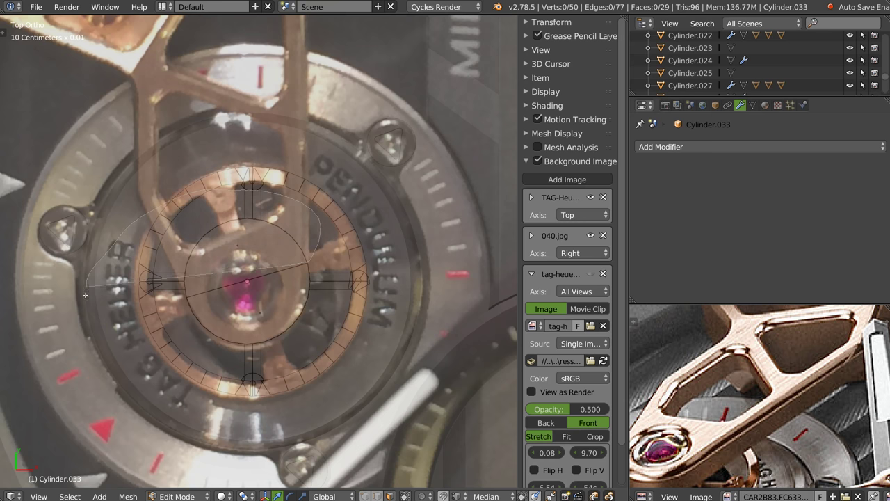
Select the upper half of the top face plus two side faces, then return to top view
right_click(240, 245)
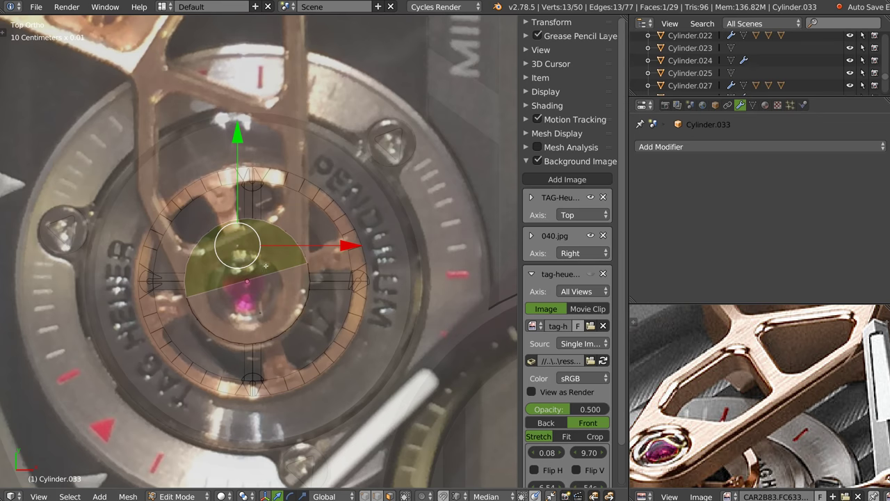
middle_click_drag(265, 265, 258, 263, "shift")
middle_click_drag(235, 291, 271, 230)
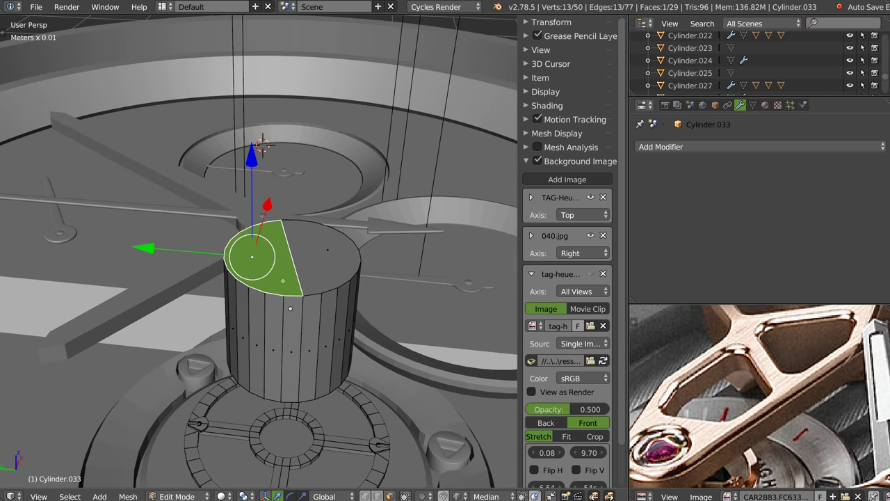
right_click(292, 348, "shift")
right_click(274, 347, "shift")
middle_click_drag(291, 333, 283, 338)
key("q")
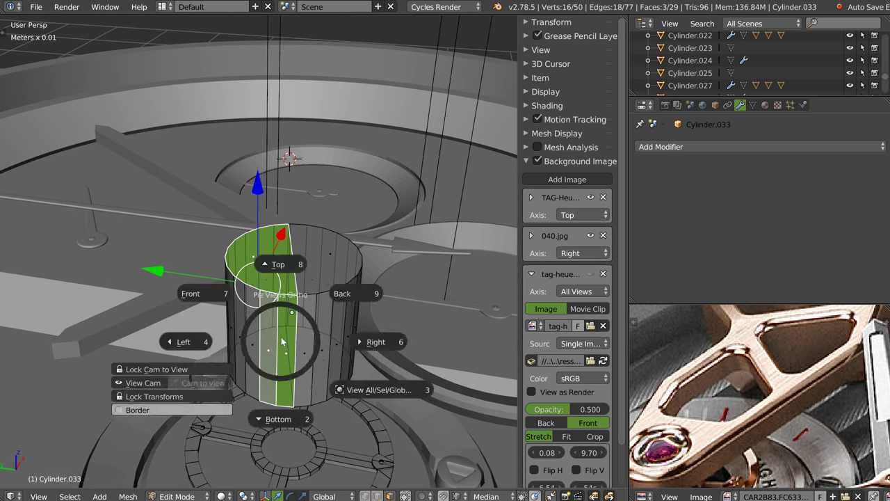
key("q")
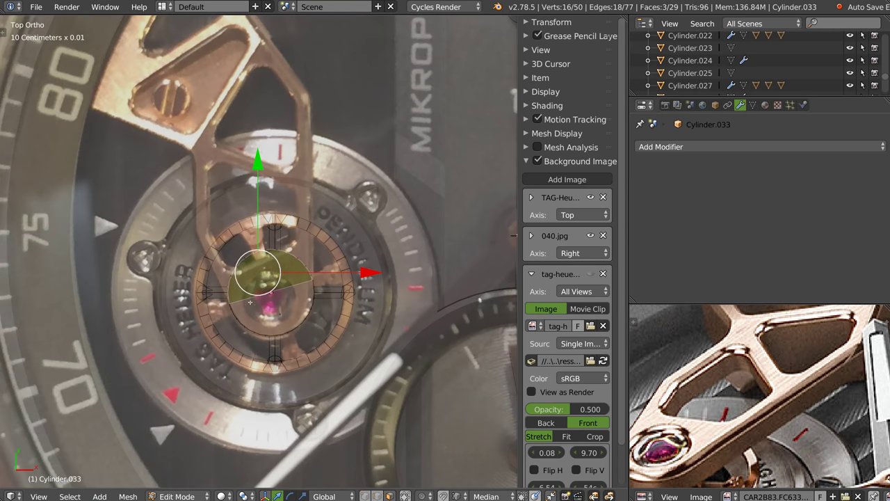
Undo the last two edits and extrude the cylinder's flat cut side toward the bridge arm
key("ctrl+z")
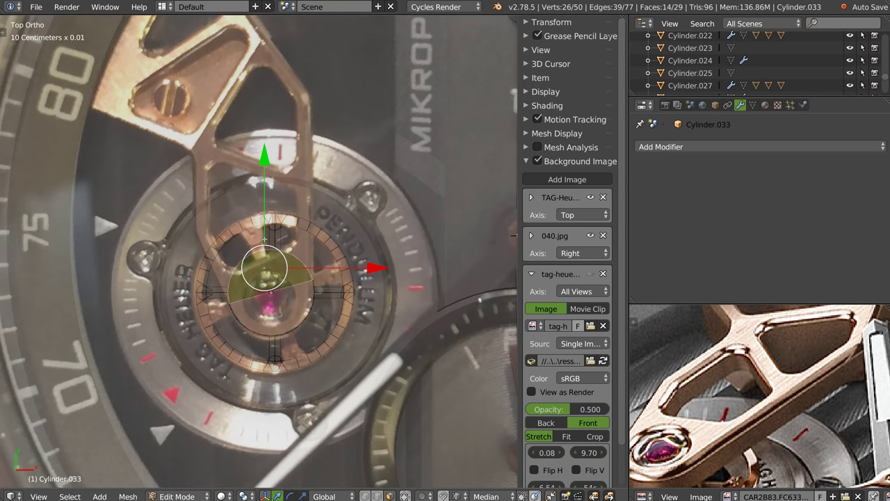
key("ctrl+z")
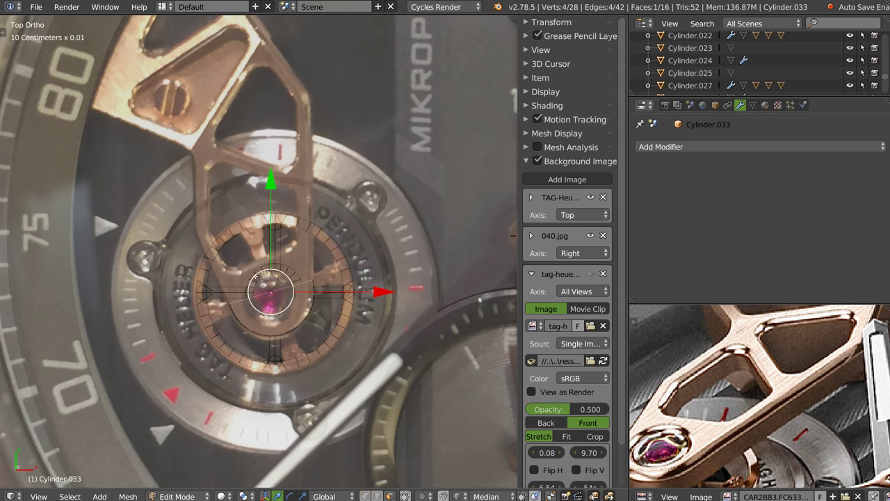
key("e")
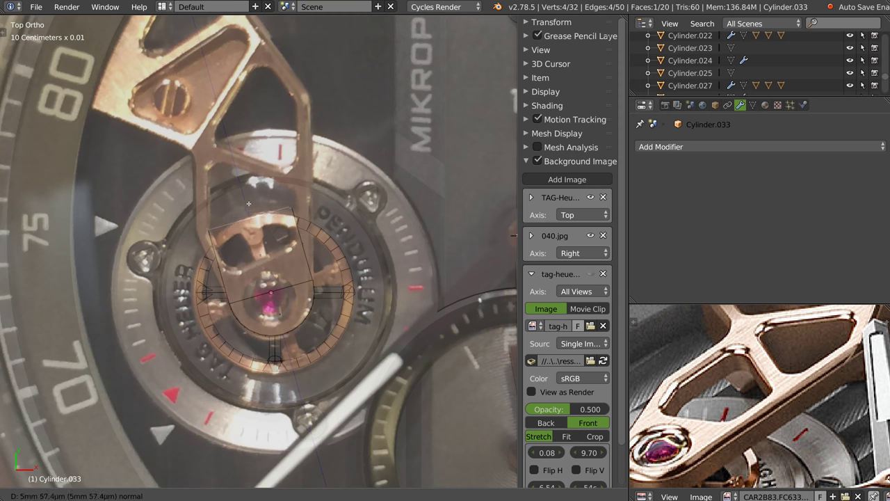
left_click(172, 237)
Move the extruded end's two corner vertices higher along the photo's bridge arm
right_click(228, 229)
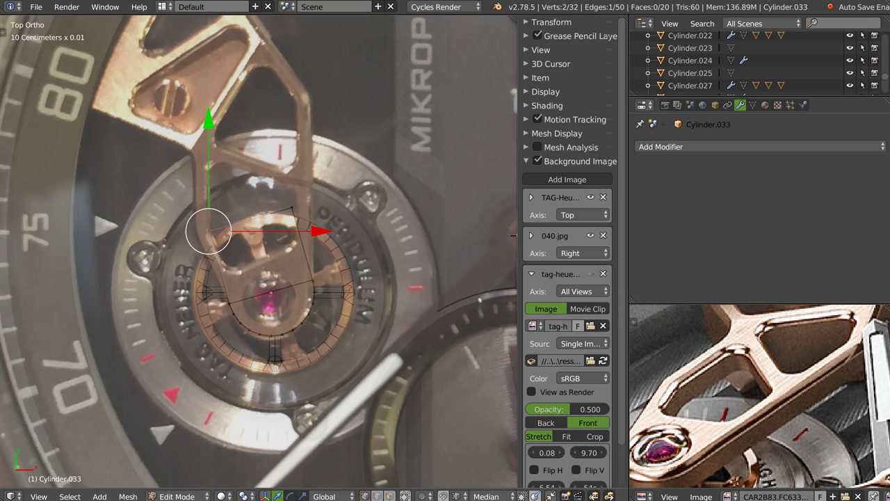
key("g")
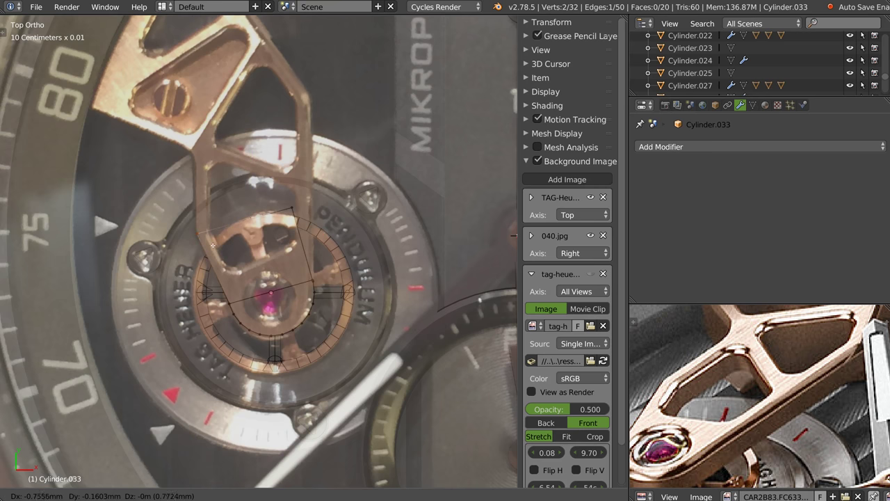
key("Escape")
right_click(295, 207)
right_click(306, 211, "shift")
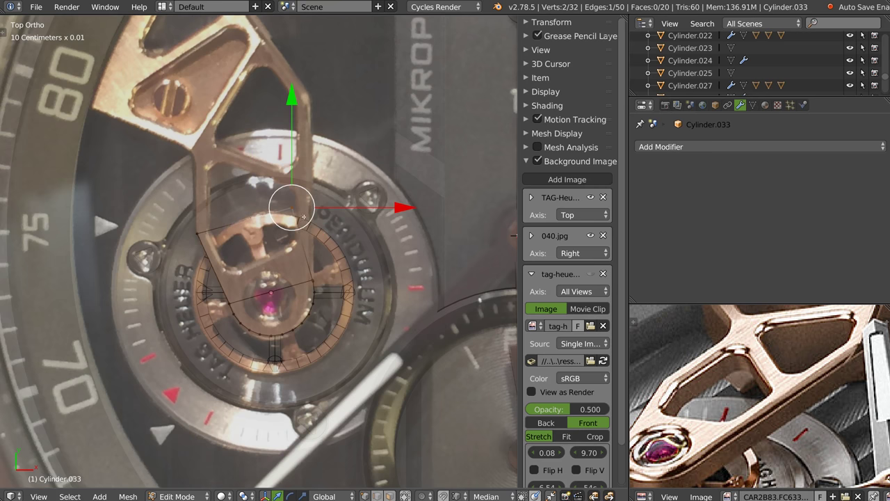
key("g")
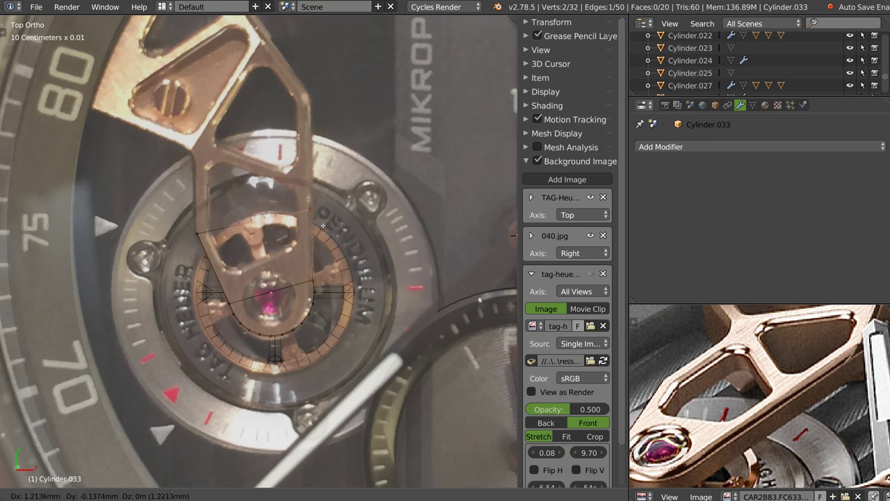
left_click(322, 113)
Extrude the arm's end face further up along the bridge arm
right_click(203, 199, "shift")
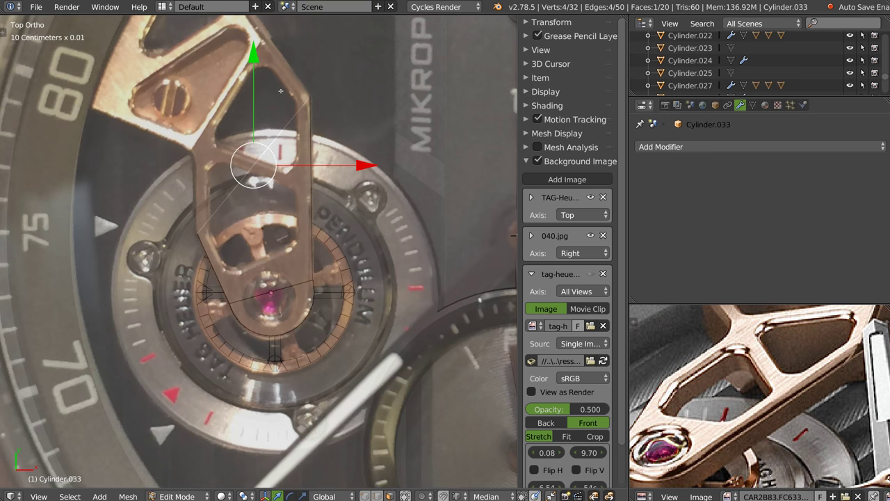
key("e")
left_click(190, 114)
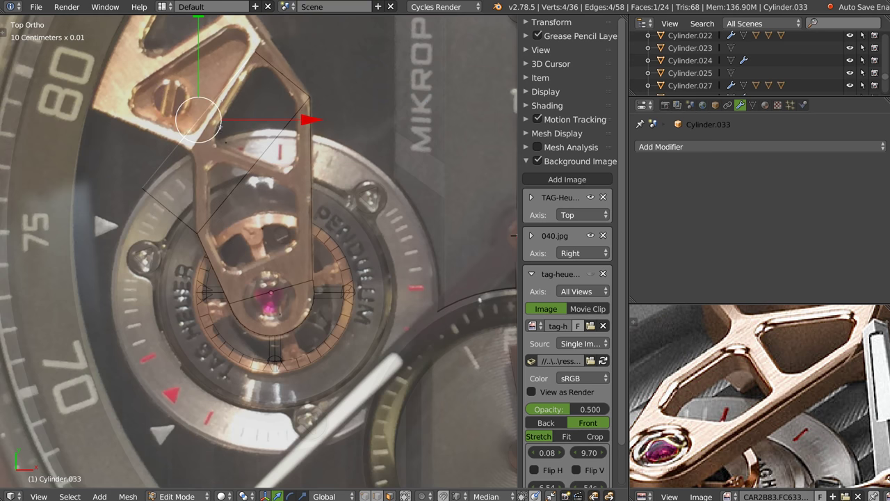
scroll(201, 191, "up", 5, "shift")
In edge select mode, move the arm's tip edge up-left to near the top of the arm
key("ctrl+Tab")
left_click(200, 192)
right_click(276, 168)
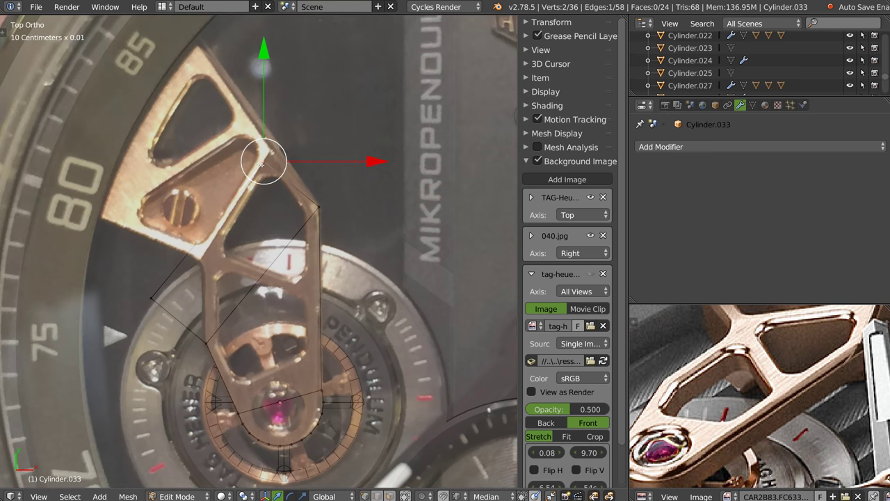
key("g")
left_click(242, 53)
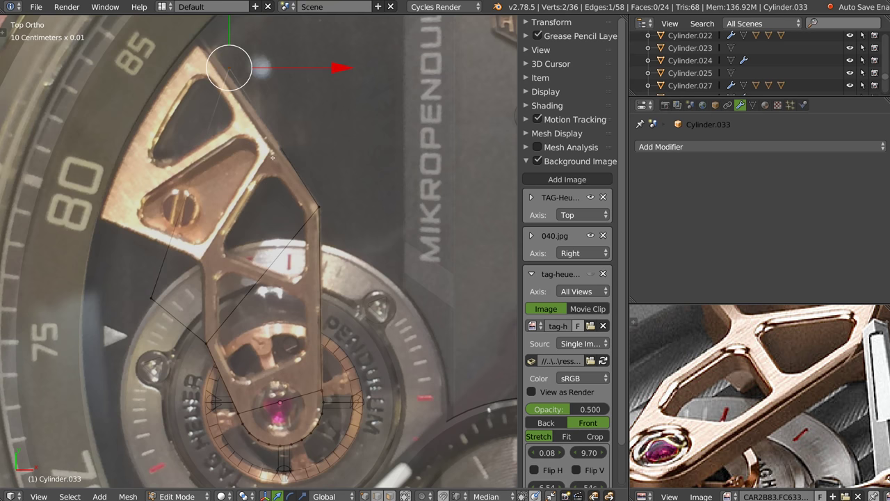
key("g")
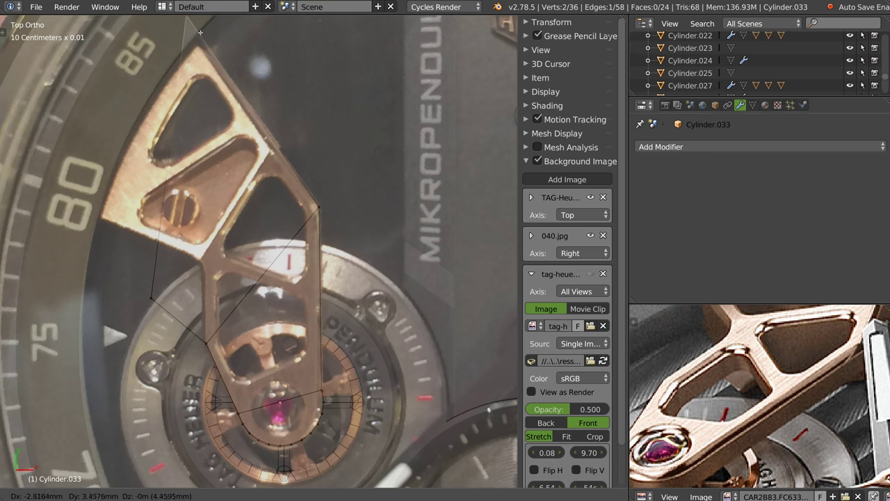
left_click(202, 52)
Move the lower-left and top outline vertices onto the photo's arm edges
right_click(152, 296)
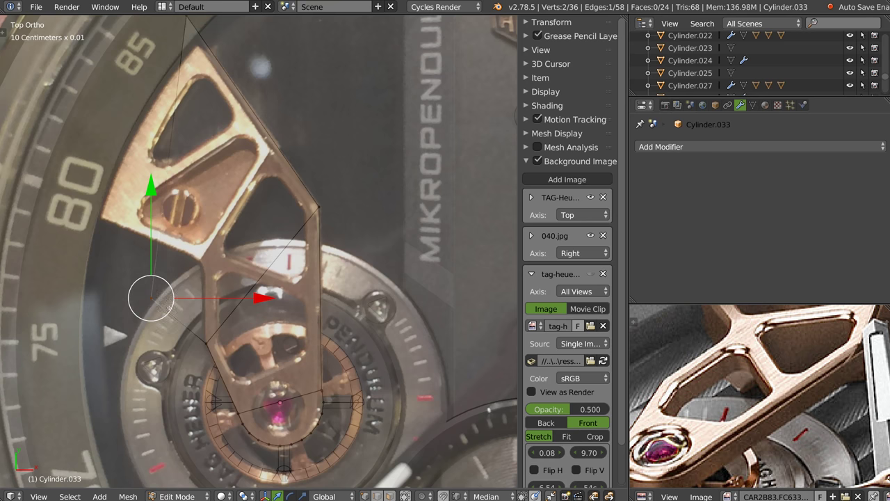
key("g")
key("Return")
right_click(156, 270, "shift")
key("g")
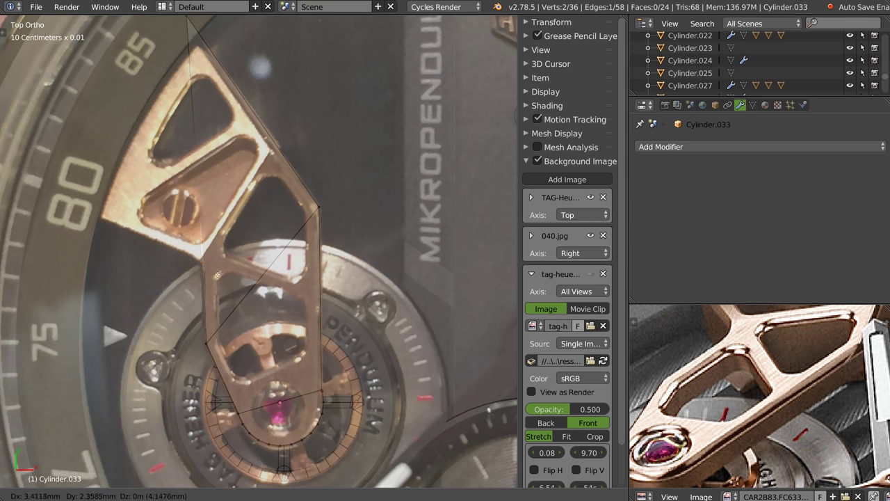
key("Return")
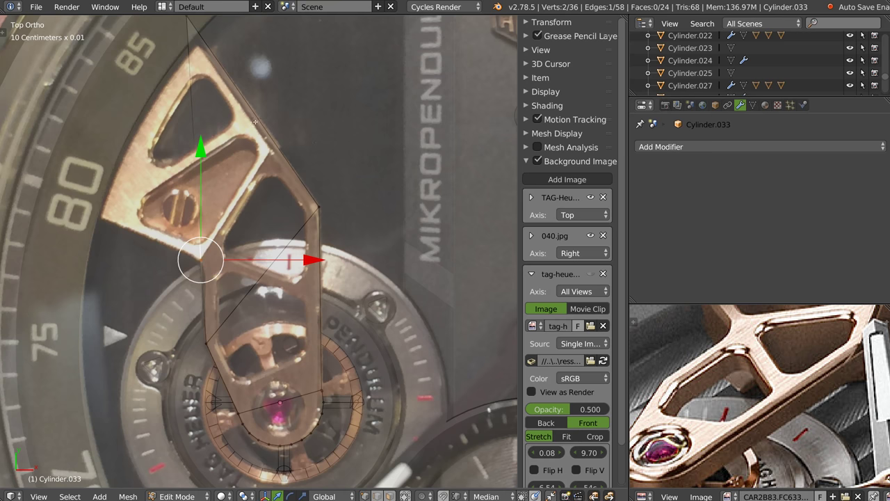
middle_click_drag(255, 123, 261, 197, "shift")
right_click(193, 90)
key("g")
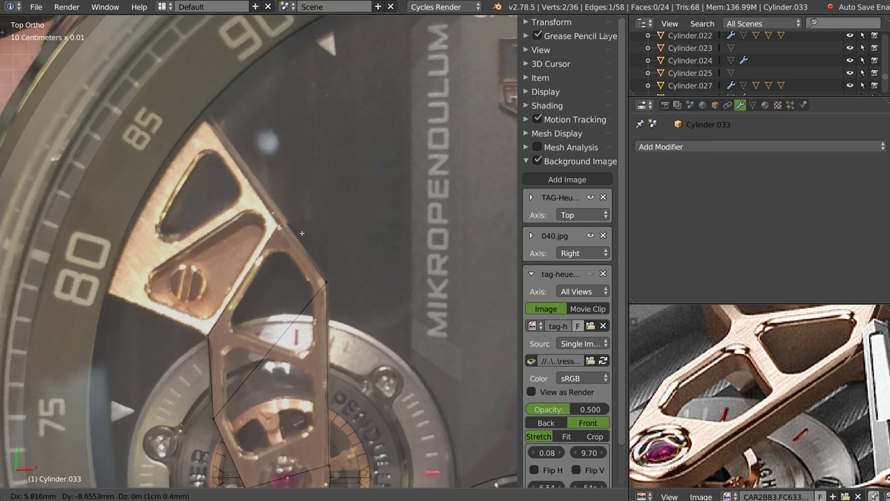
left_click(302, 233)
In face select mode, extrude the arm face outward toward the 85 and 80 dial marks
key("ctrl+Tab")
left_click(232, 313)
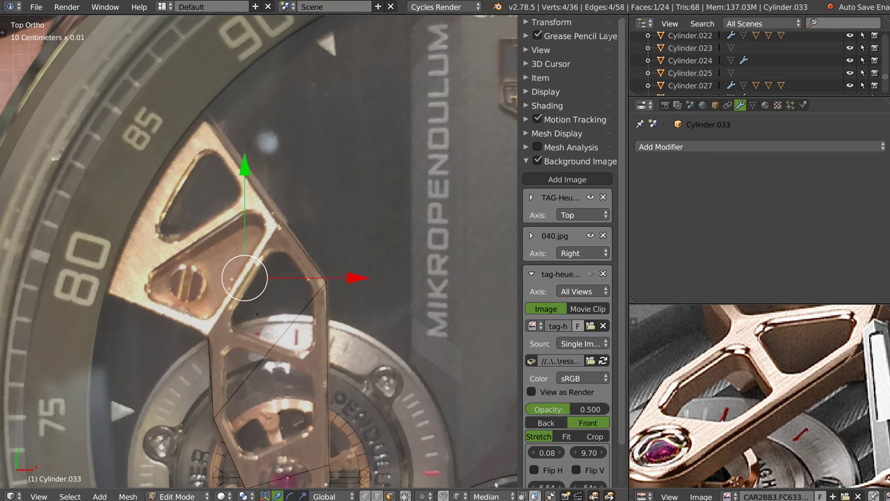
key("e")
left_click(162, 144)
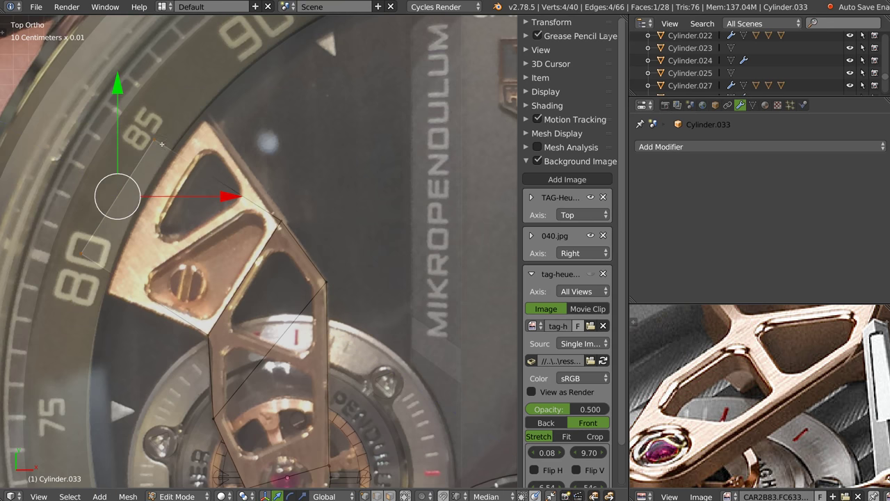
Set the outer pair of end vertices beside the 85 mark
right_click(161, 144)
key("g")
right_click(201, 87)
key("c")
left_click(149, 134)
key("Escape")
key("g")
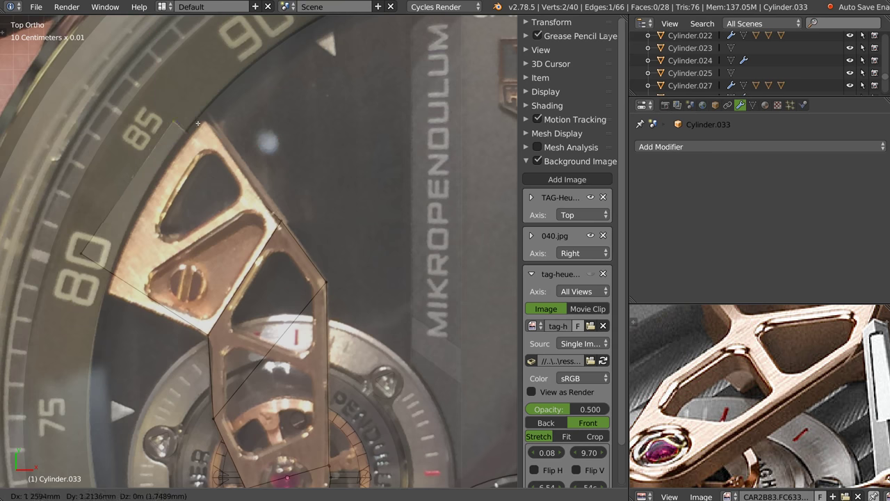
left_click(208, 102)
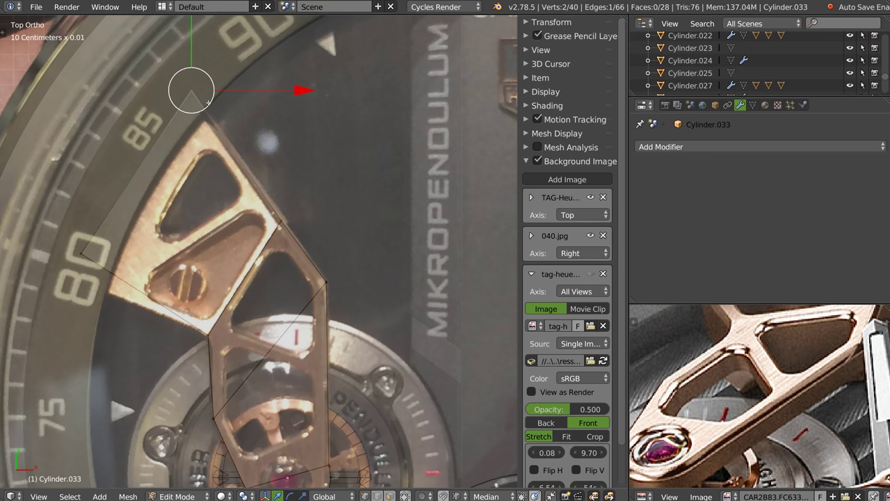
Place the vertex near the 80 mark on the dial rim, then orbit into perspective
right_click(82, 261)
key("g")
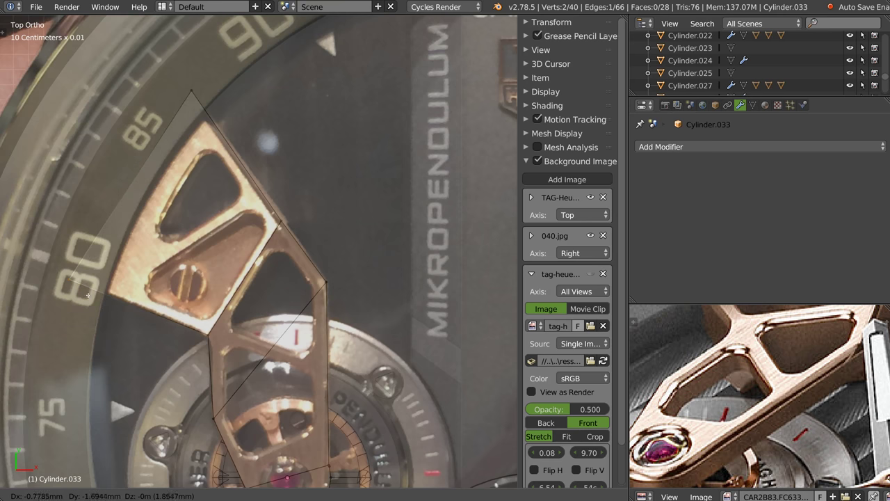
left_click(82, 279)
scroll(82, 280, "down", 4)
mouse_move(82, 279)
middle_mouse_down()
mouse_move(234, 190)
mouse_move(220, 219)
middle_mouse_up()
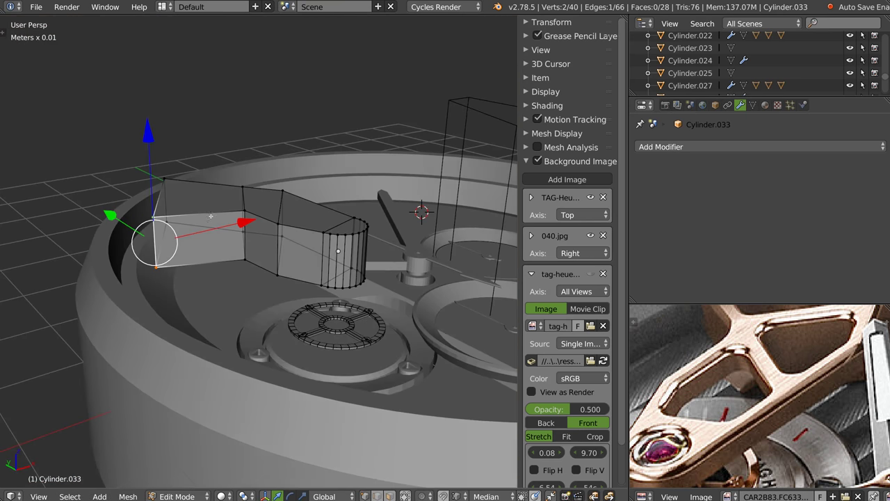
Lower the arm's upper end edge along the Z axis
right_click(178, 193)
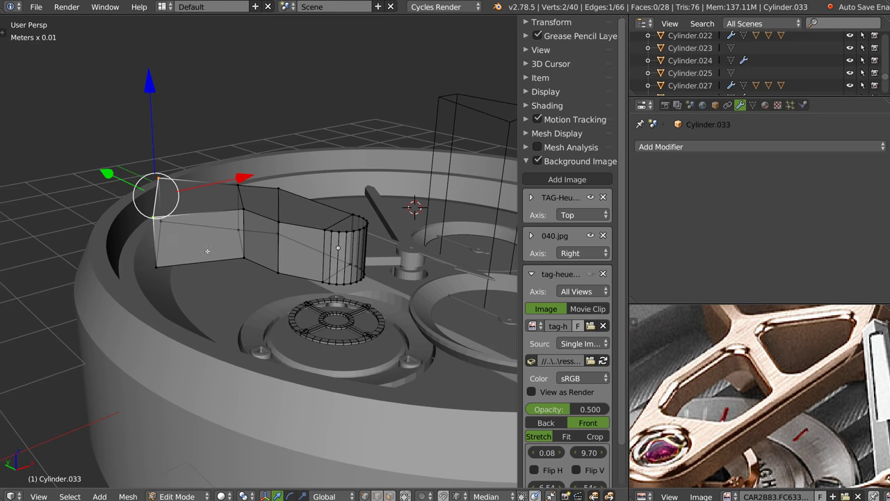
key("KP_7")
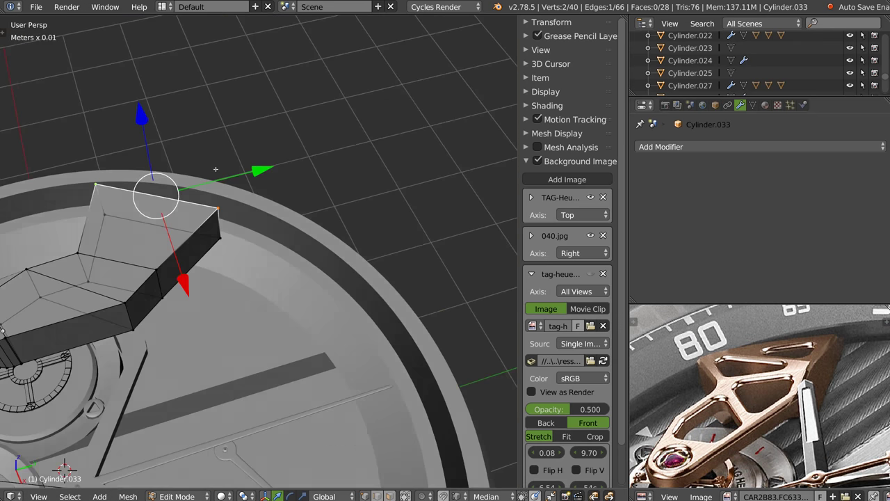
middle_click_drag(295, 224, 268, 100)
key("g")
key("z")
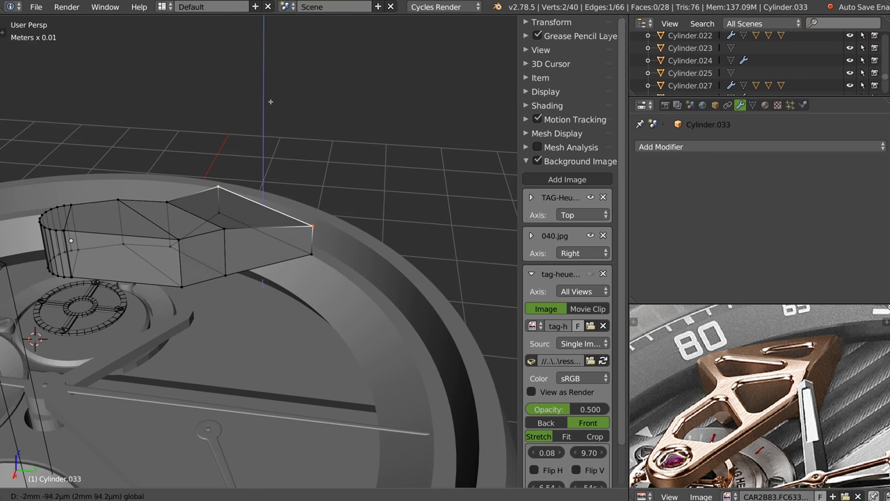
left_click(270, 101)
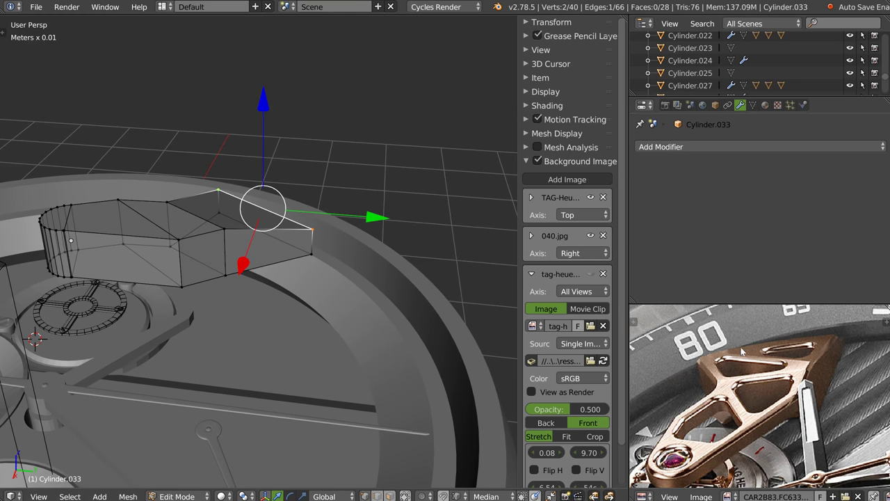
In top view, knife-cut across the arm's outer end
key("KP_7")
scroll(313, 210, "up", 2)
scroll(313, 209, "up", 1)
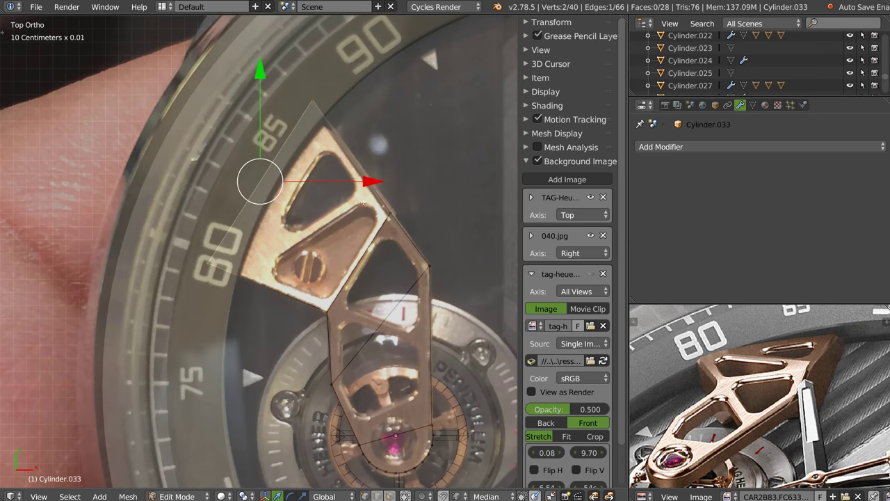
middle_click_drag(335, 218, 321, 218, "shift")
scroll(327, 219, "up", 1)
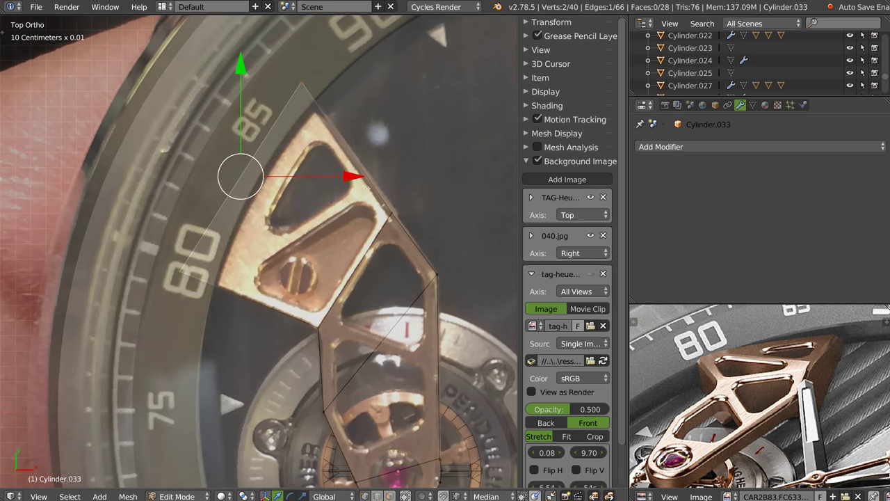
key("k")
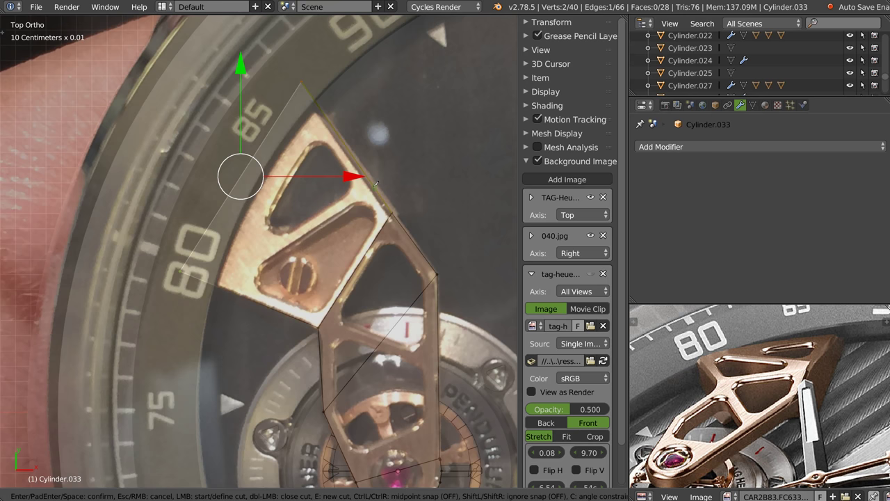
left_click(372, 182)
key("Return")
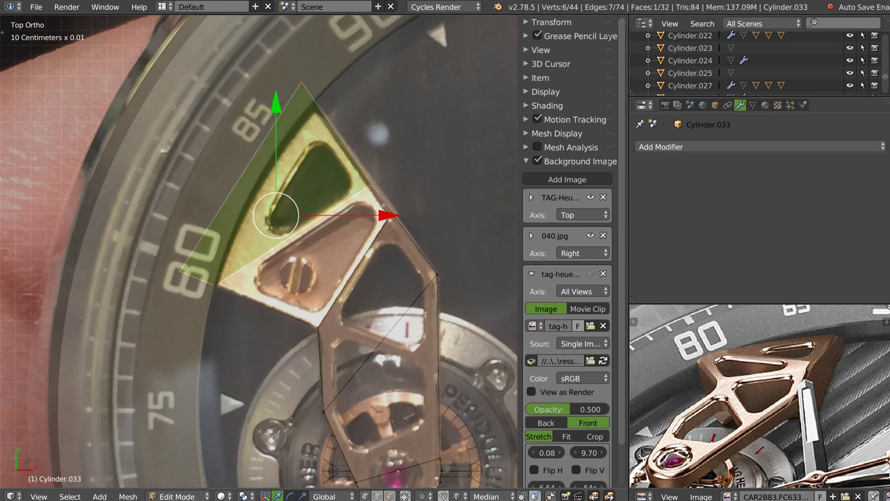
Lower the cut face's outer corner vertex on Z so the tip slopes toward the rim
mouse_move(308, 276)
middle_mouse_down()
mouse_move(280, 243)
mouse_move(292, 236)
middle_mouse_up()
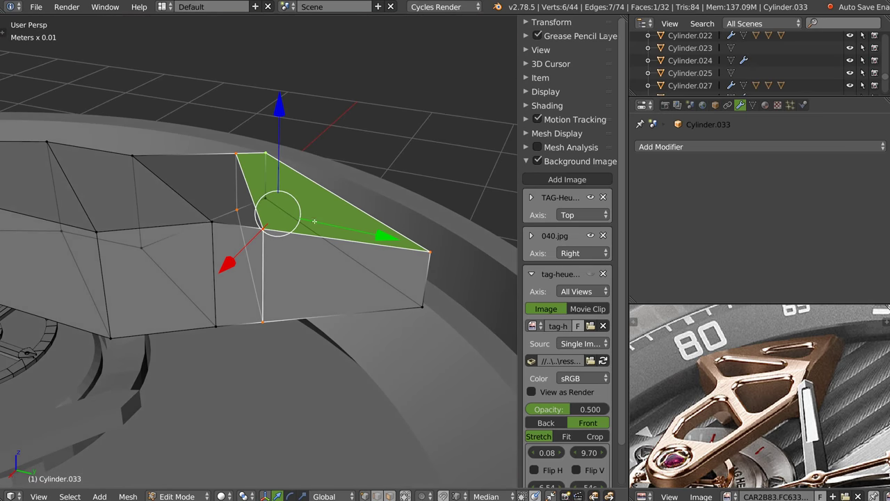
right_click(424, 249)
middle_click_drag(425, 249, 439, 153)
left_click_drag(439, 153, 441, 182)
mouse_move(441, 182)
middle_mouse_down()
mouse_move(408, 233)
mouse_move(281, 225)
middle_mouse_up()
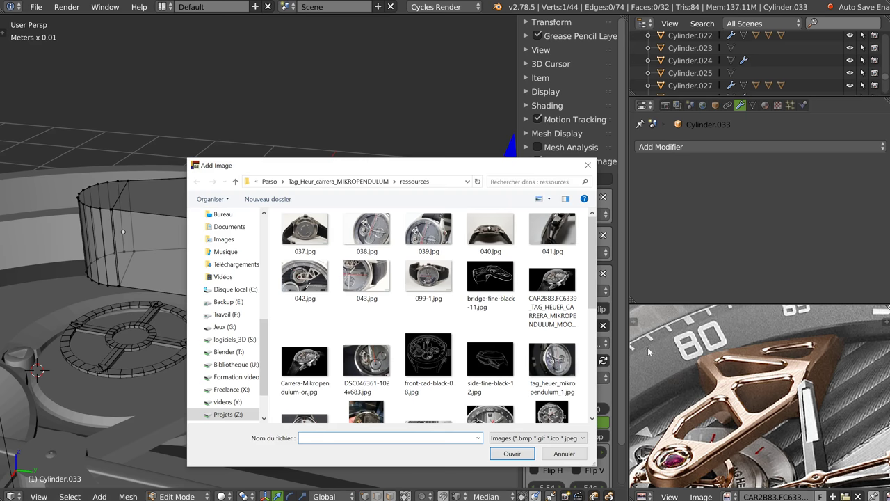
Dismiss the Add Image dialog, compare the arm with the bridge sketch, and return to Object Mode
left_click(565, 455)
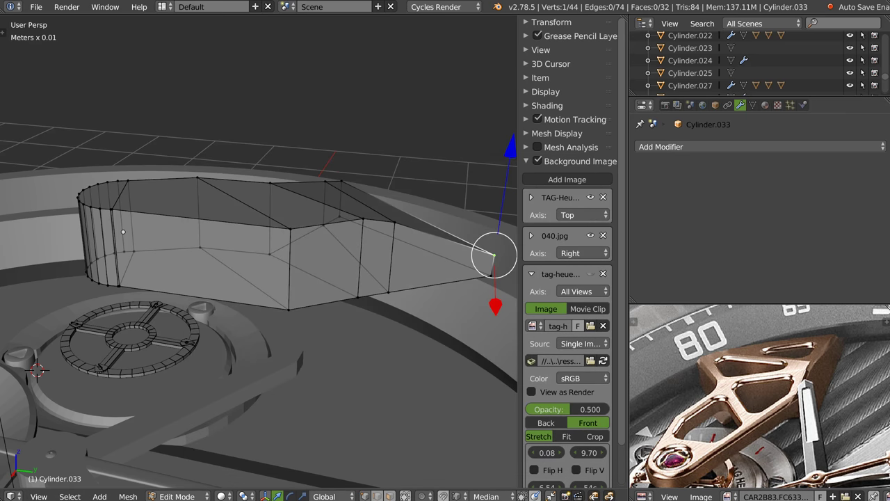
left_click_drag(779, 464, 653, 311)
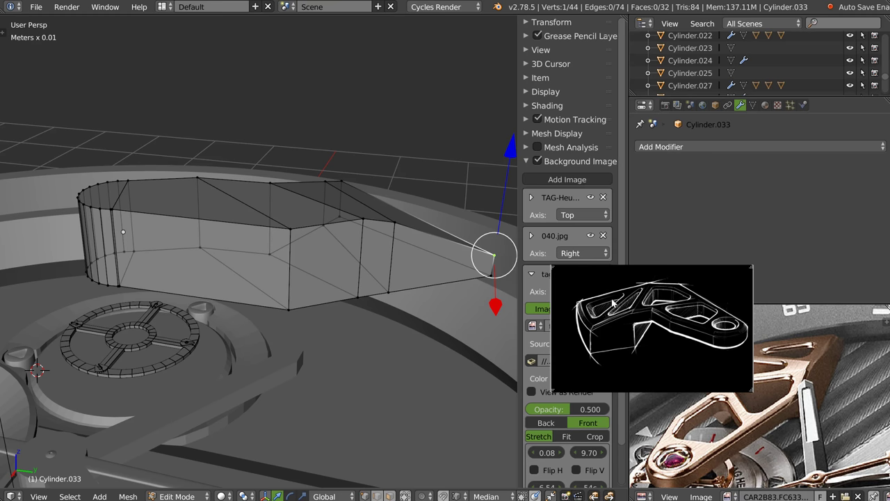
key("Escape")
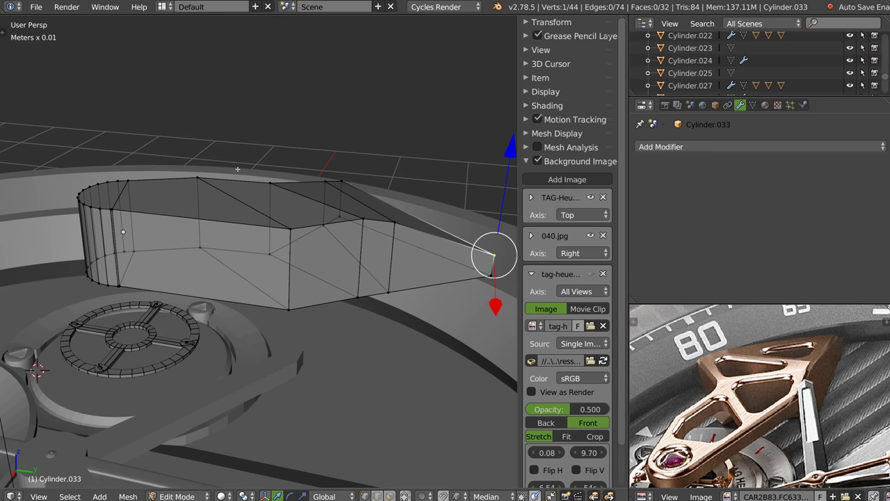
mouse_move(237, 169)
middle_mouse_down()
mouse_move(318, 258)
mouse_move(337, 237)
mouse_move(298, 242)
mouse_move(258, 267)
middle_mouse_up()
key("Tab")
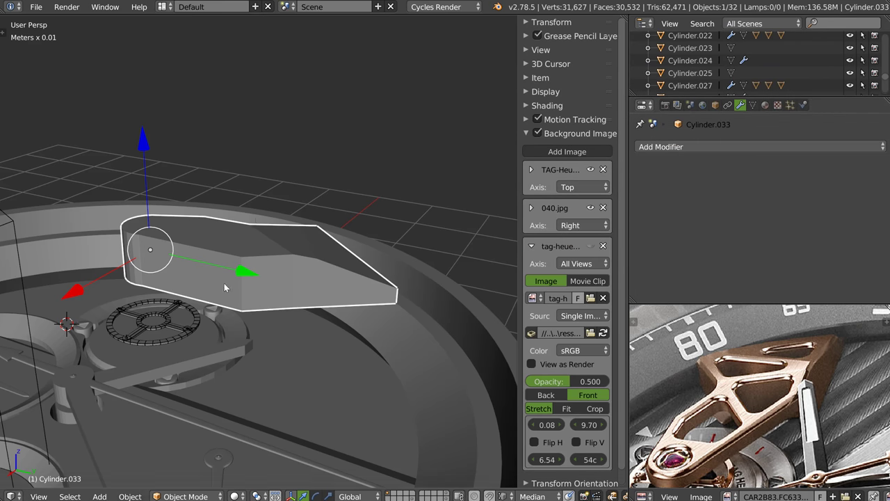
Duplicate the watch case ring and move the copy straight up above the case
scroll(224, 285, "down", 4)
middle_click_drag(196, 364, 305, 321)
right_click(330, 356)
mouse_move(330, 356)
middle_mouse_down()
mouse_move(283, 272)
mouse_move(249, 257)
mouse_move(236, 273)
middle_mouse_up()
key("shift+d")
key("z")
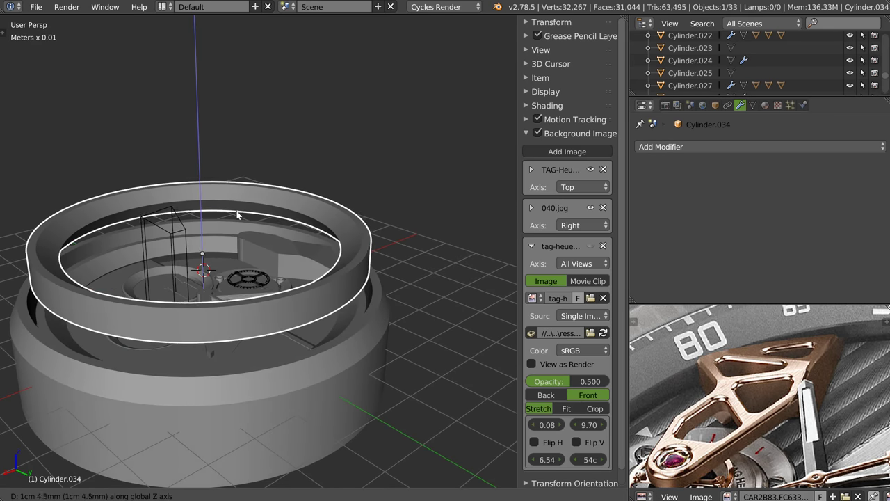
left_click(244, 210)
In the copied ring's mesh, delete the vertices of its inner top edge loop
key("Tab")
right_click(239, 218, "alt")
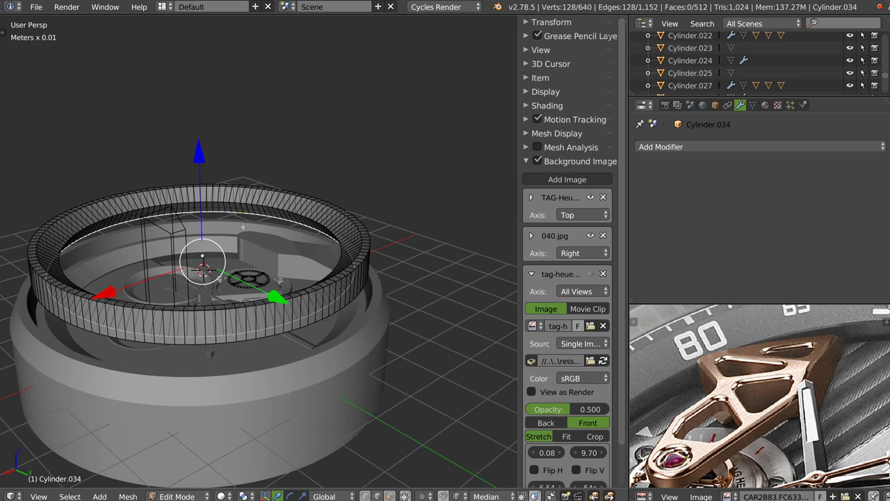
middle_click_drag(253, 220, 259, 223)
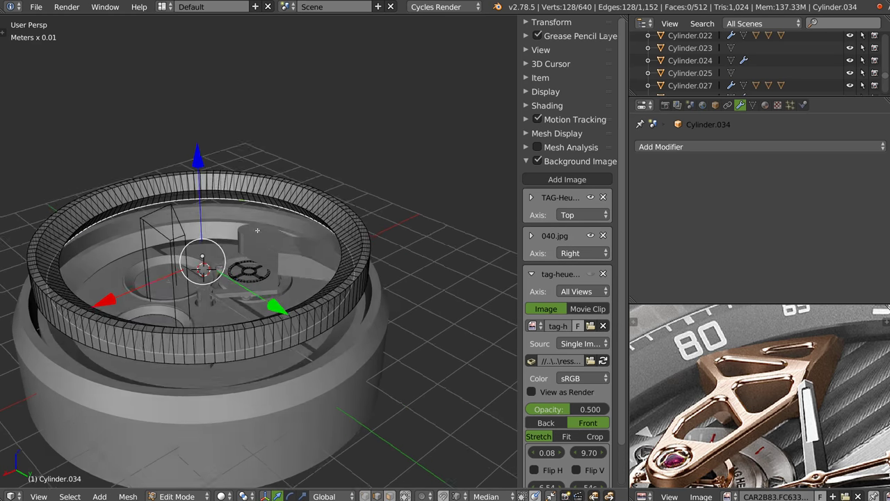
key("x")
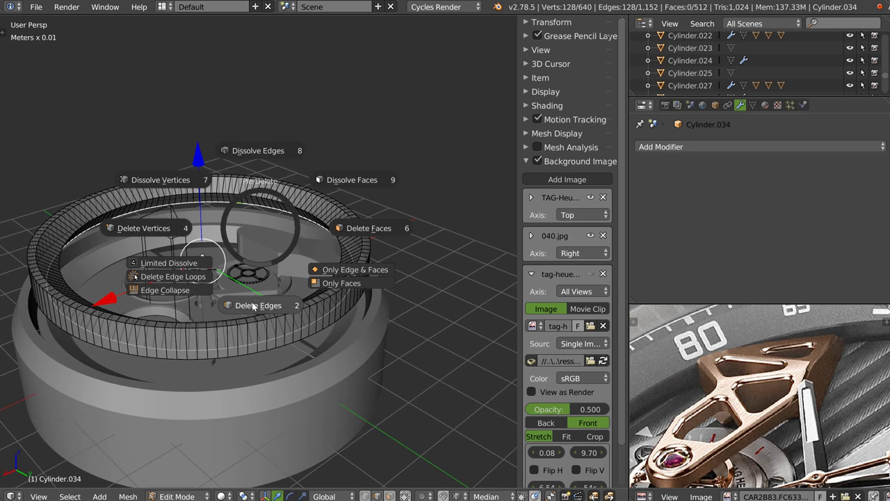
left_click(254, 305)
key("ctrl+z")
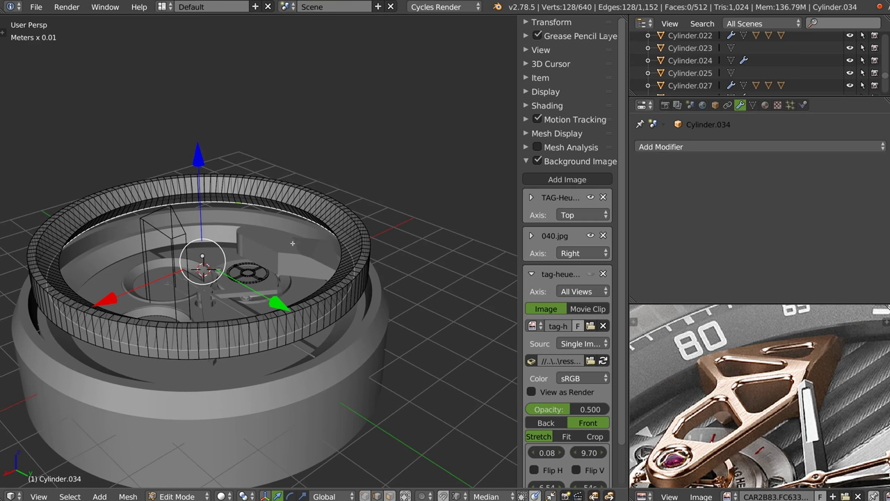
key("x")
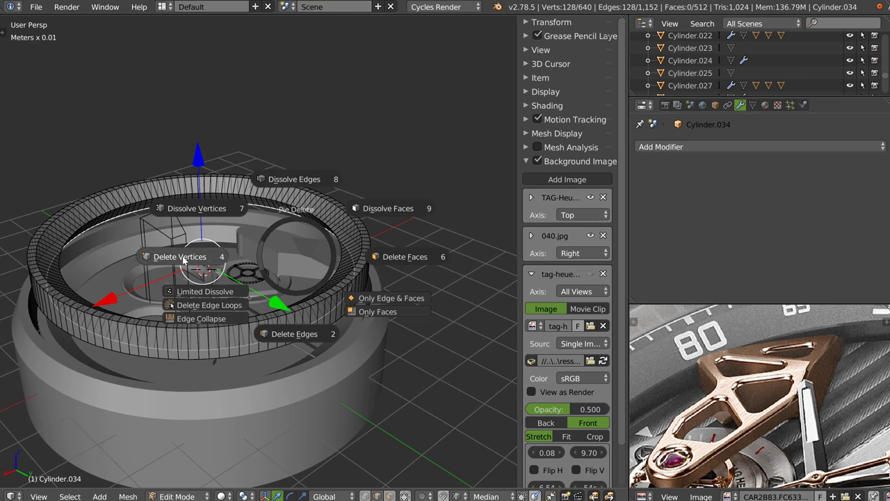
left_click(184, 252)
Extrude the copy's inner edge loop vertically, then discard the copied ring
mouse_move(184, 252)
middle_mouse_down()
mouse_move(246, 186)
mouse_move(226, 182)
middle_mouse_up()
left_click(247, 186, "alt")
key("e")
key("z")
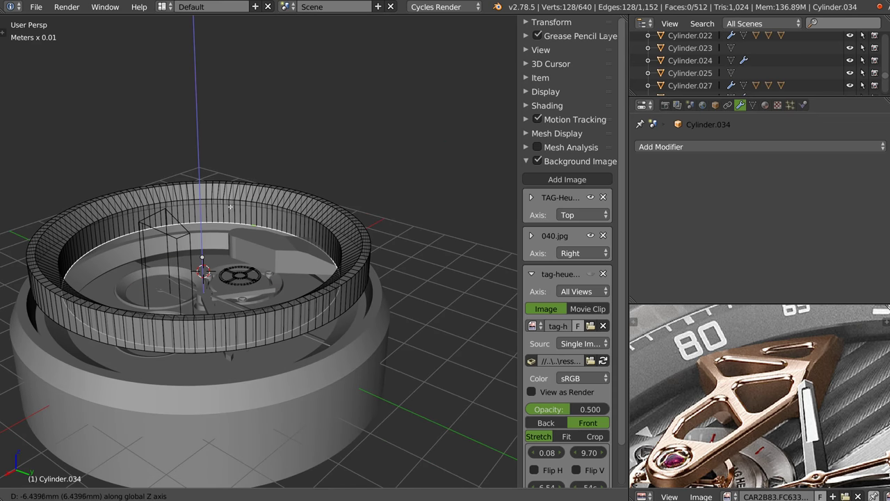
left_click(255, 215)
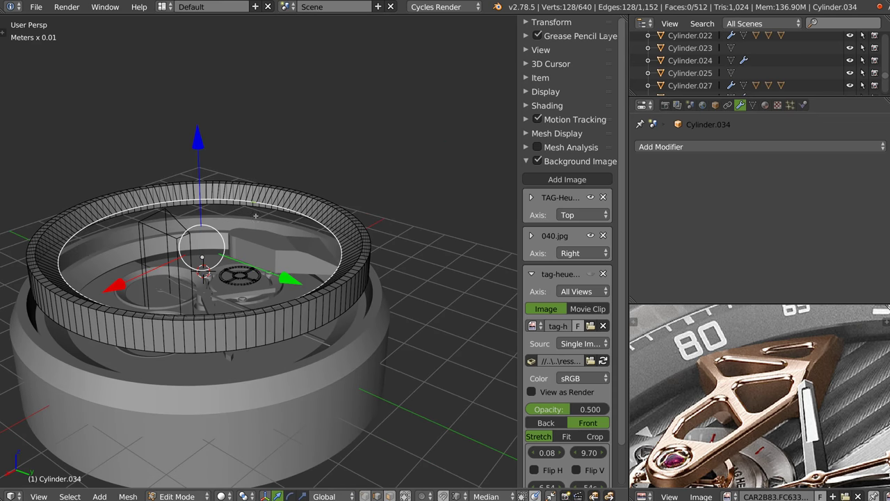
key("ctrl+z")
key("ctrl+shift+z")
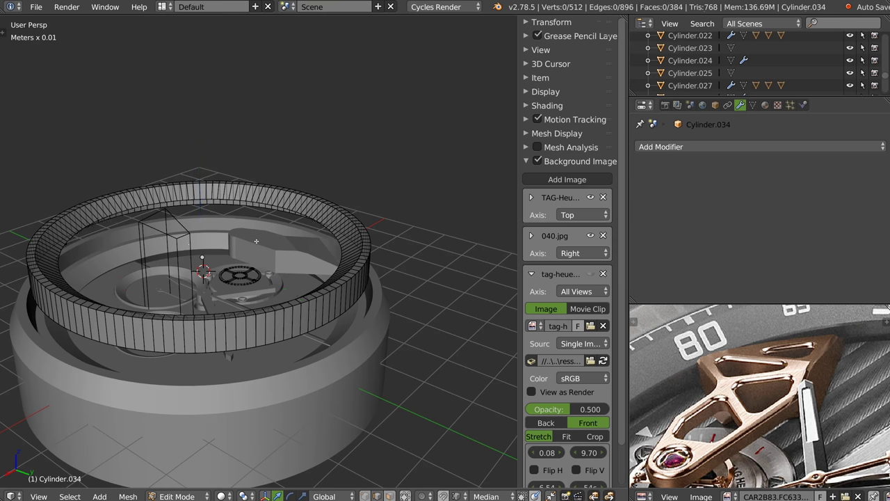
key("Tab")
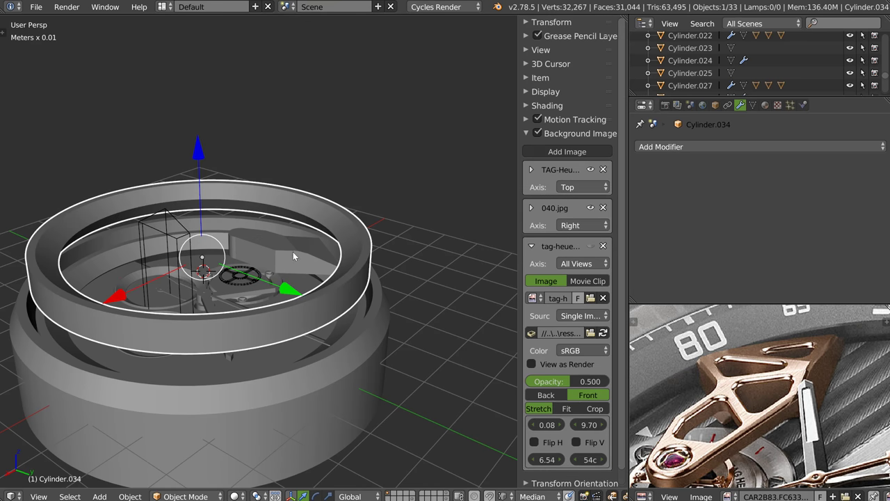
key("Delete")
Lower the bracket piece Cylinder.033 vertically toward the case plate
right_click(340, 263)
key("KP_Decimal")
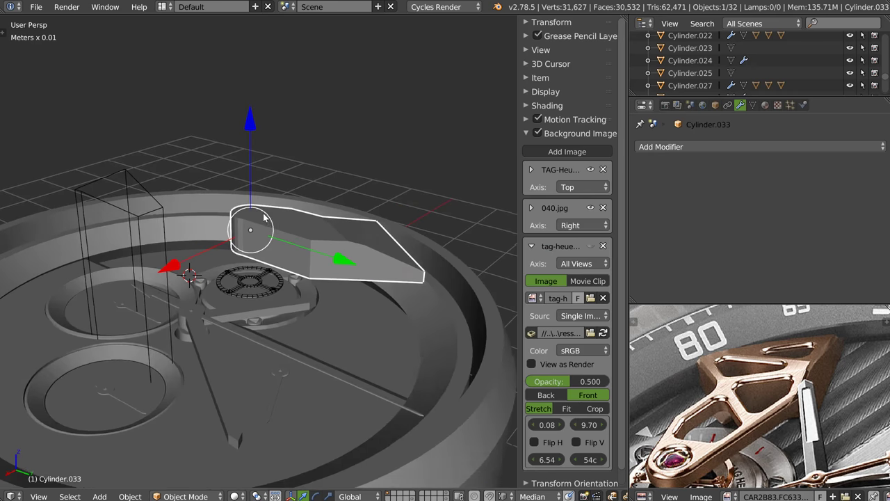
left_click_drag(250, 141, 254, 182)
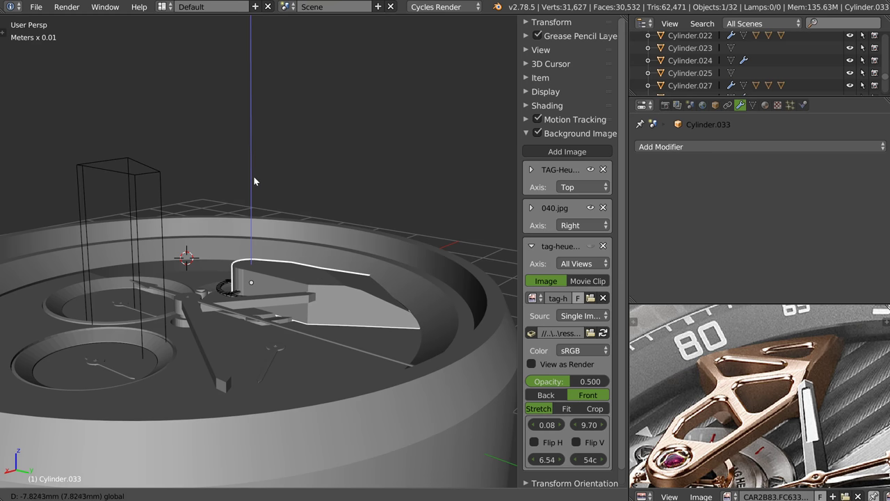
left_click_drag(255, 178, 253, 176)
left_click(249, 166)
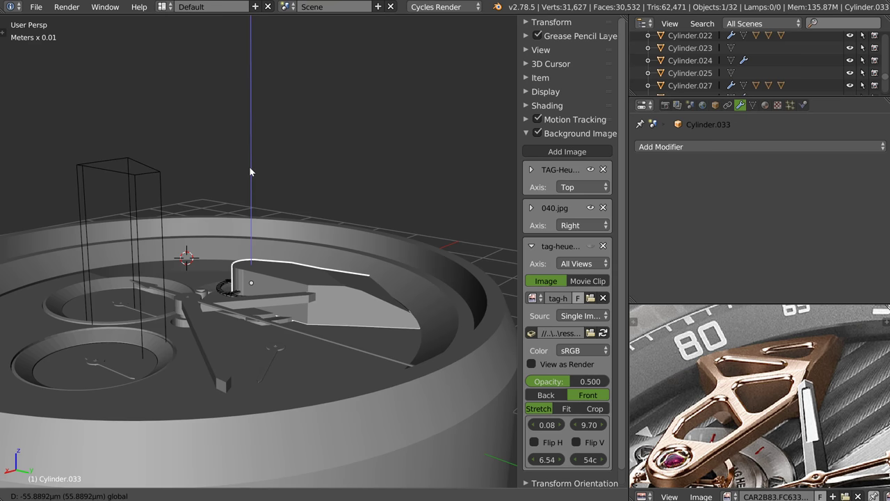
Cut the ring Cylinder.001 out of the bracket with a Speedflow Boolean difference, ring reset to Solid
mouse_move(290, 171)
middle_mouse_down()
mouse_move(287, 217)
mouse_move(348, 229)
middle_mouse_up()
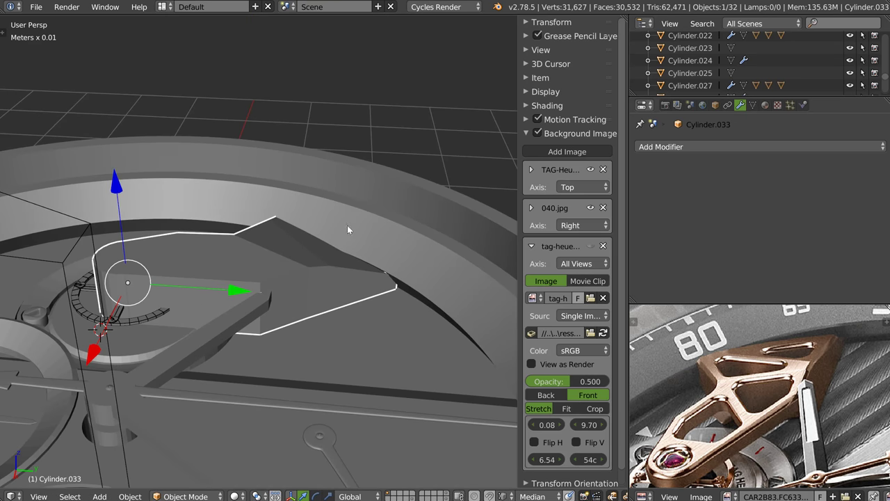
right_click(402, 272)
right_click(344, 281, "shift")
key("space")
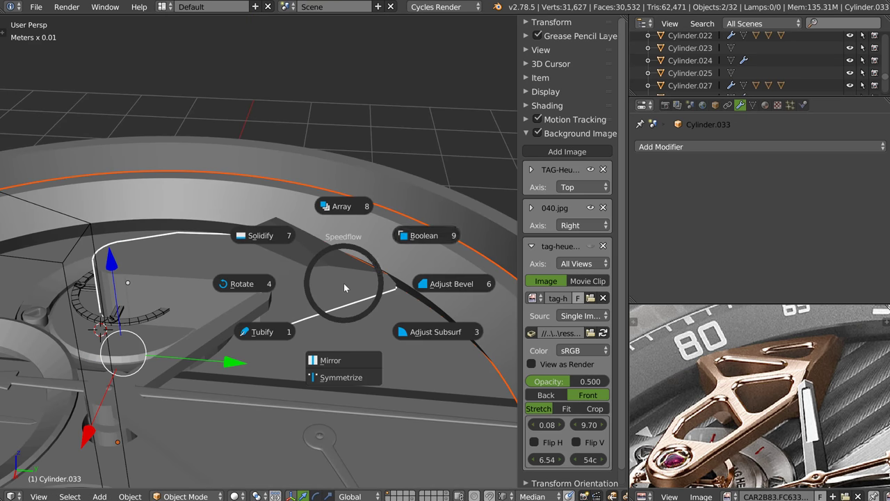
left_click(421, 237)
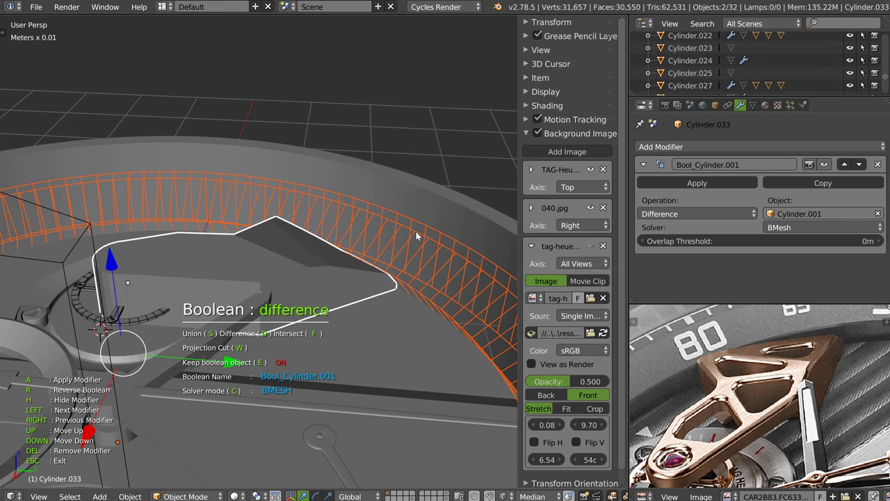
left_click(412, 233)
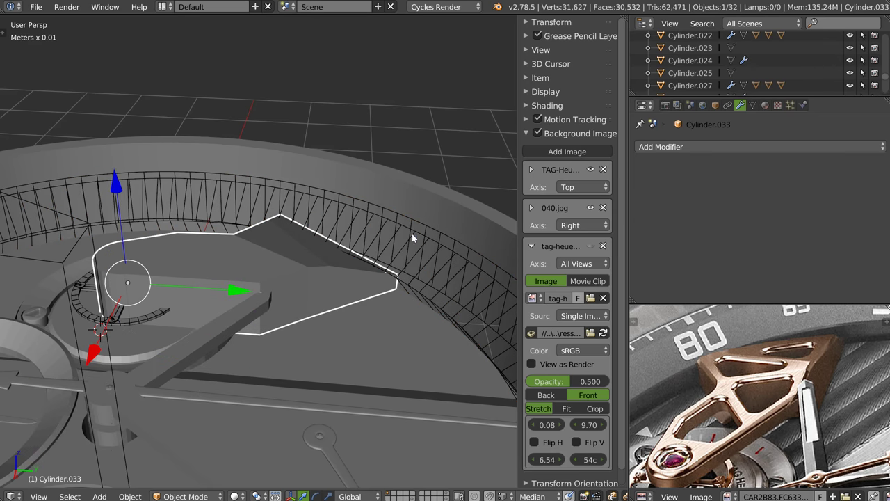
key("space")
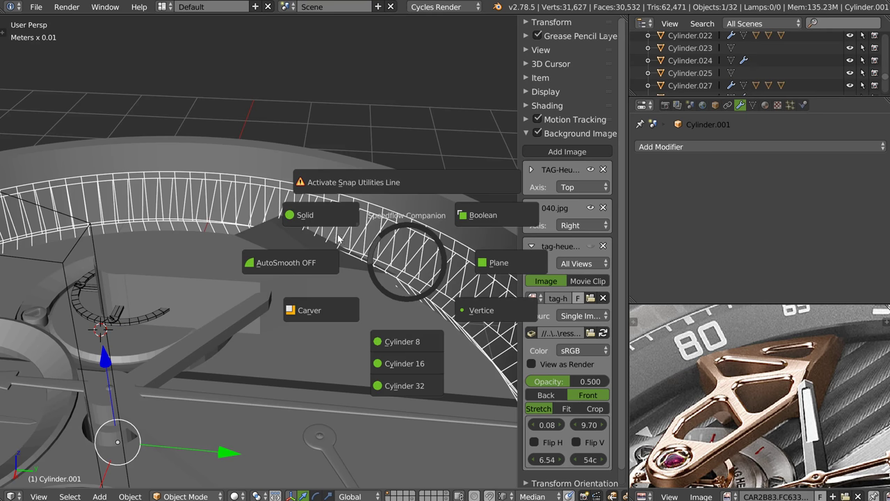
left_click(329, 244)
Reapply the ring's Boolean difference on the bracket and restore the ring to Solid display
left_click(322, 272)
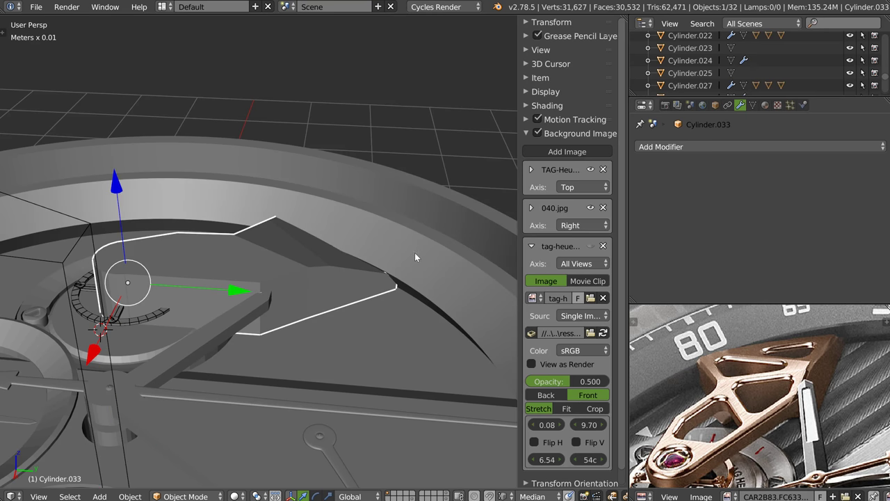
left_click(413, 254)
left_click(315, 276, "shift")
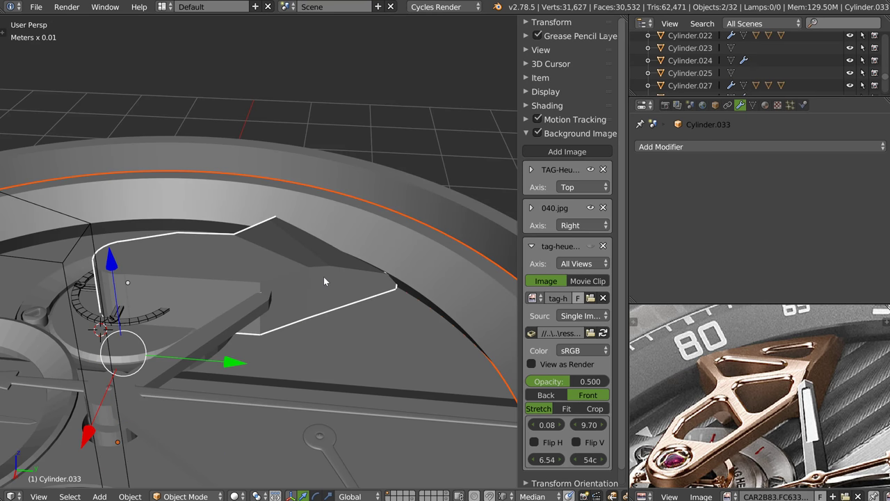
key("space")
left_click(401, 234)
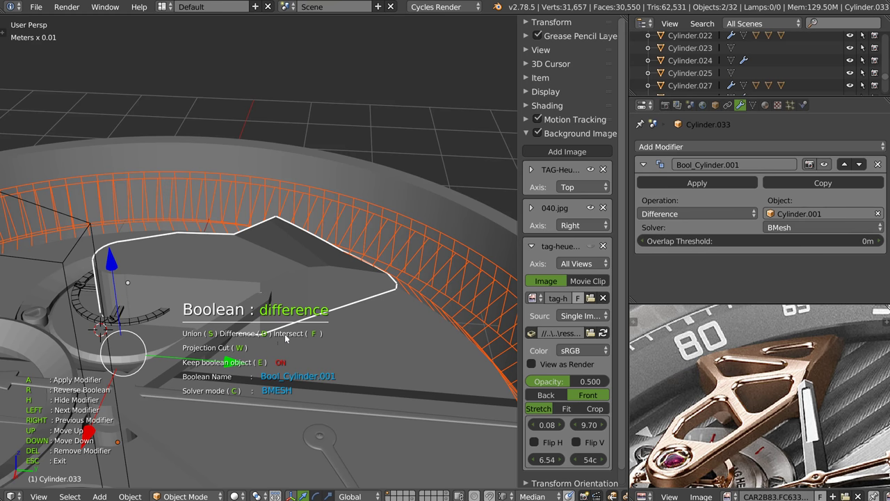
key("a")
key("space")
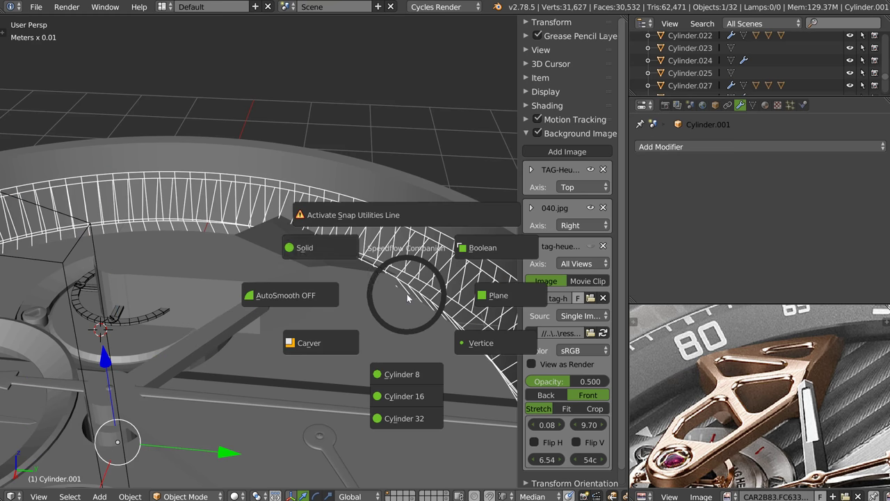
left_click(305, 255)
Isolate the ring in local view and select its outer rim edge loop
key("KP_Divide")
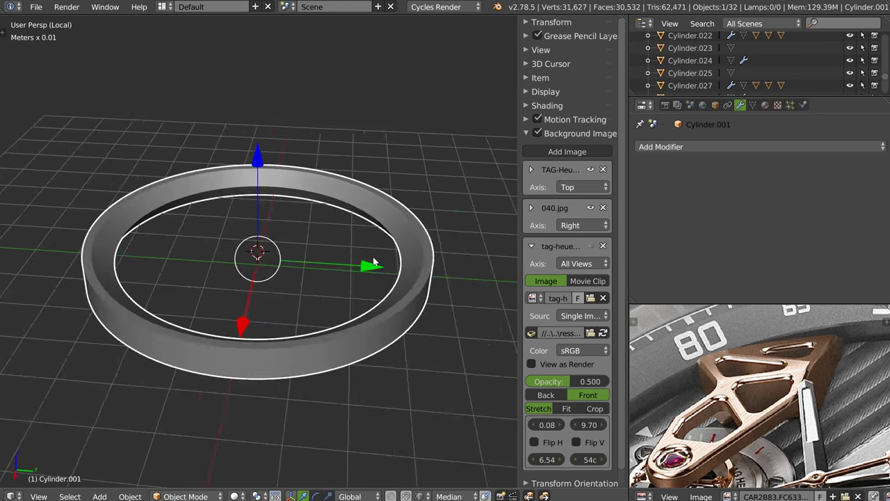
middle_click_drag(416, 181, 357, 218)
scroll(416, 204, "up", 2)
key("Tab")
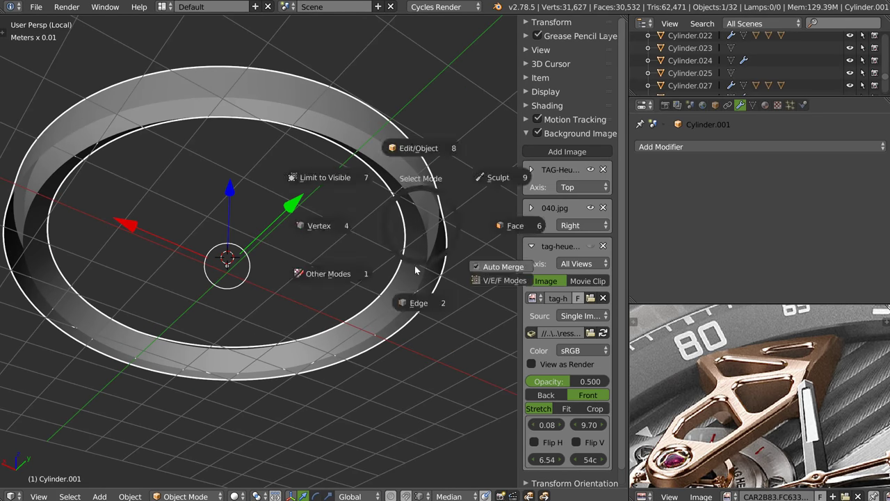
left_click(404, 313)
left_click(399, 315)
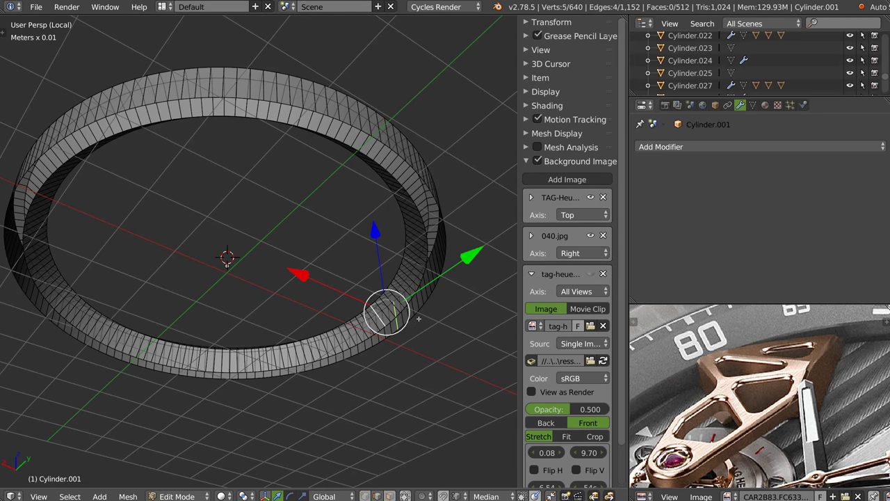
left_click(400, 316, "alt")
Bridge the ring's two rim edge loops with faces and leave Edit Mode
left_click(402, 311, "alt+shift")
right_click(404, 311)
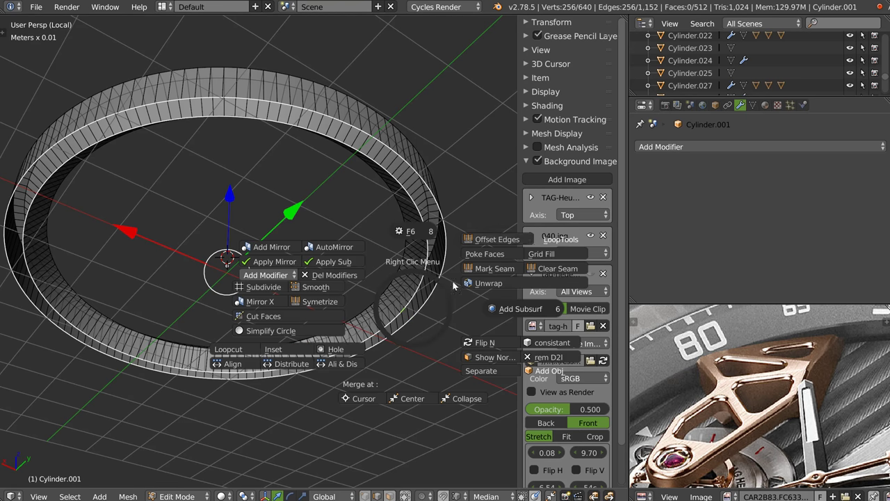
left_click(618, 238)
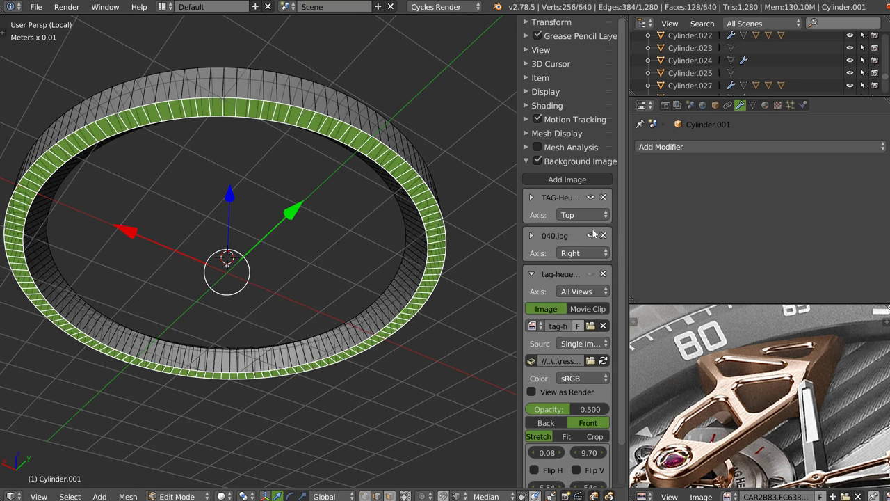
middle_click_drag(382, 208, 404, 284)
key("Tab")
Add a Boolean cut of the ring on the bracket, settling on Difference rather than Intersect
key("KP_Divide")
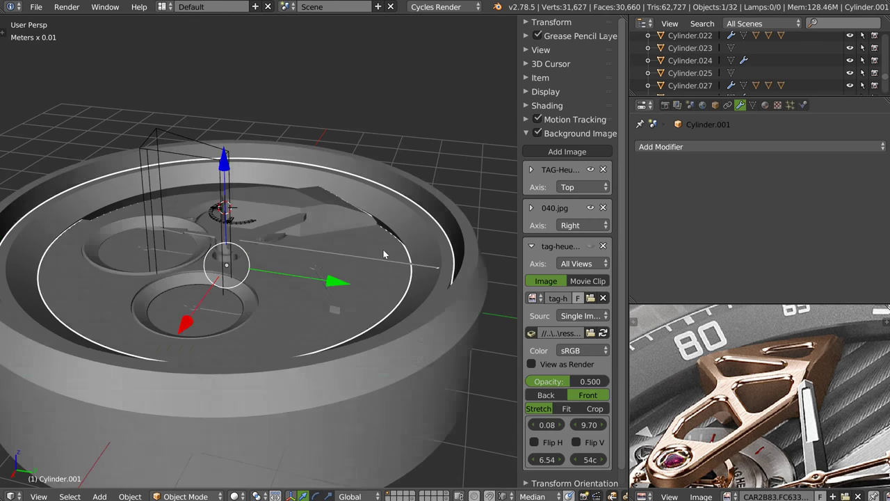
left_click(383, 303)
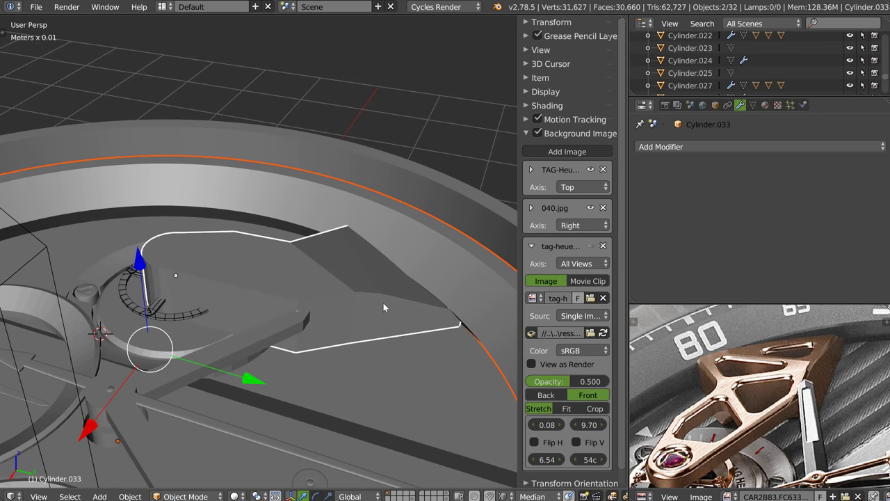
right_click(383, 303)
left_click(463, 257)
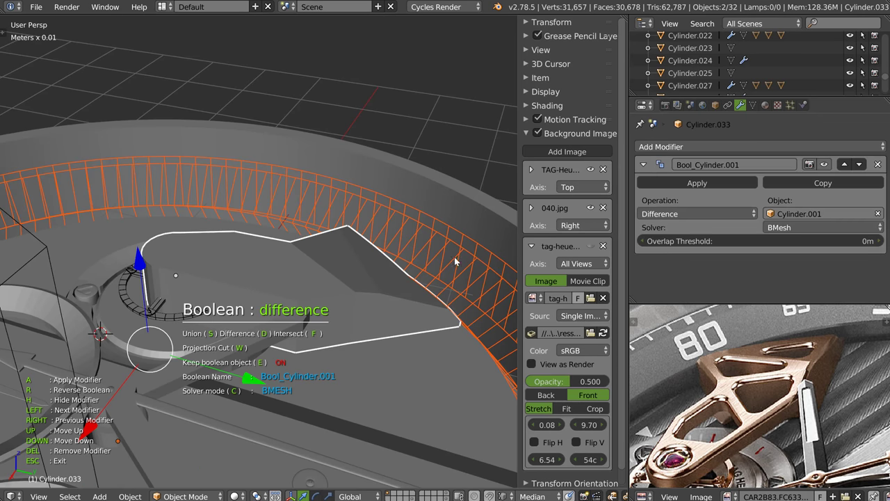
key("f")
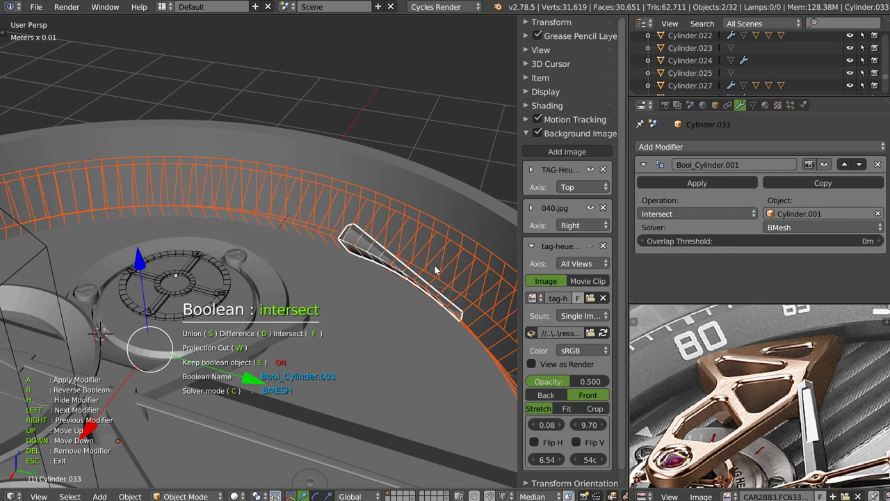
key("d")
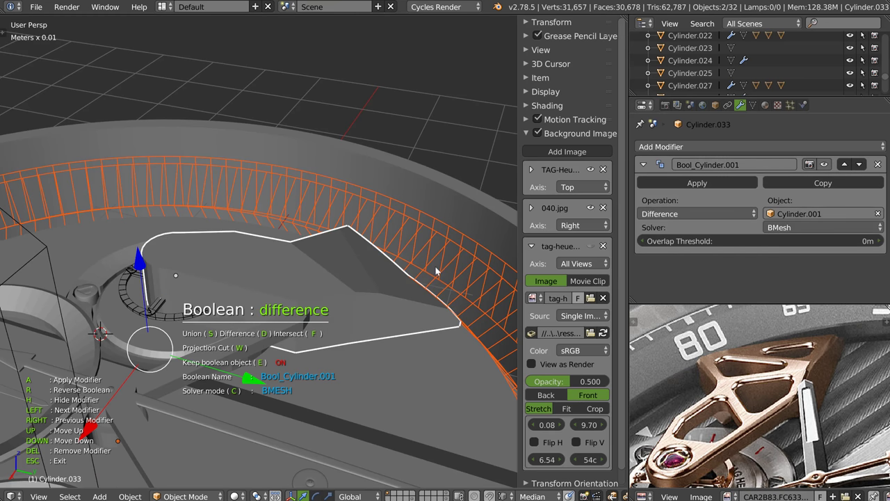
middle_click_drag(436, 269, 374, 268)
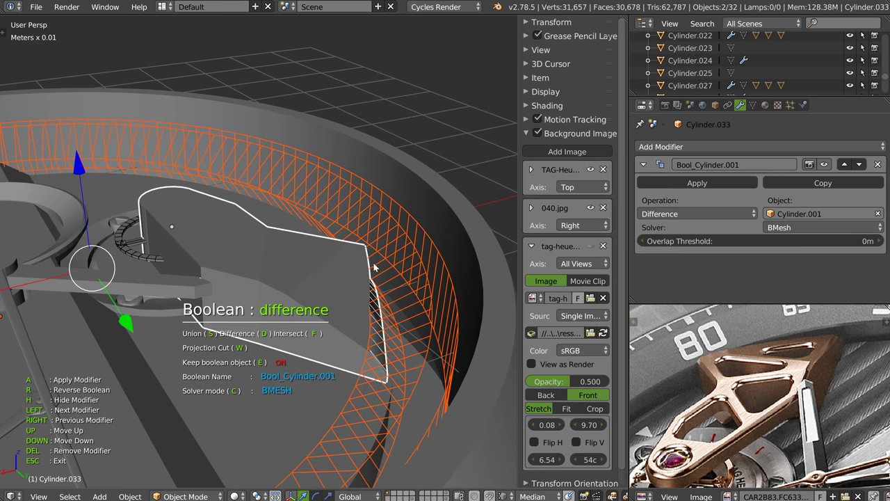
key("Return")
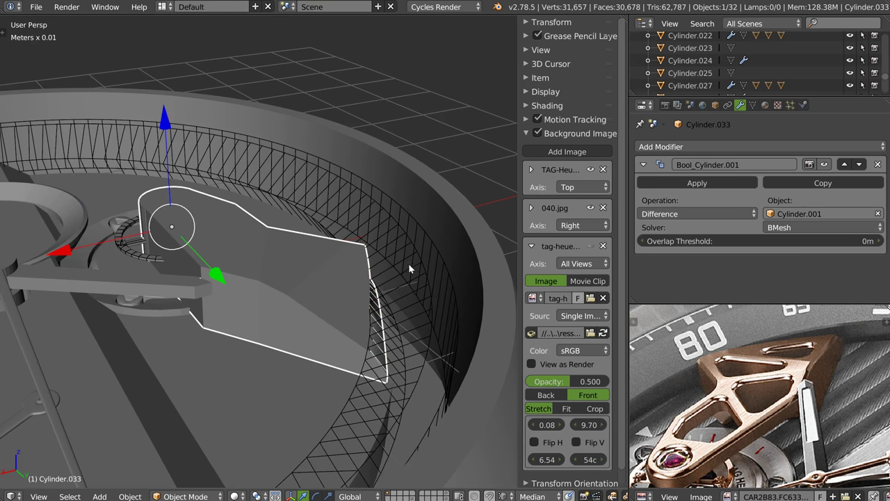
Delete the ring's Bool_Cylinder.001 cut from the triangular bridge Cylinder.033
key("shift+ctrl+b")
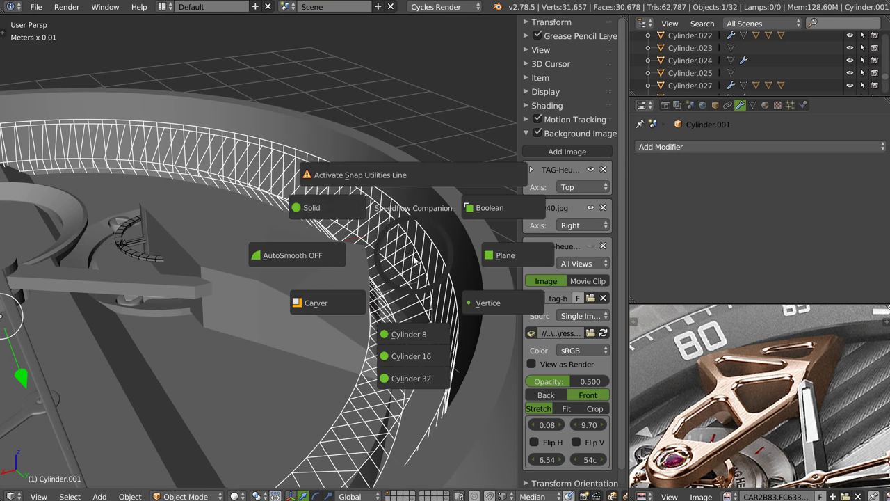
left_click(331, 205)
mouse_move(314, 249)
middle_mouse_down()
mouse_move(356, 232)
mouse_move(349, 287)
mouse_move(367, 314)
middle_mouse_up()
mouse_move(360, 278)
middle_mouse_down()
mouse_move(355, 230)
mouse_move(340, 208)
mouse_move(389, 214)
mouse_move(349, 288)
mouse_move(355, 246)
middle_mouse_up()
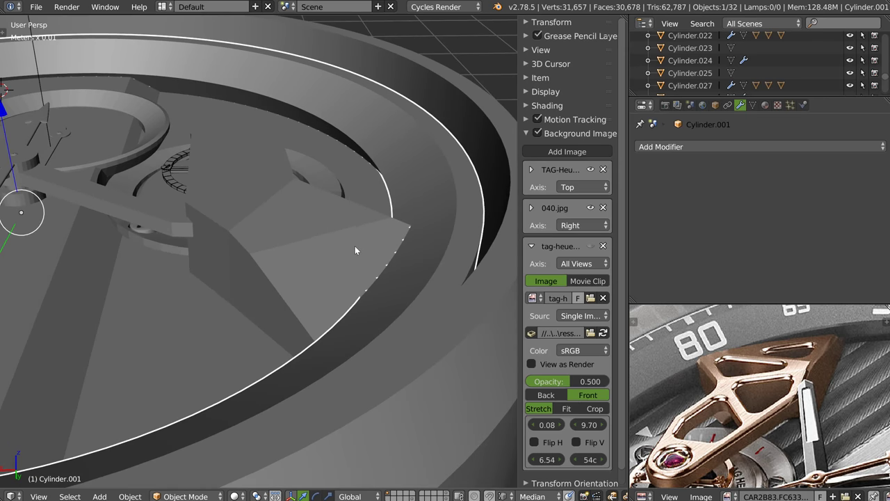
right_click(355, 246)
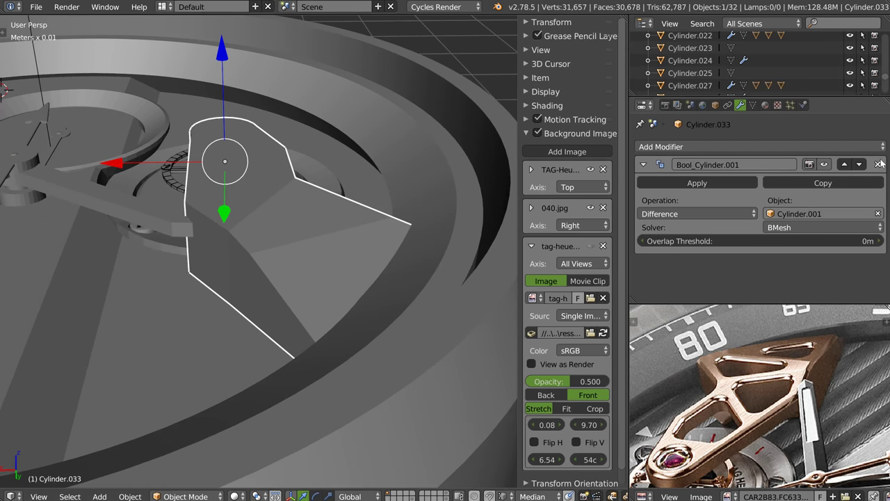
left_click(878, 164)
right_click(428, 286)
Duplicate the outer ring in place and delete a ring of rim faces from the copy
key("shift+d")
right_click(407, 270)
key("Tab")
left_click(390, 180)
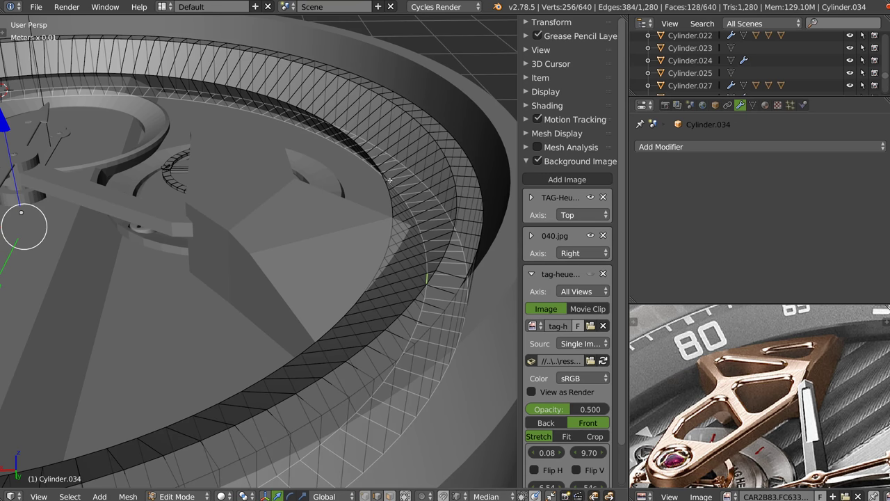
right_click(390, 244, "alt")
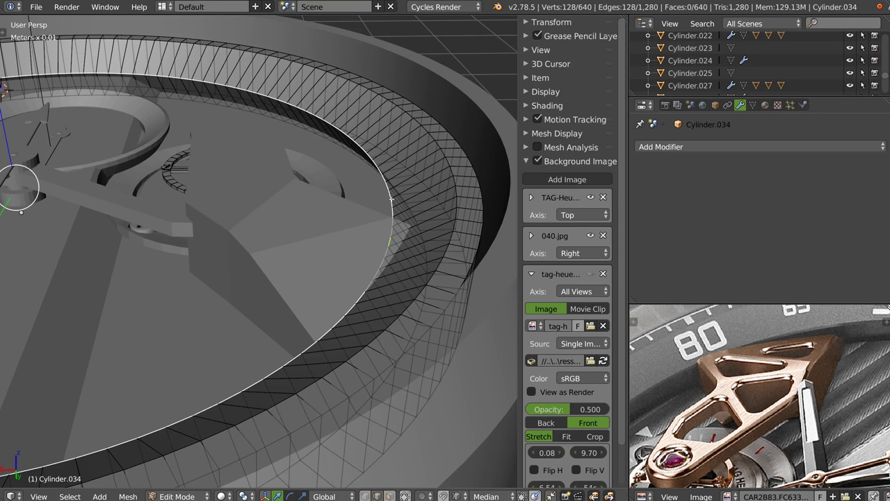
right_click(449, 162, "alt")
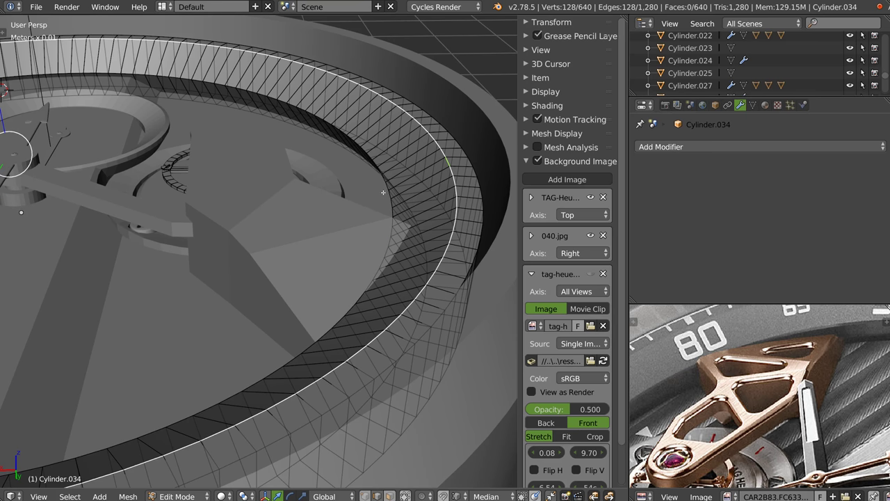
key("3")
right_click(413, 171, "alt")
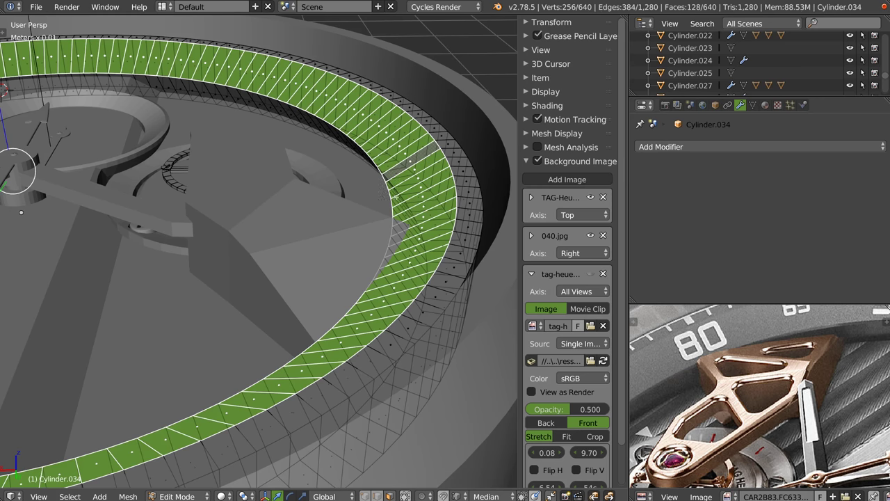
key("x")
left_click(389, 205)
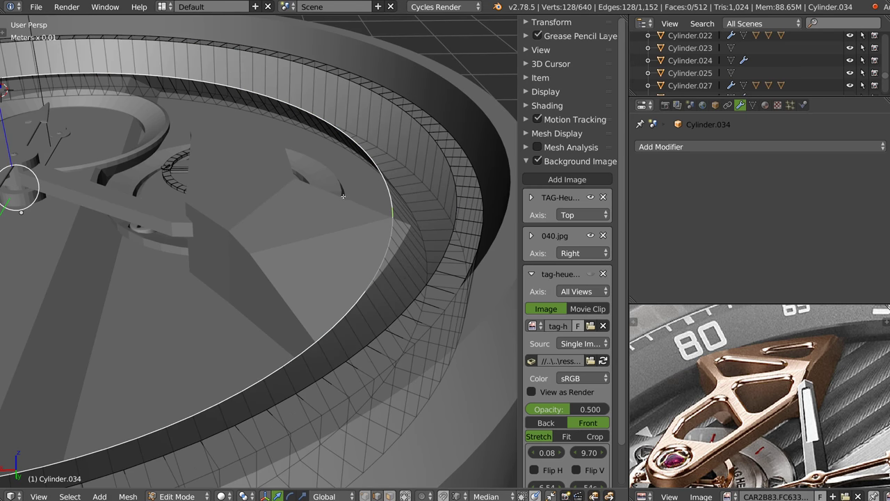
Extrude the open edge loop upward and LoopTools-bridge it to the lower outer loop
key("e")
left_click(461, 169)
right_click(451, 169, "alt+shift")
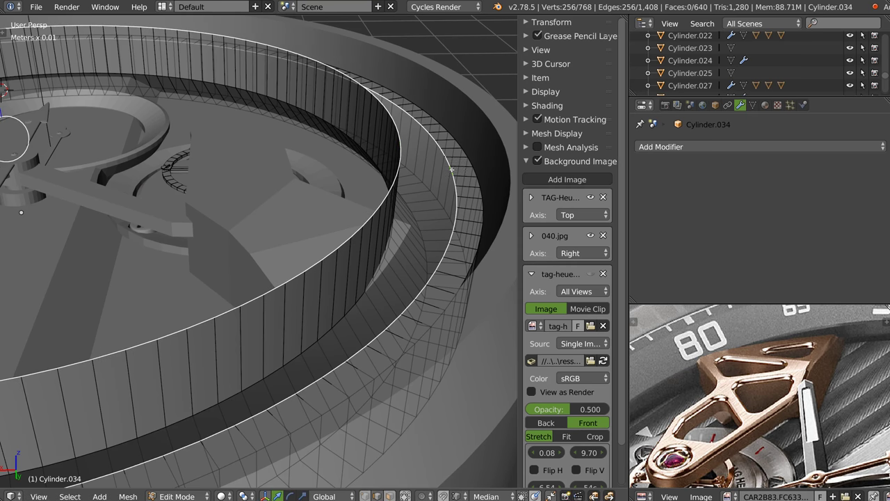
right_click(395, 235)
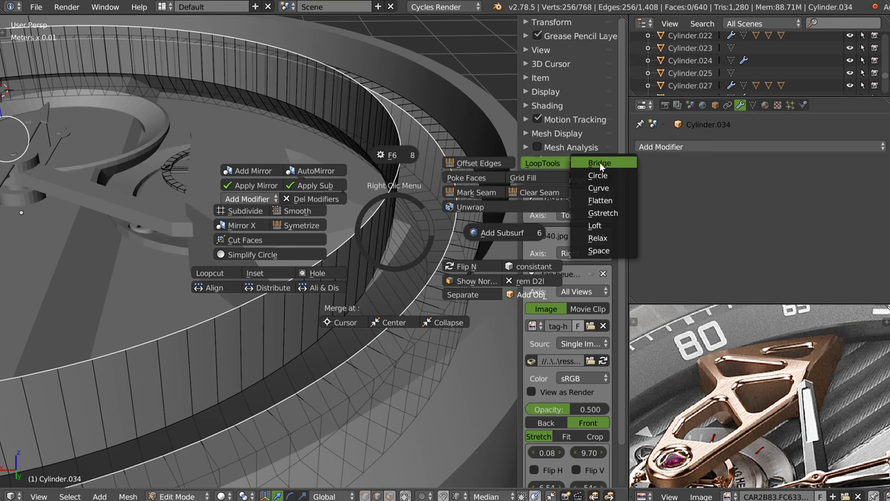
left_click(601, 166)
key("Tab")
Cut the triangular bridge Cylinder.033 with the new ring Cylinder.034 as a Boolean Difference
middle_click_drag(374, 221, 401, 187)
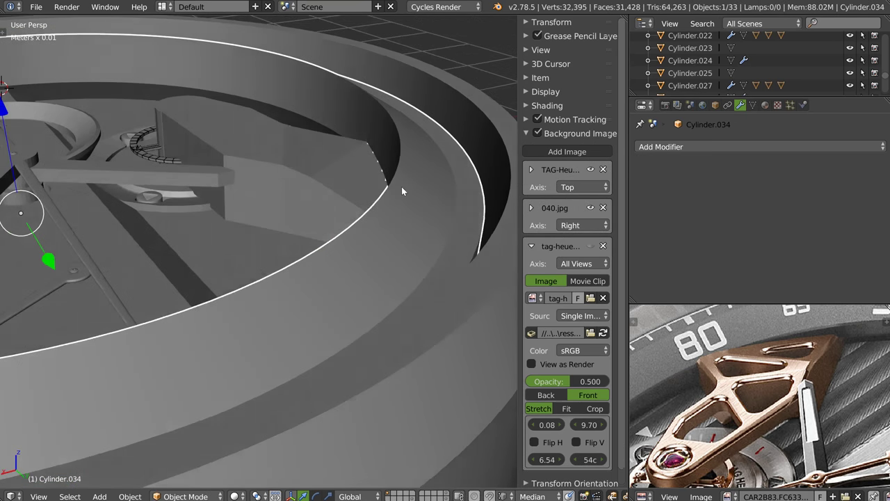
scroll(402, 186, "up", 2)
left_click(342, 160, "shift")
right_click(338, 161)
left_click(423, 113)
key("Escape")
mouse_move(397, 155)
middle_mouse_down()
mouse_move(367, 178)
mouse_move(360, 234)
mouse_move(368, 172)
mouse_move(375, 175)
middle_mouse_up()
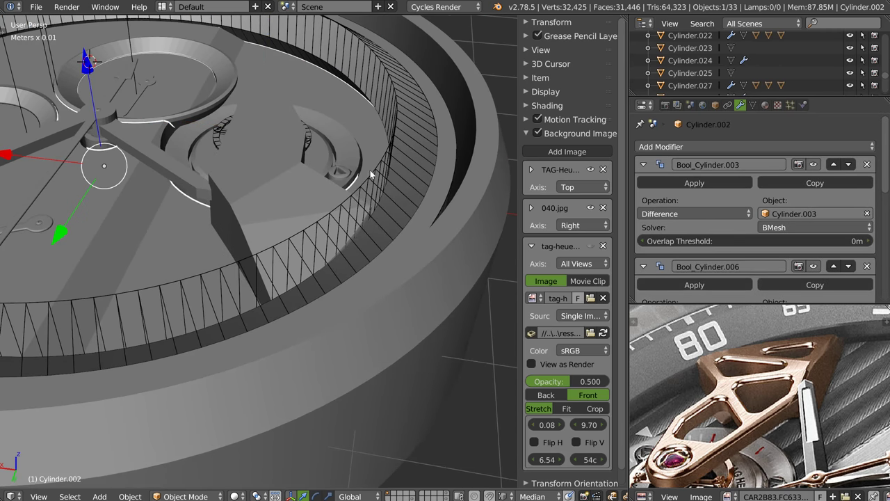
Hide cutter ring Cylinder.034, zoom onto the bridge's cut edge, and edit Cylinder.033's mesh
left_click(375, 175)
key("h")
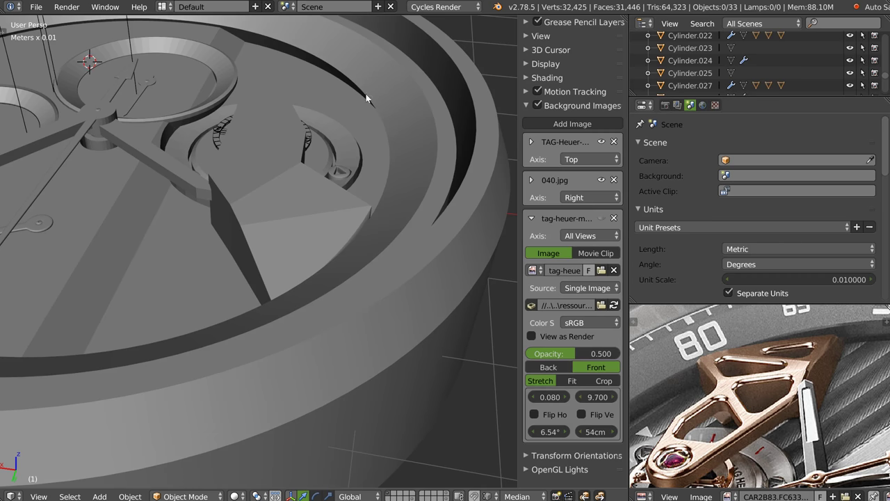
mouse_move(263, 204)
middle_mouse_down()
mouse_move(246, 207)
mouse_move(327, 211)
mouse_move(205, 197)
mouse_move(313, 218)
mouse_move(160, 224)
mouse_move(283, 198)
mouse_move(291, 207)
mouse_move(275, 235)
mouse_move(329, 263)
middle_mouse_up()
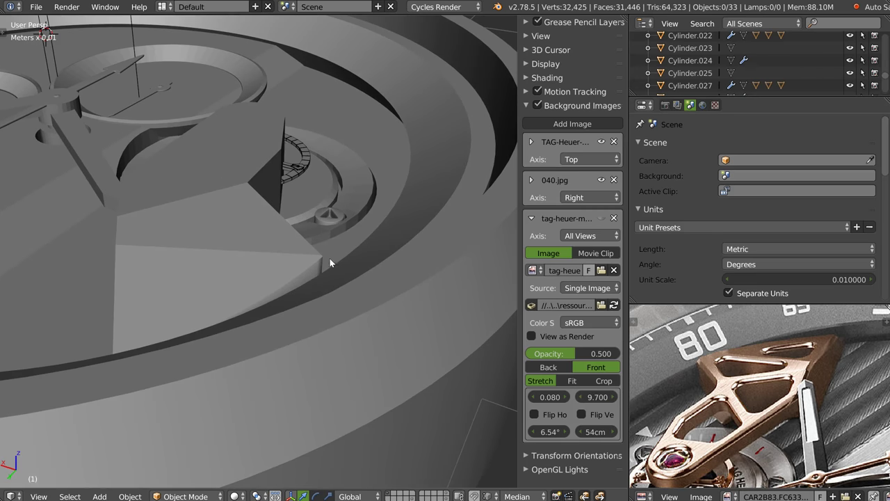
mouse_move(384, 253)
middle_mouse_down()
mouse_move(313, 234)
mouse_move(308, 213)
mouse_move(345, 223)
mouse_move(366, 242)
middle_mouse_up()
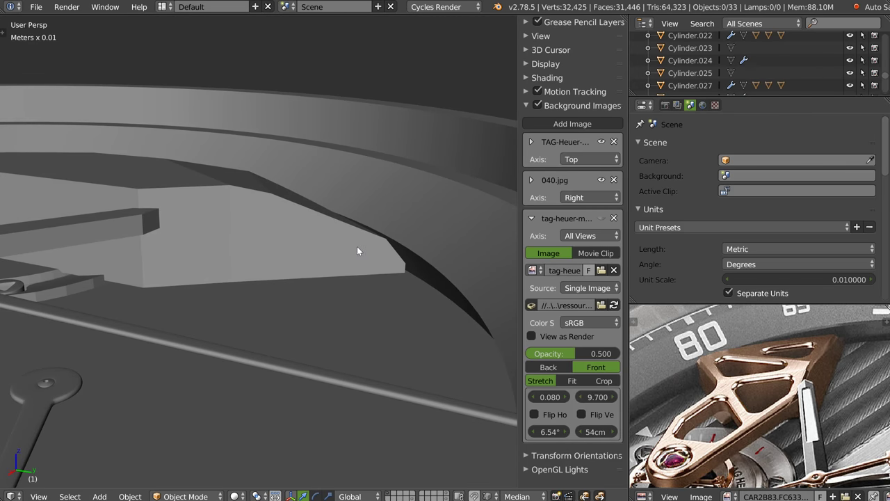
right_click(357, 246)
key("Tab")
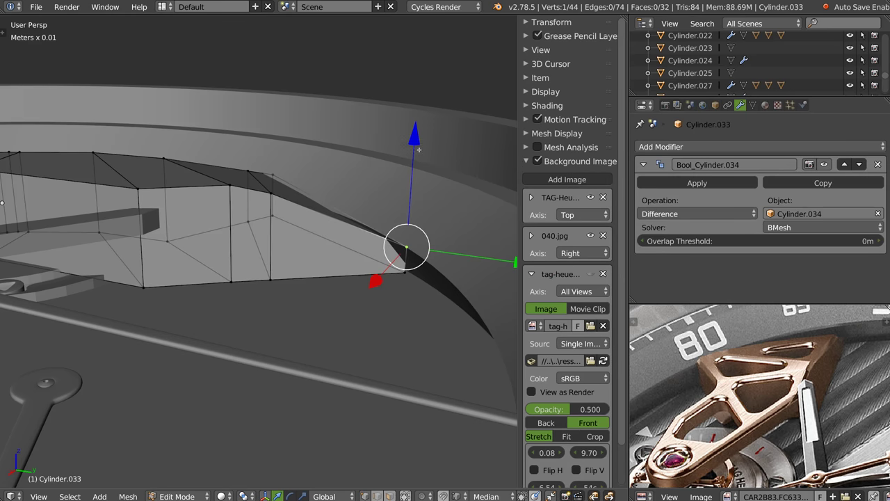
Move the bridge's tip vertex down along Z by about -0.5568 mm, back in Object Mode
key("g")
key("Escape")
key("g")
key("z")
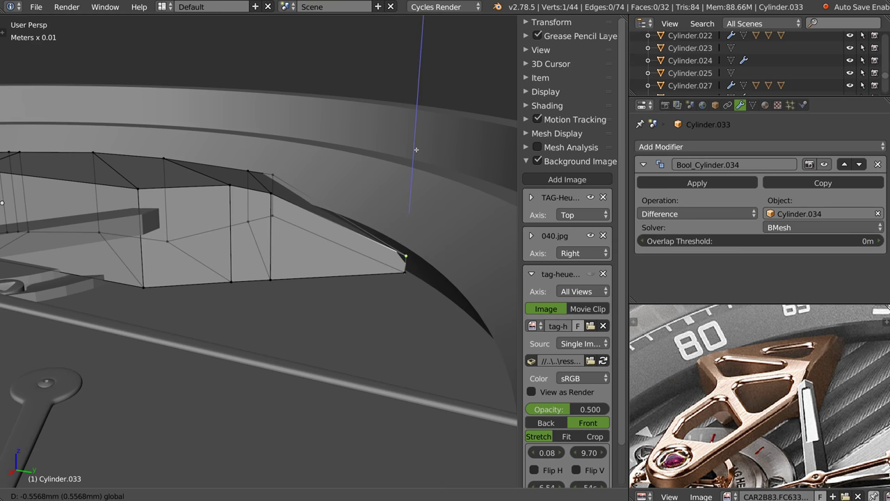
key("Return")
key("Tab")
left_click(333, 185)
mouse_move(333, 184)
middle_mouse_down()
mouse_move(334, 251)
mouse_move(450, 206)
mouse_move(368, 216)
mouse_move(259, 204)
mouse_move(263, 215)
mouse_move(228, 221)
mouse_move(228, 208)
mouse_move(466, 257)
middle_mouse_up()
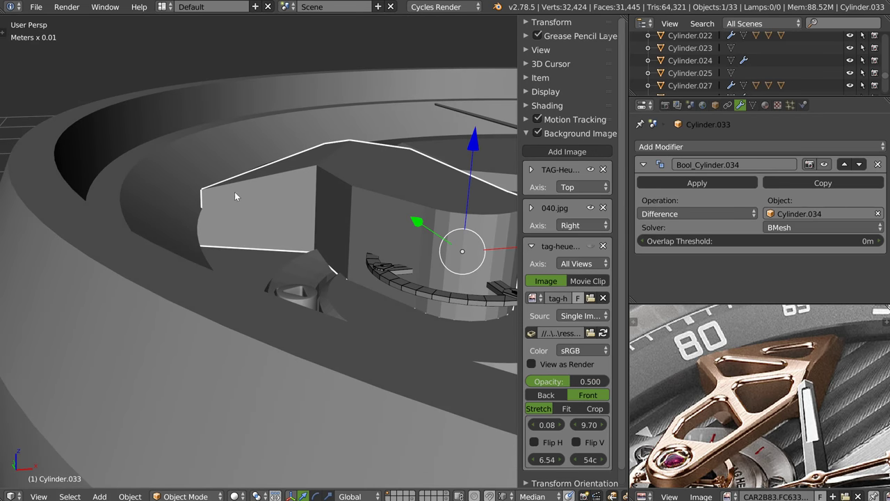
Try lowering a second bridge edge, cancel the move, and return to Object Mode
key("Tab")
right_click(200, 192, "shift")
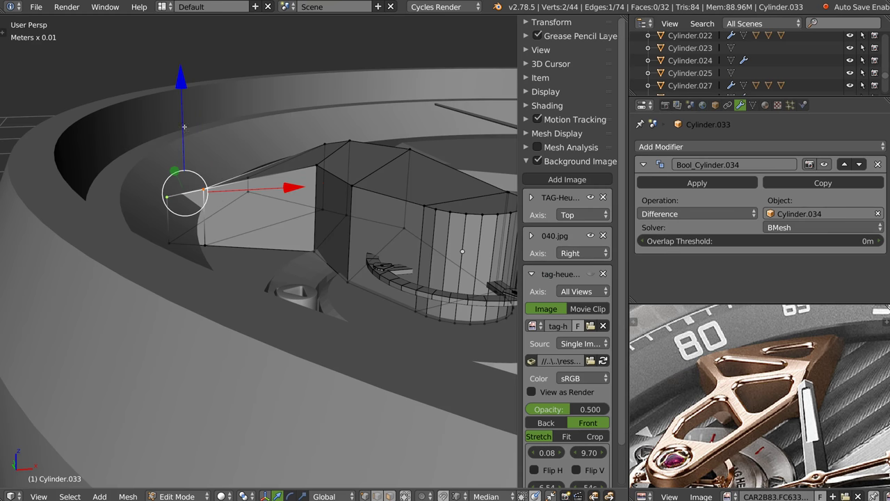
left_click_drag(182, 89, 183, 99)
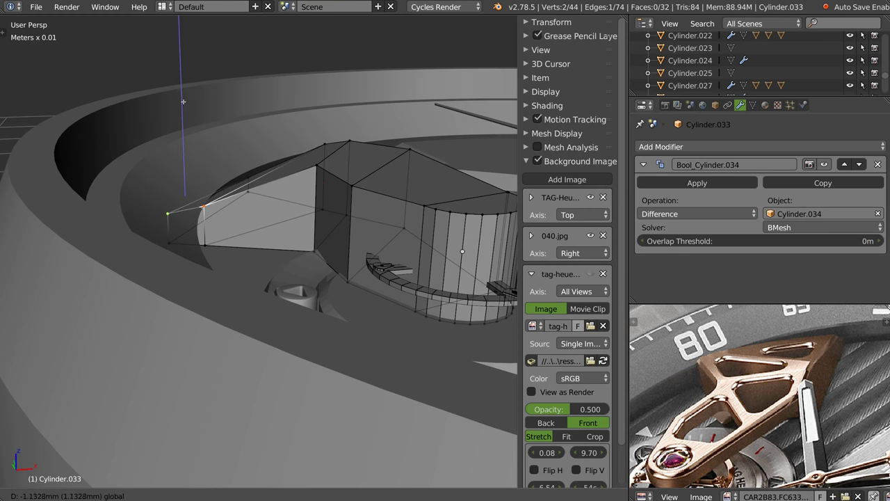
right_click(175, 213)
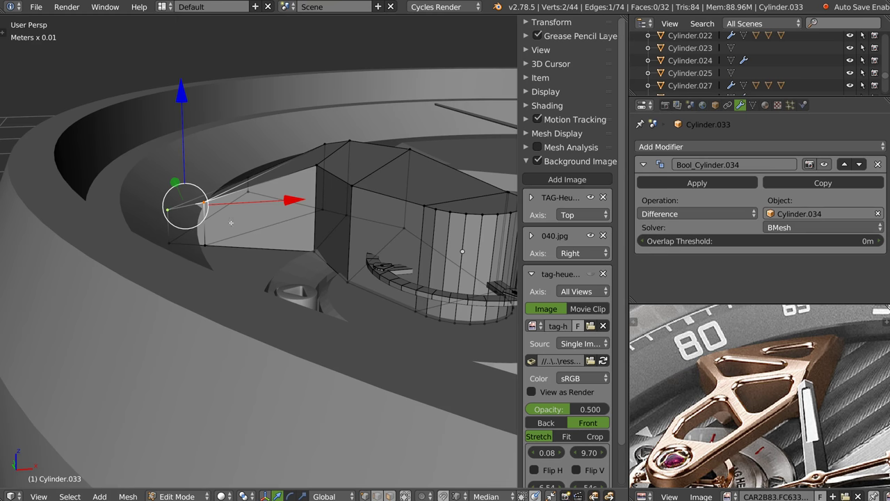
key("Tab")
mouse_move(269, 104)
middle_mouse_down()
mouse_move(249, 206)
mouse_move(304, 194)
mouse_move(246, 210)
mouse_move(273, 192)
mouse_move(227, 222)
mouse_move(214, 170)
middle_mouse_up()
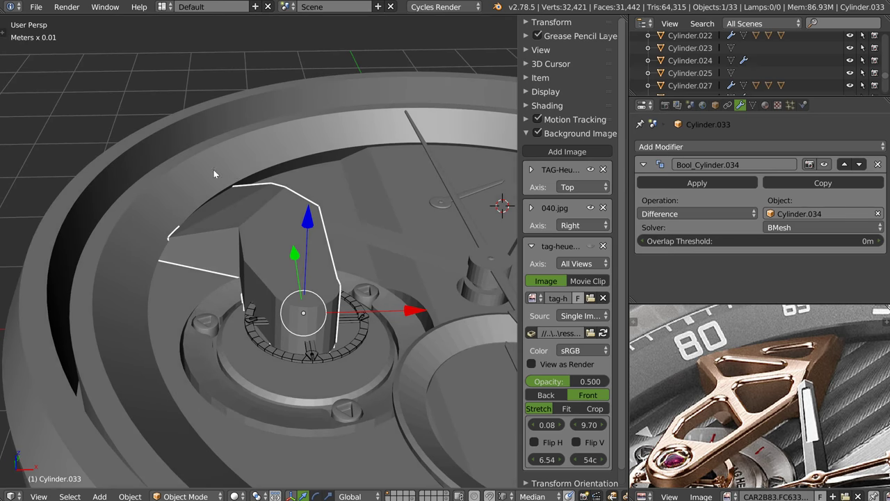
Check the contents of layers 2 and 3, then return to the main layer
key("shift+2")
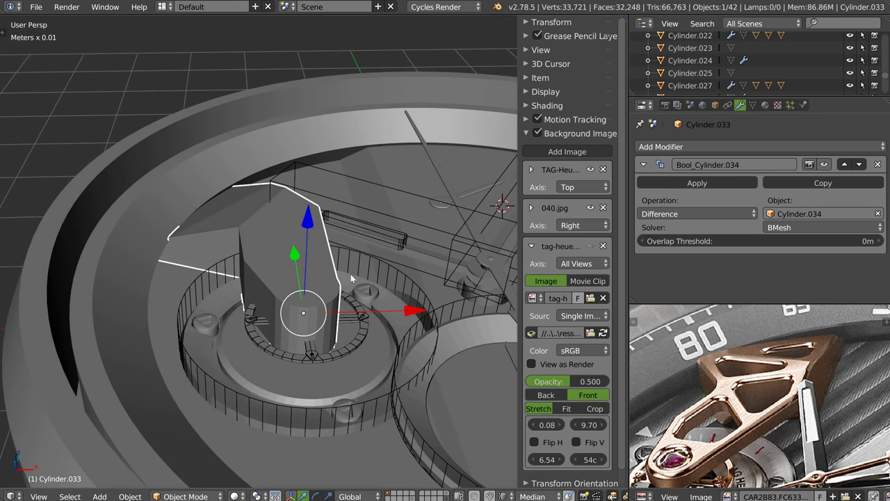
key("2")
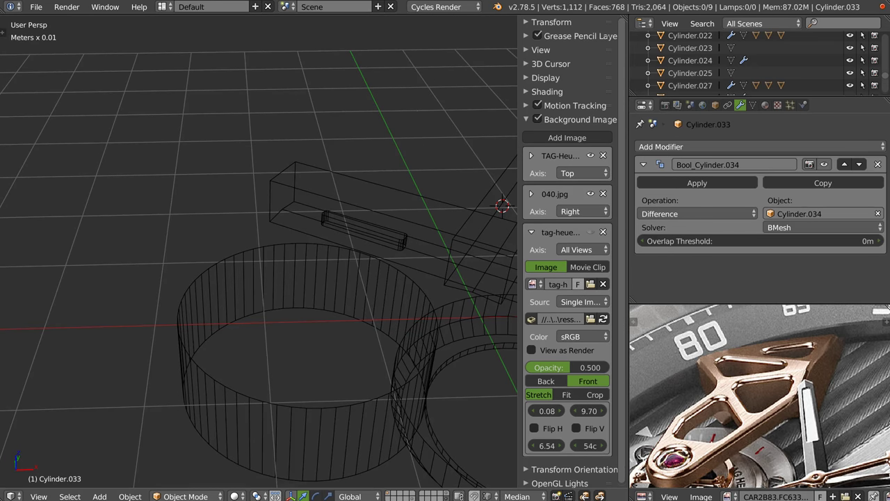
left_click(390, 494)
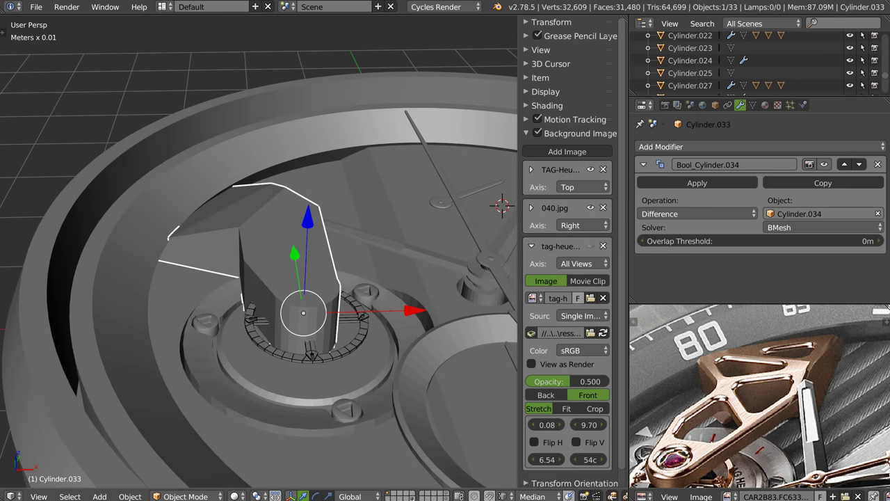
key("3")
left_click(389, 494)
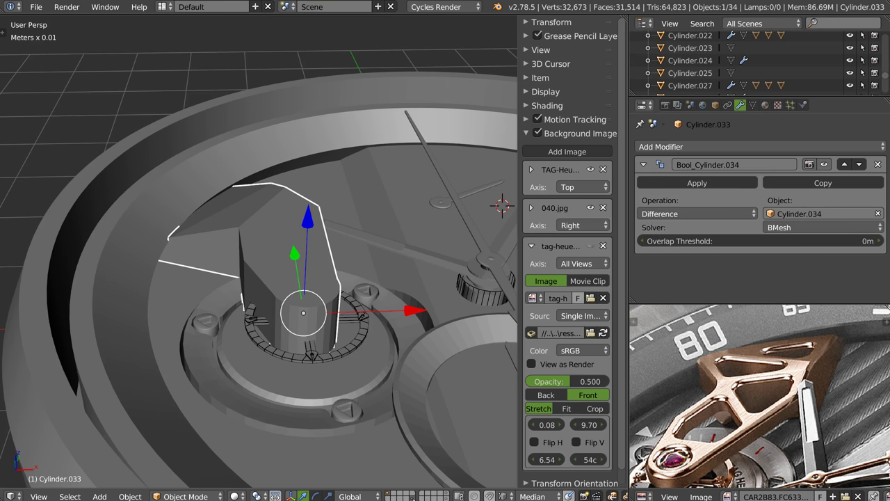
Select the gear Cylinder.019 and move it to a hidden layer
right_click(483, 293)
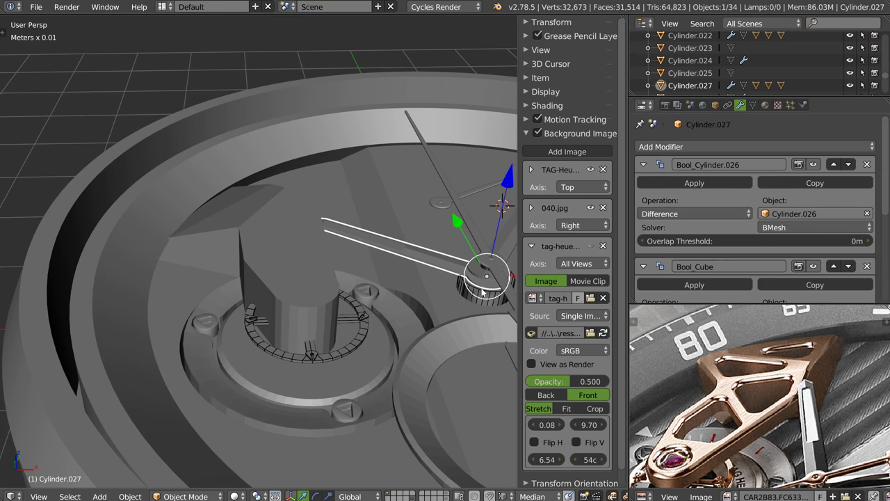
right_click(466, 297)
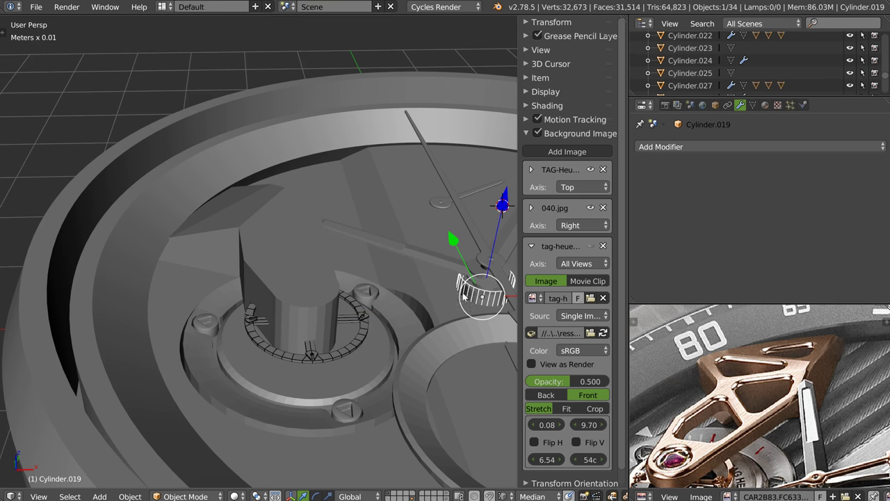
right_click(462, 295)
right_click(465, 297)
key("l")
key("Escape")
key("m")
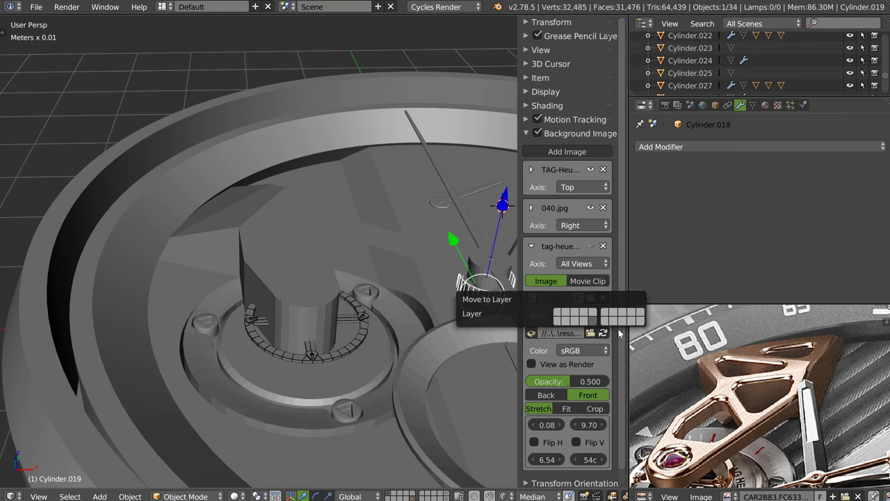
left_click(635, 321)
Turn on Cylinder.034's visibility in the Outliner and select the ribbed ring in the viewport
scroll(444, 328, "down", 3, "ctrl")
scroll(779, 60, "down", 3)
scroll(809, 67, "down", 3)
left_click_drag(803, 103, 807, 218)
left_click(849, 153)
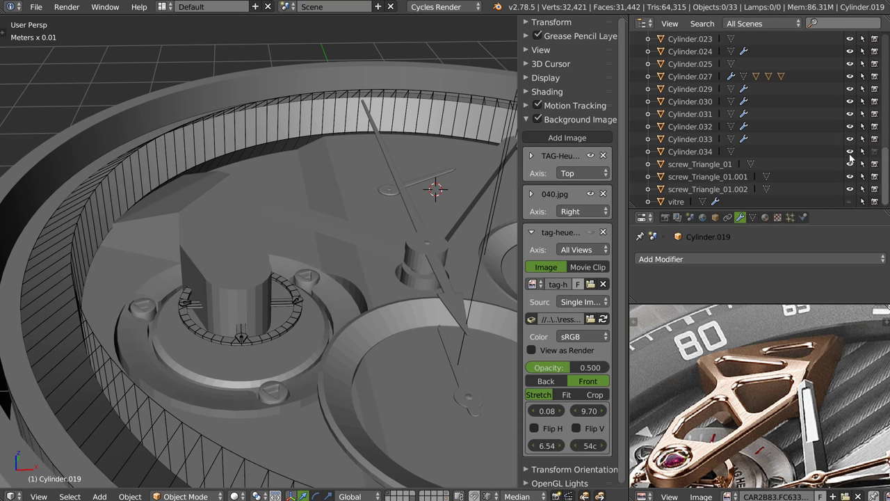
scroll(306, 158, "up", 2)
mouse_move(306, 157)
middle_mouse_down()
mouse_move(232, 141)
mouse_move(222, 191)
mouse_move(270, 164)
middle_mouse_up()
right_click(231, 141)
Add and apply a 0.01-thick Solidify modifier on the Cylinder.034 ring, then enter Edit Mode
scroll(270, 163, "up", 2)
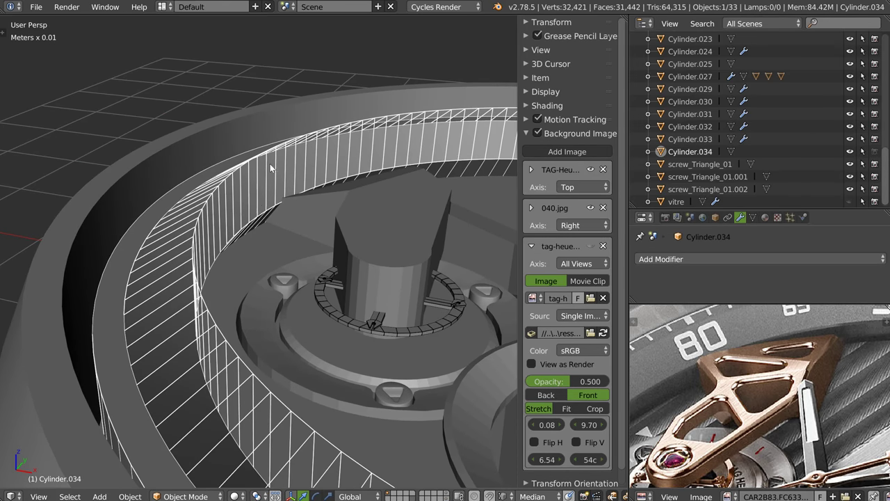
key("q")
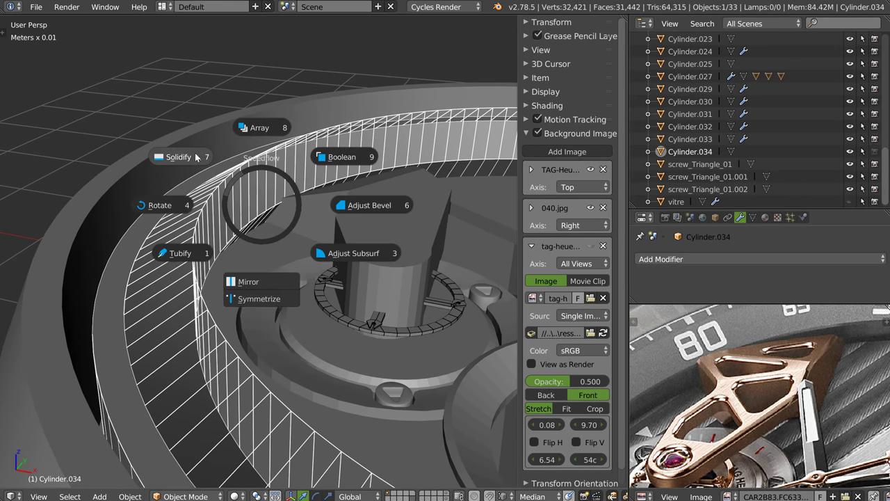
left_click(196, 158)
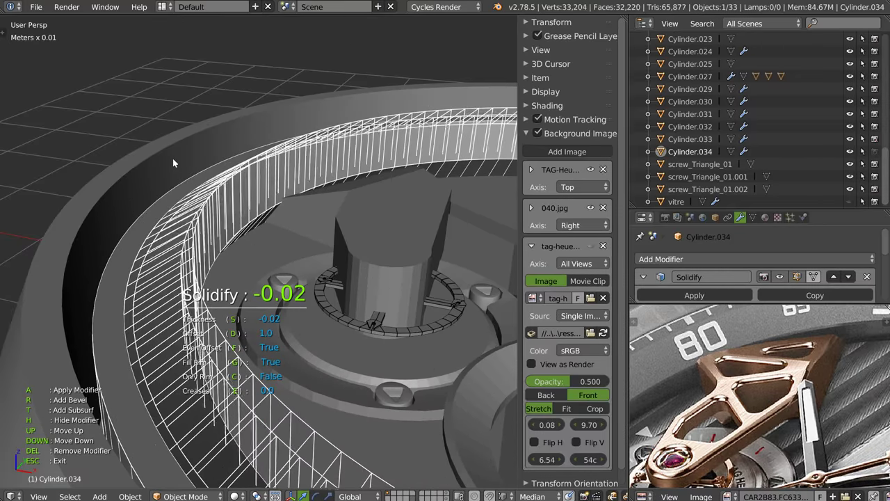
key("n")
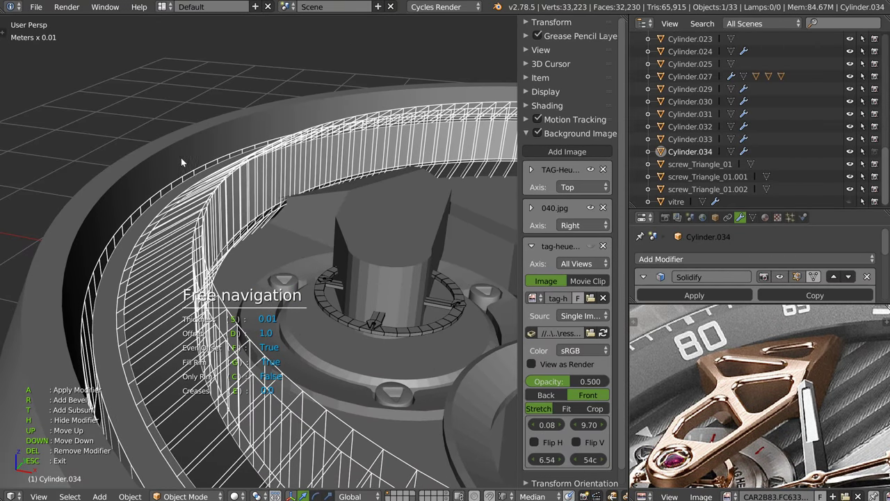
left_click(234, 230)
mouse_move(287, 222)
middle_mouse_down()
mouse_move(315, 210)
mouse_move(306, 218)
mouse_move(298, 188)
middle_mouse_up()
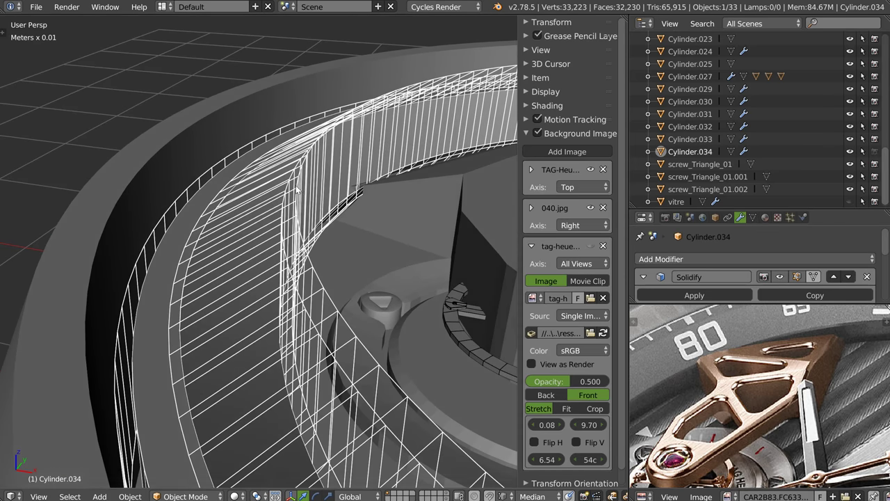
left_click(694, 295)
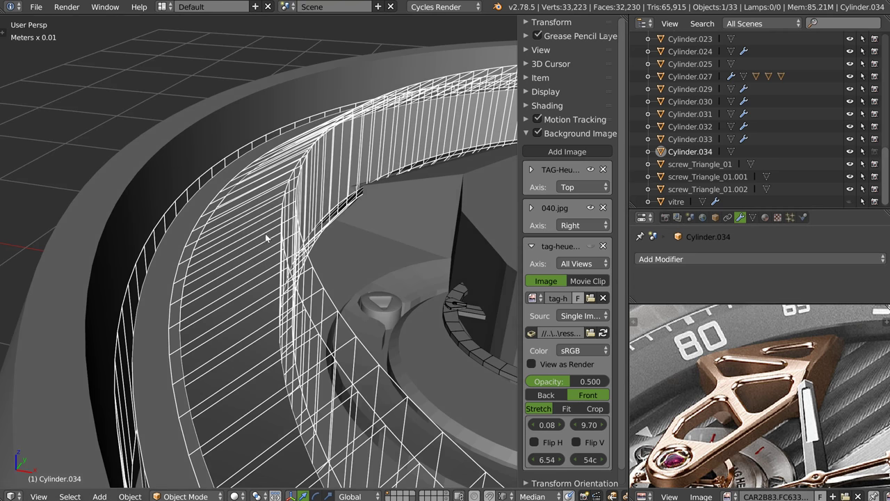
key("Tab")
Select the ring's inner linked band, delete it, and return to Object Mode
middle_click_drag(269, 248, 274, 216)
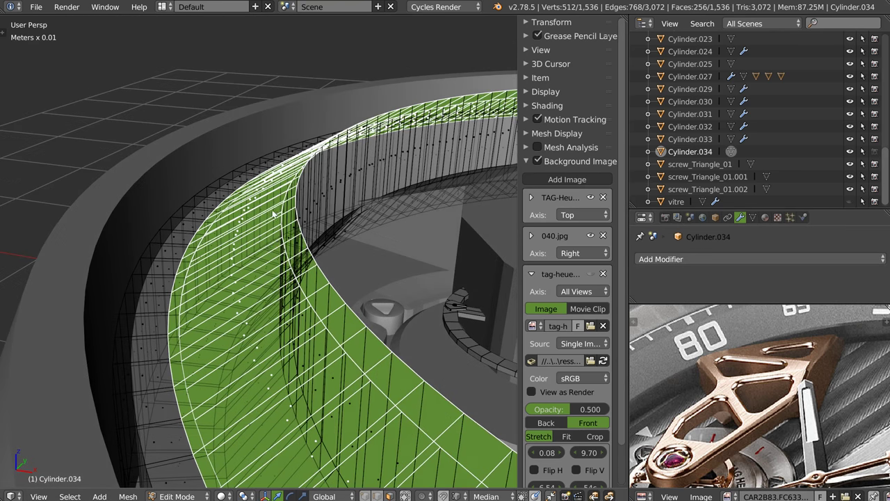
key("a")
key("l")
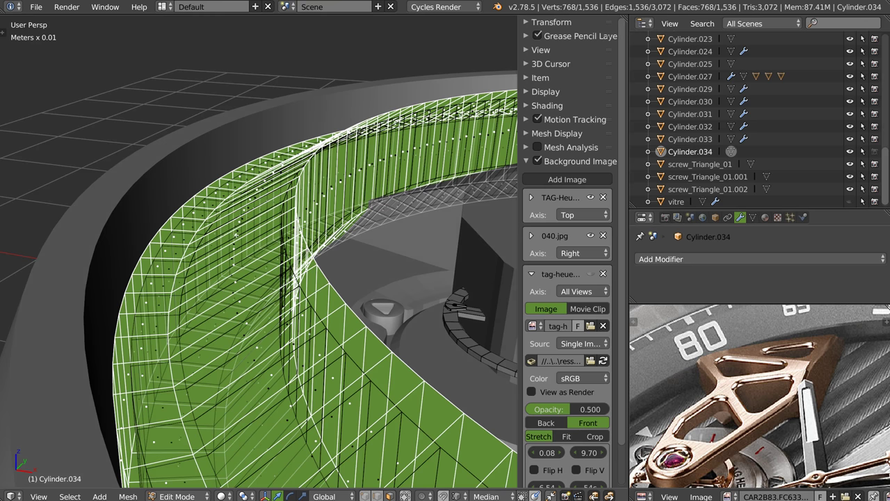
key("a")
left_click(194, 231)
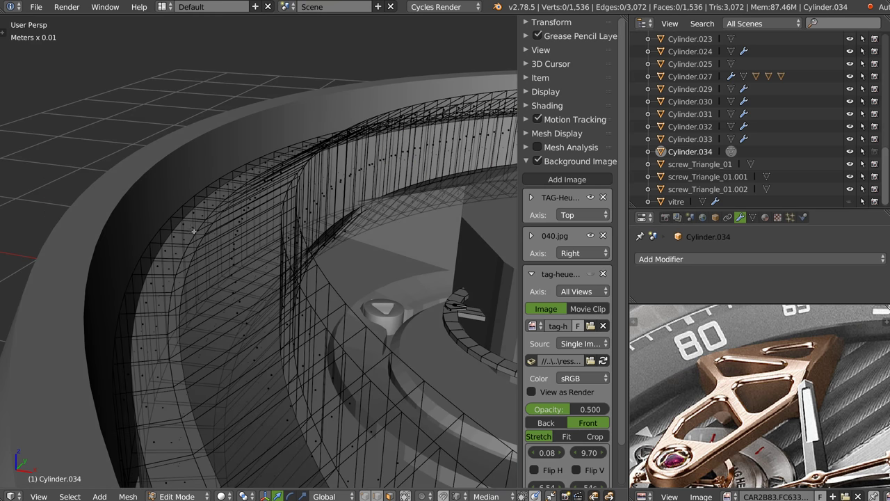
key("l")
key("x")
left_click(236, 255)
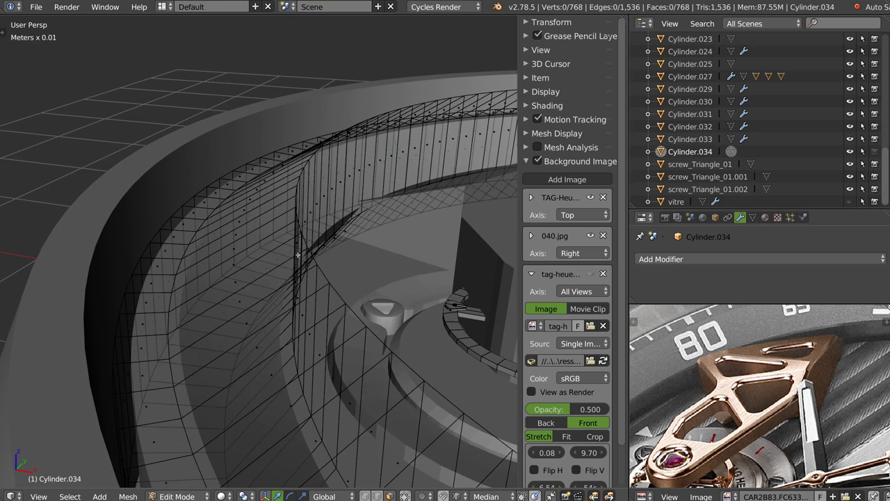
key("Tab")
mouse_move(306, 234)
middle_mouse_down()
mouse_move(356, 230)
mouse_move(345, 243)
mouse_move(338, 239)
middle_mouse_up()
scroll(348, 238, "up", 5)
Undo to the original ring band and apply a fresh 0.01 Solidify modifier
key("ctrl+z")
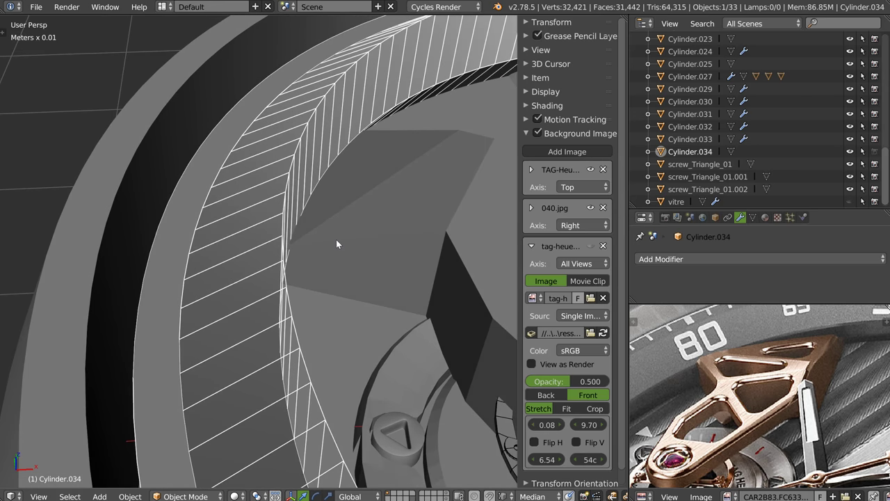
mouse_move(314, 237)
middle_mouse_down()
mouse_move(309, 246)
mouse_move(302, 238)
middle_mouse_up()
key("alt+q")
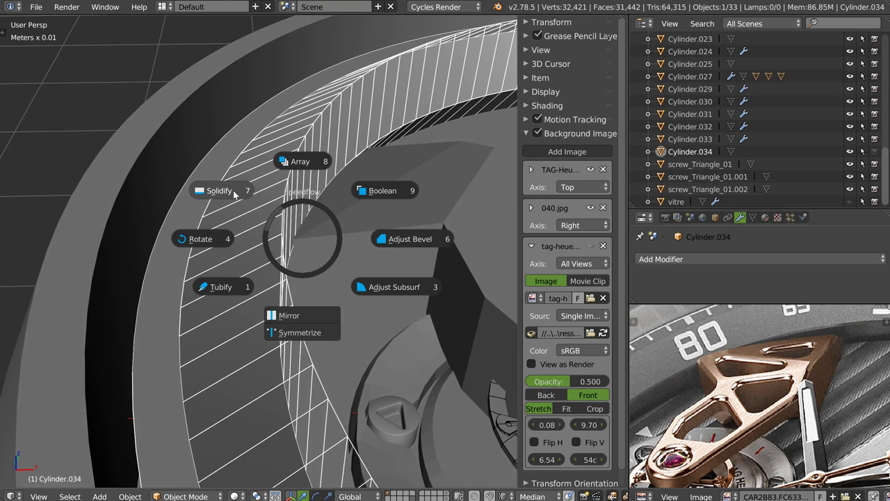
left_click(233, 192)
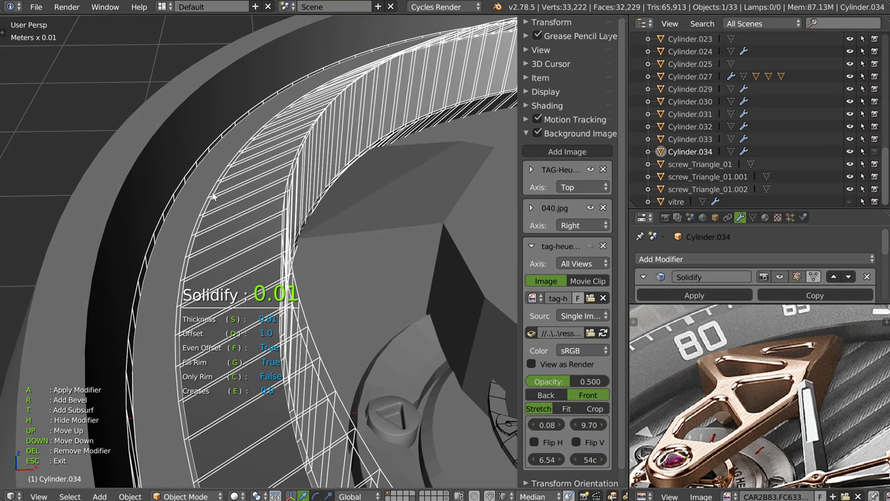
scroll(213, 197, "down", 1)
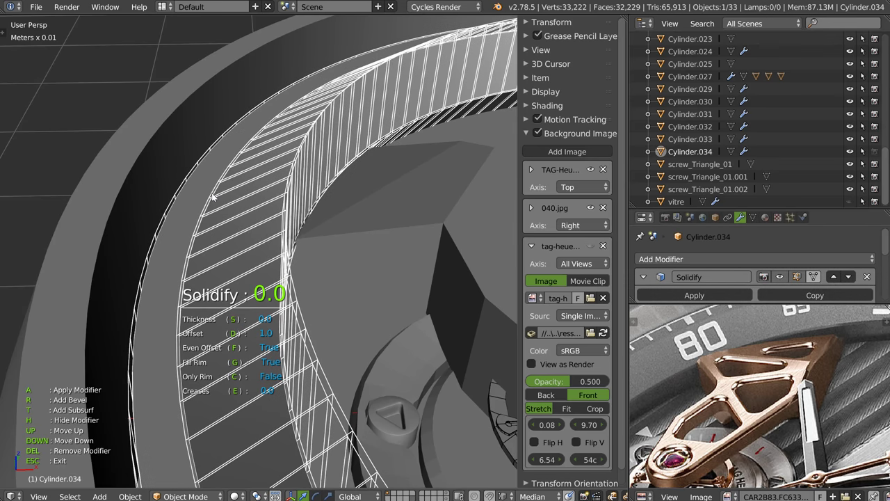
scroll(213, 197, "up", 1)
key("n")
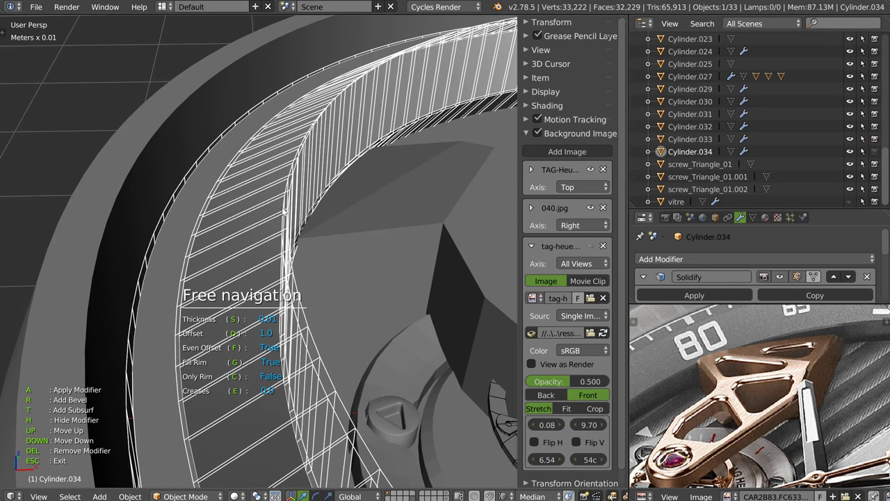
key("Escape")
key("Tab")
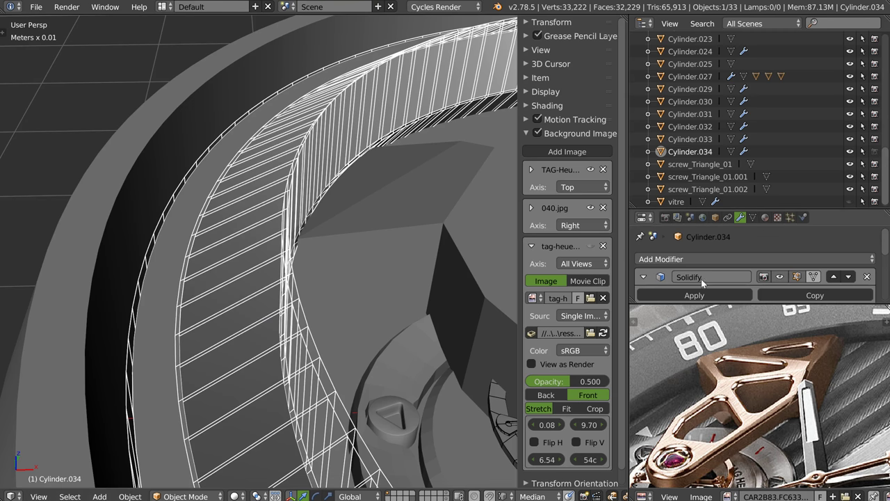
left_click(694, 295)
Remove one linked half of the thickened ring's shell and return to Object Mode
key("Tab")
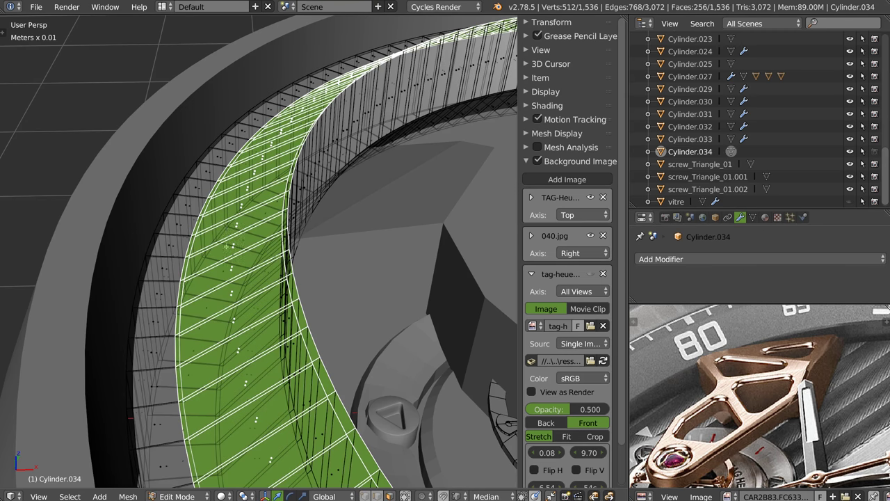
middle_click_drag(264, 278, 303, 269)
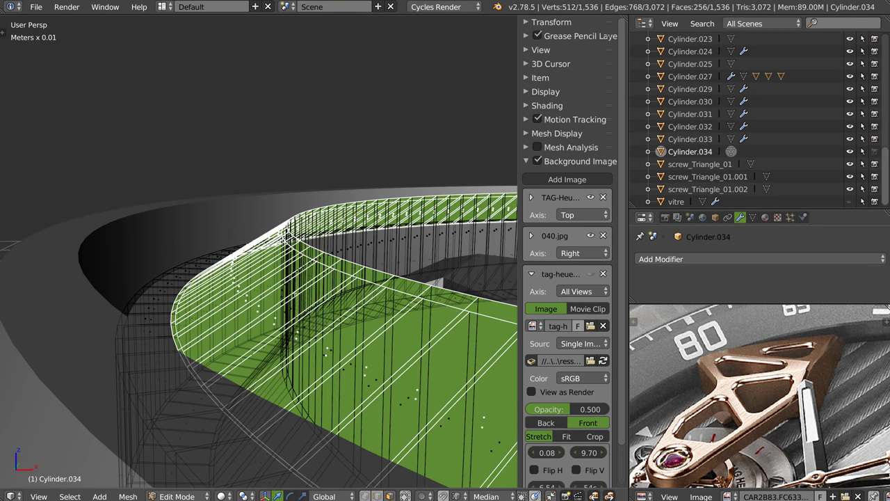
key("a")
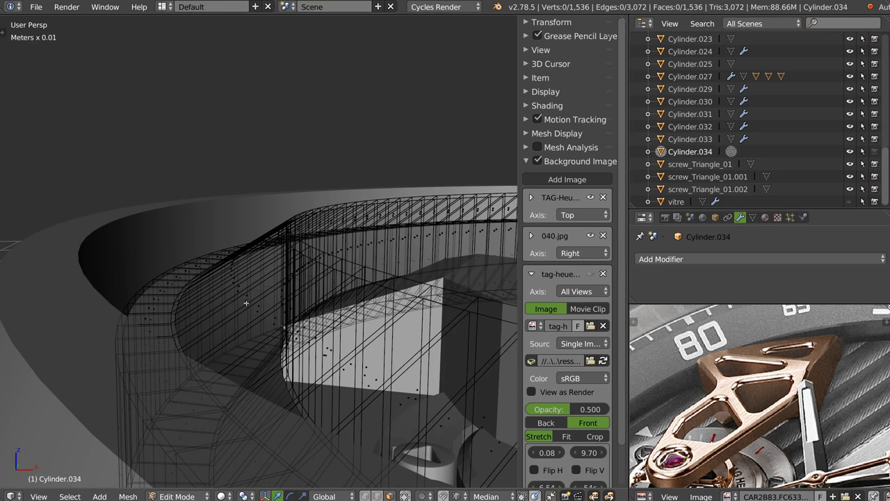
key("l")
key("h")
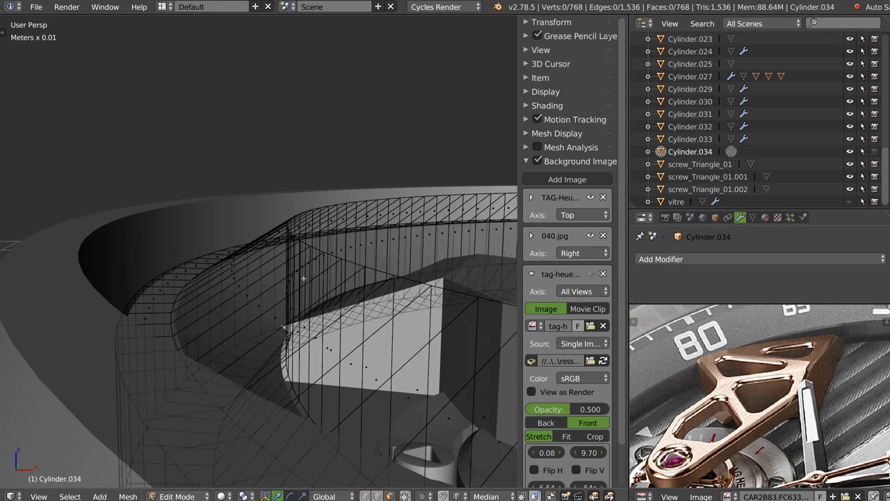
key("Tab")
scroll(295, 272, "up", 5)
scroll(265, 263, "up", 3)
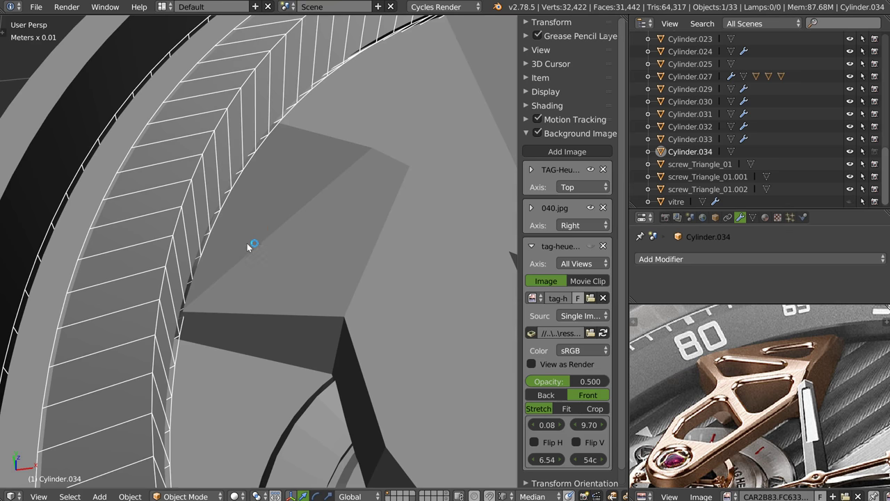
Move the Cylinder.034 ring to a hidden layer
key("m")
left_click(431, 268)
scroll(258, 246, "down", 2)
scroll(266, 281, "down", 2)
scroll(265, 281, "down", 1)
In top orthographic view over the reference photo, add a new cube, Cube.004
mouse_move(265, 280)
middle_mouse_down()
mouse_move(279, 209)
mouse_move(328, 147)
middle_mouse_up()
key("KP_7")
middle_click_drag(278, 182, 276, 209, "shift")
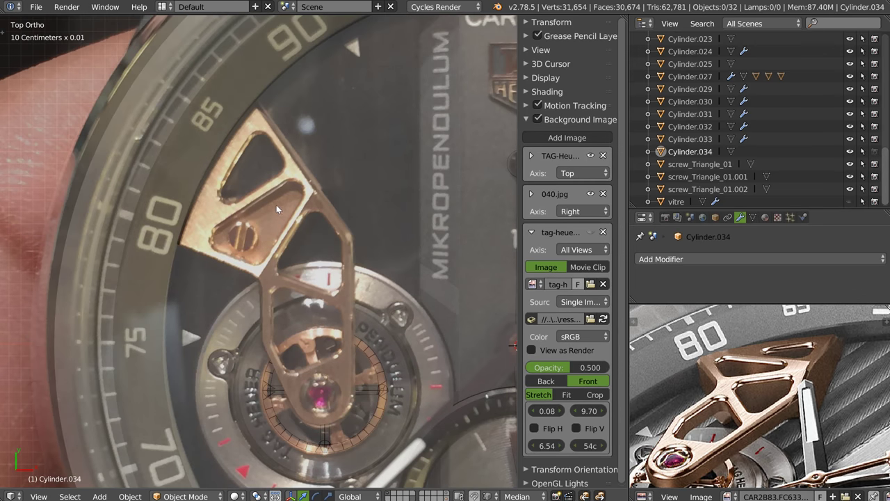
scroll(244, 223, "up", 2)
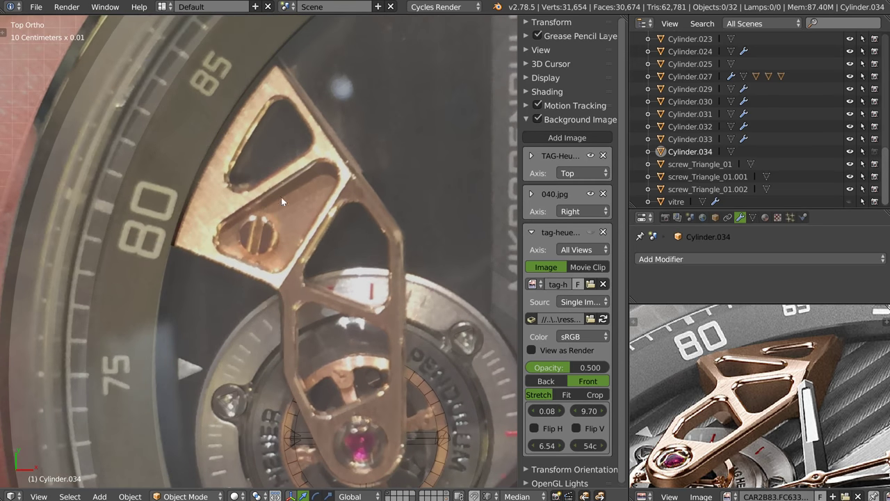
right_click(281, 181)
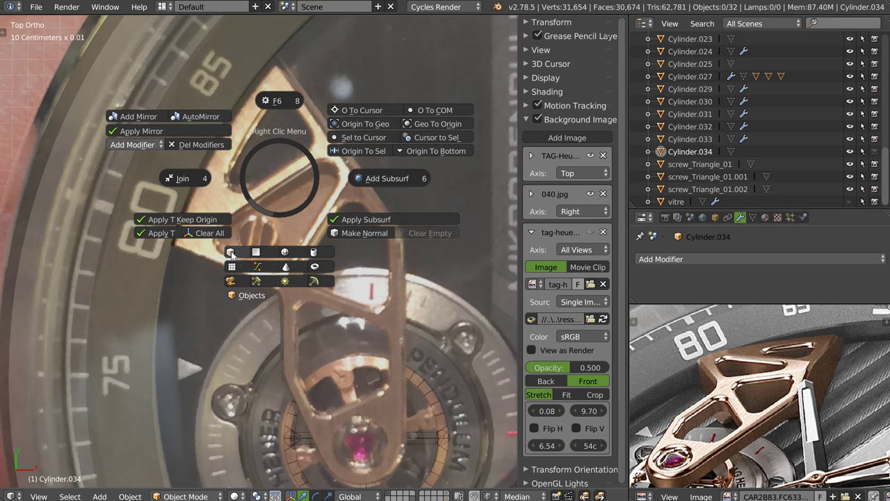
left_click(230, 252)
Move and scale Cube.004 so it sits over the bridge opening in the photo
scroll(396, 165, "down", 3)
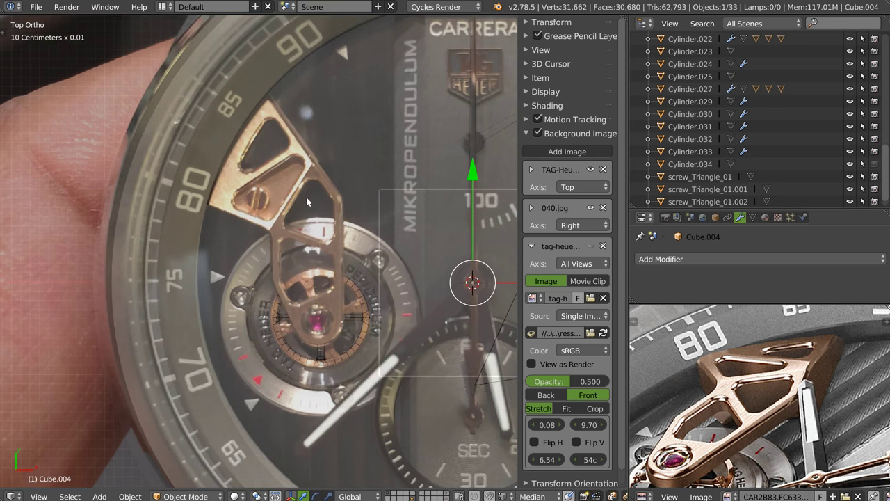
key("g")
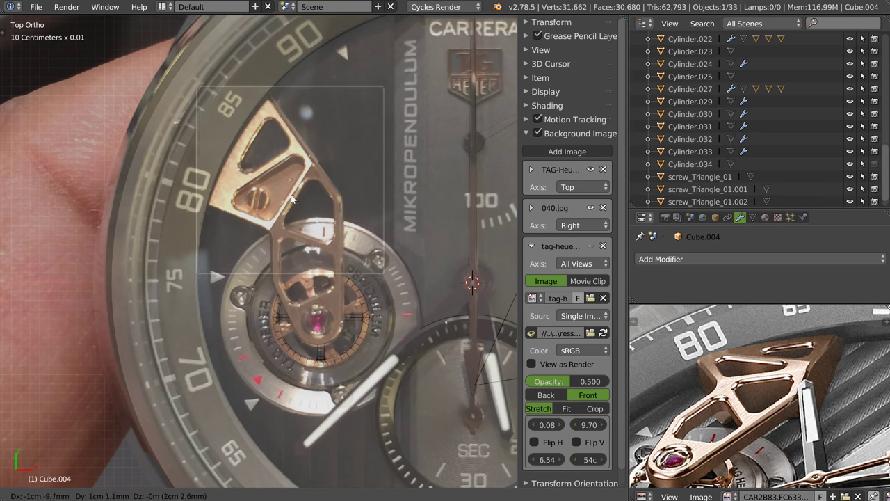
left_click(301, 241)
scroll(301, 241, "up", 1)
scroll(324, 216, "up", 3)
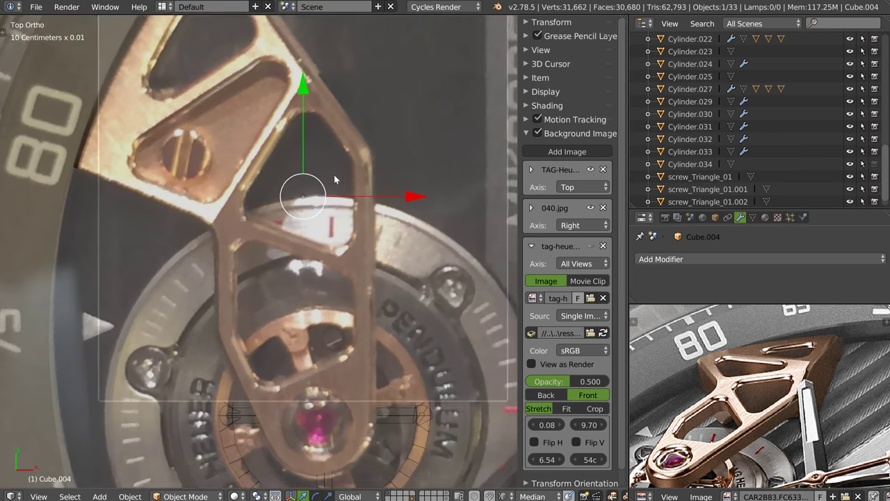
key("s")
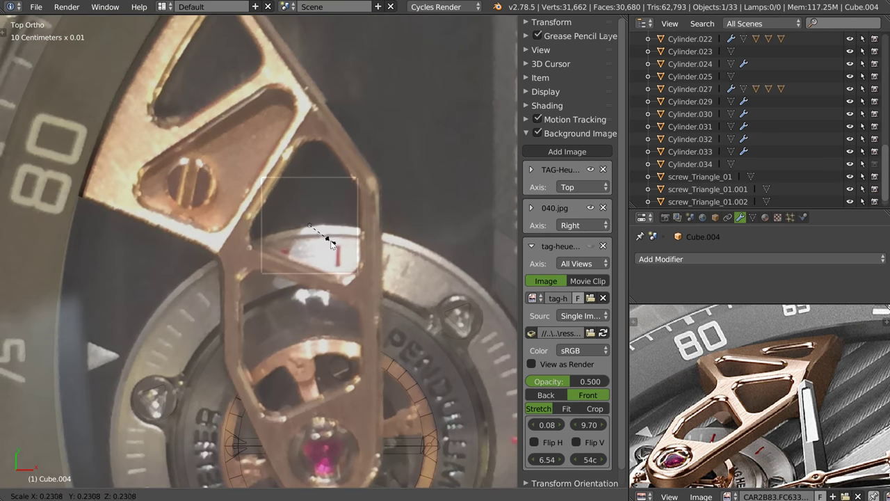
left_click(346, 248)
Drag the cutter's top edge, lower-left corner and bottom corner onto the opening's outline
key("Tab")
right_click(246, 162)
key("g")
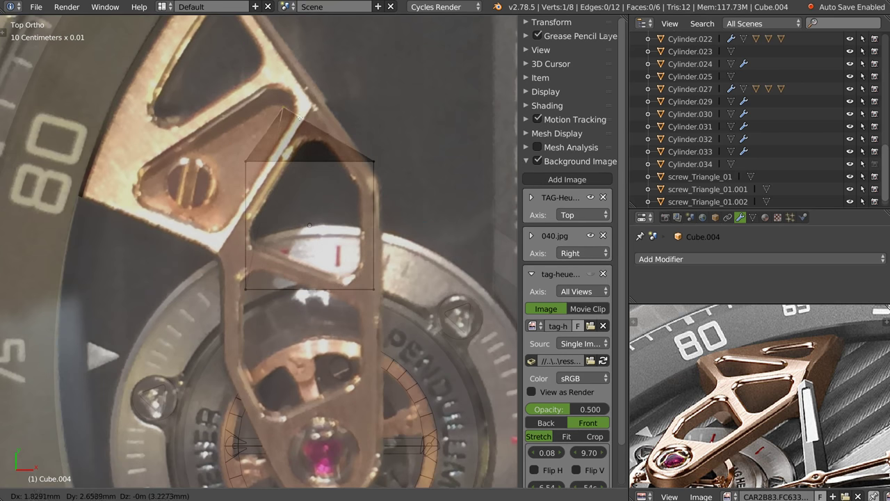
key("Escape")
key("g")
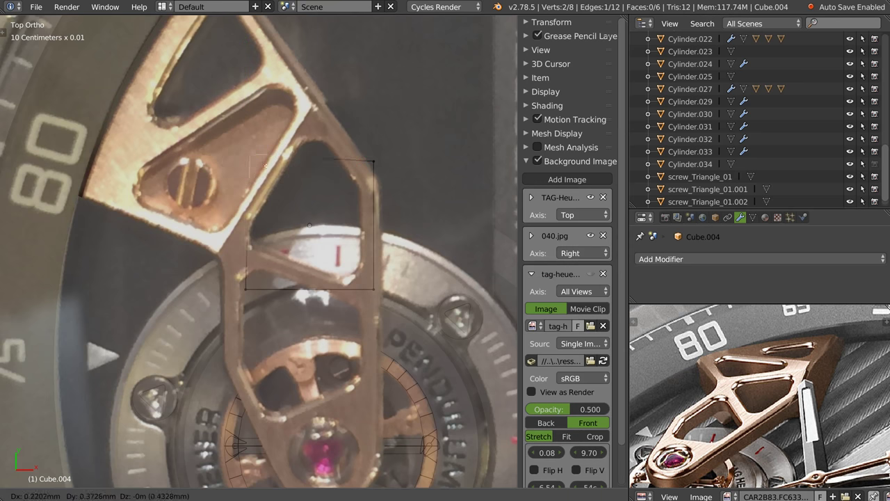
left_click(324, 130)
right_click(247, 285)
key("g")
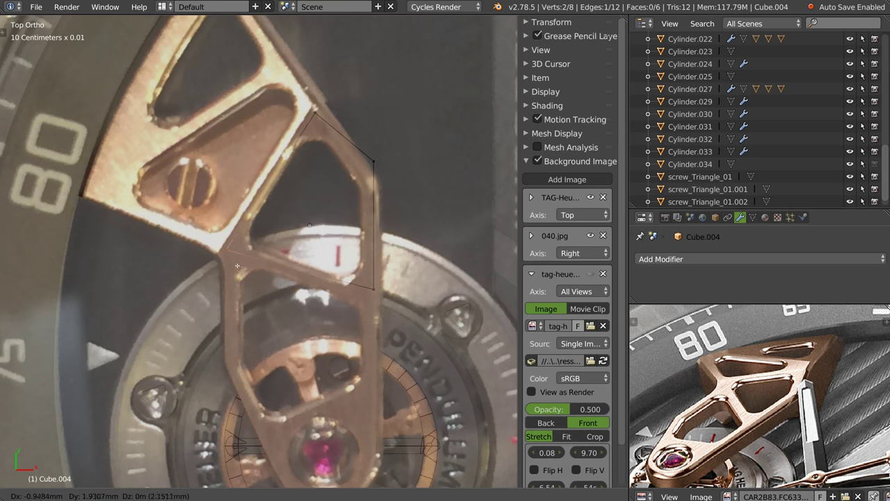
left_click(250, 259)
right_click(374, 288)
key("g")
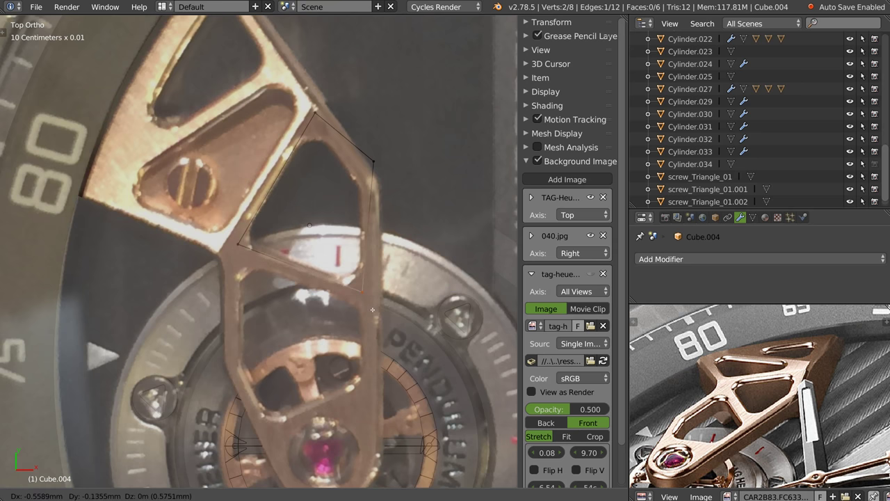
left_click(375, 308)
Move the cutter's two top vertices onto the opening's tip
right_click(374, 160)
key("g")
right_click(374, 204)
right_click(315, 111)
right_click(332, 125, "shift")
key("g")
right_click(324, 120)
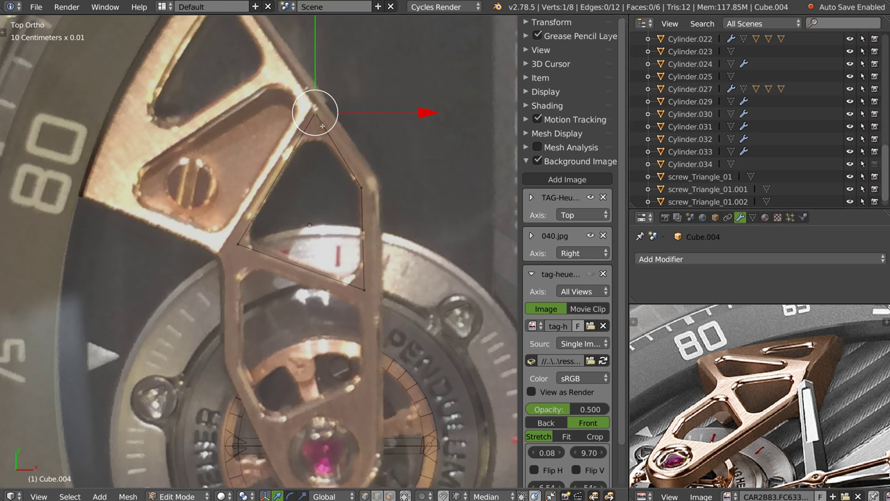
key("g")
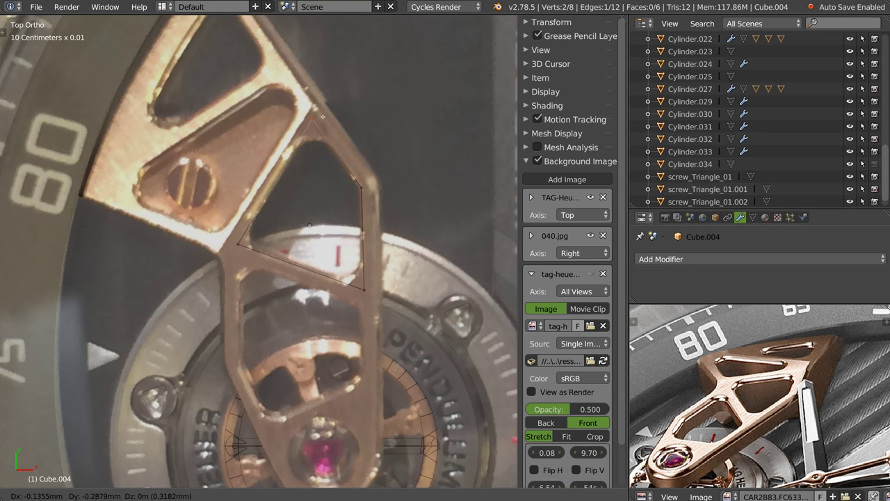
left_click(323, 116)
Nudge the cutter's left and bottom corners to fit the opening's outline
right_click(240, 246)
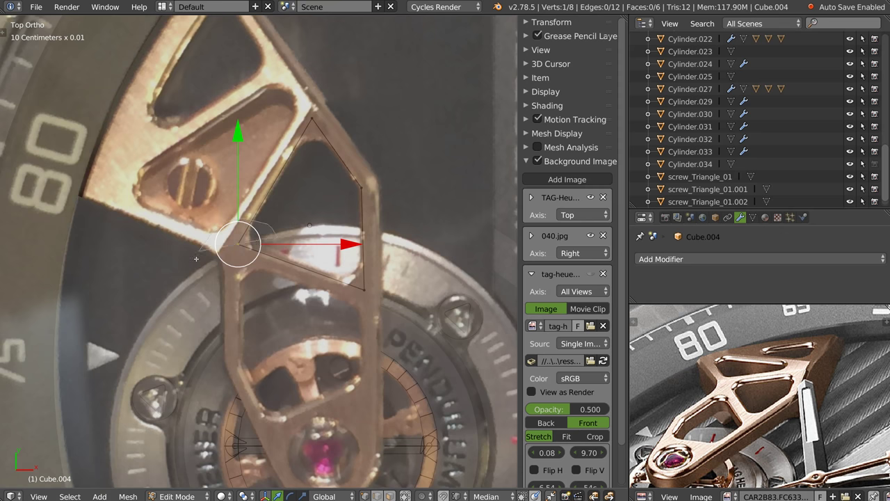
key("g")
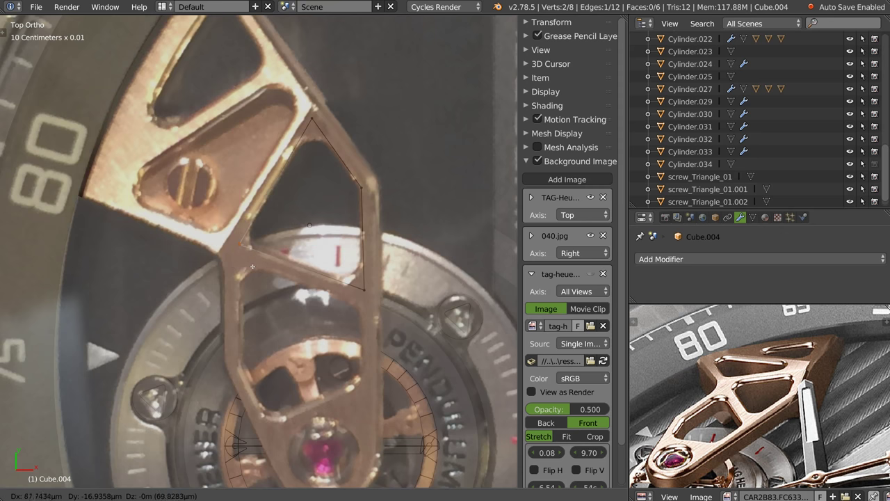
left_click(256, 265)
right_click(367, 291)
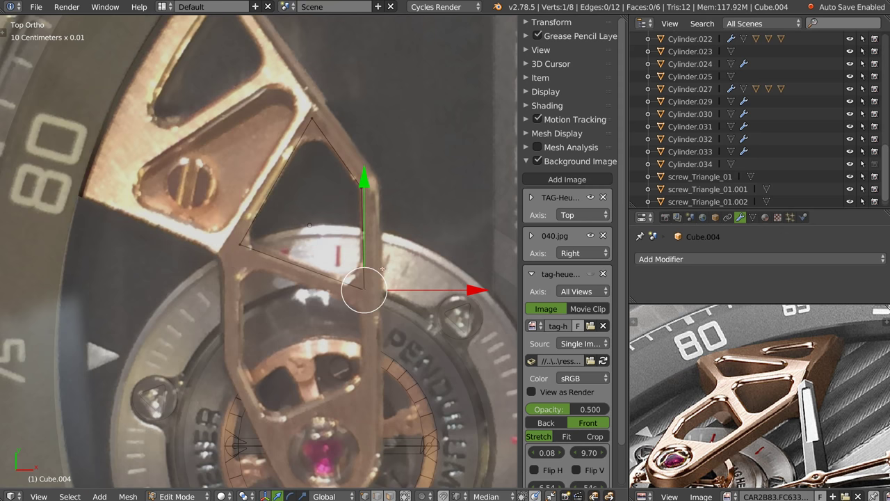
key("g")
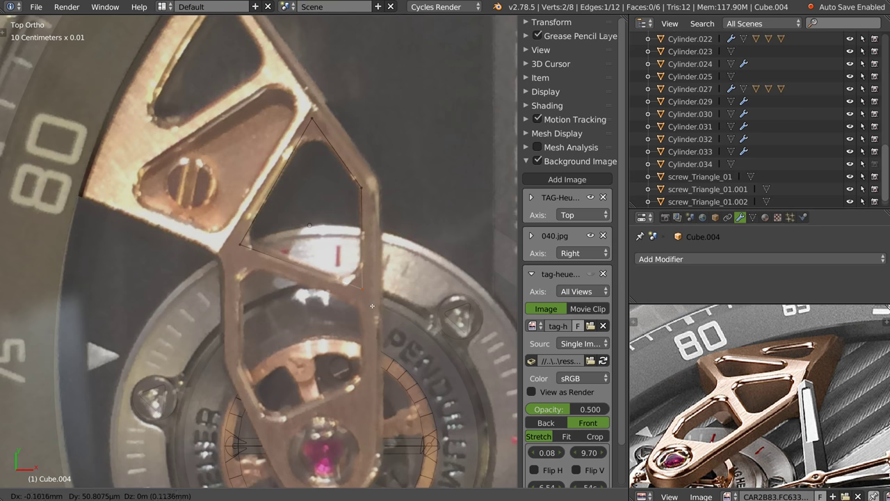
left_click(372, 305)
scroll(361, 292, "down", 2)
Check the traced cutter in 3D and make an in-place duplicate, Cube.005
key("Tab")
mouse_move(334, 278)
middle_mouse_down()
mouse_move(305, 201)
mouse_move(306, 251)
middle_mouse_up()
key("Tab")
key("Tab")
scroll(267, 253, "down", 4)
scroll(266, 254, "down", 1)
key("shift+d")
left_click(295, 247)
key("m")
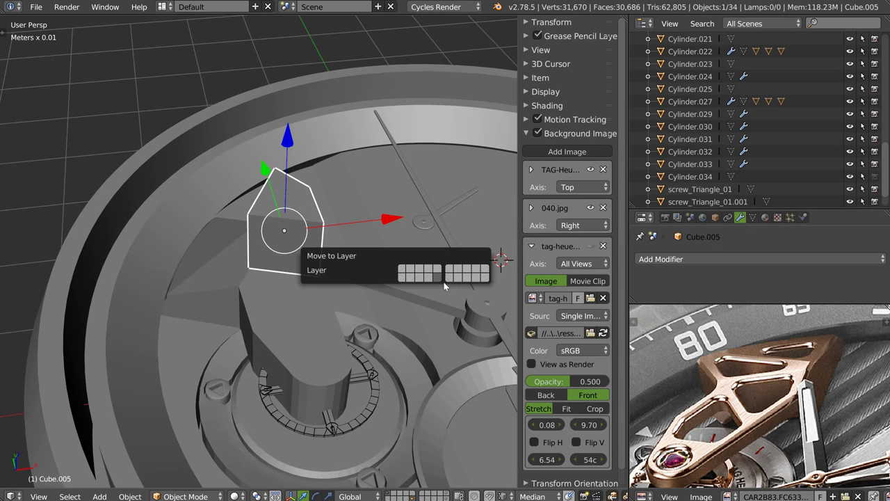
Send Cube.005 to a hidden layer and start editing Cube.004's mesh in top view
left_click(487, 271)
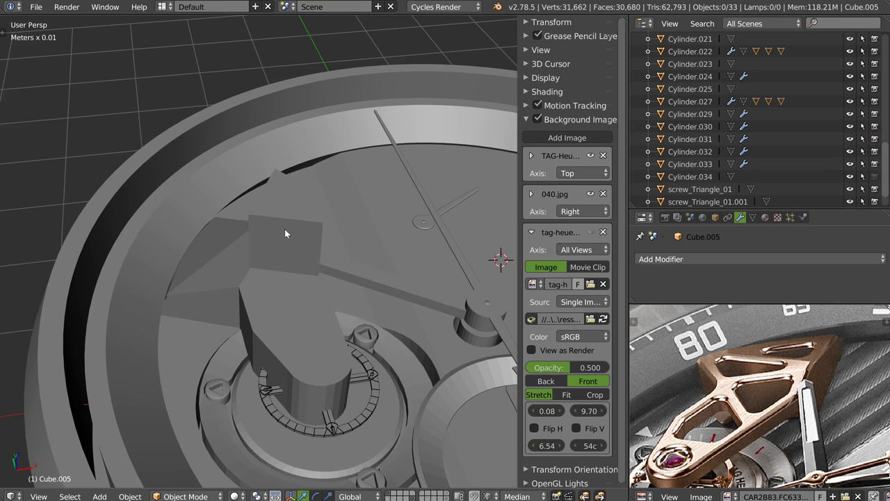
key("Tab")
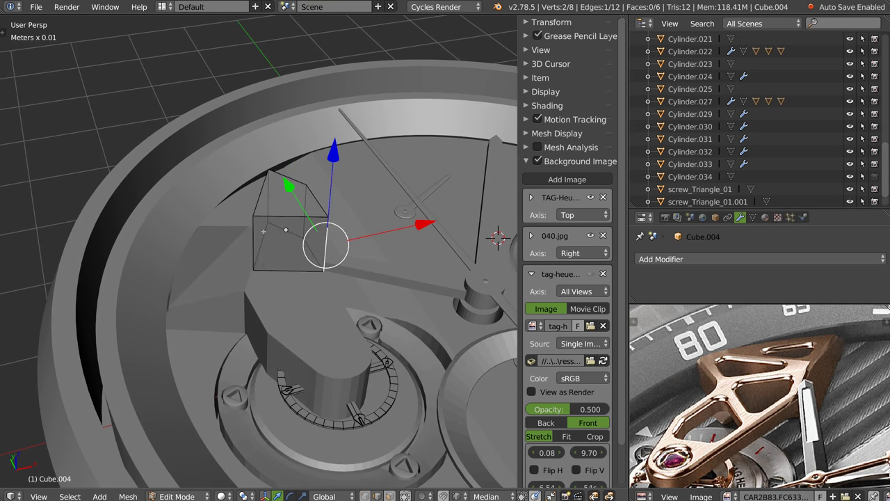
right_click(260, 244, "shift")
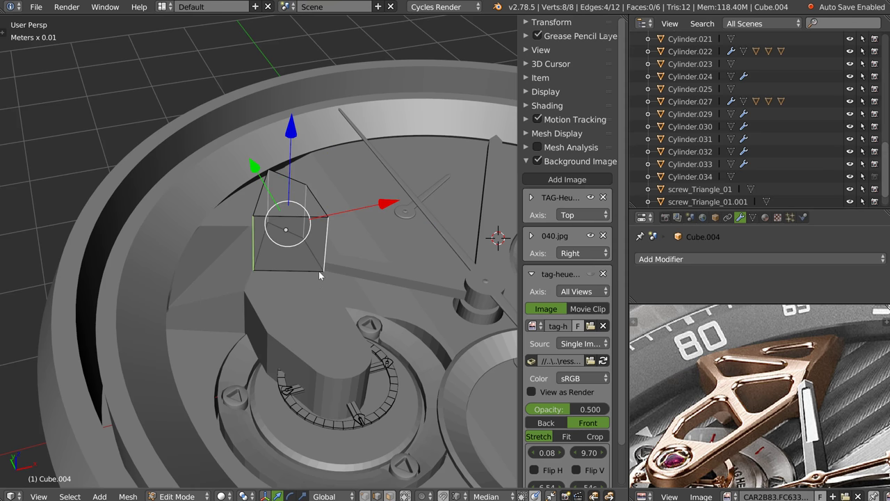
key("KP_7")
scroll(362, 169, "up", 2)
scroll(362, 169, "up", 2)
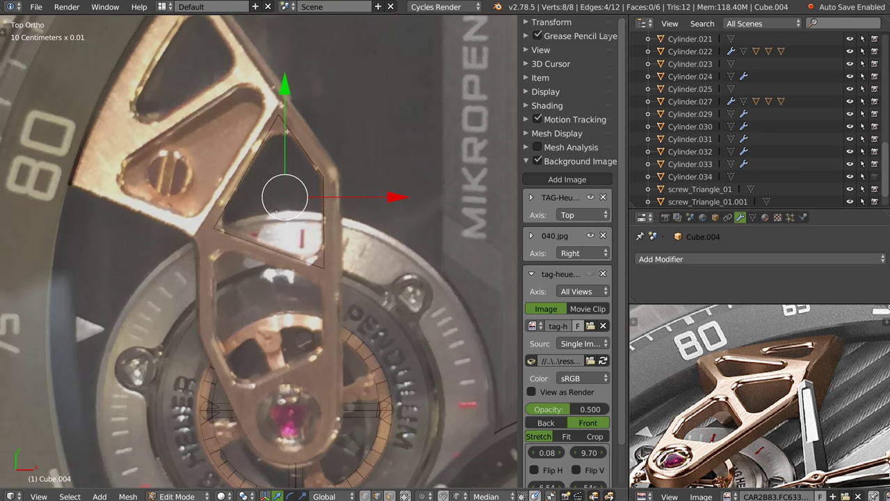
Select the vertical edge at Cube.004's bottom corner, then return to top view
middle_click_drag(331, 235, 311, 210)
right_click(388, 269)
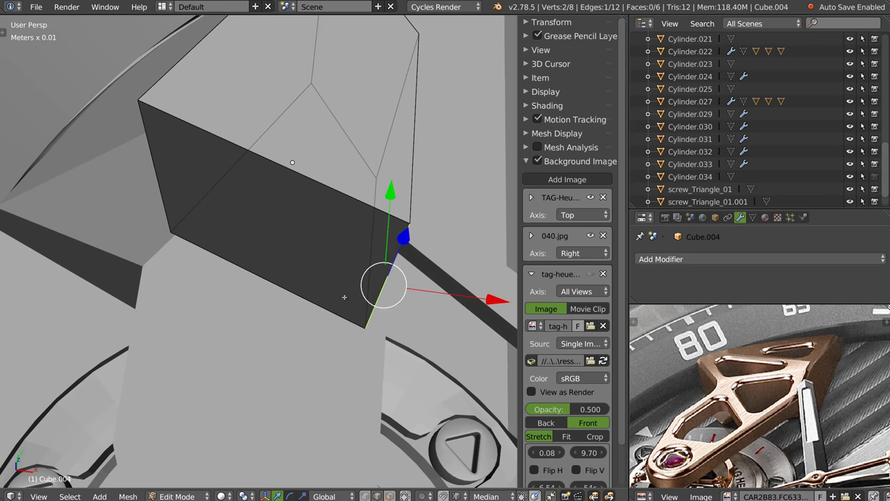
key("KP_7")
scroll(359, 259, "up", 2)
scroll(359, 259, "up", 2)
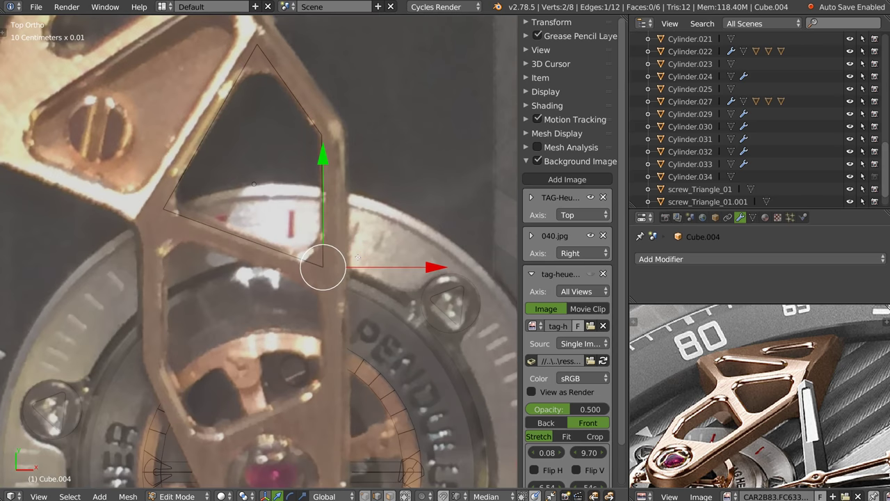
Bevel the cutter's bottom vertical corner edge into a multi-segment rounded corner
key("ctrl+b")
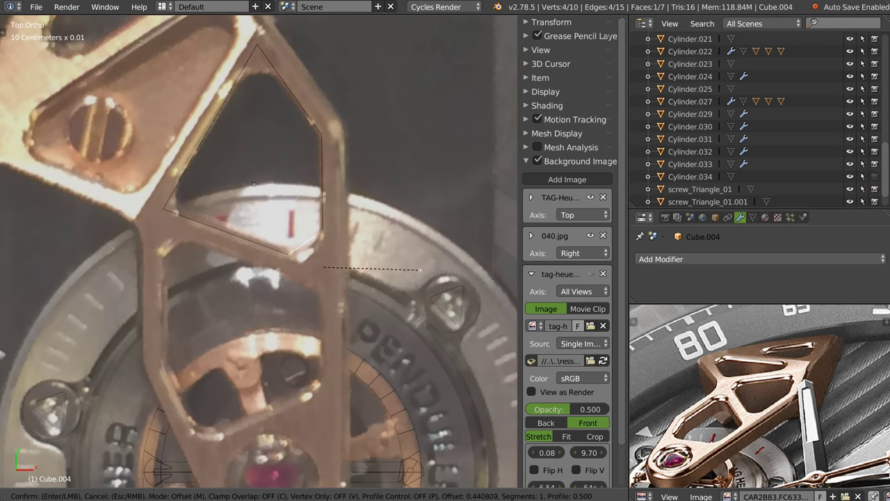
scroll(424, 270, "up", 1)
scroll(431, 271, "up", 2)
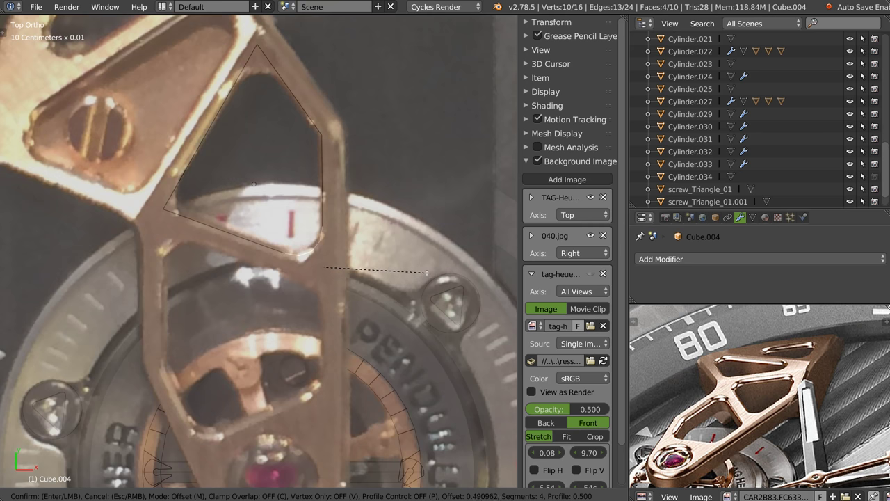
scroll(429, 273, "up", 1)
left_click(425, 273)
Select the left corner's vertical edge and bevel it into a matching rounded corner
middle_click_drag(179, 231, 209, 208)
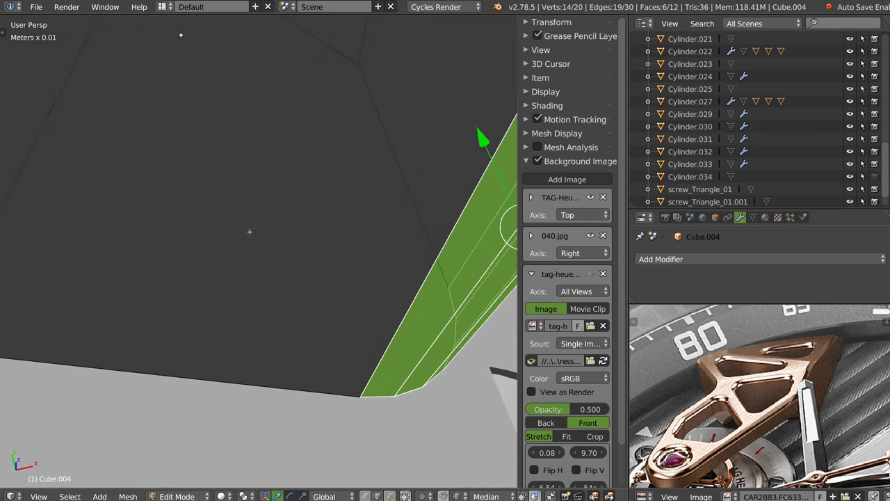
right_click(159, 139)
key("KP_7")
scroll(259, 189, "up", 3)
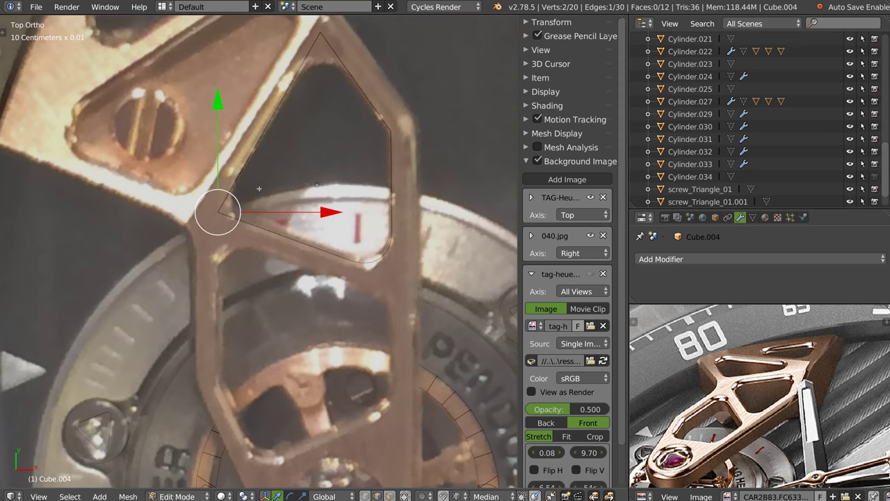
key("ctrl+b")
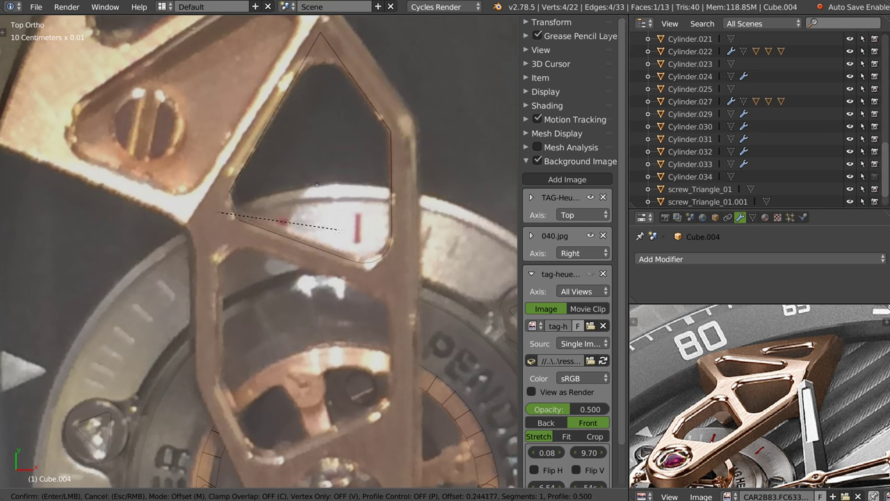
scroll(359, 234, "up", 2)
scroll(358, 235, "up", 2)
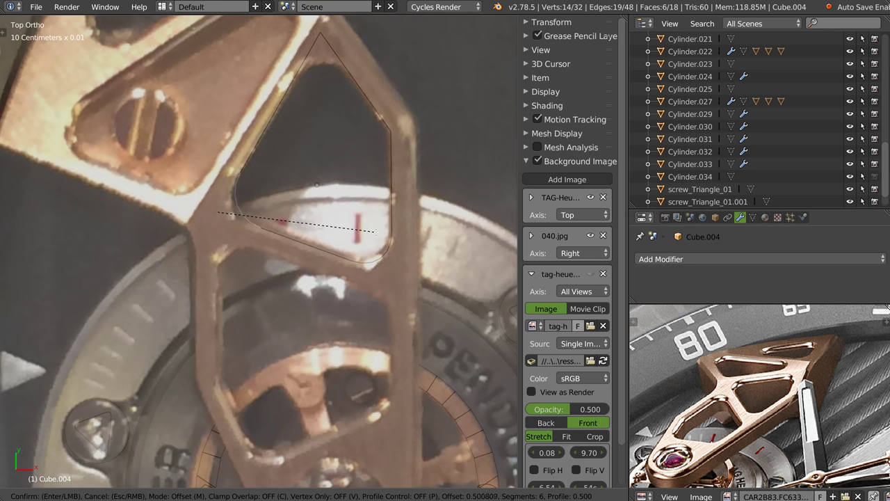
scroll(376, 231, "down", 3)
scroll(375, 232, "up", 2)
scroll(361, 233, "up", 1)
left_click(355, 235)
scroll(312, 93, "down", 3)
middle_click_drag(312, 93, 298, 156)
Select the cutter's top tip edge and move it slightly down onto the opening
right_click(298, 156)
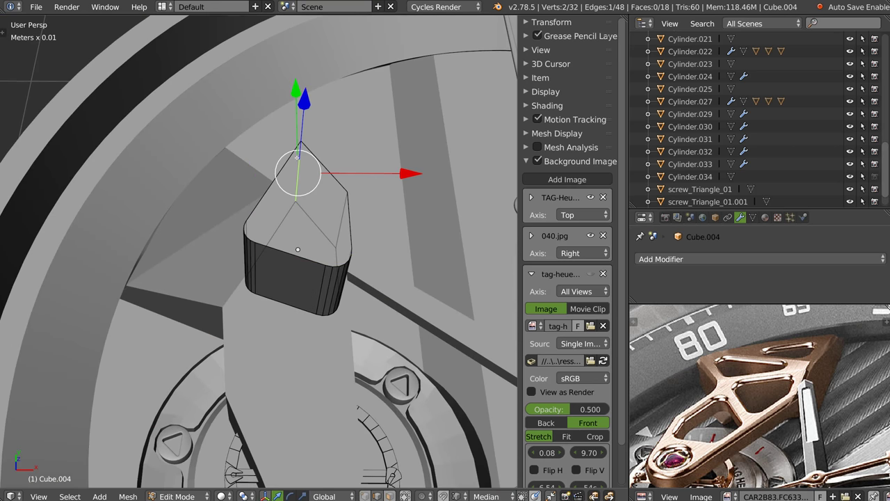
key("q")
left_click(338, 182)
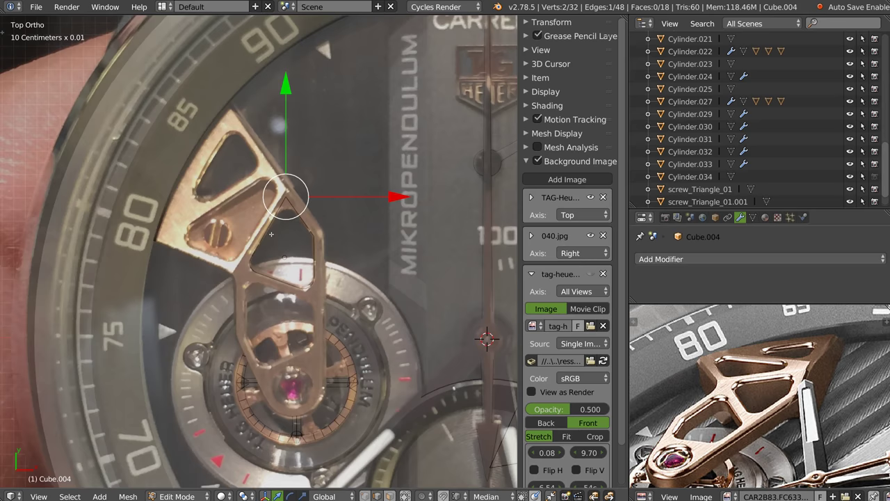
scroll(271, 233, "up", 5)
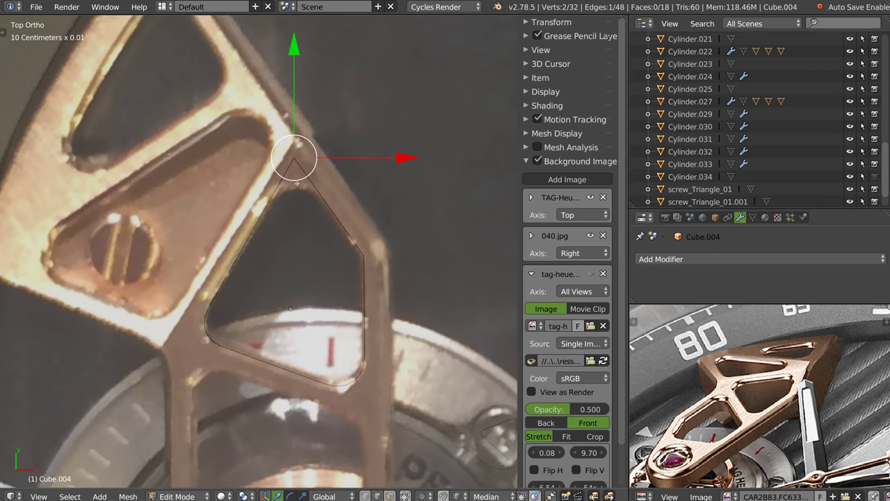
key("g")
key("Escape")
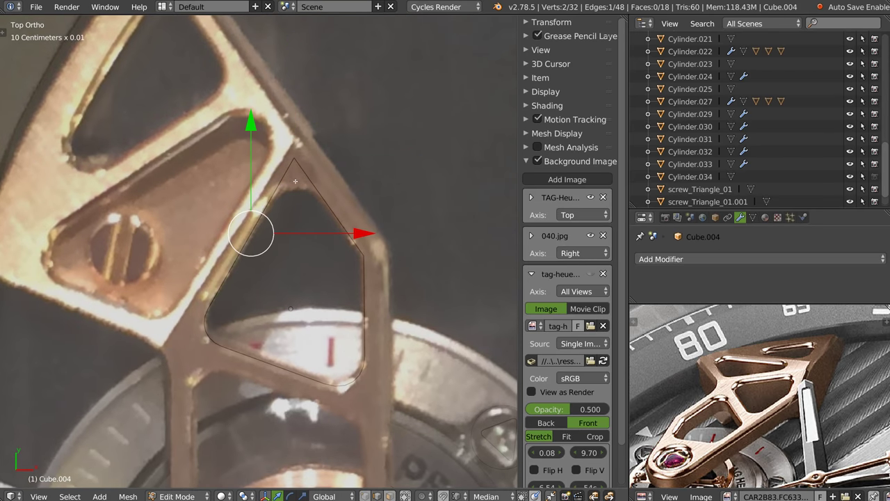
key("g")
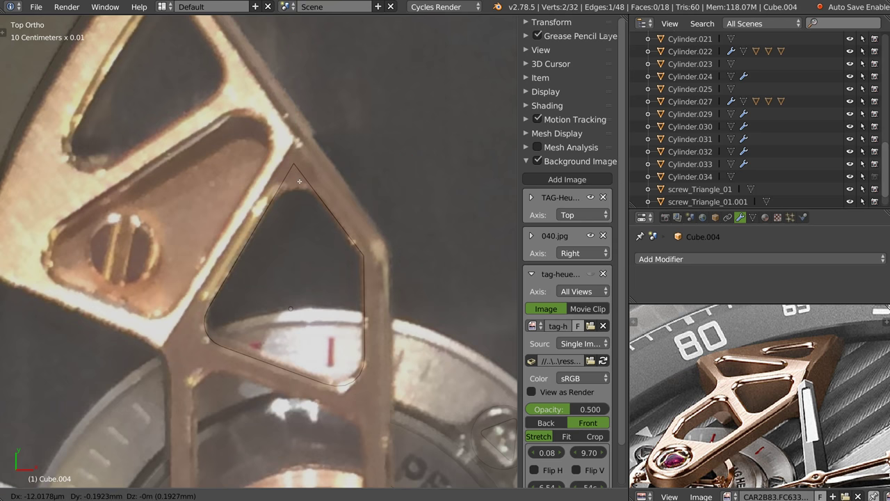
left_click(299, 182)
Bevel the top tip of the cutter into a rounded corner
key("ctrl+b")
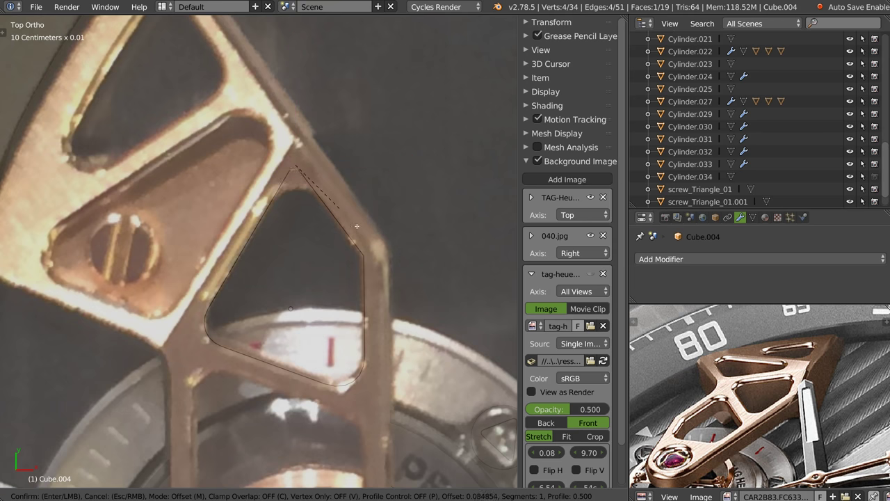
scroll(406, 242, "up", 1)
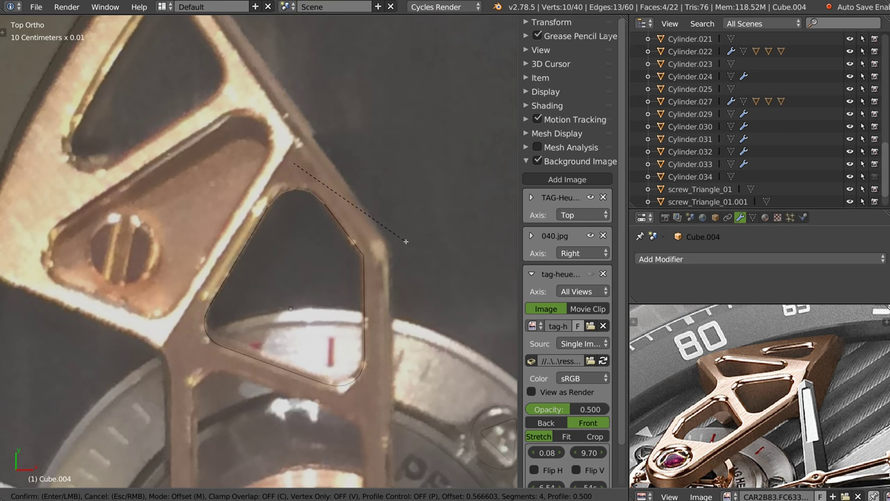
scroll(405, 241, "up", 1)
left_click(403, 241)
middle_click_drag(402, 241, 296, 203)
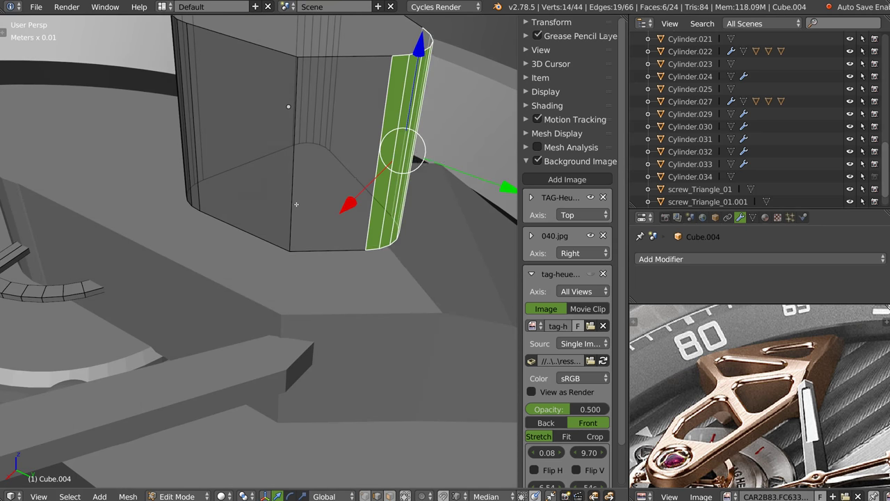
Bevel the last sharp vertical edge into a four-segment rounded corner
right_click(297, 204)
key("KP_7")
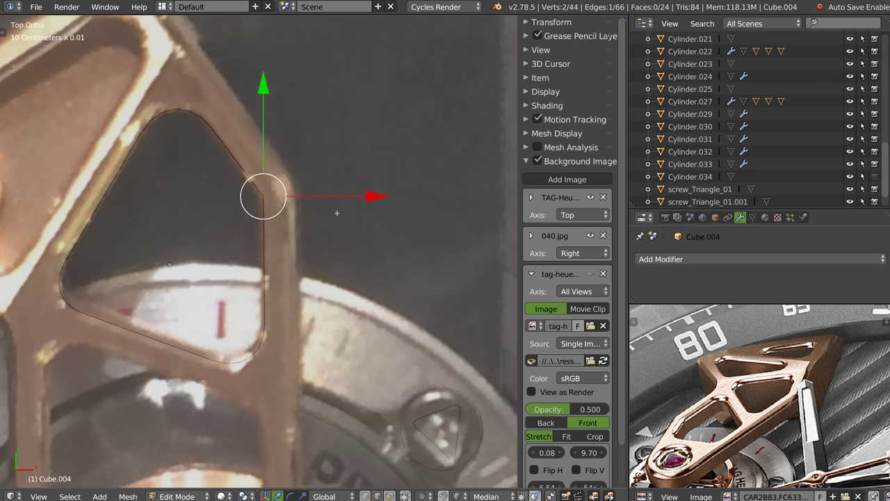
key("ctrl+b")
scroll(358, 224, "up", 1)
scroll(360, 226, "up", 1)
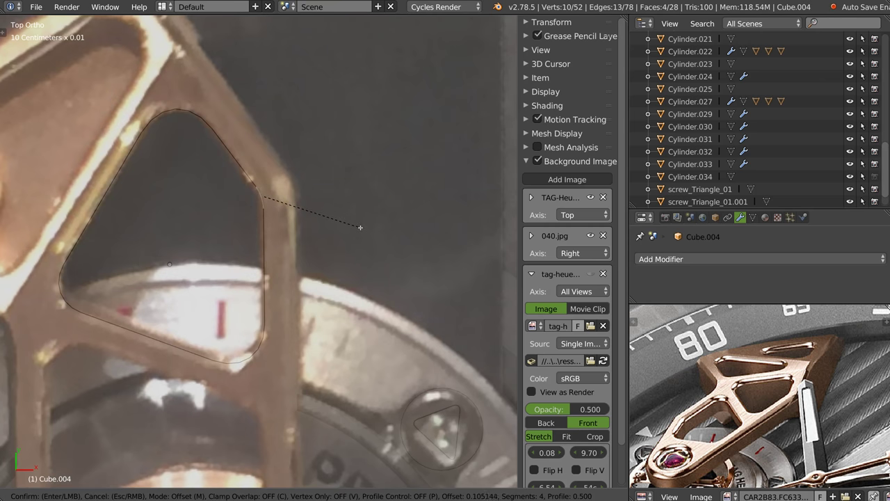
left_click(359, 227)
scroll(347, 191, "down", 3)
Flatten the triangular cutter along Z in Object Mode
mouse_move(347, 192)
middle_mouse_down()
mouse_move(322, 223)
mouse_move(311, 85)
middle_mouse_up()
key("Tab")
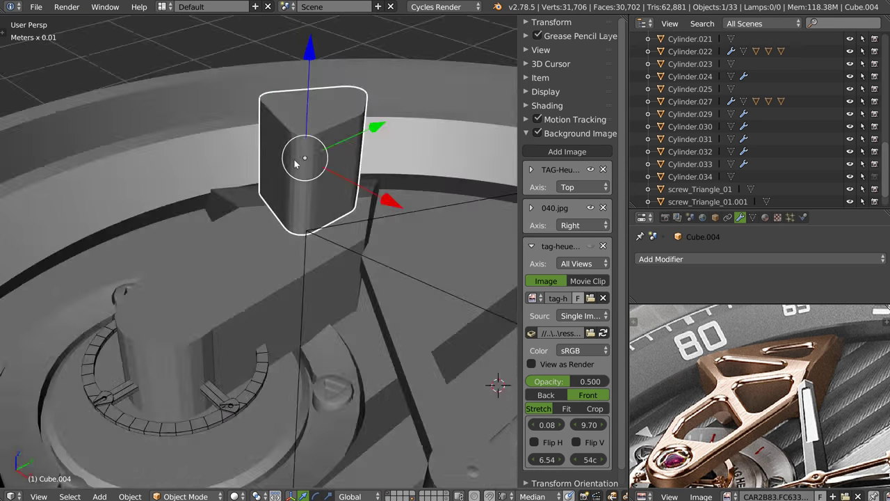
key("s")
key("z")
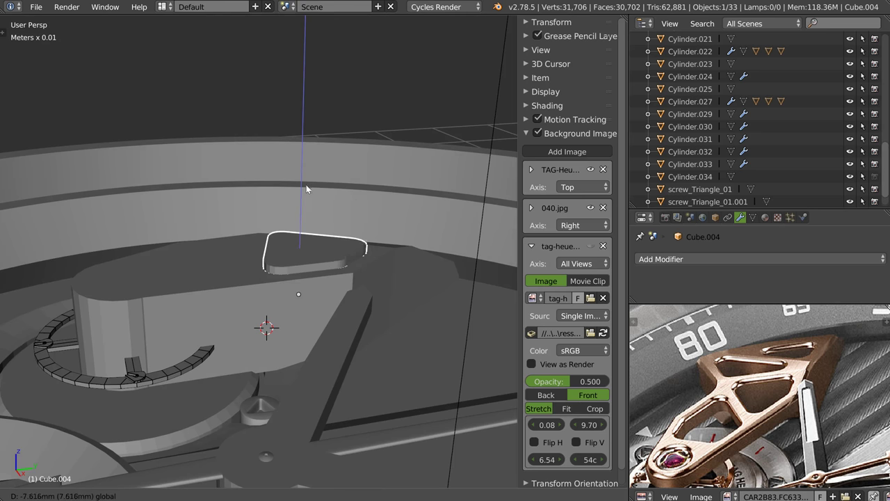
left_click(299, 65)
key("s")
key("z")
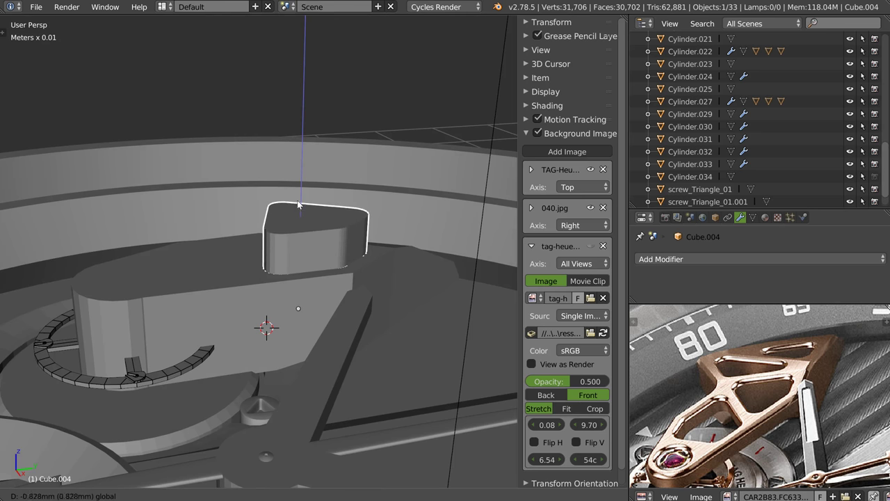
left_click(251, 291)
Subtract the cutter from bridge Cylinder.033 with a Speedflow Boolean to cut the opening
right_click(252, 291, "shift")
key("shift+q")
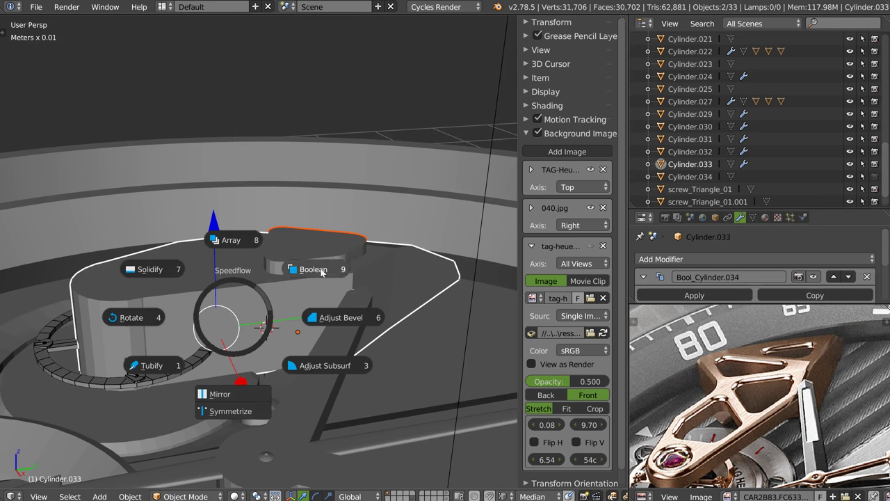
left_click(312, 267)
mouse_move(244, 281)
middle_mouse_down()
mouse_move(258, 258)
mouse_move(287, 312)
middle_mouse_up()
Switch to top view and add a new cube for the next opening
key("q")
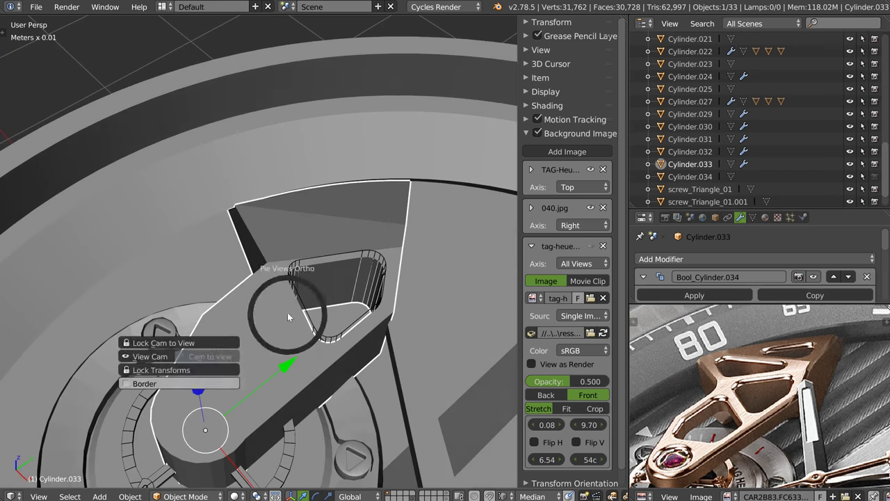
left_click(317, 260)
scroll(278, 243, "up", 2)
key("q")
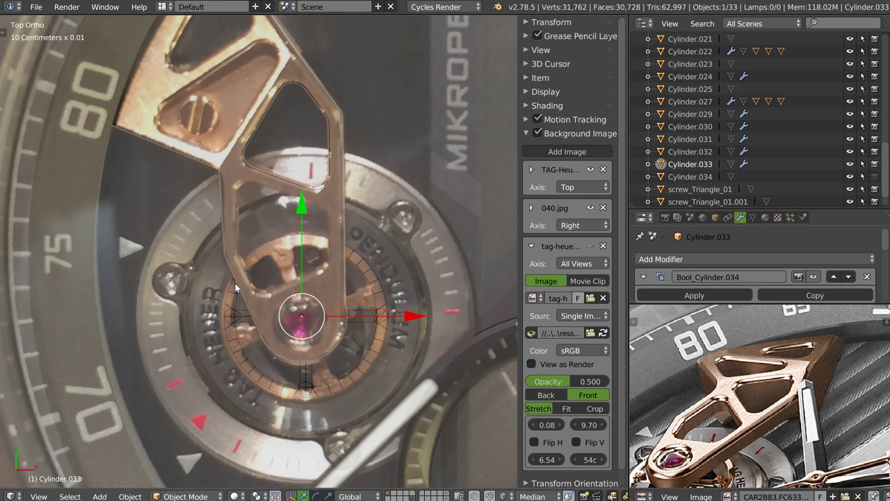
key("q")
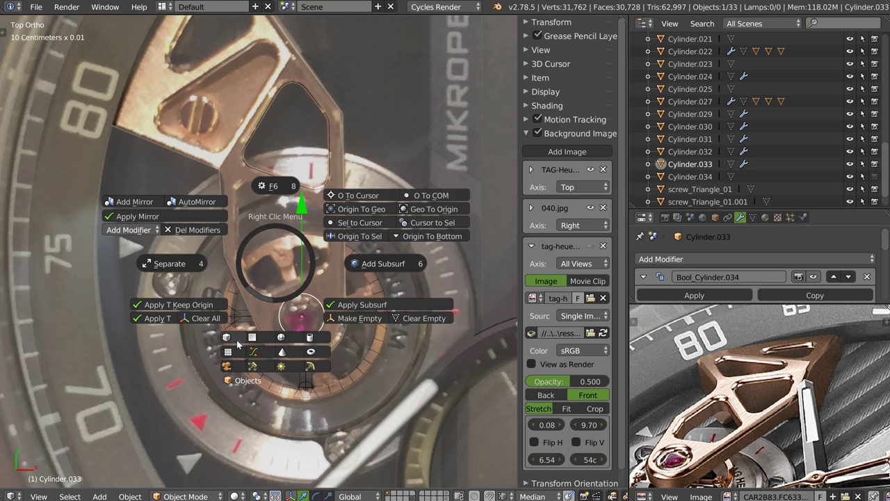
left_click(227, 338)
Place the new cube over the lower bridge opening and shrink it
key("g")
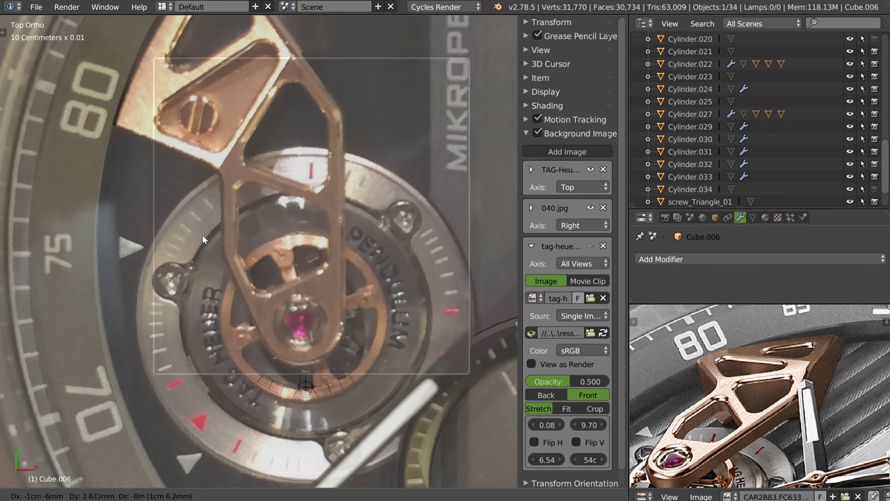
left_click(174, 258)
key("s")
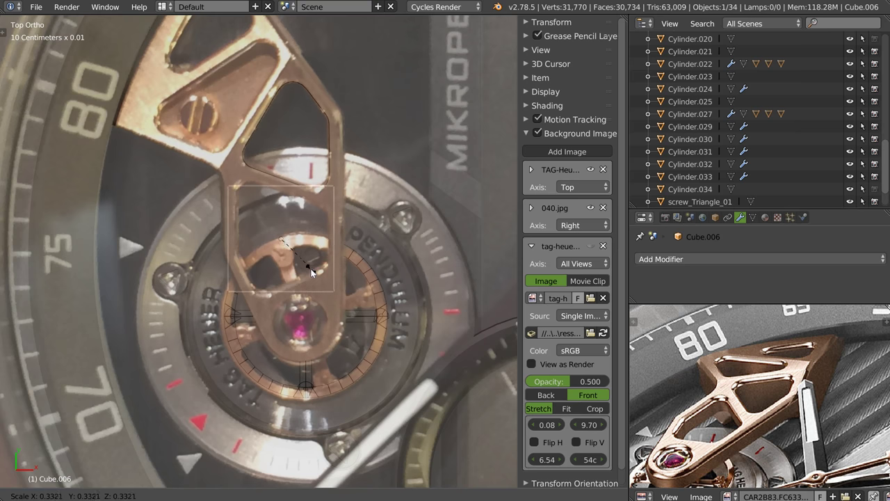
left_click(302, 272)
scroll(303, 272, "up", 2)
Move the cube's lower and top-left corner vertices onto the opening's edges
key("Tab")
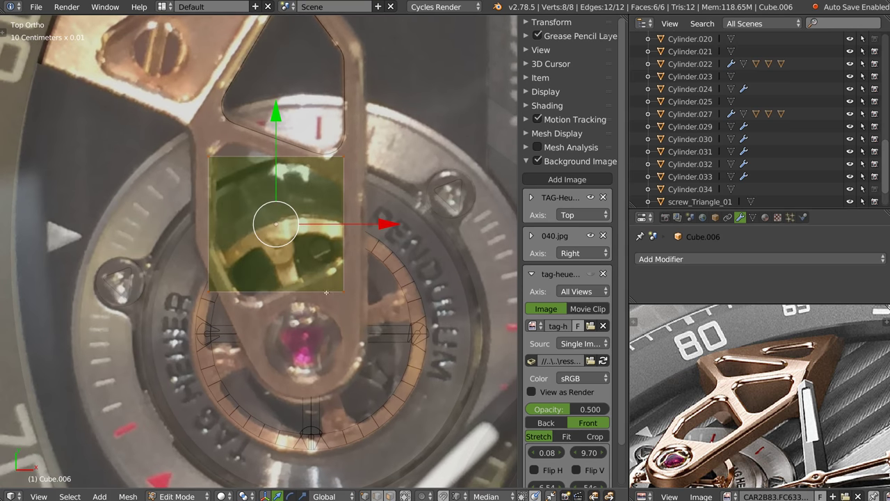
right_click(370, 303)
key("g")
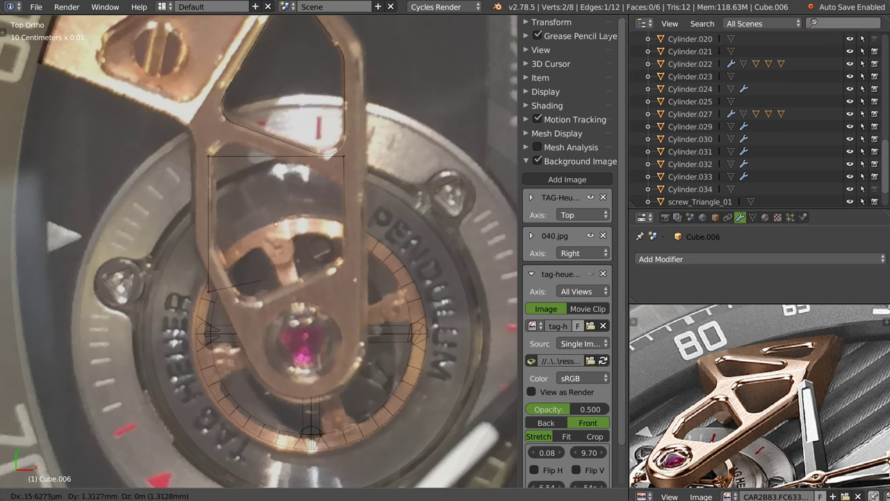
left_click(322, 292)
right_click(208, 292)
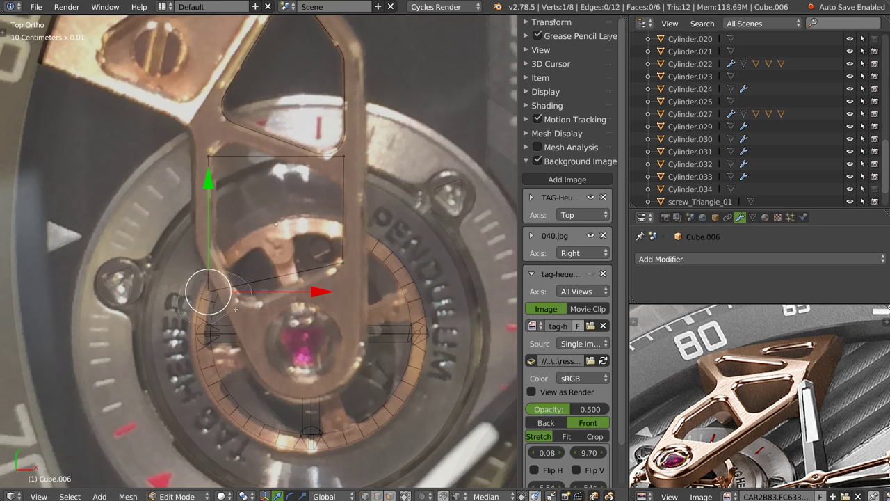
key("g")
right_click(232, 325)
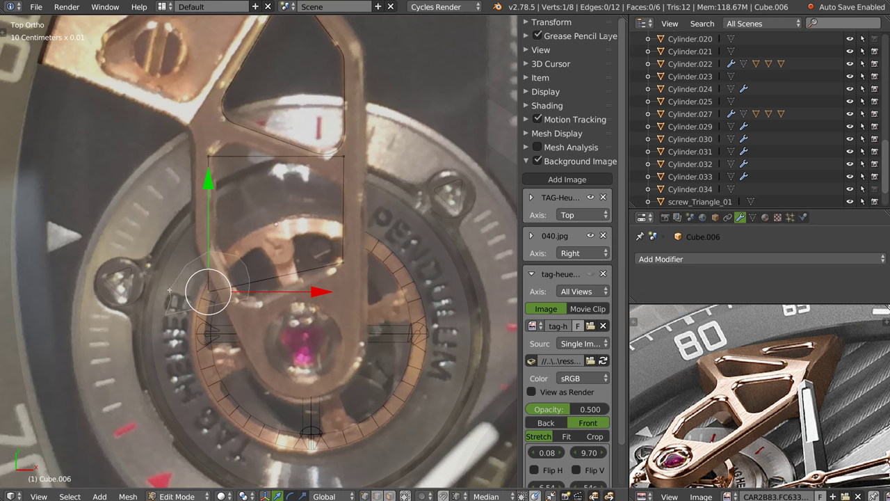
right_click(209, 293, "shift")
key("g")
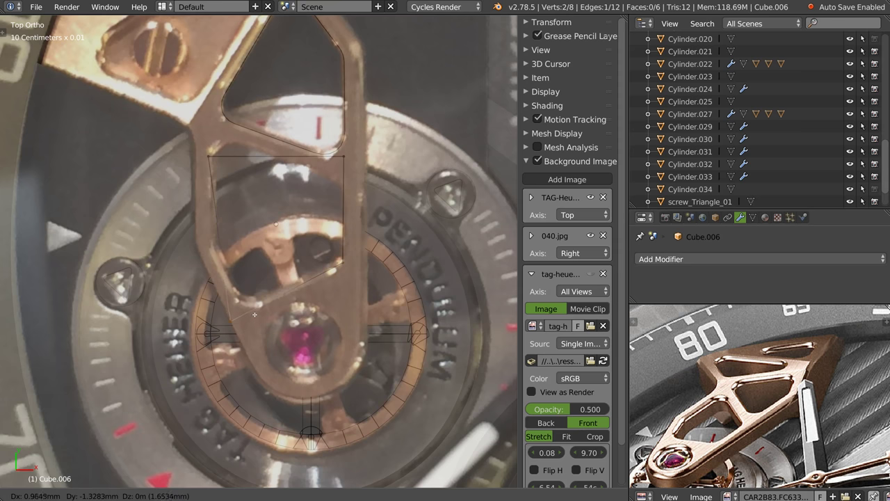
left_click(228, 292)
right_click(206, 161)
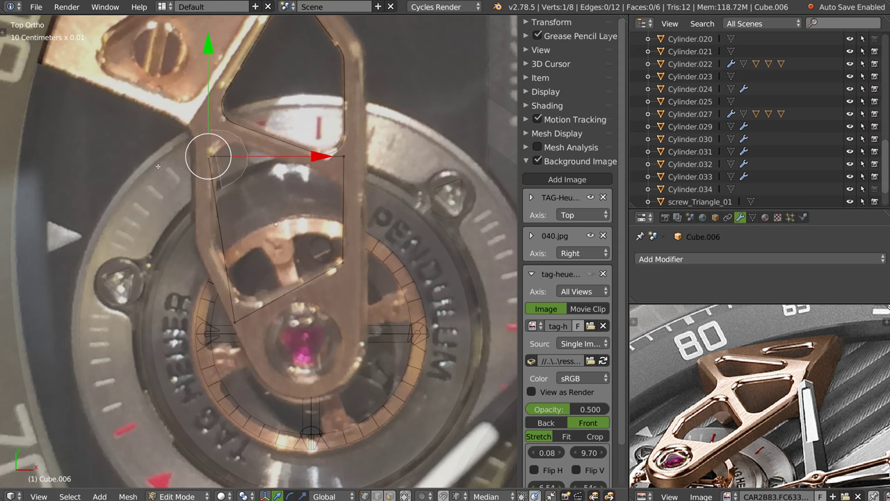
key("g")
left_click(222, 263)
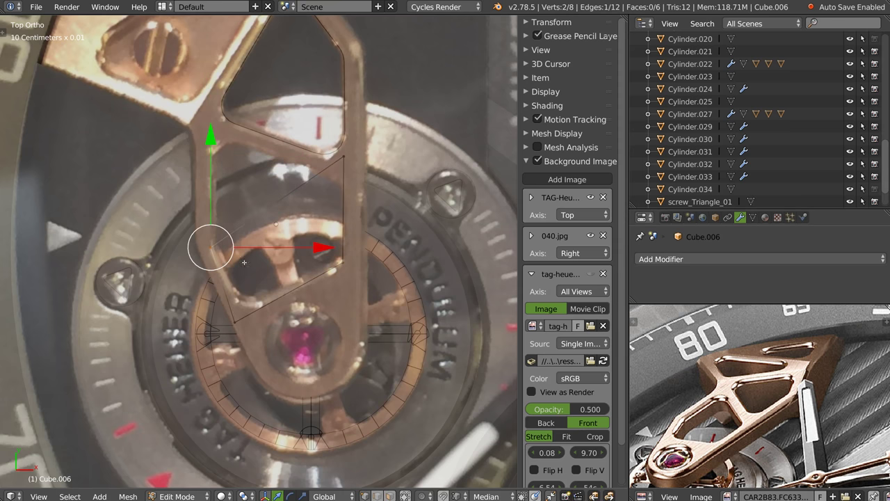
Knife-cut a new edge across the cube from top to bottom edge midpoints
mouse_move(344, 160)
middle_mouse_down("shift")
mouse_move(472, 69)
mouse_move(362, 187)
middle_mouse_up("shift")
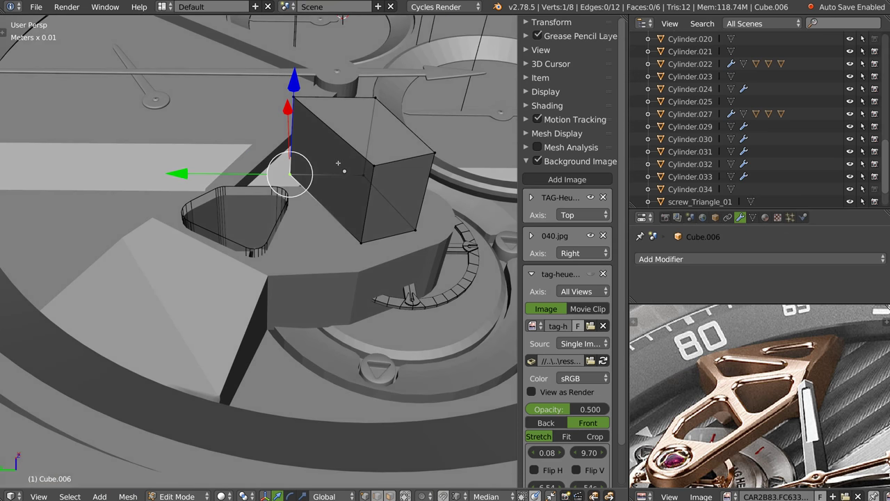
key("k")
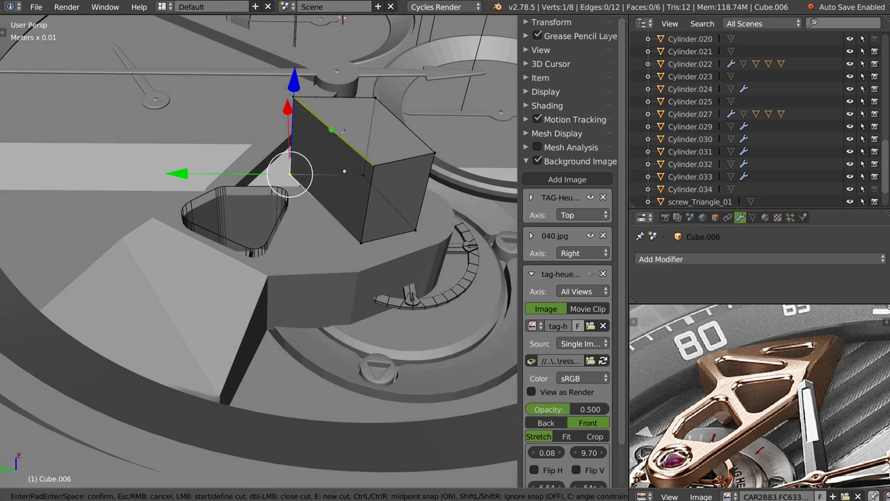
key("Escape")
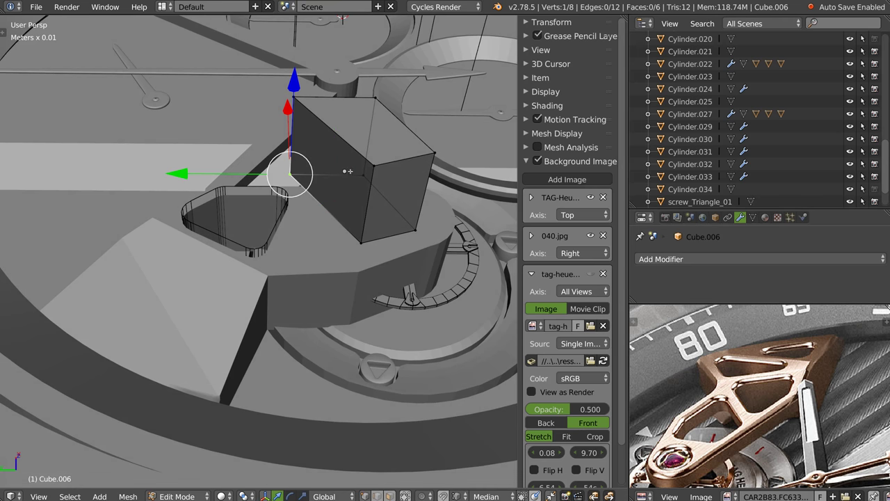
key("k")
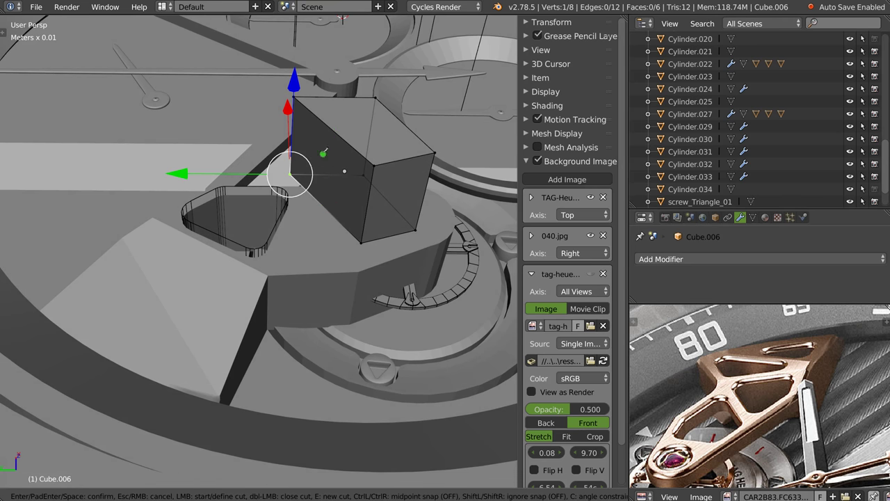
left_click(331, 130, "ctrl")
left_click(325, 207, "ctrl")
key("Return")
In top view, fit the new cut edge and right-hand vertex to the opening
key("Tab")
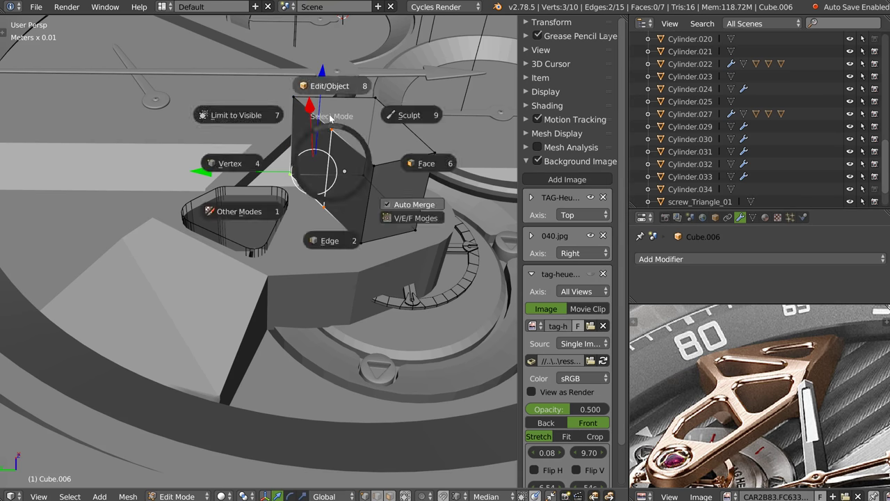
key("Tab")
key("KP_7")
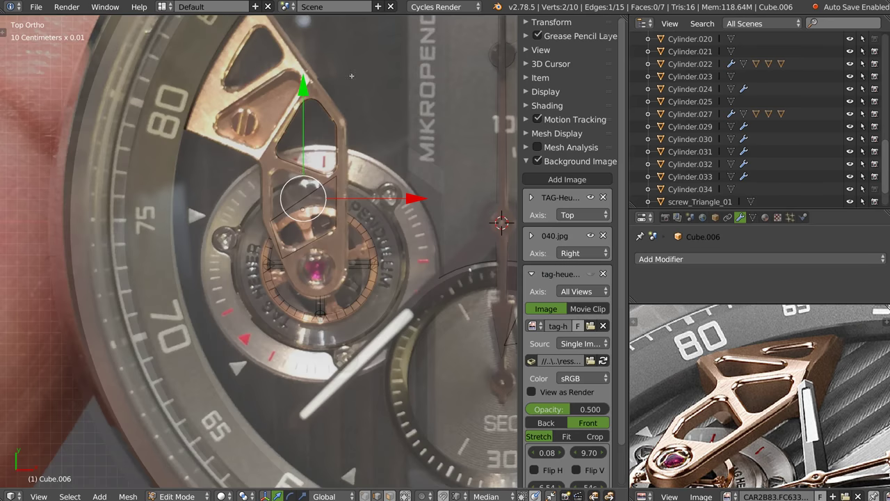
scroll(318, 182, "up", 3)
scroll(318, 183, "up", 3)
key("g")
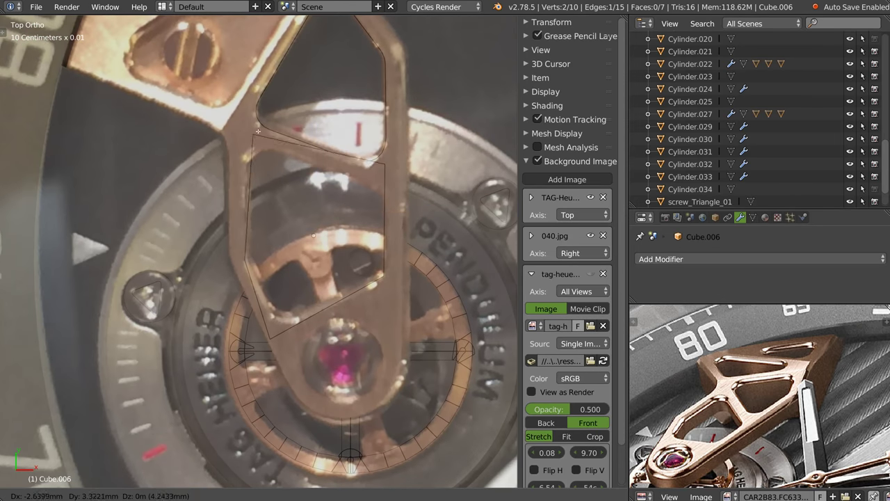
left_click(248, 135)
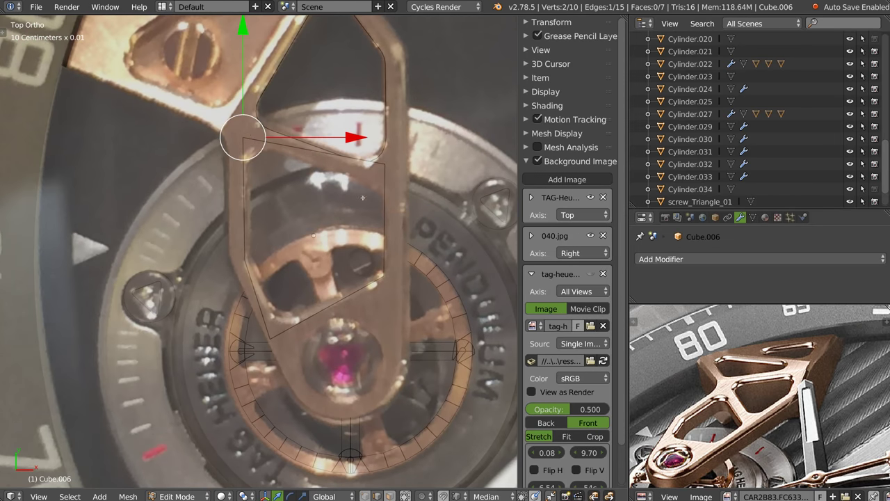
right_click(384, 164)
key("g")
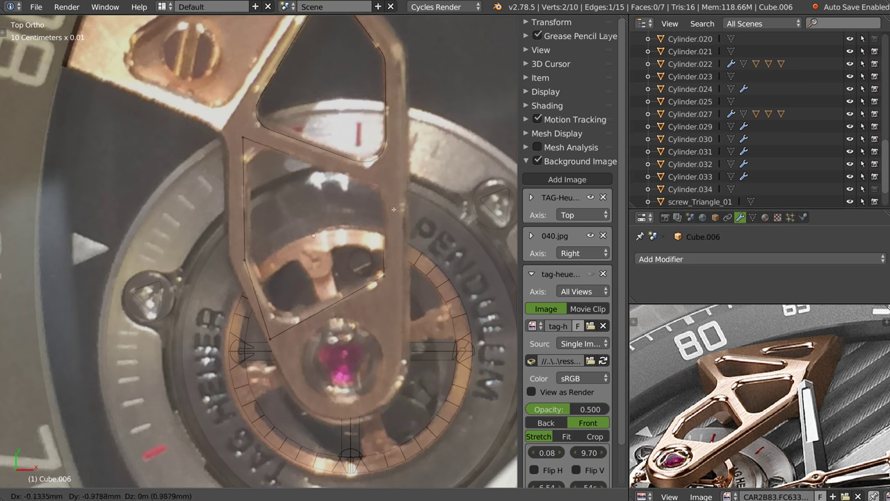
left_click(393, 207)
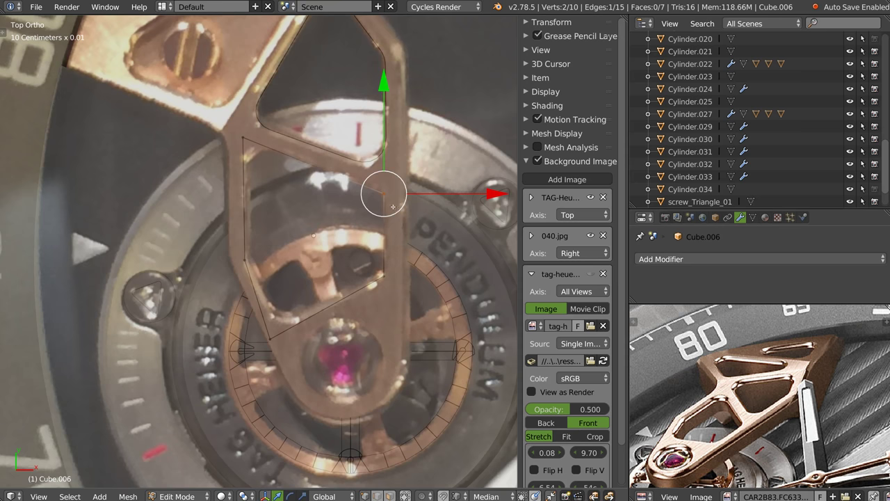
Fit the cutter's lower-left edge and upper-left corner to the opening outline
right_click(241, 136)
right_click(244, 260)
right_click(270, 339, "shift")
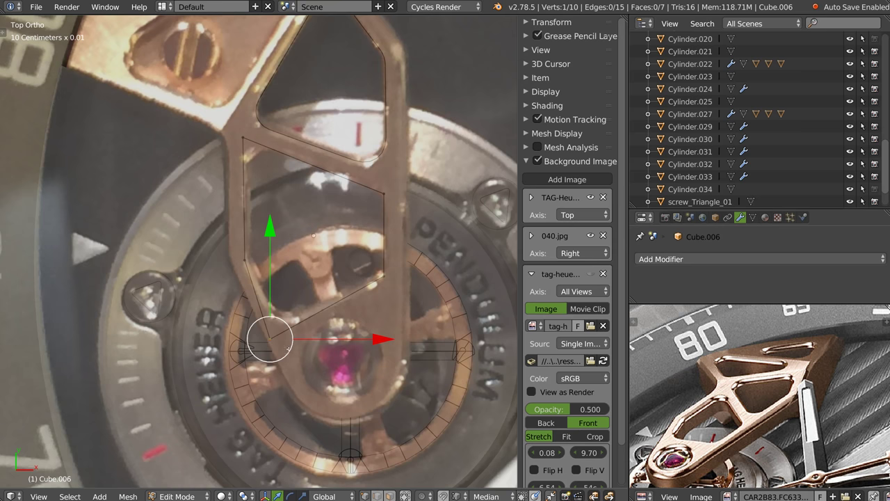
key("g")
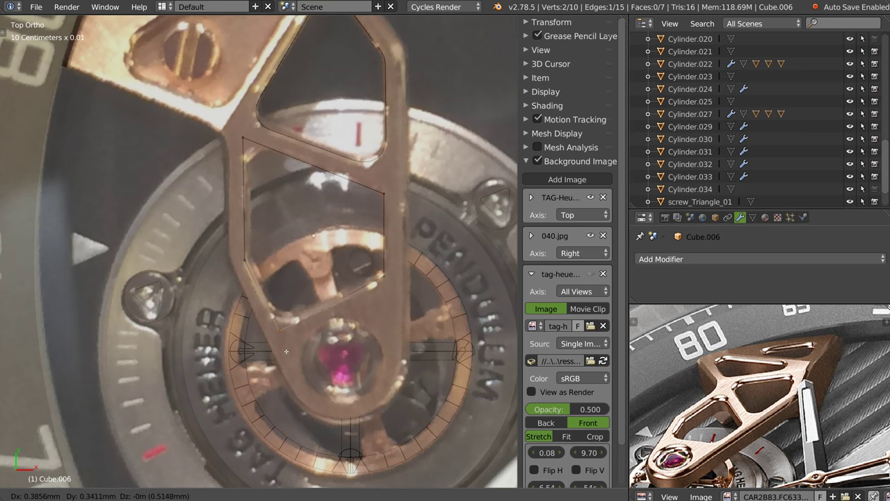
left_click(286, 351)
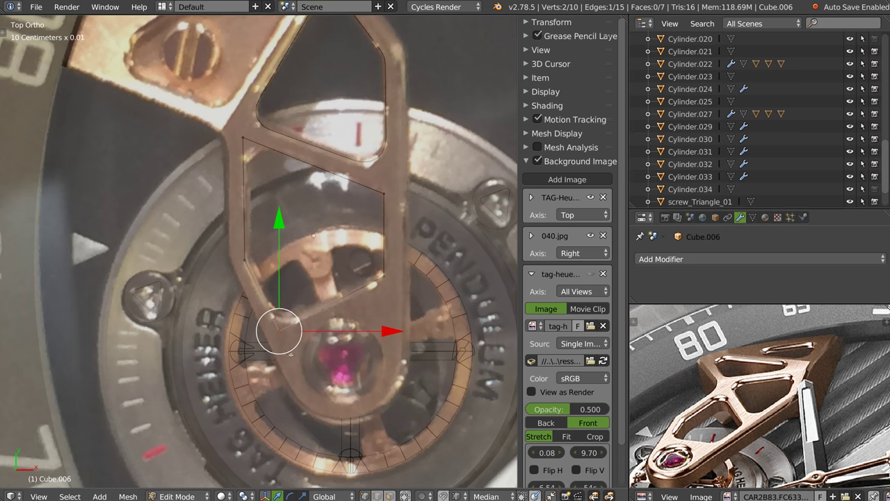
right_click(251, 134)
key("g")
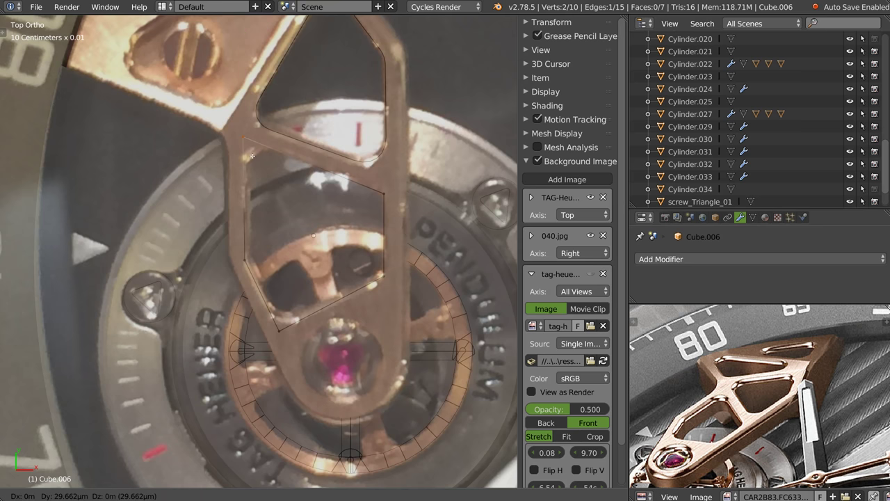
left_click(252, 156)
Adjust the remaining right-side corner vertices onto the opening's edge and check in perspective
right_click(387, 193)
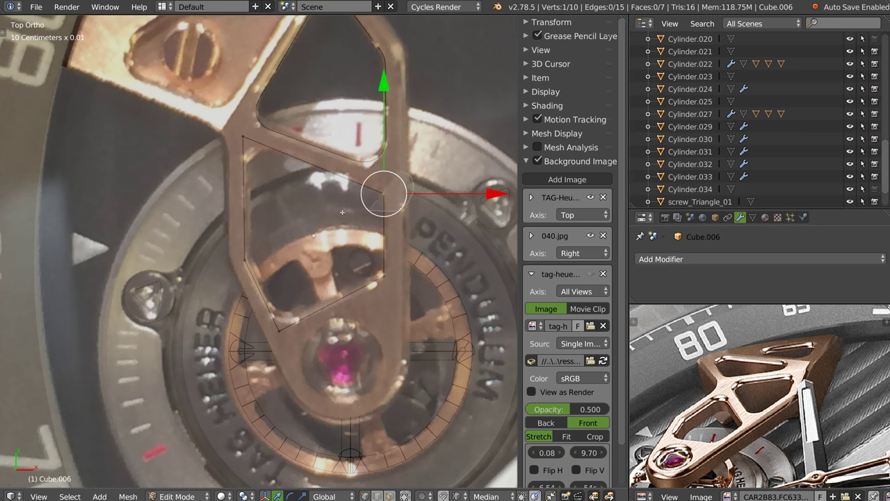
key("g")
left_click(386, 218)
right_click(388, 278)
key("g")
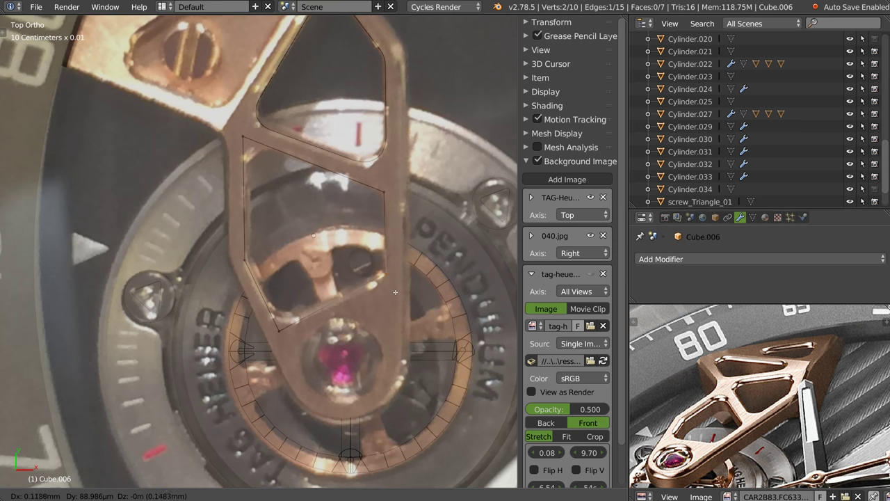
left_click(394, 294)
mouse_move(364, 283)
middle_mouse_down()
mouse_move(318, 222)
mouse_move(331, 192)
middle_mouse_up()
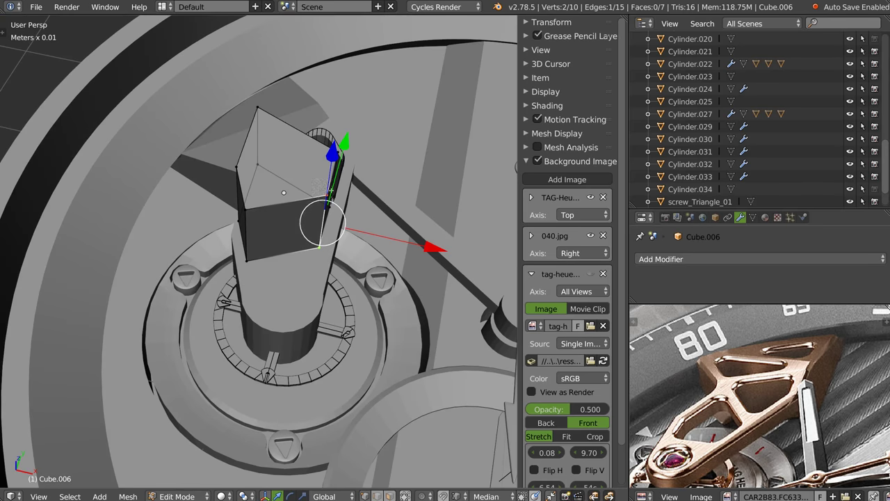
Return to Object Mode and reselect cutter Cube.006 in top view
key("Tab")
right_click(306, 295)
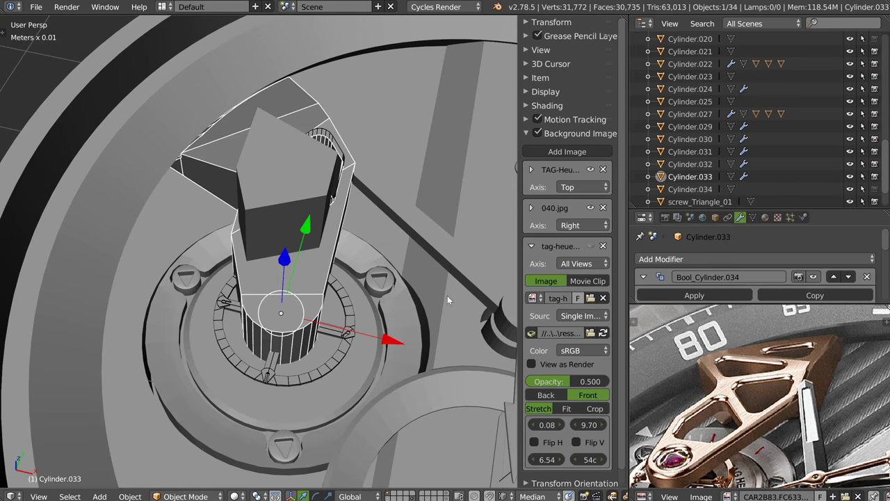
key("KP_7")
scroll(334, 277, "up", 2)
right_click(337, 277)
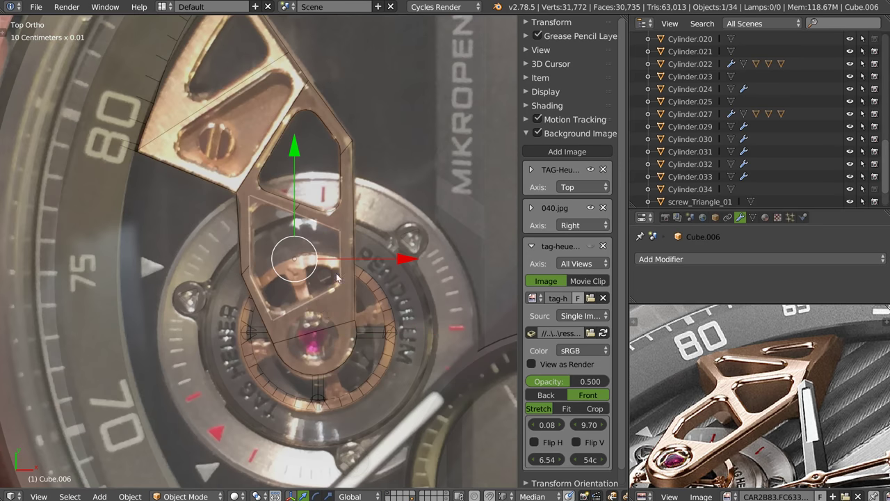
scroll(358, 252, "up", 2)
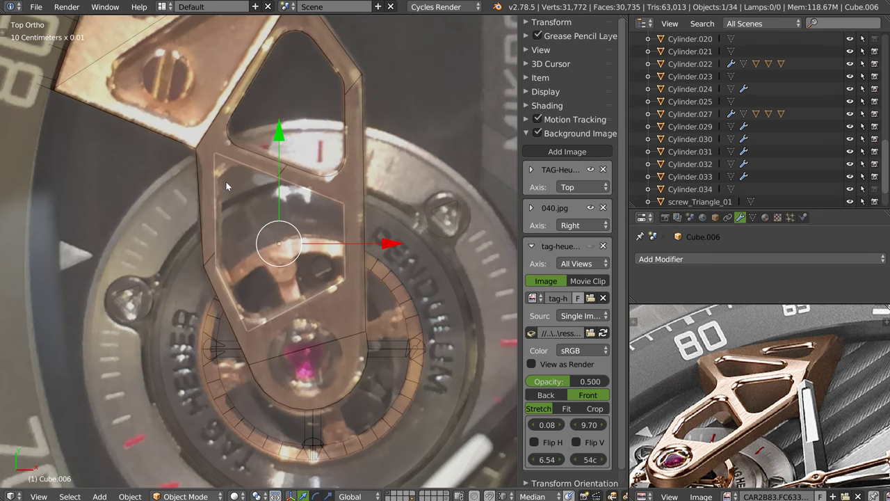
Nudge the cutter's upper-left corner vertex to better fit the opening
key("Tab")
right_click(213, 155)
left_click(213, 154)
key("g")
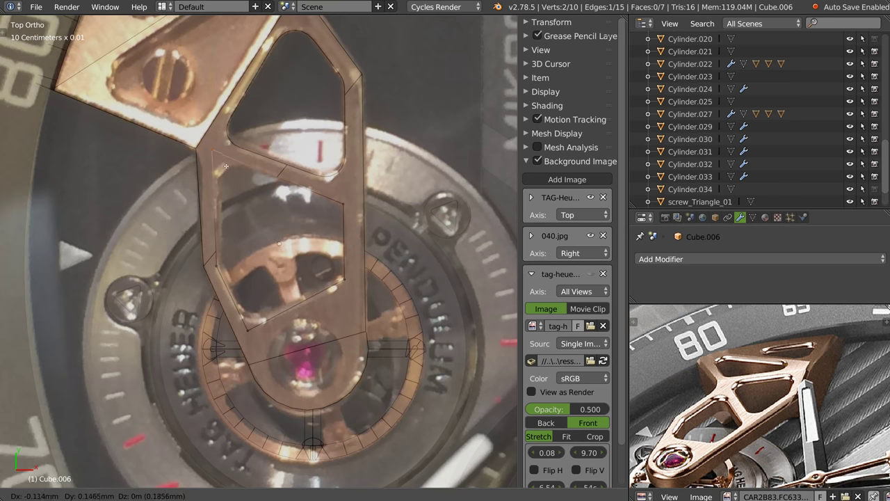
left_click(251, 185)
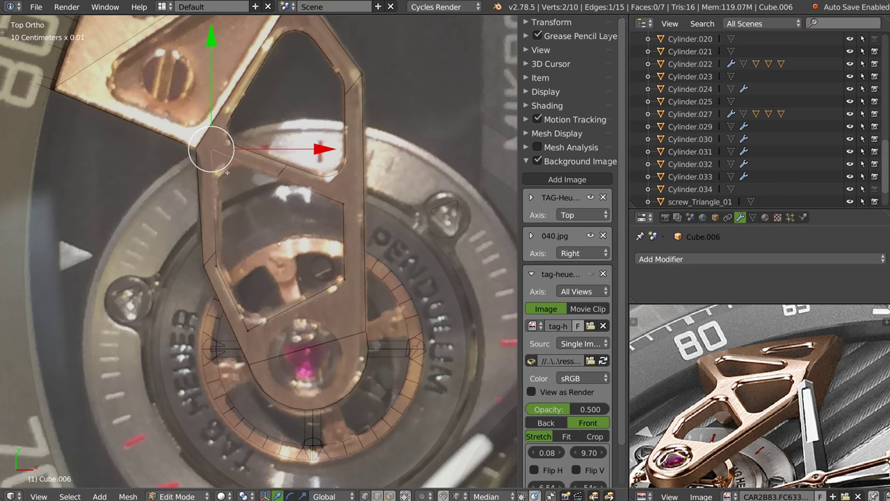
key("Tab")
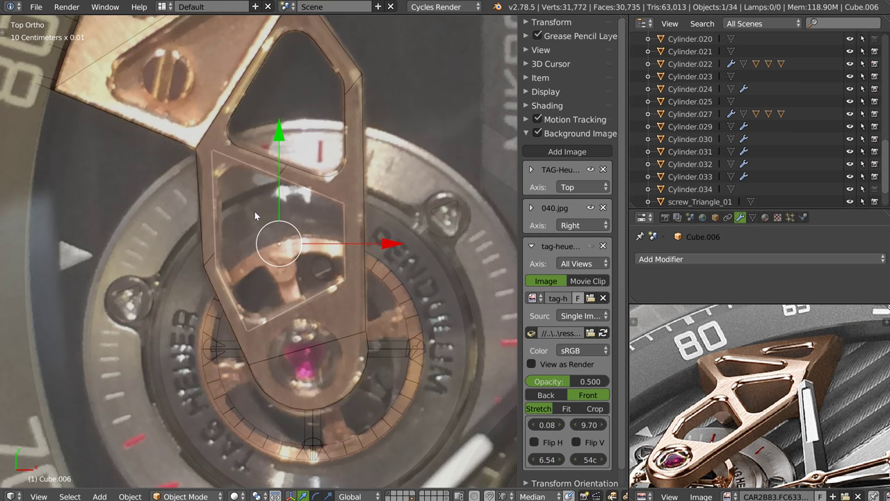
key("Tab")
middle_click_drag(235, 184, 292, 139)
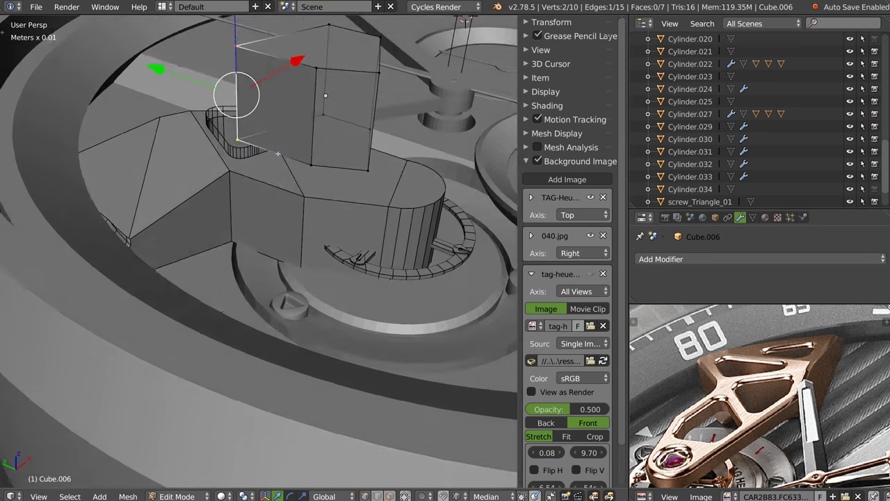
key("KP_7")
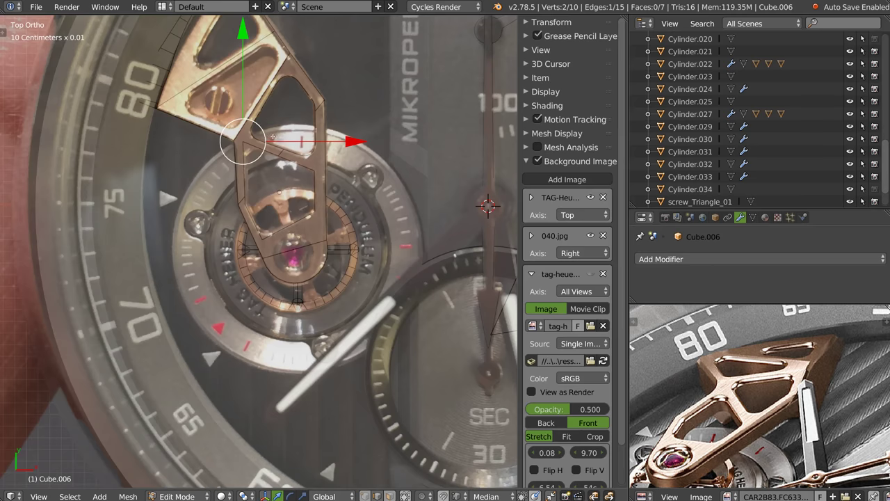
scroll(273, 137, "up", 4)
key("Tab")
Duplicate the cutter in place and move the copy to another layer, then undo
key("shift+d")
right_click(289, 258)
key("m")
left_click(468, 276)
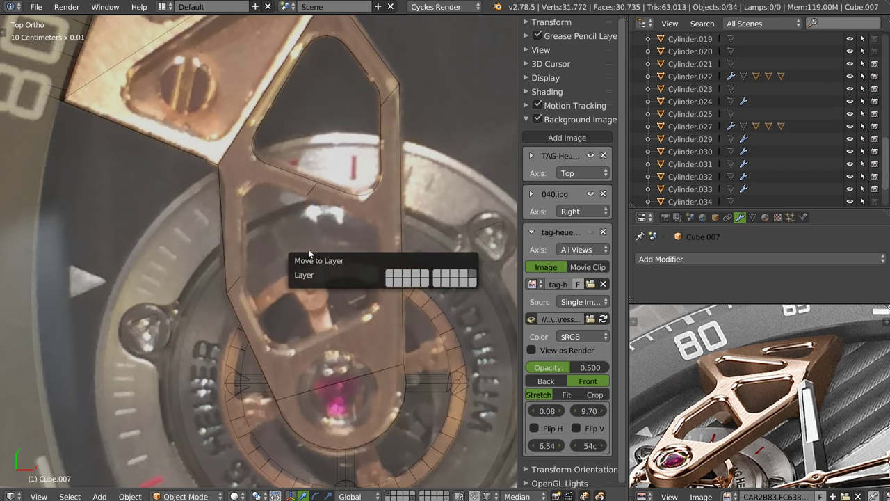
key("ctrl+z")
Duplicate the cutter again in place and send Cube.008 to another layer
key("shift+d")
right_click(308, 245)
mouse_move(277, 247)
middle_mouse_down()
mouse_move(291, 207)
mouse_move(355, 223)
middle_mouse_up()
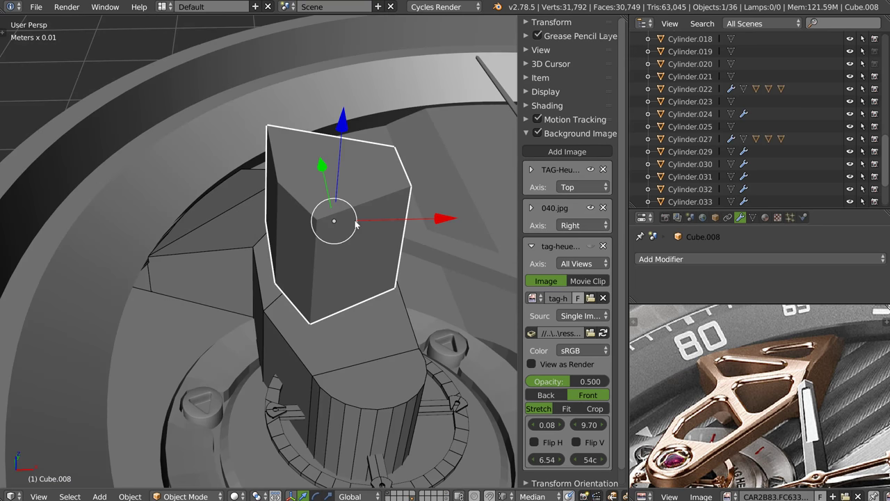
left_click_drag(341, 139, 342, 151)
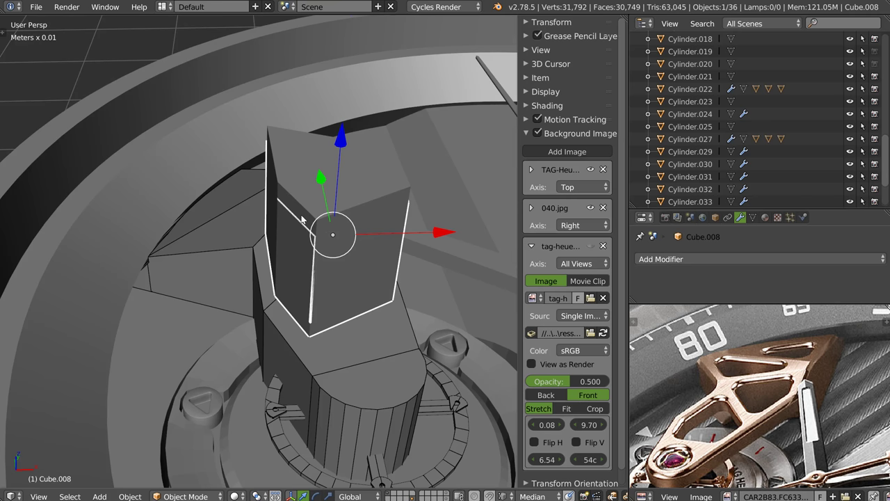
key("ctrl+z")
key("m")
left_click(486, 236)
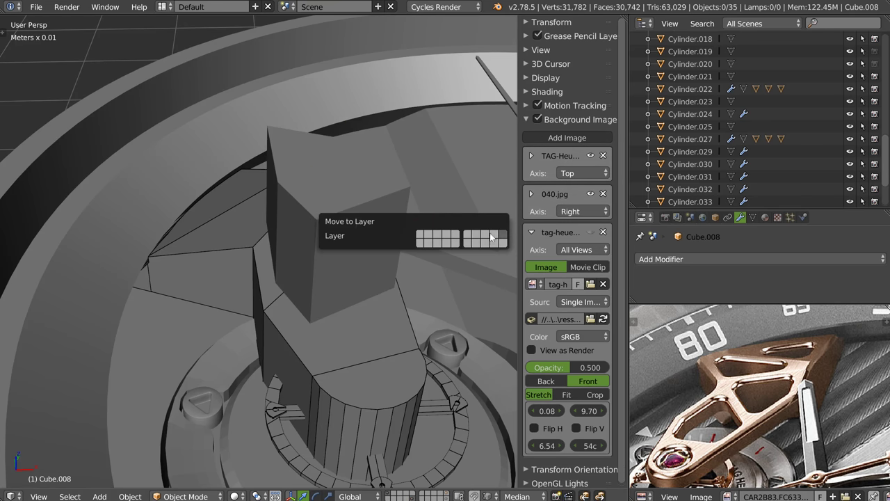
Delete the original Cube.006 and keep Cube.007 selected as the working cutter
right_click(304, 256)
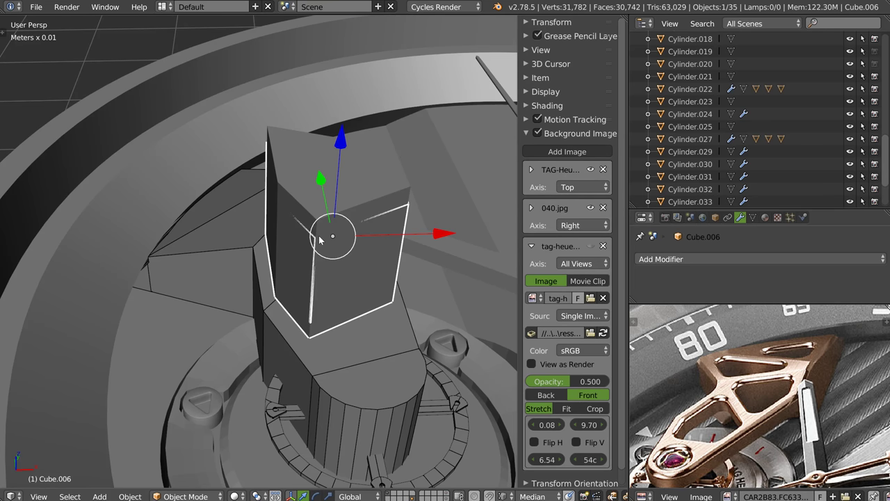
key("Delete")
right_click(326, 263)
key("KP_7")
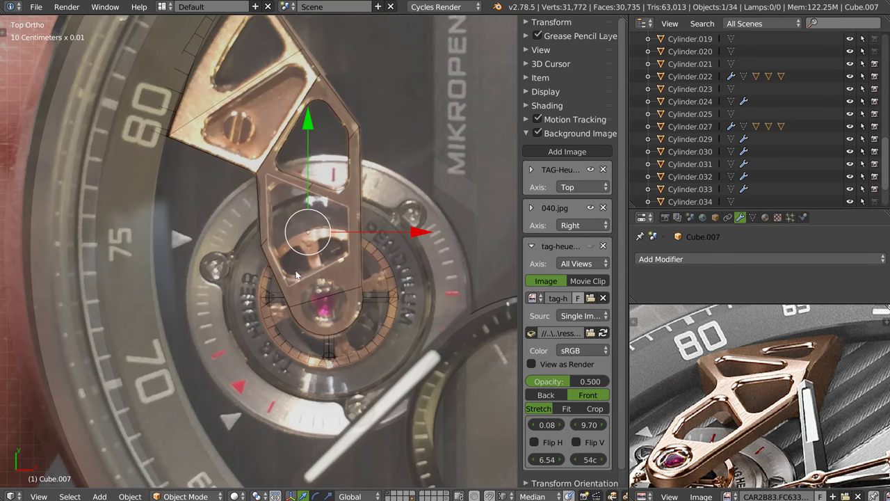
Round the selected corner edge of Cube.007 with a multi-segment bevel
key("Tab")
middle_click_drag(296, 274, 306, 181)
key("KP_7")
scroll(305, 177, "up", 2)
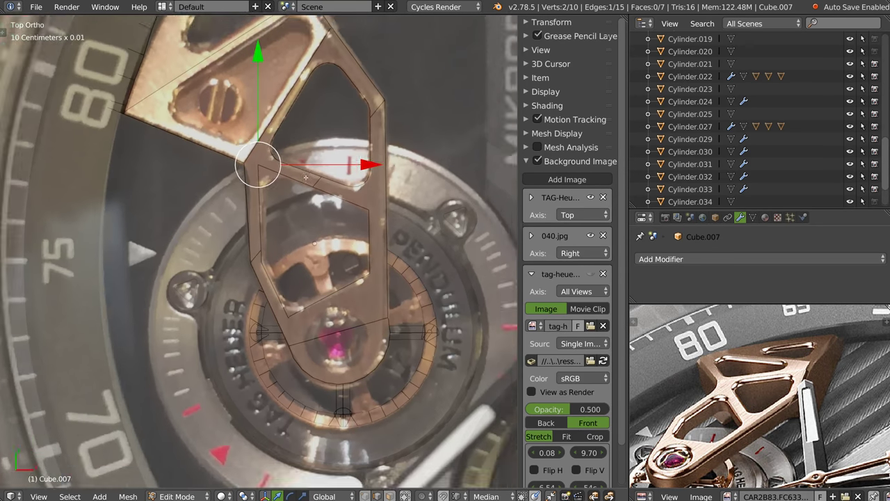
scroll(306, 177, "up", 1)
key("ctrl+b")
scroll(375, 220, "up", 1)
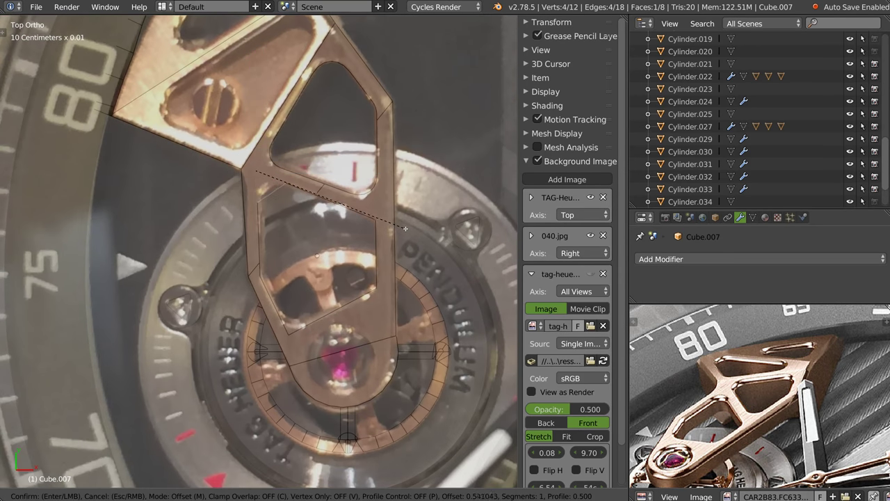
scroll(404, 229, "up", 1)
scroll(414, 232, "up", 1)
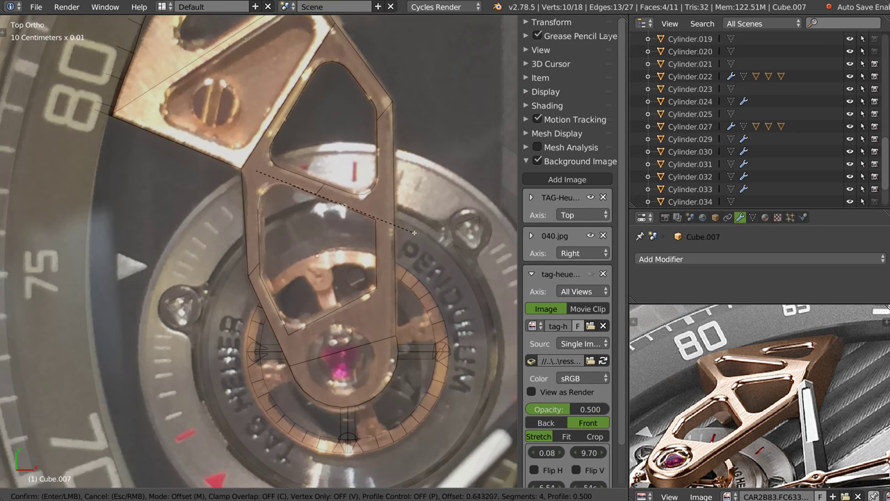
scroll(416, 235, "up", 1)
left_click(416, 235)
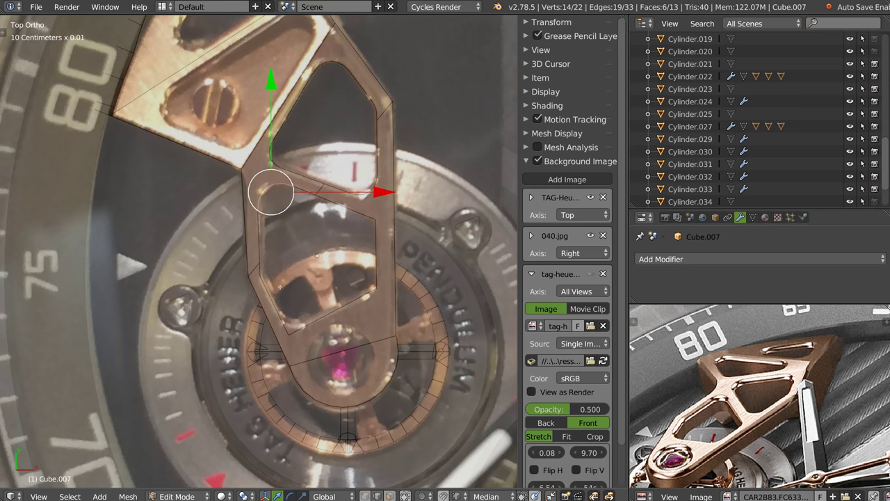
Bevel the lower corner's vertical edge with four segments to follow the curve
key("KP_5")
right_click(333, 359)
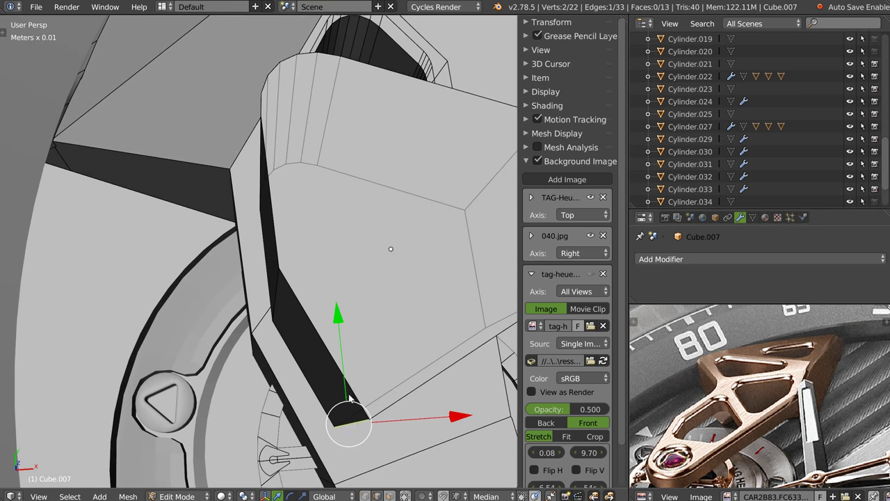
key("KP_5")
middle_click_drag(324, 310, 309, 261, "shift")
key("ctrl+b")
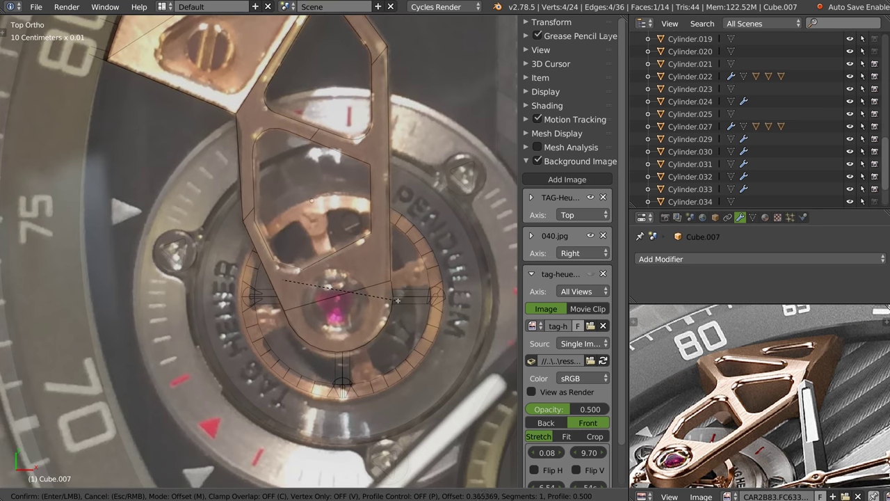
scroll(398, 301, "up", 2)
scroll(396, 302, "up", 1)
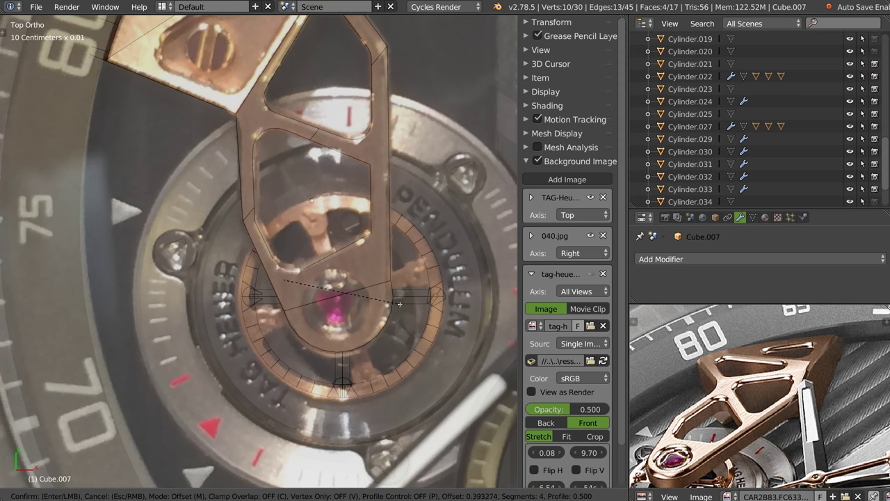
left_click(395, 304)
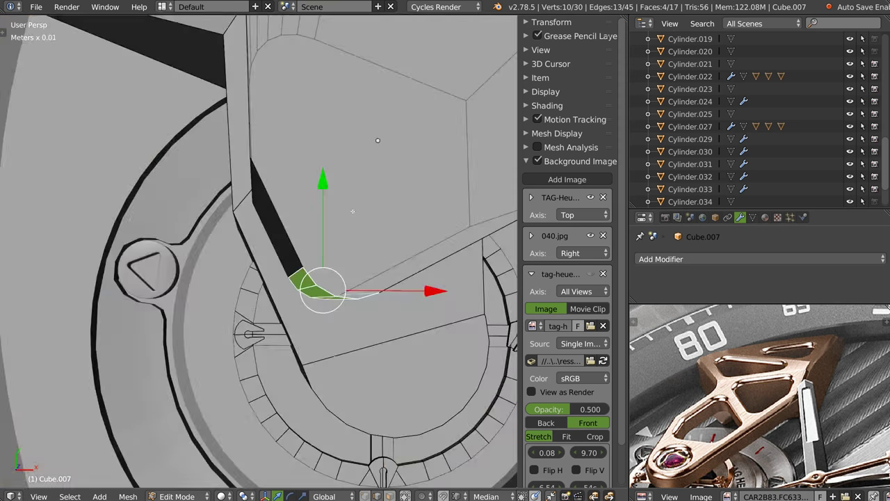
Select further vertical corner edges of the cutter for rounding
middle_click_drag(375, 178, 438, 146)
left_click(444, 138)
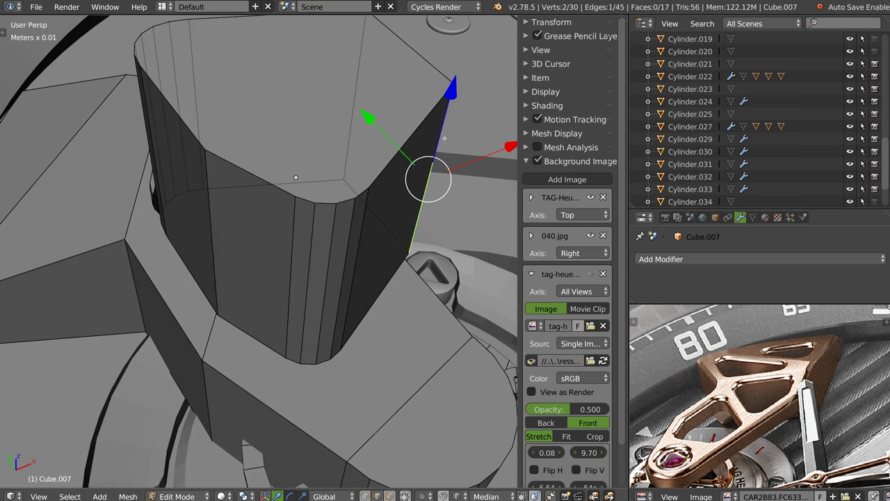
middle_click_drag(376, 153, 327, 167)
right_click(356, 139, "shift")
key("q")
left_click(243, 145)
right_click(352, 240, "shift")
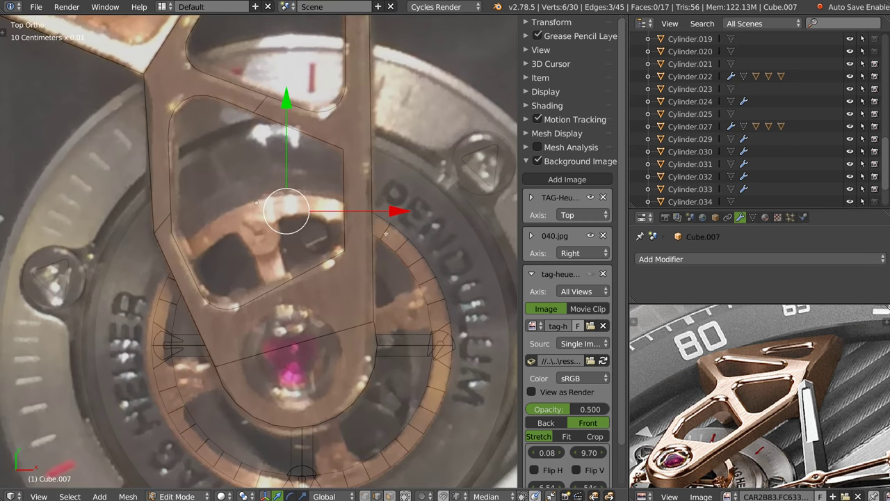
Bevel the cutter's corner edges and select the curved top-corner vertex strip
key("ctrl+b")
scroll(408, 243, "up", 1)
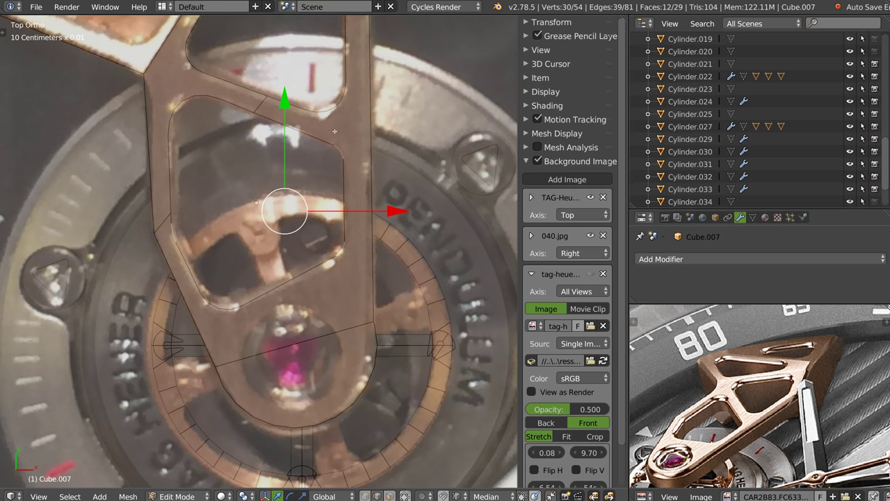
right_click(169, 137)
key("ctrl+Tab")
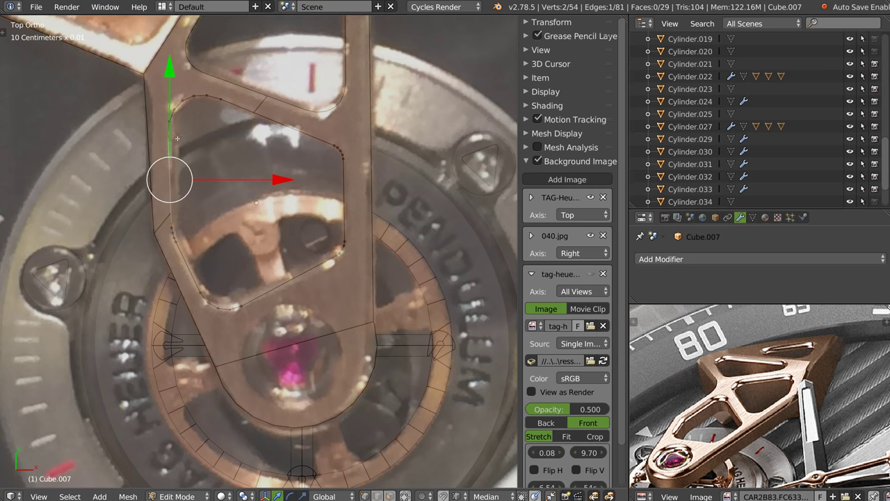
right_click(224, 101)
right_click(237, 80, "ctrl+alt")
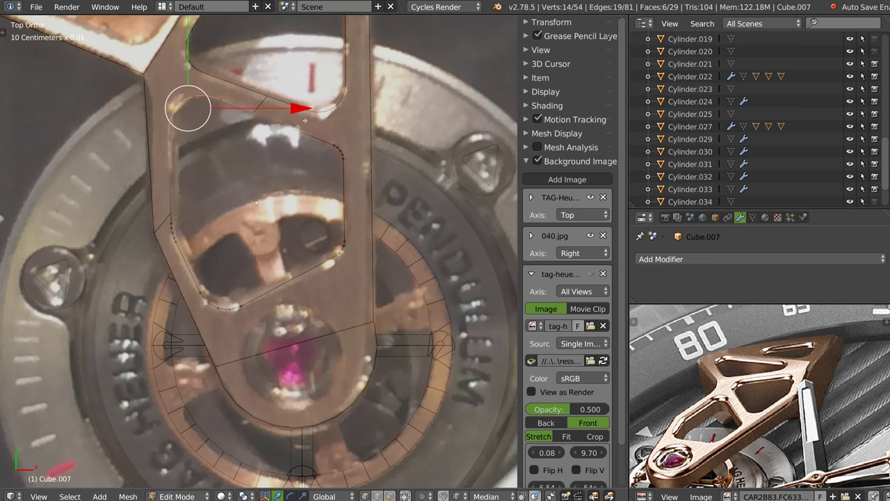
Scale the top-corner outline vertices within the flat plane and nudge them up-left to match the opening
key("s")
key("shift+z")
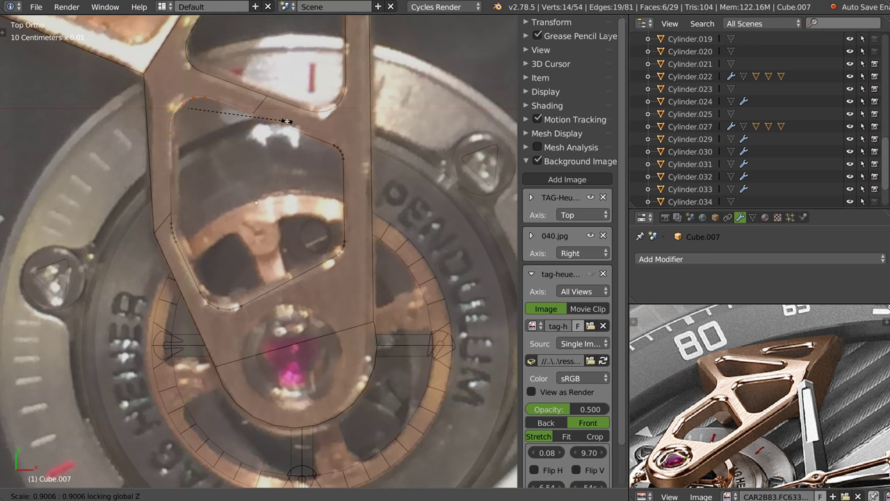
left_click(288, 122)
key("g")
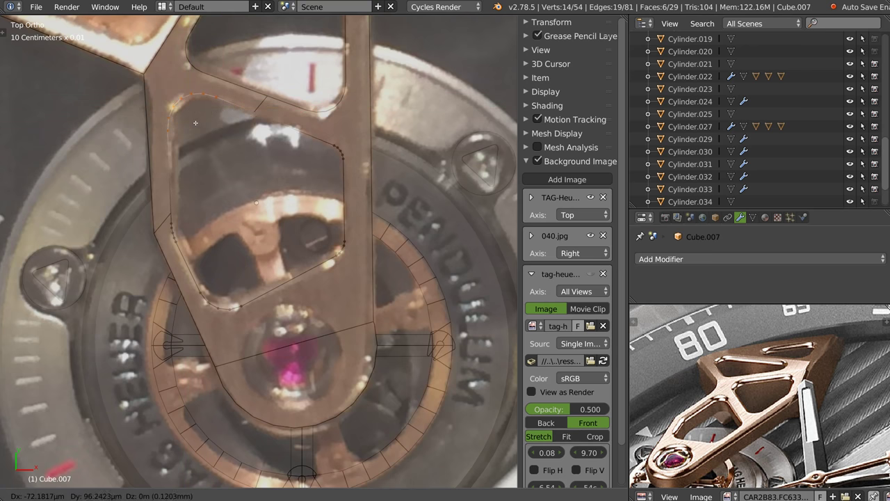
key("Return")
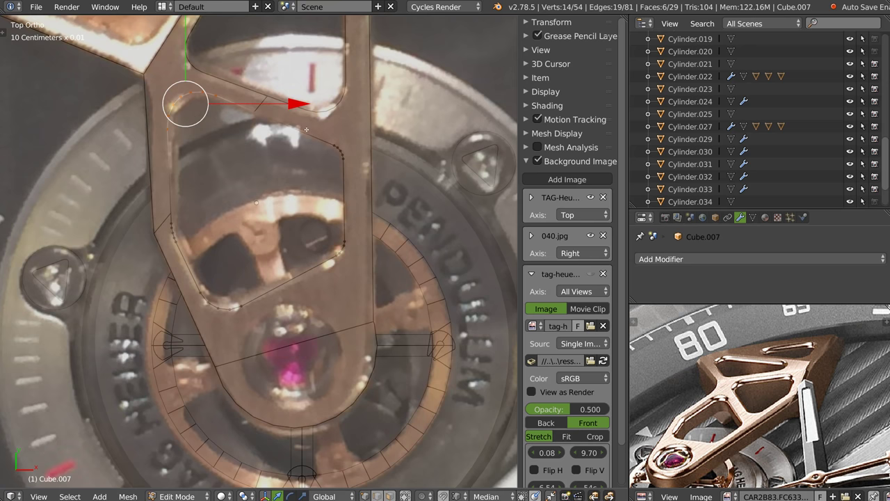
key("s")
key("shift+z")
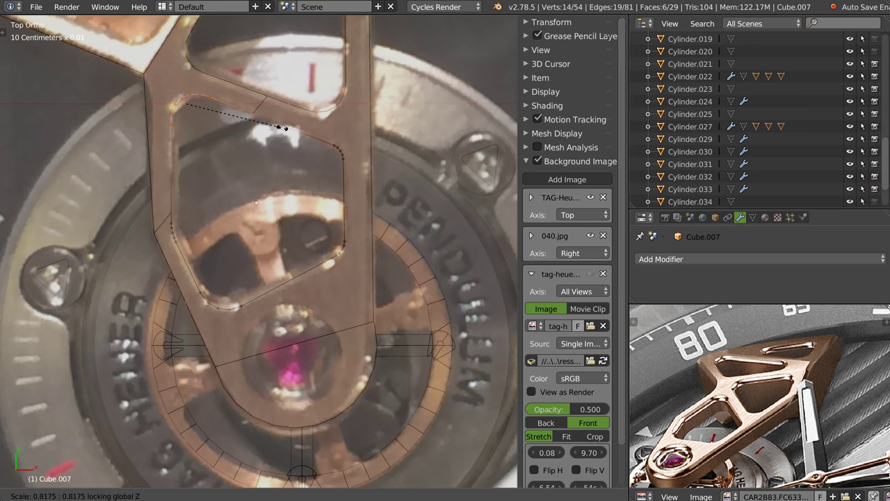
left_click(282, 128)
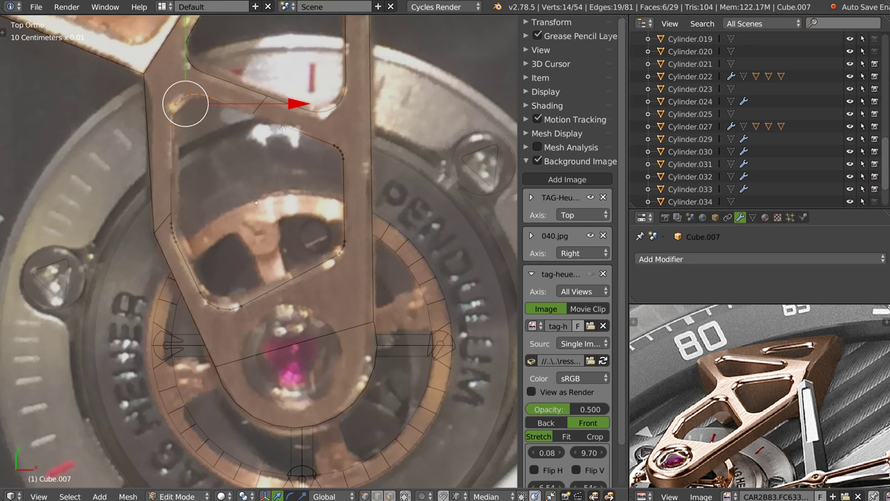
Resize the outline's left-side vertices within the flat plane to fit the photo's opening
right_click(175, 223)
right_click(199, 248, "shift")
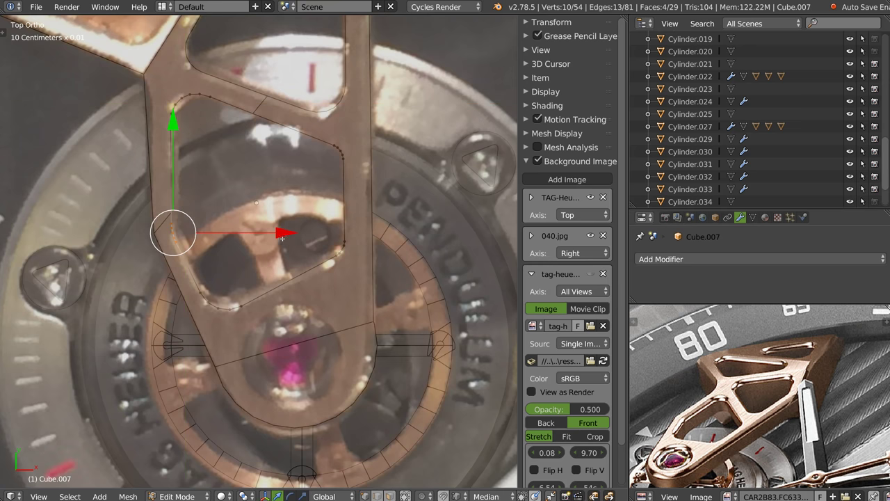
key("s")
key("shift+z")
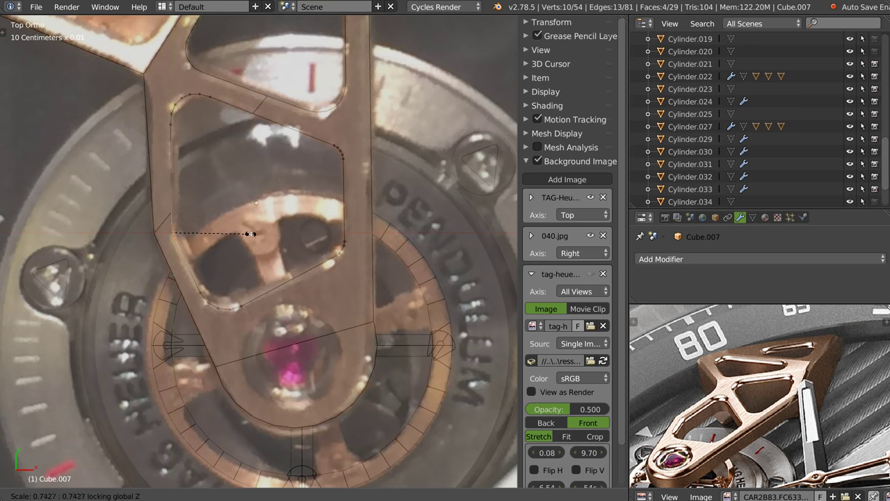
left_click(250, 234)
Return to Object Mode and reselect cutter Cube.007 in a perspective view
key("Tab")
left_click(209, 197)
mouse_move(218, 268)
middle_mouse_down()
mouse_move(291, 146)
mouse_move(273, 179)
mouse_move(270, 133)
middle_mouse_up()
left_click(270, 132)
left_click(286, 140)
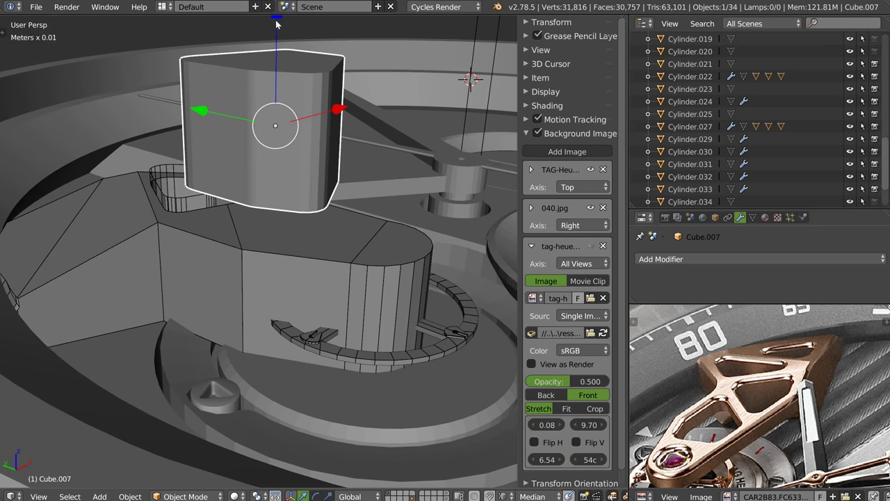
Stretch the cutter taller along Z and subtract it from bridge Cylinder.033 with a Boolean Difference
key("s")
key("z")
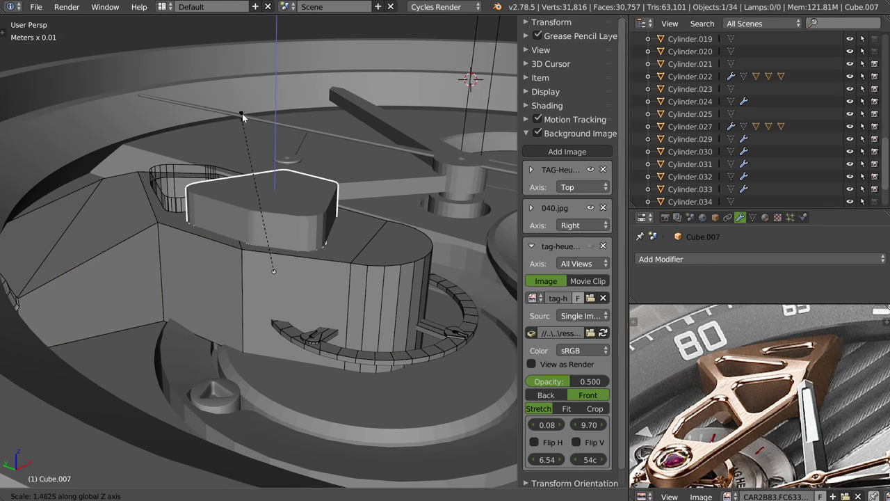
left_click(243, 113)
left_click(318, 279, "shift")
key("shift+space")
left_click(438, 244)
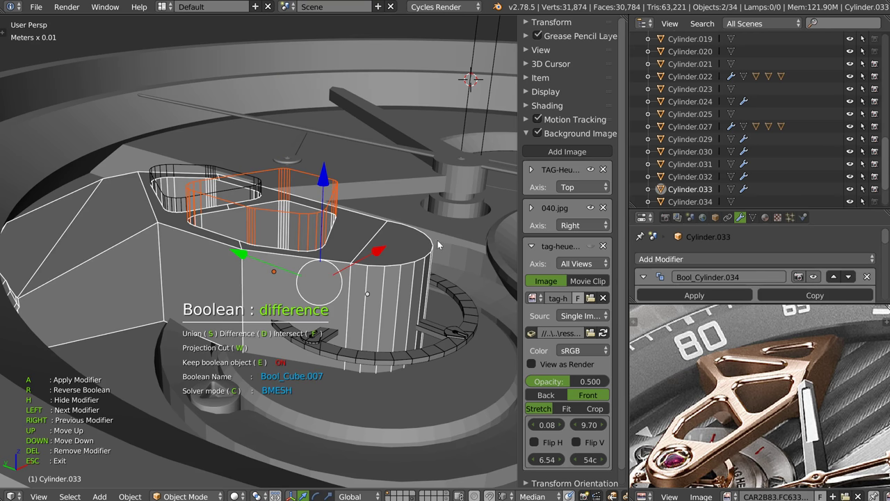
left_click(352, 237)
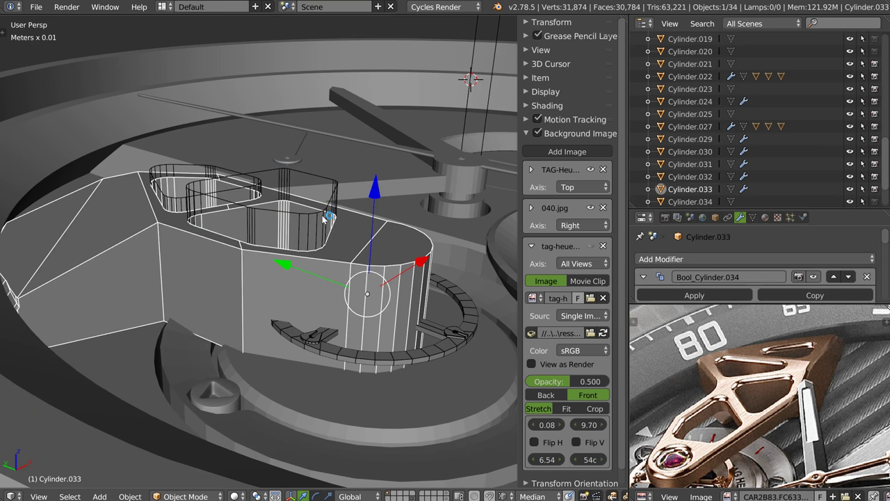
Isolate Cube.007 and the bridge in local top orthographic view with the reference photo hidden
left_click(332, 217, "shift")
key("KP_Divide")
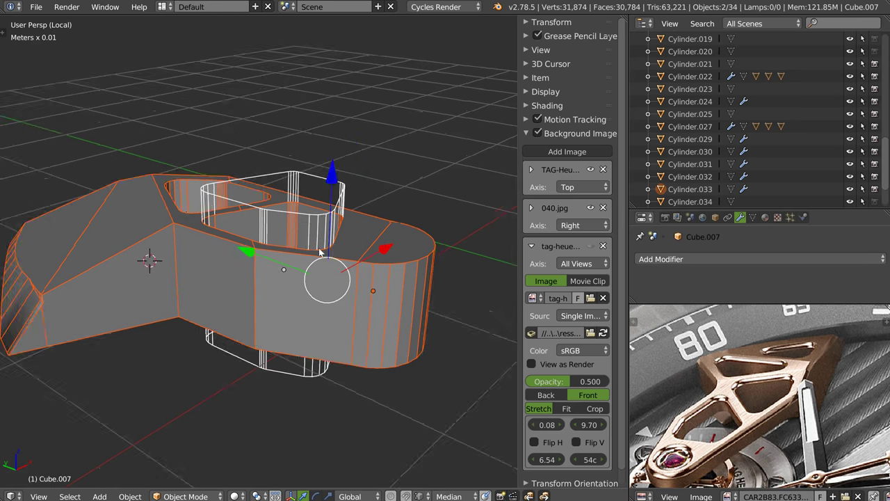
middle_click_drag(206, 169, 312, 212)
key("KP_5")
key("KP_7")
scroll(311, 212, "up", 2)
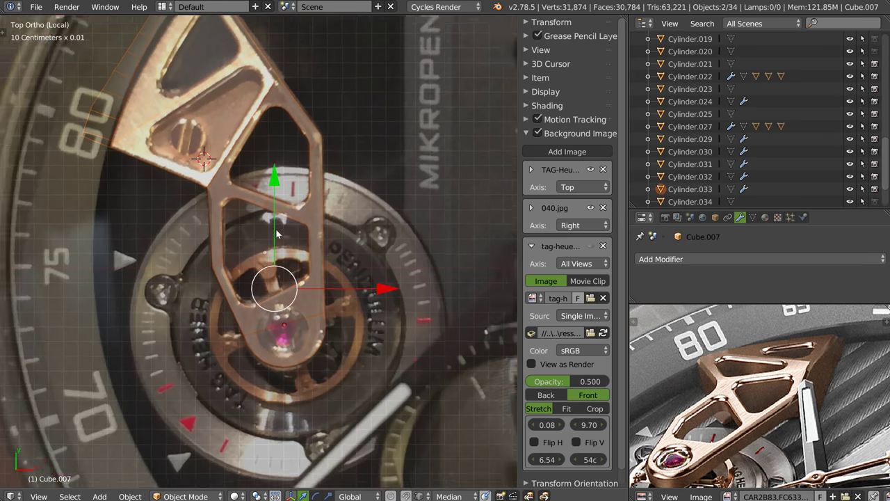
left_click(537, 132)
scroll(303, 212, "up", 3)
scroll(288, 192, "up", 1)
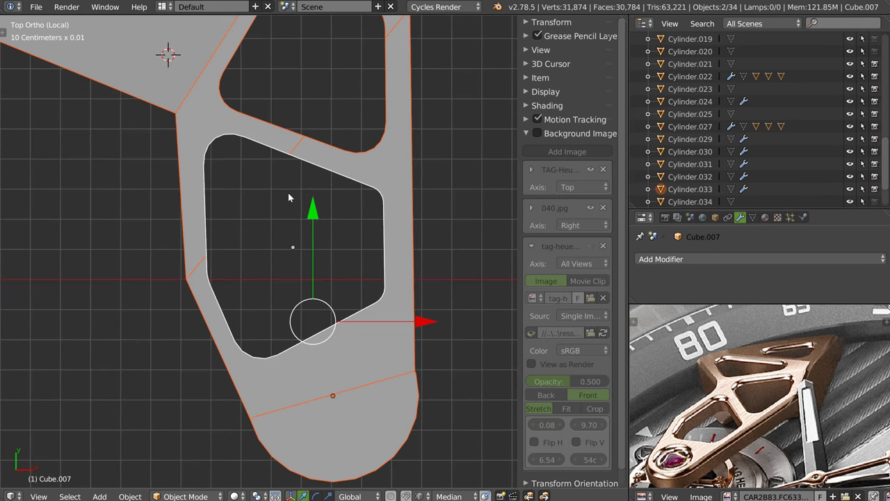
Select the cutter Cube.007 around the opening and enter Edit Mode
left_click(212, 283)
right_click(209, 249)
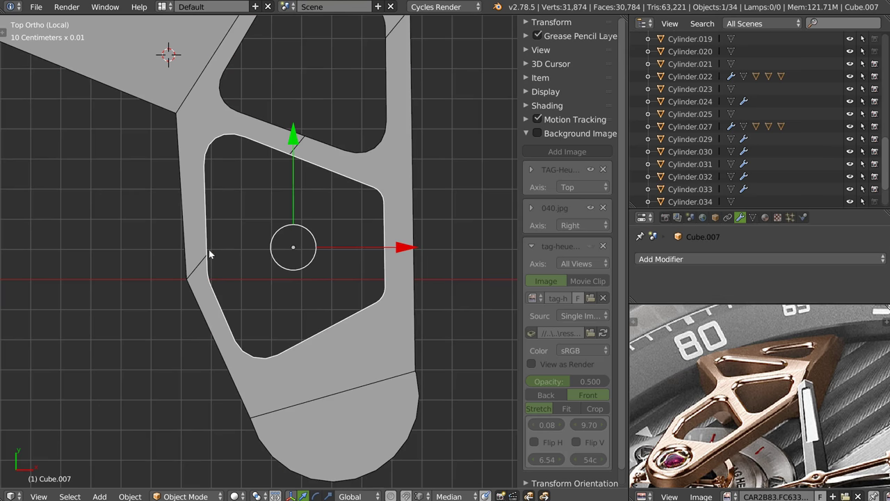
key("Tab")
Move the cutter's upper-left corner arc up-left and resize it within the flat plane
key("c")
left_click_drag(244, 135, 219, 144)
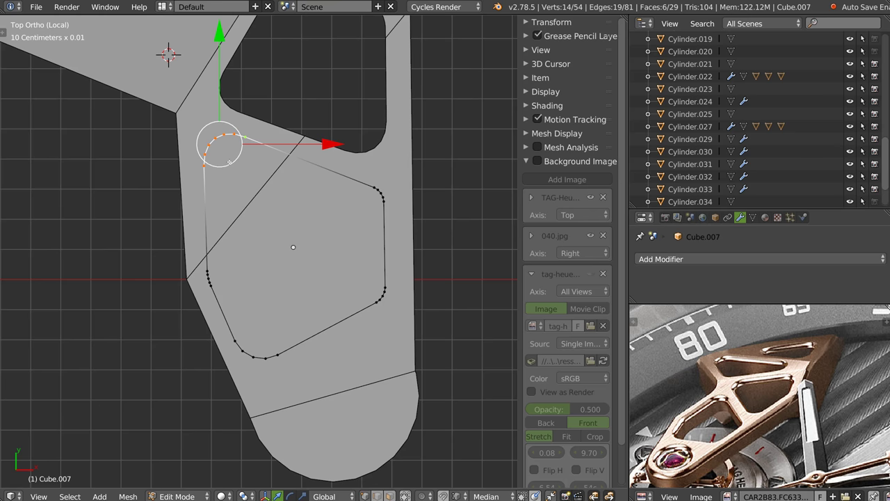
key("Escape")
key("g")
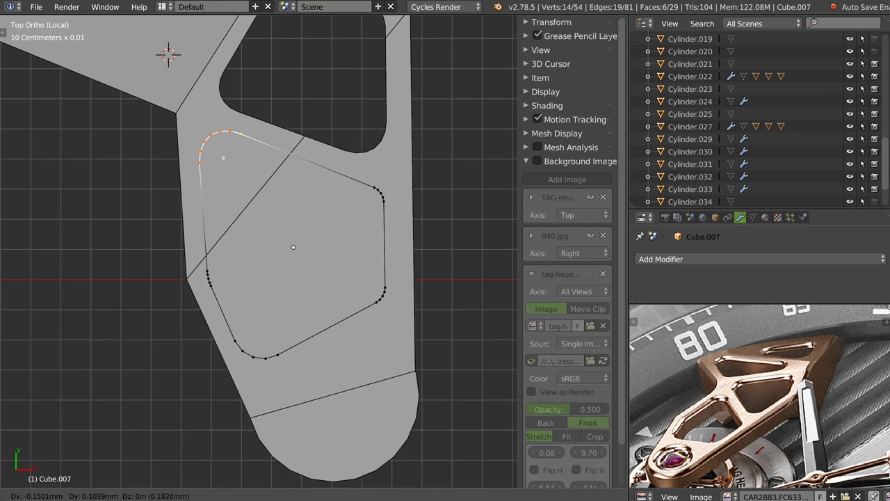
left_click(223, 158)
key("s")
key("shift+z")
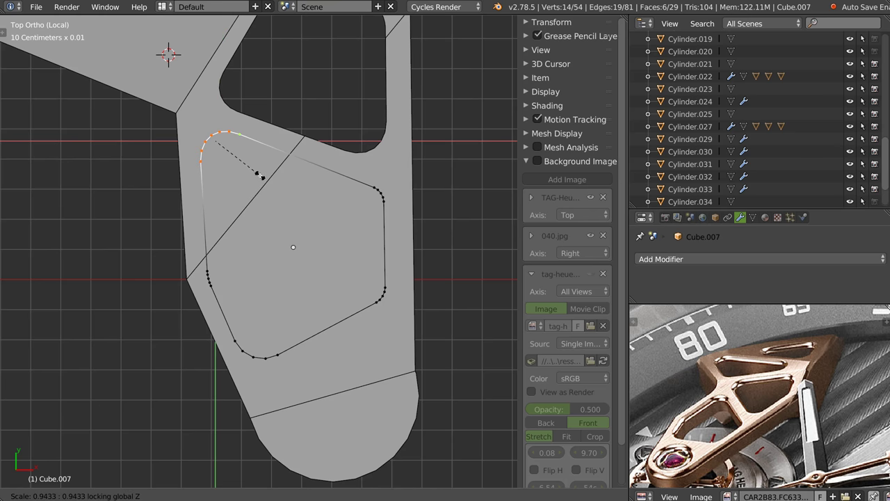
left_click(261, 175)
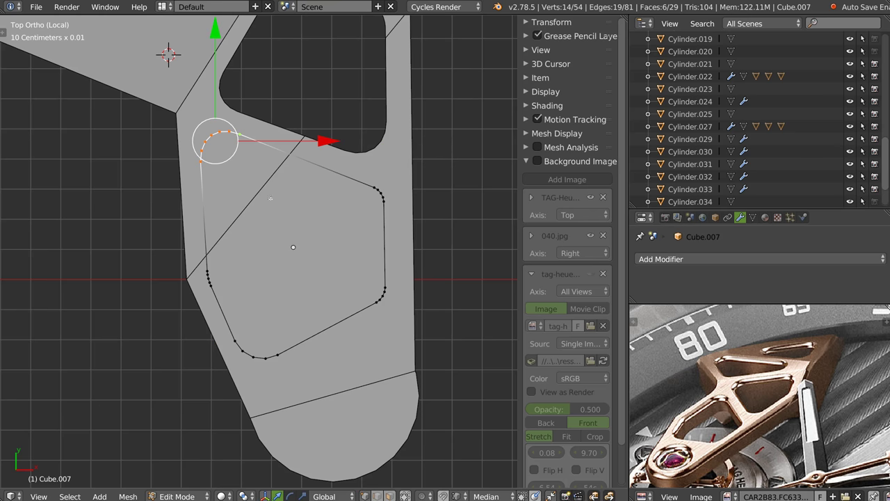
Line up the left-side vertex cluster vertically by scaling it along X
right_click(207, 278)
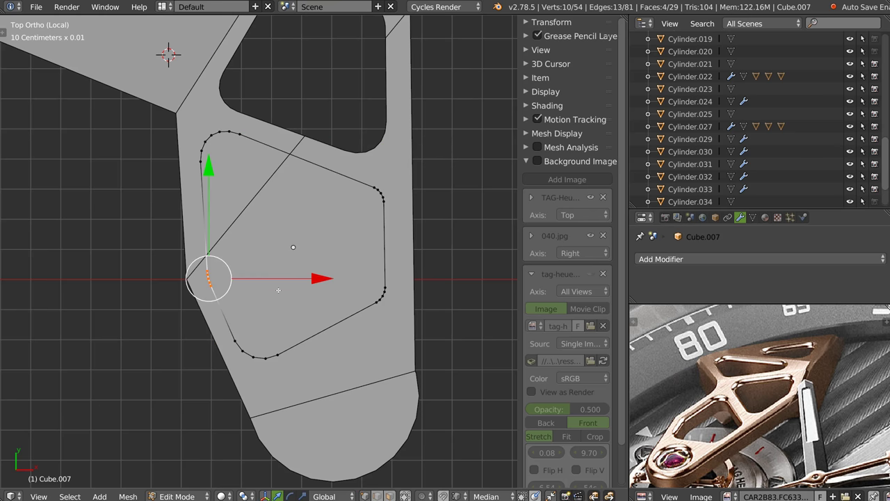
key("s")
key("x")
left_click(261, 277)
Attempt an X-axis resize of the upper-right corner arc, then cancel it
right_click(382, 197)
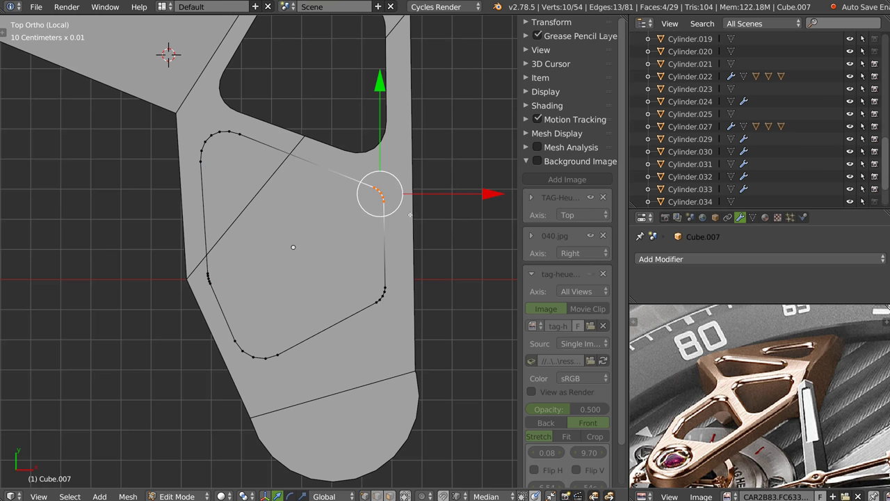
key("s")
key("x")
right_click(406, 208)
key("s")
right_click(388, 89)
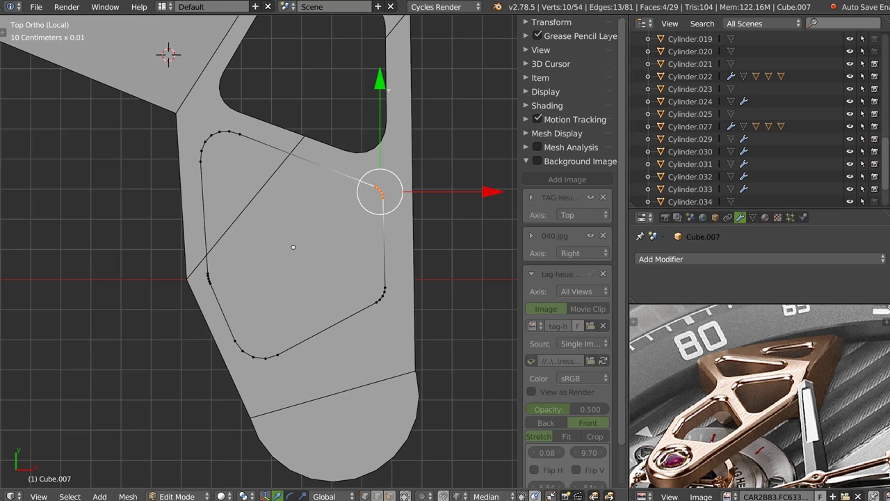
Return to Object Mode and inspect the cut opening in perspective, then top view
scroll(338, 179, "down", 3)
key("Tab")
mouse_move(338, 179)
middle_mouse_down()
mouse_move(325, 190)
mouse_move(326, 209)
middle_mouse_up()
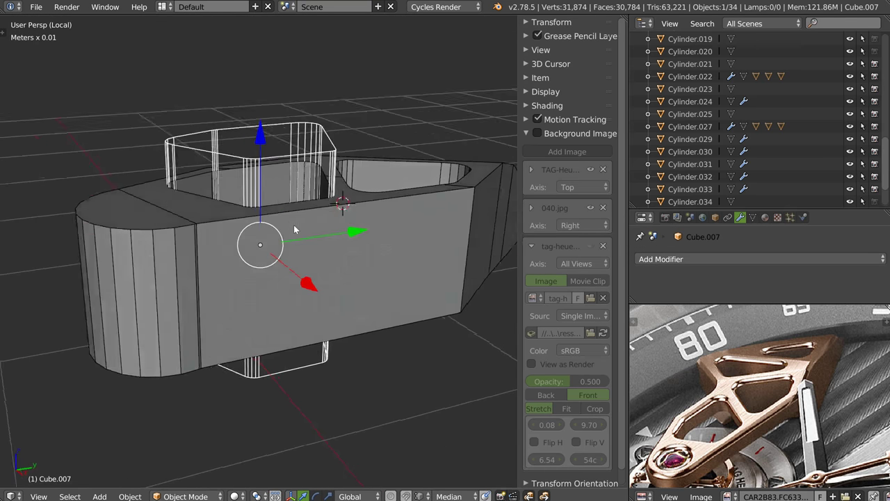
key("KP_7")
scroll(354, 252, "up", 2)
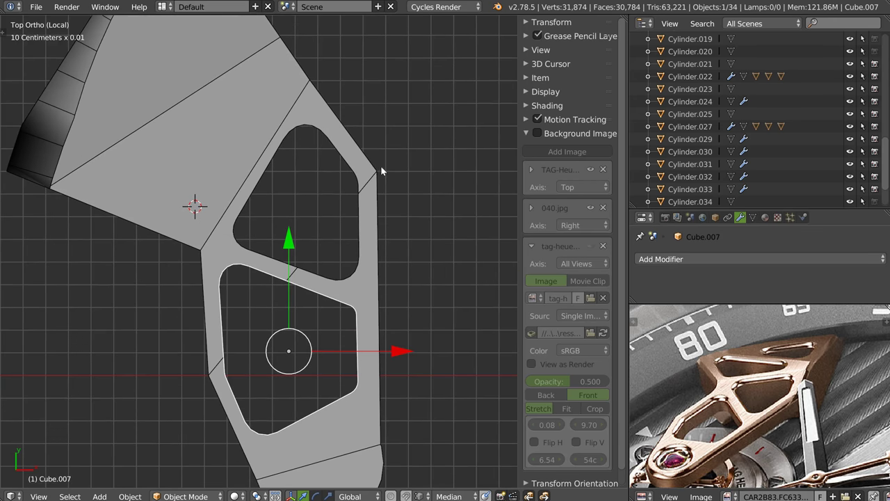
Show the reference photo again and view the whole movement from the top
left_click(537, 133)
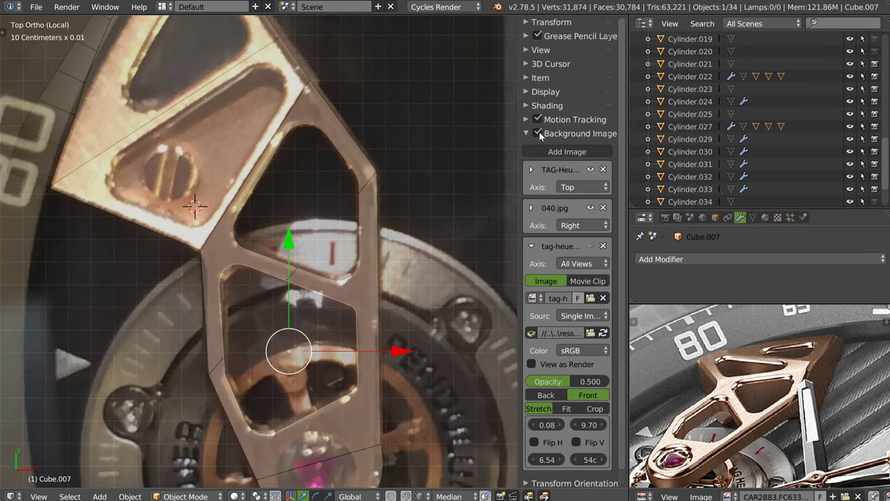
key("KP_Divide")
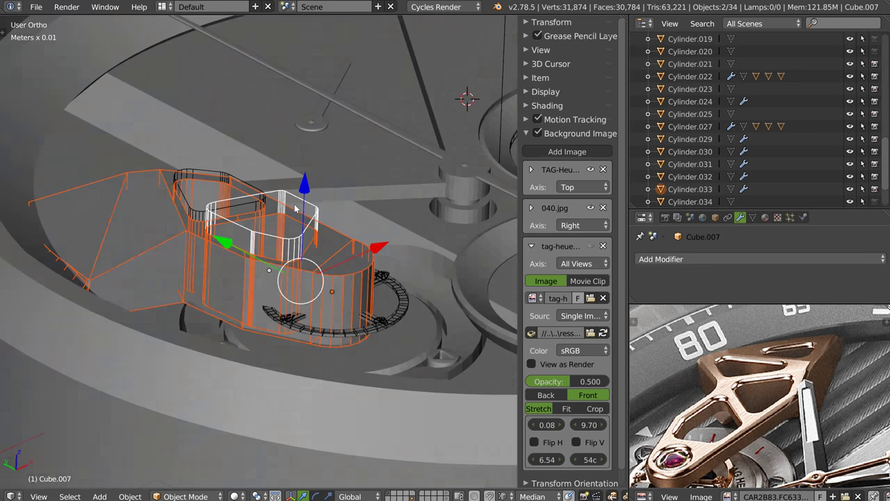
key("KP_7")
scroll(298, 220, "down", 2)
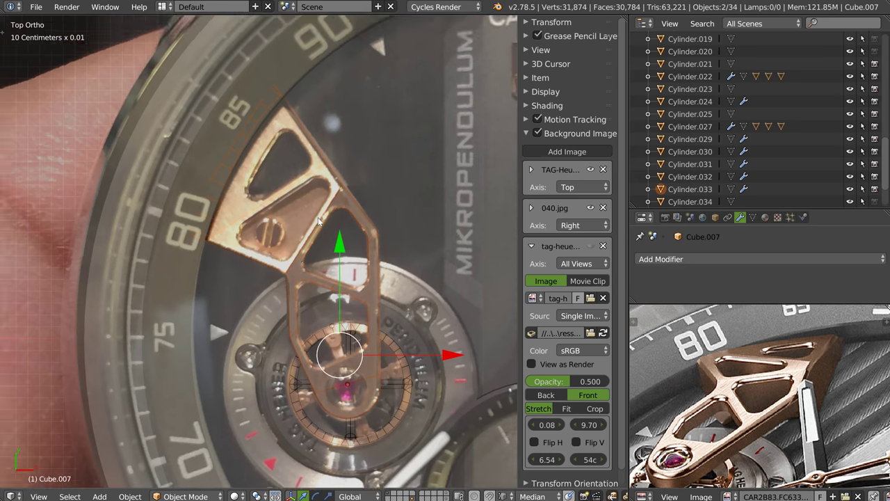
Add a new plane and place it over the bridge's upper section
right_click(299, 250)
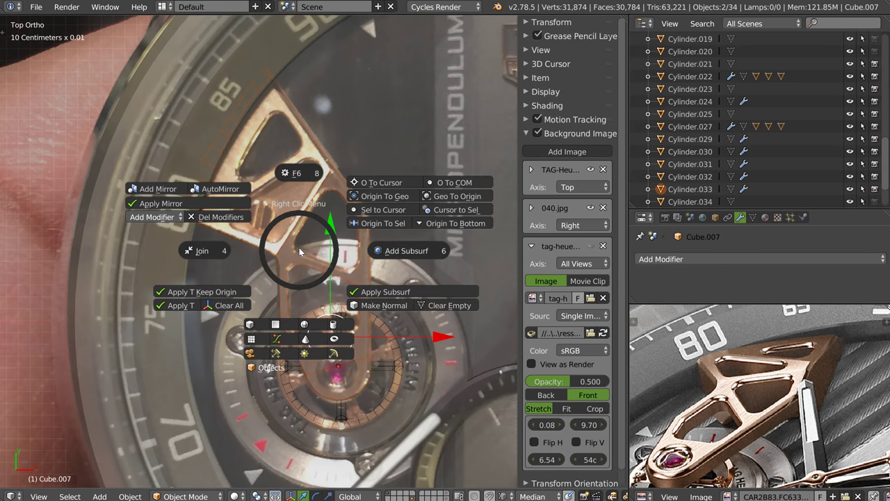
left_click(275, 325)
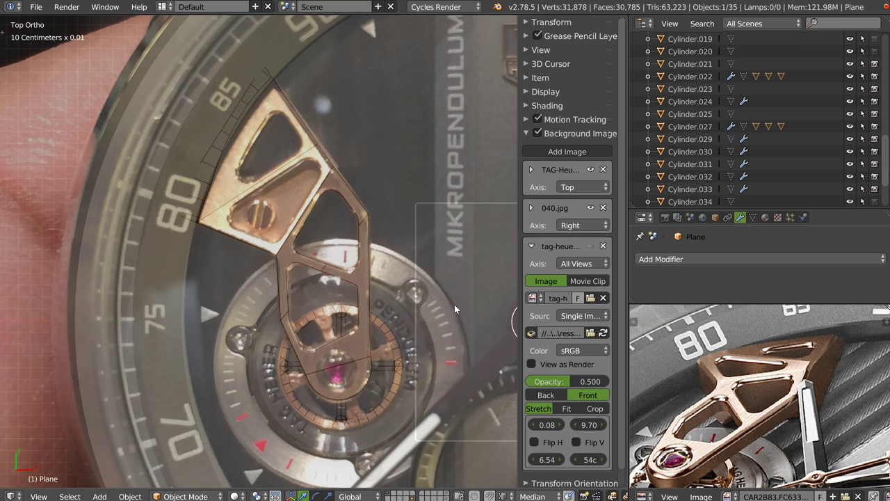
key("g")
left_click(212, 193)
scroll(230, 193, "up", 2)
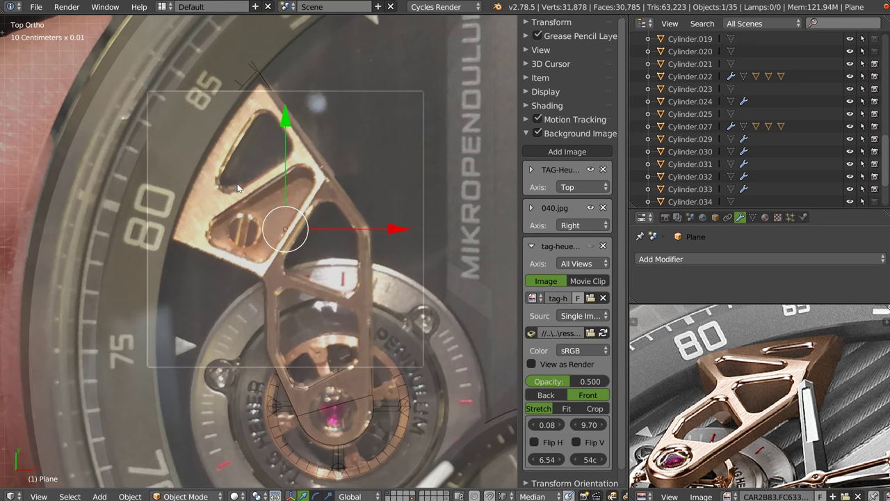
Turn the plane into a triangle by deleting its lower-right vertex and moving corners onto the bridge
key("Tab")
right_click_drag(151, 89, 173, 237)
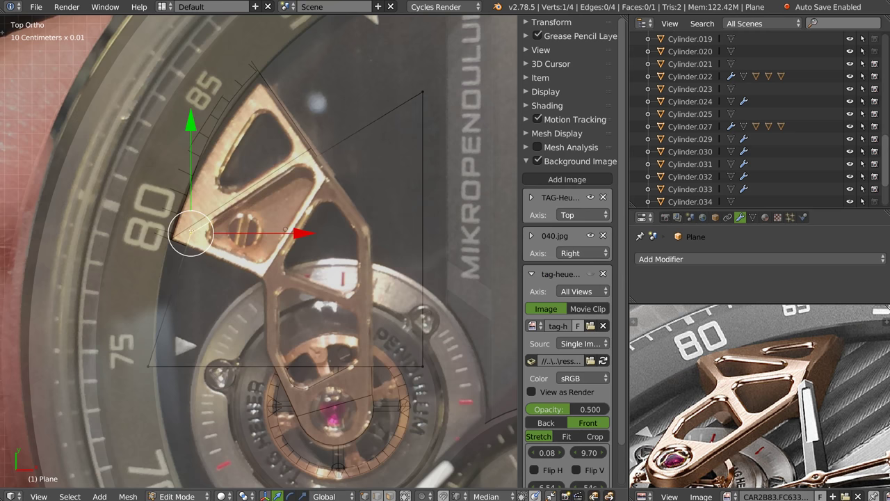
right_click_drag(148, 367, 270, 272)
left_click(270, 271)
right_click(433, 368)
key("x")
left_click(437, 310)
right_click_drag(422, 89, 352, 142)
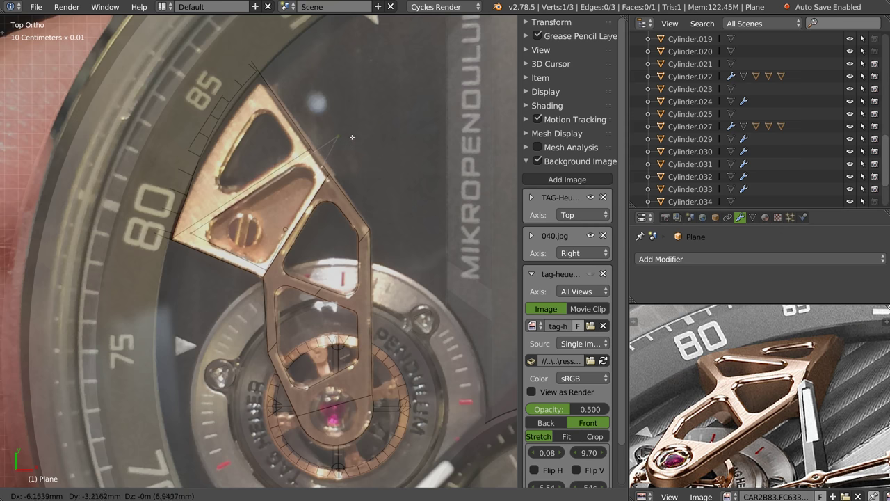
left_click(338, 139)
scroll(174, 236, "up", 2)
Move the triangle's left and bottom corners onto the opening's edge in the photo
right_click(194, 235)
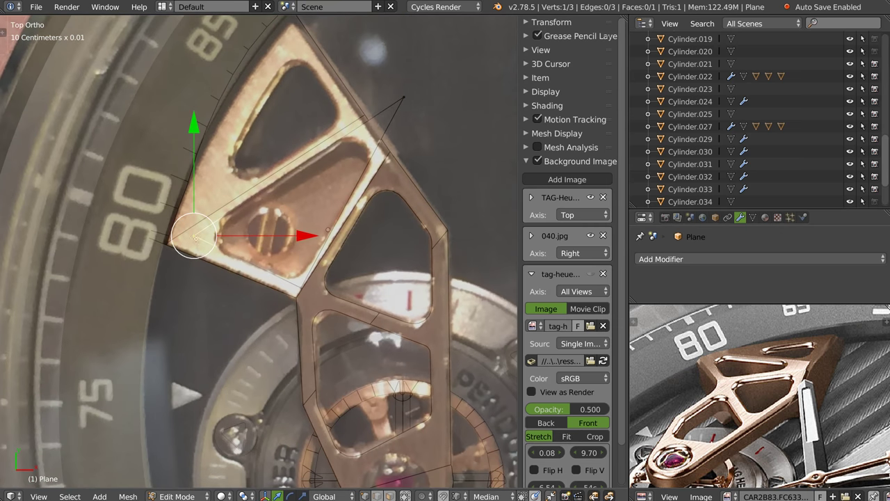
key("g")
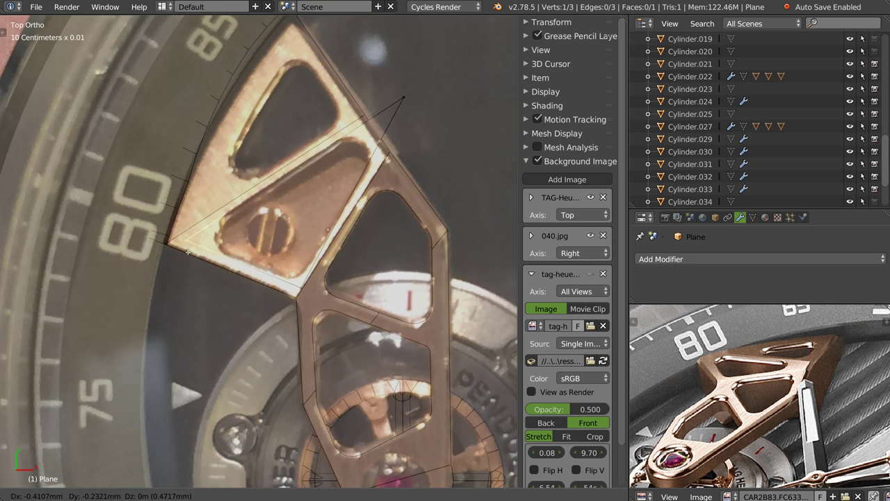
left_click(188, 252)
right_click(312, 290)
key("g")
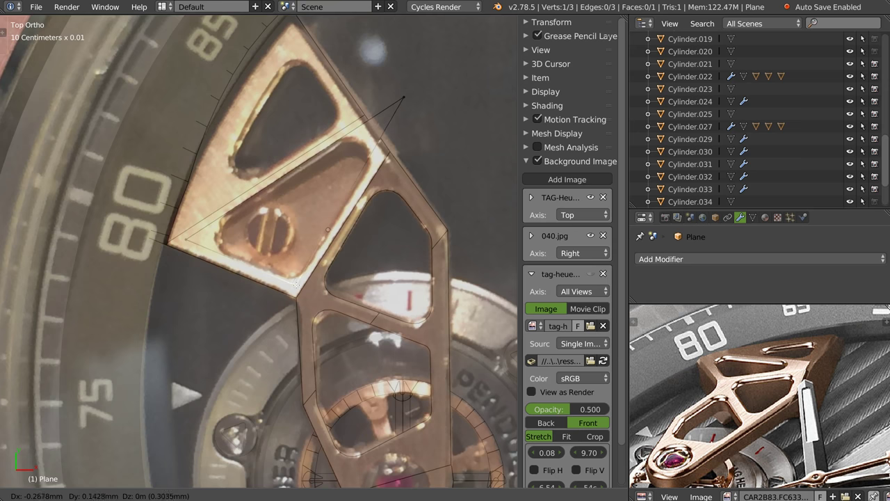
left_click(289, 284)
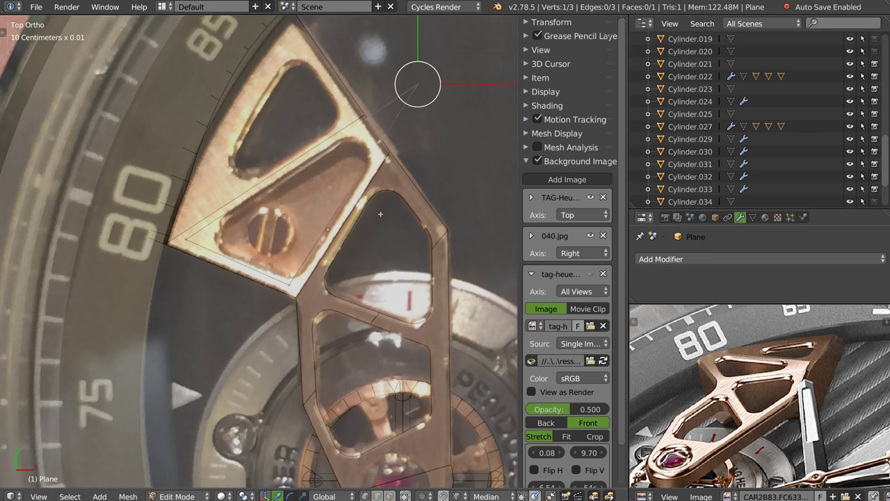
Fine-tune the triangle's vertices, including its top corner, against the opening outline
key("Tab")
right_click(290, 287)
right_click(291, 287)
key("Tab")
key("g")
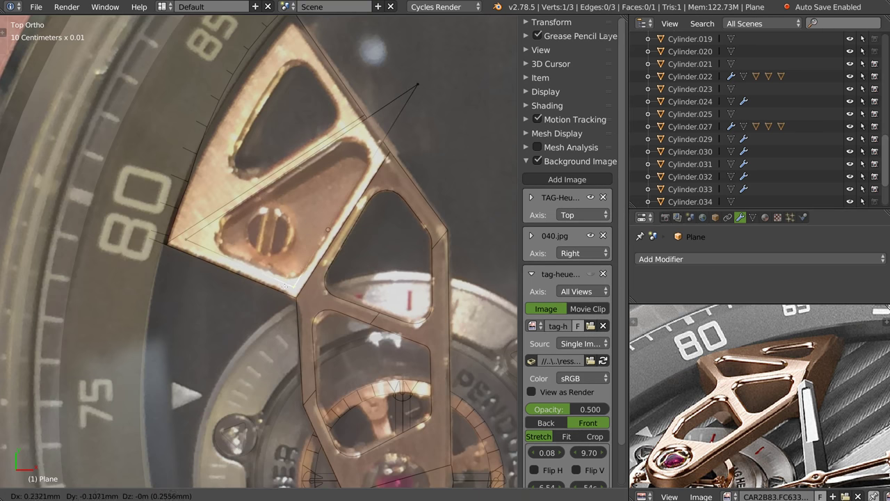
left_click(288, 285)
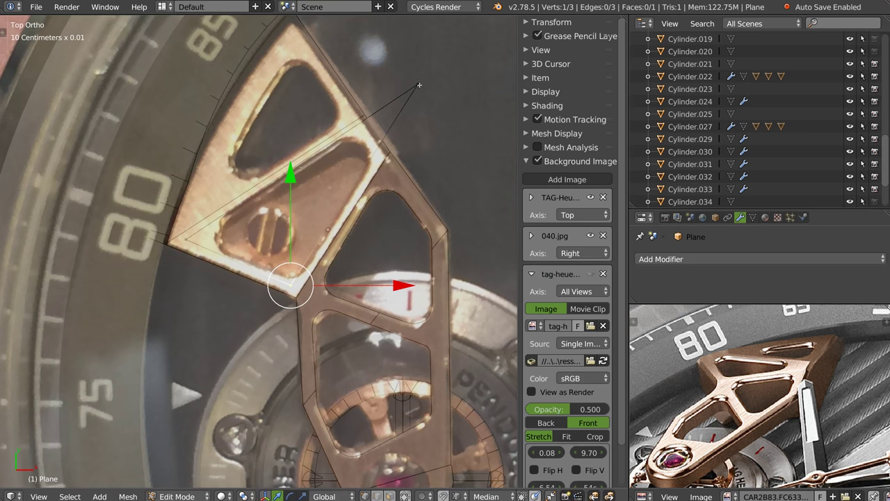
right_click(418, 85)
key("g")
left_click(417, 85)
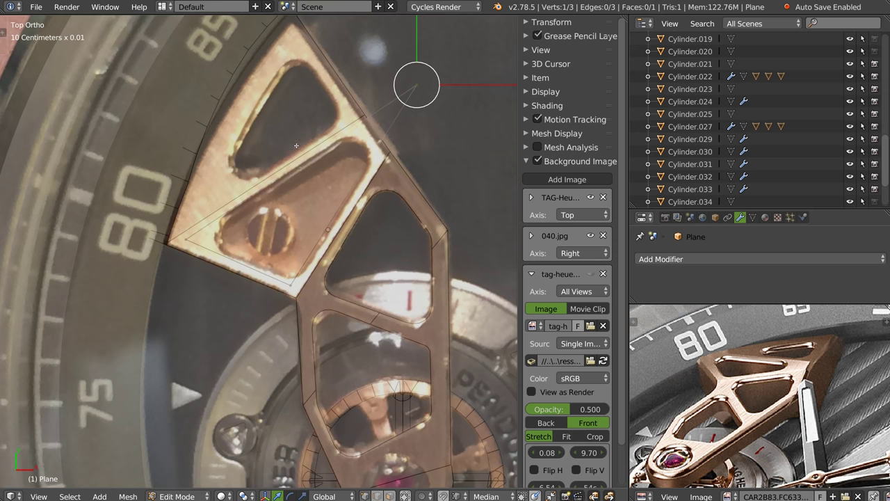
right_click(263, 190, "shift")
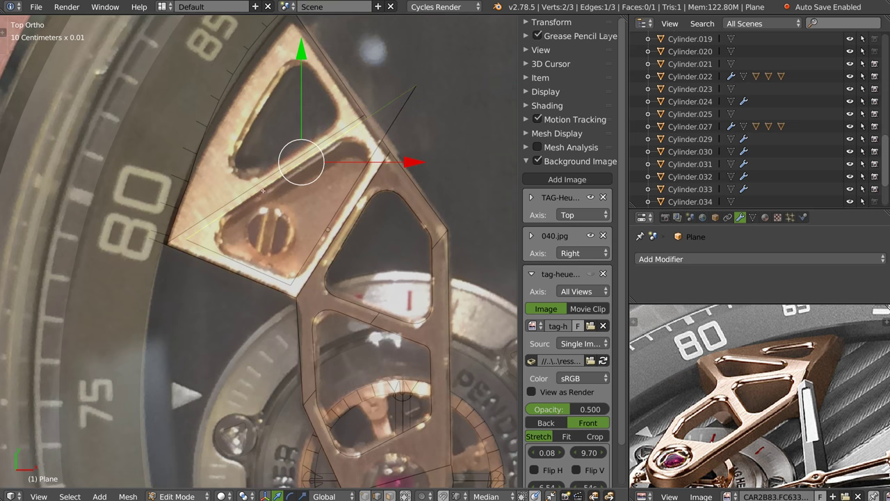
Open bridge Cylinder.033 in Edit Mode and select a pair of its vertices
key("Tab")
right_click(198, 223)
key("Tab")
right_click(195, 226, "shift")
right_click(200, 226, "shift")
mouse_move(200, 226)
middle_mouse_down()
mouse_move(236, 205)
mouse_move(201, 201)
middle_mouse_up()
Delete the selected bridge vertices, then undo the deletion
key("x")
left_click(239, 205)
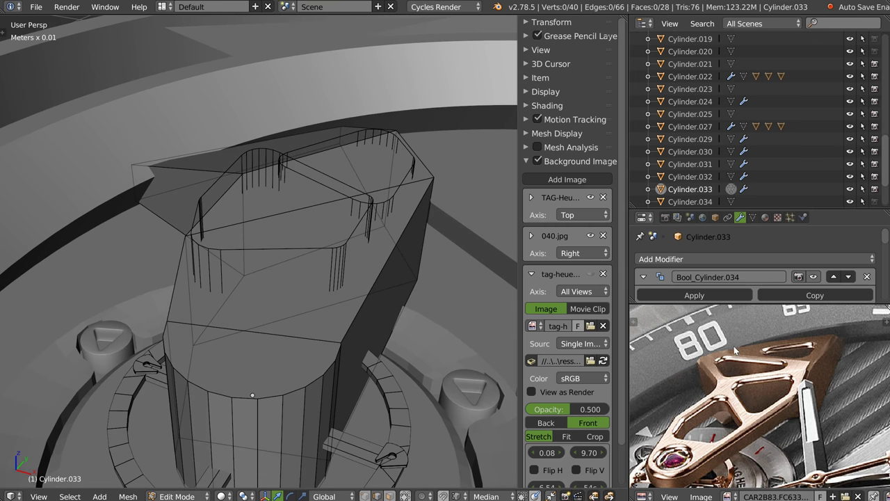
scroll(314, 199, "up", 2)
key("ctrl+z")
scroll(314, 198, "up", 3)
Return to top view and select the triangular cutter Plane for vertex editing
key("Tab")
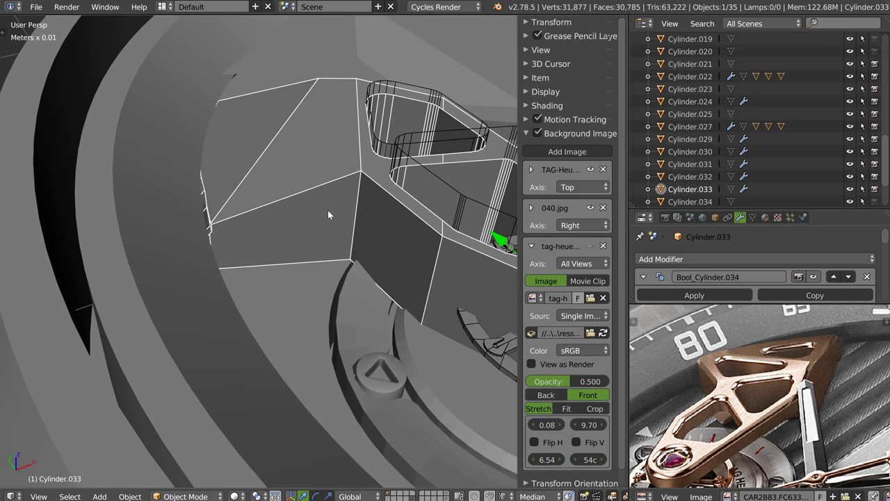
key("KP_7")
right_click(361, 141)
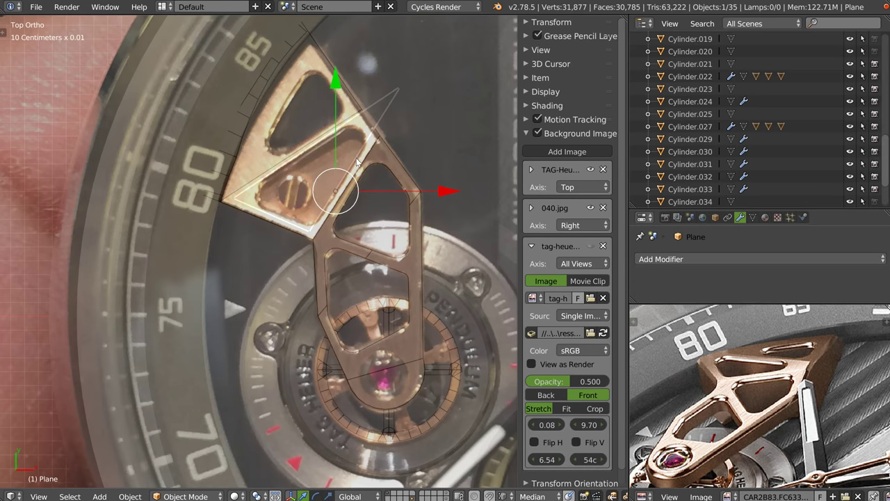
scroll(368, 142, "up", 1)
scroll(376, 141, "up", 2)
scroll(388, 143, "up", 1)
key("Tab")
Move the triangle's tip vertex down-left onto the opening's tip
right_click(429, 57)
key("g")
left_click(440, 51)
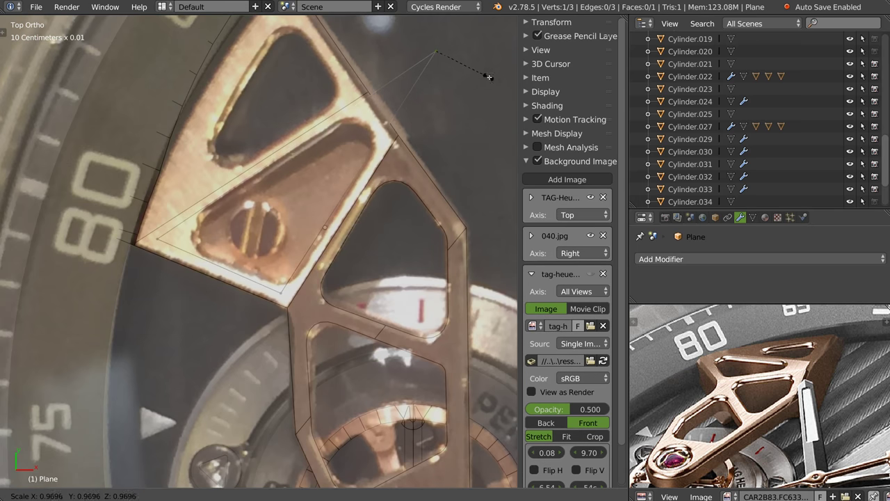
key("g")
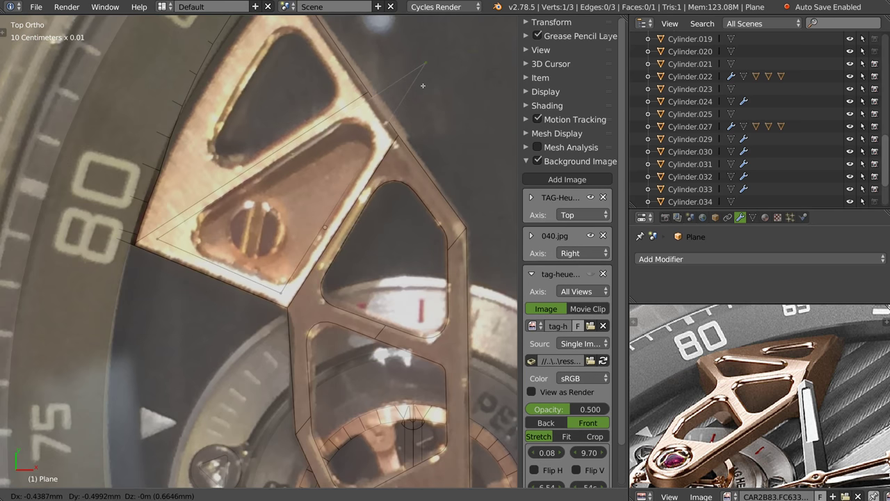
left_click(425, 83)
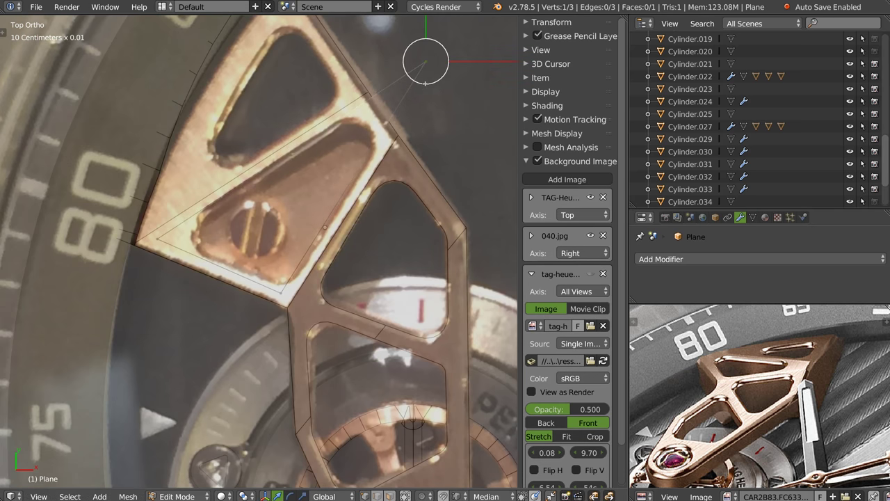
Place the triangle's lower corner at the opening's inner point
right_click(281, 295)
key("g")
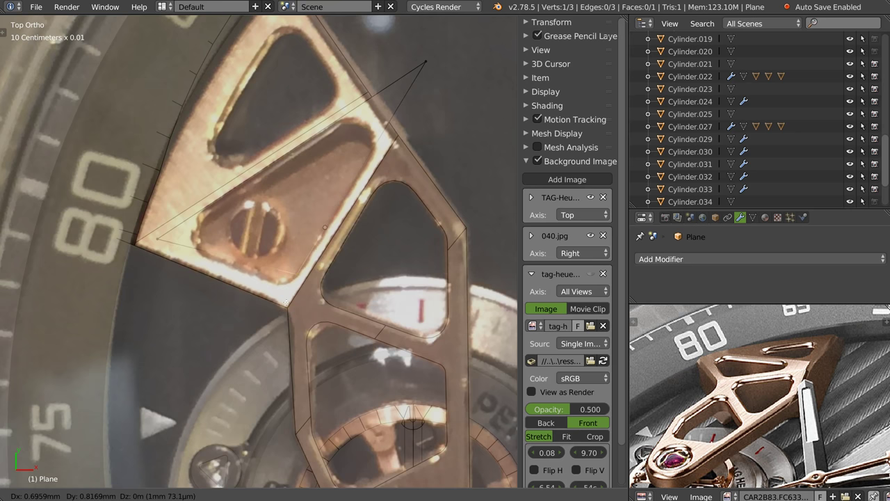
left_click(279, 309)
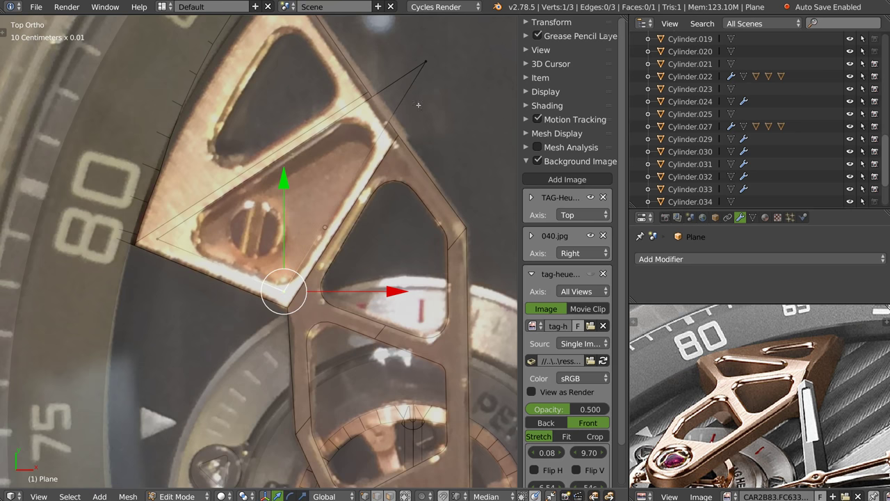
left_click(427, 63)
left_click(429, 86)
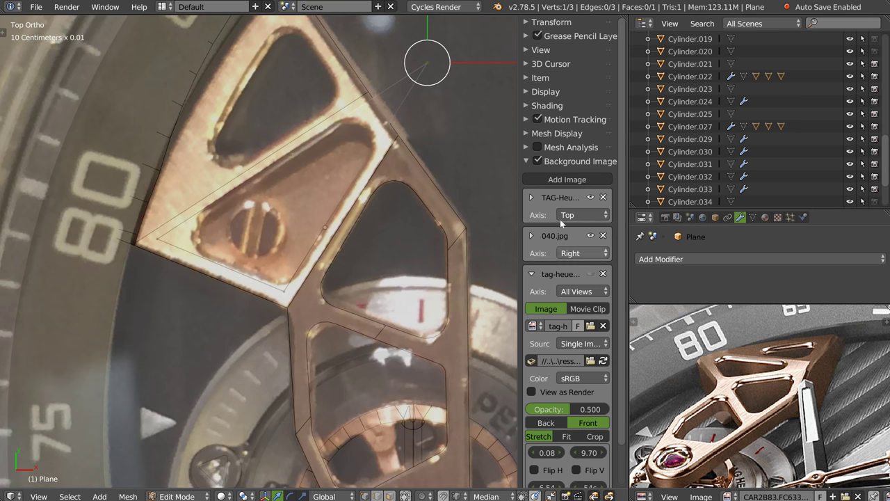
With the reference photo hidden, fine-tune the tip and lower corner, then show the photo again
left_click(539, 162)
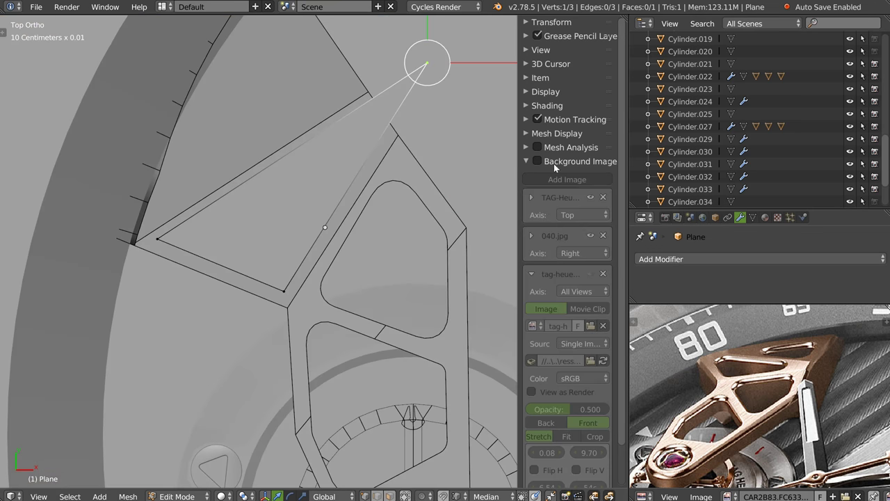
key("g")
left_click(433, 83)
right_click(283, 290)
left_click(283, 291)
key("g")
left_click(279, 310)
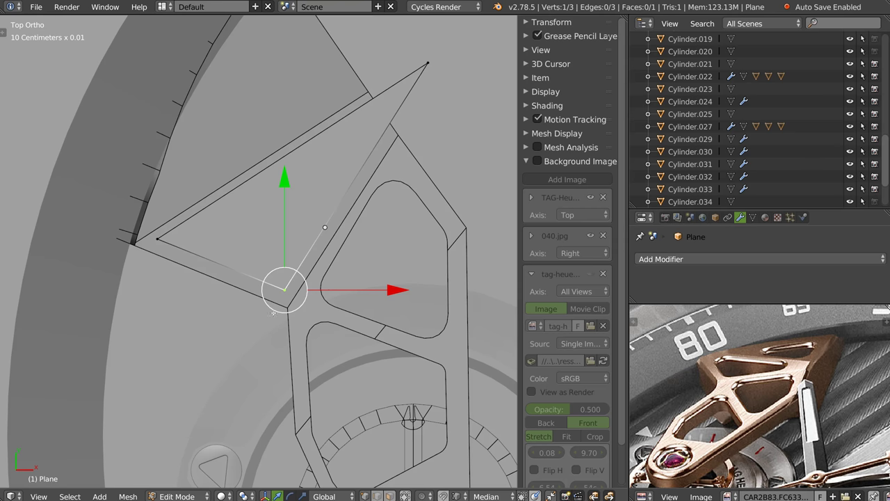
key("g")
left_click(280, 308)
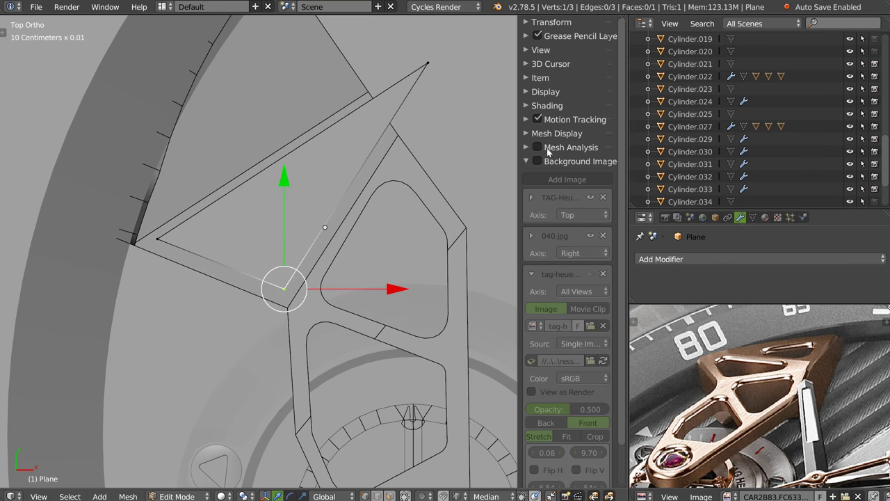
left_click(539, 161)
Round the triangle's left and lower inner corners with multi-segment vertex bevels
right_click(155, 239)
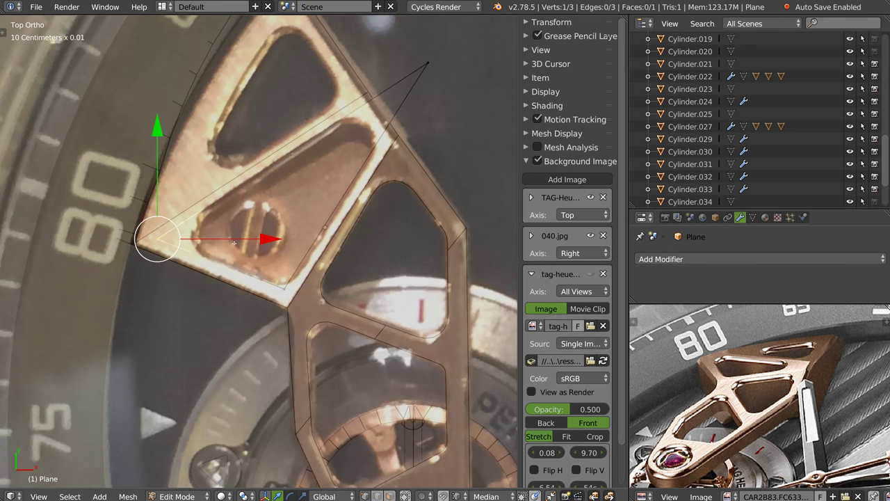
key("ctrl+shift+b")
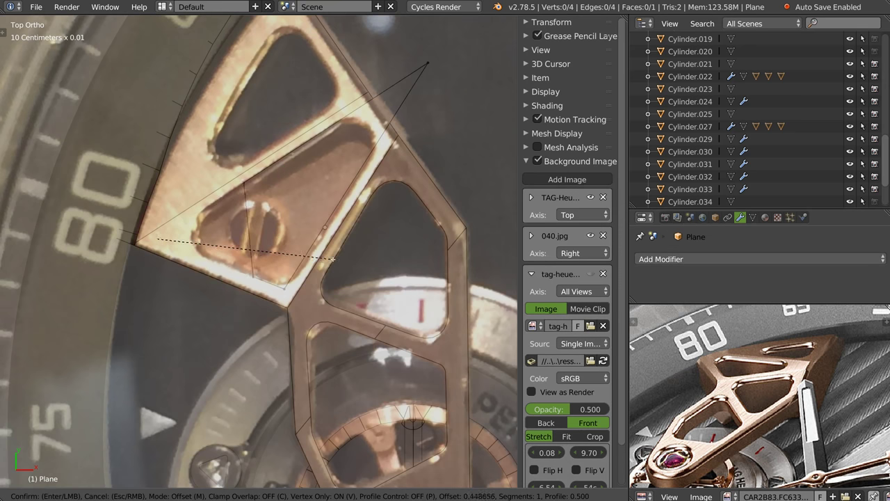
scroll(303, 256, "up", 1)
scroll(306, 258, "up", 2)
scroll(312, 258, "up", 1)
left_click(318, 269)
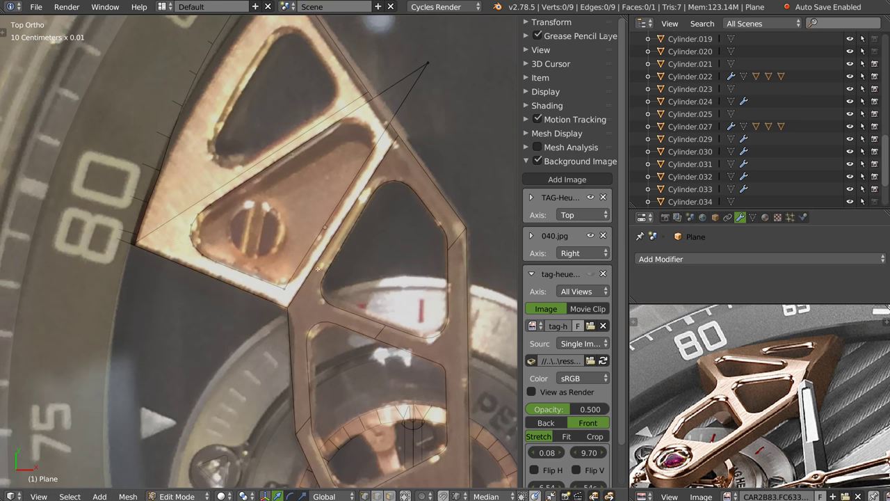
right_click(290, 296)
key("ctrl+shift+b")
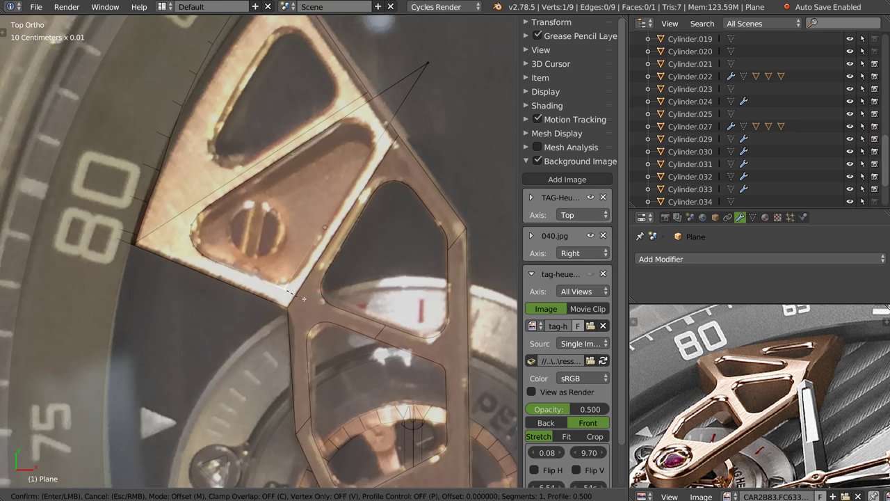
scroll(310, 296, "up", 1)
scroll(310, 295, "up", 1)
scroll(309, 296, "up", 1)
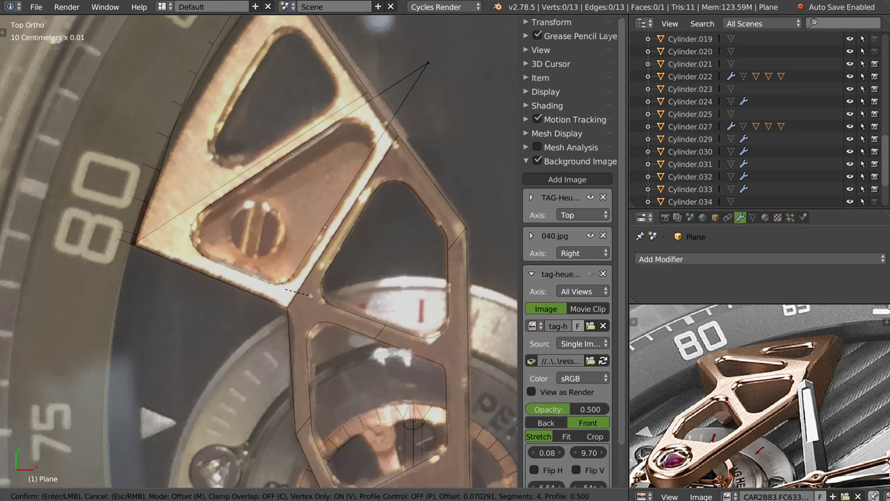
left_click(310, 296)
Round the triangle's top corner with a multi-segment vertex bevel
right_click(430, 64)
key("ctrl+shift+b")
scroll(359, 189, "up", 5)
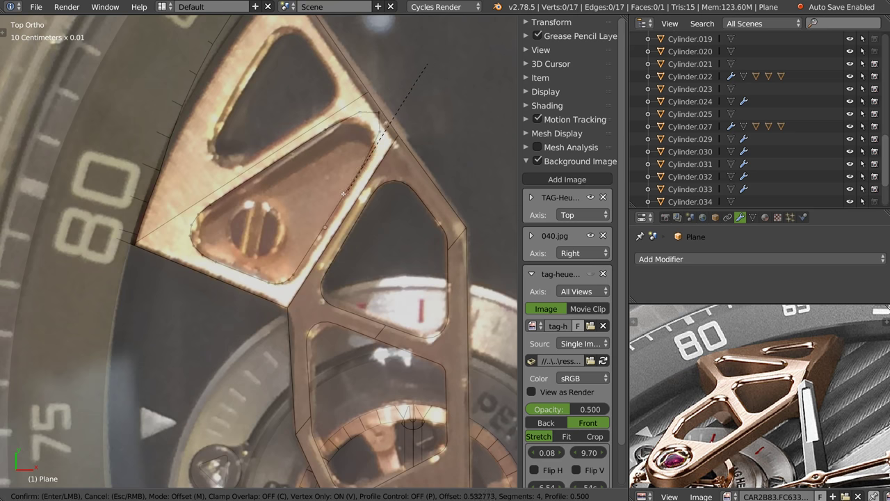
scroll(342, 196, "up", 1)
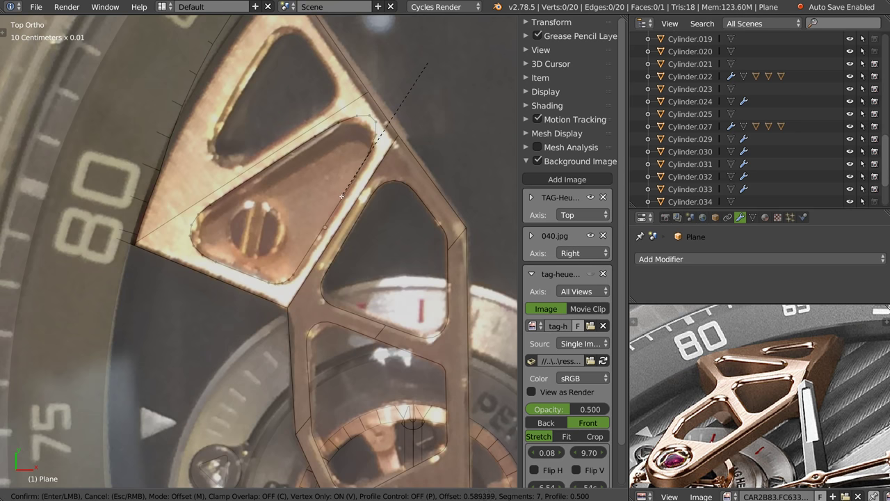
left_click(342, 196)
Reset the plane's origin in Object Mode, then return to Edit Mode
key("Tab")
key("ctrl+a")
left_click(277, 190)
key("Tab")
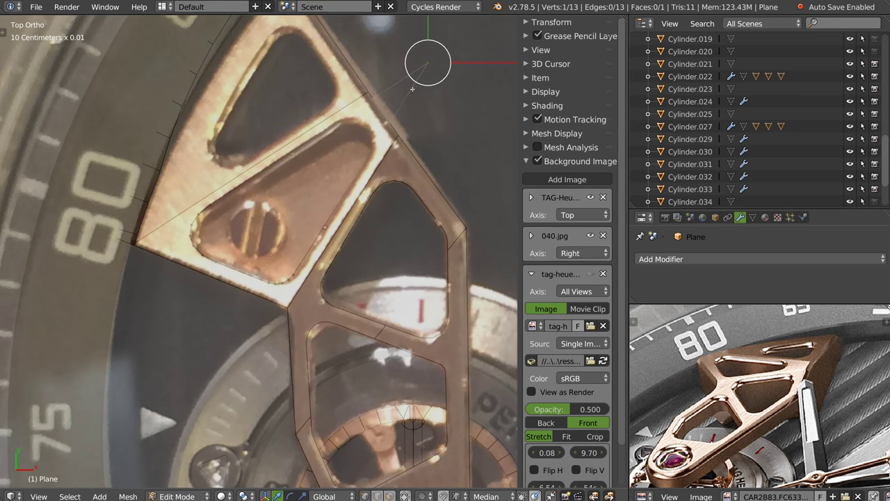
Re-bevel the top corner, raising the rounding to 8 segments
key("ctrl+shift+b")
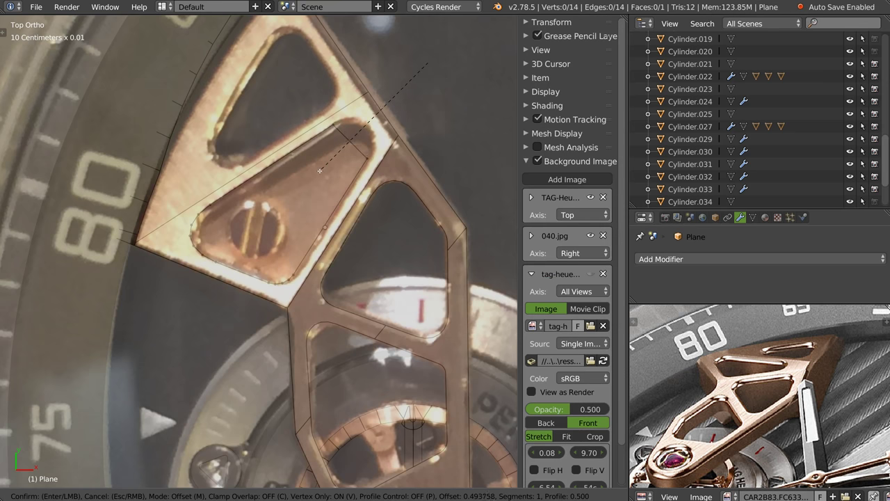
scroll(316, 172, "up", 1)
scroll(313, 173, "up", 1)
scroll(309, 174, "up", 1)
scroll(304, 176, "up", 1)
scroll(305, 177, "up", 1)
scroll(304, 177, "up", 1)
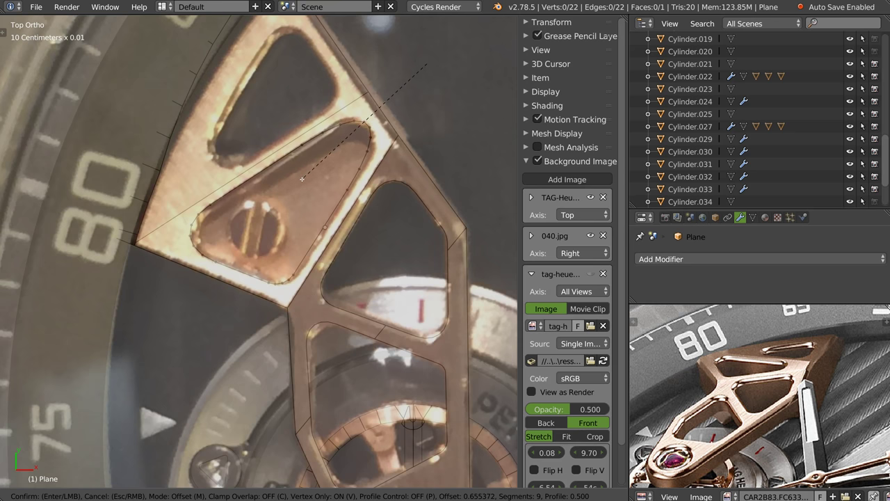
Round the cutter corner with an 8-segment vertex bevel: profile about 0.32, amount about 0.46
left_click(334, 195)
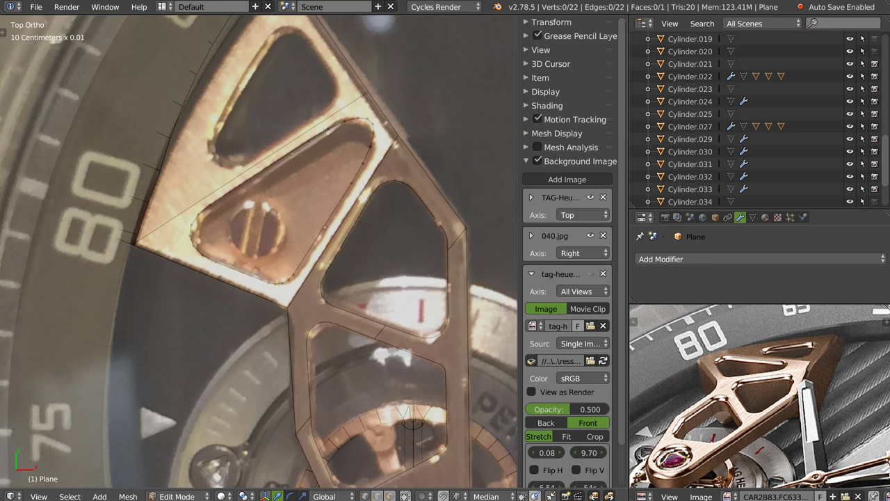
key("F6")
key("F6")
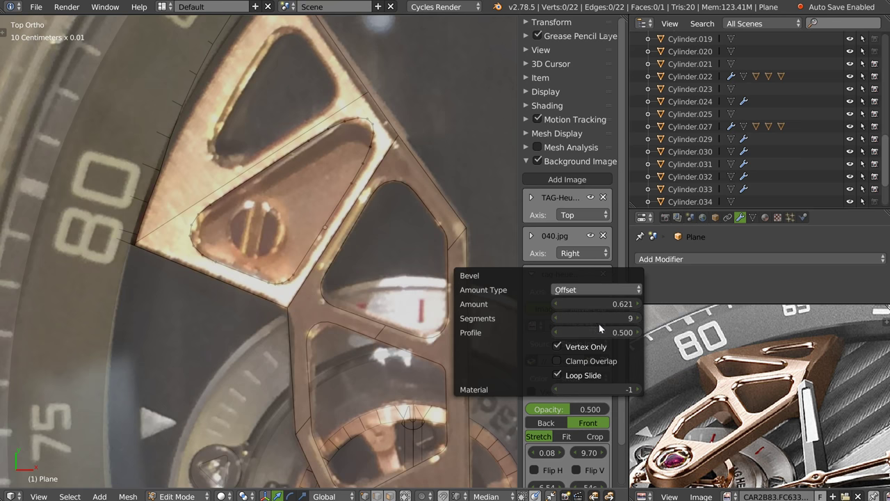
left_click(555, 318)
left_click_drag(591, 337, 590, 338)
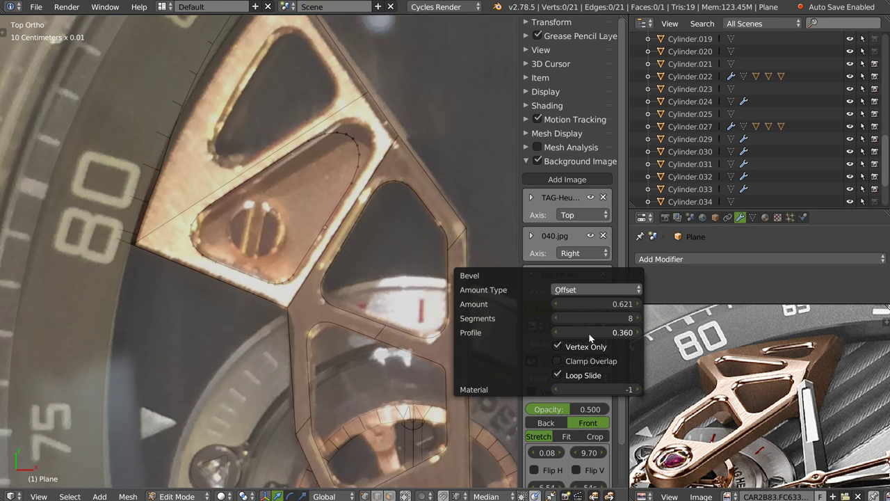
left_click_drag(591, 305, 597, 329)
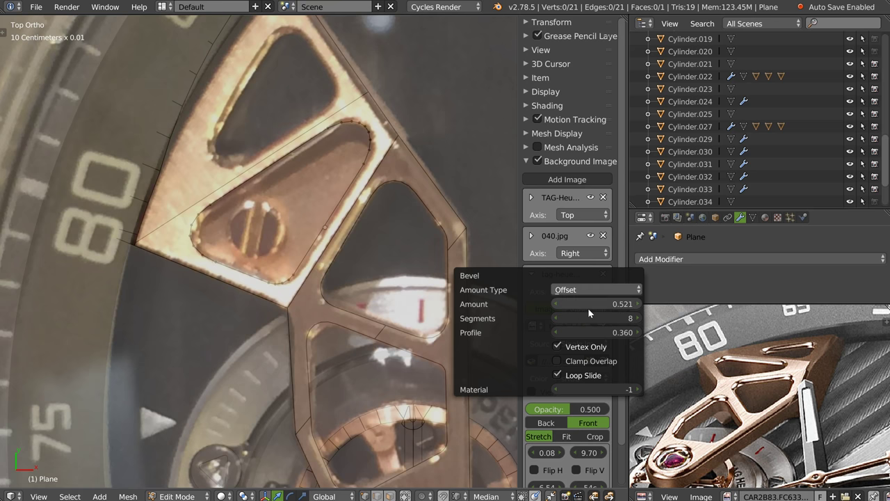
mouse_move(591, 302)
left_mouse_down()
mouse_move(598, 329)
mouse_move(583, 305)
left_mouse_up()
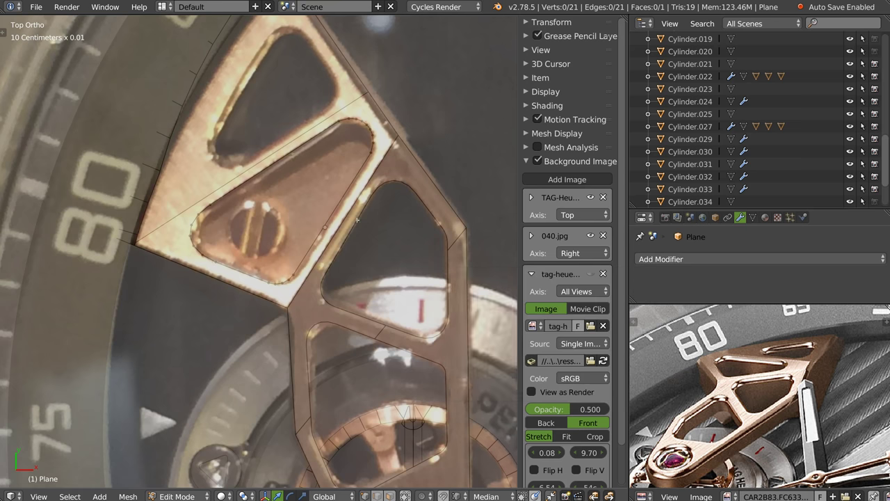
middle_click_drag(468, 340, 334, 208)
Raise the rounded outline plane vertically and give it a Solidify thickness
scroll(334, 209, "down", 5)
key("Tab")
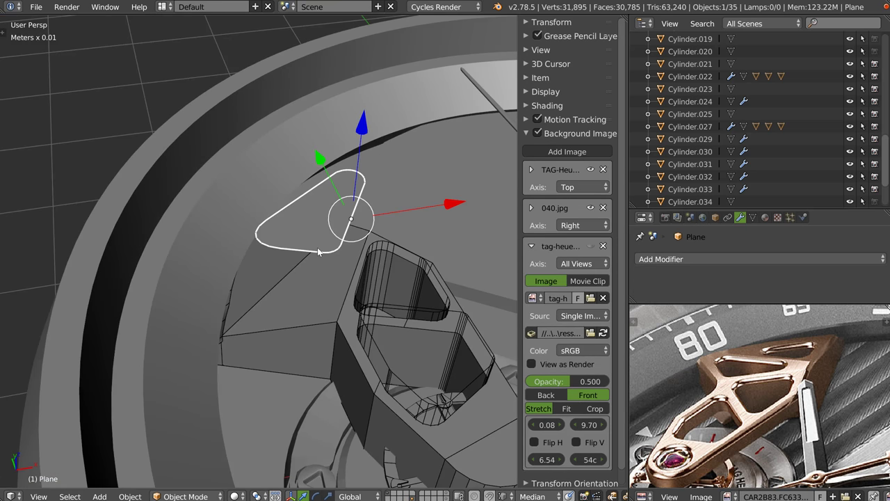
key("g")
key("z")
left_click(332, 283)
left_click(249, 387)
middle_click(283, 293)
left_click(293, 351)
Subtract the solidified plane from Cylinder.033 with a Boolean difference
right_click(282, 347, "shift")
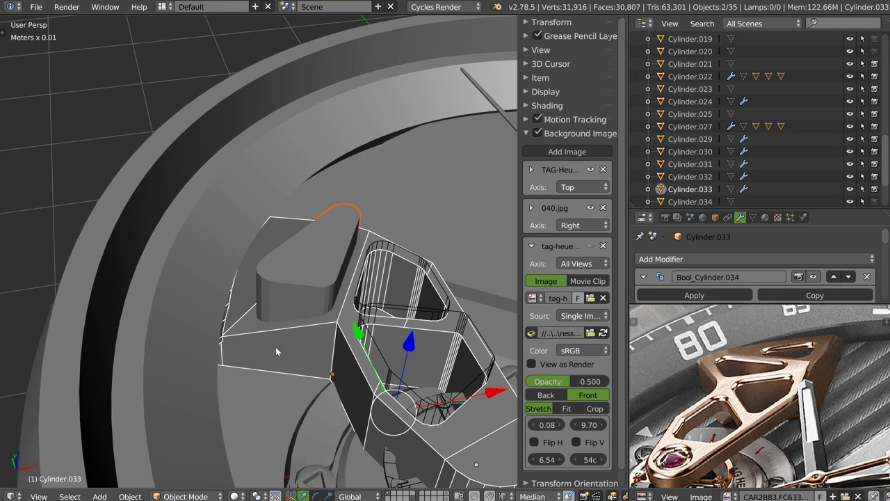
key("space")
left_click(359, 301)
middle_click_drag(332, 332, 362, 285)
left_click(333, 206)
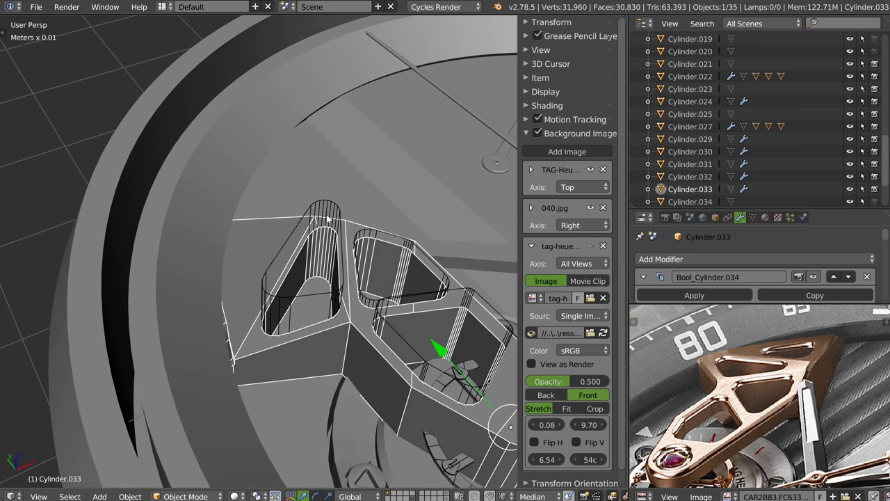
Raise the cutter plane about 7.17 mm and check the carved pocket from the top view
right_click(327, 207)
left_click_drag(340, 287, 344, 296)
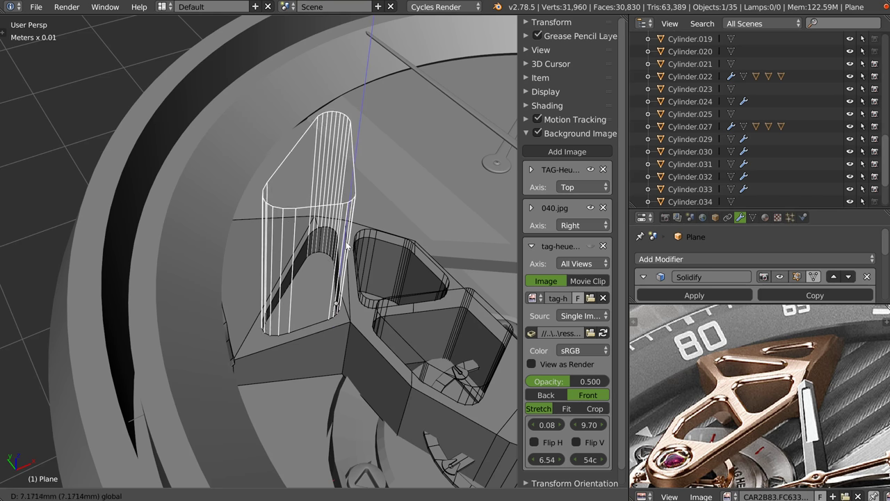
mouse_move(343, 295)
middle_mouse_down()
mouse_move(311, 255)
mouse_move(217, 248)
mouse_move(223, 313)
mouse_move(254, 285)
middle_mouse_up()
key("KP_7")
key("KP_5")
key("KP_5")
middle_click_drag(278, 210, 192, 271)
middle_click_drag(432, 271, 319, 252)
key("KP_7")
Add a new plane and place it over the topmost pocket of the bridge
scroll(290, 249, "down", 1)
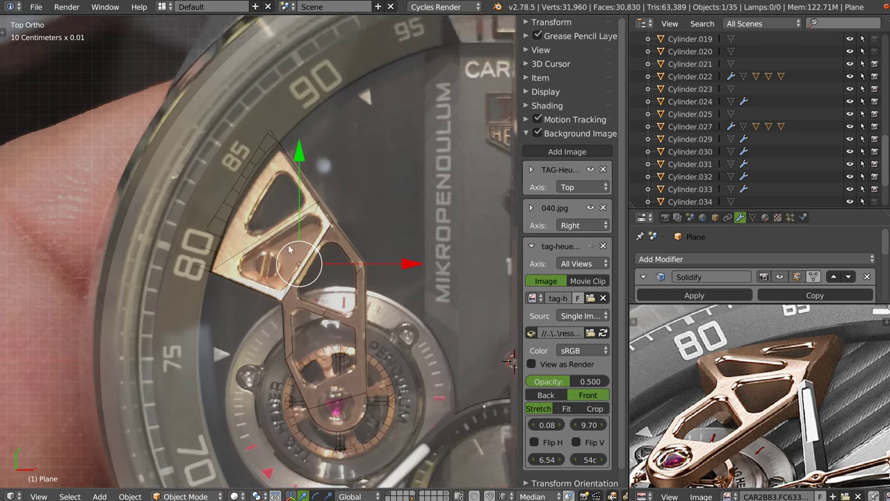
scroll(365, 255, "up", 1)
key("w")
left_click(376, 255)
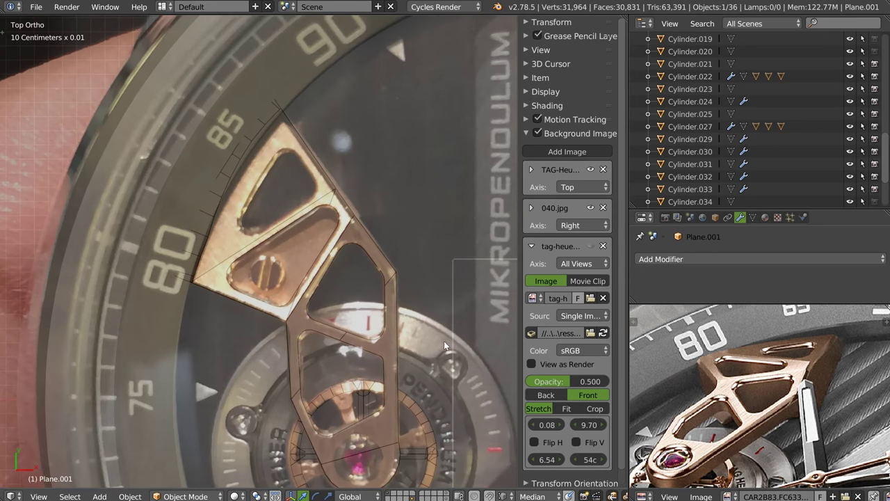
key("g")
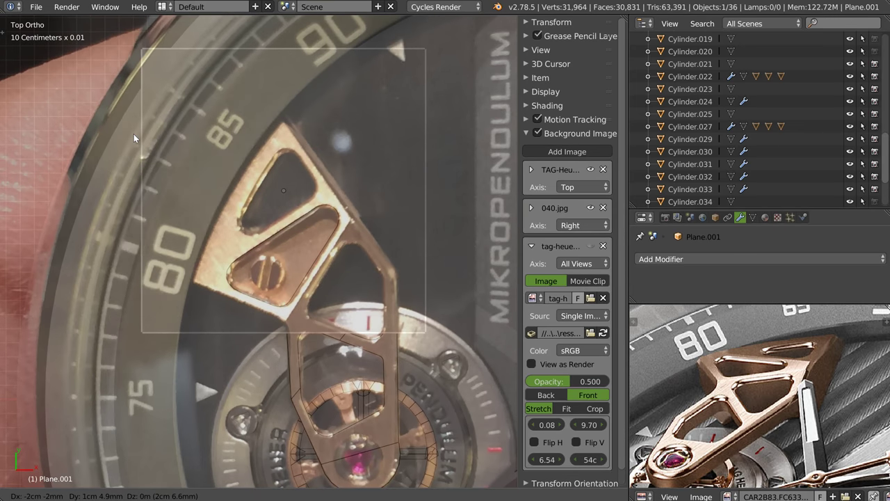
left_click(133, 134)
Turn the plane into a triangle by dissolving one corner and moving vertices onto pocket corners
key("Tab")
right_click(141, 48)
key("g")
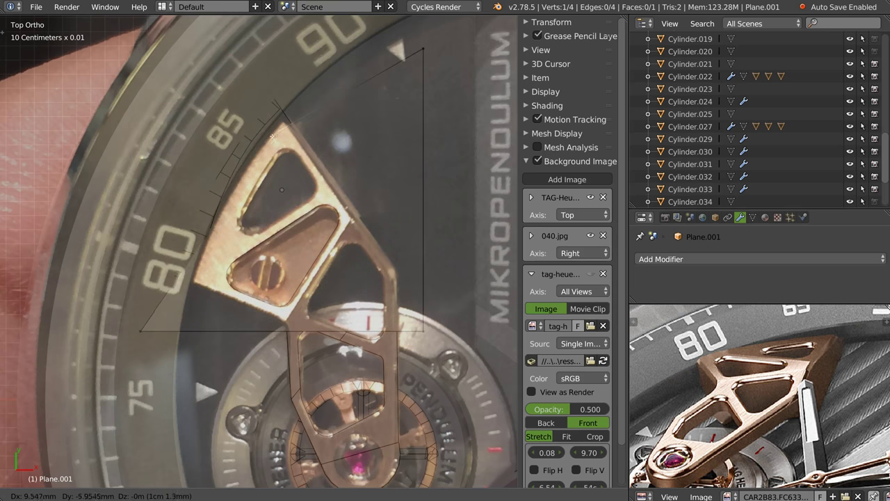
left_click(271, 136)
right_click(426, 52)
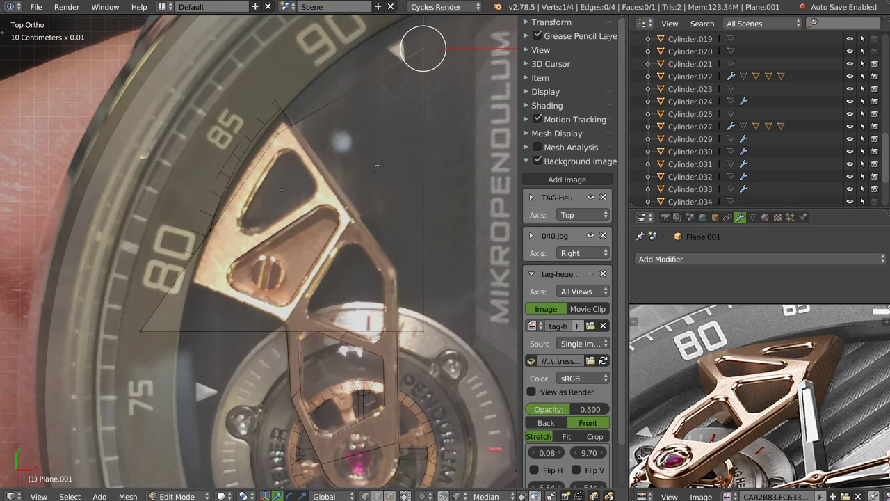
key("ctrl+x")
right_click(424, 331)
key("g")
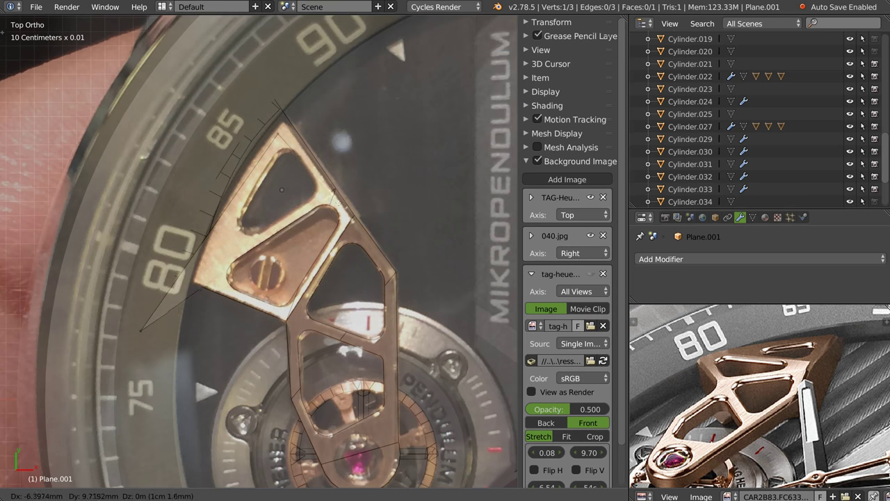
left_click(329, 197)
Refine the bottom-left, apex and right vertices to trace the triangular pocket
right_click(142, 330)
key("g")
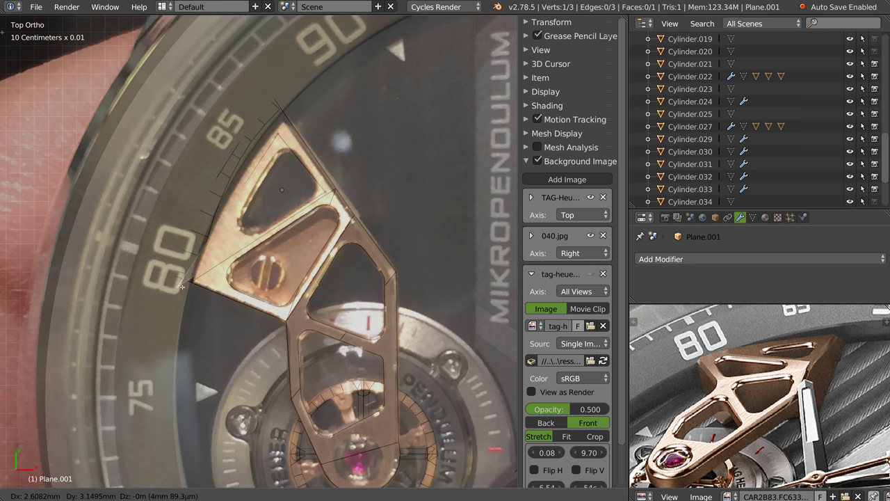
left_click(221, 249)
right_click(282, 129)
key("g")
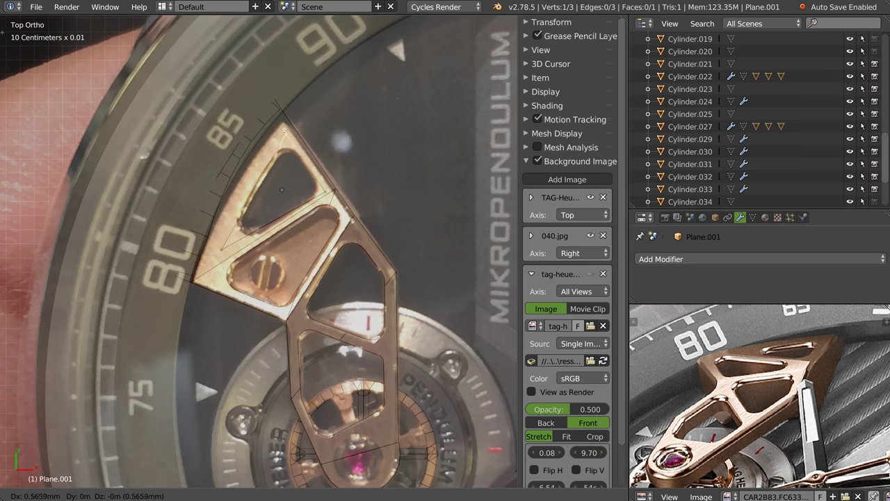
left_click(283, 128)
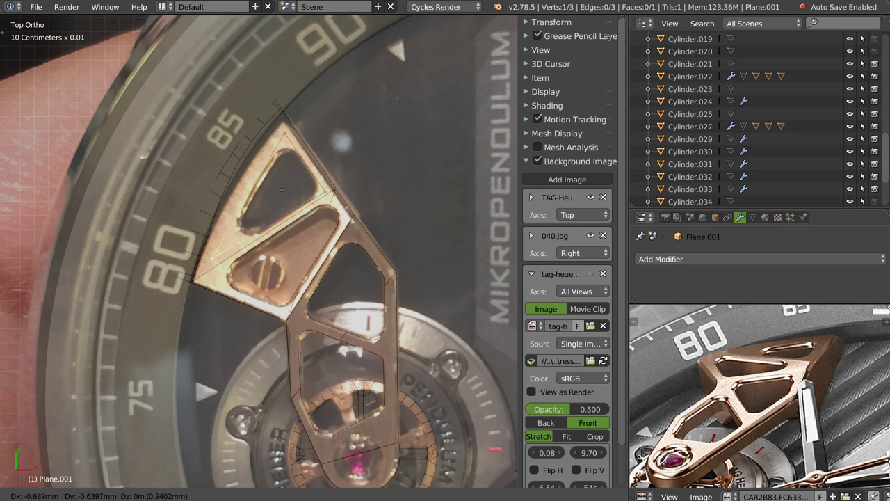
right_click(213, 259)
key("g")
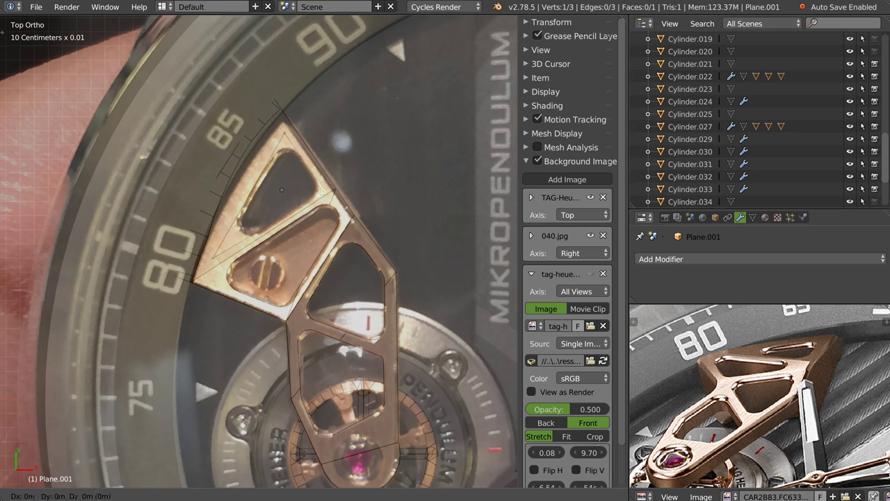
left_click(325, 191)
Round the triangle's top corner with an 8-segment vertex bevel
key("Tab")
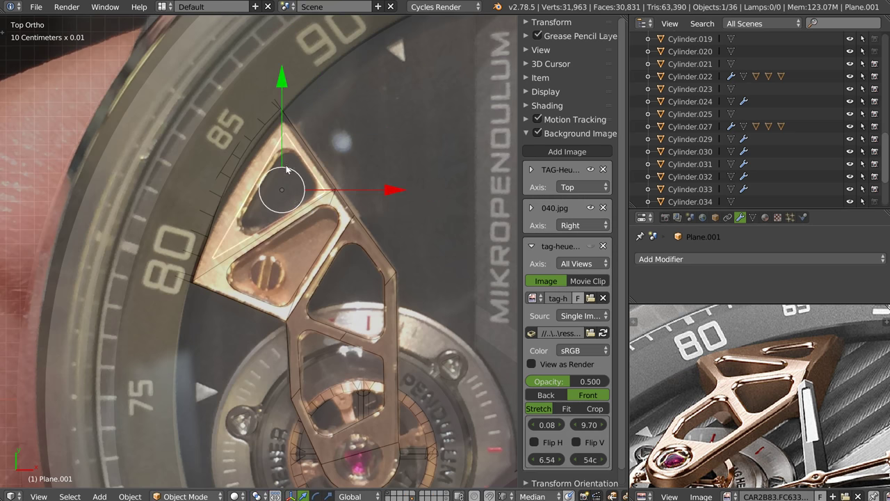
key("Tab")
right_click(295, 204)
key("ctrl+shift+b")
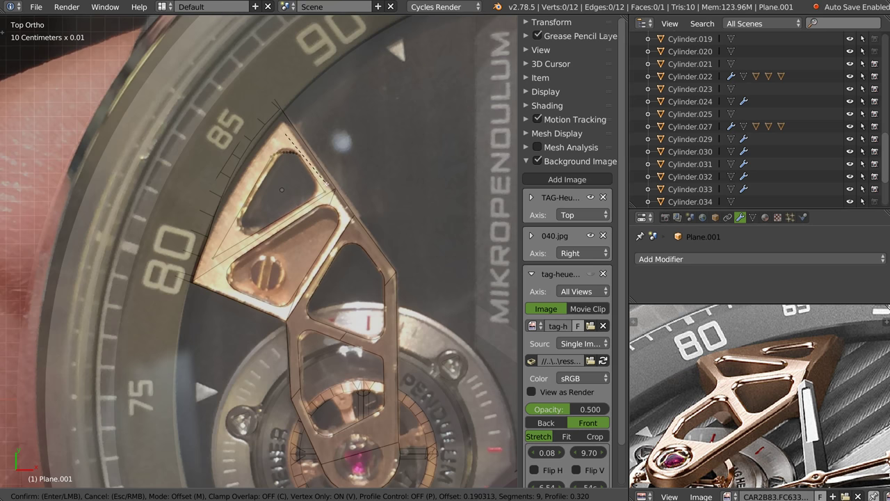
scroll(325, 186, "down", 2)
scroll(327, 187, "down", 1)
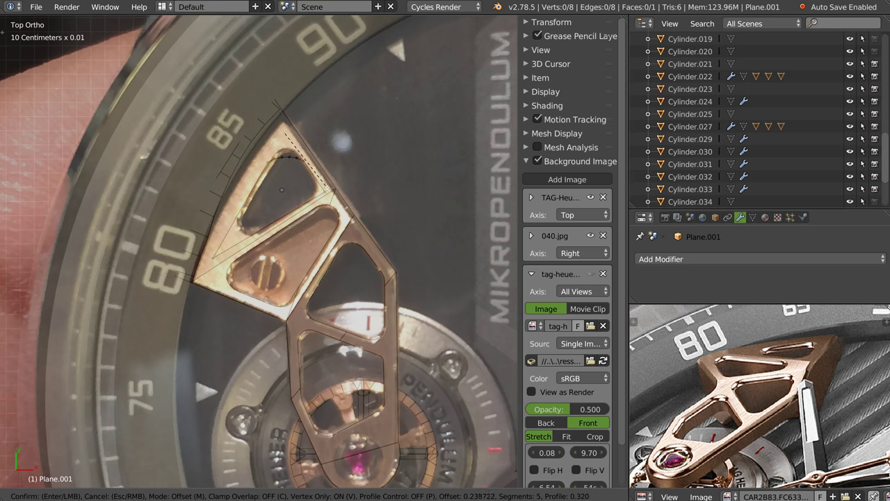
key("p")
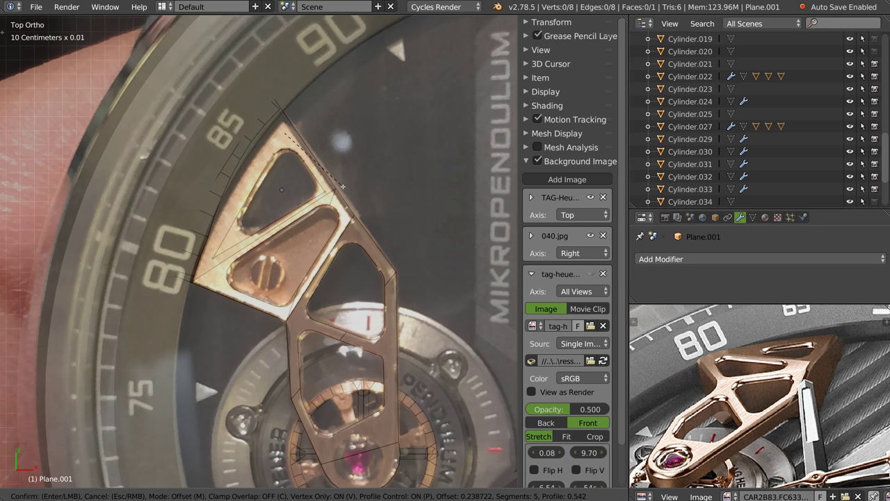
left_click(342, 187)
Bevel the right and bottom-left corners the same way to finish the rounded outline
right_click(325, 192)
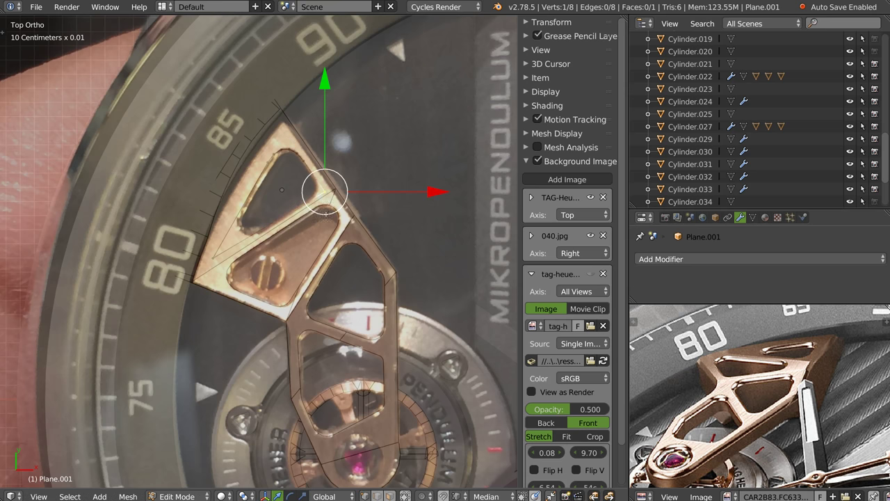
key("ctrl+shift+b")
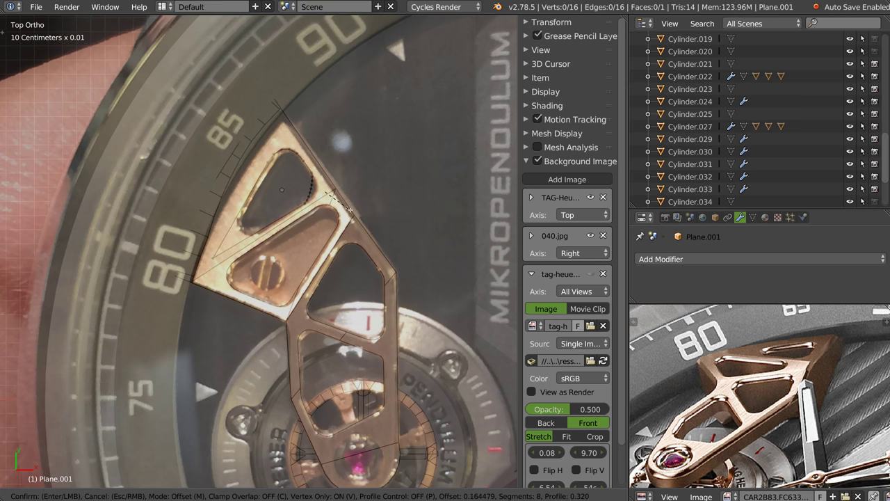
scroll(349, 209, "down", 2)
key("p")
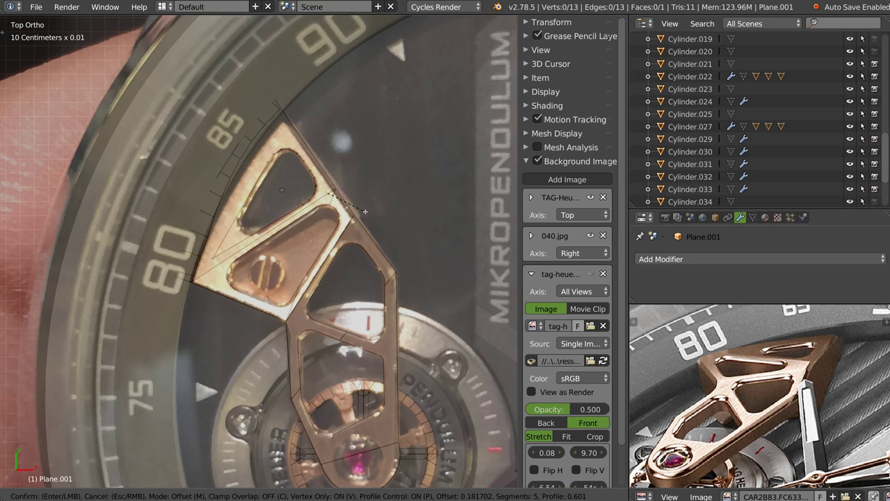
left_click(365, 212)
right_click(247, 252)
key("ctrl+shift+b")
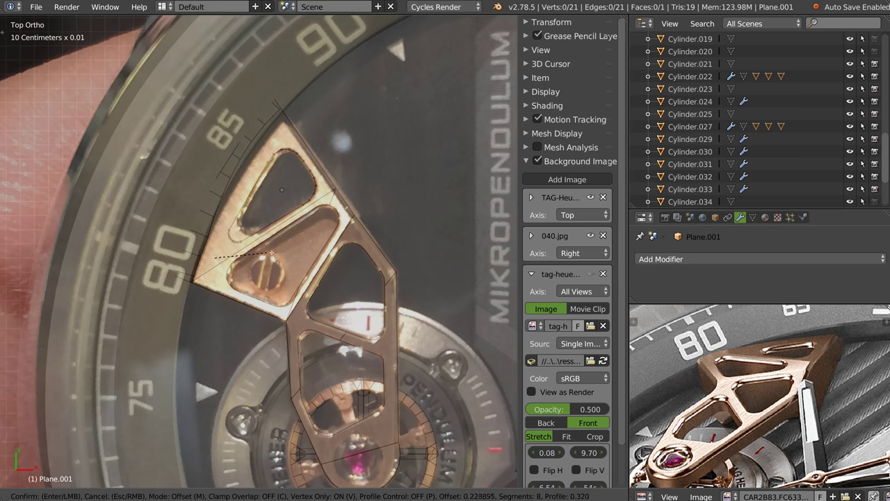
left_click(276, 249)
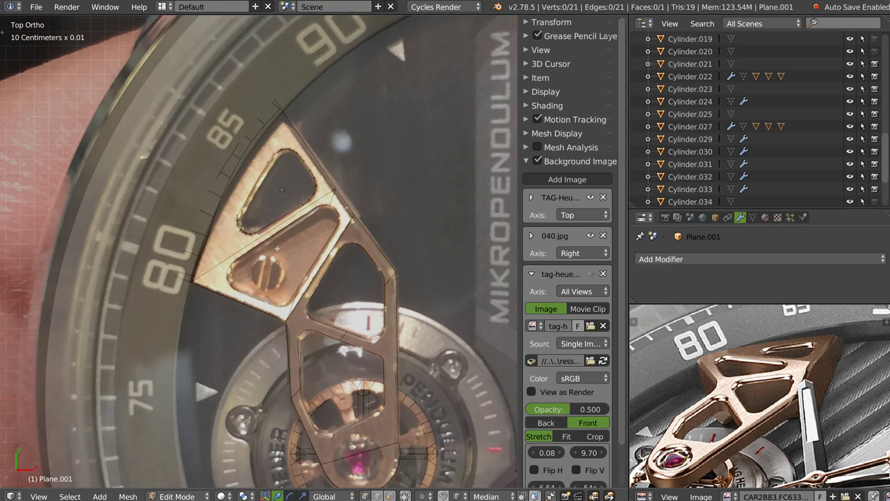
mouse_move(286, 172)
middle_mouse_down()
mouse_move(242, 172)
mouse_move(262, 174)
middle_mouse_up()
Give the triangular outline Plane.001 a Solidify modifier
key("Tab")
scroll(262, 173, "down", 2)
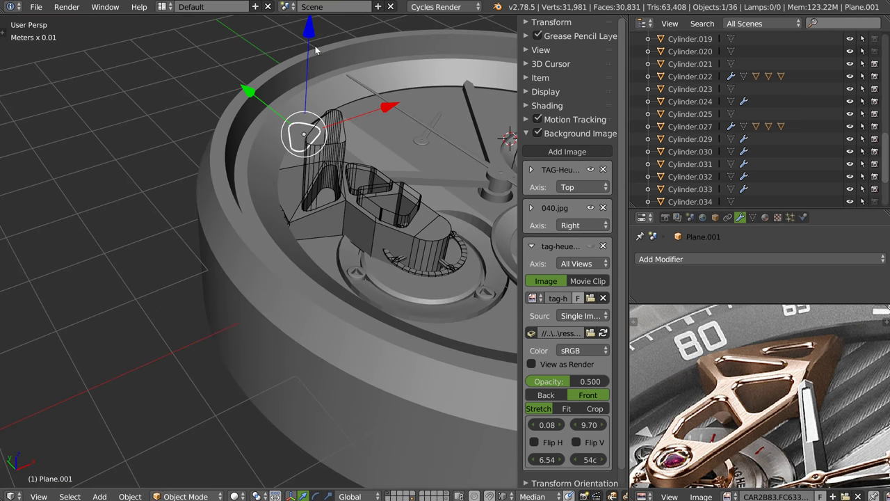
key("space")
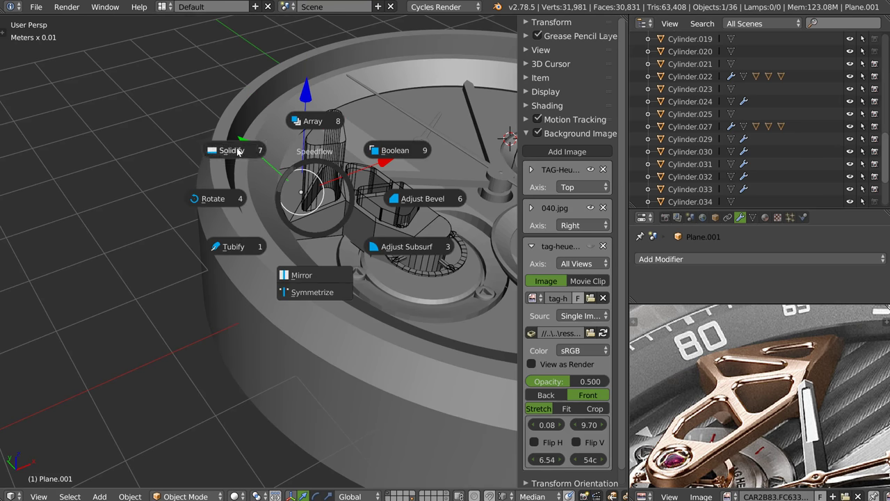
left_click(236, 151)
left_click(230, 206)
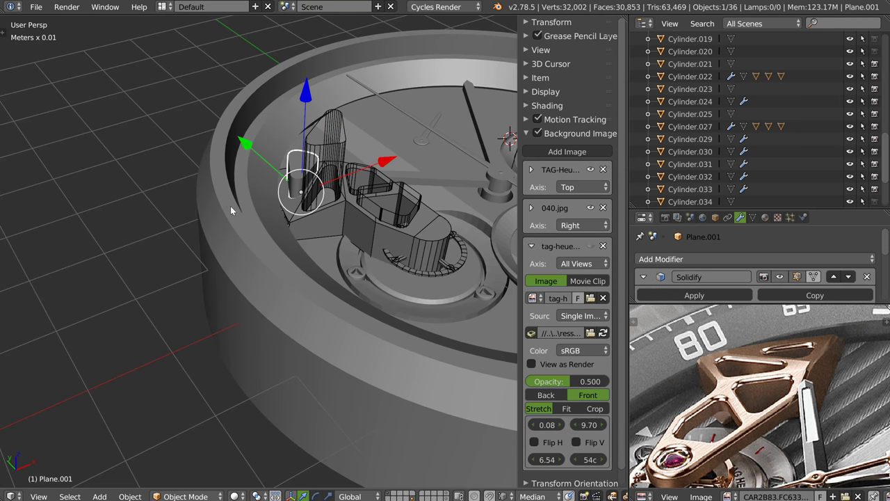
Cut Plane.001 out of the bridge arm with a Boolean difference
right_click(323, 226)
key("space")
left_click(398, 179)
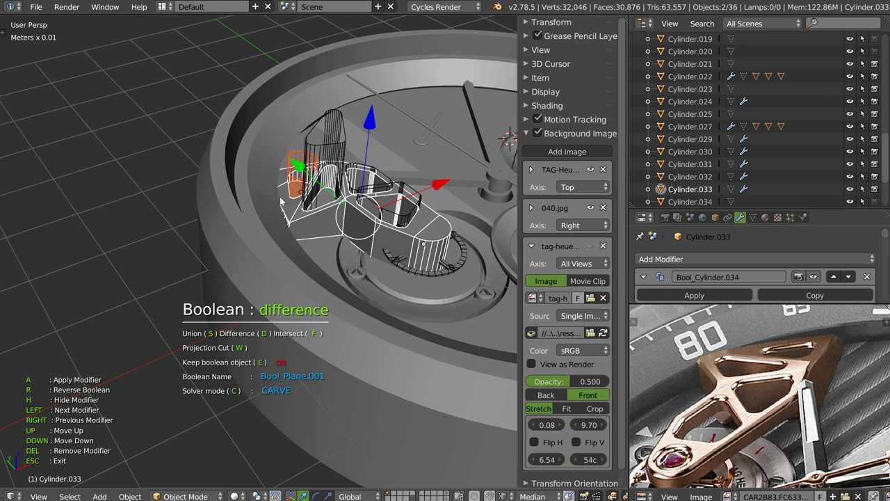
scroll(316, 199, "up", 4)
left_click(285, 201)
left_click(290, 202)
mouse_move(290, 202)
middle_mouse_down()
mouse_move(292, 182)
mouse_move(343, 268)
middle_mouse_up()
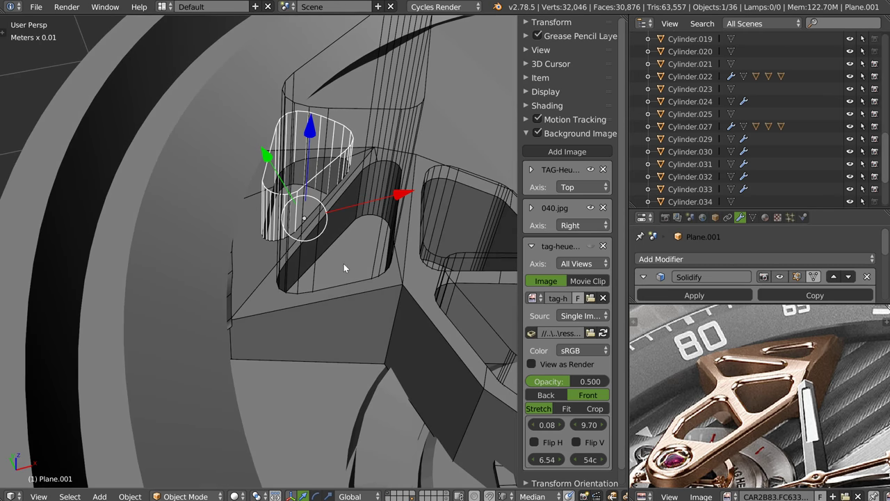
Isolate the two cutters and raise the small cutter higher along Z
right_click(400, 108, "shift")
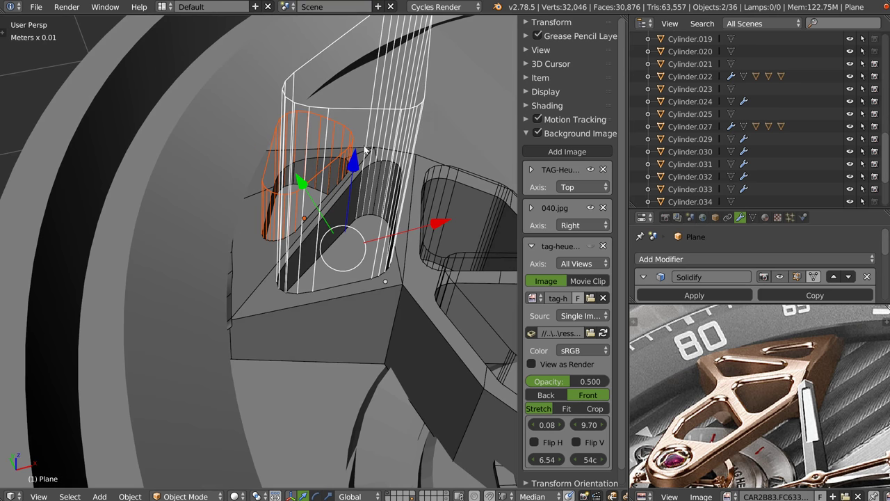
key("KP_Divide")
scroll(284, 211, "down", 2)
middle_click_drag(256, 293, 259, 278)
right_click(266, 185)
key("g")
key("z")
left_click(299, 274)
middle_click_drag(306, 254, 307, 258)
key("KP_Divide")
mouse_move(318, 223)
middle_mouse_down()
mouse_move(363, 196)
mouse_move(212, 208)
mouse_move(215, 220)
mouse_move(229, 221)
mouse_move(205, 231)
mouse_move(185, 257)
middle_mouse_up()
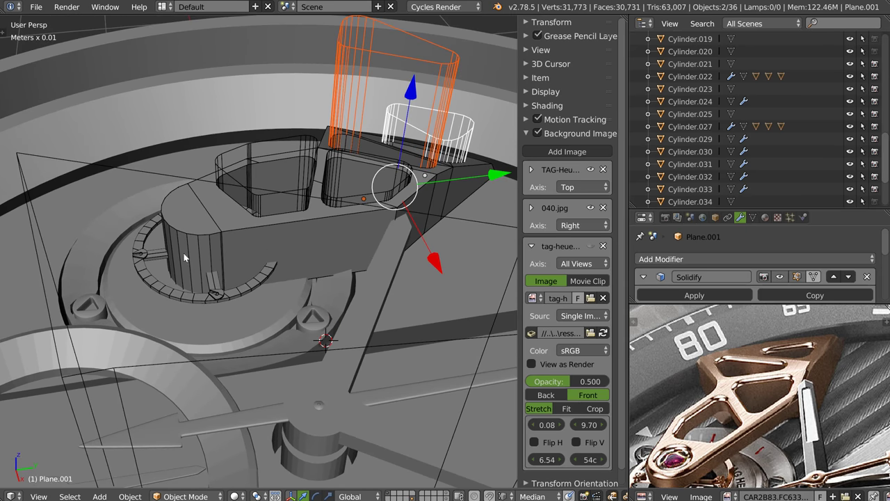
Enter Edit Mode on the bridge arm and select a vertical edge
scroll(223, 256, "up", 3)
scroll(222, 265, "up", 3)
right_click(278, 220)
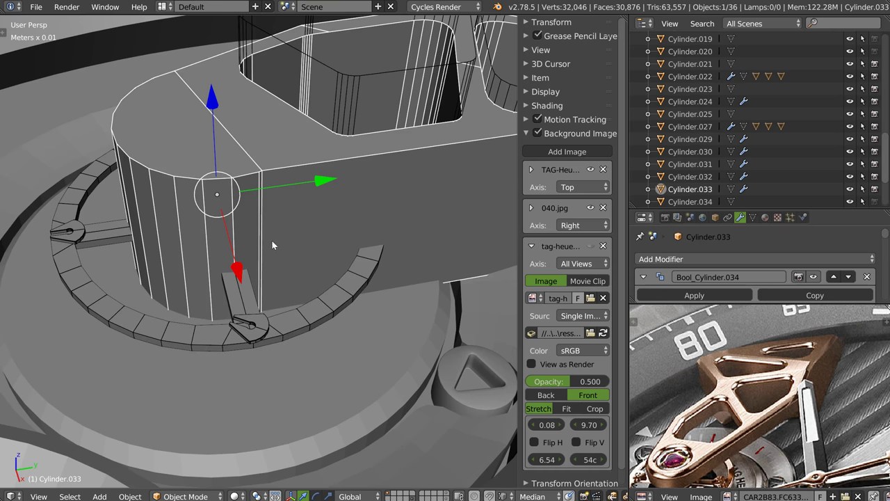
key("Tab")
right_click(265, 207)
mouse_move(265, 213)
middle_mouse_down()
mouse_move(269, 228)
mouse_move(303, 205)
middle_mouse_up()
Merge the stray vertices at the arm's rounded end onto their neighbours
right_click(208, 226)
key("Tab")
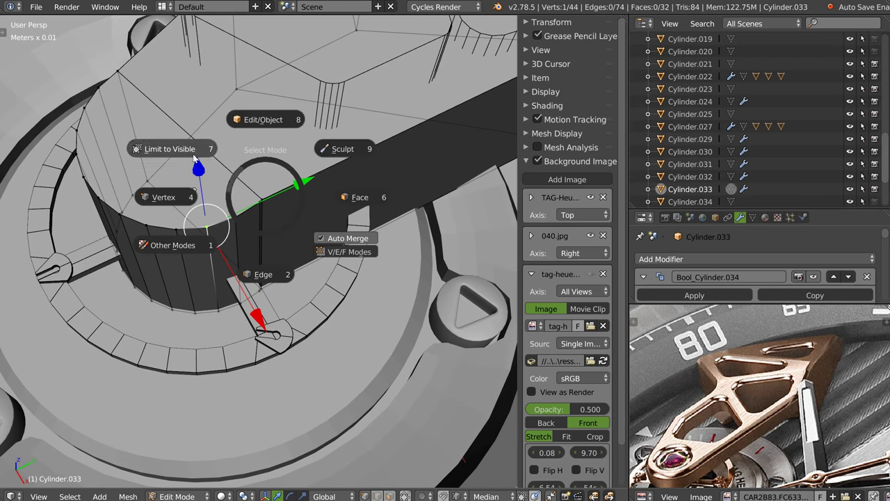
key("Escape")
right_click(259, 188)
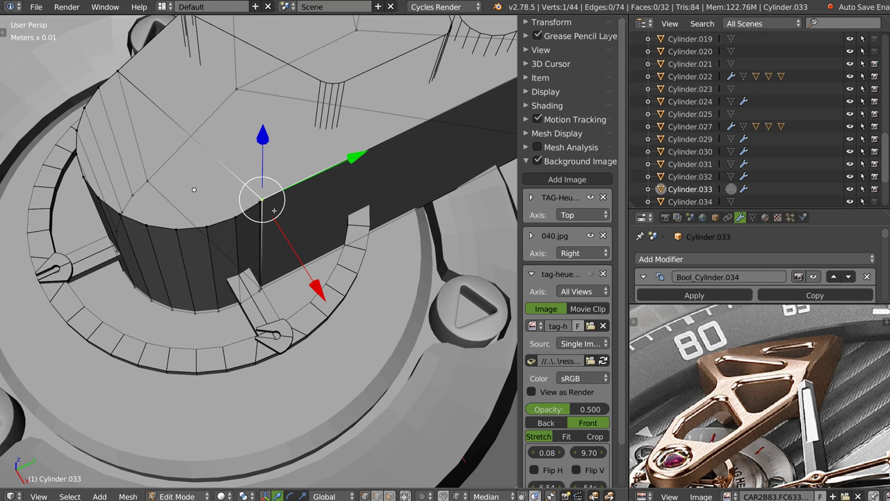
key("g")
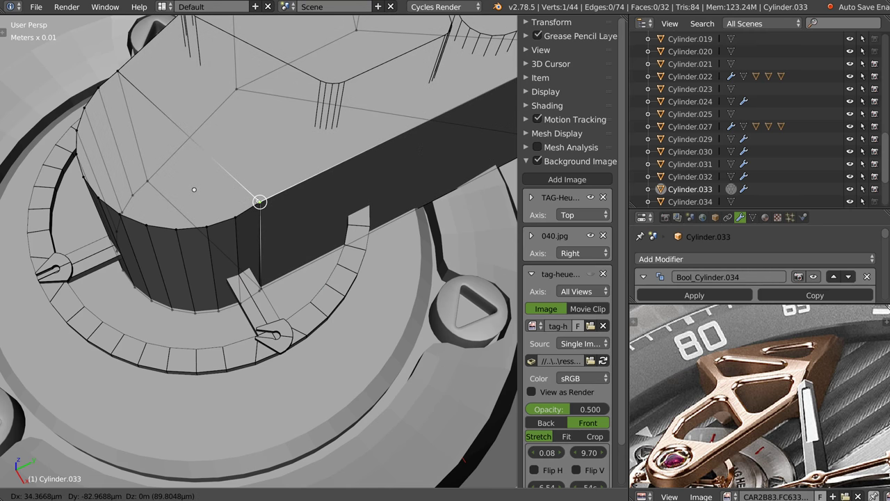
left_click(260, 201)
key("g")
left_click(286, 293)
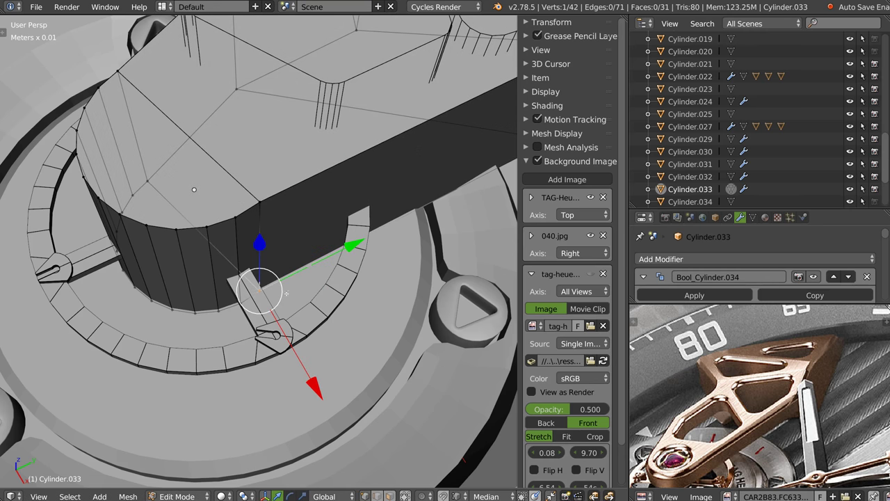
In top view, slide the selected vertices about 80 µm sideways to match the photo
key("ctrl+shift+Tab")
key("KP_7")
left_click(308, 201, "shift")
scroll(371, 246, "up", 2)
left_click_drag(366, 247, 368, 248)
scroll(308, 245, "down", 1)
scroll(309, 245, "down", 1)
scroll(308, 245, "down", 1)
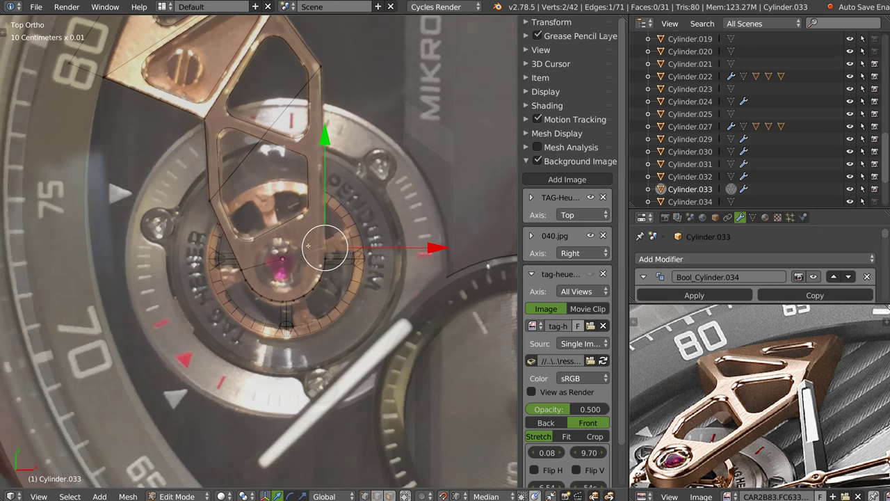
scroll(308, 245, "down", 1)
scroll(251, 297, "up", 2)
Return to object mode and select the balance wheel
key("Tab")
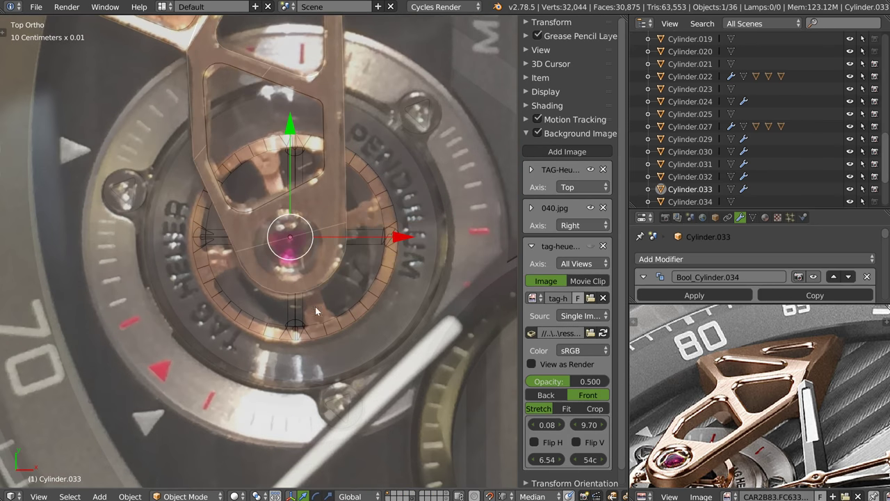
right_click(303, 320)
middle_click_drag(303, 296, 321, 259)
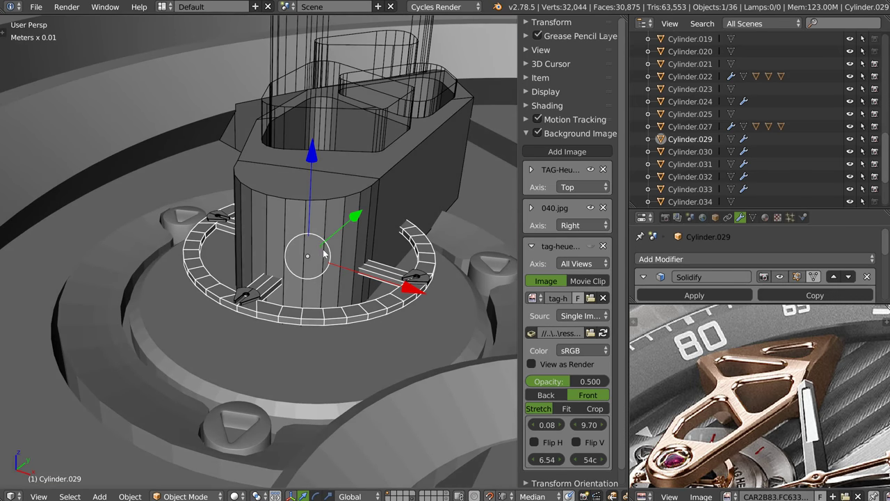
Isolate the balance wheel in top view and add a new cylinder at its centre pivot
key("KP_Divide")
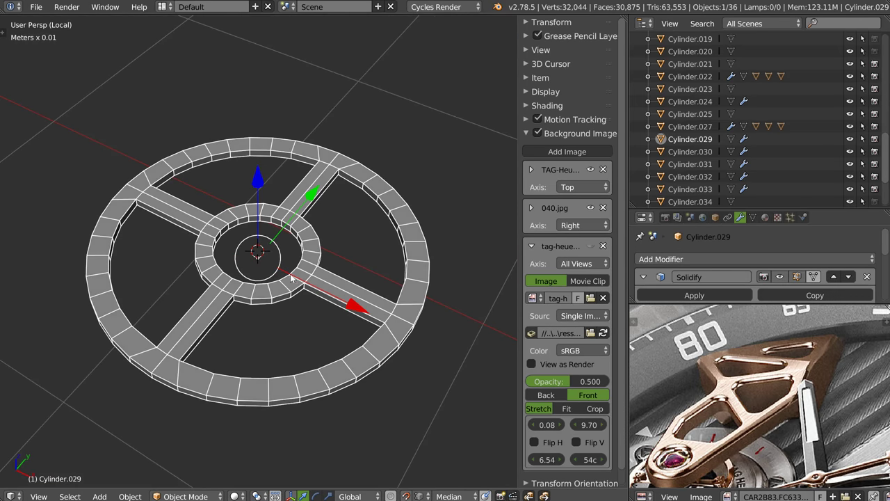
key("KP_7")
key("shift+ctrl+alt+c")
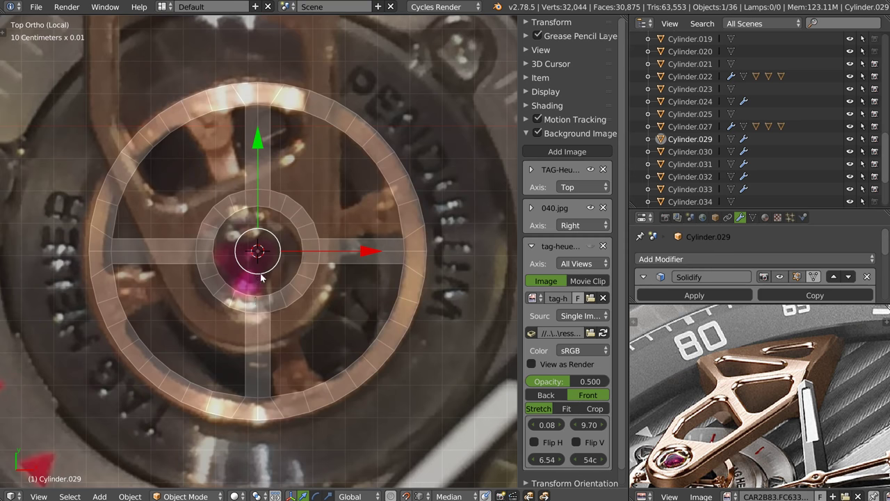
scroll(308, 232, "down", 2)
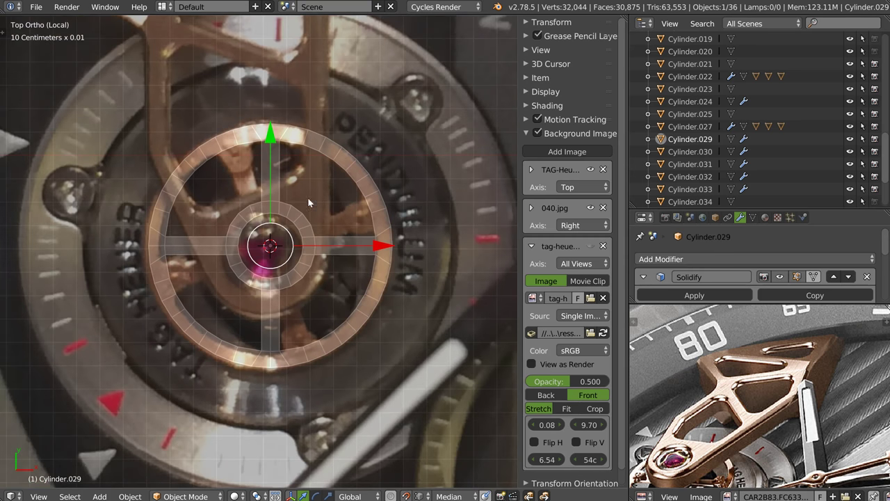
key("shift+ctrl+alt+c")
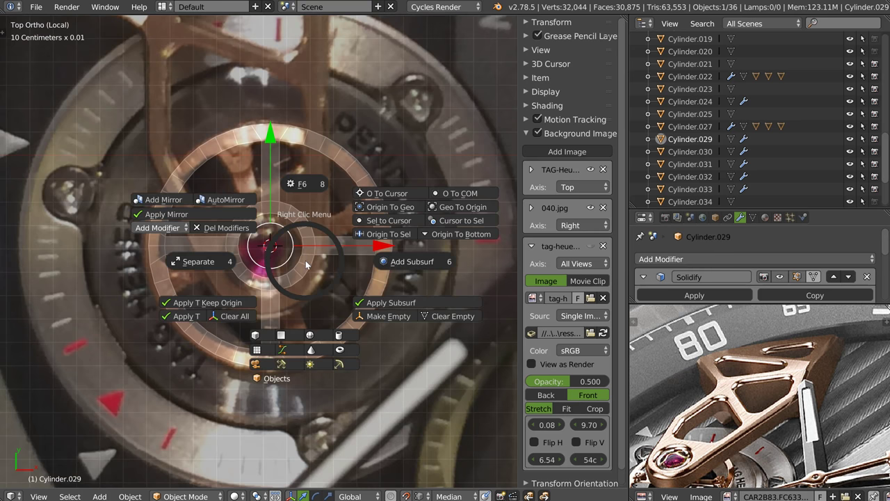
left_click(303, 271)
middle_click_drag(304, 276, 465, 255)
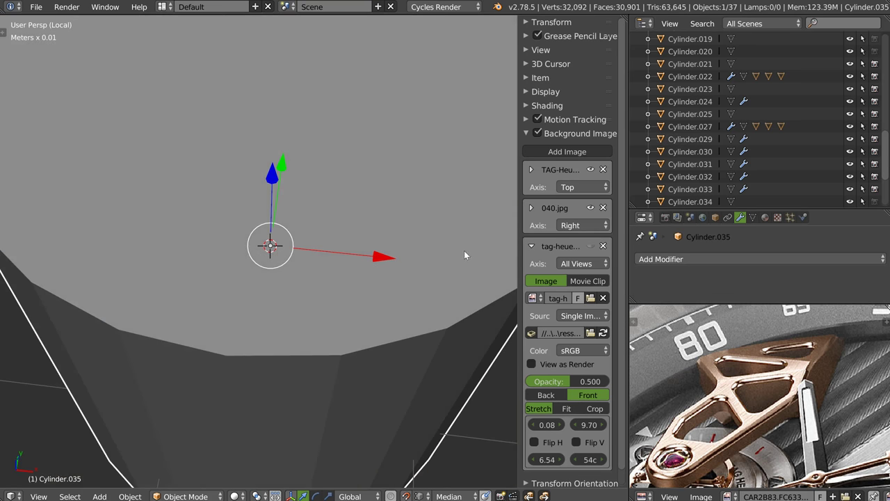
scroll(446, 259, "down", 5)
mouse_move(347, 249)
middle_mouse_down()
mouse_move(304, 244)
mouse_move(328, 248)
mouse_move(352, 271)
mouse_move(304, 228)
middle_mouse_up()
scroll(352, 271, "down", 3)
scroll(352, 271, "down", 2)
Exit local view, undo a stray wheel move, and select the new cylinder with wheel parts
key("KP_Divide")
mouse_move(311, 159)
left_mouse_down()
mouse_move(304, 83)
mouse_move(304, 97)
left_mouse_up()
key("ctrl+z")
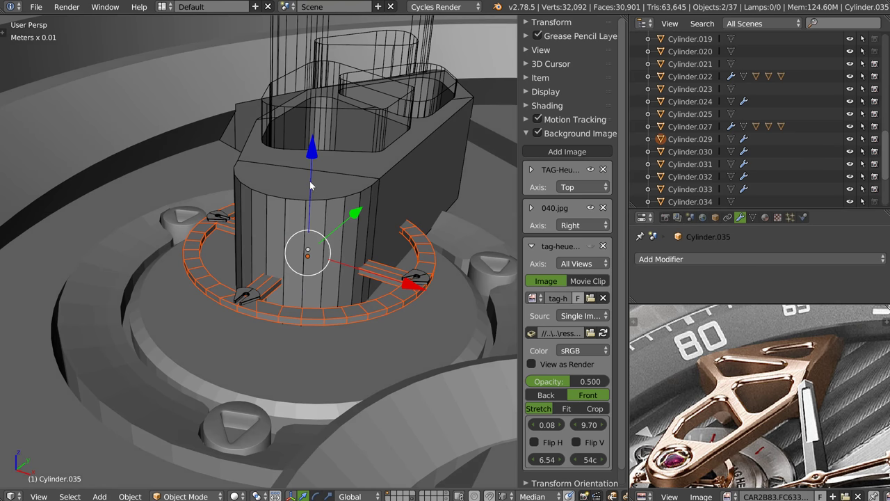
right_click(383, 311, "shift")
right_click(383, 311, "shift")
right_click(375, 311, "shift")
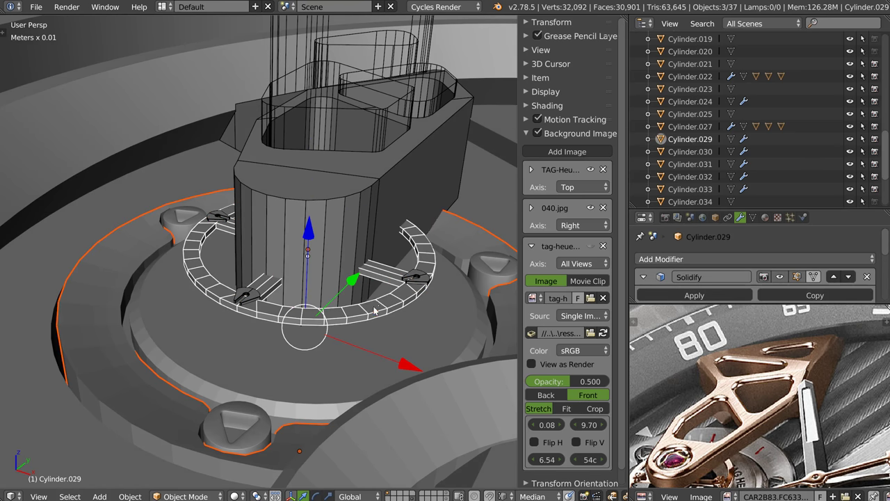
Using wireframe, reselect only the new cylinder and return to the top view over the reference
key("z")
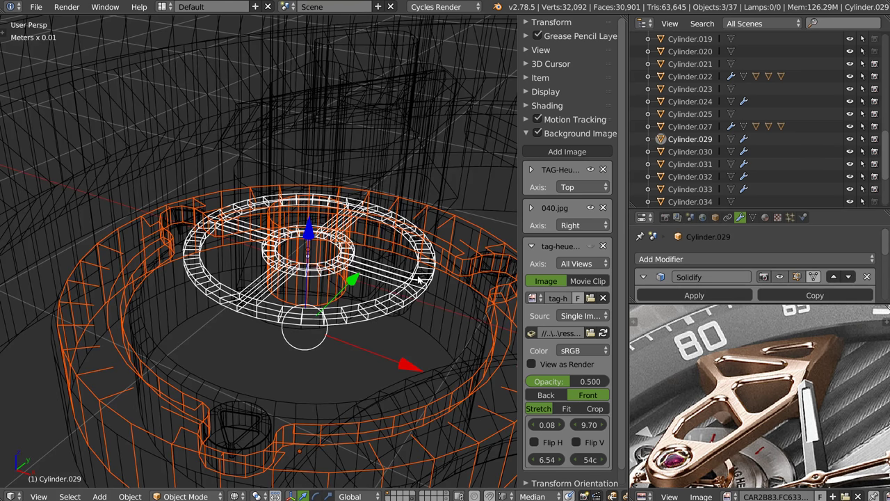
right_click(284, 301)
right_click(289, 306)
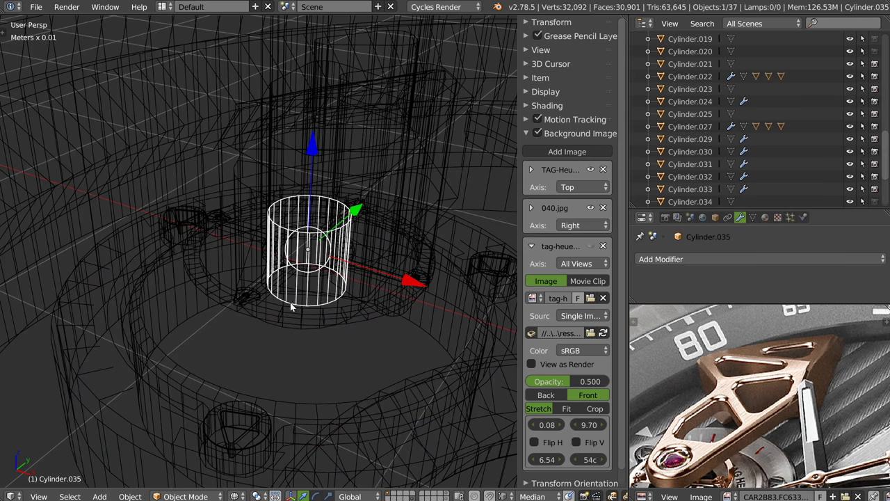
middle_click_drag(311, 149, 300, 61)
key("z")
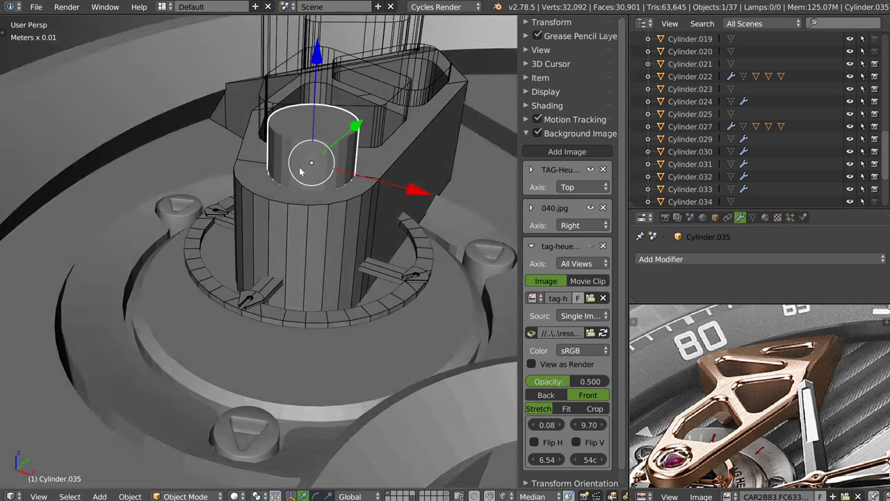
key("Tab")
key("Tab")
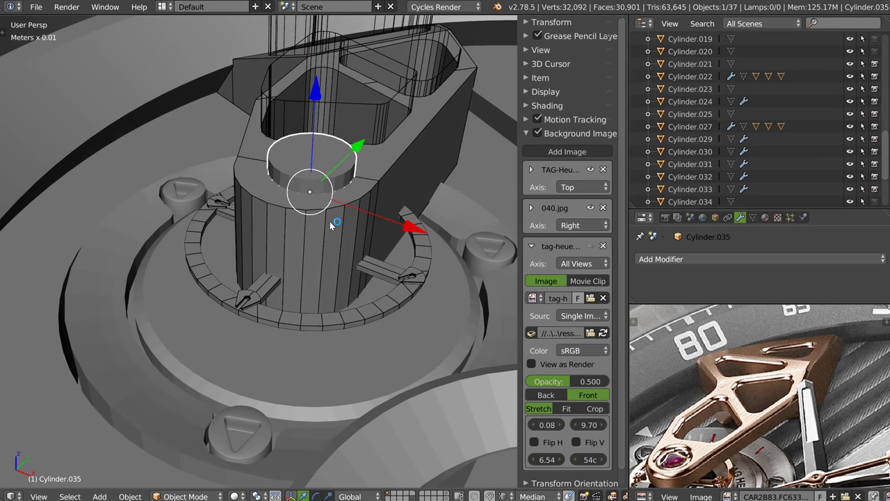
key("KP_7")
scroll(296, 202, "up", 3)
Scale the new cylinder down to match the red jewel in the reference photo
key("s")
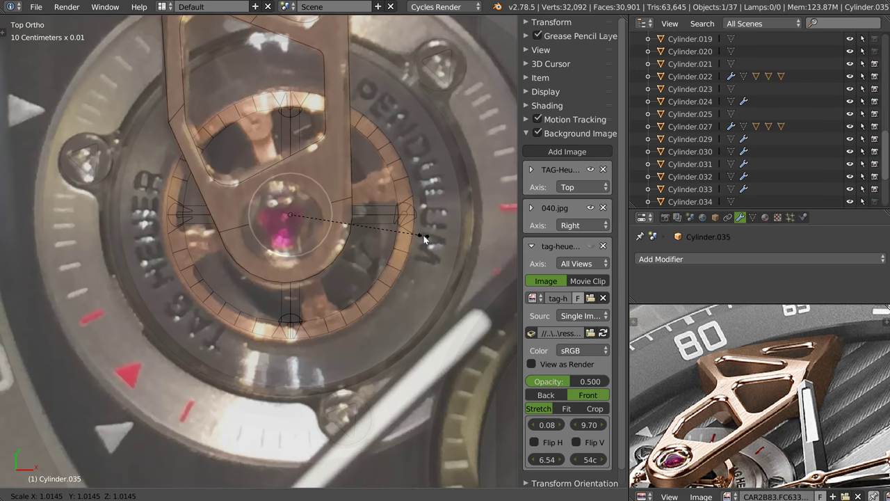
left_click(425, 237)
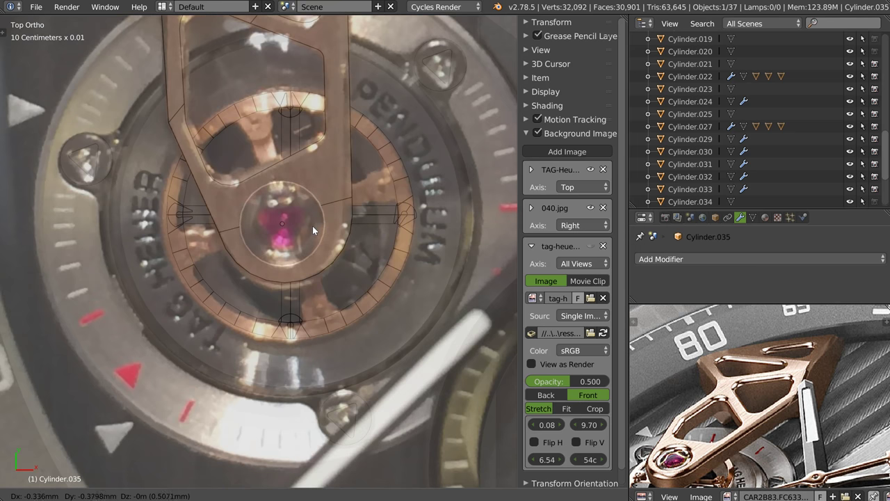
left_click(311, 226)
key("s")
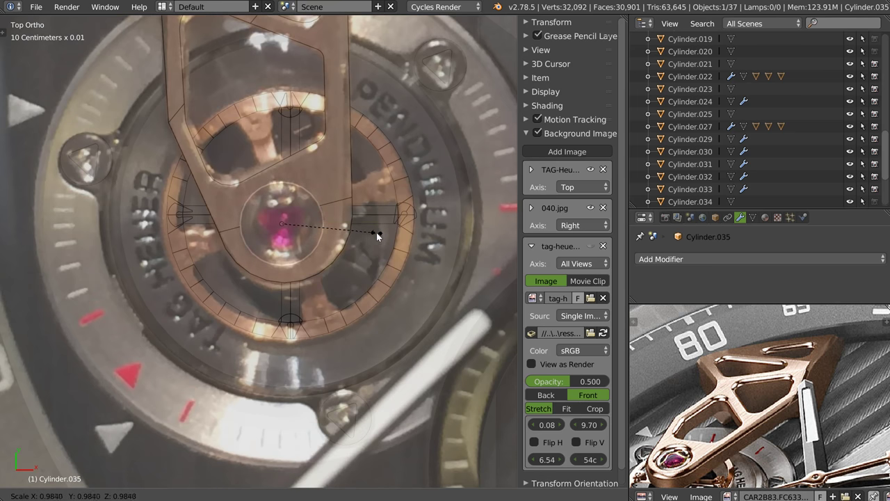
left_click(376, 234)
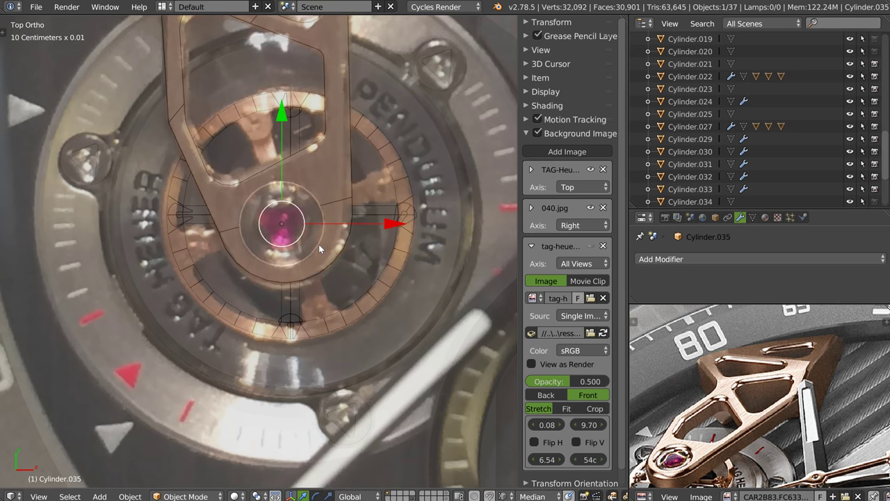
Snap the small cylinder onto the 3D cursor
key("shift+s")
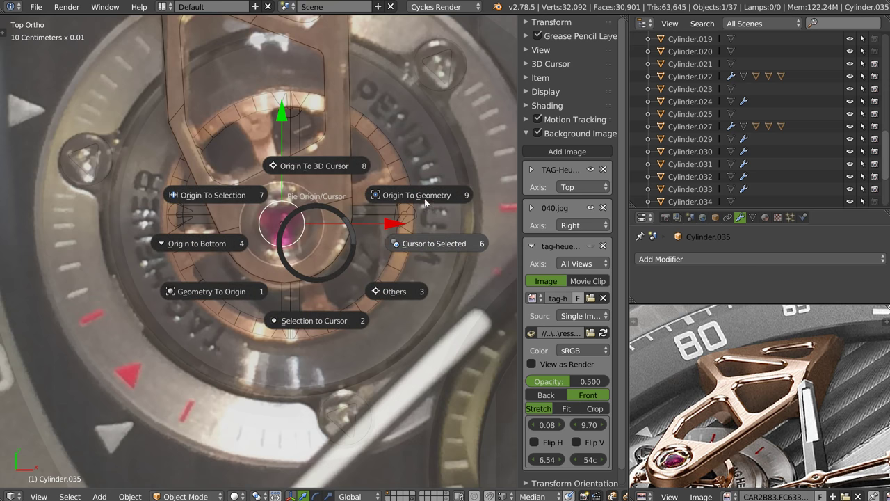
left_click(321, 321)
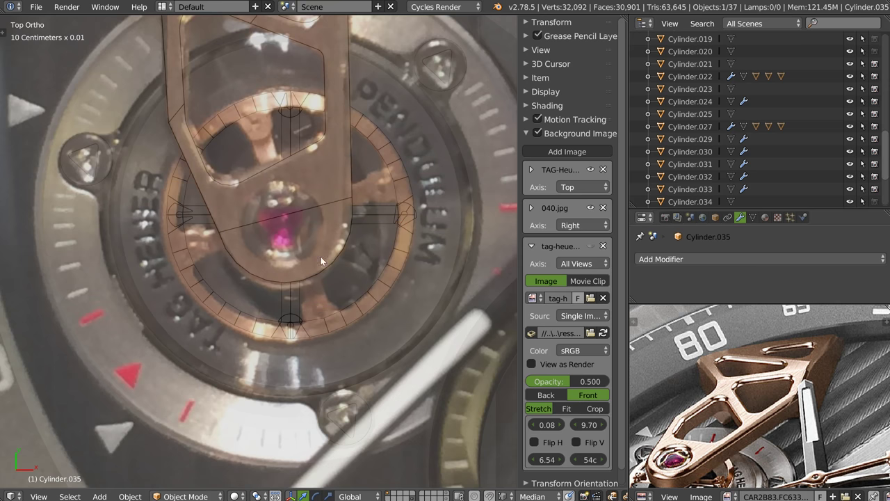
scroll(311, 230, "down", 3)
scroll(254, 223, "down", 3)
middle_click_drag(200, 203, 244, 213)
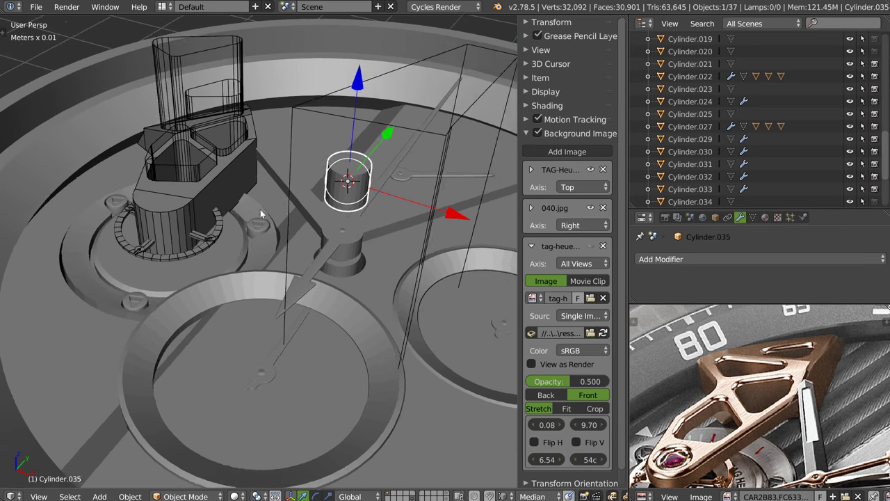
Snap the cursor to the pivot ring, move the small cylinder there, and raise it through the arm
right_click(217, 258)
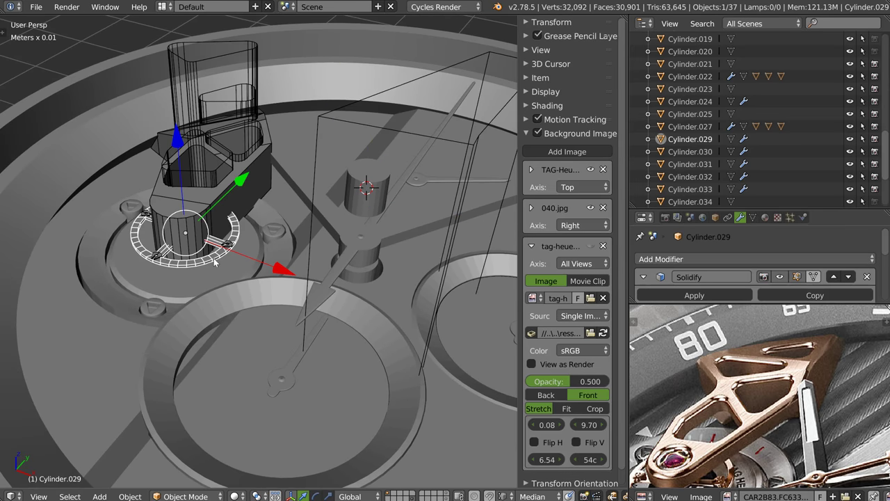
key("shift+s")
left_click(325, 263)
right_click(375, 203)
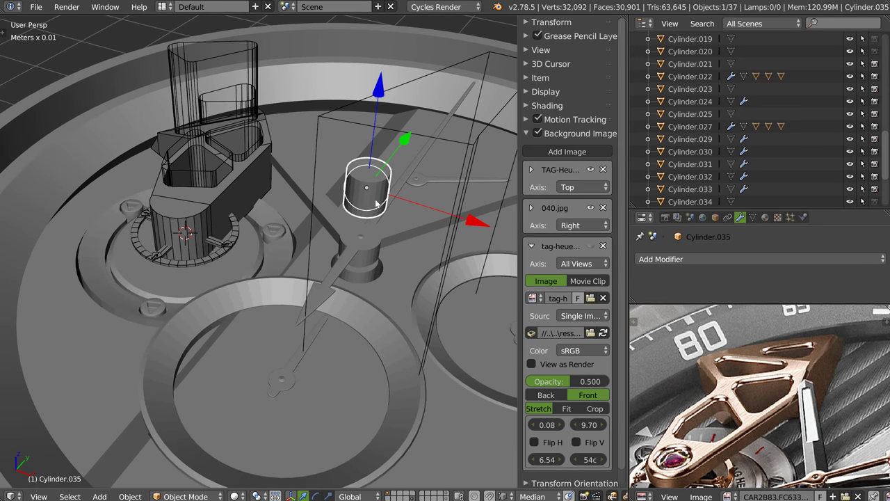
key("shift+s")
left_click(356, 285)
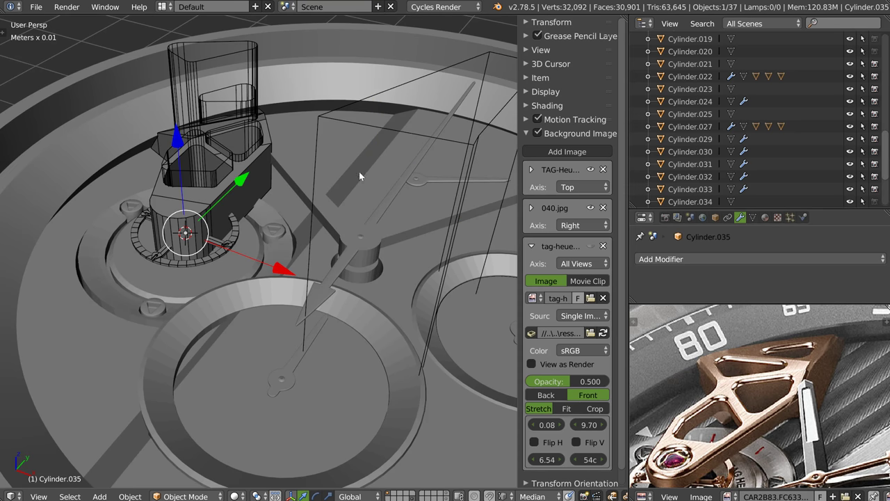
left_click_drag(177, 143, 175, 115)
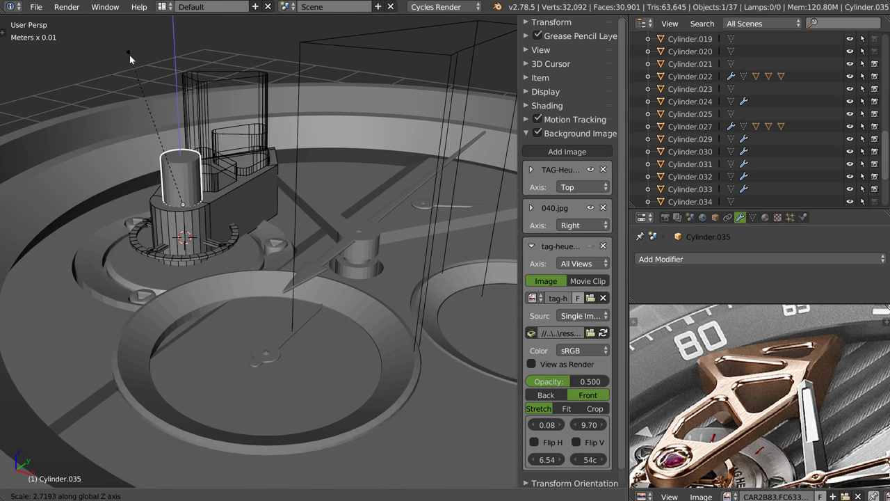
left_click_drag(176, 139, 176, 122)
Boolean-difference the small cylinder from the bridge arm to cut the pivot hole
right_click(268, 191, "shift")
key("q")
left_click(325, 153)
left_click(326, 153)
mouse_move(325, 153)
middle_mouse_down()
mouse_move(277, 241)
mouse_move(300, 228)
mouse_move(293, 176)
middle_mouse_up()
scroll(278, 241, "up", 4)
scroll(301, 228, "down", 2)
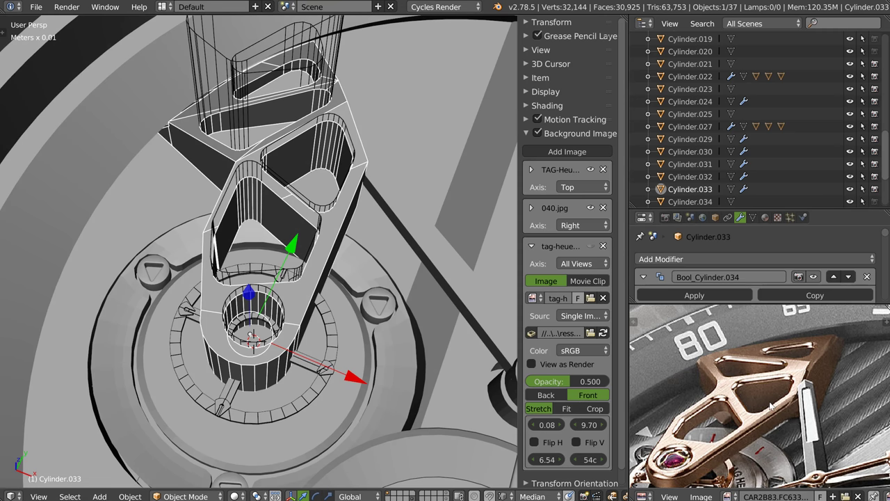
mouse_move(299, 236)
middle_mouse_down()
mouse_move(285, 221)
mouse_move(293, 246)
middle_mouse_up()
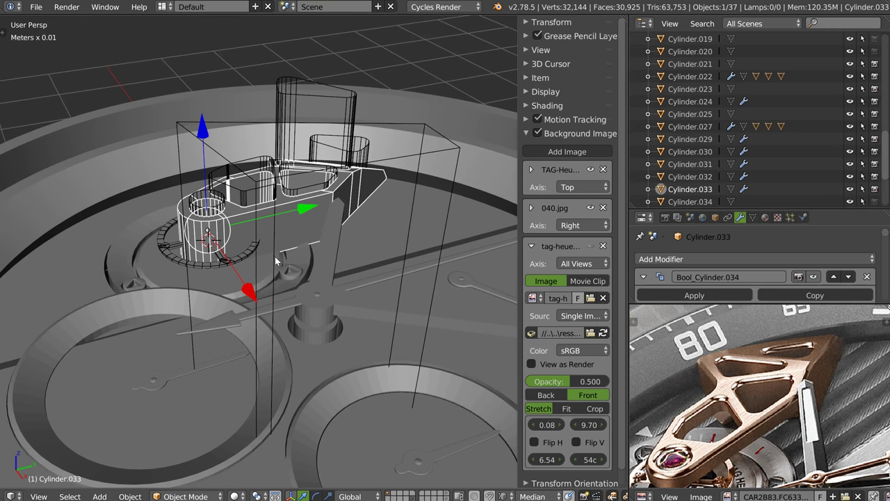
Add a new cube at the 3D cursor and enter Edit Mode in top view
key("shift+s")
left_click(365, 198)
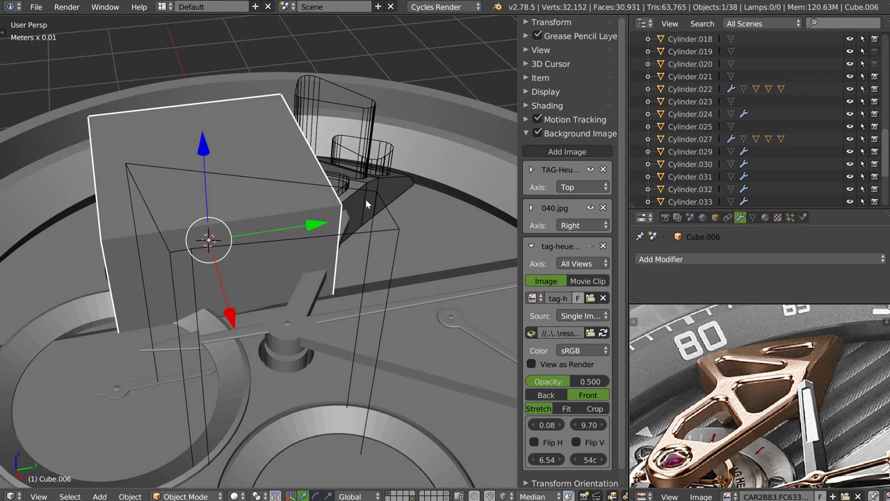
middle_click_drag(323, 220, 316, 245)
key("q")
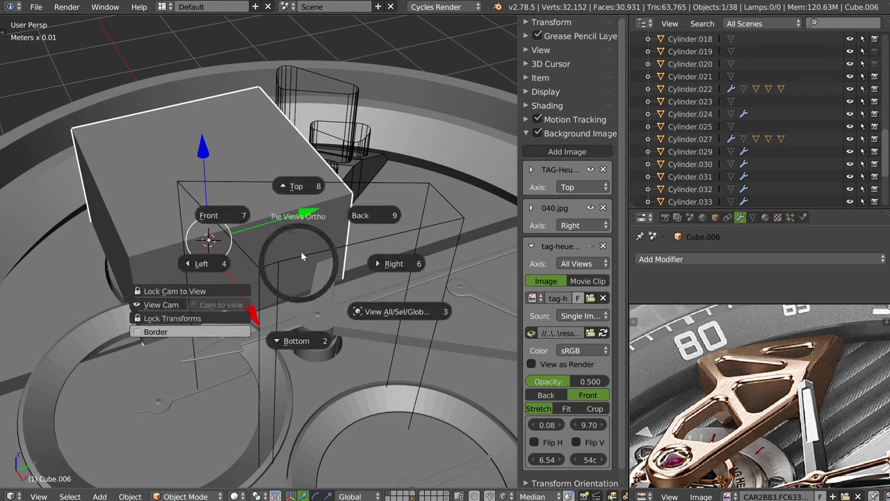
left_click(300, 213)
scroll(300, 213, "up", 2)
key("Tab")
Move the cube's right corners to the arm's tip and left corners onto the reference outline
right_click(347, 166)
right_click(347, 167, "shift")
key("g")
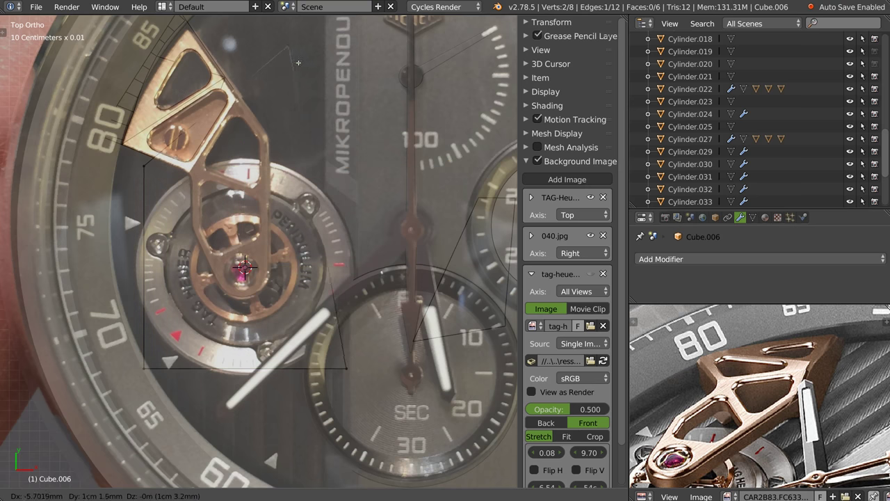
left_click(290, 89)
right_click(144, 166)
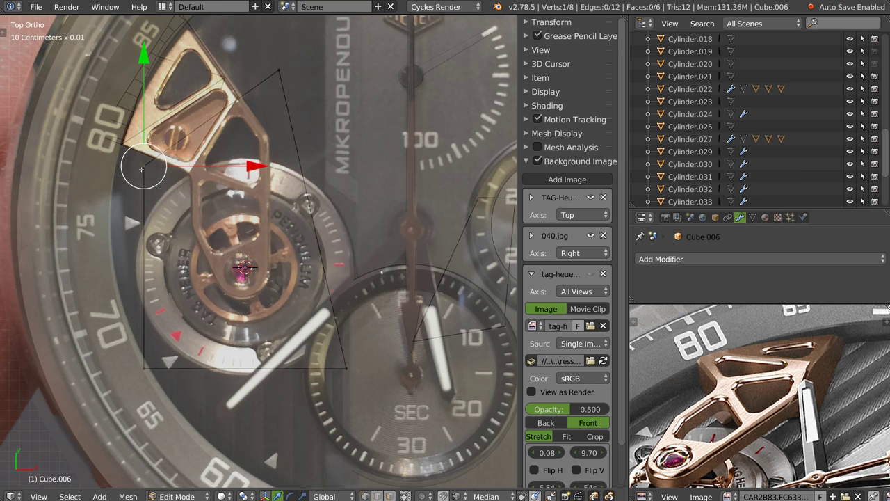
key("g")
key("Escape")
key("g")
key("Escape")
right_click(176, 122, "shift")
key("g")
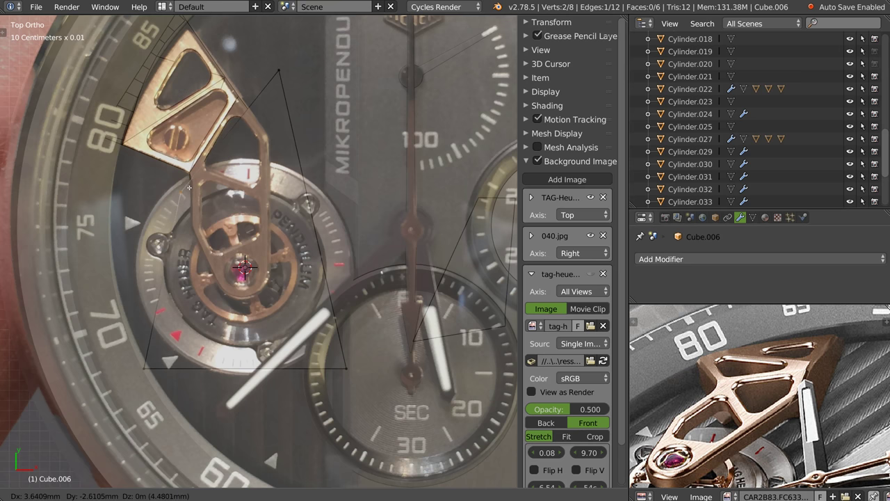
left_click(192, 188)
Shape the top corners into the wedge apex and pull the bottom-right corner upward
right_click(278, 75)
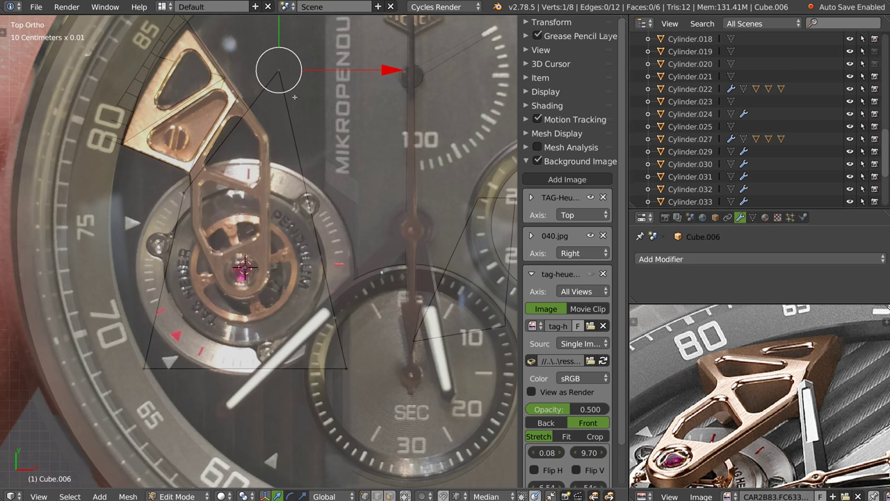
key("g")
left_click(275, 82)
right_click(301, 82, "shift")
key("g")
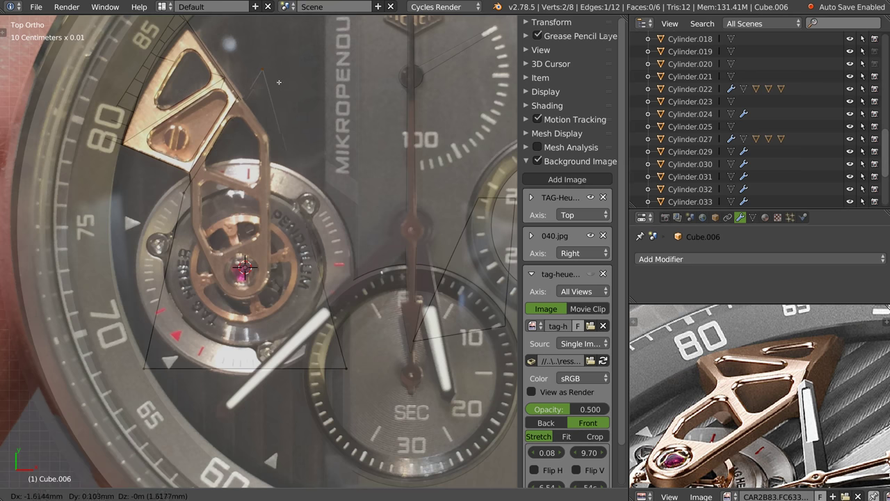
left_click(280, 64)
right_click(350, 368)
key("g")
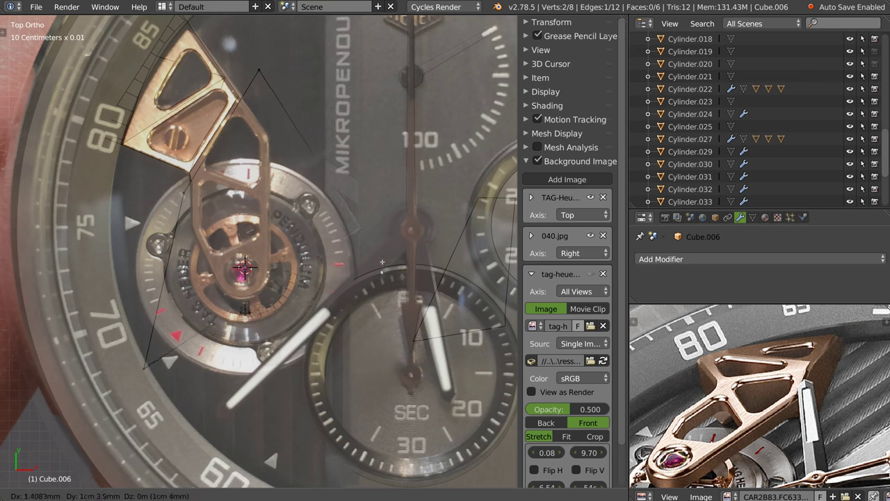
left_click(393, 275)
key("Tab")
mouse_move(259, 197)
middle_mouse_down()
mouse_move(224, 184)
mouse_move(237, 213)
mouse_move(306, 224)
mouse_move(267, 217)
mouse_move(115, 149)
middle_mouse_up()
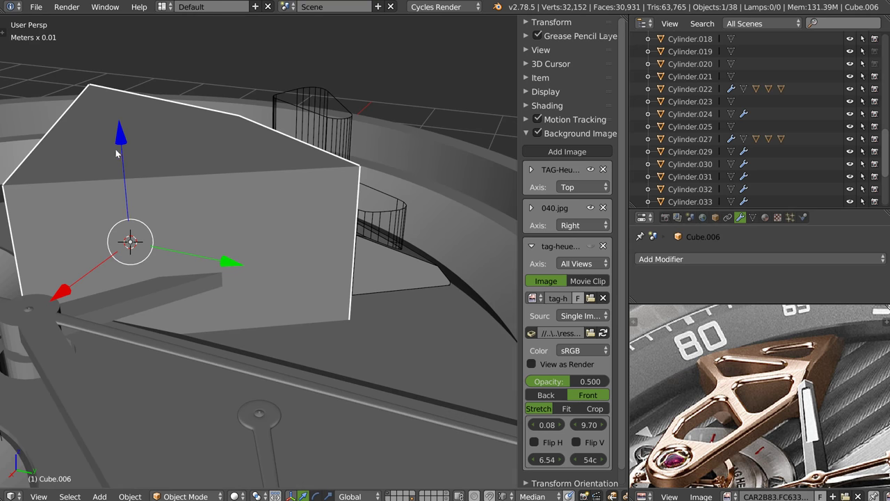
Lower the wedge box along Z and boolean-difference it from the bridge arm
key("g")
key("z")
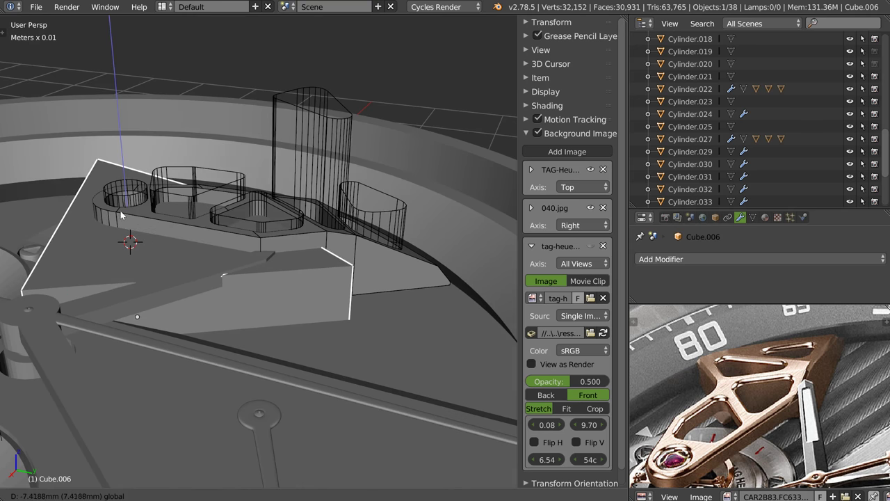
left_click(122, 215)
right_click(383, 270)
key("q")
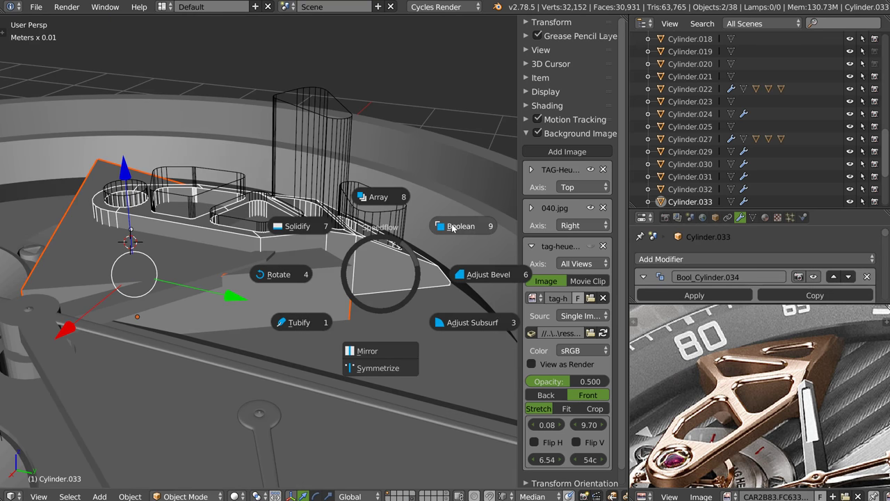
left_click(387, 267)
key("Escape")
middle_click_drag(309, 263, 319, 240)
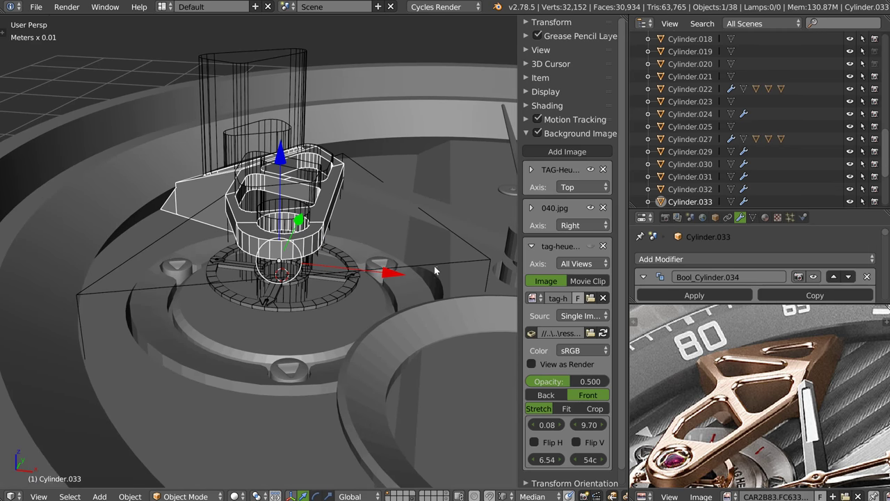
Raise the wedge cutter along Z and inspect it against the arm
right_click(434, 270)
key("g")
key("z")
left_click(277, 265)
scroll(292, 279, "up", 3)
middle_click_drag(292, 278, 258, 300)
scroll(233, 308, "up", 2)
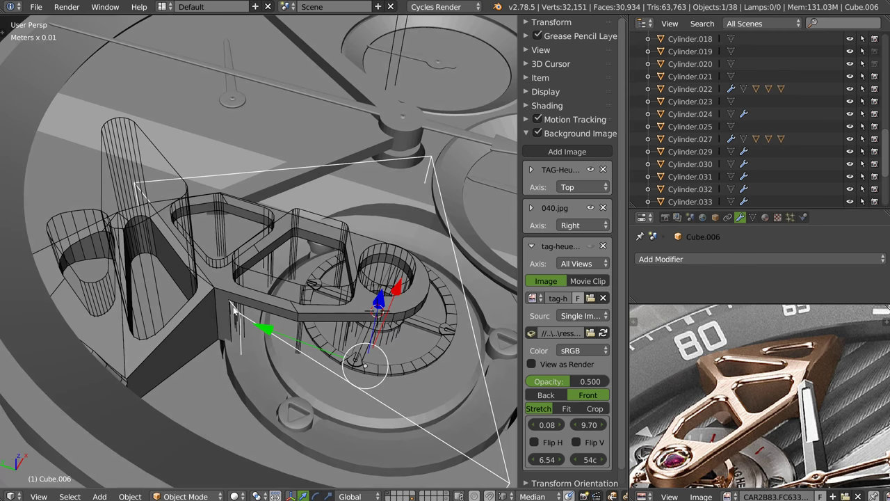
scroll(237, 278, "up", 2)
scroll(230, 279, "up", 1)
scroll(250, 285, "up", 1)
scroll(291, 281, "up", 1)
In Edit Mode, shift the cutter's vertical edge sideways to cover the arm's end
key("Tab")
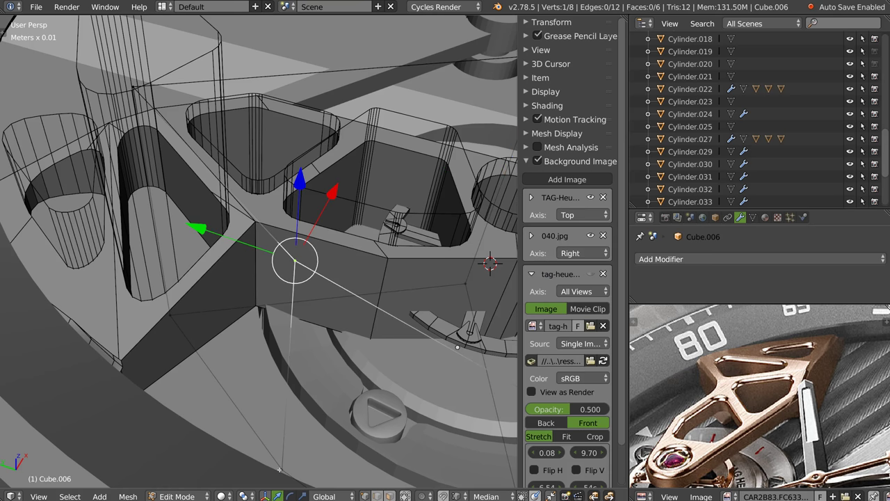
left_click(281, 469, "shift")
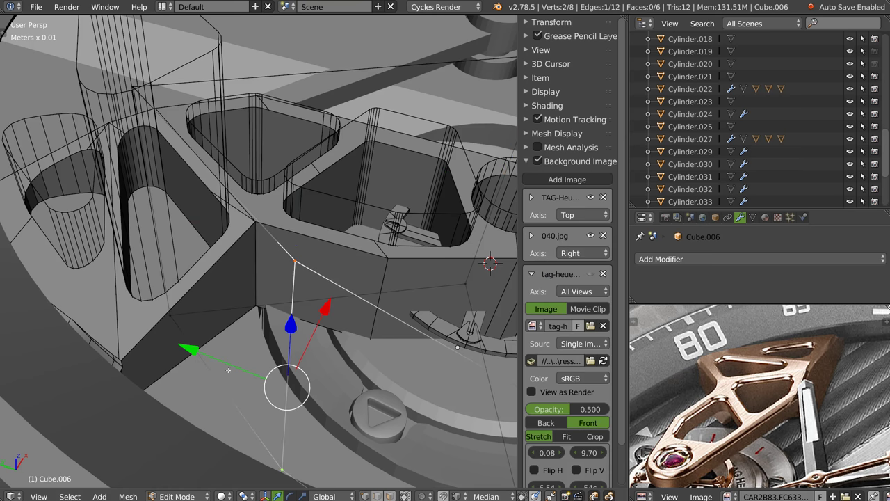
left_click_drag(203, 347, 262, 301)
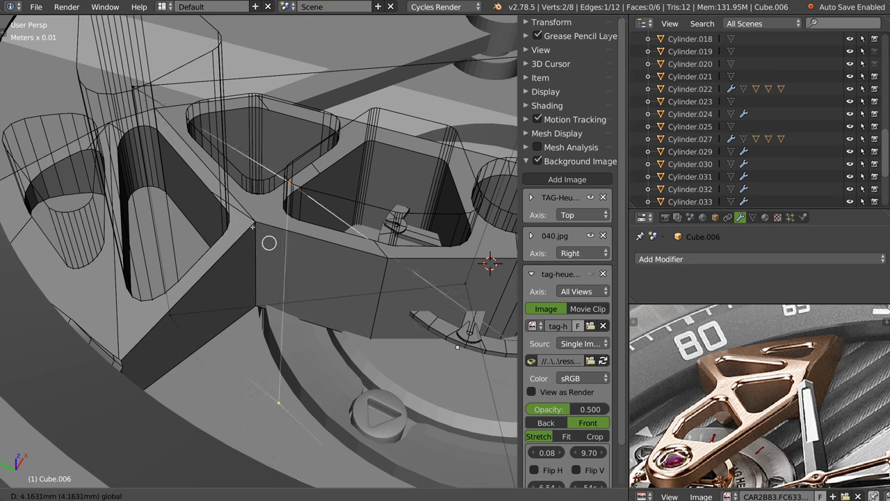
middle_click_drag(297, 293, 254, 234)
key("Tab")
left_click(283, 192)
scroll(283, 188, "down", 3)
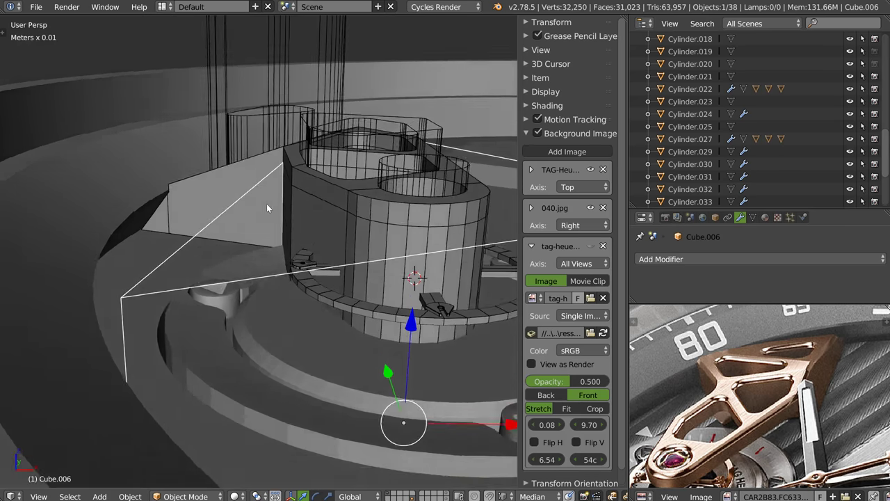
middle_click_drag(266, 203, 239, 221)
Nudge the bridge arm slightly vertically, then reselect the wedge cutter
right_click(372, 199)
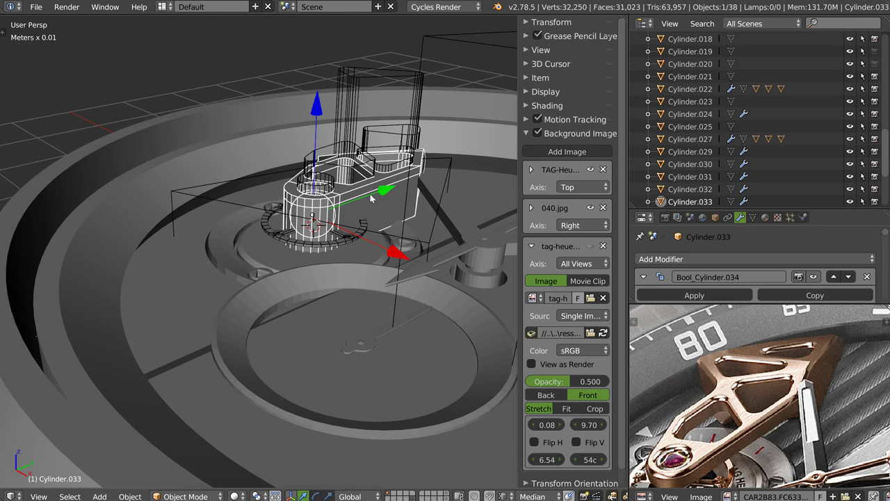
left_click_drag(315, 107, 314, 109)
mouse_move(314, 111)
middle_mouse_down()
mouse_move(352, 187)
mouse_move(314, 217)
mouse_move(356, 214)
mouse_move(328, 188)
middle_mouse_up()
scroll(352, 186, "up", 3)
right_click(307, 220)
scroll(307, 220, "up", 3)
Recheck the cutter's vertices, then isolate the bridge arm in local view to inspect the cut
key("Tab")
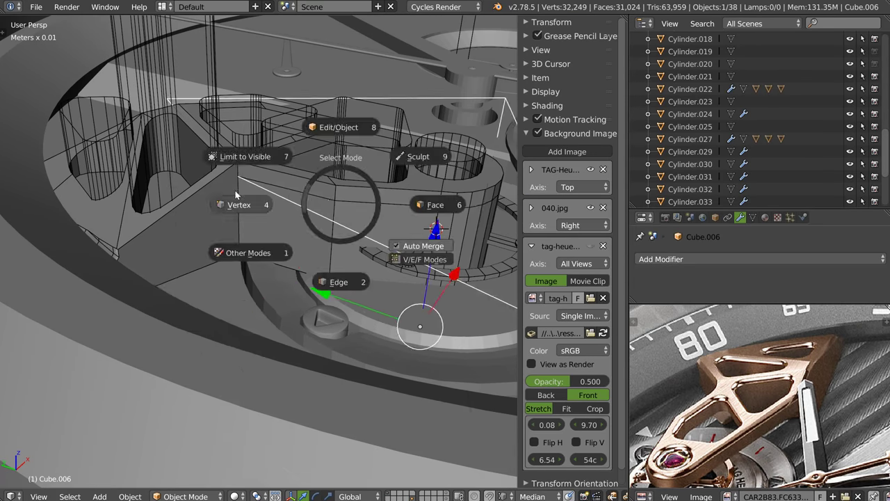
middle_click_drag(272, 206, 318, 211)
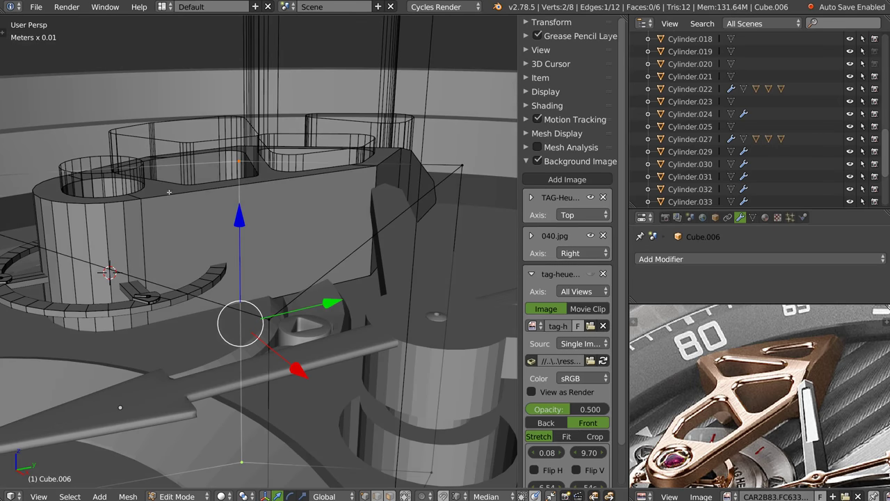
key("Tab")
right_click(324, 214)
key("KP_Divide")
mouse_move(321, 212)
middle_mouse_down()
mouse_move(321, 151)
mouse_move(390, 150)
mouse_move(400, 274)
middle_mouse_up()
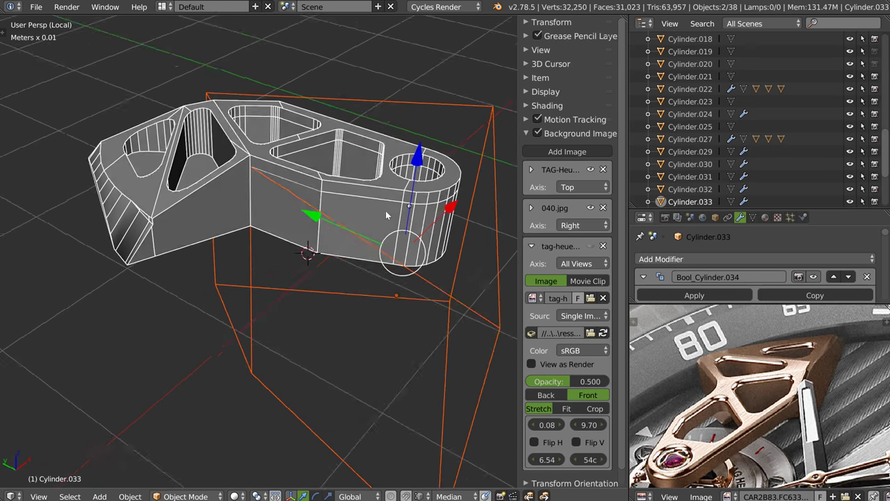
right_click(416, 297)
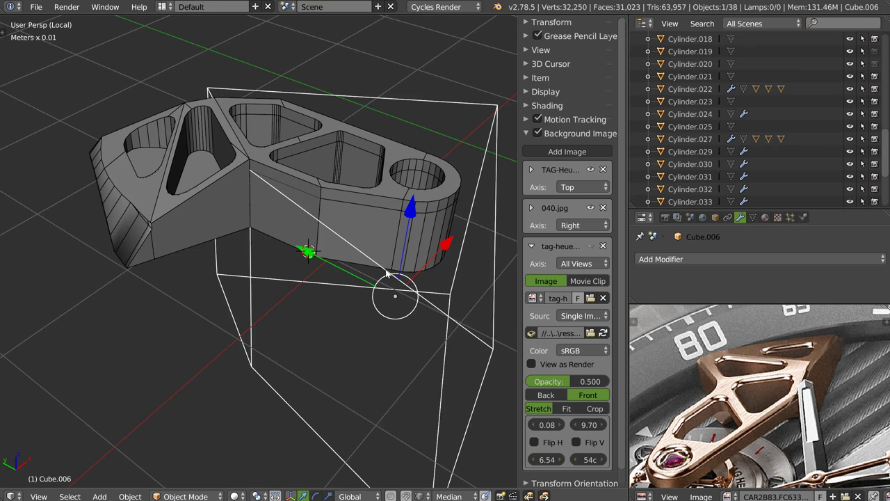
key("Tab")
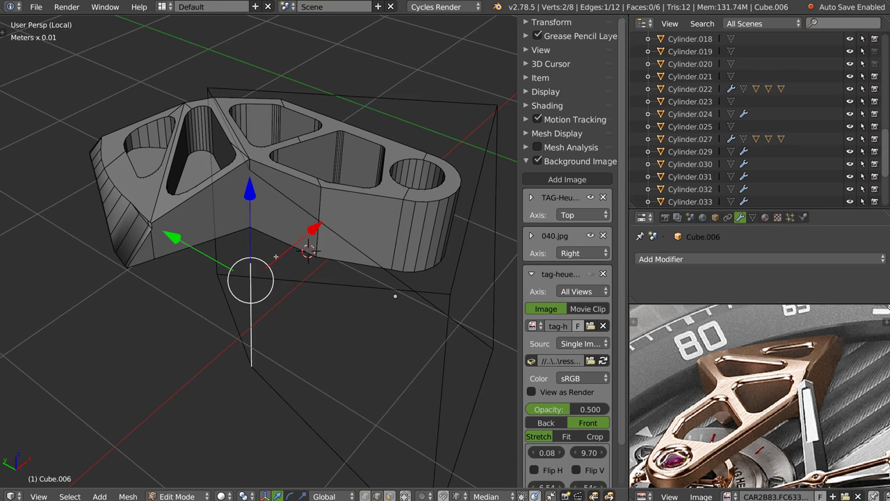
key("g")
key("g")
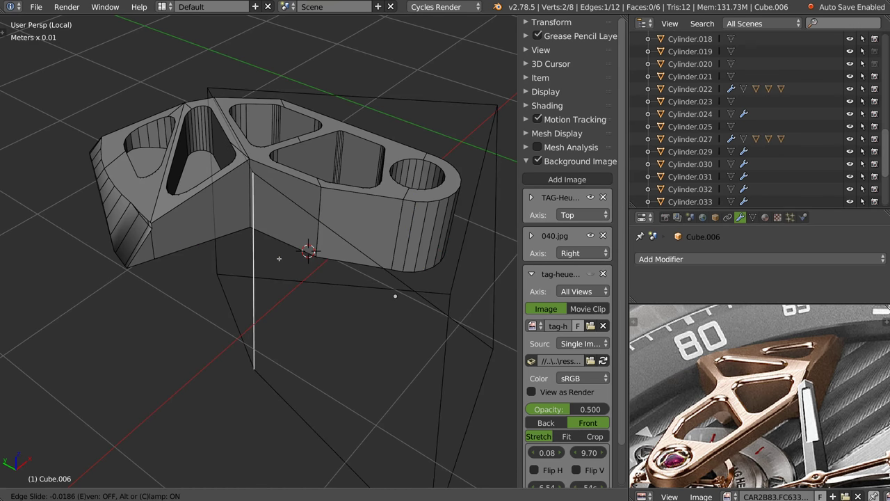
left_click(275, 281)
key("Tab")
mouse_move(321, 132)
middle_mouse_down()
mouse_move(275, 142)
mouse_move(330, 119)
mouse_move(285, 161)
mouse_move(257, 209)
mouse_move(297, 205)
mouse_move(247, 179)
middle_mouse_up()
scroll(276, 183, "down", 3)
scroll(271, 184, "down", 4)
scroll(263, 185, "down", 2)
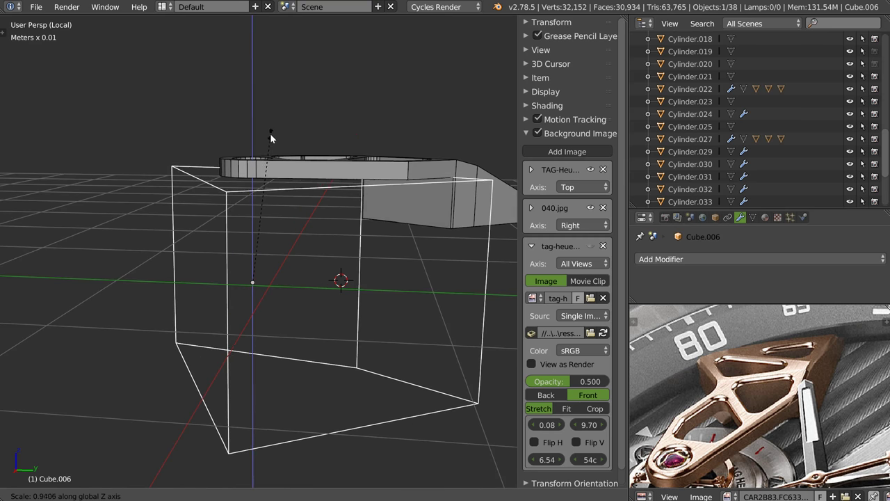
mouse_move(272, 129)
middle_mouse_down()
mouse_move(318, 228)
mouse_move(282, 204)
middle_mouse_up()
scroll(360, 231, "up", 3)
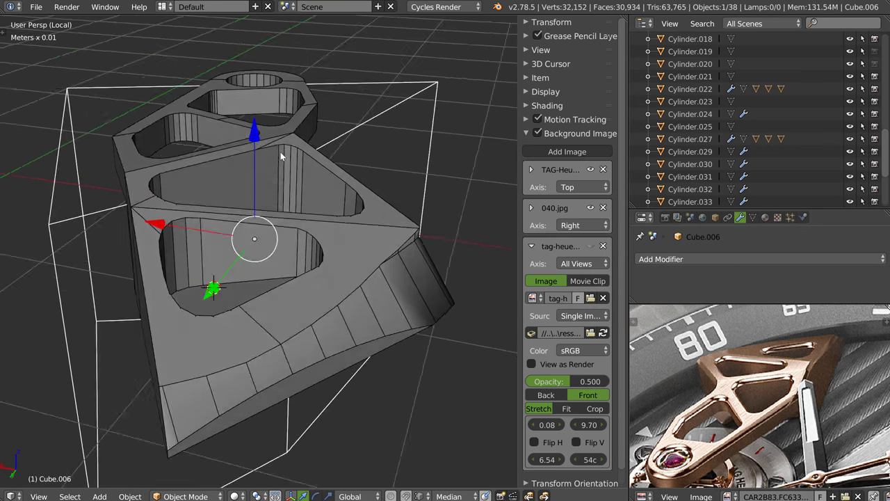
middle_click_drag(280, 151, 313, 154)
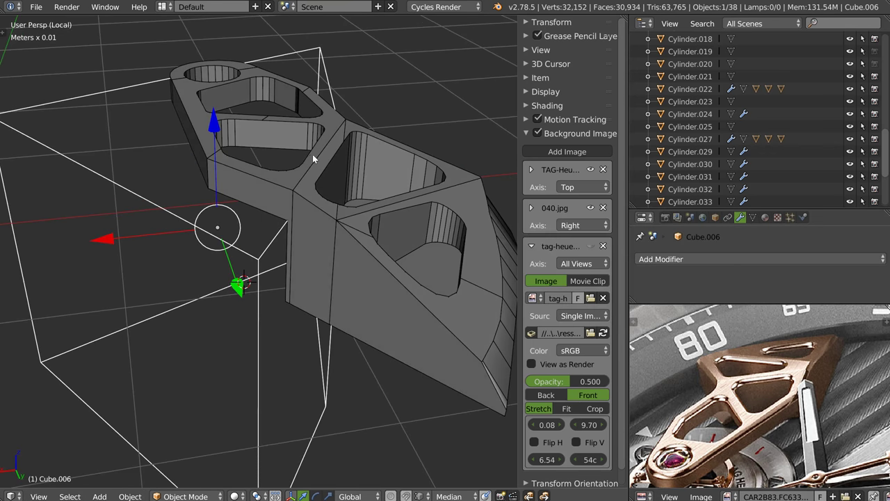
mouse_move(292, 206)
middle_mouse_down()
mouse_move(319, 160)
mouse_move(303, 131)
mouse_move(302, 146)
middle_mouse_up()
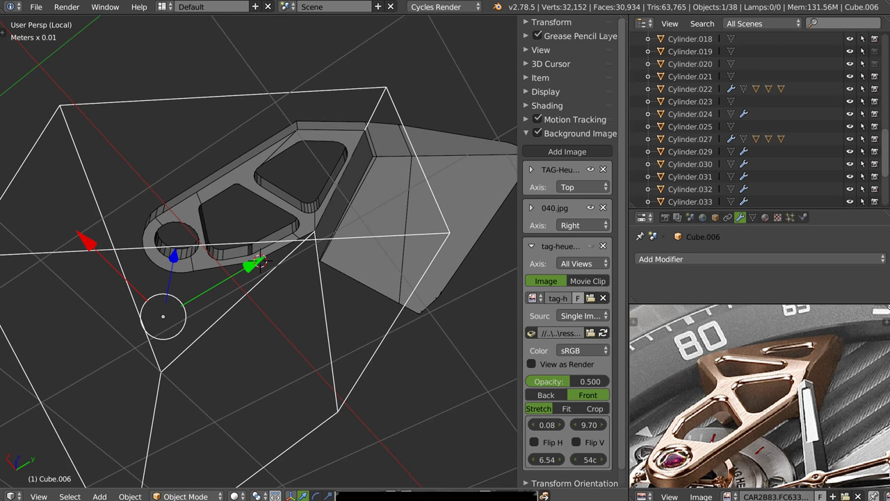
mouse_move(433, 394)
middle_mouse_down()
mouse_move(249, 299)
mouse_move(218, 320)
mouse_move(299, 304)
middle_mouse_up()
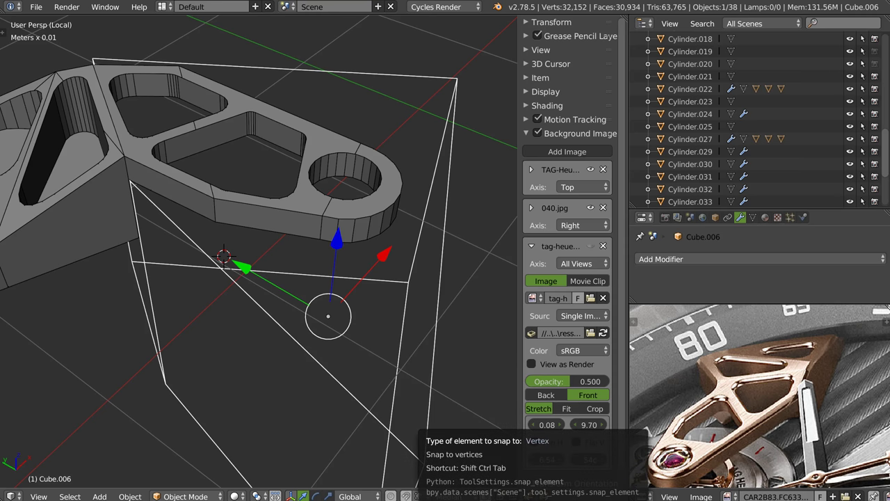
Switch to top orthographic view, inspect the pivot cylinder's mesh, then exit local view
mouse_move(321, 231)
middle_mouse_down()
mouse_move(335, 257)
mouse_move(370, 234)
mouse_move(328, 189)
middle_mouse_up()
key("KP_5")
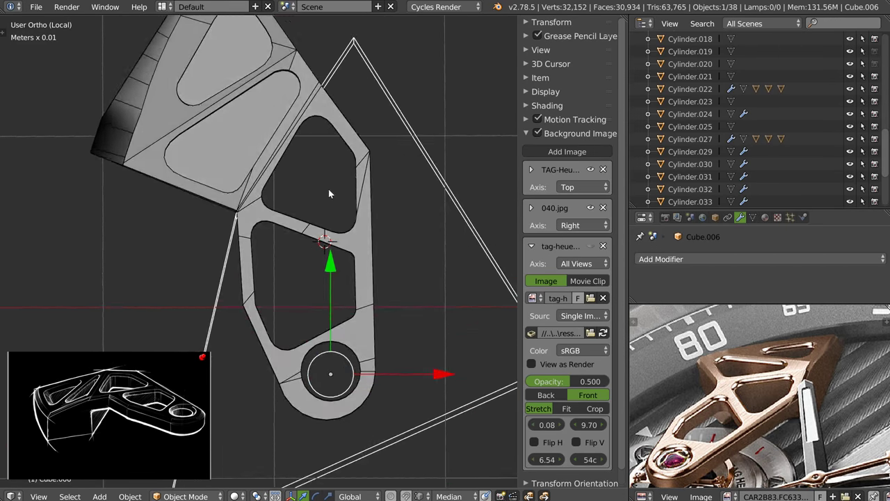
key("KP_7")
scroll(235, 211, "up", 1)
scroll(256, 216, "up", 2)
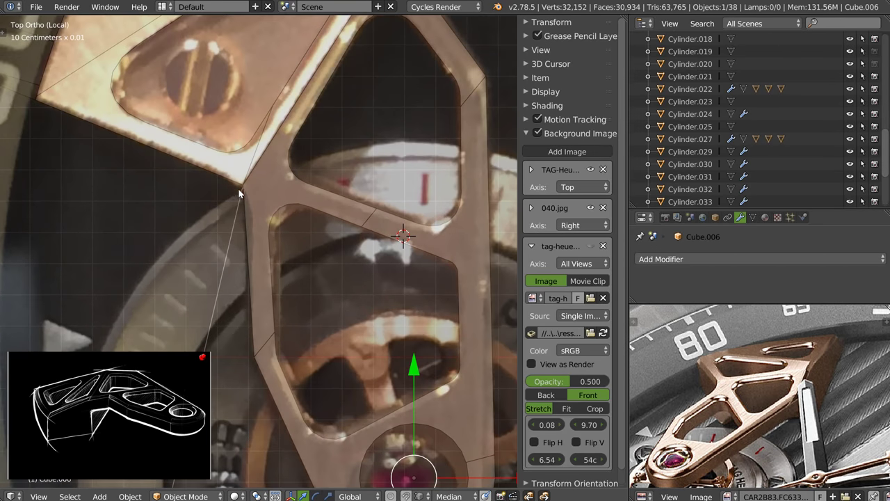
right_click(261, 249)
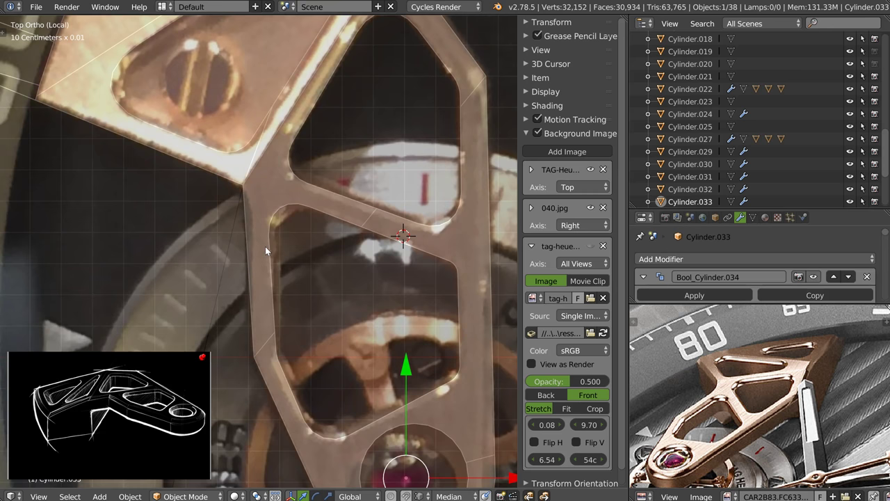
key("Tab")
key("Tab")
scroll(258, 254, "down", 2)
scroll(274, 238, "down", 1)
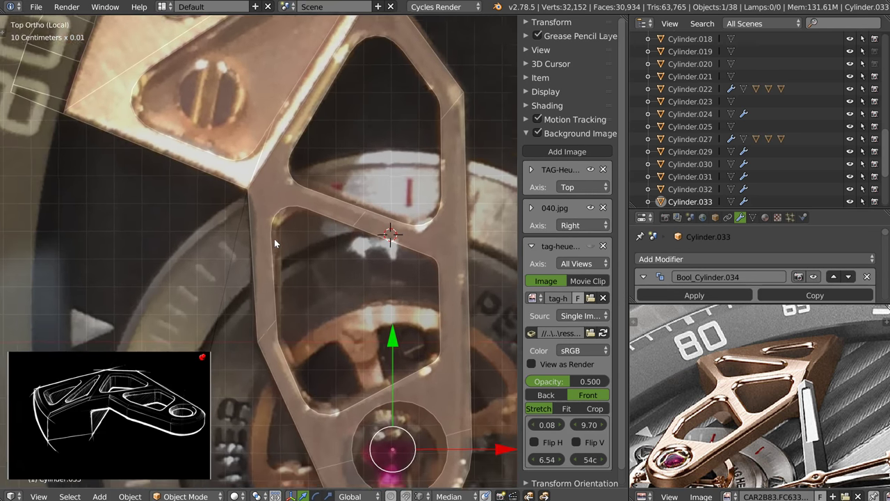
scroll(279, 200, "up", 1, "shift")
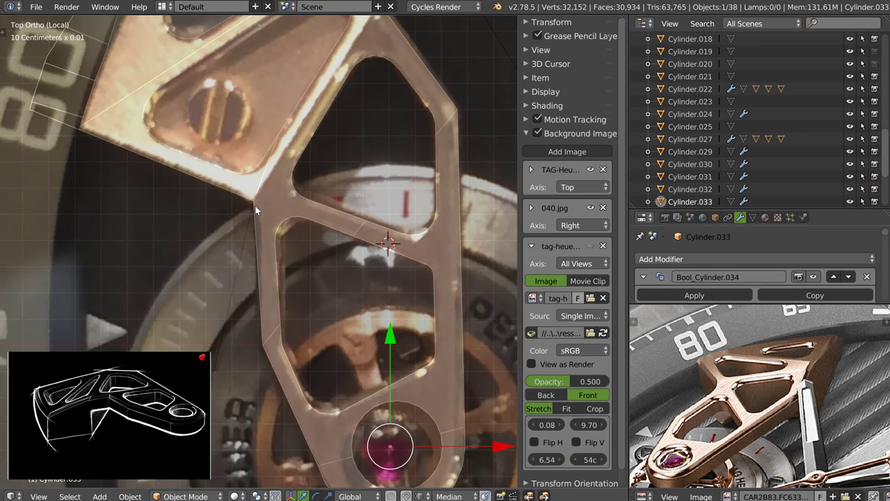
scroll(293, 258, "down", 1)
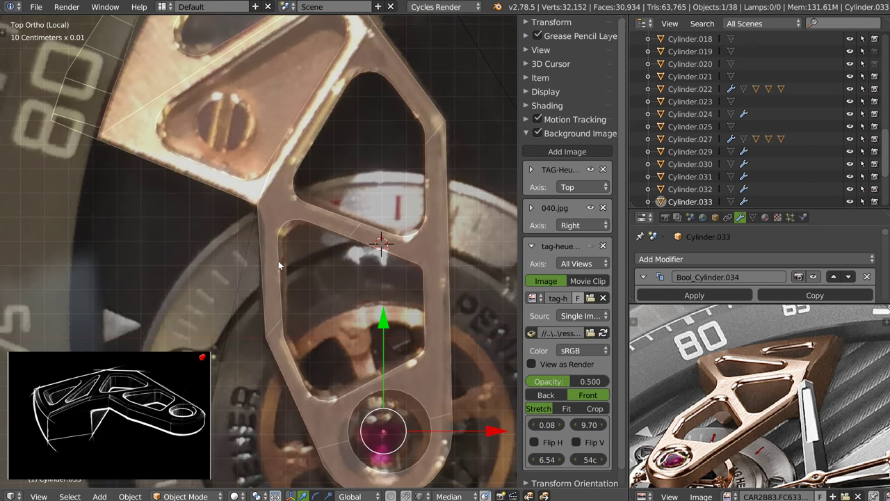
mouse_move(280, 280)
middle_mouse_down()
mouse_move(286, 315)
mouse_move(321, 251)
mouse_move(345, 262)
mouse_move(351, 244)
middle_mouse_up()
key("KP_Divide")
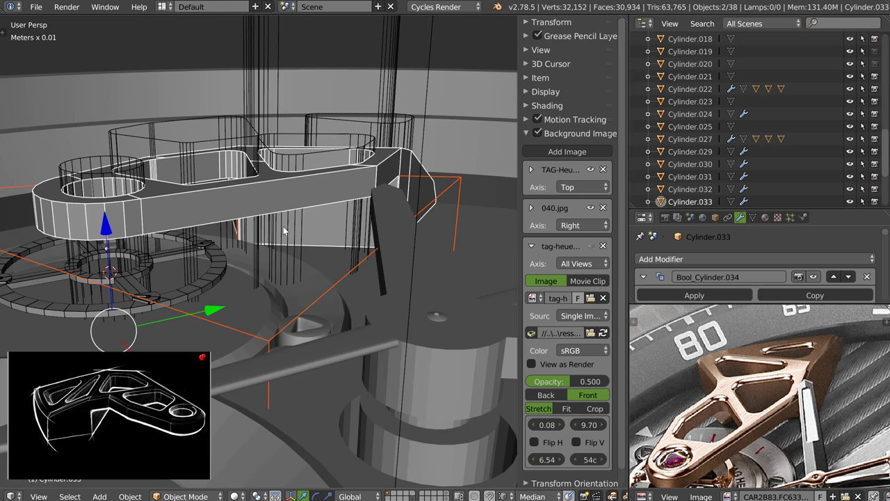
Nudge the lower pocket cutter's upper-left rounded corner vertices to match the photo, from top view
right_click(223, 124)
key("q")
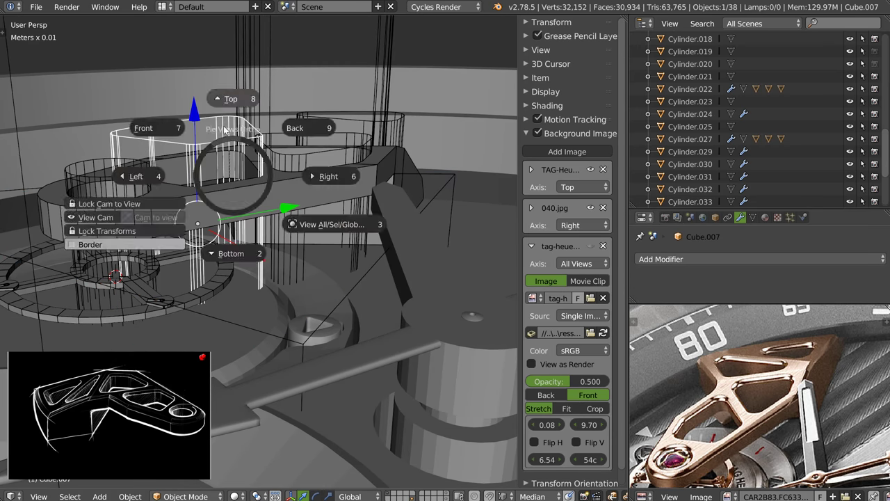
left_click(233, 112)
scroll(237, 205, "up", 2)
scroll(236, 205, "up", 3)
key("Tab")
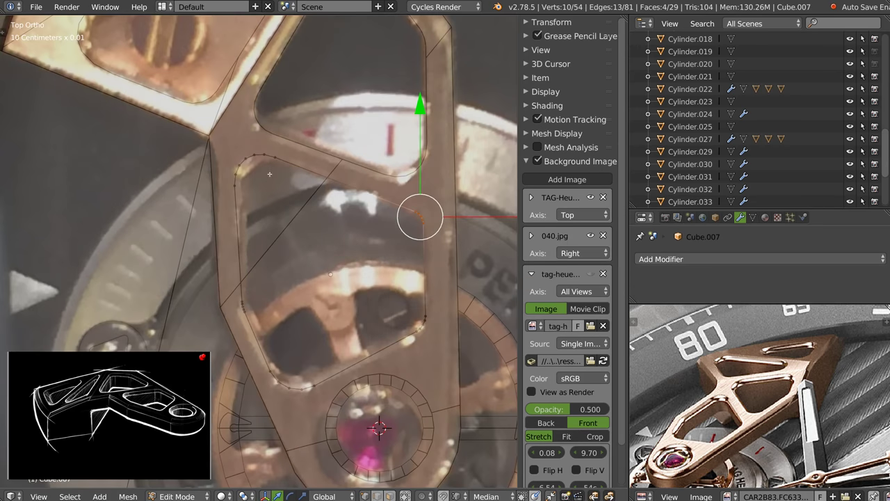
right_click(277, 161)
right_click(256, 180, "ctrl")
left_click_drag(260, 185, 266, 189)
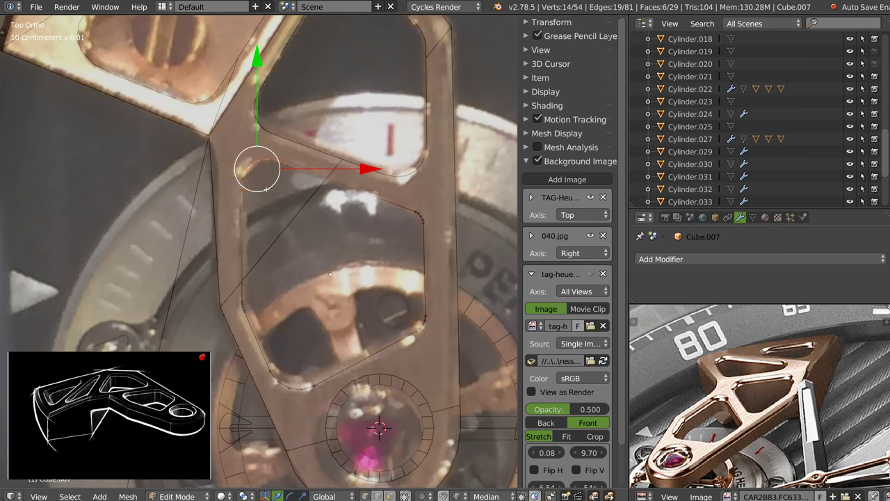
scroll(316, 186, "down", 1)
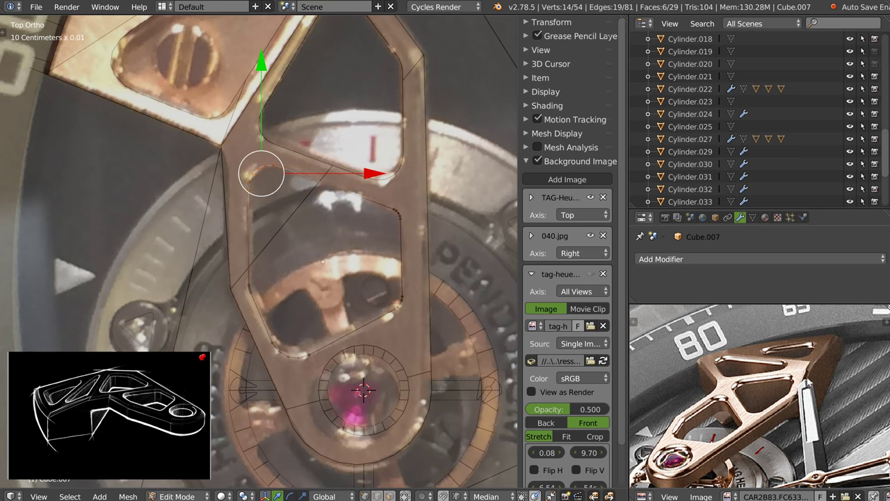
mouse_move(376, 279)
middle_mouse_down()
mouse_move(406, 303)
mouse_move(256, 220)
mouse_move(273, 228)
mouse_move(274, 199)
mouse_move(306, 257)
middle_mouse_up()
key("Tab")
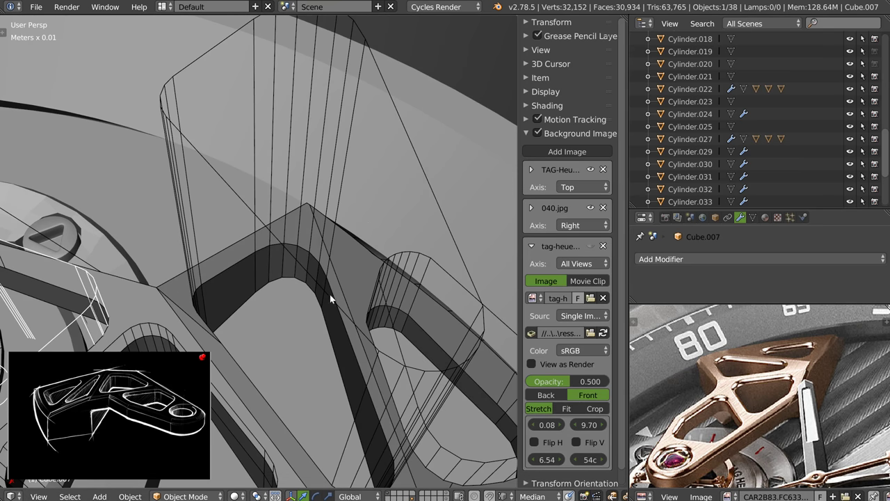
key("KP_7")
scroll(266, 193, "up", 3)
scroll(282, 213, "up", 3)
scroll(265, 174, "up", 1)
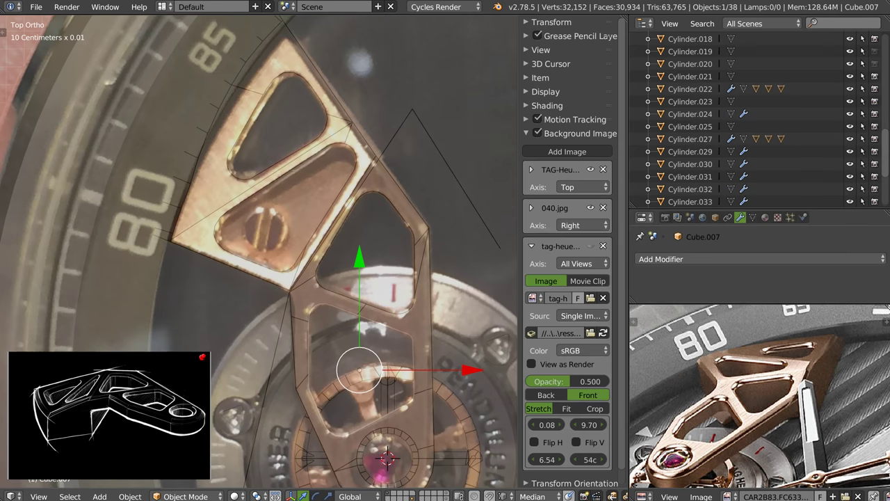
mouse_move(285, 170)
middle_mouse_down()
mouse_move(169, 194)
mouse_move(265, 298)
mouse_move(302, 222)
mouse_move(259, 231)
middle_mouse_up()
scroll(260, 236, "up", 2)
Create a custom Face orientation from a side face of the arm block Cube.006
right_click(325, 269)
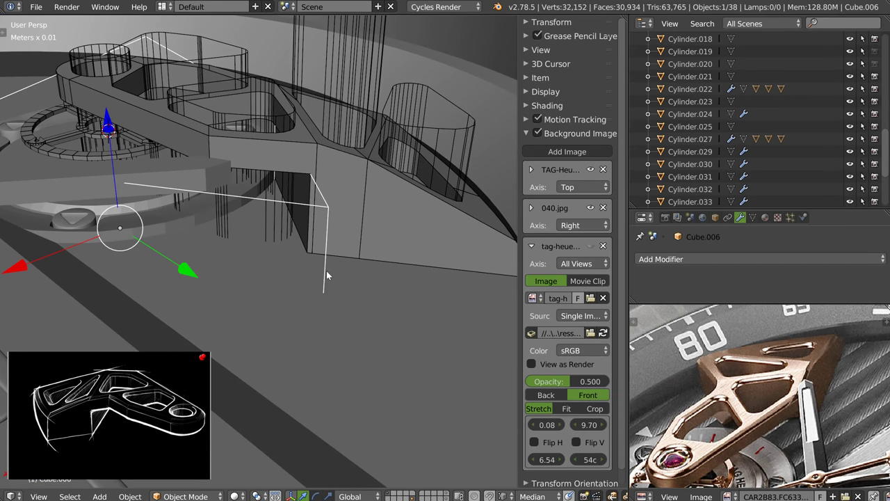
key("Tab")
scroll(327, 394, "down", 3)
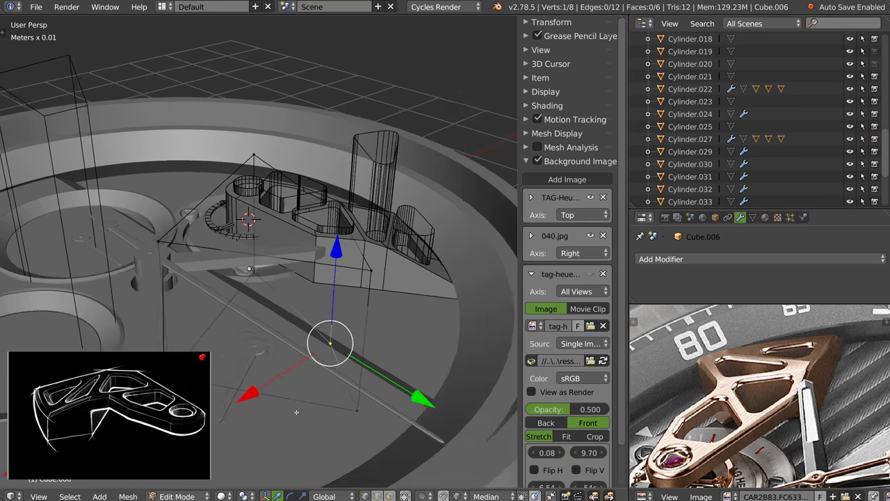
scroll(333, 393, "down", 1)
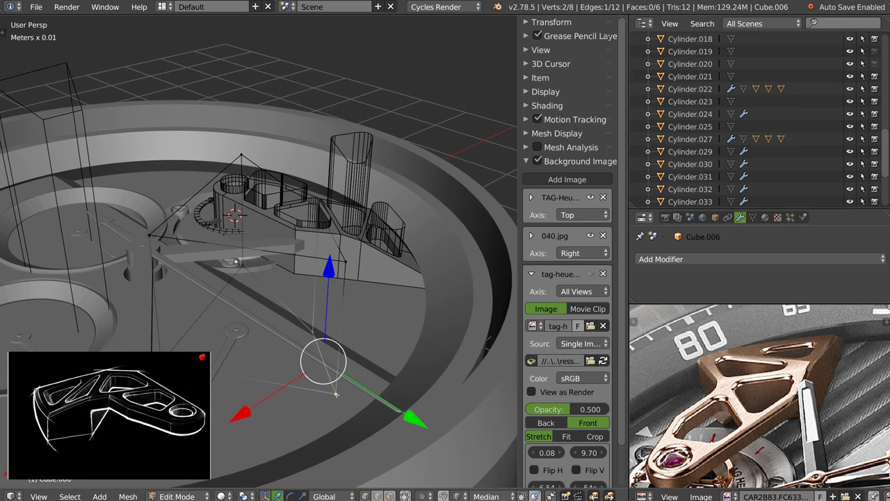
right_click(336, 310)
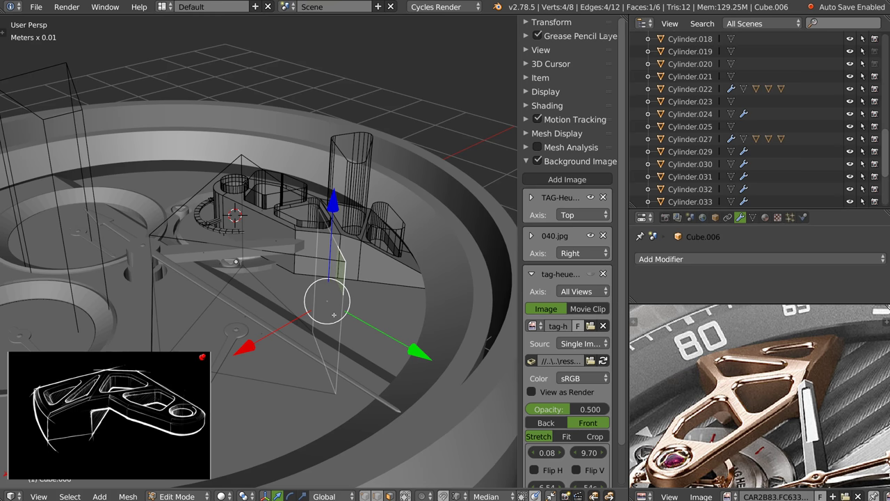
key("ctrl+alt+space")
Slide one edge of the arm block along the new face orientation and check it
key("ctrl+Tab")
left_click(320, 356)
right_click(316, 361)
left_click_drag(431, 353, 448, 358)
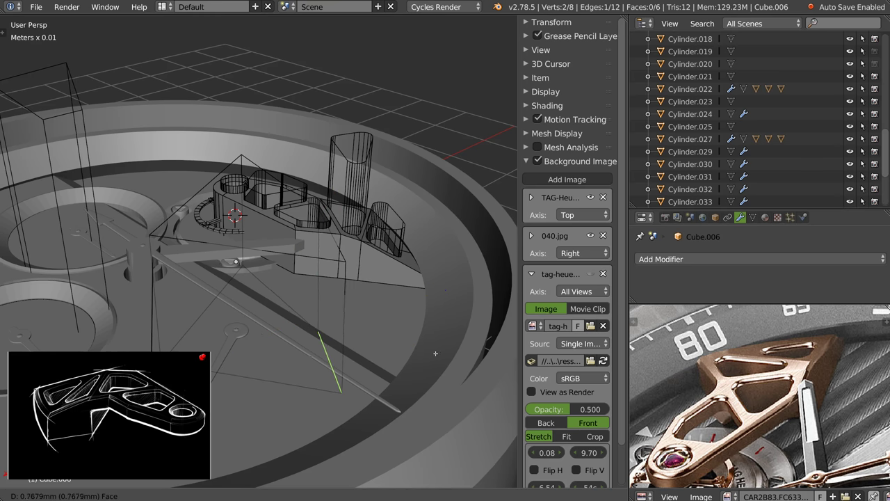
key("Tab")
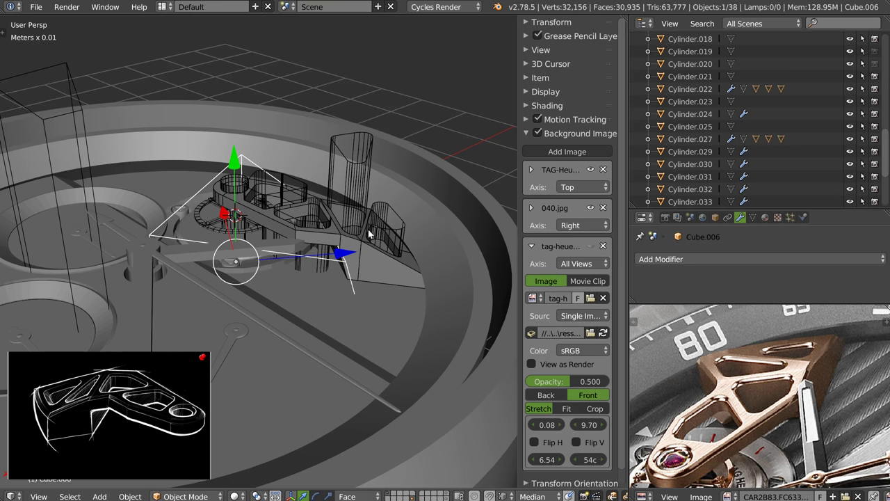
mouse_move(311, 287)
middle_mouse_down()
mouse_move(405, 300)
mouse_move(456, 283)
mouse_move(493, 284)
mouse_move(493, 304)
mouse_move(363, 287)
mouse_move(409, 278)
mouse_move(371, 269)
mouse_move(399, 257)
mouse_move(398, 249)
mouse_move(386, 311)
mouse_move(373, 301)
middle_mouse_up()
Re-inspect the arm block mesh from higher and lower angles, then select the tall pocket cutter
key("Tab")
middle_click_drag(409, 346, 367, 326)
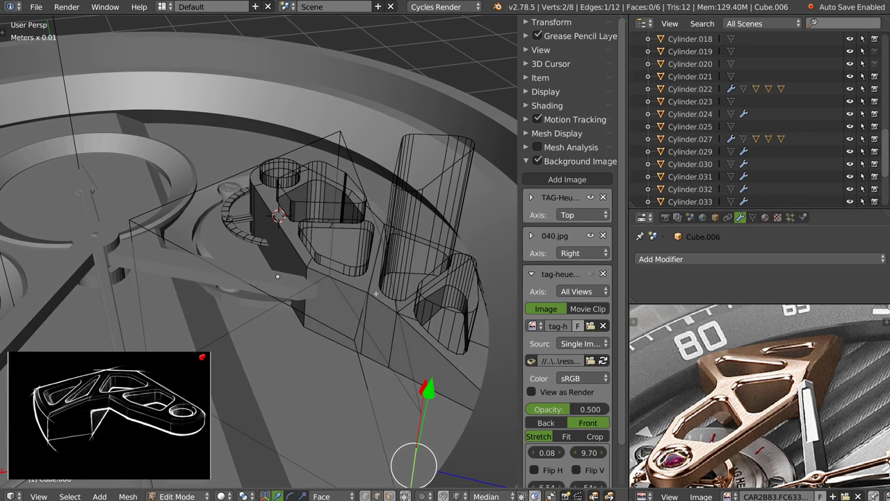
key("Tab")
middle_click_drag(414, 239, 412, 167)
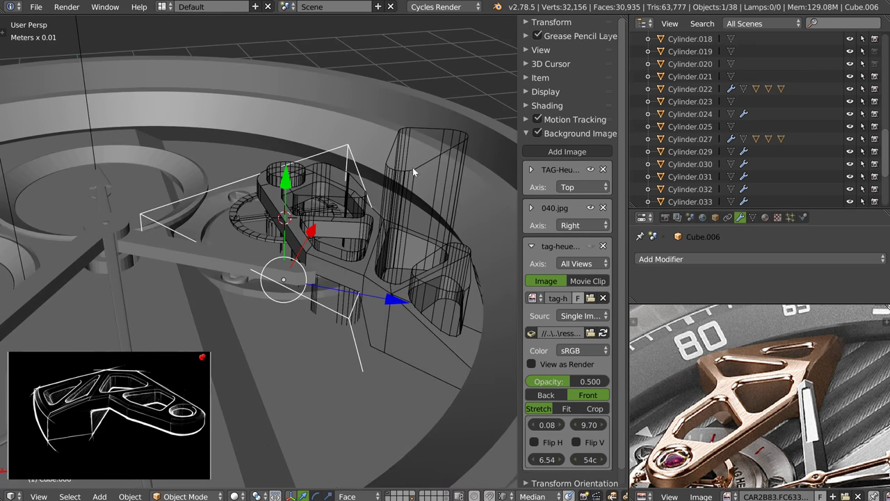
right_click(413, 174)
Reposition the tall pocket cutter, then shift it further along the Y axis
key("g")
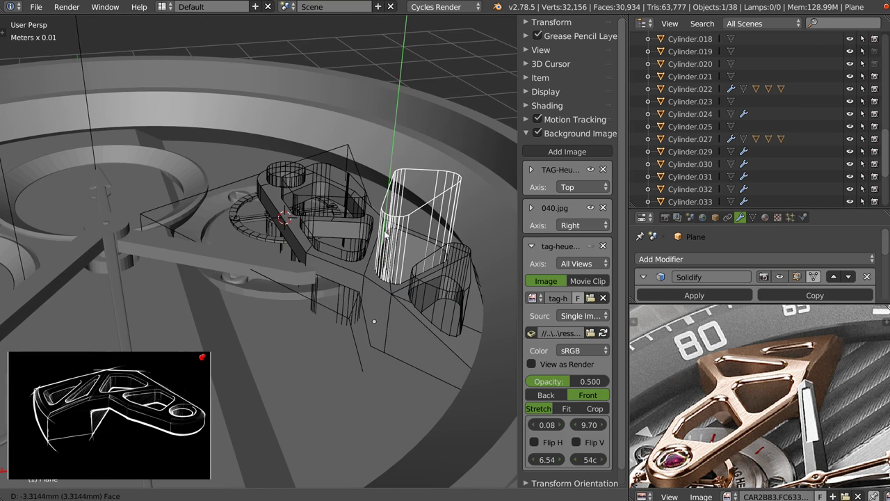
left_click(414, 210)
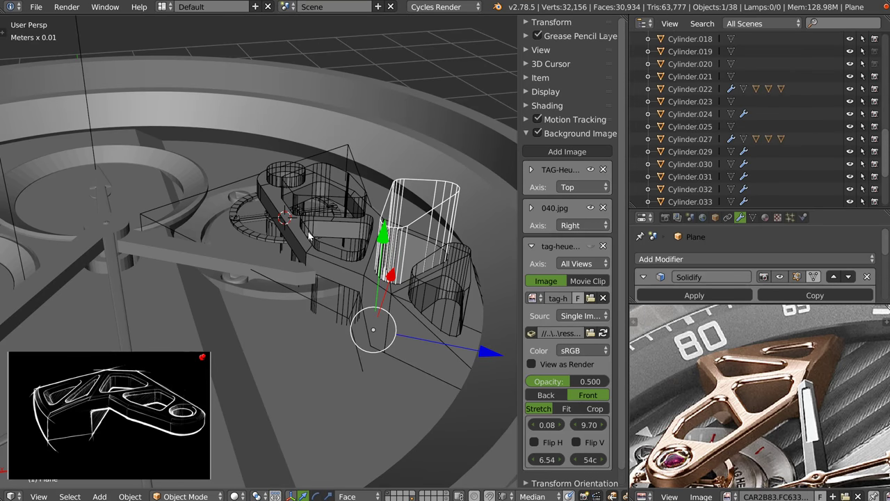
middle_click_drag(309, 235, 387, 210)
key("g")
key("y")
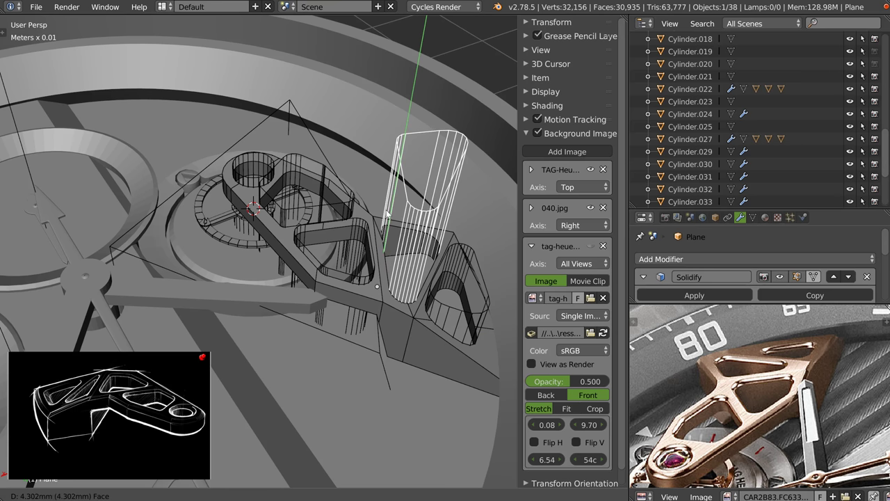
left_click(386, 214)
middle_click_drag(386, 214, 325, 219)
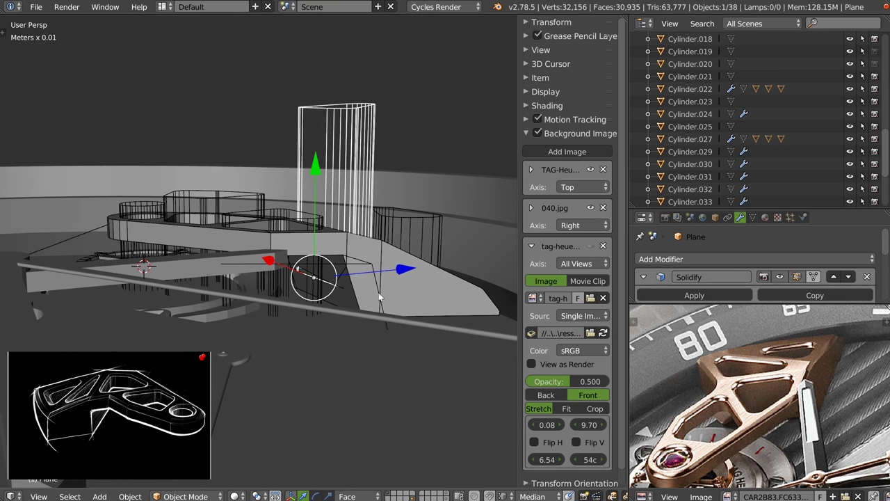
Frame the arm block Cube.006 in close-up and select the Cylinder.033 cutter shape
right_click(372, 303)
key("Tab")
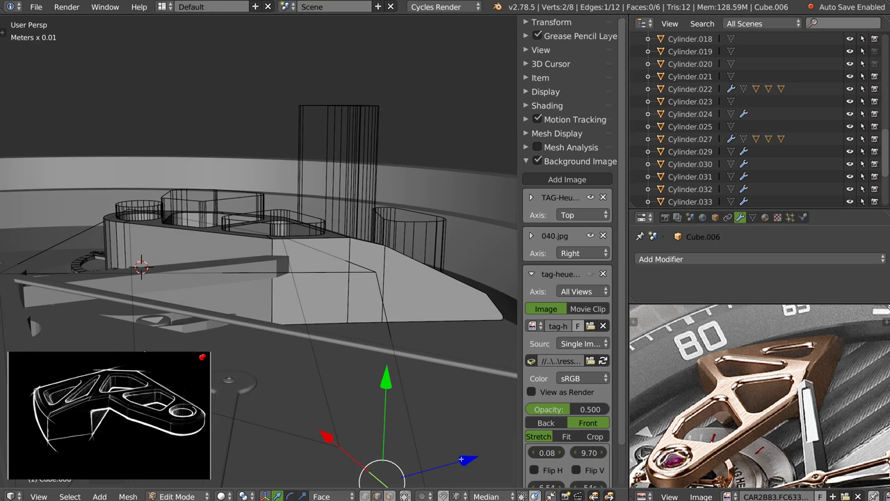
key("Tab")
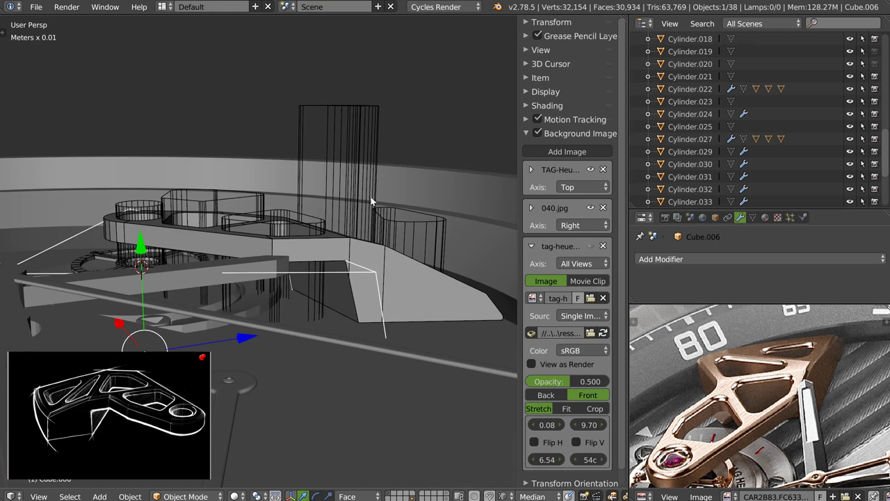
key("KP_Decimal")
mouse_move(352, 225)
middle_mouse_down()
mouse_move(320, 266)
mouse_move(341, 250)
mouse_move(338, 261)
middle_mouse_up()
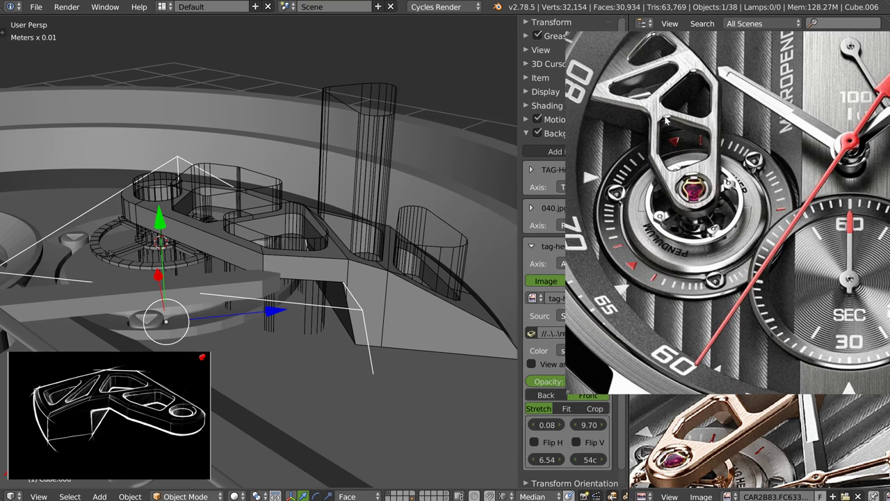
middle_click_drag(264, 264, 303, 281)
scroll(303, 281, "up", 4)
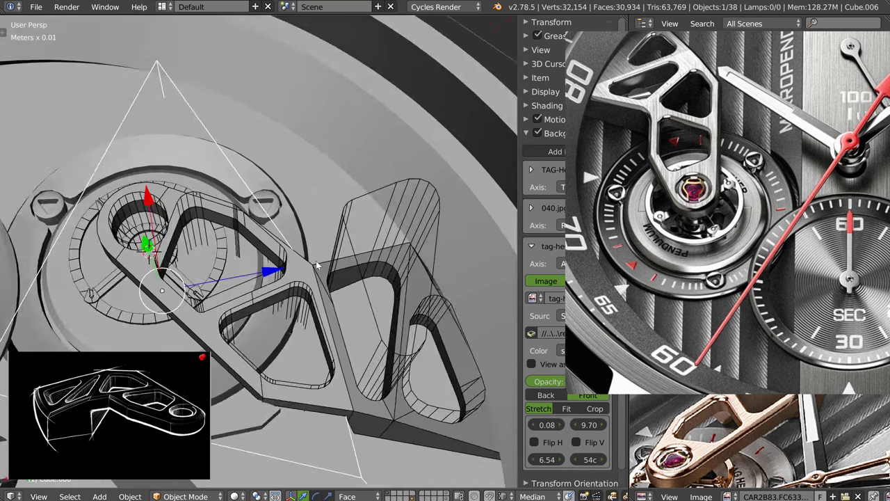
right_click(239, 297)
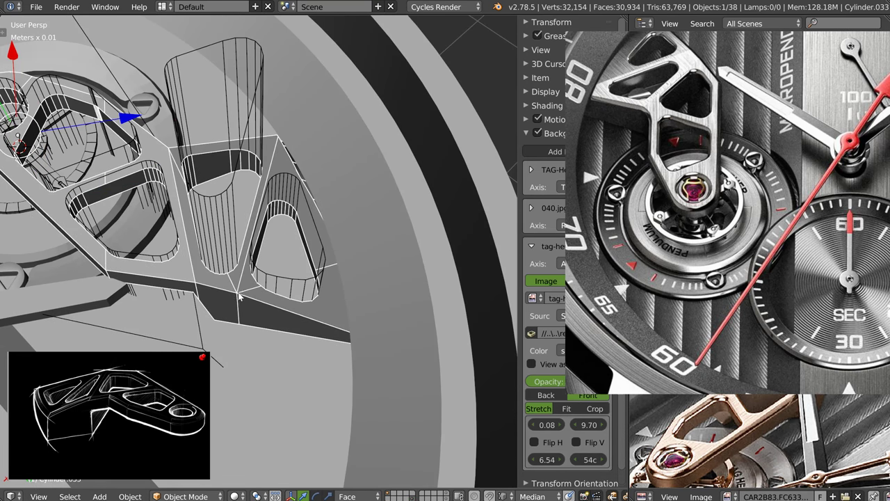
Knife-cut a new edge across Cylinder.033 in top view, following the arm's angled edge near 80
key("Tab")
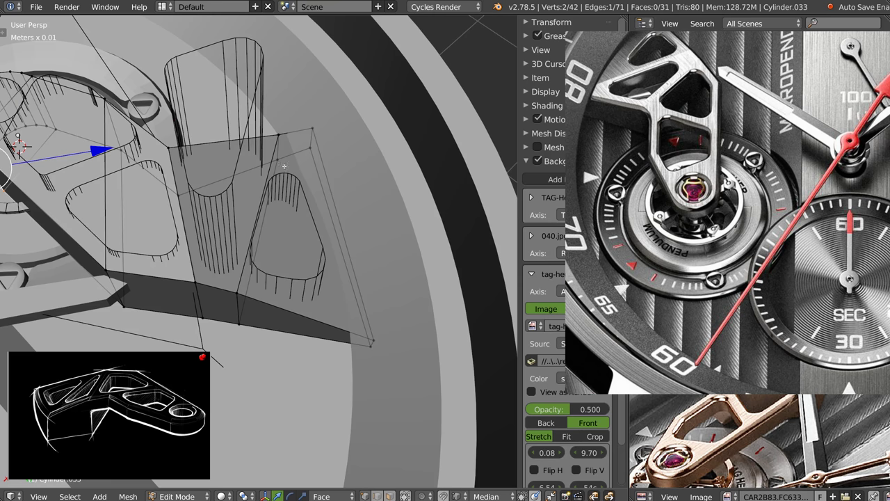
key("KP_7")
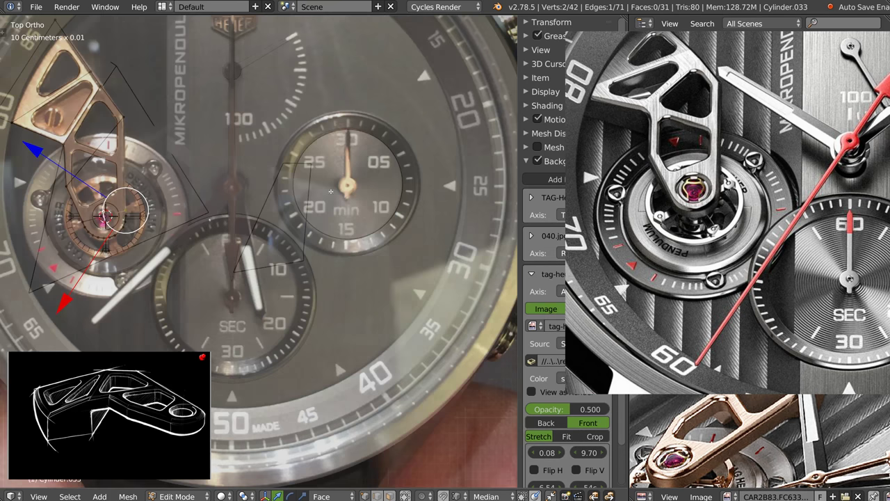
scroll(257, 198, "up", 2)
scroll(247, 236, "up", 1)
scroll(237, 276, "up", 1)
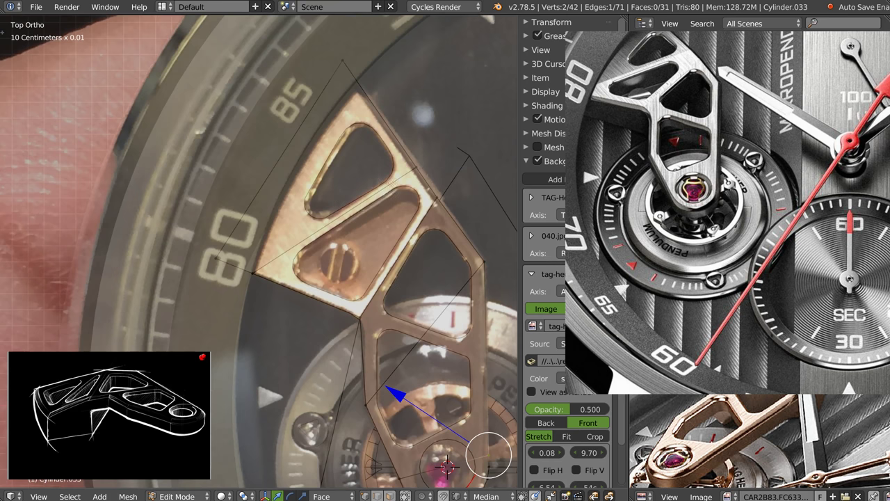
key("k")
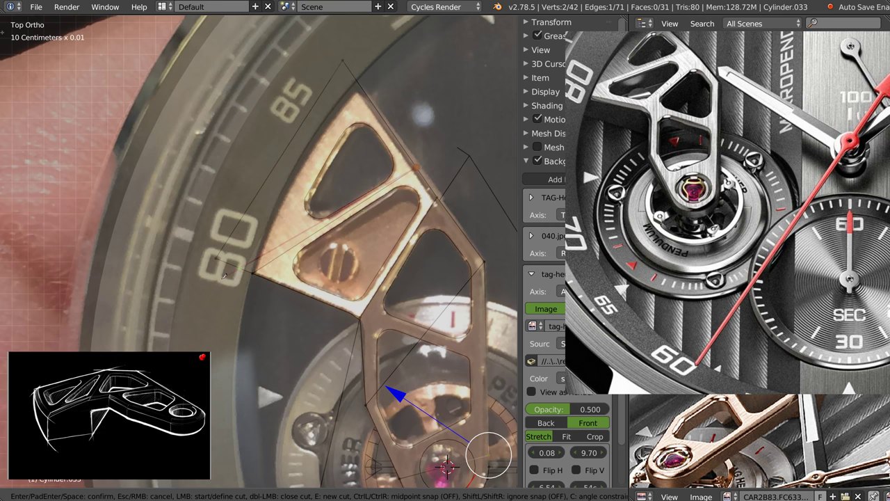
key("Return")
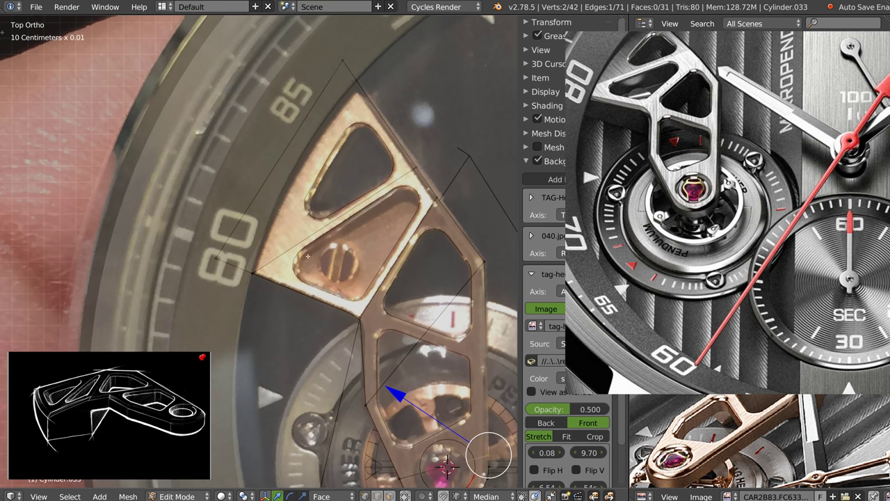
Delete the four corner vertices of Cylinder.033 lying beyond the knife cut
right_click(265, 281)
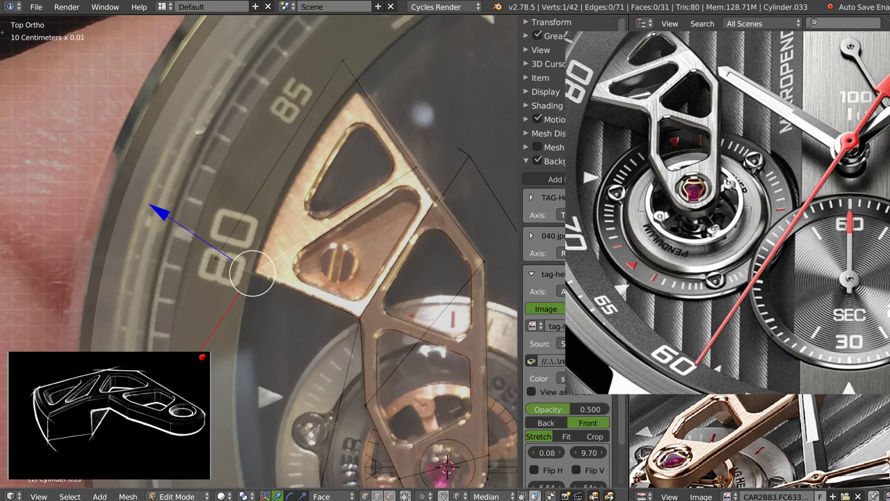
right_click(300, 215, "alt")
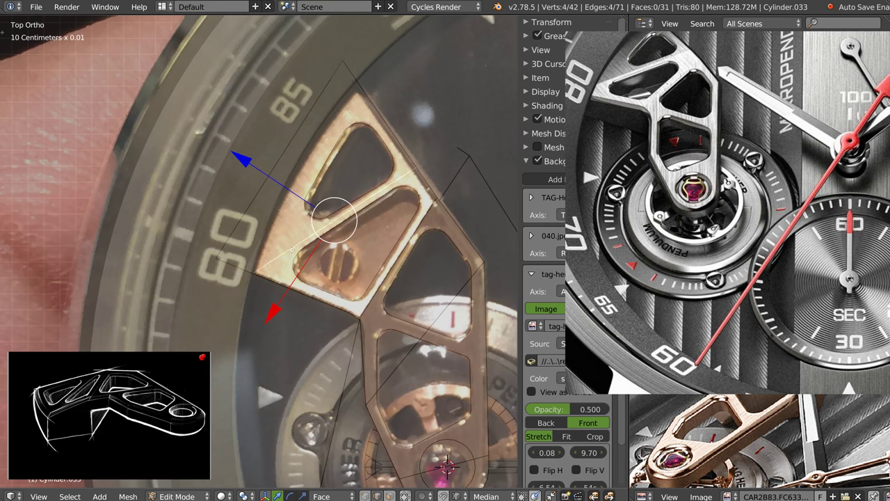
key("x")
left_click(293, 247)
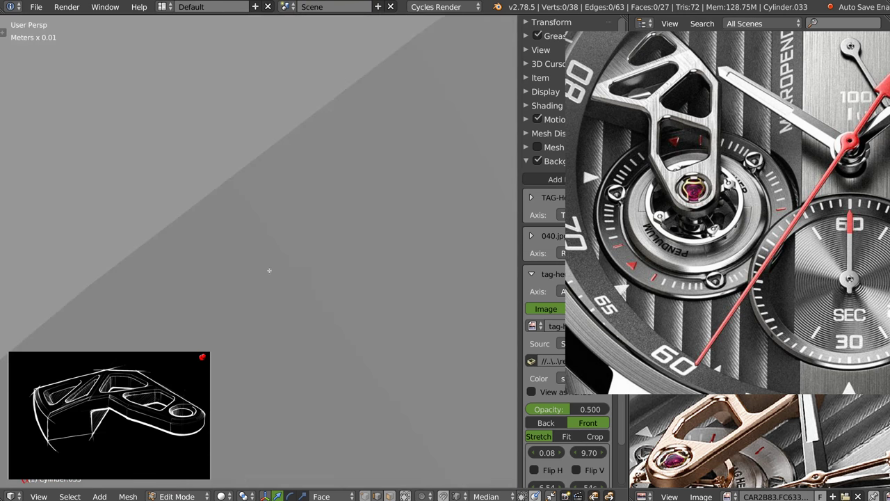
Lower the outer corner vertex slightly along the Y axis, then exit Edit Mode
mouse_move(320, 298)
middle_mouse_down()
mouse_move(339, 267)
mouse_move(302, 250)
mouse_move(297, 234)
middle_mouse_up()
key("Tab")
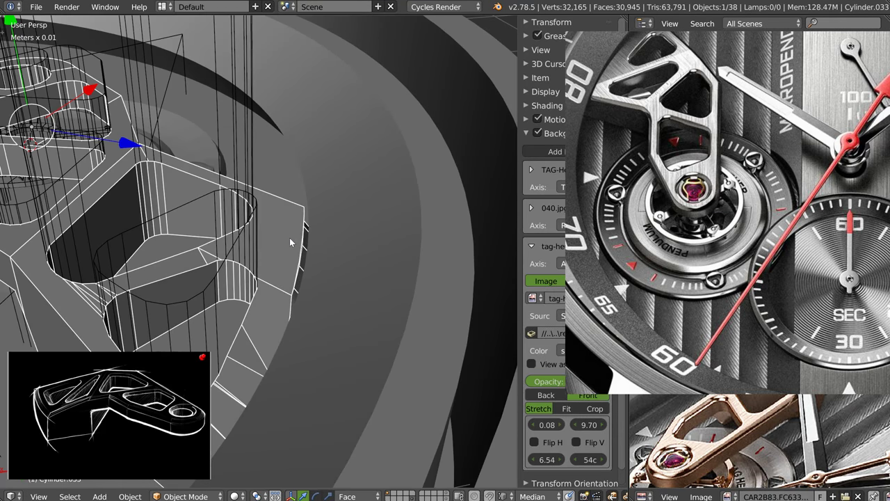
key("Tab")
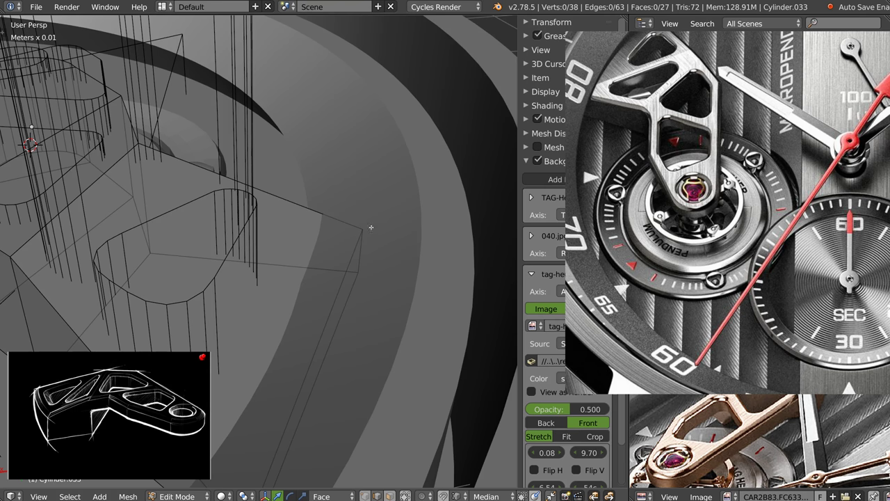
right_click(361, 233)
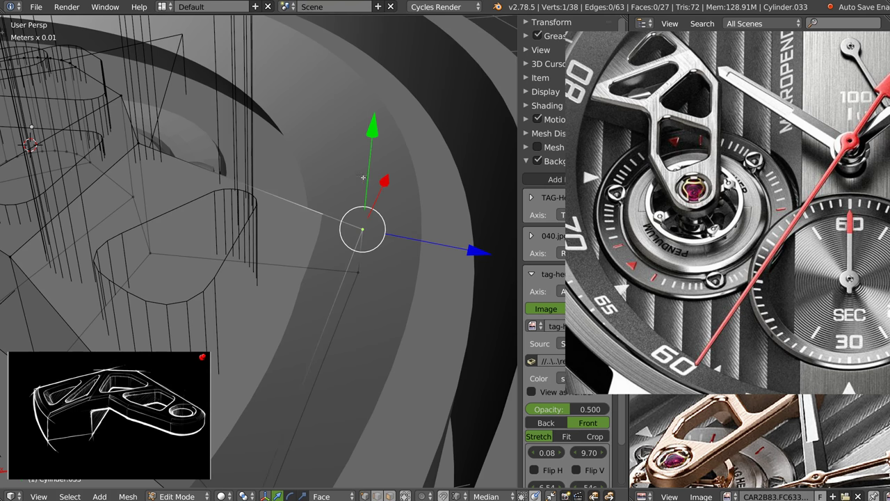
key("g")
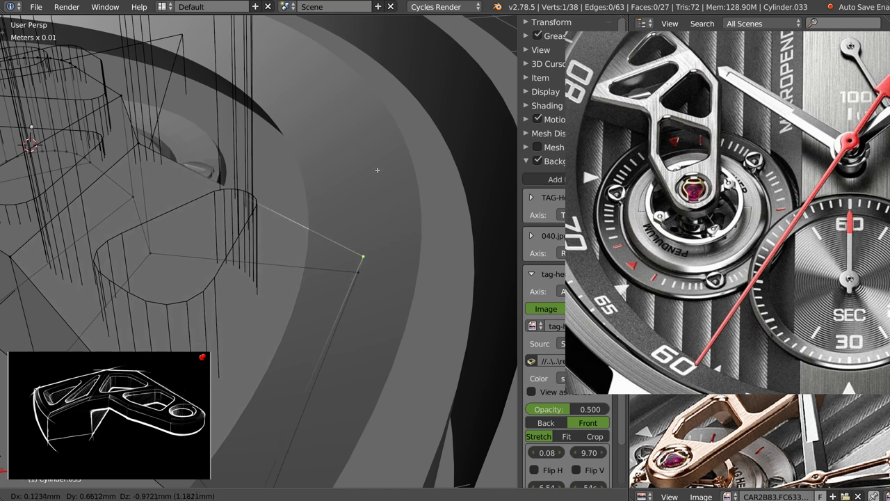
key("Escape")
key("g")
key("y")
left_click(319, 151)
key("Tab")
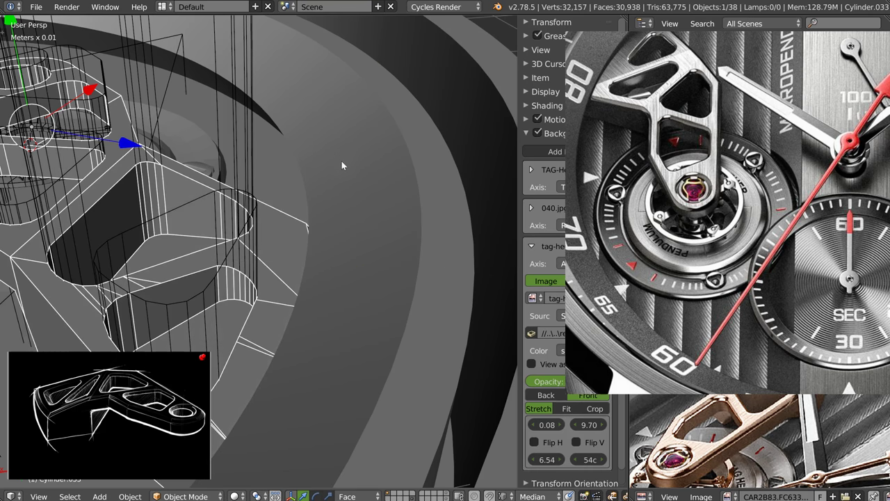
mouse_move(342, 163)
middle_mouse_down()
mouse_move(364, 216)
mouse_move(304, 224)
mouse_move(346, 237)
middle_mouse_up()
Send four cutters, including the tall wireframe one, to another layer
left_click(345, 227)
left_click(374, 219, "shift")
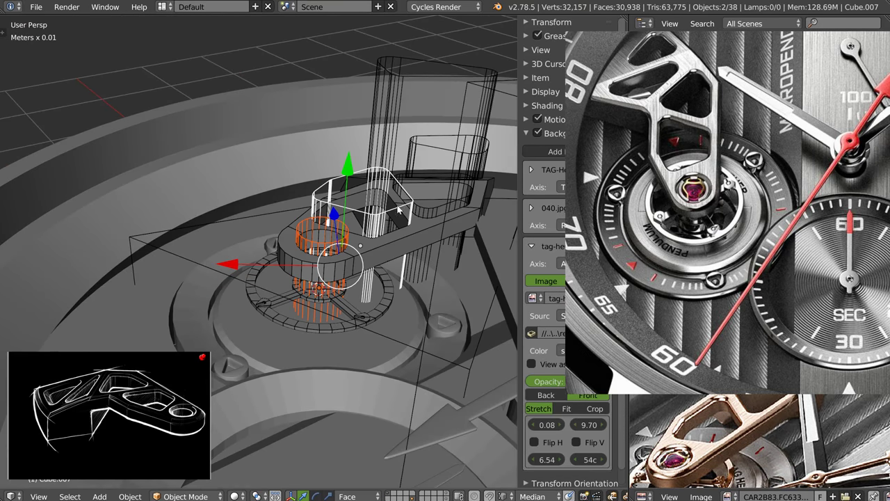
left_click(413, 146, "shift")
left_click(384, 61, "shift")
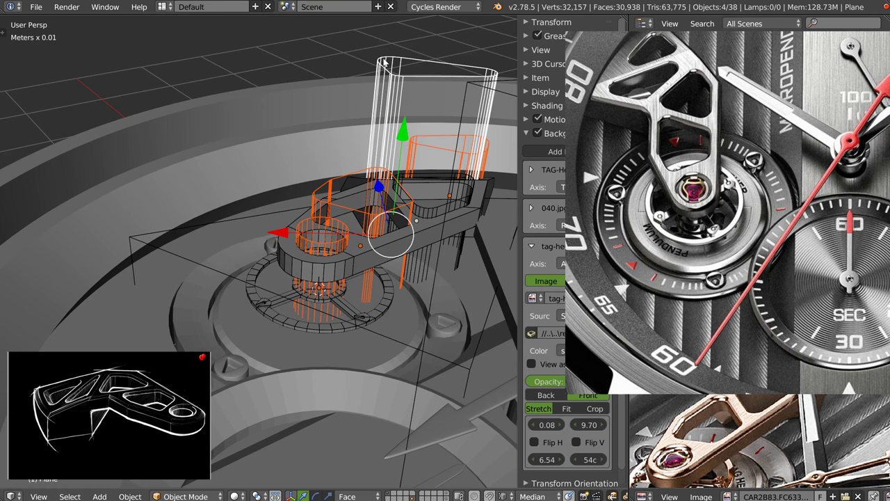
middle_click_drag(380, 197, 320, 163)
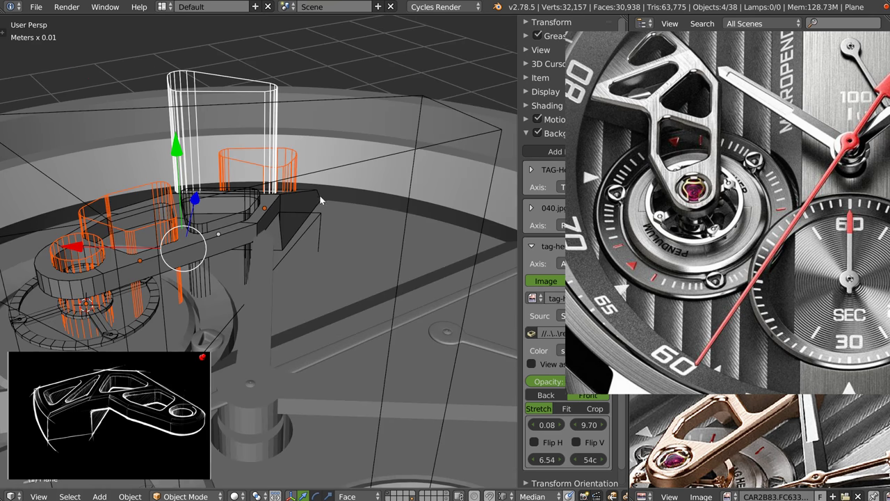
key("m")
left_click(504, 226)
middle_click_drag(270, 261, 306, 271)
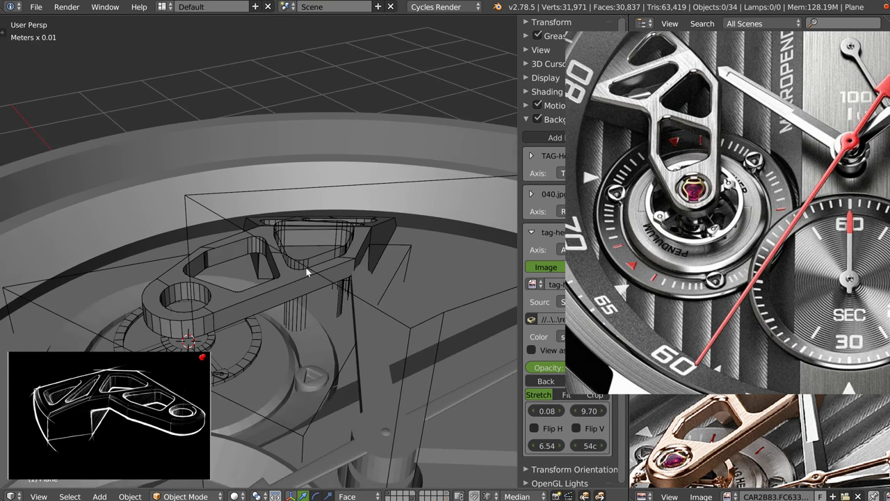
Move the Cube.004 cutter to another layer
right_click(302, 264)
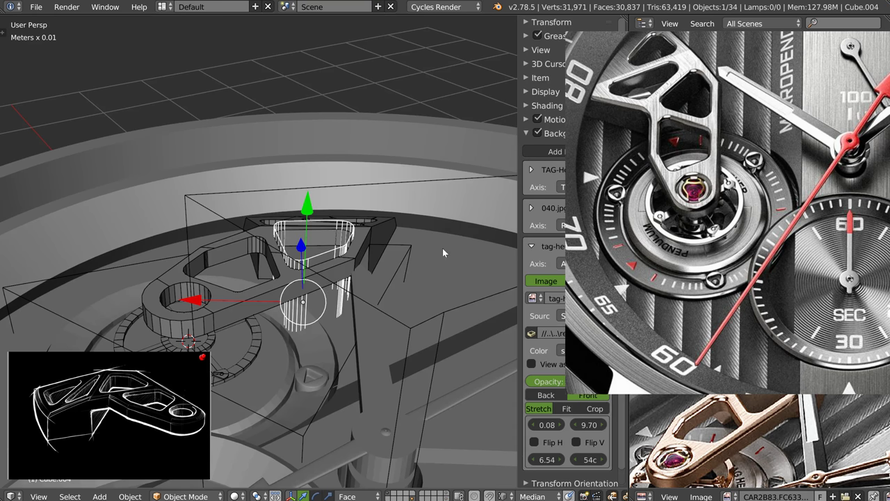
scroll(288, 231, "down", 2)
middle_click_drag(278, 221, 327, 236)
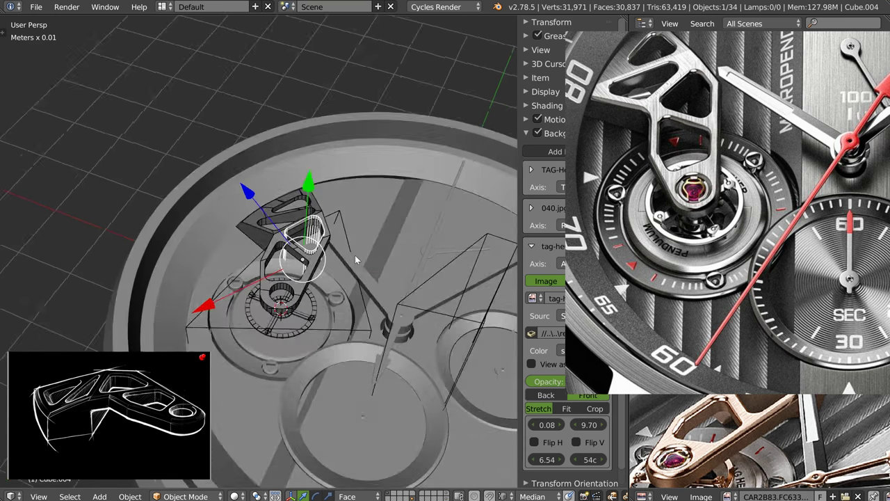
scroll(297, 253, "up", 4)
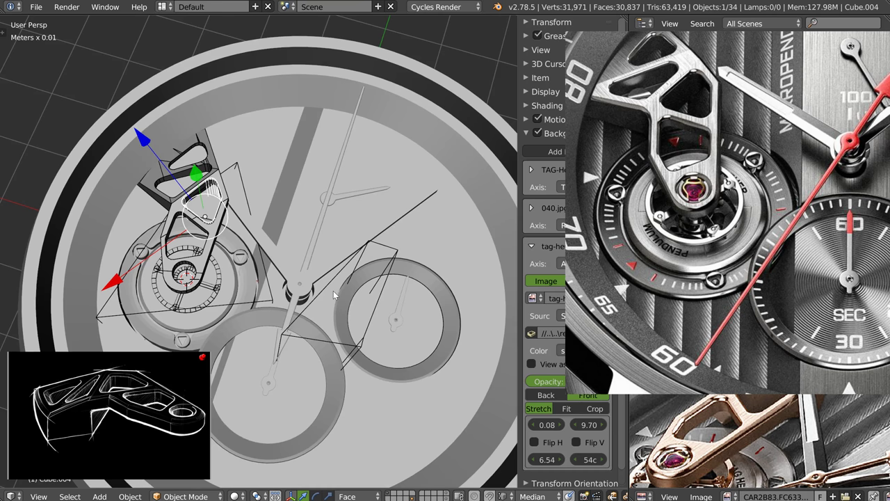
key("m")
left_click(513, 320)
Move the CMT_Line object, then delete it
right_click(379, 247)
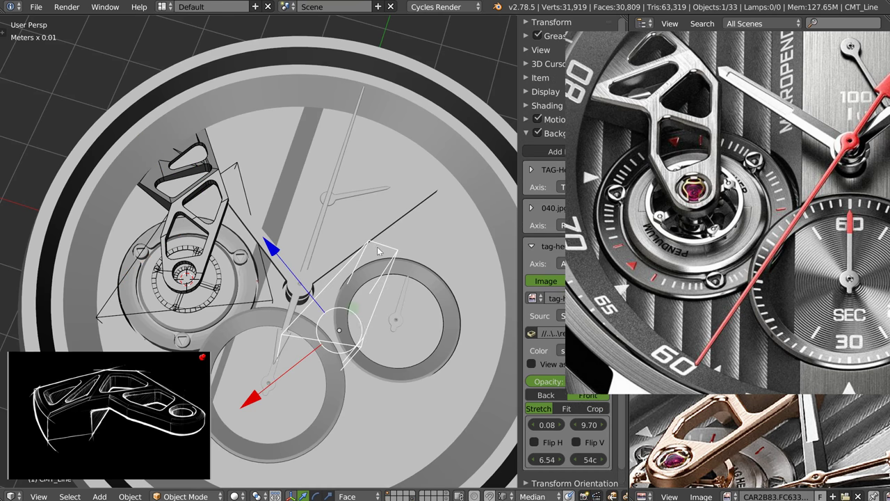
key("g")
left_click(295, 278)
mouse_move(295, 277)
middle_mouse_down()
mouse_move(219, 157)
mouse_move(317, 201)
mouse_move(304, 177)
mouse_move(239, 165)
mouse_move(297, 255)
mouse_move(293, 240)
middle_mouse_up()
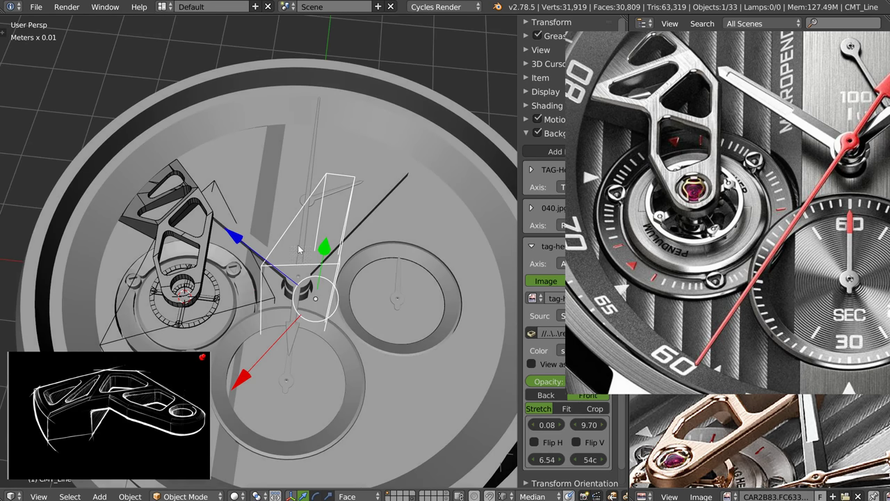
key("x")
left_click(289, 250)
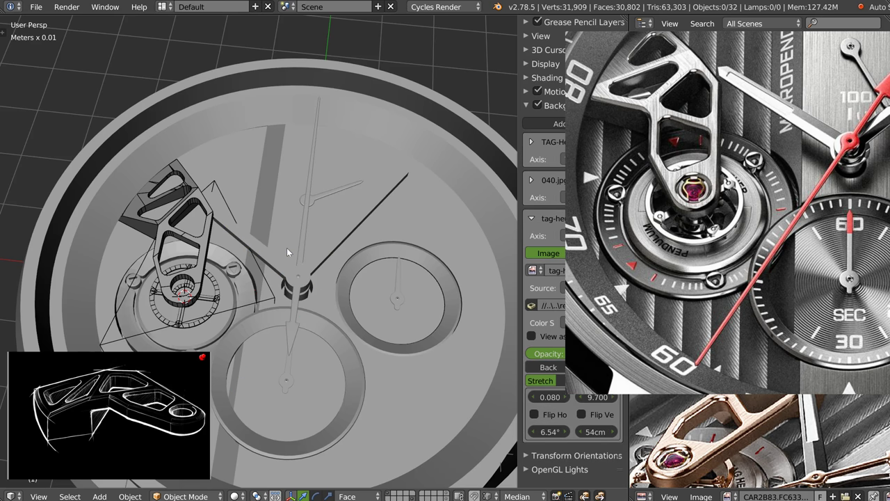
Select Cylinder.029, Cylinder.032 and Cylinder.033 in turn, ending on the triangular cutter Cube.006
mouse_move(288, 244)
middle_mouse_down()
mouse_move(293, 274)
mouse_move(317, 261)
mouse_move(307, 301)
mouse_move(294, 223)
mouse_move(293, 290)
middle_mouse_up()
scroll(307, 301, "up", 3)
right_click(293, 289)
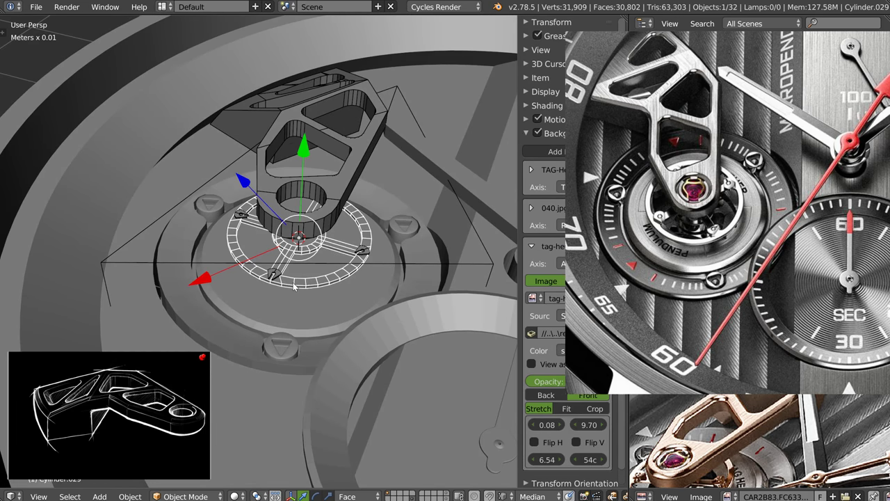
key("z")
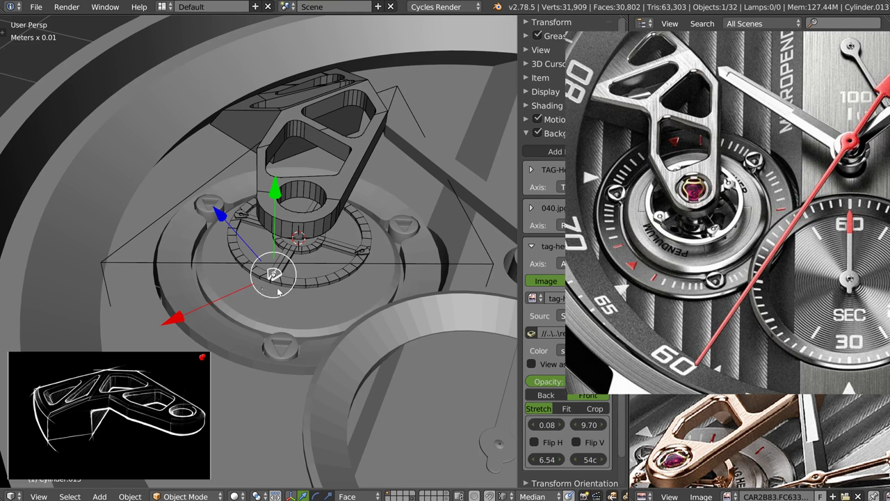
key("Escape")
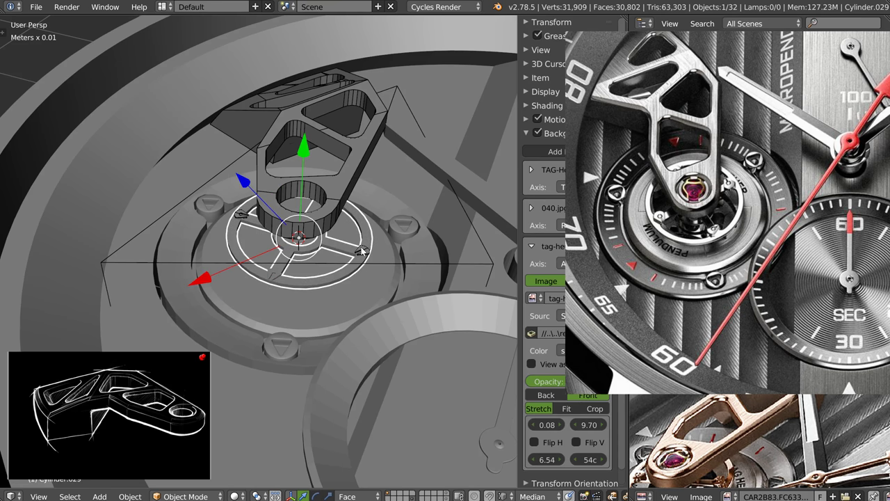
right_click(241, 214)
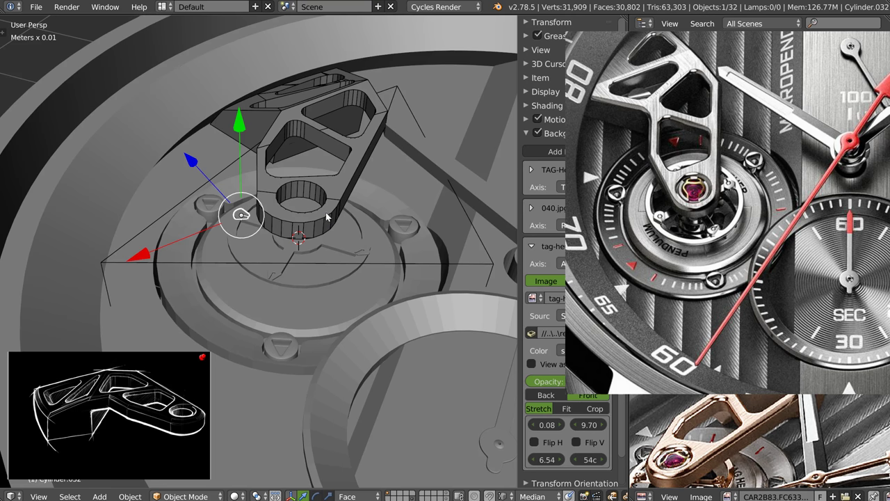
right_click(295, 224)
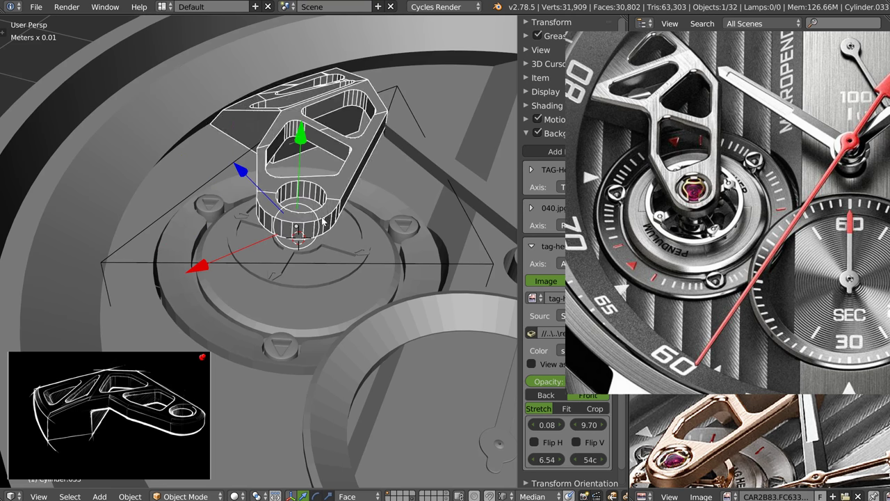
right_click(447, 268)
right_click(473, 269)
Extrude the triangular cutter's face upward and send it to another layer
middle_click_drag(472, 269, 333, 235)
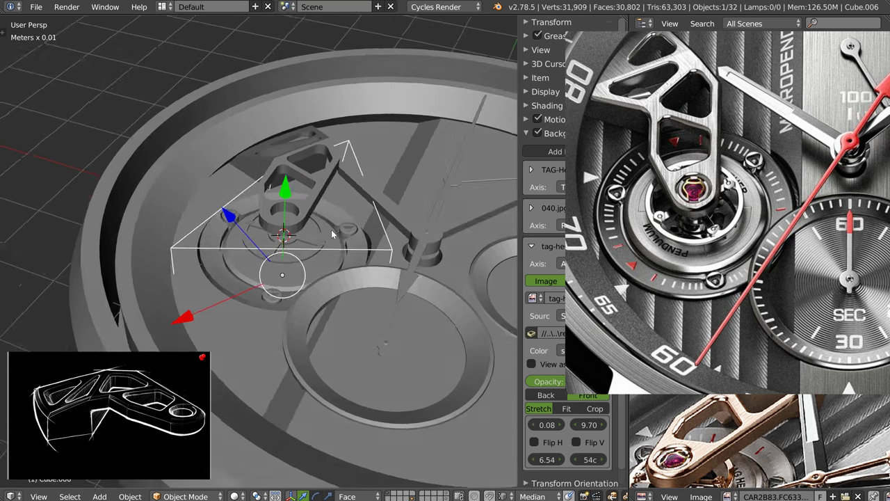
key("e")
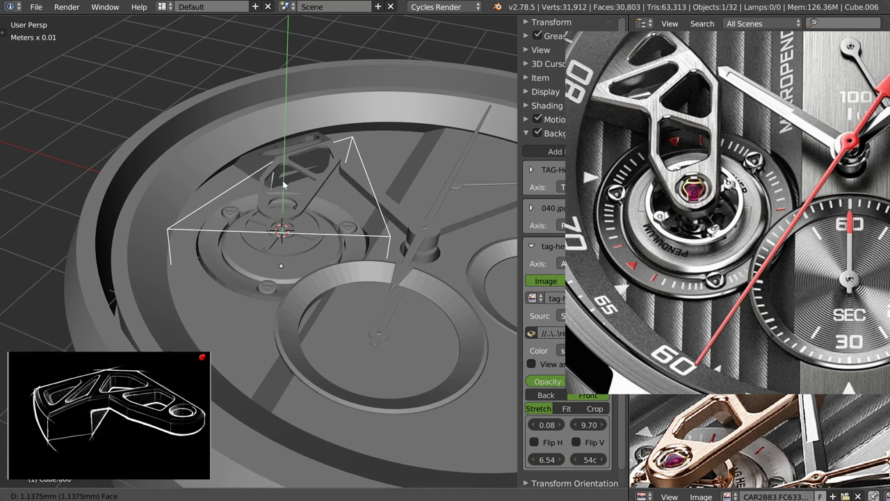
left_click(283, 184)
key("m")
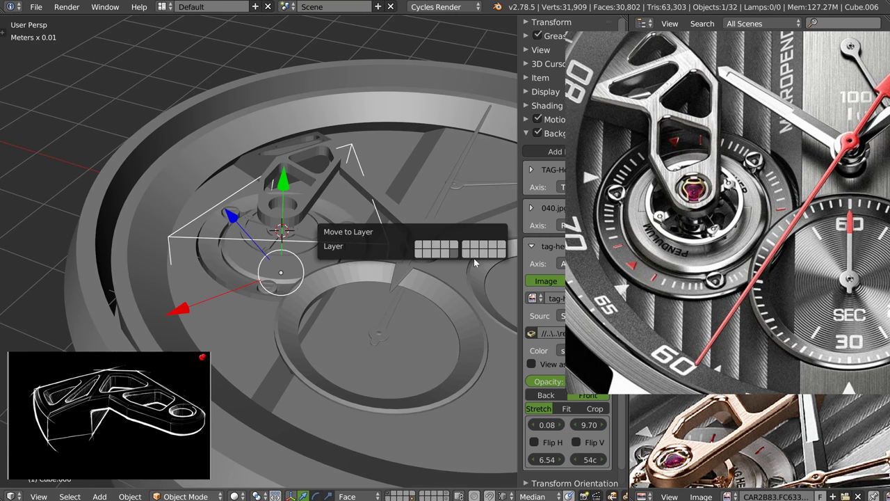
left_click(503, 256)
mouse_move(292, 223)
middle_mouse_down()
mouse_move(299, 254)
mouse_move(258, 230)
mouse_move(273, 263)
mouse_move(281, 194)
mouse_move(264, 209)
mouse_move(369, 208)
mouse_move(331, 212)
middle_mouse_up()
Select the bridge arm Cylinder.033 and isolate its boolean cutters in local view
right_click(249, 225)
key("space")
key("shift+space")
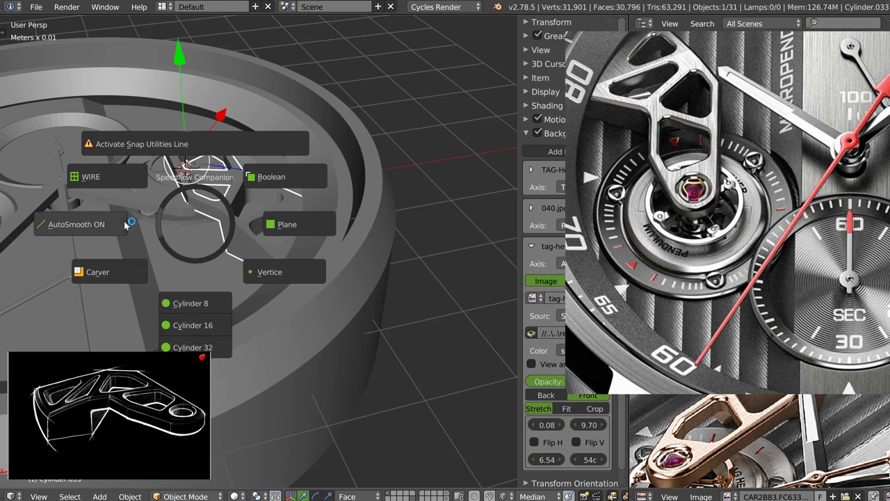
left_click(97, 225)
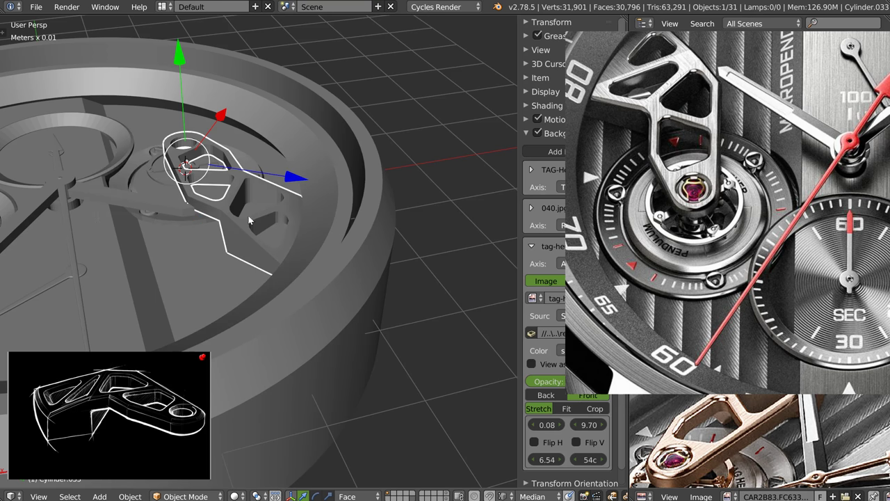
scroll(249, 221, "up", 2)
scroll(246, 218, "up", 2)
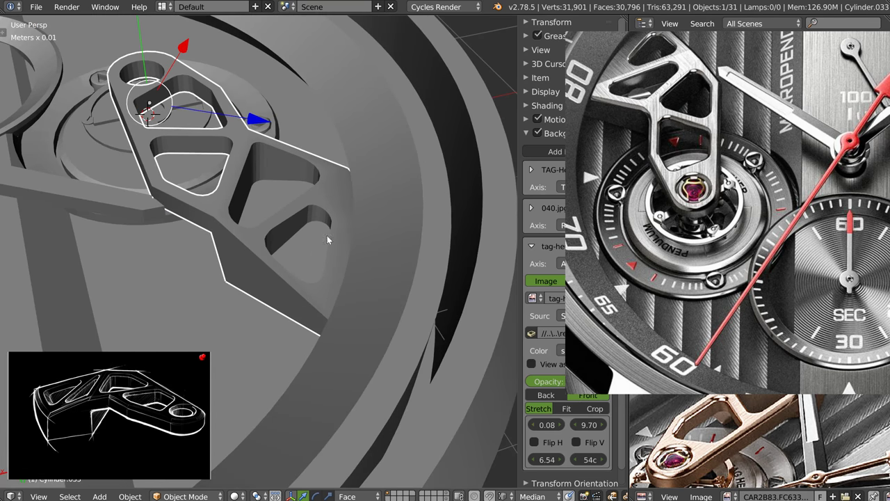
scroll(327, 240, "down", 3)
scroll(341, 232, "down", 1)
left_click(442, 495)
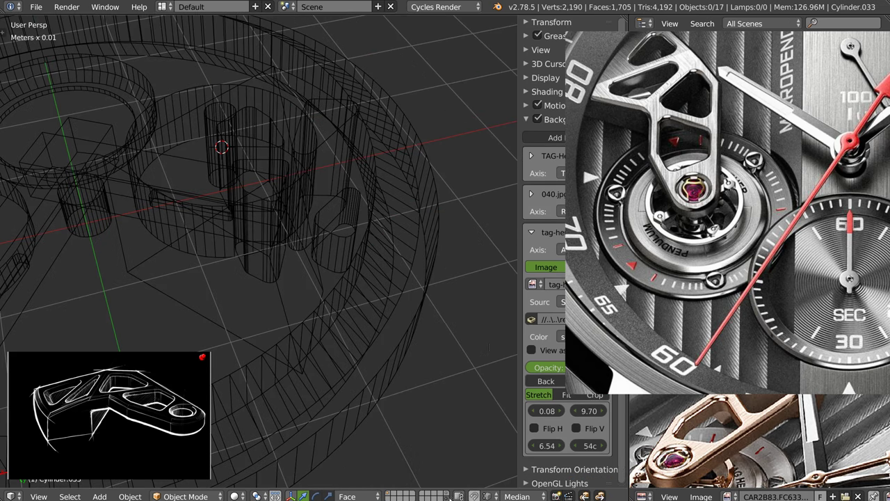
Add a large new cylinder among the cutters from the Speedflow Companion pie
key("shift+space")
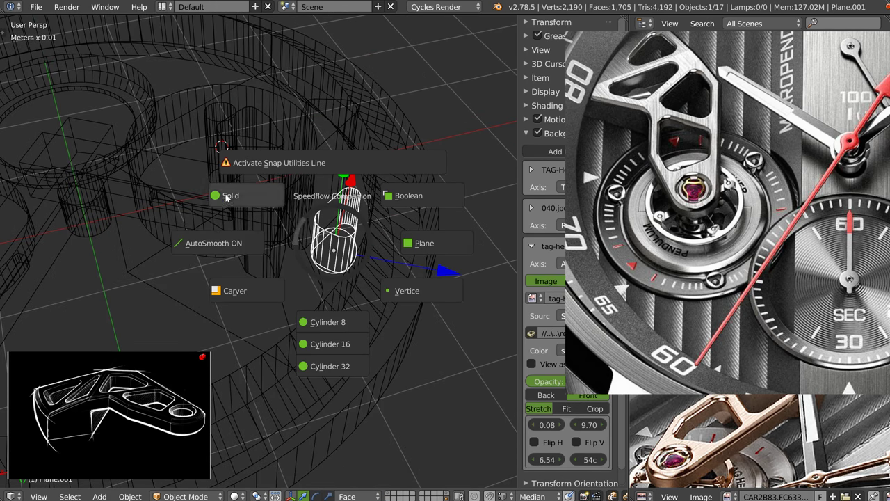
left_click(235, 249)
right_click(329, 149)
key("shift+space")
left_click(226, 179)
key("shift+space")
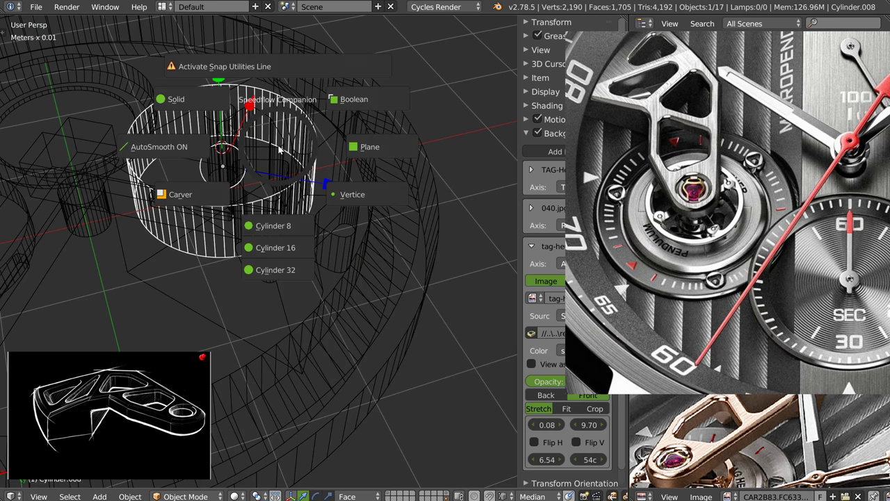
left_click(199, 151)
Add a small Cylinder 8/16 at the 3D cursor beside the octagonal cutter
right_click(279, 168)
key("shift+space")
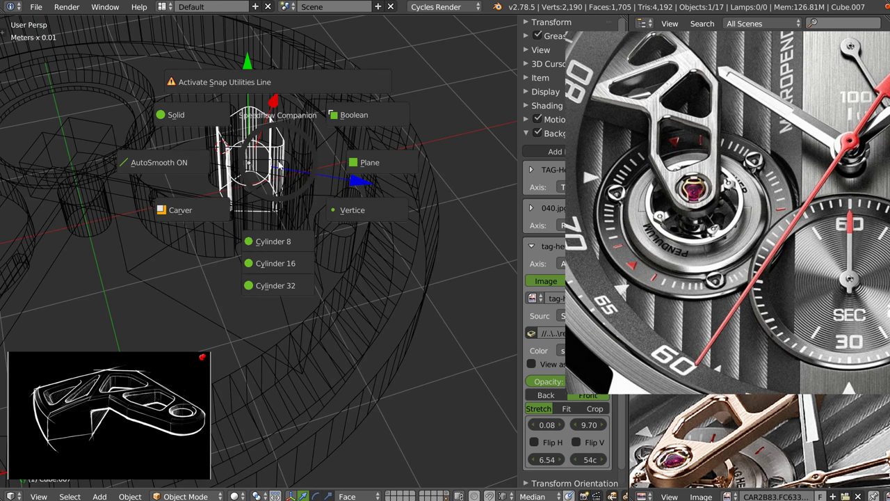
left_click(207, 160)
key("shift+space")
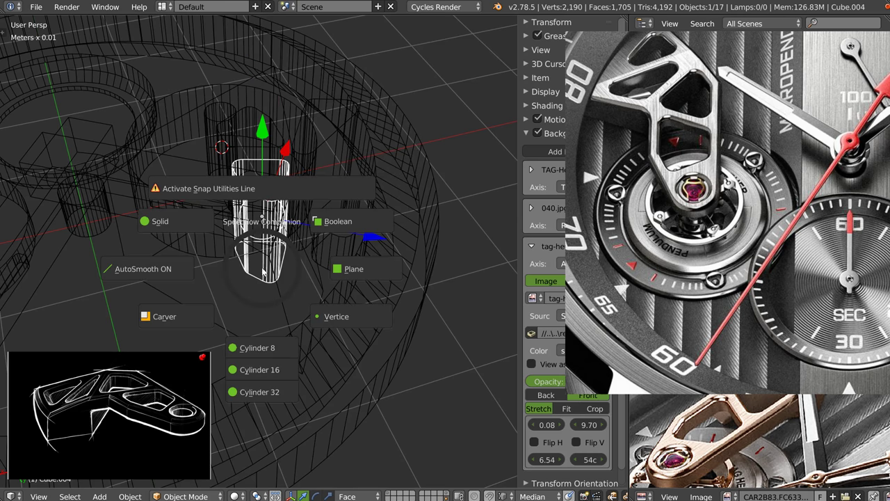
left_click(229, 267)
left_click(211, 143)
key("shift+space")
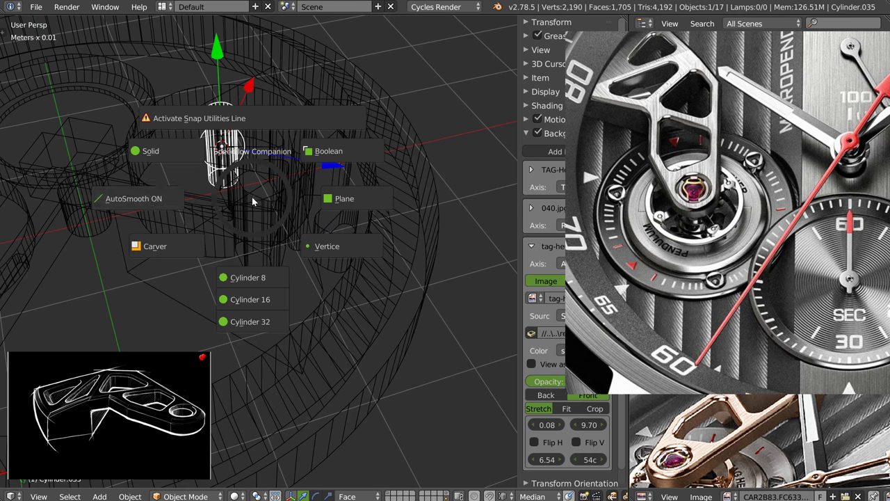
left_click(212, 179)
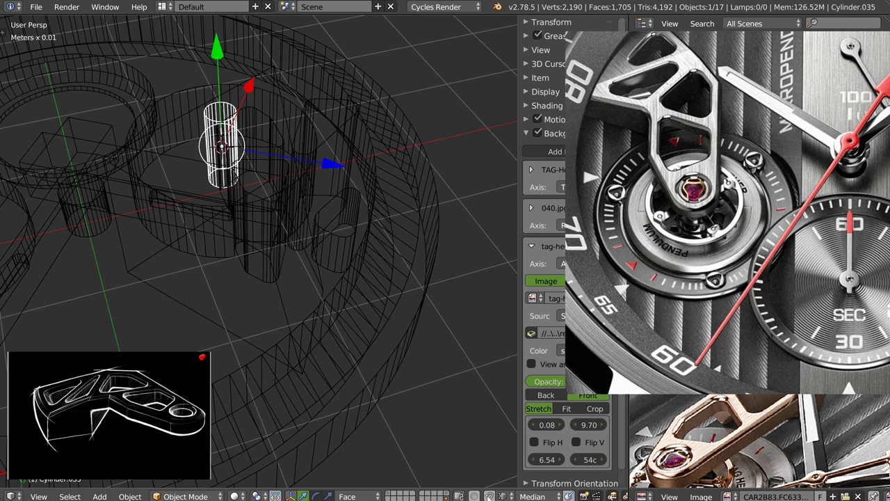
Exit local view to the full watch and frame the bridge arm
key("KP_Divide")
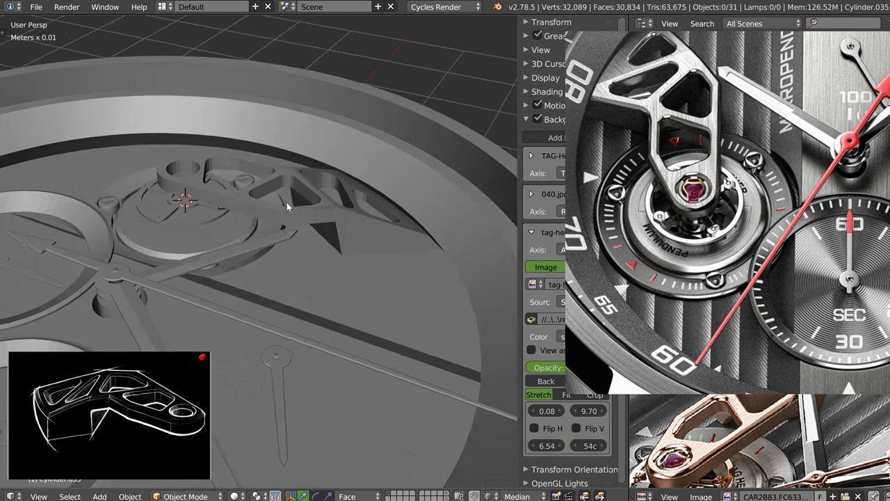
right_click(288, 206)
key("KP_Decimal")
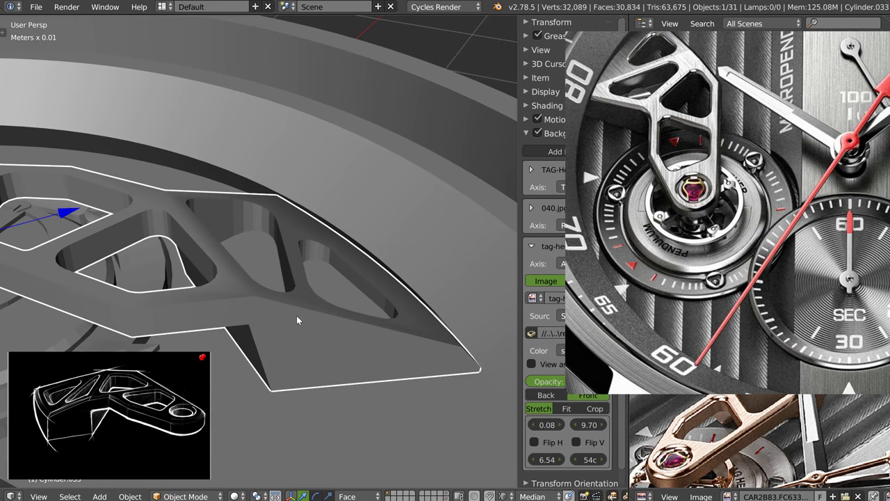
Turn on AutoSmooth for the bridge arm from the Speedflow pie
key("shift+space")
left_click(206, 327)
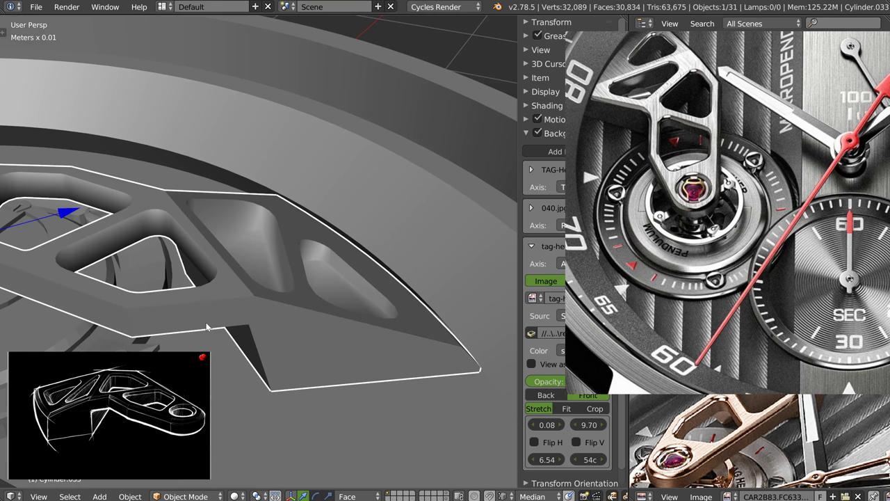
middle_click_drag(205, 323, 245, 267)
key("shift+space")
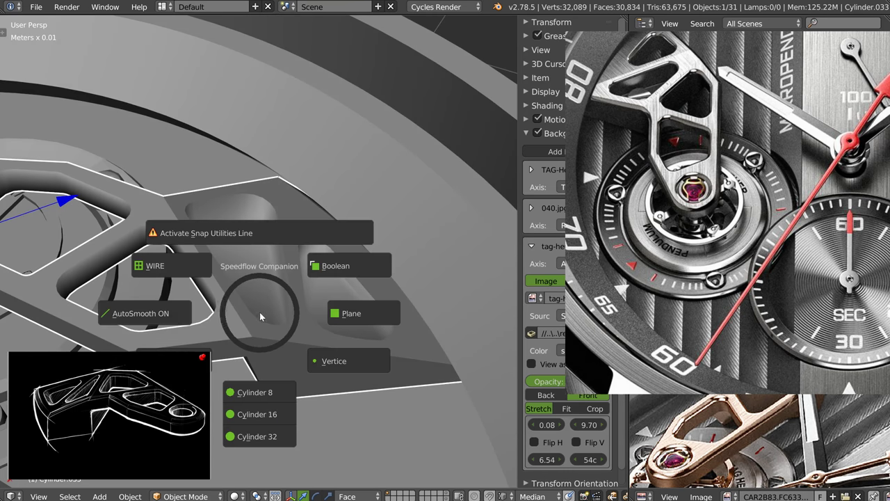
left_click(161, 313)
scroll(300, 165, "down", 3)
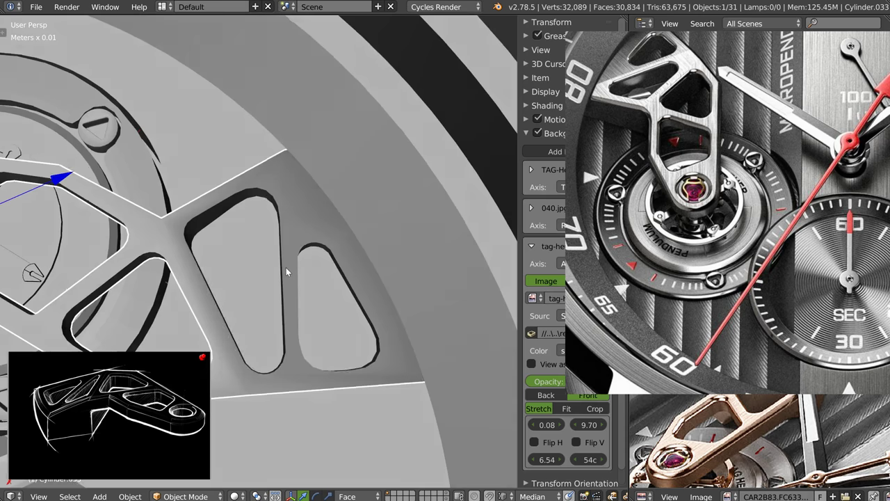
middle_click_drag(285, 267, 362, 229)
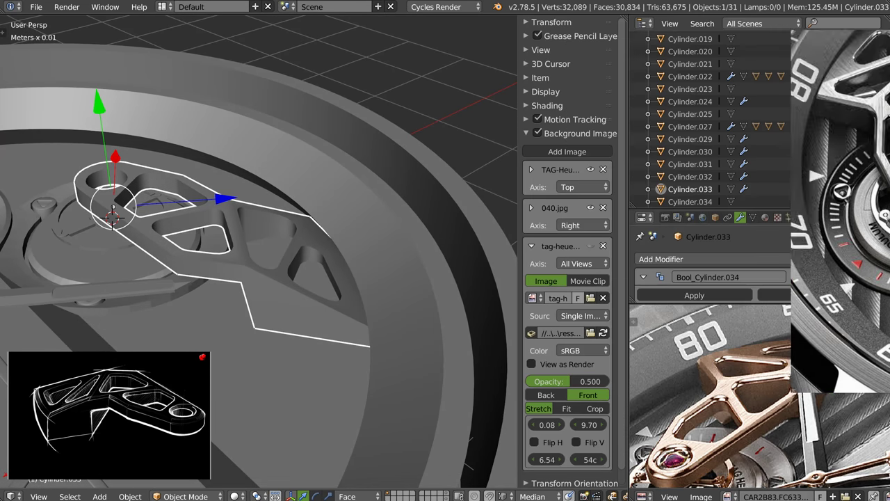
Lower the arm's Normals Auto Smooth angle to 25.37° in Object Data
left_click(753, 217)
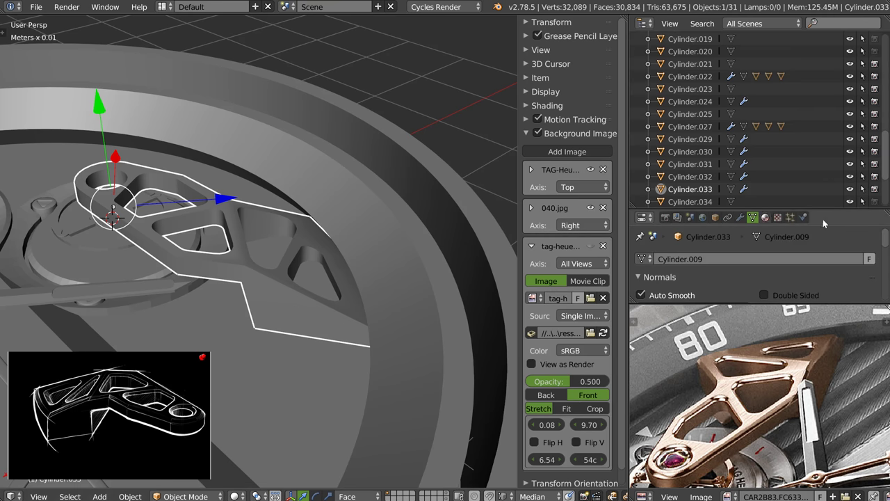
scroll(706, 252, "down", 1)
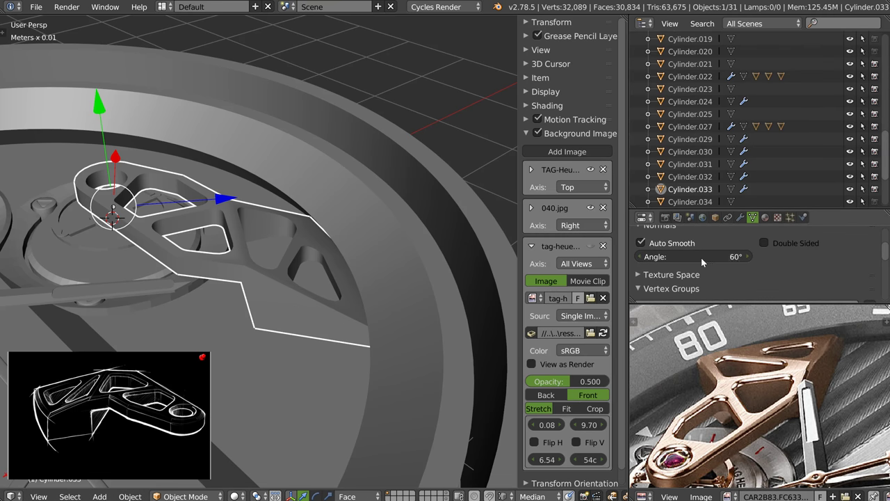
left_click_drag(673, 260, 557, 257)
left_click_drag(390, 260, 612, 250)
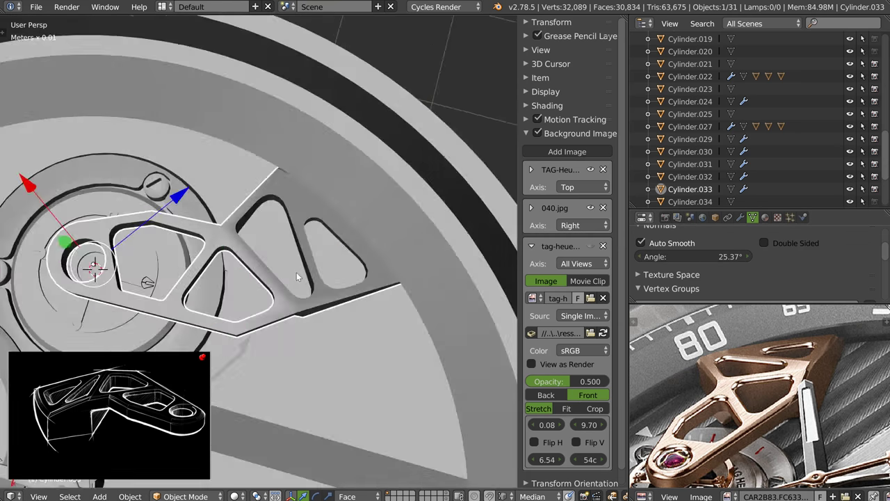
mouse_move(296, 276)
middle_mouse_down()
mouse_move(372, 256)
mouse_move(361, 238)
mouse_move(349, 243)
mouse_move(373, 215)
mouse_move(360, 198)
mouse_move(367, 214)
mouse_move(359, 218)
middle_mouse_up()
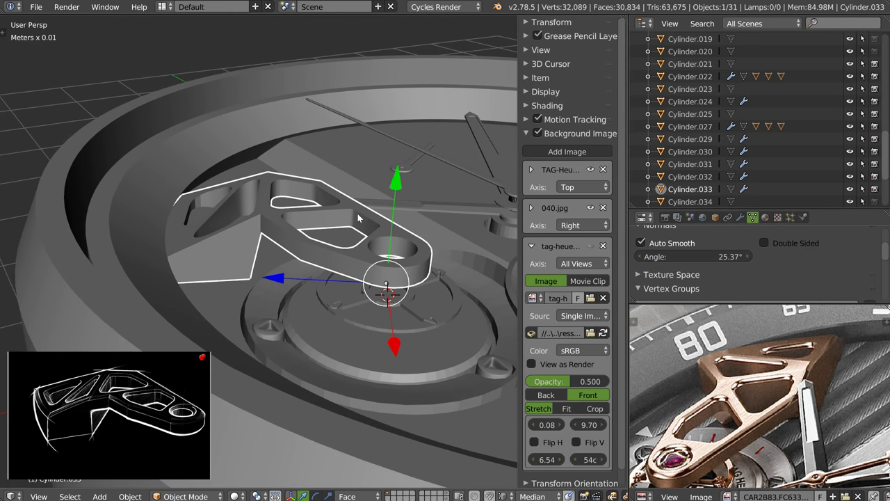
mouse_move(266, 269)
middle_mouse_down()
mouse_move(276, 284)
mouse_move(296, 232)
middle_mouse_up()
Show the cutter layer and enter Edit Mode on the triangular cutter Cube.006
key("shift+2")
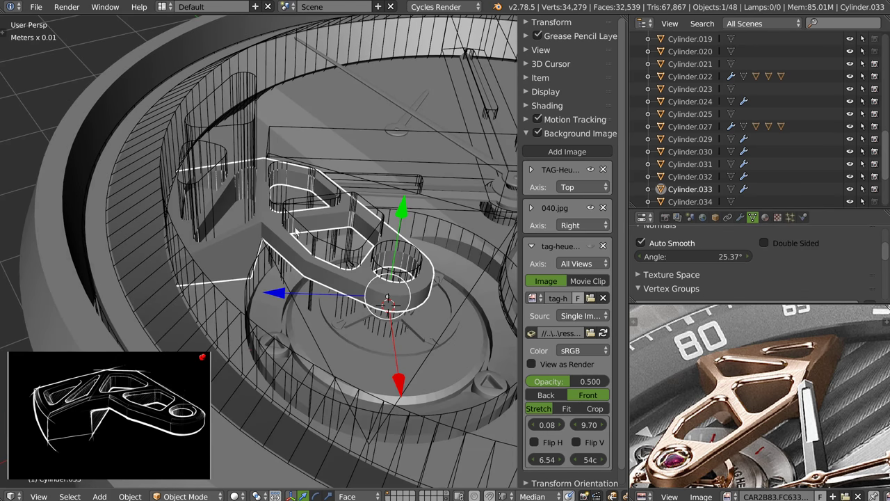
left_click(275, 126)
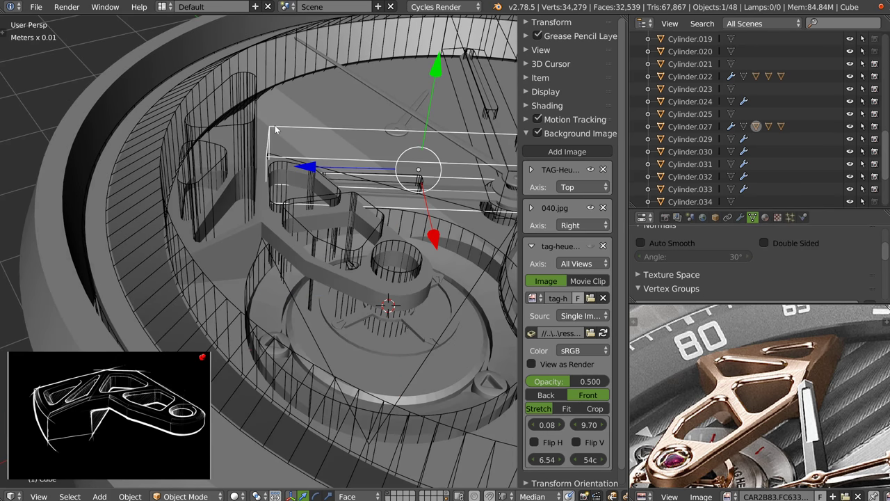
left_click(317, 343)
key("Tab")
left_click(234, 339)
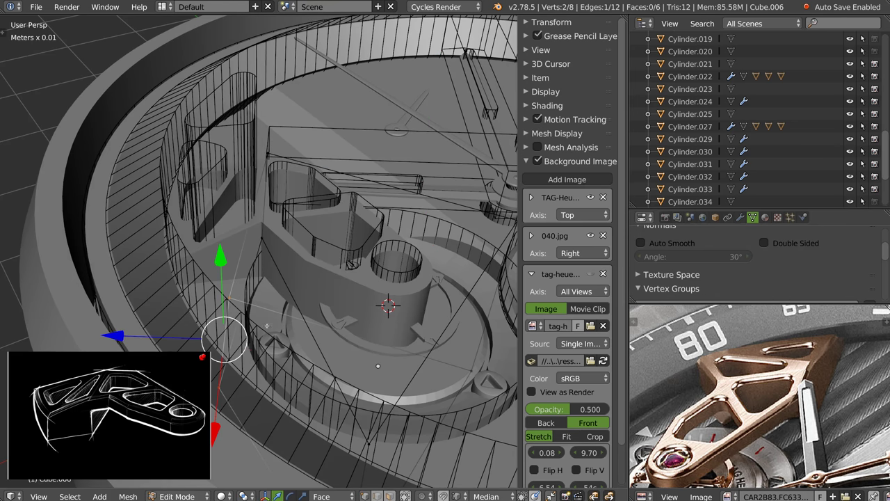
Move one corner vertex about 4 mm, hide the cutters and reselect the bridge arm
middle_click_drag(267, 325, 291, 254)
left_click(257, 346)
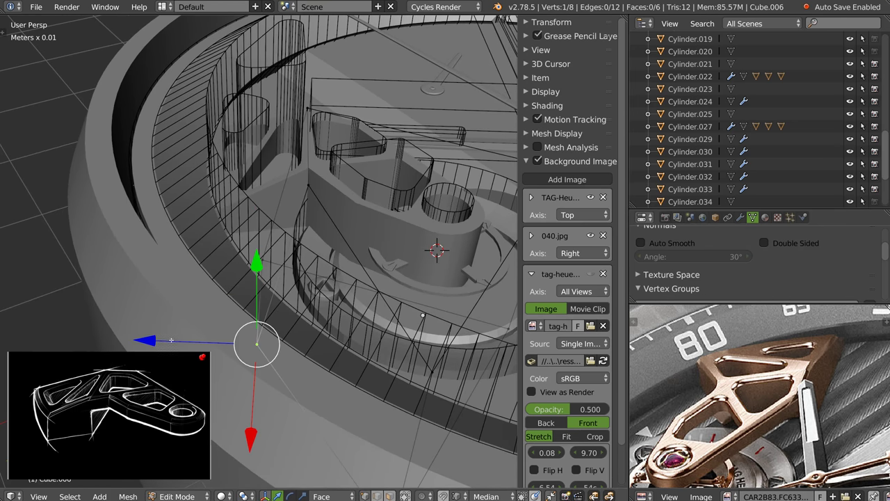
key("g")
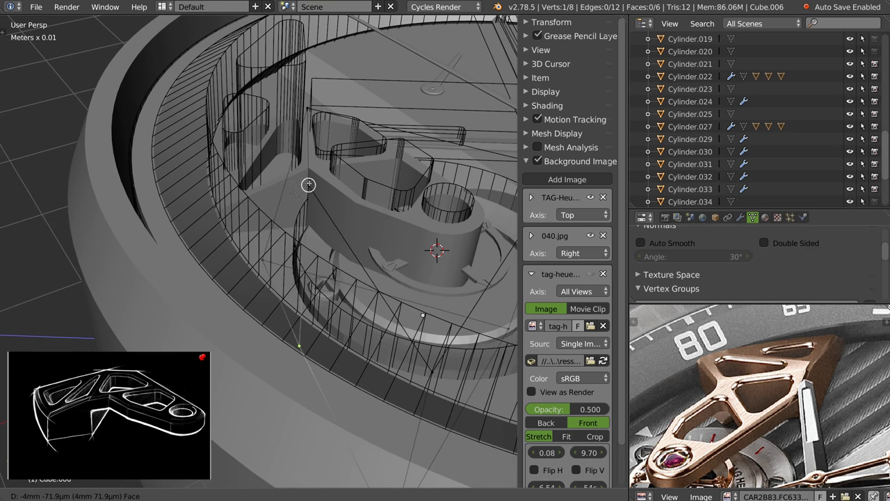
left_click(308, 184)
key("Tab")
mouse_move(301, 289)
middle_mouse_down()
mouse_move(344, 221)
mouse_move(314, 288)
mouse_move(361, 287)
mouse_move(287, 246)
mouse_move(298, 258)
middle_mouse_up()
key("1")
right_click(299, 260)
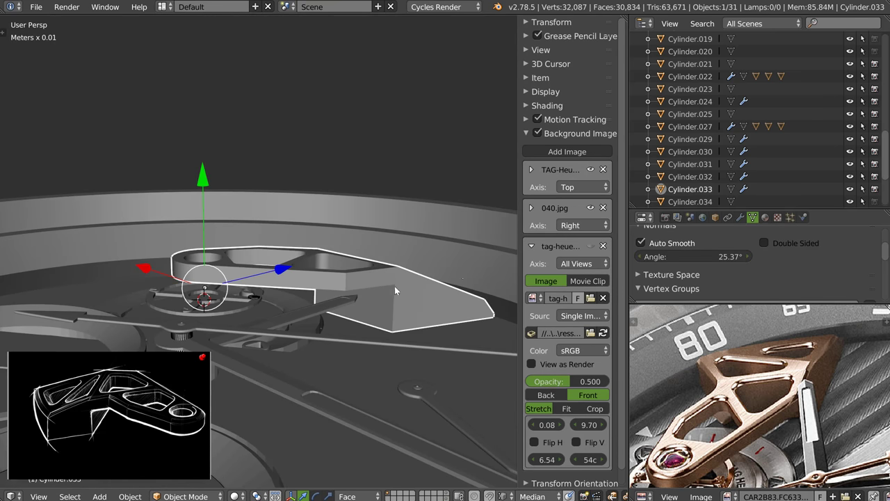
Disable auto smooth and make the bridge arm flat-shaded
left_click(641, 242)
middle_click_drag(373, 242, 394, 297)
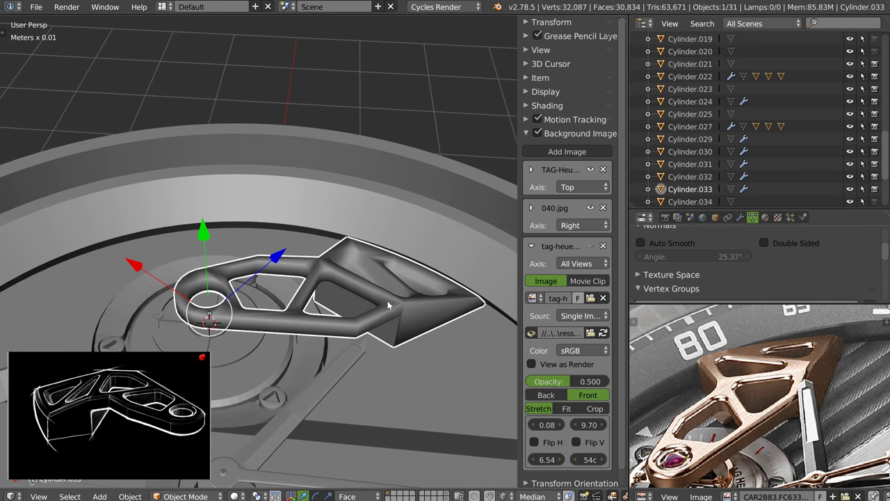
key("Tab")
key("Tab")
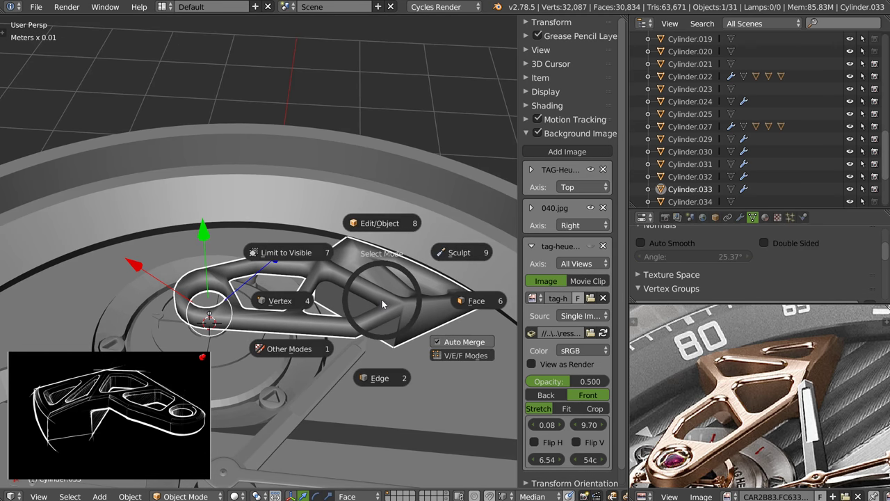
key("z")
left_click(470, 351)
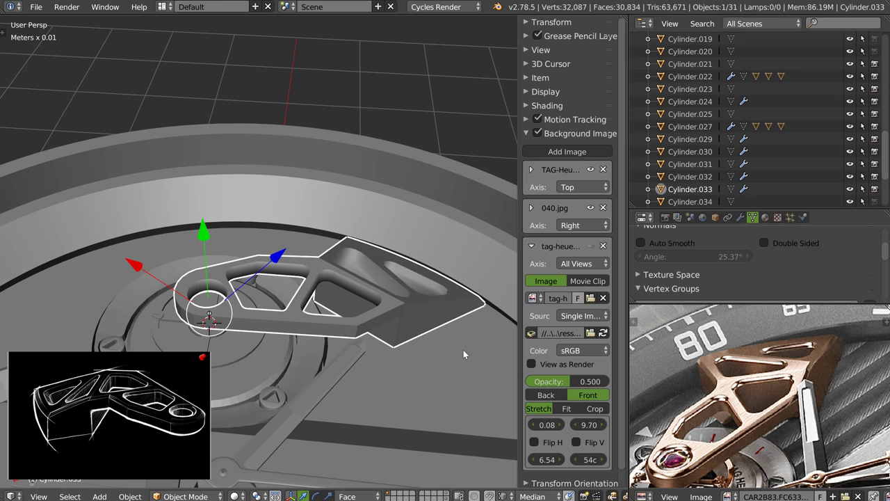
mouse_move(338, 272)
middle_mouse_down()
mouse_move(329, 282)
mouse_move(360, 272)
middle_mouse_up()
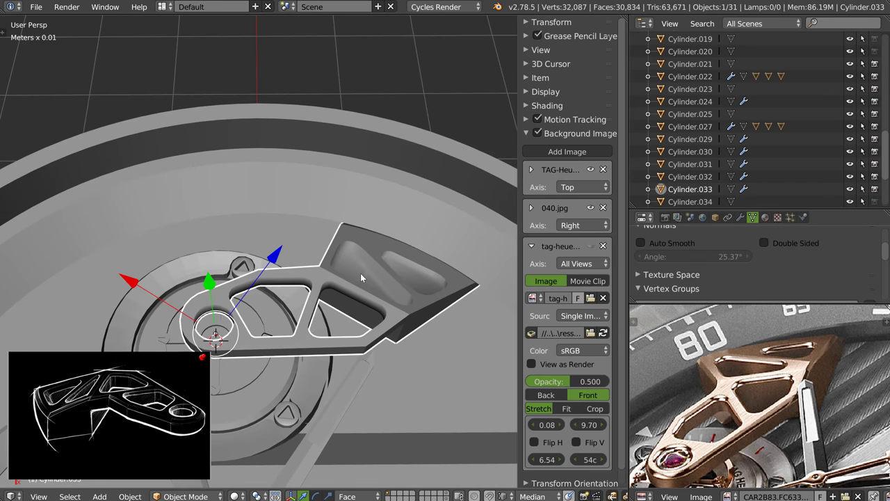
Enable Auto Smooth on the arm with a 64.57° angle
left_click(642, 242)
left_click_drag(809, 262, 818, 262)
mouse_move(361, 271)
middle_mouse_down()
mouse_move(332, 235)
mouse_move(320, 245)
mouse_move(330, 311)
mouse_move(329, 280)
mouse_move(370, 257)
middle_mouse_up()
mouse_move(381, 252)
middle_mouse_down()
mouse_move(287, 265)
mouse_move(326, 297)
mouse_move(285, 266)
mouse_move(318, 278)
mouse_move(332, 252)
mouse_move(359, 235)
mouse_move(307, 226)
mouse_move(363, 231)
mouse_move(337, 241)
mouse_move(345, 231)
mouse_move(355, 244)
mouse_move(410, 237)
mouse_move(426, 256)
middle_mouse_up()
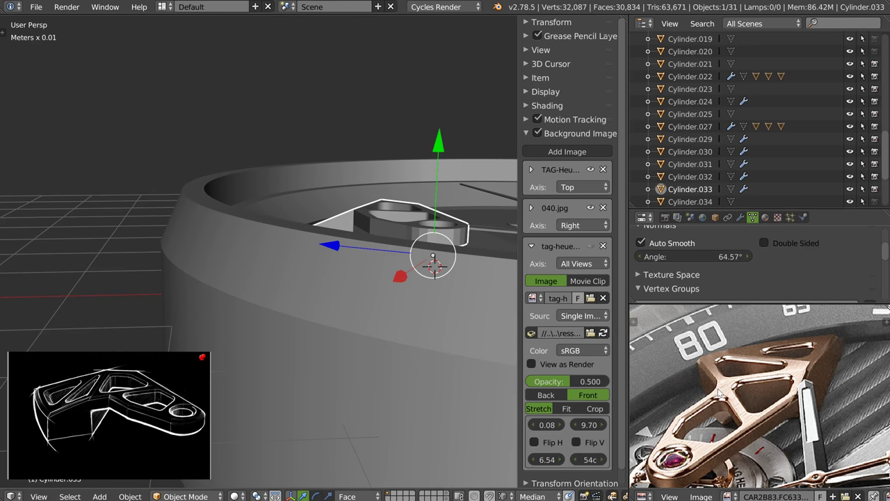
Compare the arm with the reference photo from side and perspective views
scroll(737, 374, "down", 2)
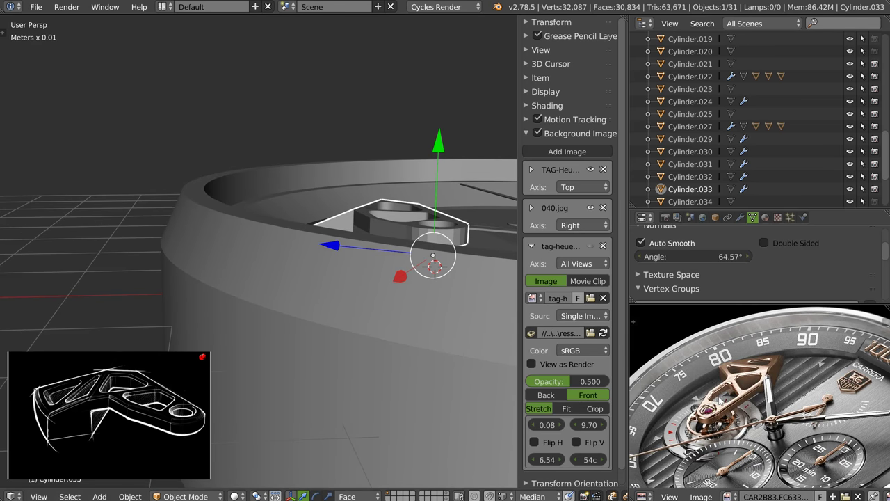
scroll(737, 374, "down", 2)
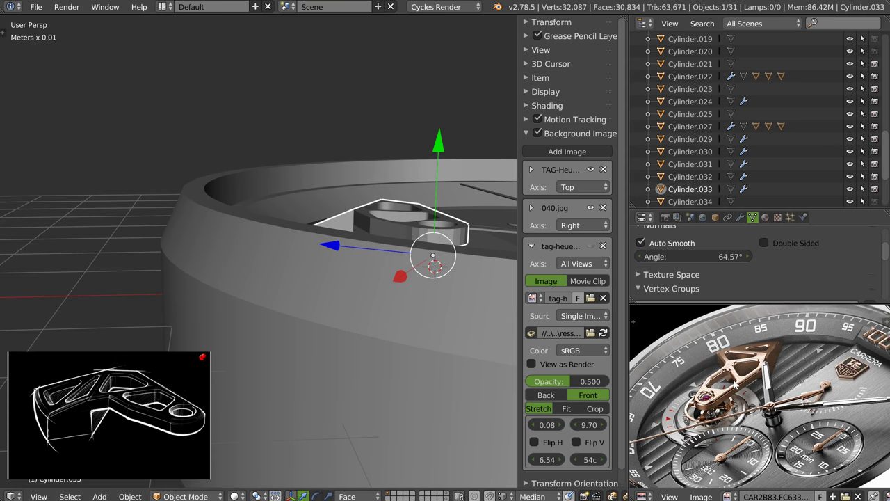
middle_click_drag(732, 402, 740, 384)
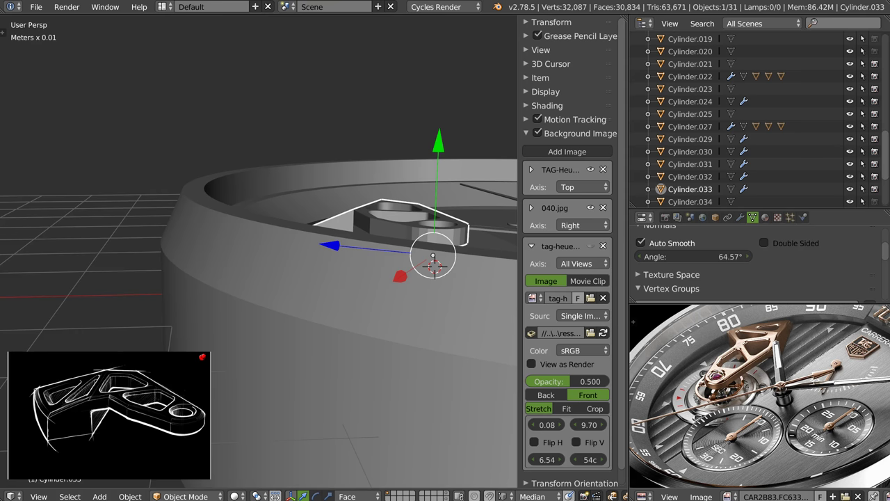
key("KP_1")
middle_click_drag(321, 206, 308, 215)
key("KP_3")
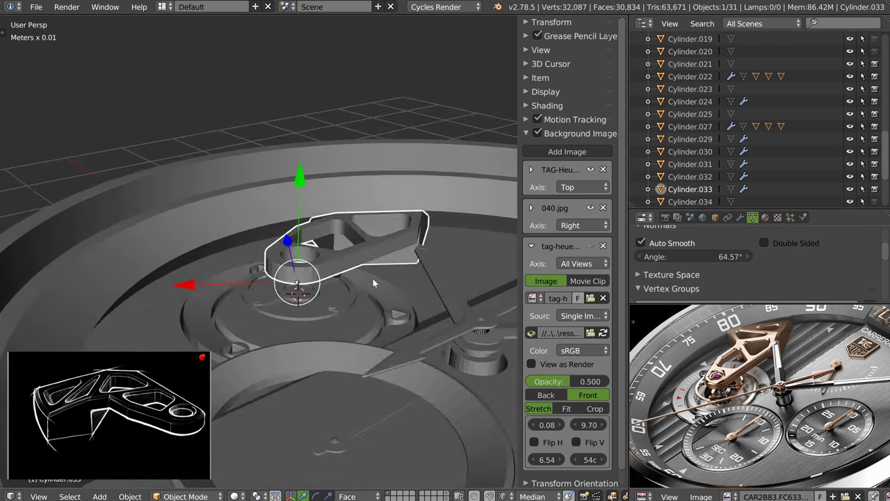
middle_click_drag(363, 268, 342, 242)
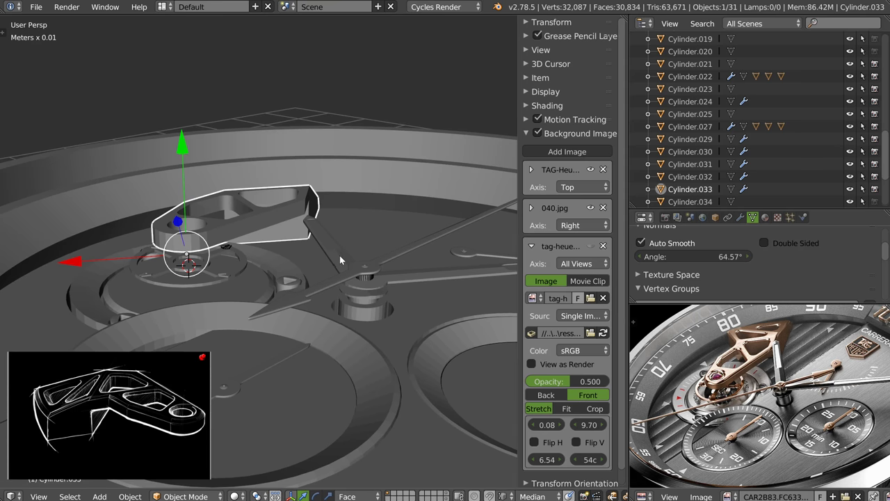
Raise the long watch hand along the vertical axis
right_click(340, 256)
right_click(414, 280, "shift")
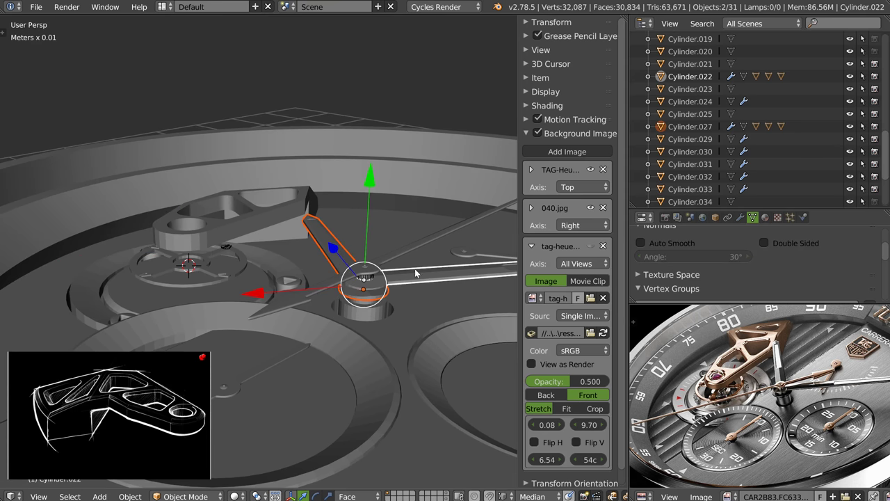
middle_click_drag(415, 273, 314, 272, "shift")
scroll(678, 421, "up", 3)
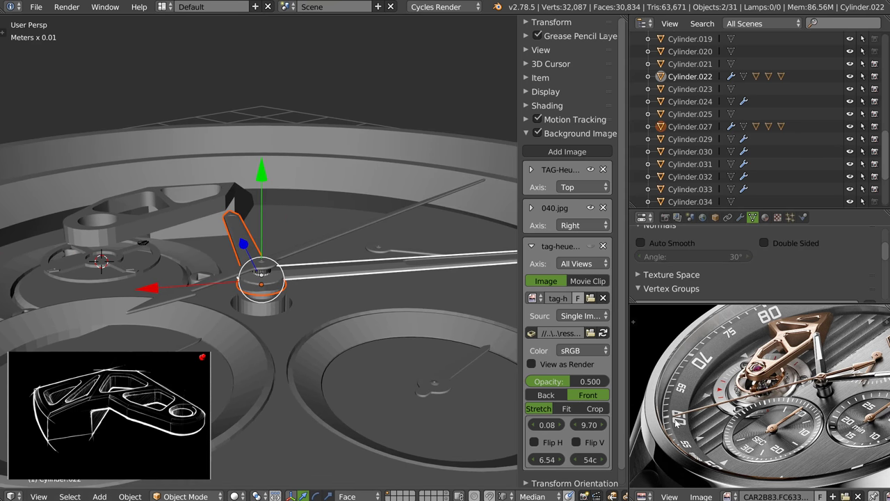
middle_click_drag(385, 227, 347, 252)
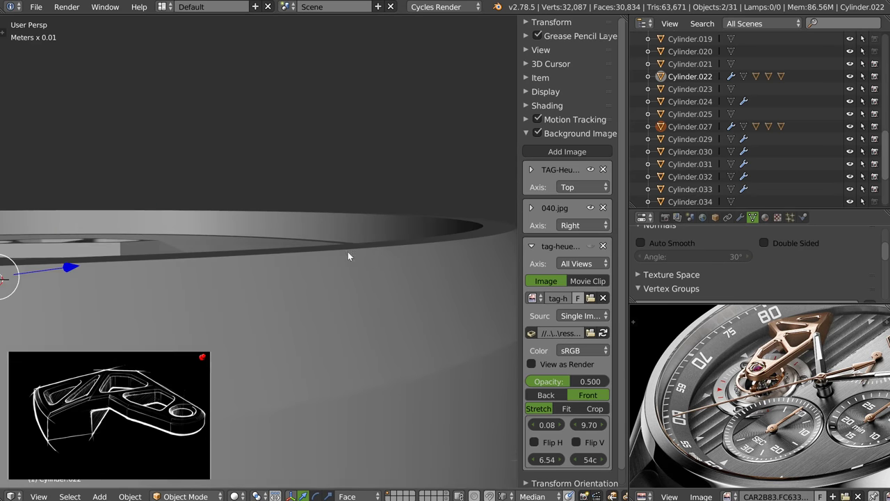
scroll(348, 257, "down", 4)
right_click(402, 291)
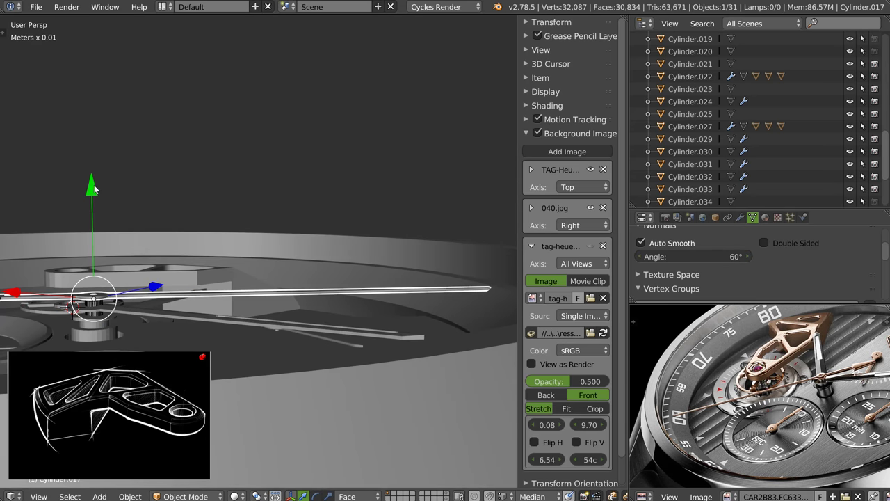
left_click_drag(93, 186, 94, 177)
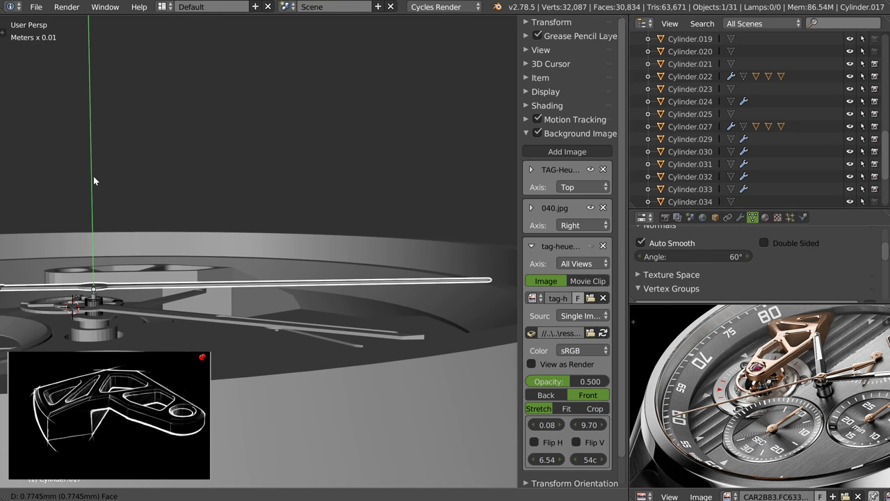
left_click(93, 176)
Slide the lower hand along Y and frame it
mouse_move(110, 174)
middle_mouse_down()
mouse_move(143, 213)
mouse_move(250, 280)
middle_mouse_up()
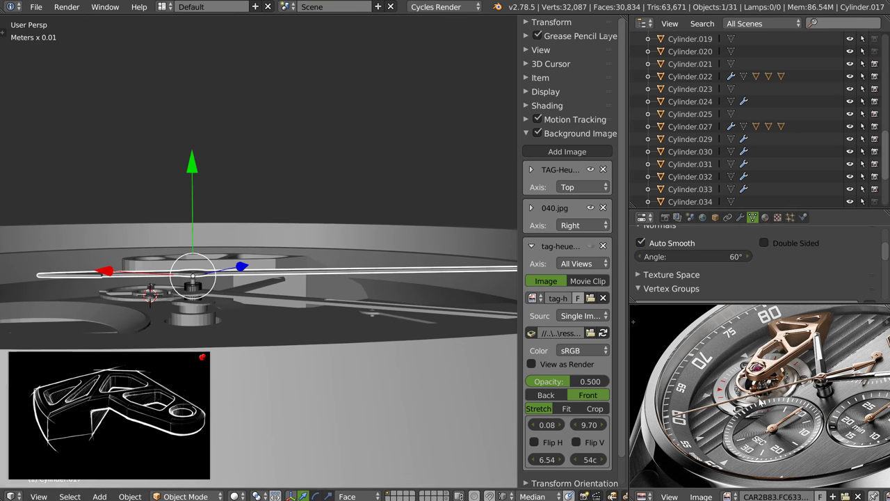
scroll(820, 431, "up", 2)
scroll(821, 431, "up", 2)
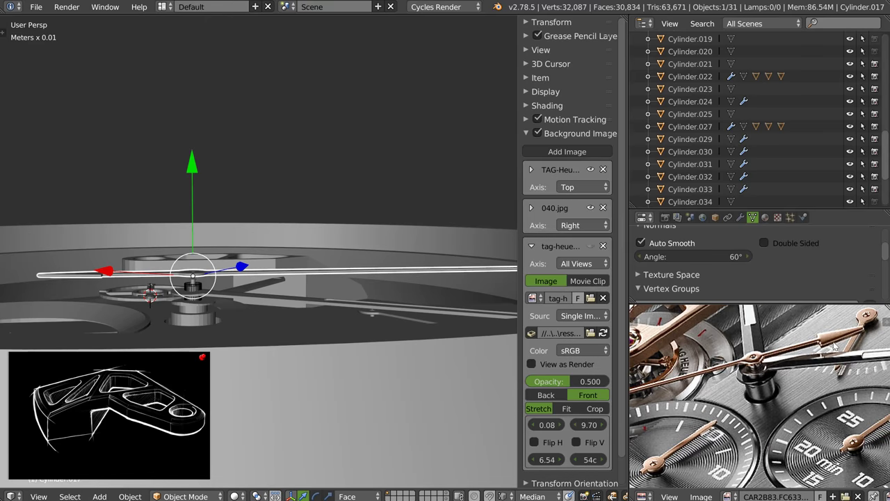
right_click(263, 299)
left_click_drag(194, 188, 193, 181)
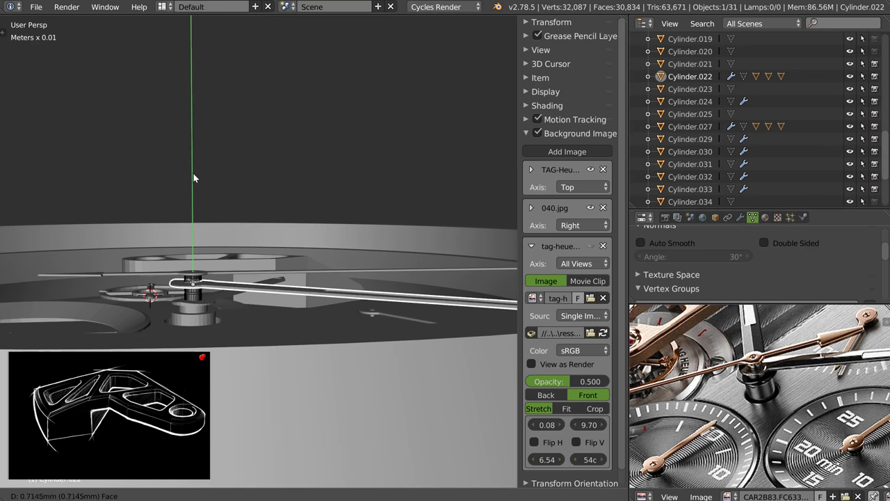
left_click(193, 172)
key("KP_Decimal")
Move gear cylinders Cylinder.026 and Cylinder.028 to another layer
right_click(254, 291)
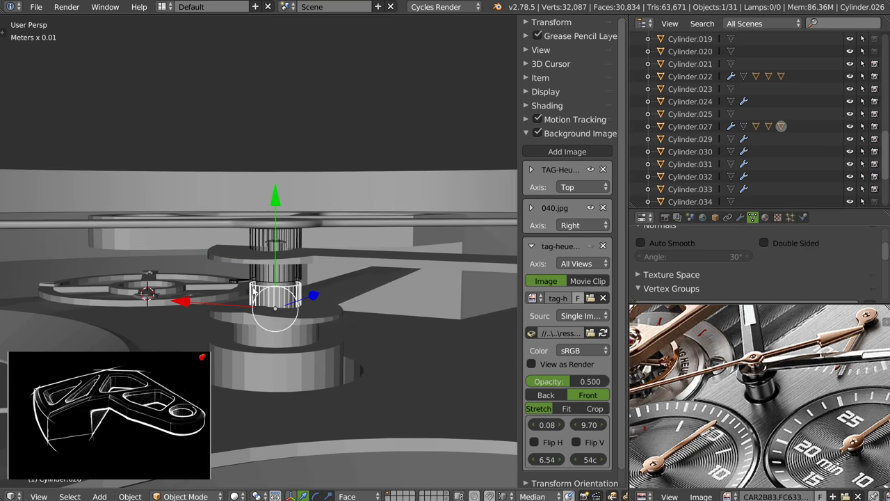
right_click(253, 278, "shift")
key("m")
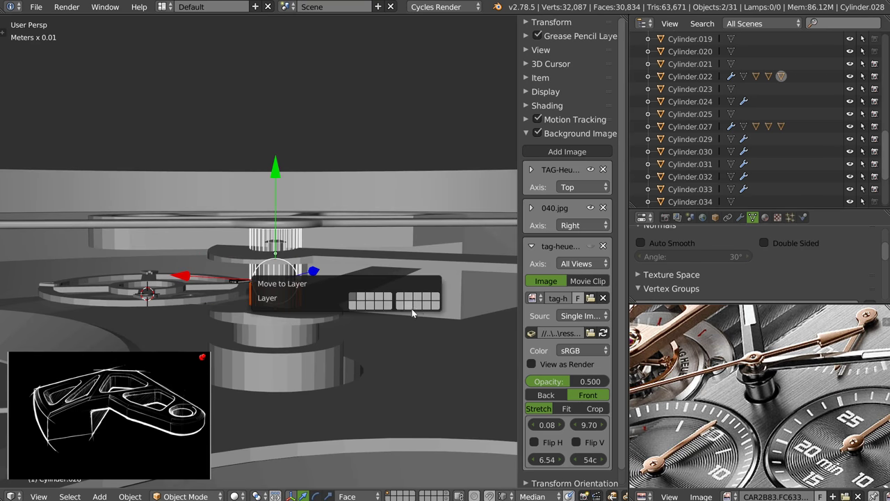
left_click(435, 304)
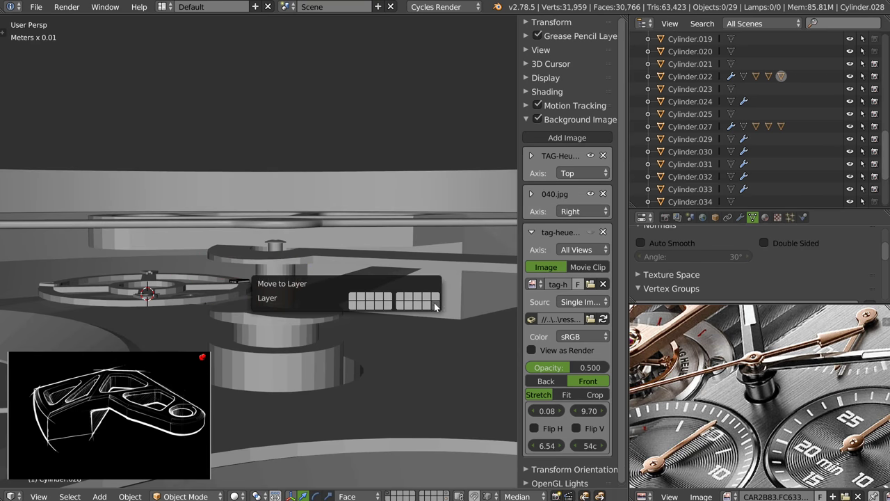
Move the hand arm piece Cylinder.027 along Y
right_click(275, 246)
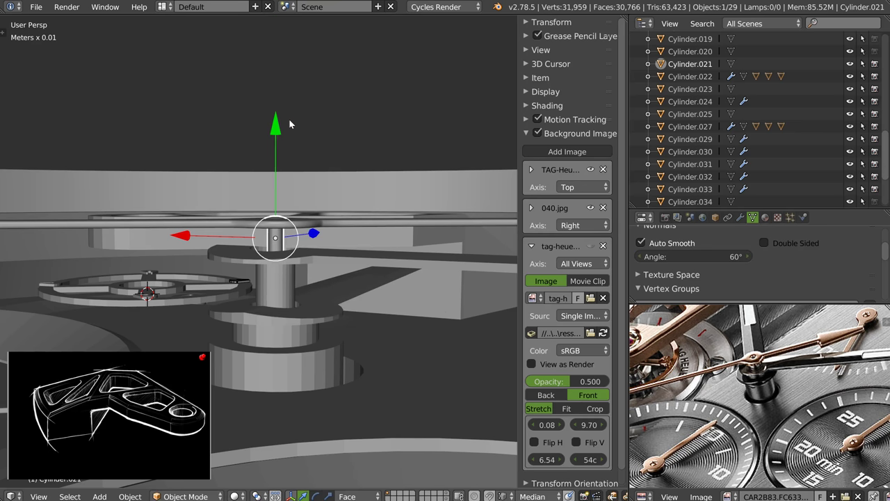
right_click(332, 298)
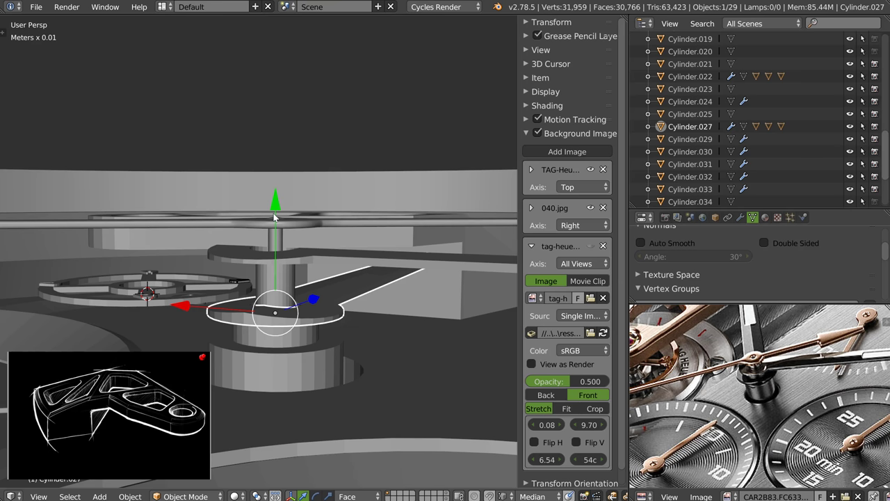
left_click_drag(275, 207, 276, 207)
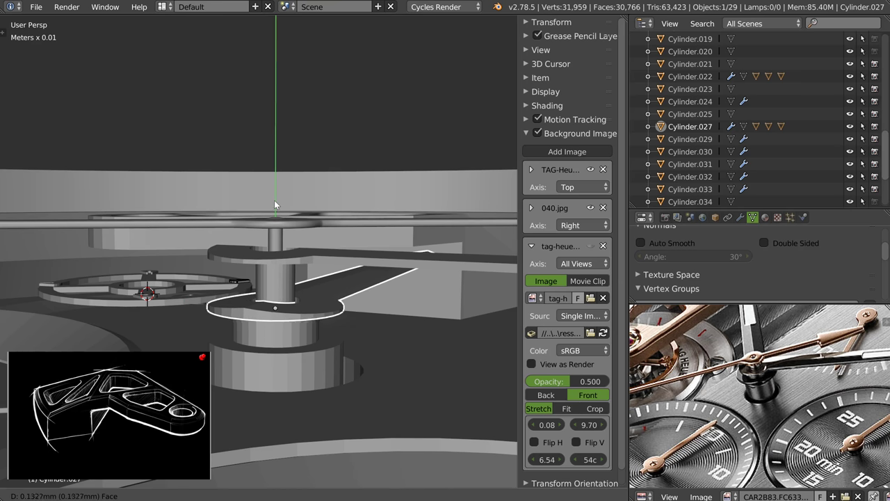
left_click(276, 202)
mouse_move(275, 202)
middle_mouse_down()
mouse_move(300, 245)
mouse_move(345, 225)
middle_mouse_up()
scroll(301, 243, "down", 3)
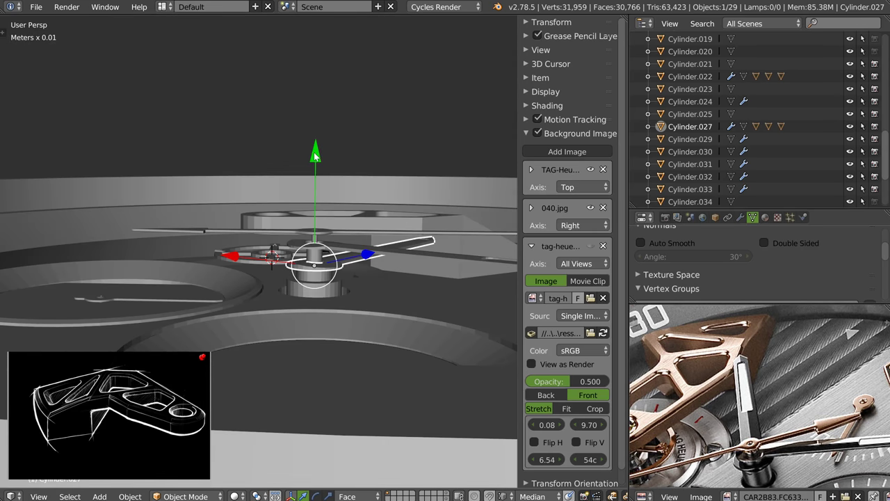
left_click_drag(316, 157, 319, 148)
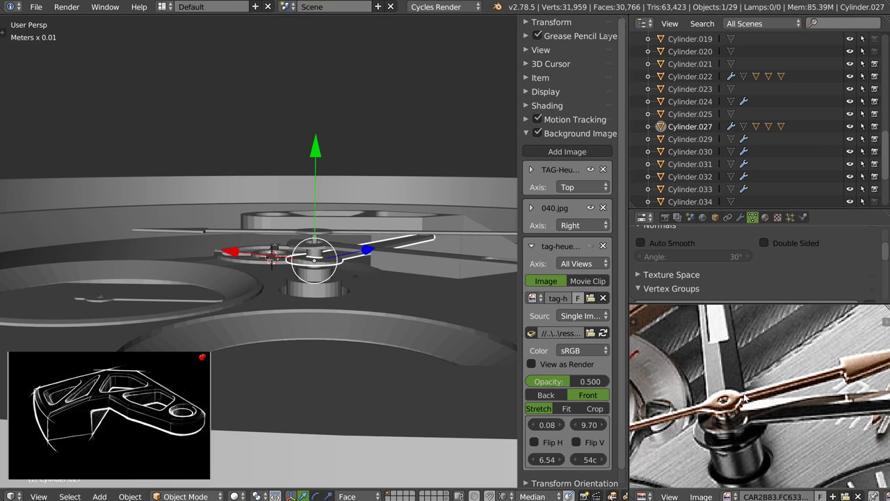
Check the hands against the rose-gold reference and re-adjust Cylinder.027's position
middle_click_drag(740, 437, 368, 249)
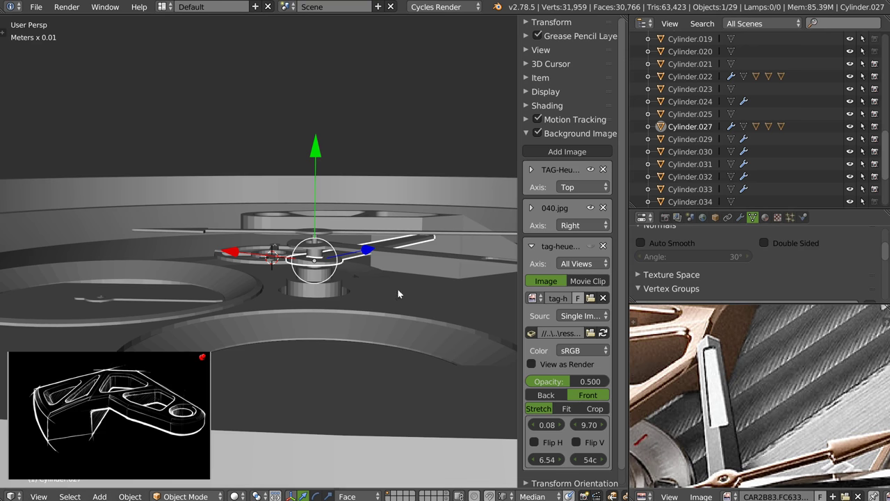
middle_click_drag(398, 294, 304, 215)
mouse_move(716, 417)
middle_mouse_down()
mouse_move(375, 188)
mouse_move(377, 204)
middle_mouse_up()
key("g")
key("y")
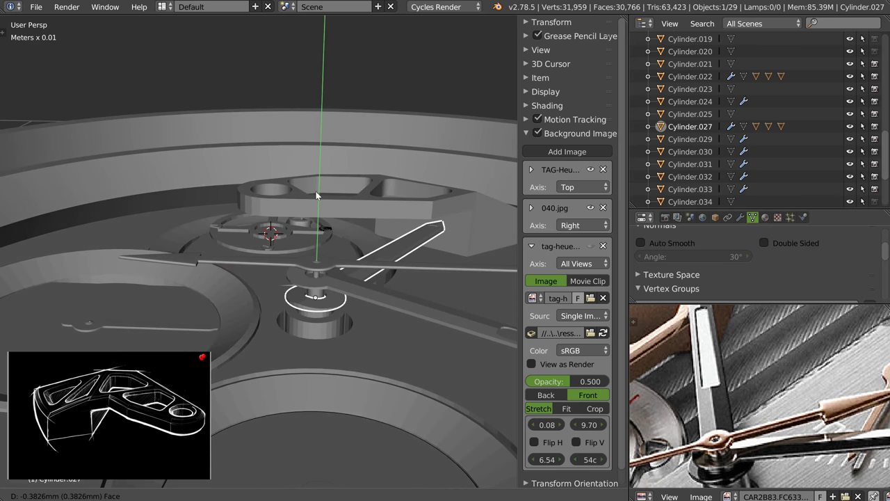
left_click(317, 196)
Lower the bridge arm's top faces at the pivot end about 1.6 mm
right_click(288, 206)
key("Tab")
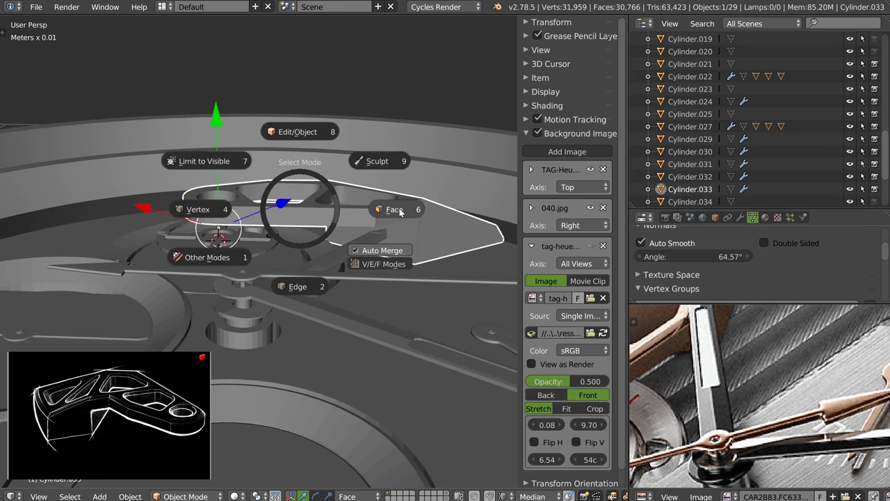
left_click(400, 212)
right_click(196, 196)
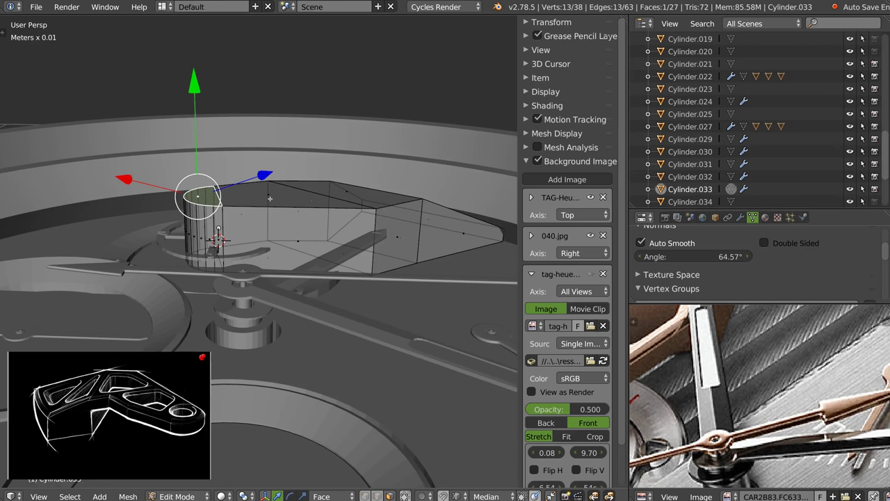
right_click(270, 199, "shift")
right_click(404, 216, "shift")
middle_click_drag(403, 215, 246, 124)
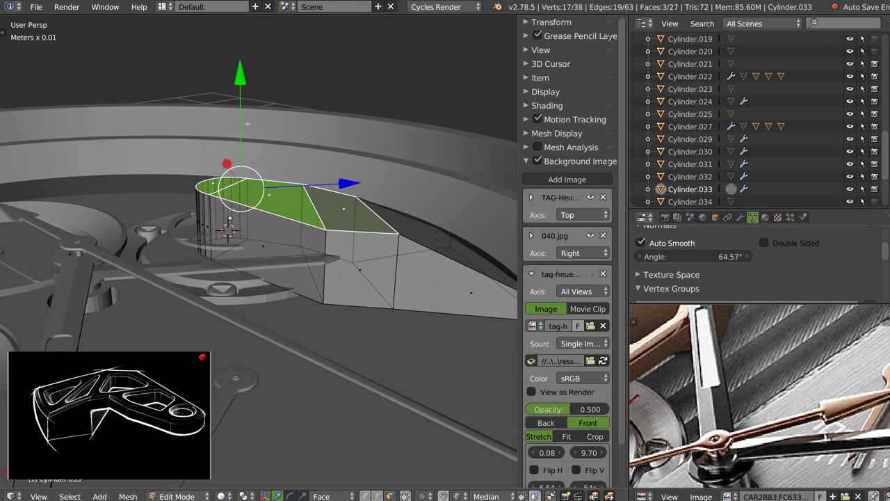
left_click_drag(245, 75, 241, 97)
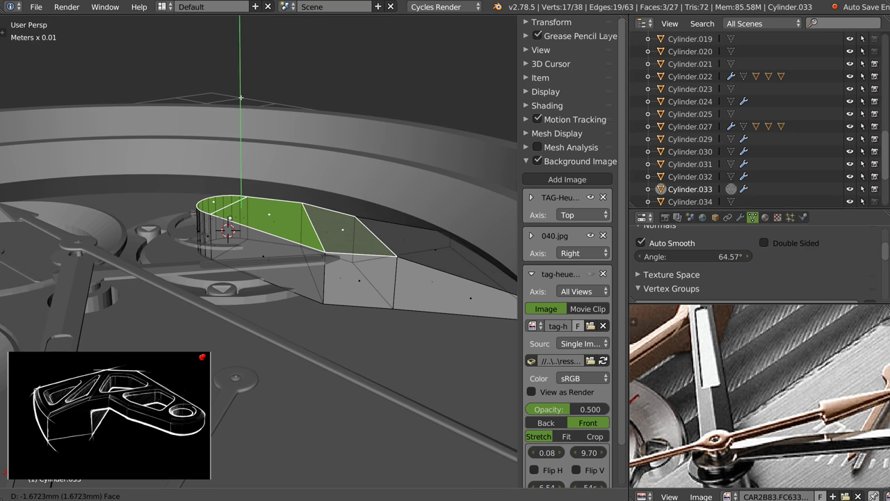
key("Tab")
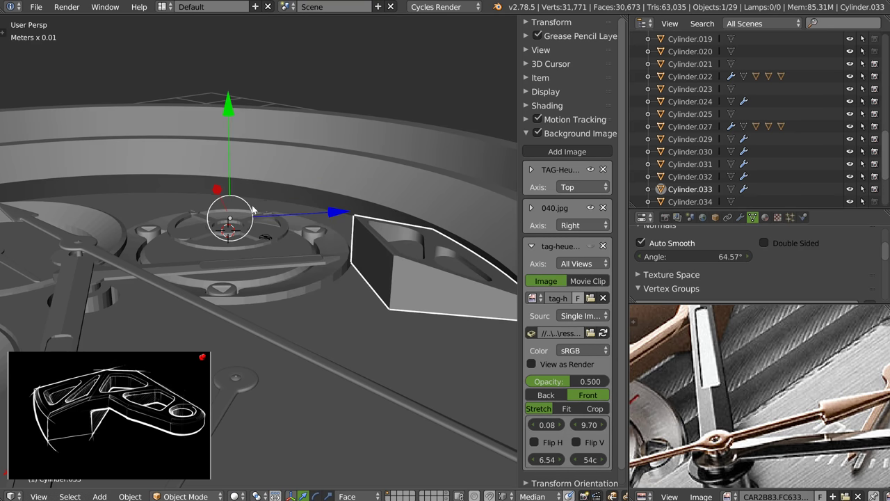
Show the cutter layer and shift a Cube.006 face about 1.34 mm along Y
mouse_move(254, 210)
middle_mouse_down()
mouse_move(317, 216)
mouse_move(293, 193)
middle_mouse_up()
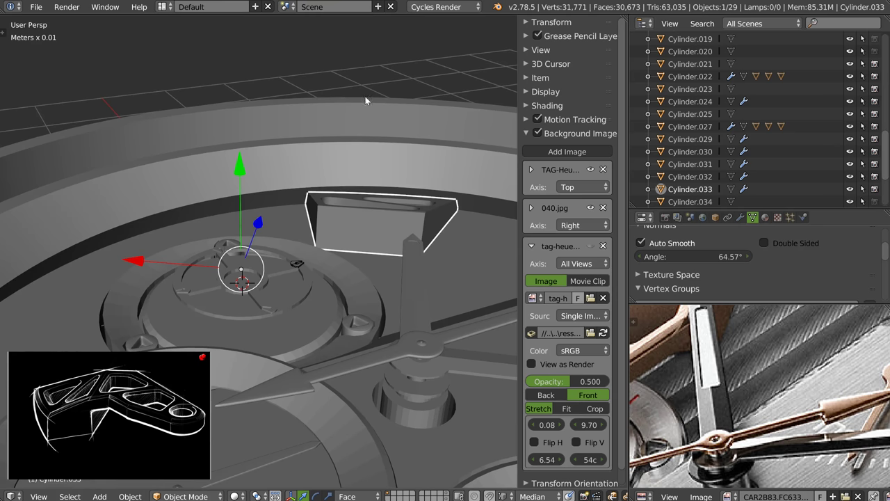
left_click(443, 497, "shift")
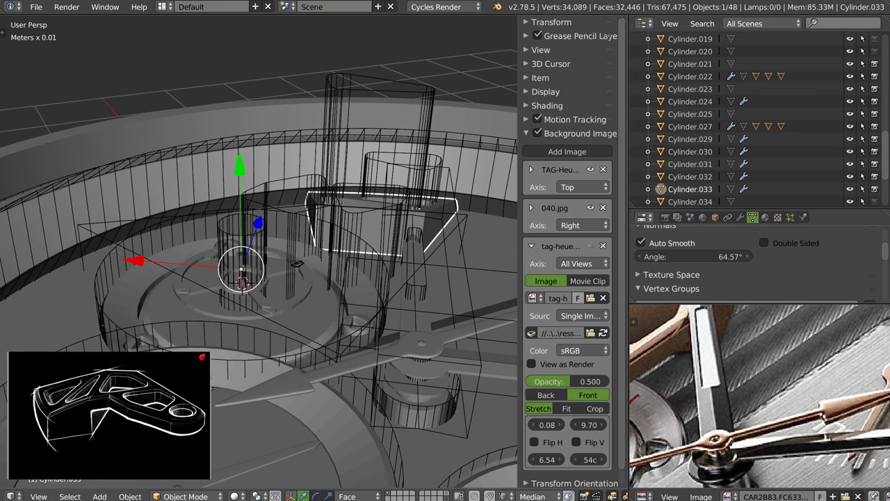
middle_click_drag(362, 211, 398, 229)
right_click(390, 209)
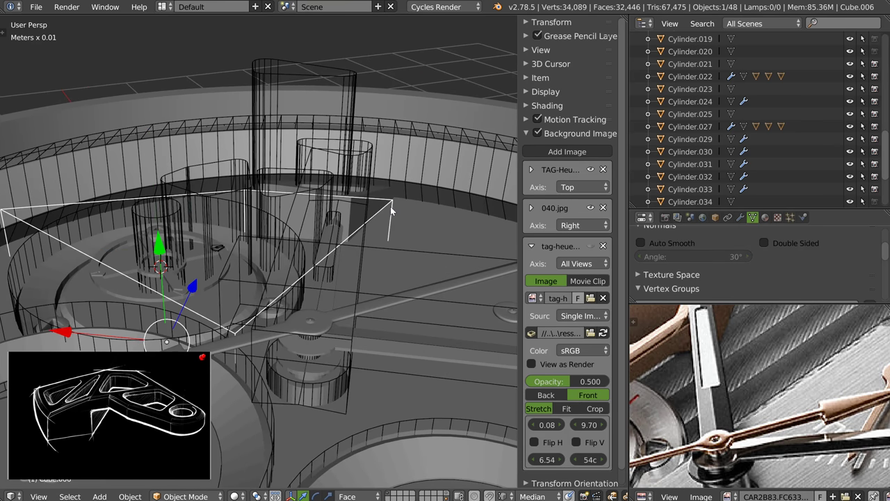
key("Tab")
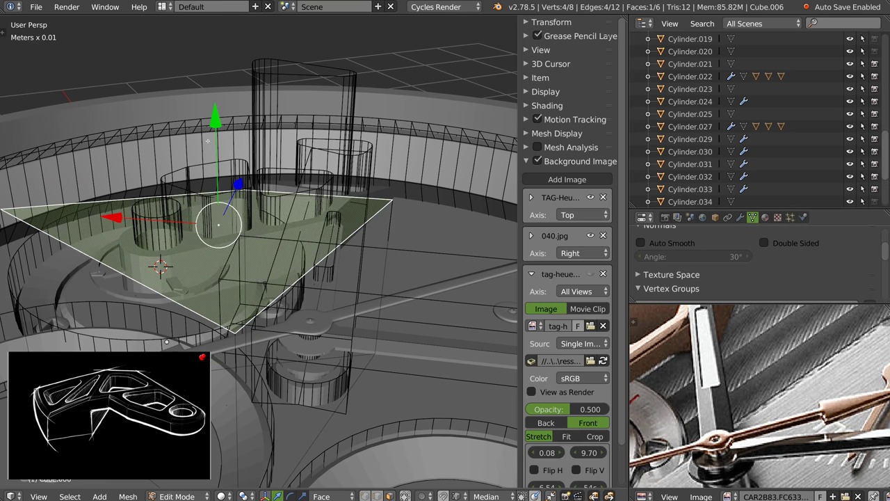
key("g")
key("y")
left_click(218, 142)
key("Tab")
mouse_move(298, 215)
middle_mouse_down()
mouse_move(226, 217)
mouse_move(405, 225)
middle_mouse_up()
On bridge arm Cylinder.033, toggle the Bool_Cube.006 modifier's viewport display to compare the cut
right_click(400, 223)
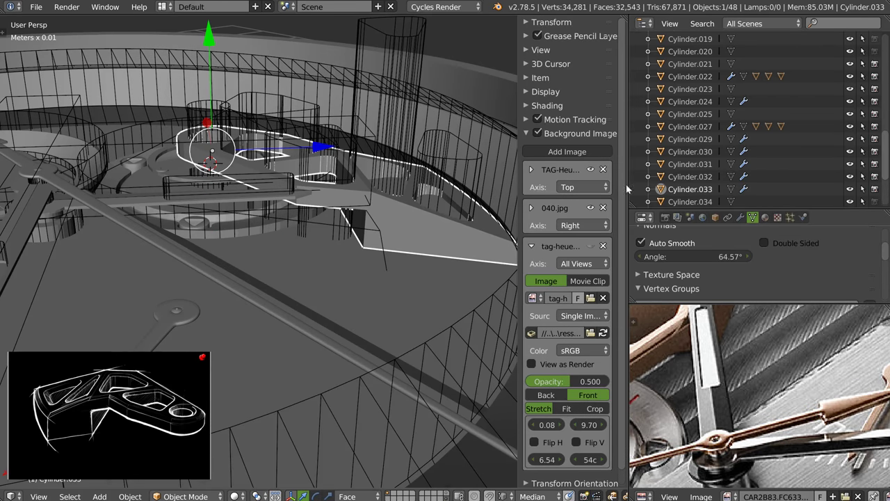
left_click(740, 217)
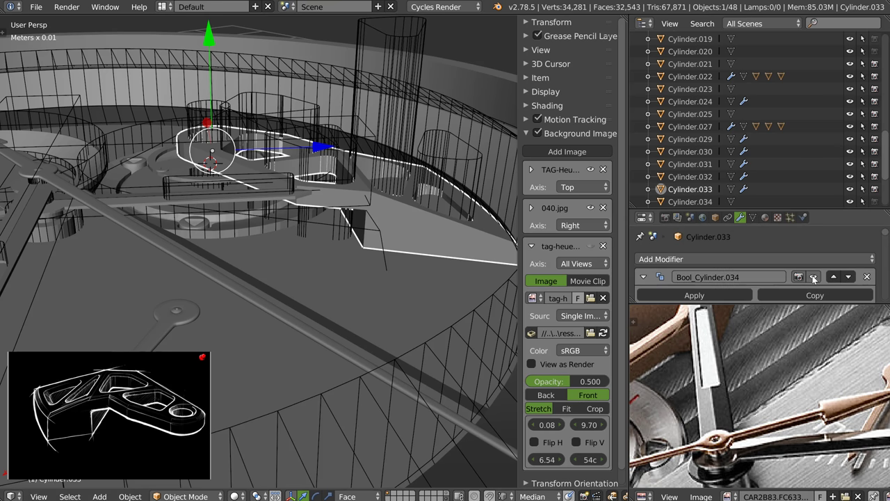
mouse_move(405, 224)
middle_mouse_down()
mouse_move(334, 218)
mouse_move(355, 218)
middle_mouse_up()
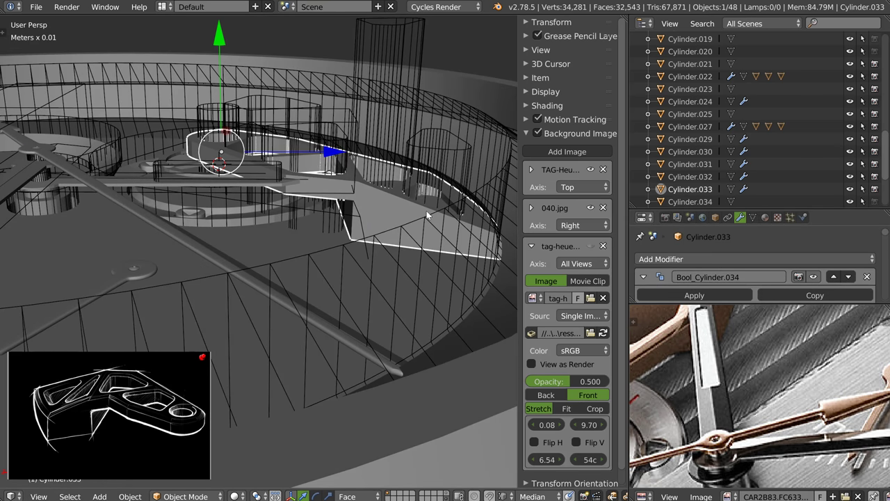
scroll(789, 289, "down", 3)
scroll(790, 289, "down", 2)
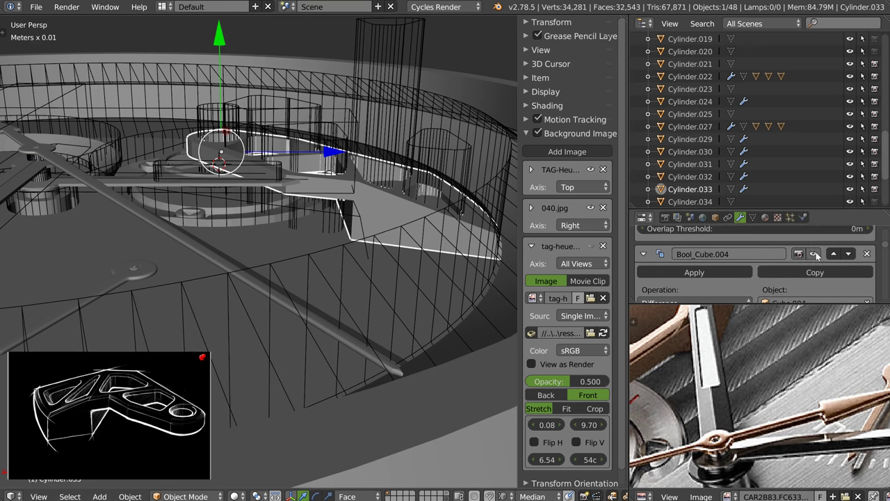
scroll(784, 285, "down", 2)
scroll(784, 278, "down", 2)
scroll(792, 267, "down", 2)
scroll(792, 268, "down", 2)
scroll(790, 264, "down", 1)
scroll(790, 265, "down", 2)
scroll(790, 261, "down", 1)
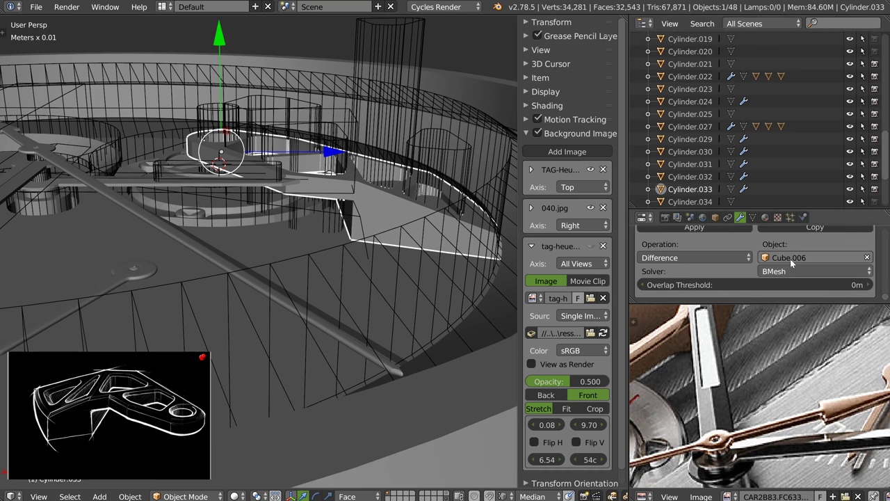
scroll(780, 261, "down", 2)
left_click(814, 261)
left_click(814, 262)
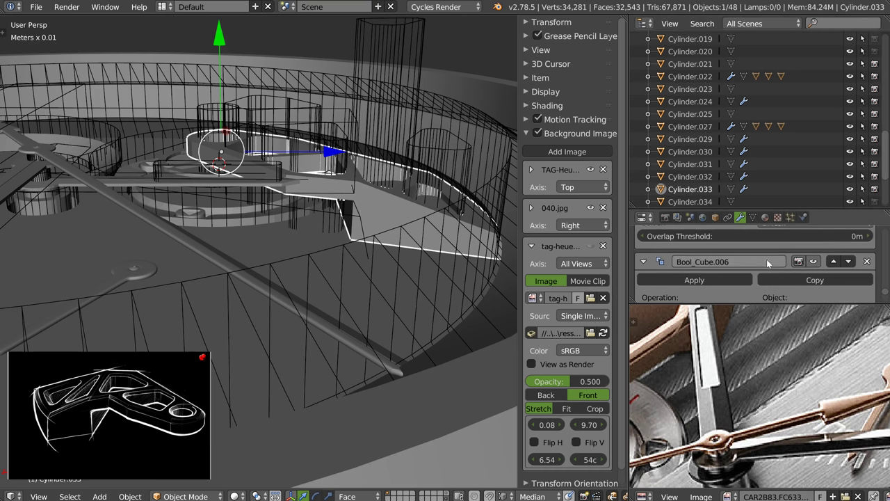
scroll(341, 230, "up", 3)
Select the cutter Cube.006 and orbit to a lower angle of the watch movement
right_click(394, 258)
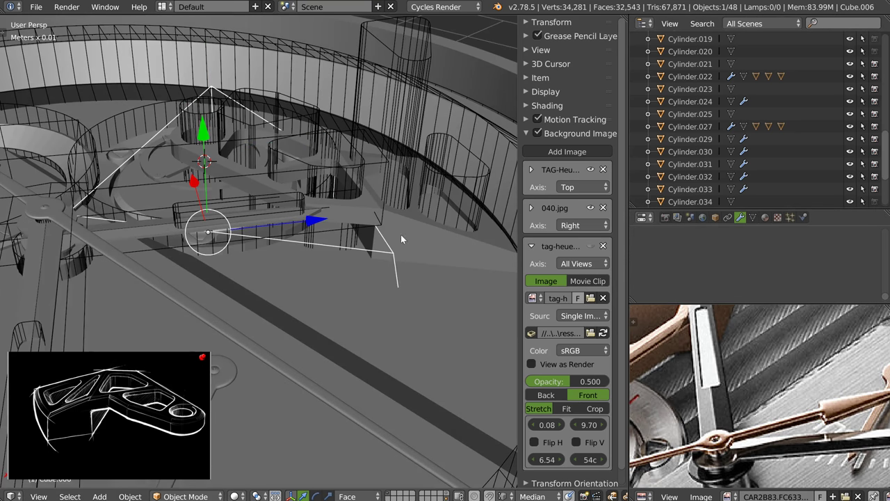
scroll(396, 243, "down", 4)
middle_click_drag(395, 247, 325, 222)
left_click_drag(235, 162, 266, 166)
mouse_move(267, 167)
middle_mouse_down()
mouse_move(350, 220)
mouse_move(350, 236)
mouse_move(397, 251)
middle_mouse_up()
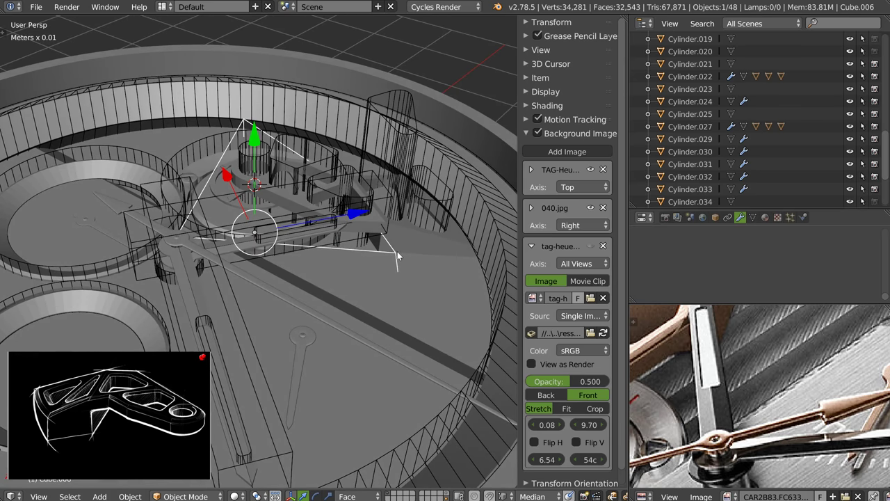
Inspect a corner vertex of Cube.006 in Edit Mode, then hide the cutter layer
key("Tab")
right_click(408, 357)
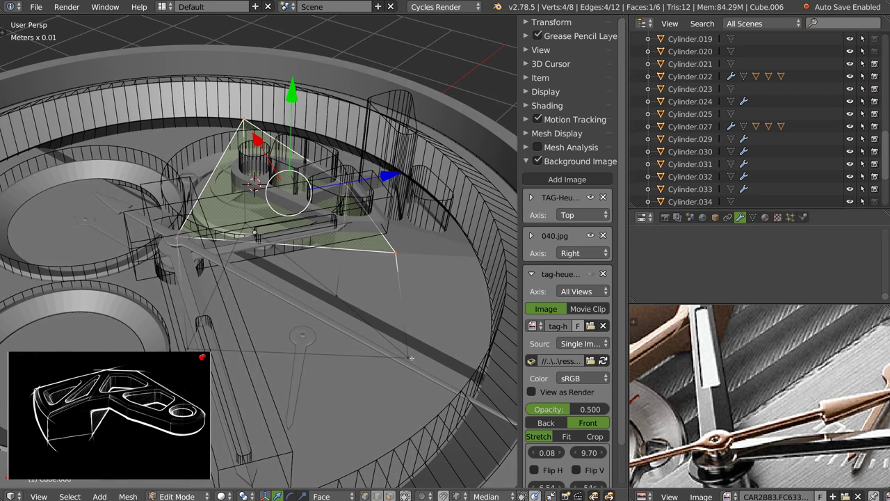
left_click(500, 338)
key("Tab")
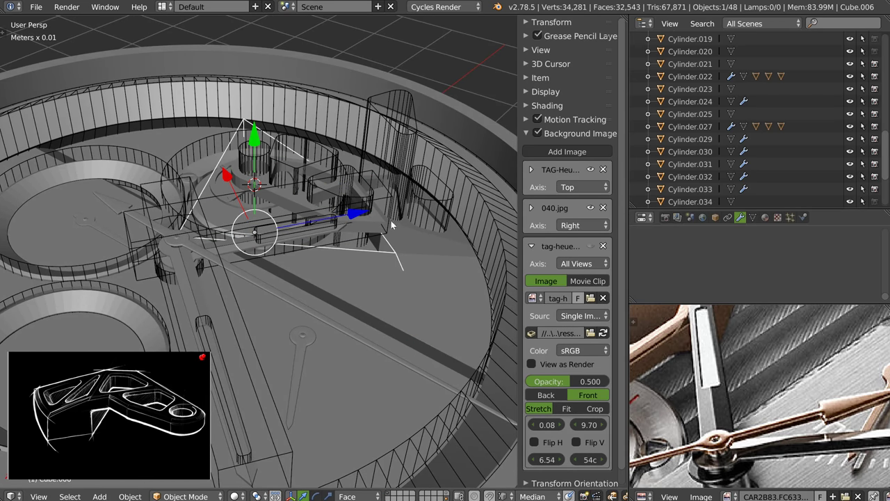
mouse_move(365, 233)
middle_mouse_down()
mouse_move(367, 226)
mouse_move(422, 250)
mouse_move(416, 226)
mouse_move(363, 240)
mouse_move(348, 195)
mouse_move(385, 233)
mouse_move(345, 202)
mouse_move(324, 200)
mouse_move(394, 207)
mouse_move(347, 208)
mouse_move(261, 154)
middle_mouse_up()
key("2")
Nudge the hand Cylinder.027 and the long hand Cylinder.022 along Y
right_click(403, 229)
left_click_drag(261, 155, 260, 141)
middle_click_drag(260, 142, 406, 192)
key("g")
key("y")
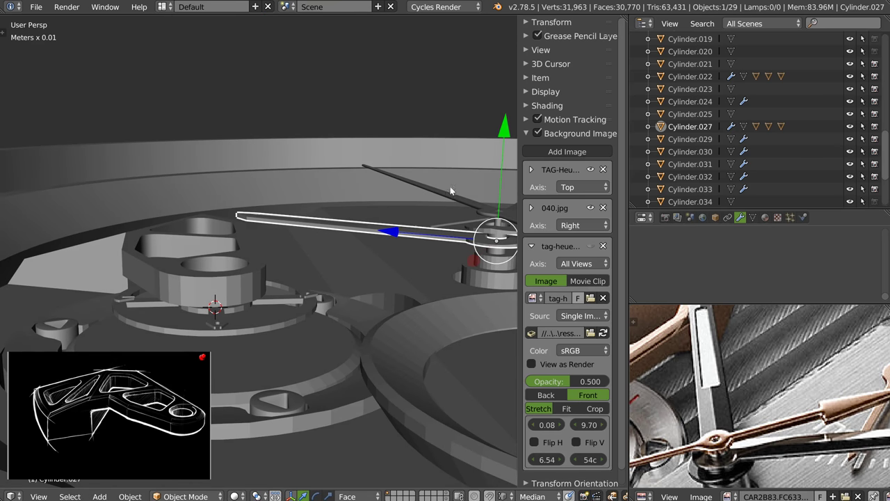
left_click(506, 129)
mouse_move(506, 129)
middle_mouse_down()
mouse_move(354, 197)
mouse_move(275, 216)
mouse_move(361, 208)
mouse_move(362, 194)
middle_mouse_up()
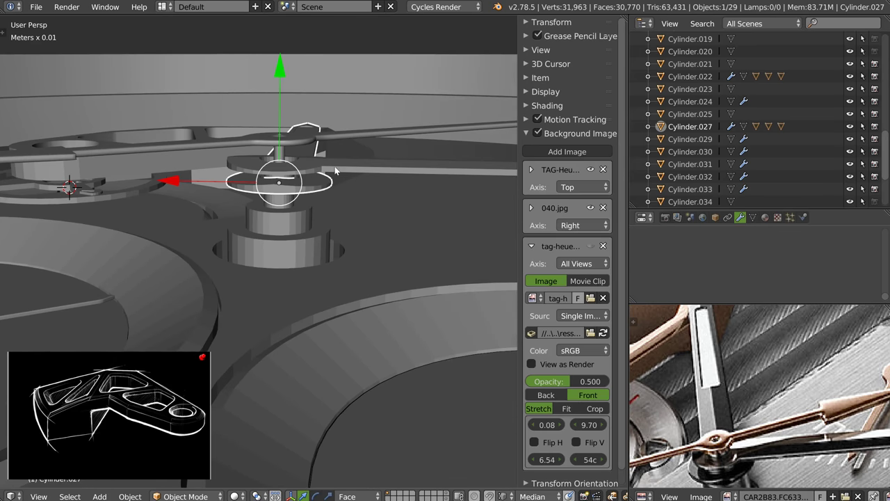
right_click(336, 170)
left_click_drag(282, 50, 282, 42)
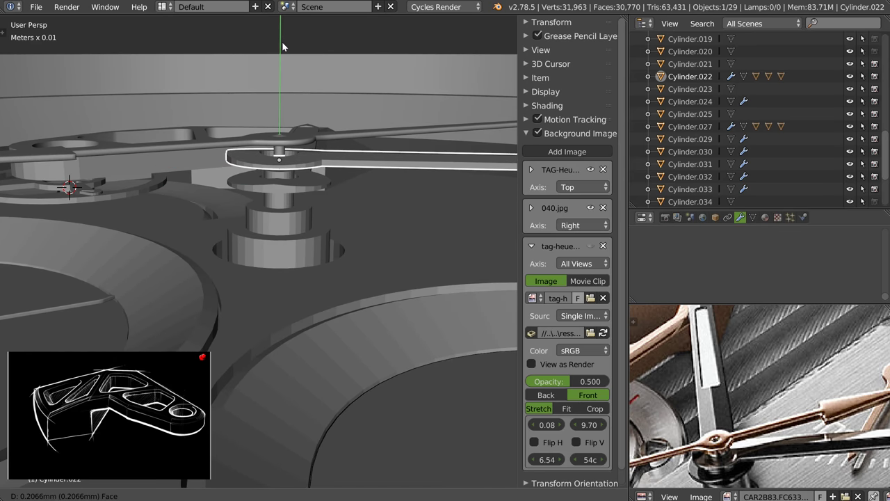
middle_click_drag(276, 156, 296, 168)
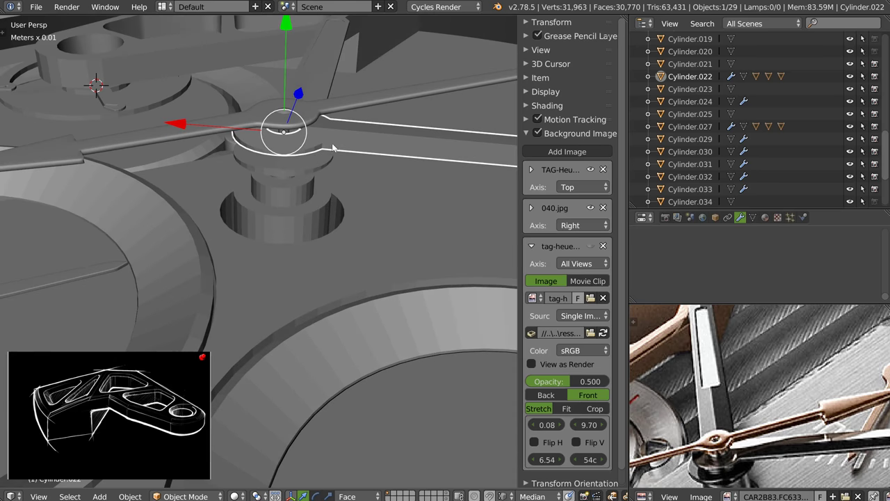
In Edit Mode, select the long hand's round hub and snap the 3D cursor to its centre vertex
key("Tab")
key("c")
left_click_drag(322, 144, 360, 154)
right_click(360, 154)
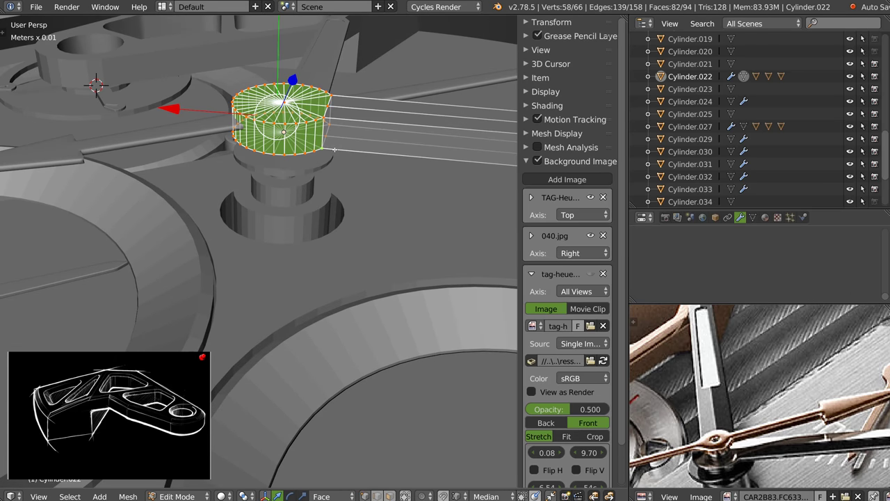
key("KP_Decimal")
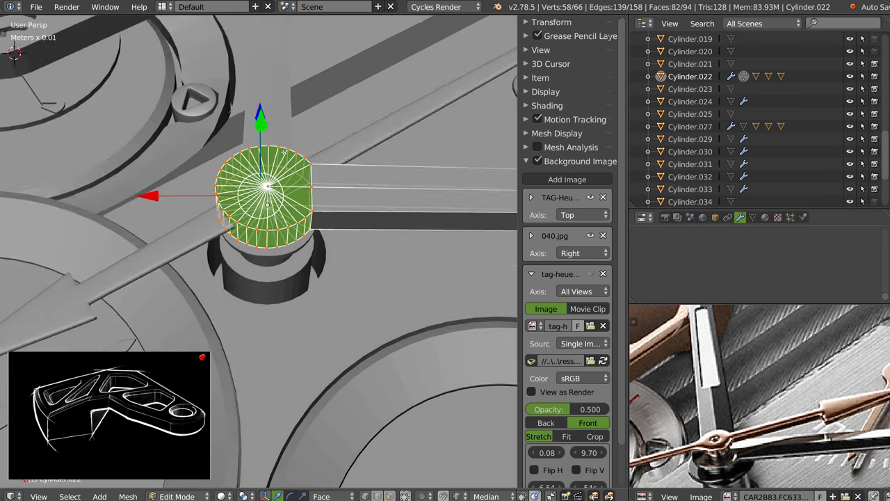
middle_click_drag(305, 207, 278, 174)
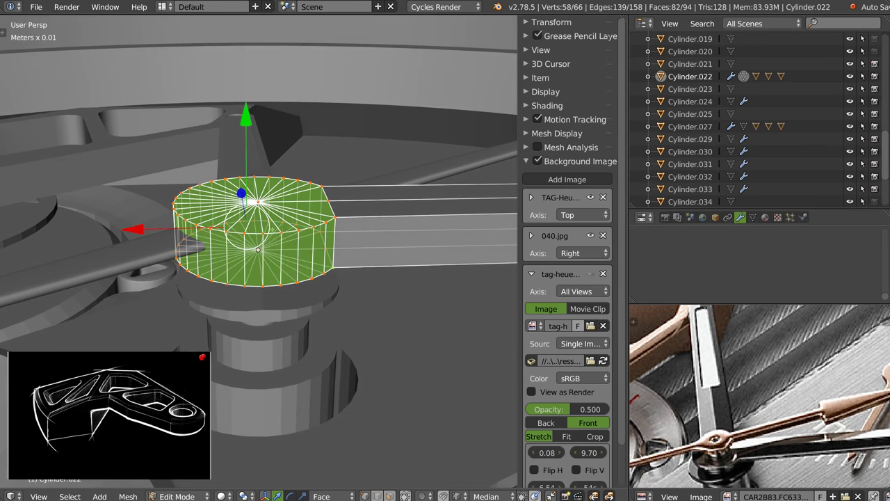
right_click(258, 249)
key("shift+s")
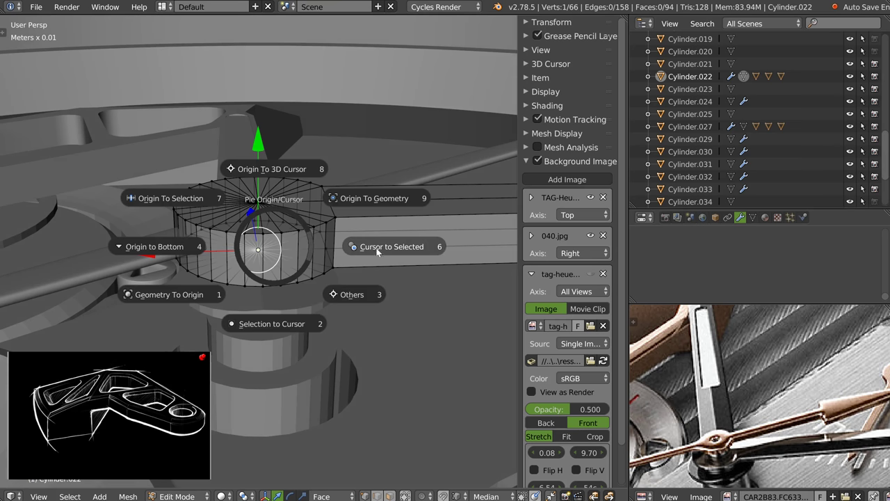
left_click(380, 249)
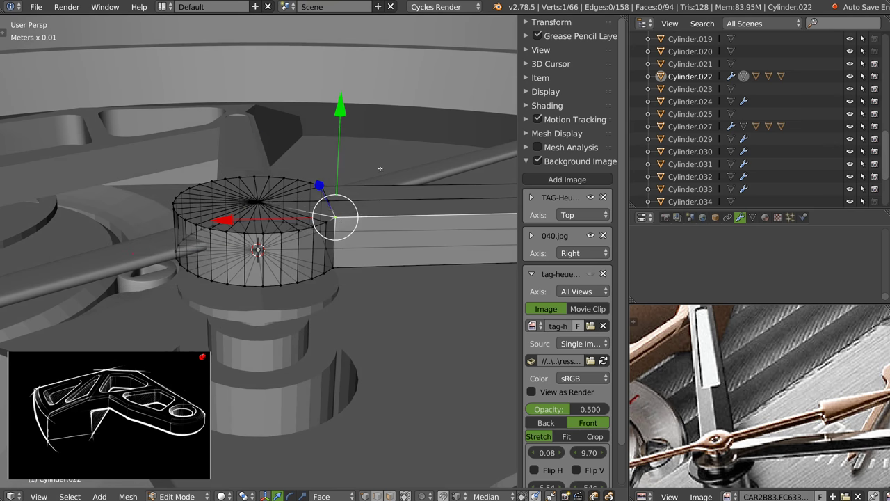
With pivot set to 3D Cursor, scale the hub to about 0.952 wide, keeping its height
key("ctrl+l")
left_click(224, 496)
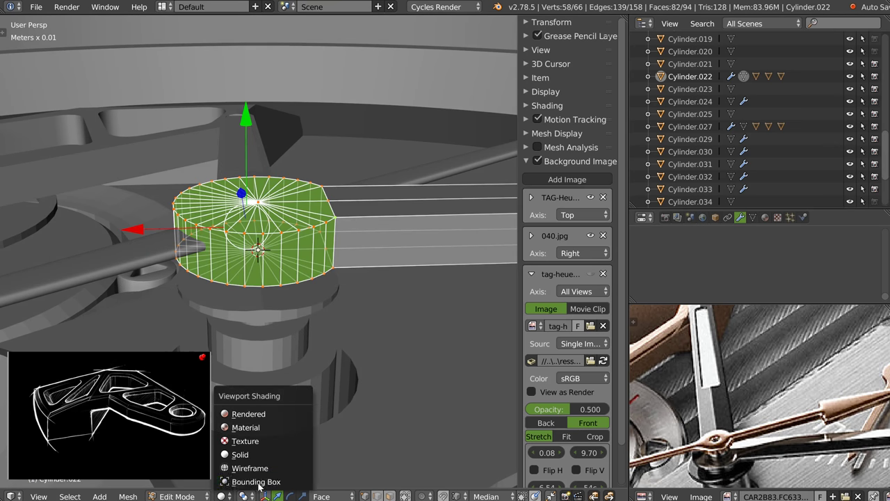
left_click(245, 496)
left_click(271, 468)
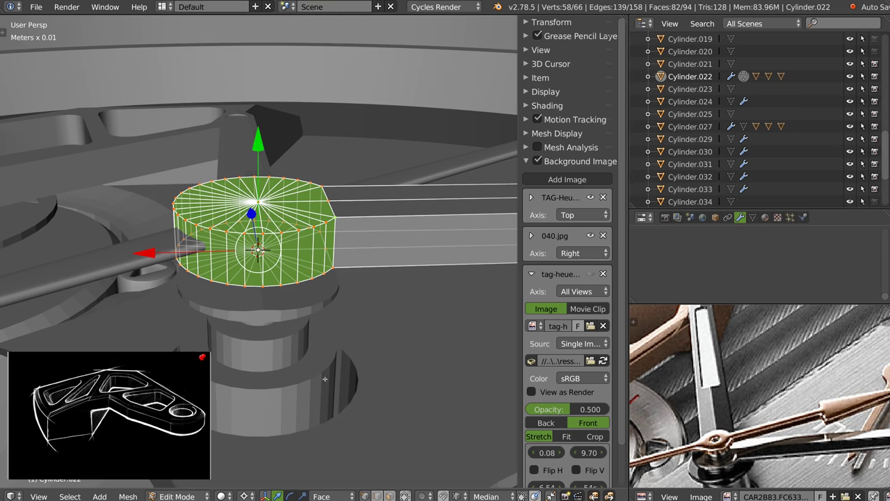
mouse_move(431, 251)
middle_mouse_down()
mouse_move(439, 224)
mouse_move(431, 220)
middle_mouse_up()
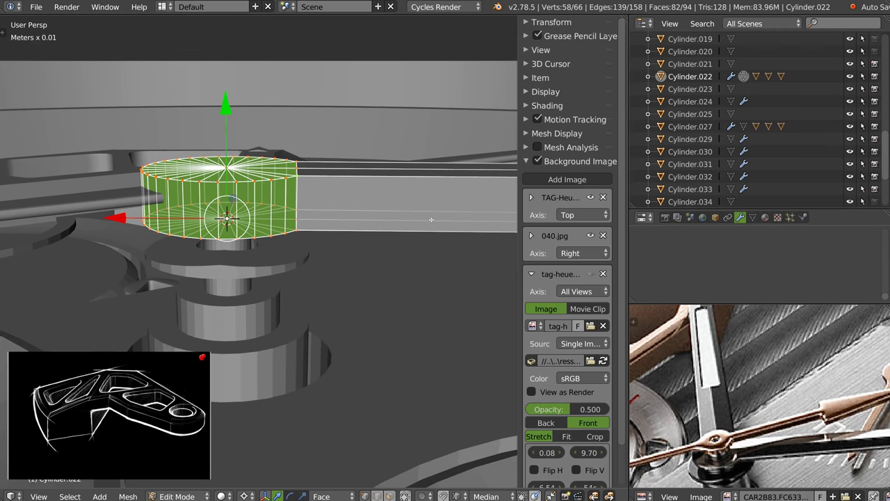
key("s")
key("shift+z")
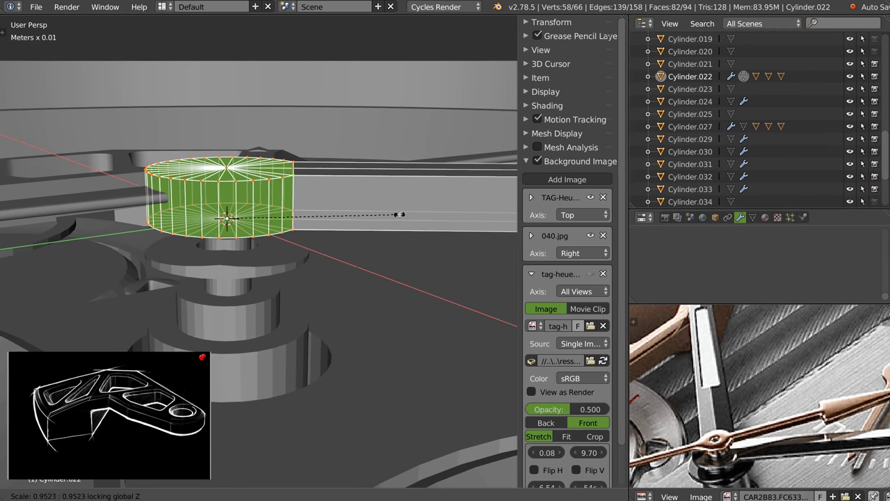
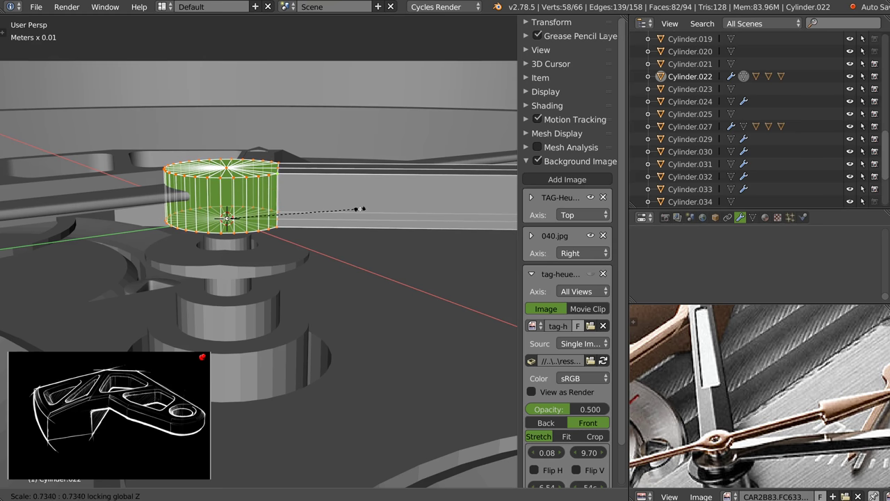
Select the watch hand with its hub disc and view it in top orthographic
key("Escape")
mouse_move(324, 268)
middle_mouse_down()
mouse_move(304, 221)
mouse_move(297, 249)
middle_mouse_up()
key("Tab")
scroll(297, 257, "up", 3)
right_click(287, 295)
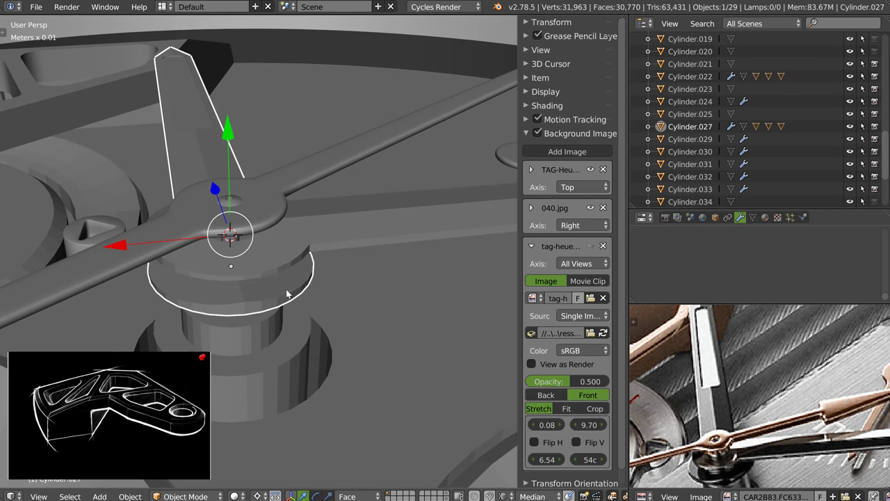
middle_click_drag(308, 273, 320, 245)
key("KP_7")
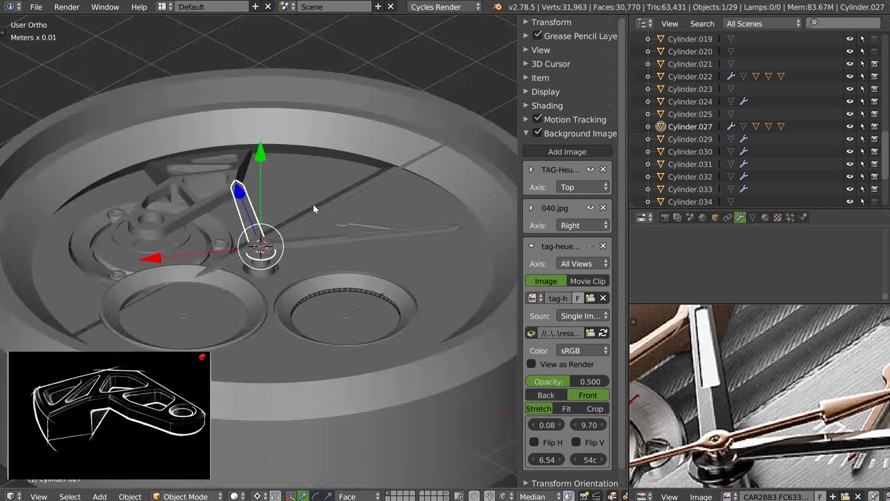
key("KP_5")
scroll(316, 242, "up", 3)
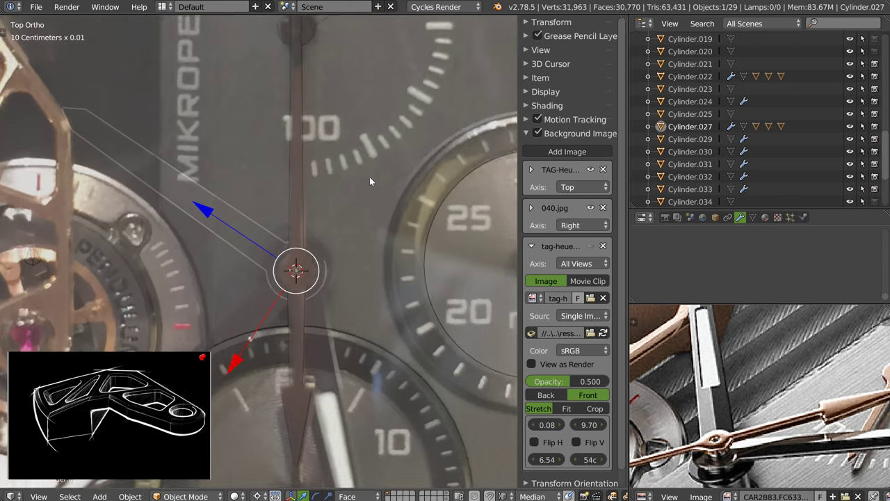
scroll(316, 243, "up", 2)
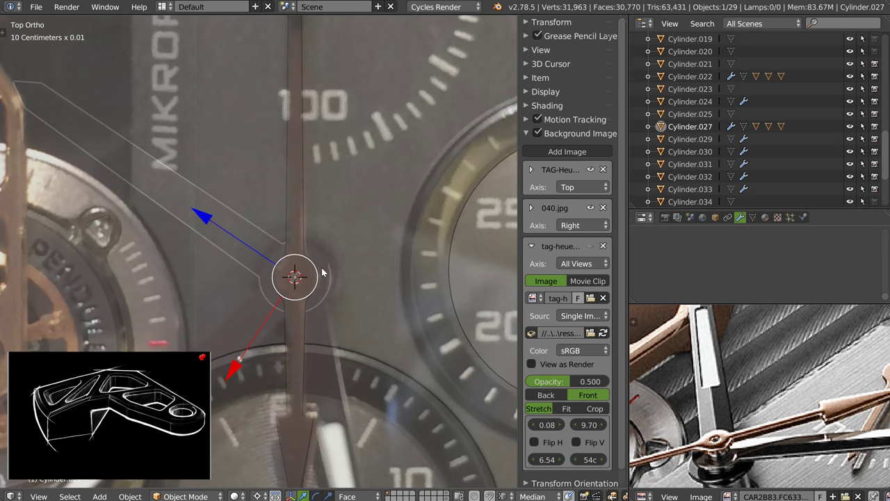
Scale the hand's hub cylinder up about 1.25 to match the reference boss
key("Tab")
middle_click_drag(302, 259, 302, 243)
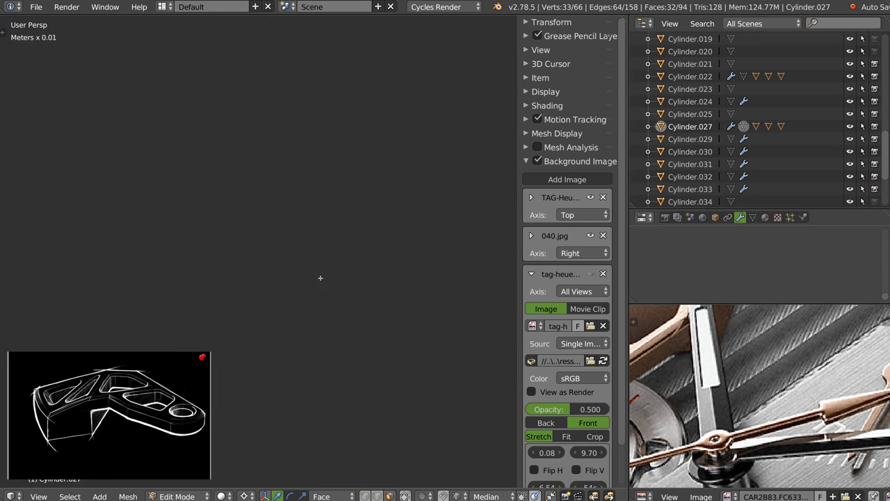
key("KP_7")
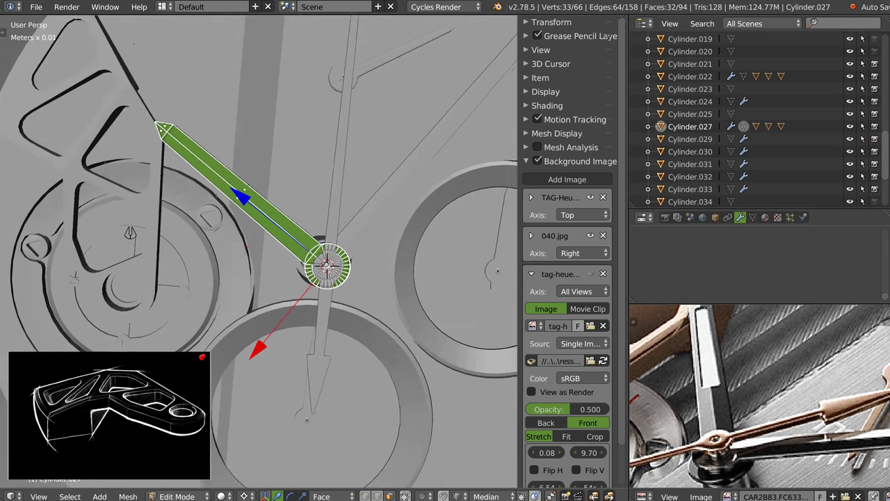
scroll(324, 272, "up", 3)
scroll(278, 230, "up", 4)
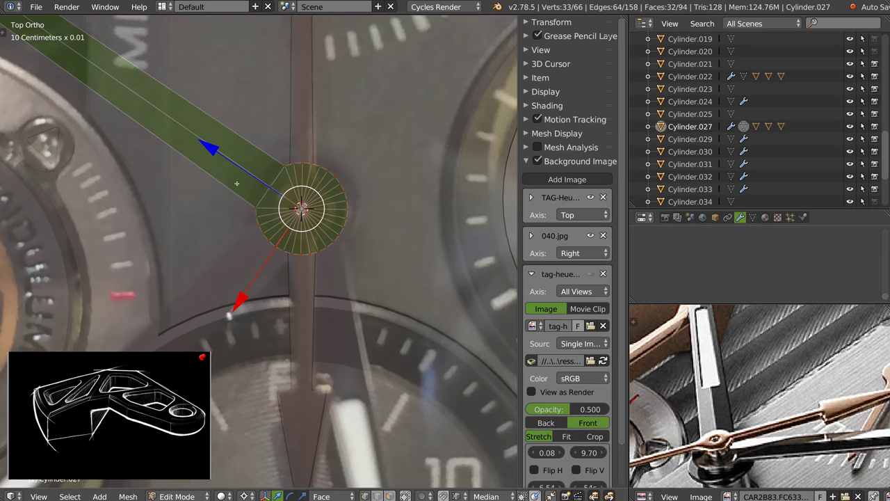
key("a")
key("l")
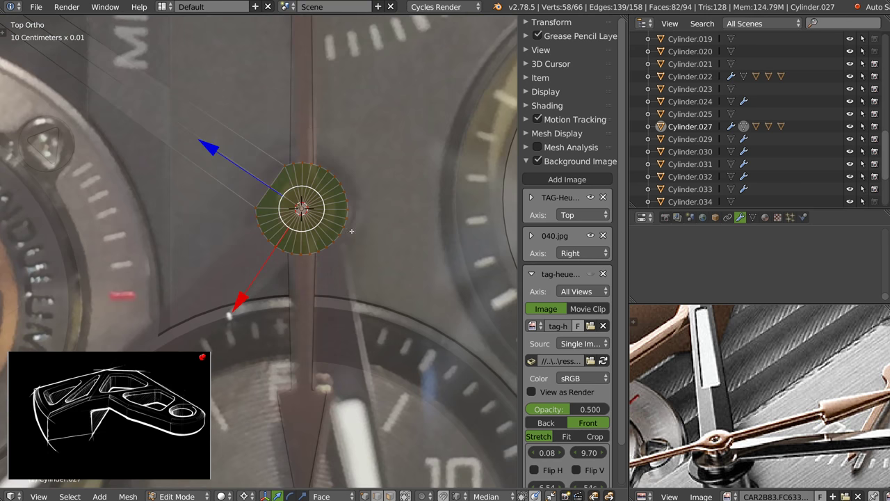
key("s")
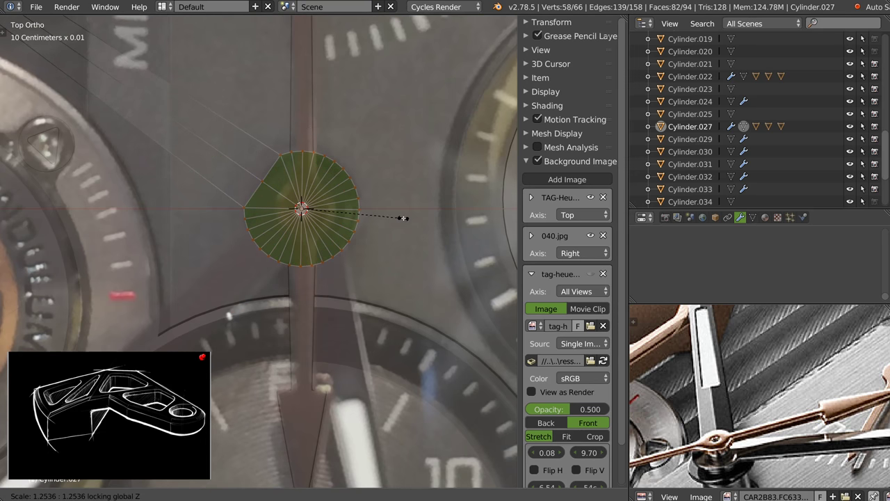
left_click(407, 217)
key("Tab")
scroll(390, 204, "up", 3)
mouse_move(362, 139)
middle_mouse_down("shift")
mouse_move(391, 204)
mouse_move(377, 264)
mouse_move(353, 216)
mouse_move(343, 217)
mouse_move(401, 237)
mouse_move(376, 247)
mouse_move(324, 233)
mouse_move(411, 239)
mouse_move(391, 217)
mouse_move(309, 232)
mouse_move(314, 210)
mouse_move(363, 223)
mouse_move(383, 196)
mouse_move(356, 213)
mouse_move(379, 192)
mouse_move(362, 191)
mouse_move(390, 167)
mouse_move(432, 173)
middle_mouse_up("shift")
Select the ring faces of the stacked arbor Cylinder.020 in Edit Mode
right_click(400, 226)
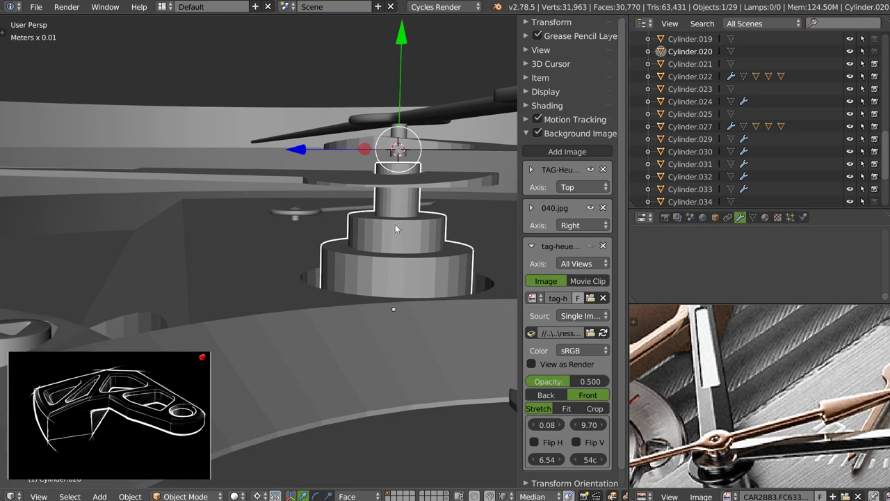
mouse_move(399, 238)
middle_mouse_down()
mouse_move(357, 216)
mouse_move(434, 223)
mouse_move(367, 185)
middle_mouse_up()
key("Tab")
key("Tab")
right_click(431, 218, "alt")
right_click(421, 204, "alt+shift")
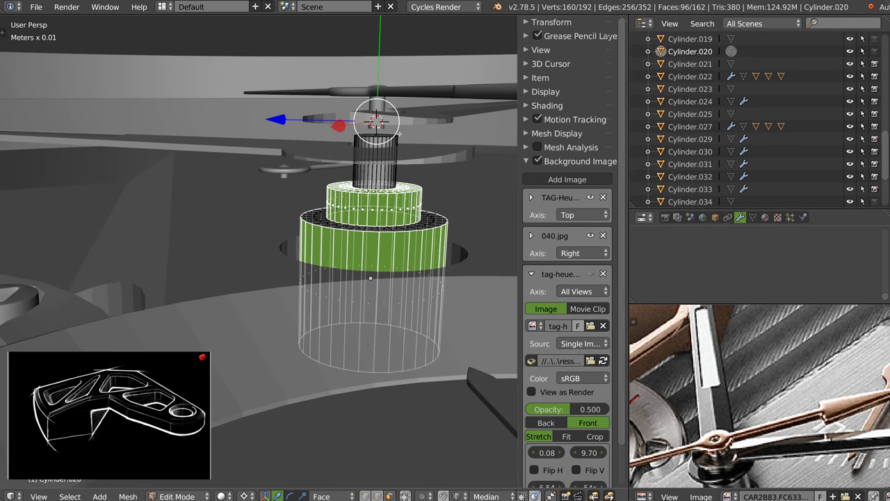
middle_click_drag(400, 134, 352, 105)
right_click(317, 320, "shift")
middle_click_drag(317, 320, 307, 151)
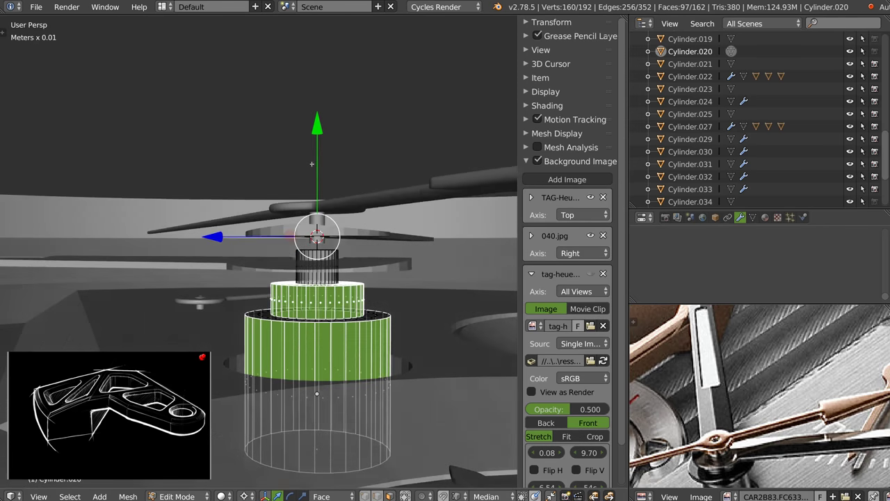
Raise the selected ring faces along Z, then lower them slightly
key("g")
key("z")
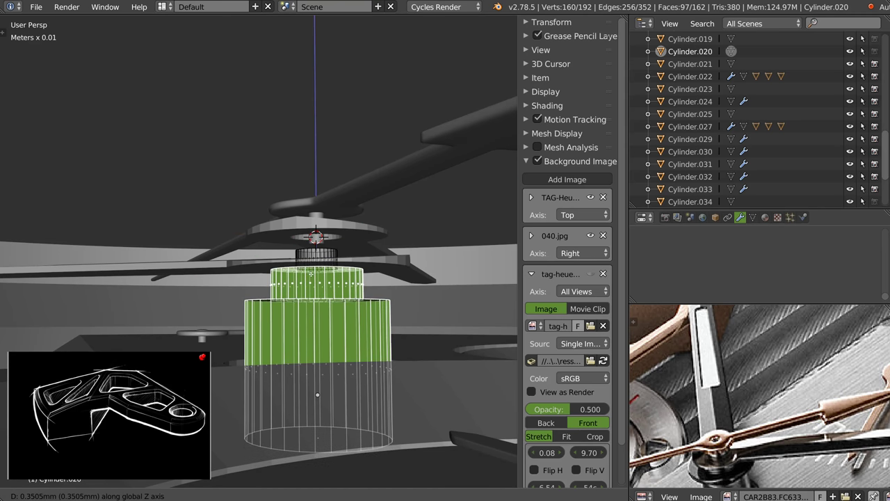
left_click(311, 274)
middle_click_drag(311, 274, 308, 282)
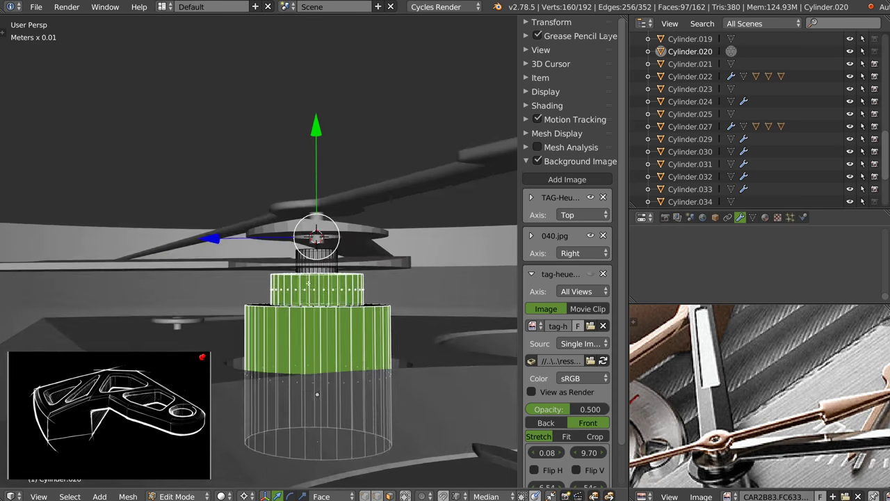
key("g")
key("z")
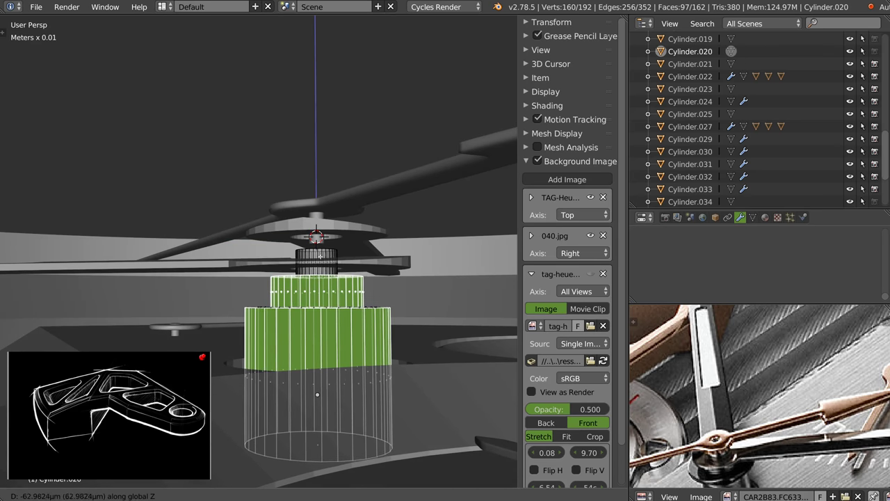
left_click(406, 356)
mouse_move(405, 356)
middle_mouse_down()
mouse_move(406, 327)
mouse_move(405, 356)
middle_mouse_up()
Extrude the arbor's top pin face up to the hand and show the layer-2 helpers
right_click(268, 199)
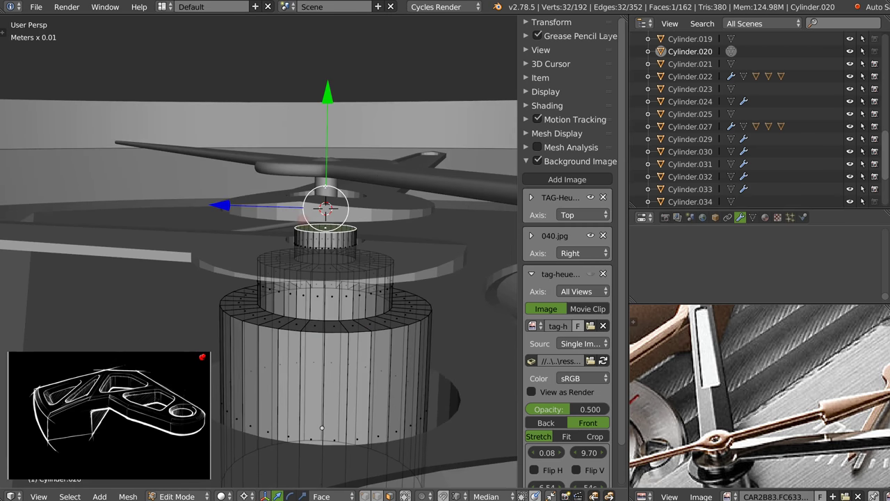
middle_click_drag(462, 389, 462, 390)
key("e")
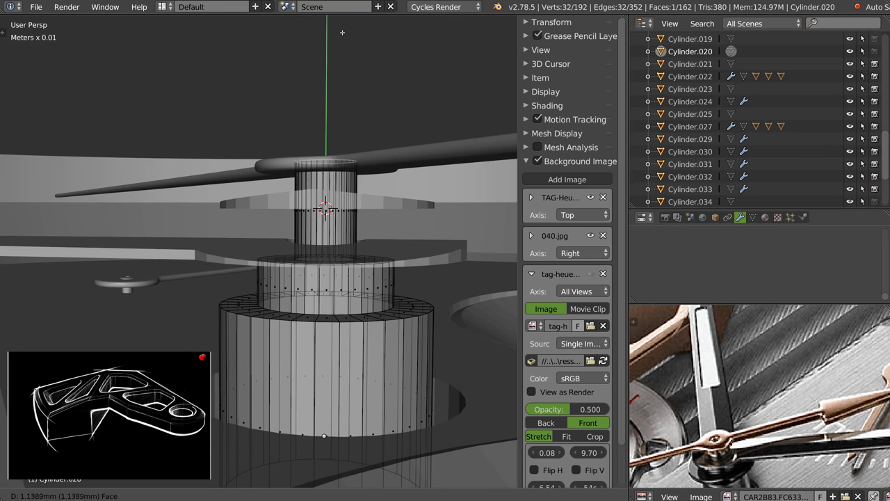
left_click(344, 49)
mouse_move(345, 48)
middle_mouse_down()
mouse_move(361, 213)
mouse_move(300, 235)
middle_mouse_up()
key("Tab")
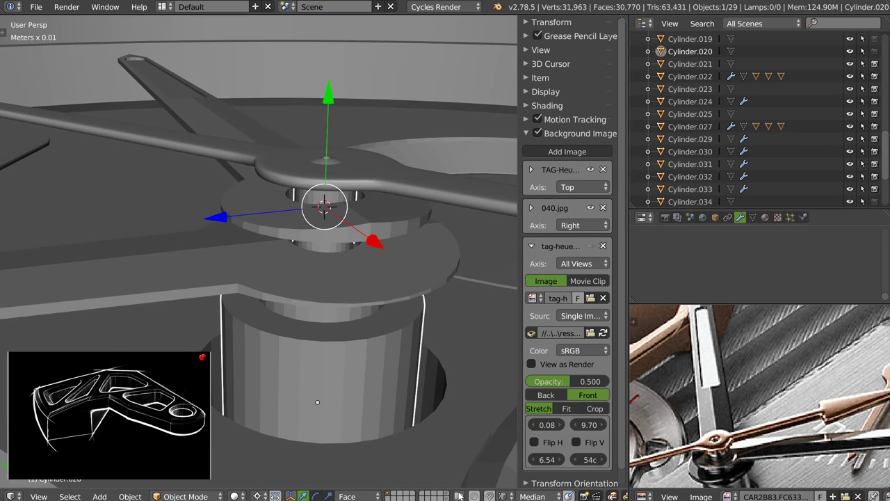
key("shift+2")
Scale down the gear ring beneath the hand
right_click(353, 197)
right_click(357, 197)
key("s")
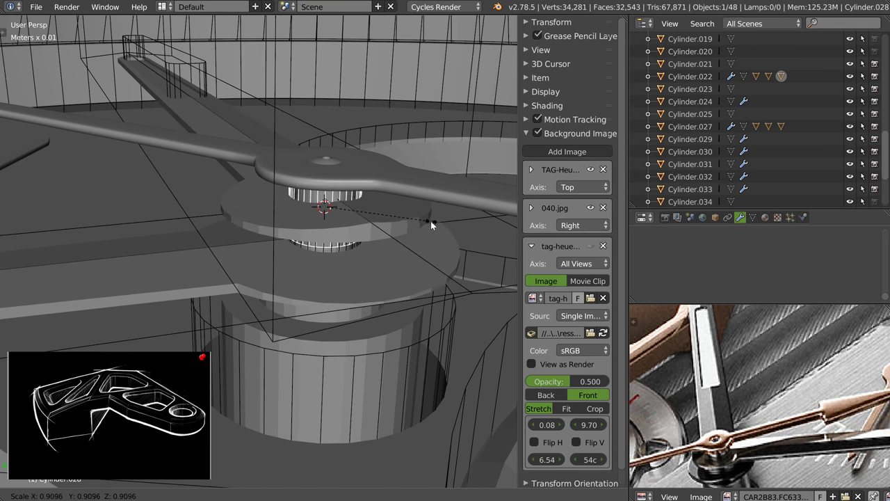
left_click(418, 221)
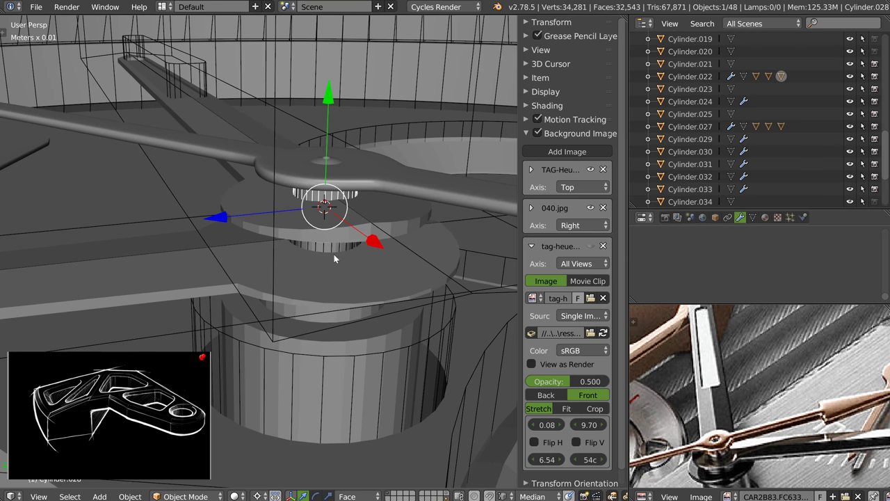
Scale down the small lower gear
right_click(334, 254)
mouse_move(334, 254)
middle_mouse_down()
mouse_move(356, 243)
mouse_move(340, 237)
middle_mouse_up()
right_click(340, 237)
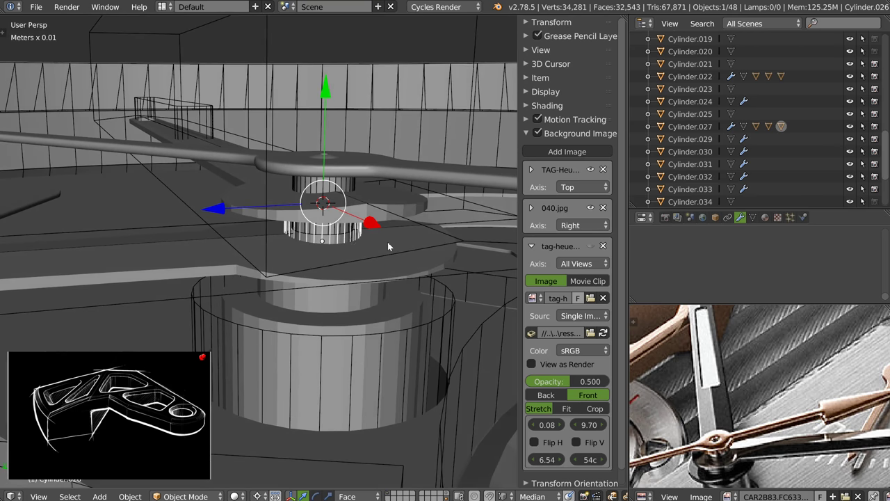
key("s")
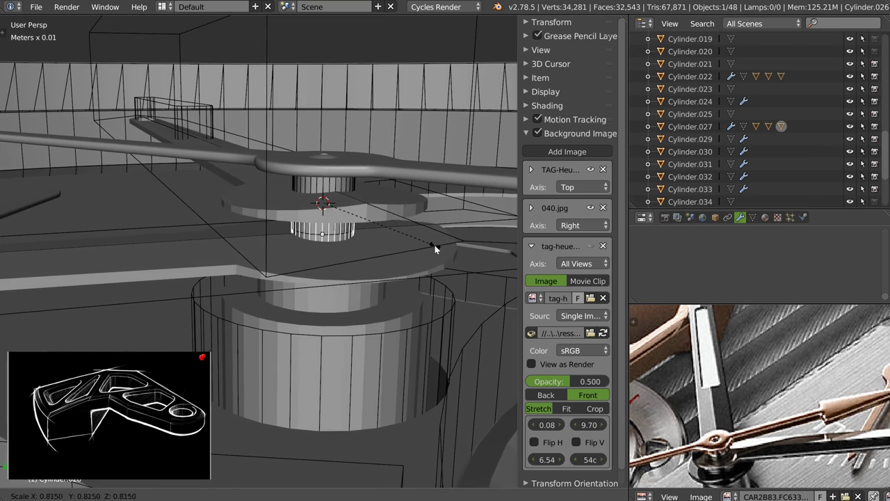
left_click(433, 244)
key("Tab")
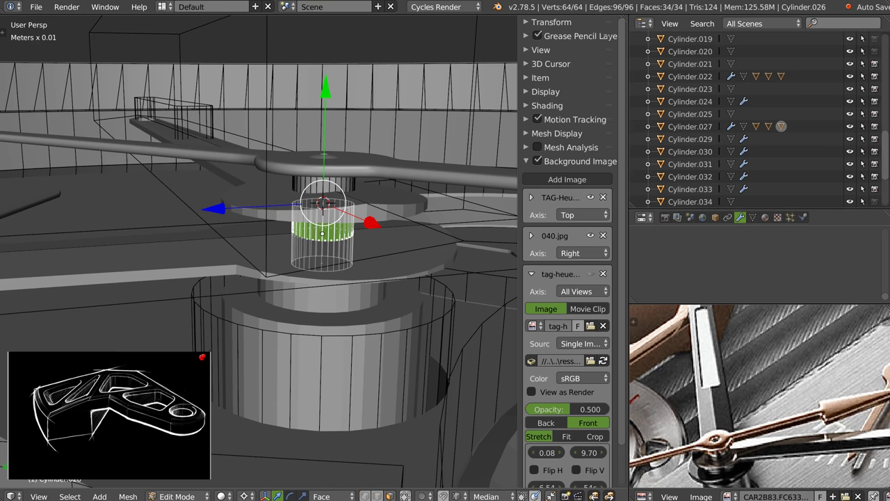
key("Tab")
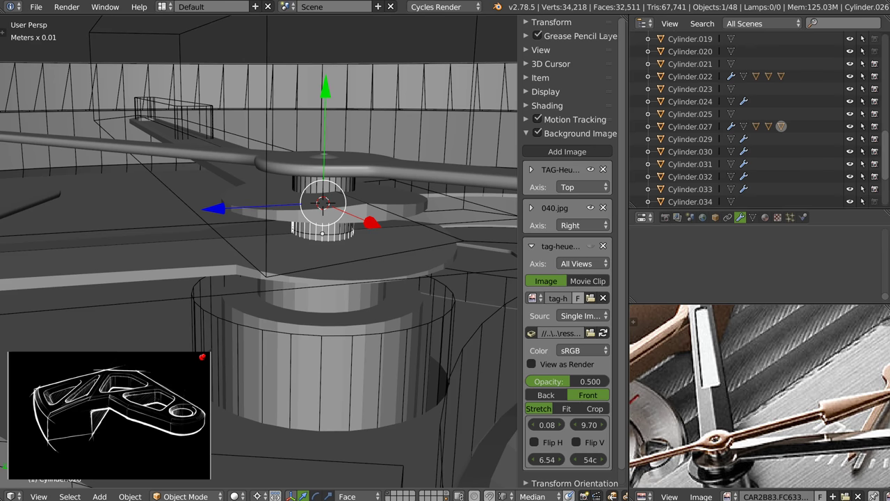
Bevel the stacked arbor cylinder with width 0.01, 2 segments and profile 0.5
right_click(348, 224)
middle_click_drag(349, 223, 333, 306)
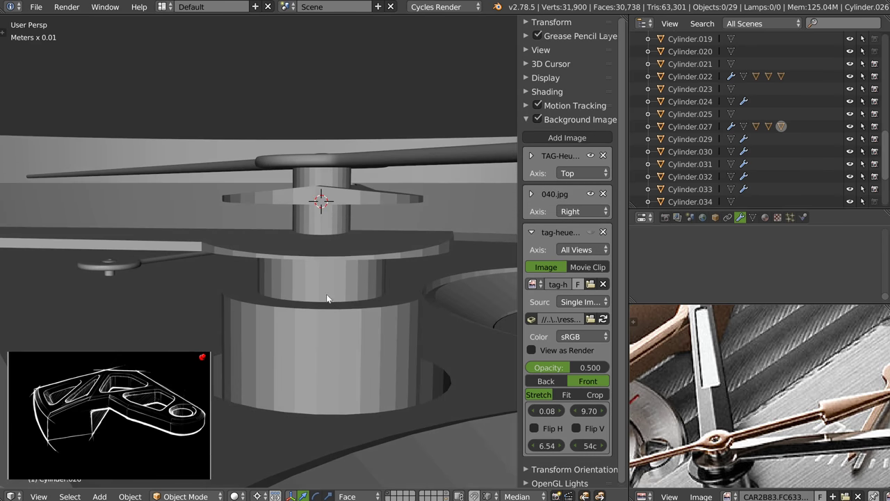
key("q")
left_click(423, 314)
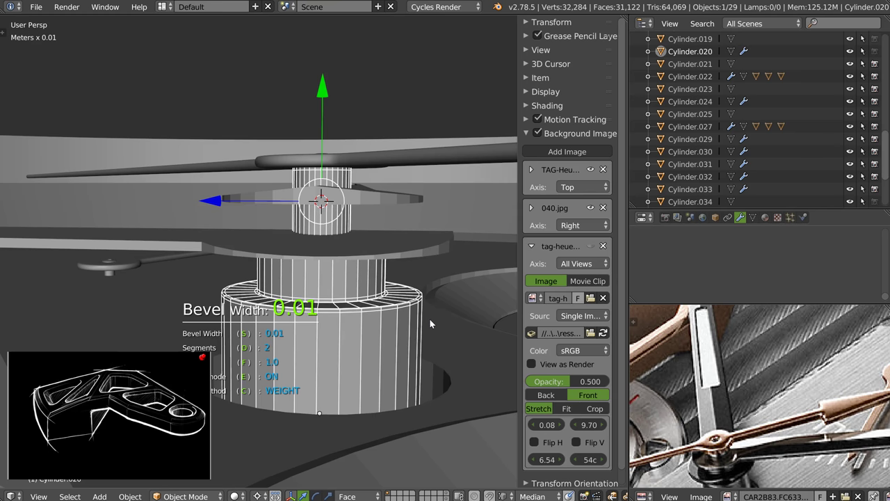
key("n")
type("f")
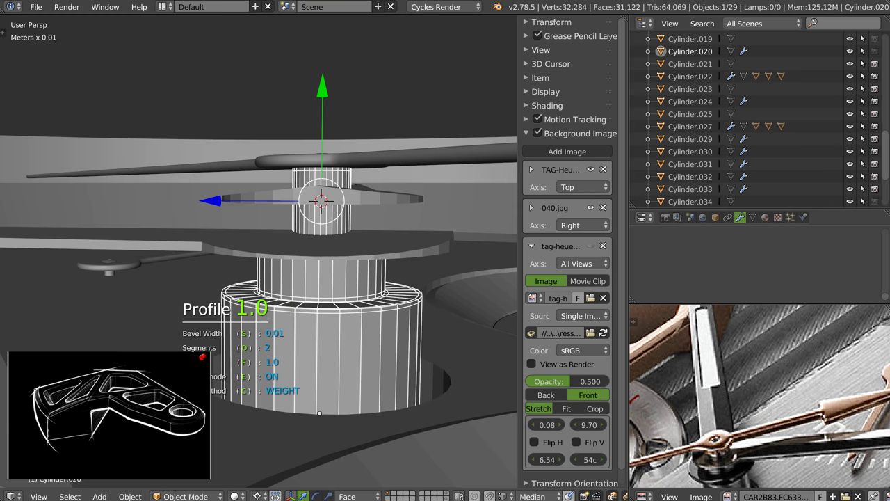
type("0.5")
key("Return")
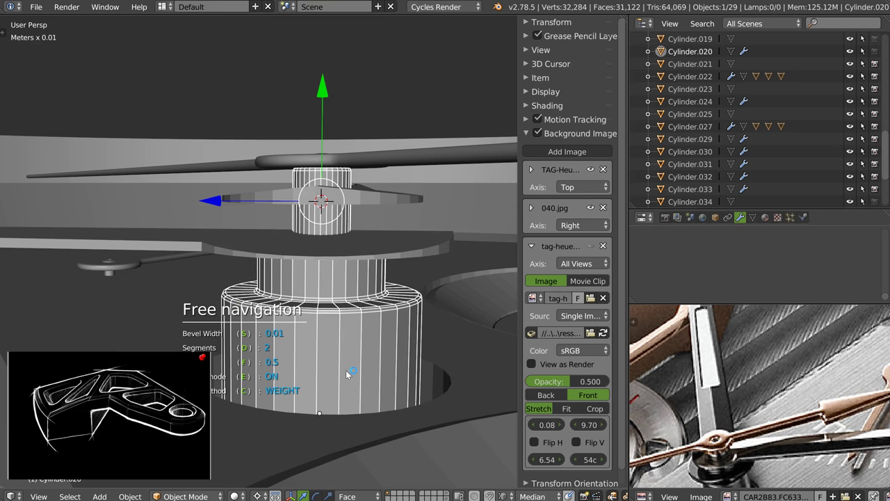
Zoom in on the bevelled arbor cylinder and put it into Edit Mode
mouse_move(348, 374)
middle_mouse_down()
mouse_move(421, 288)
mouse_move(320, 308)
mouse_move(357, 301)
middle_mouse_up()
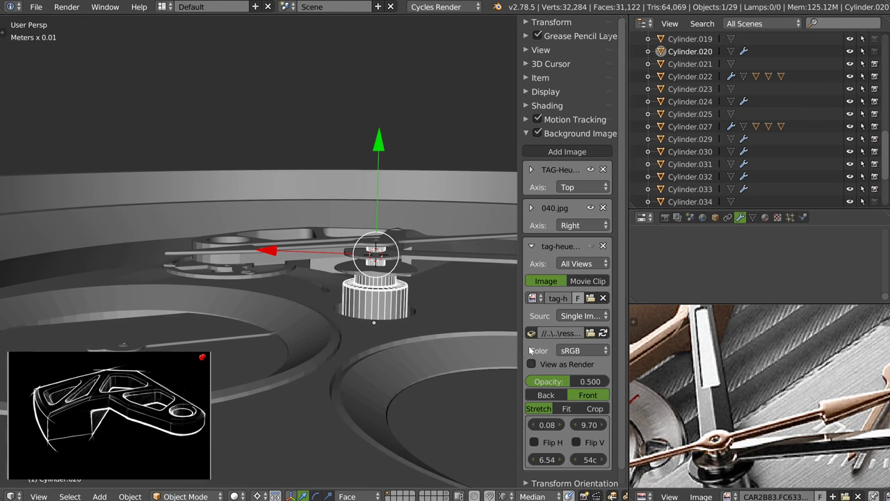
scroll(772, 343, "down", 2)
scroll(419, 299, "up", 3)
scroll(419, 299, "up", 2)
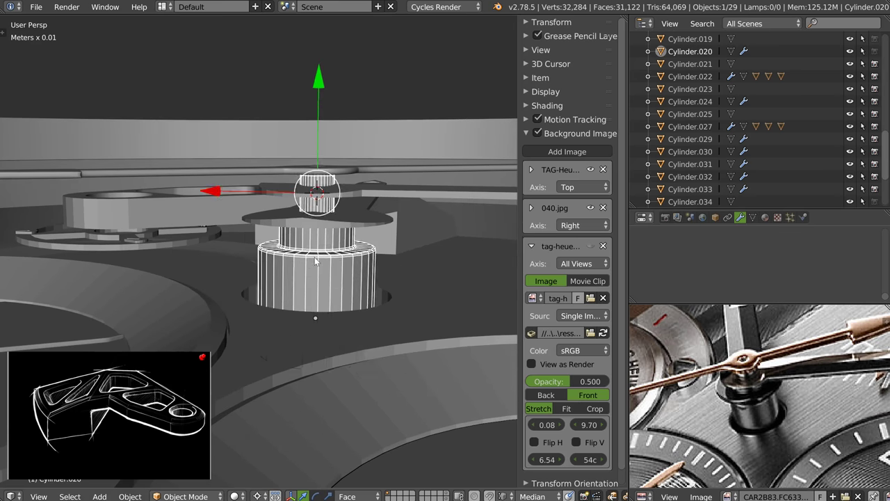
key("Tab")
Extrude the arbor cylinder's top ring of faces upward
left_click(379, 238, "alt")
left_click(353, 247, "alt")
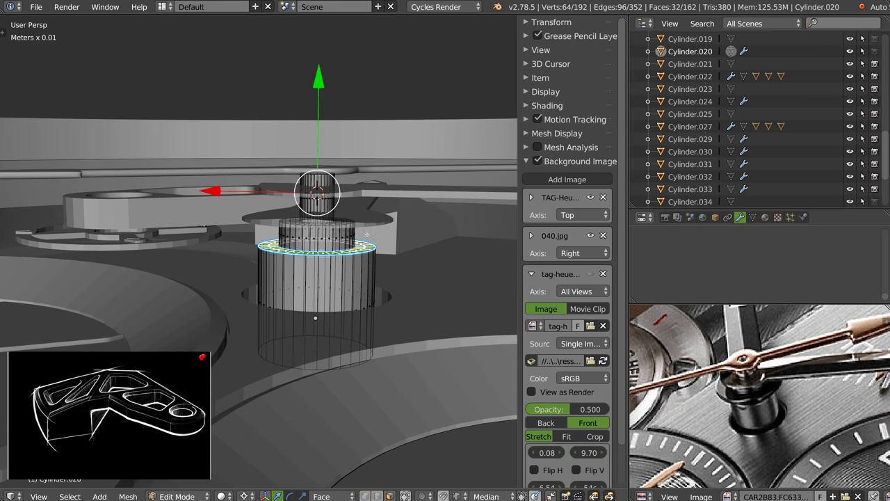
key("e")
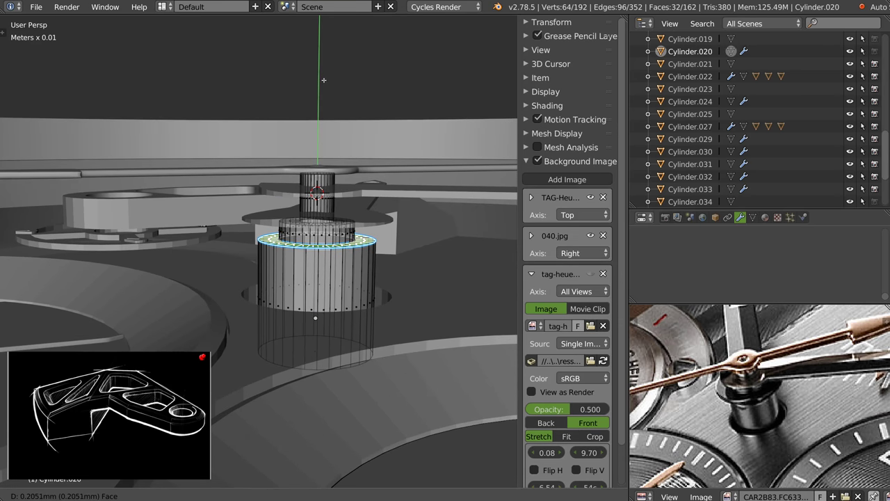
left_click(325, 79)
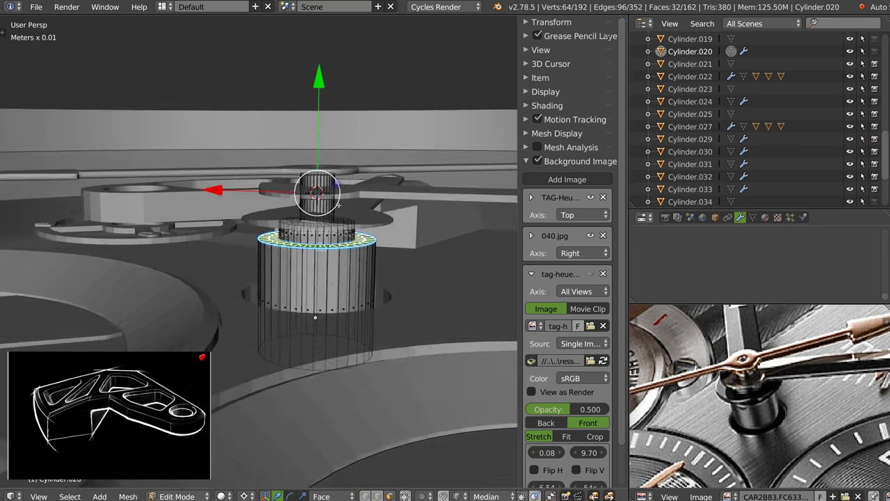
scroll(341, 244, "up", 3)
Shrink the extruded side bands horizontally only, scaling with Shift+Z
left_click(347, 240, "alt")
left_click(353, 237, "alt")
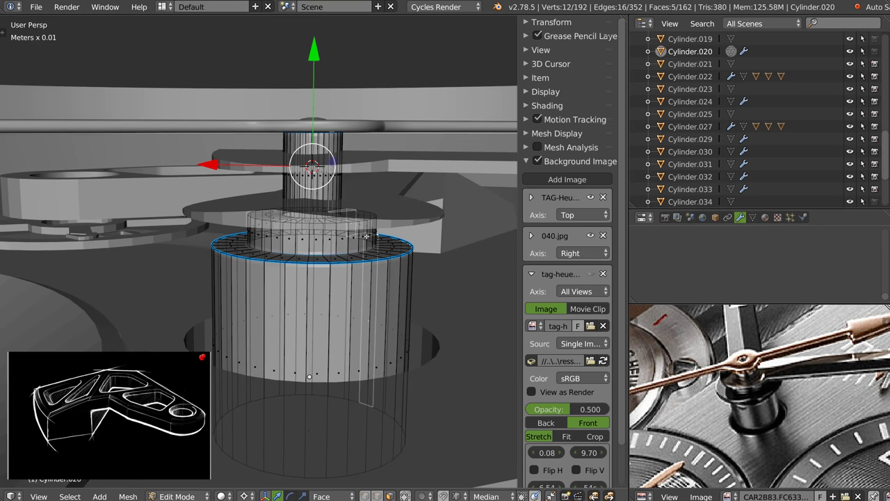
left_click(379, 228, "alt")
key("s")
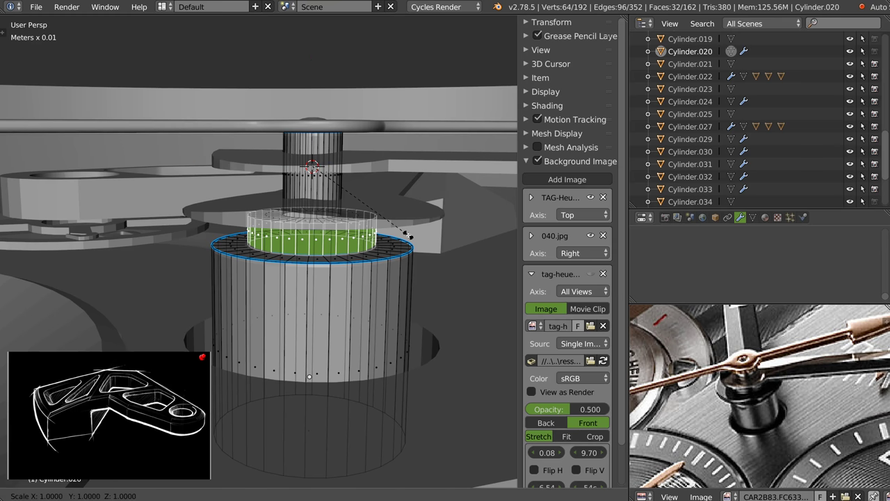
key("shift+z")
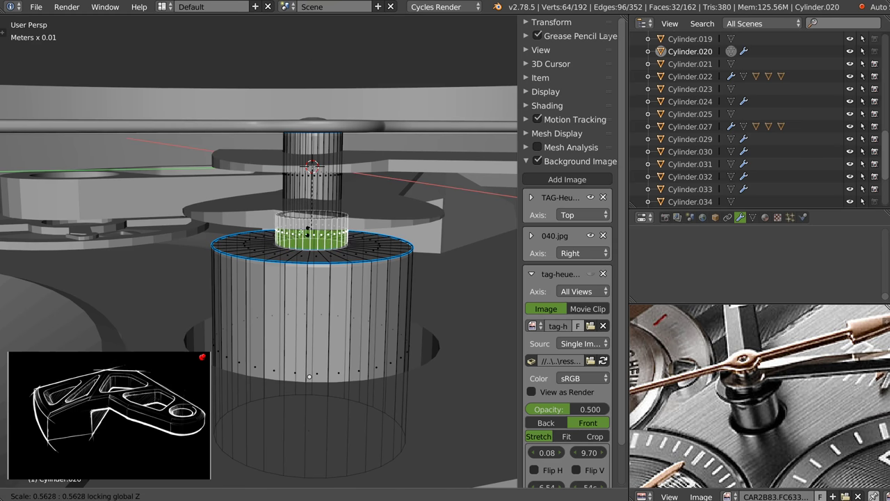
left_click(377, 231)
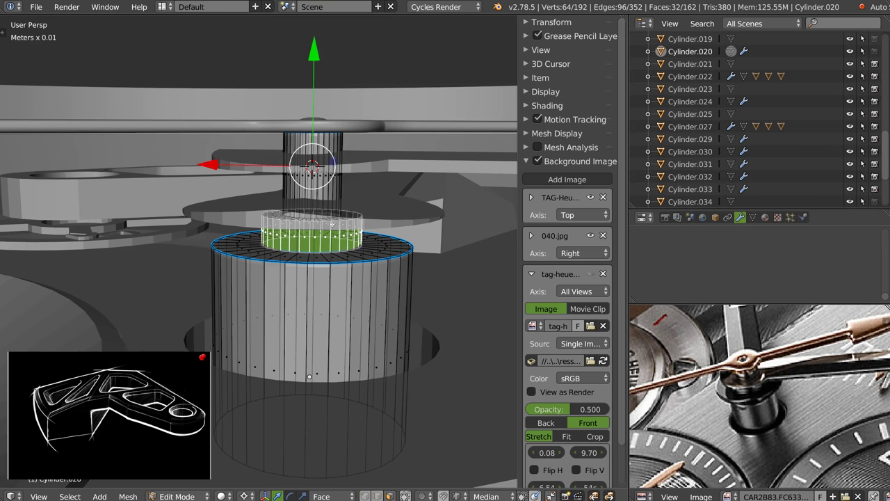
scroll(376, 226, "up", 2)
scroll(373, 222, "up", 2)
scroll(374, 222, "down", 1)
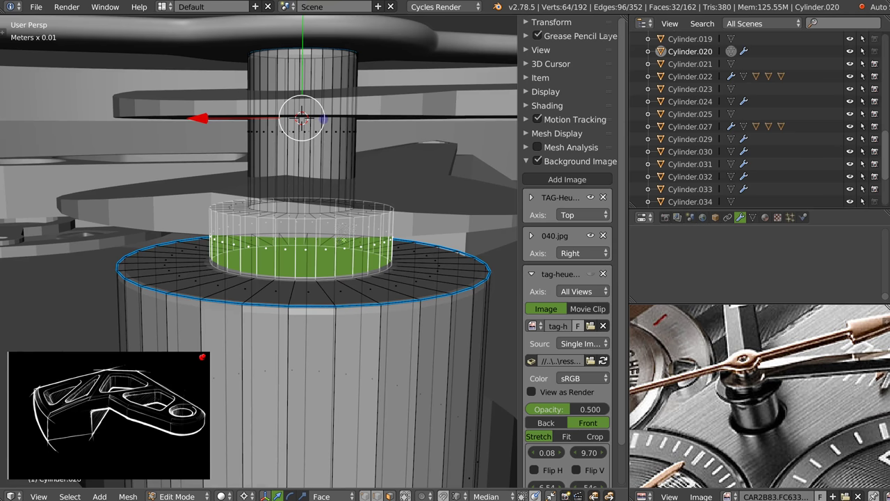
Delete the green ring faces and the thin ring of faces
key("f")
key("x")
left_click(453, 243)
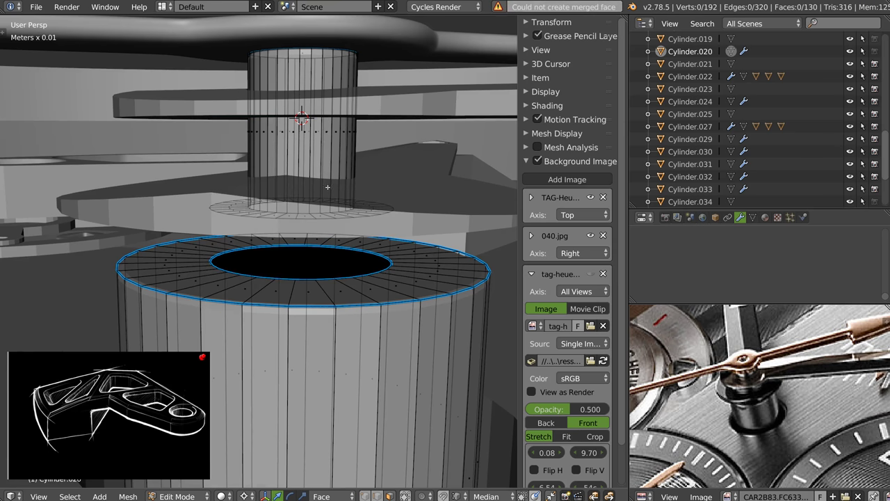
right_click(379, 214, "alt")
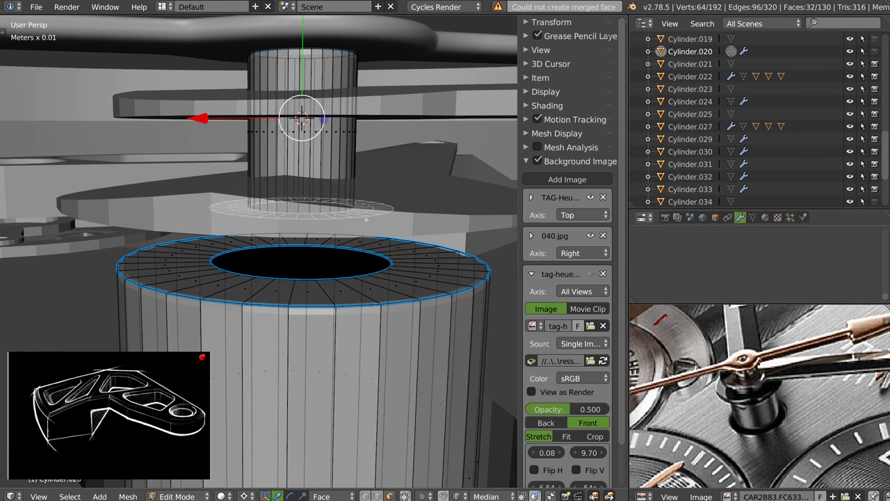
key("x")
left_click(317, 219)
Lower the shaft's bottom loop onto the ring around median pivot and bridge it to the hole loop
right_click(324, 214, "alt")
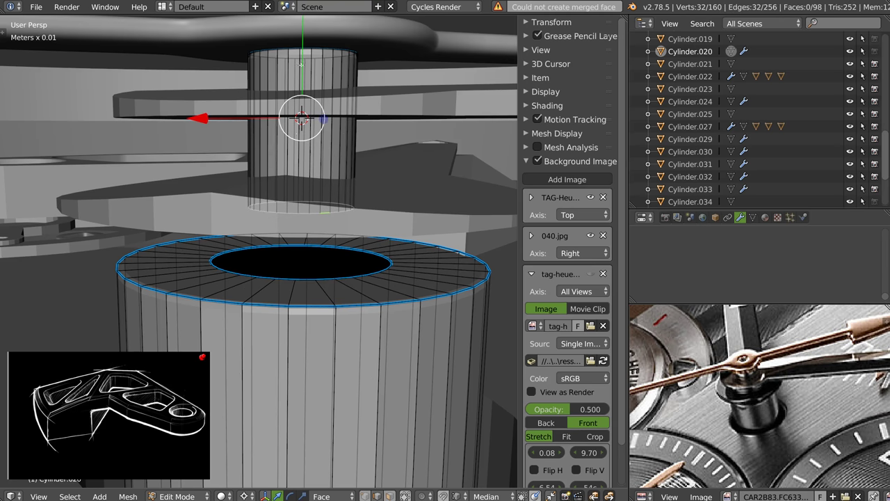
left_click(221, 495)
left_click(268, 444)
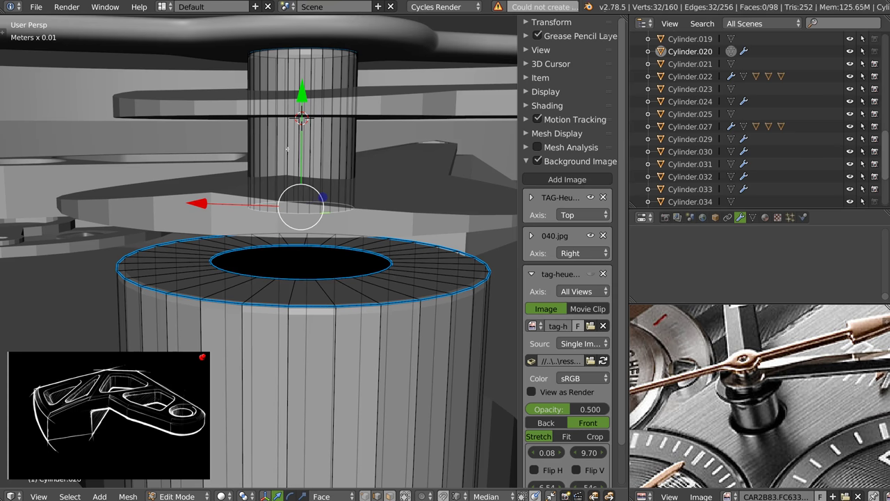
key("g")
key("z")
left_click(263, 277)
right_click(250, 275, "alt+shift")
key("w")
mouse_move(430, 216)
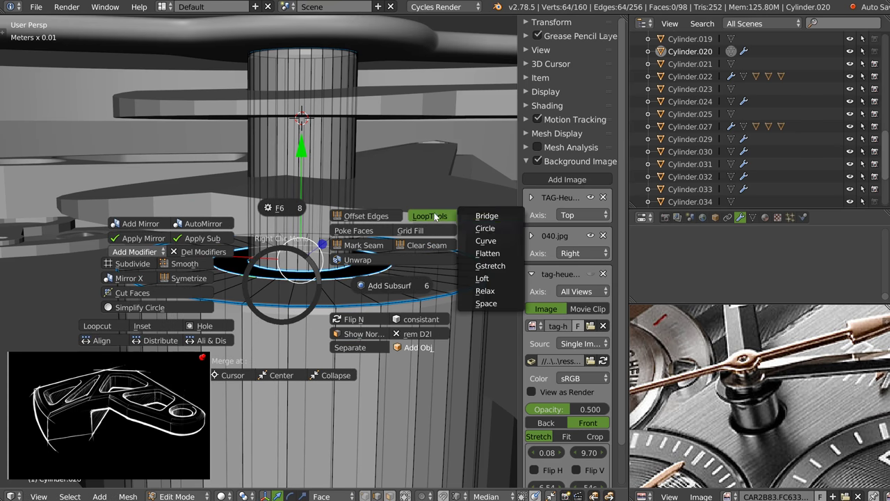
left_click(487, 214)
Remove an inner edge loop from the ring
key("ctrl+Tab")
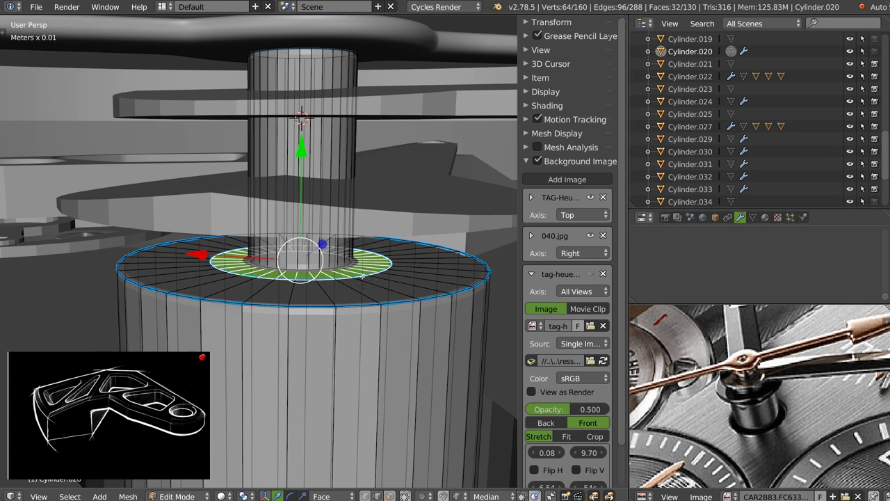
right_click(359, 277)
middle_click_drag(351, 280, 388, 279)
right_click(352, 307, "alt")
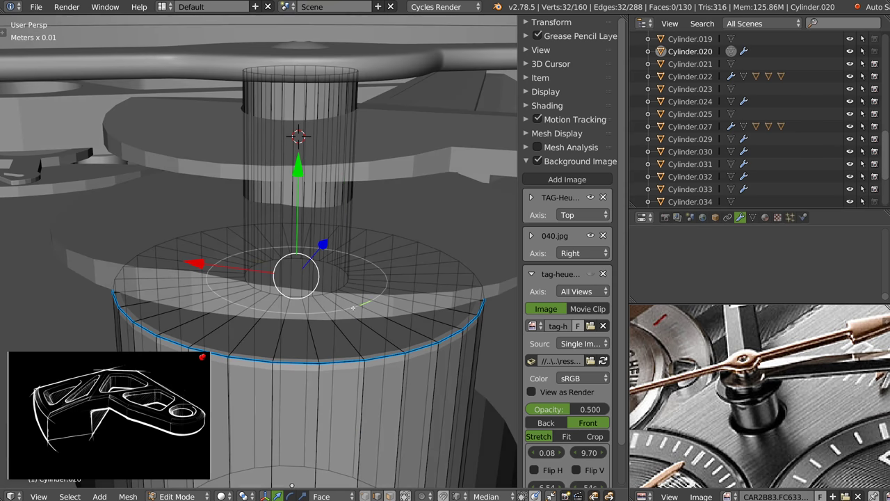
key("x")
left_click(343, 308)
right_click(319, 295, "alt")
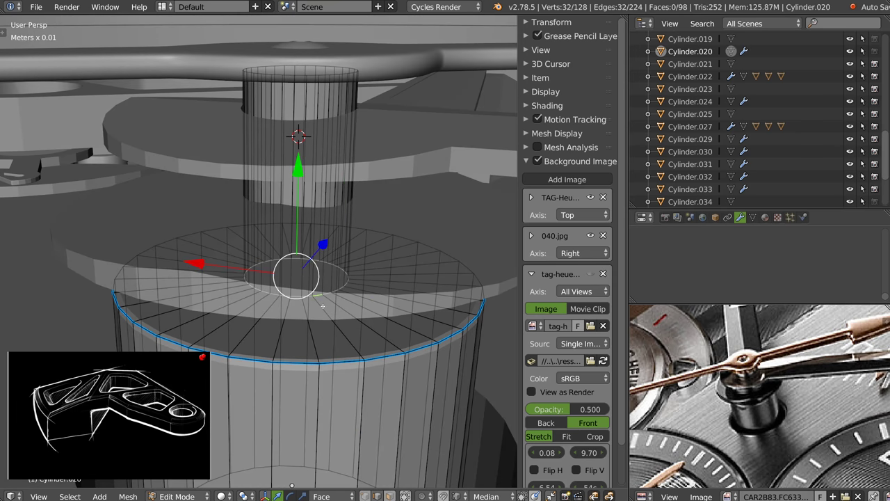
key("w")
key("Escape")
Add bevel weight to the cylinder's top edge loop and return to Object Mode
key("w")
key("Tab")
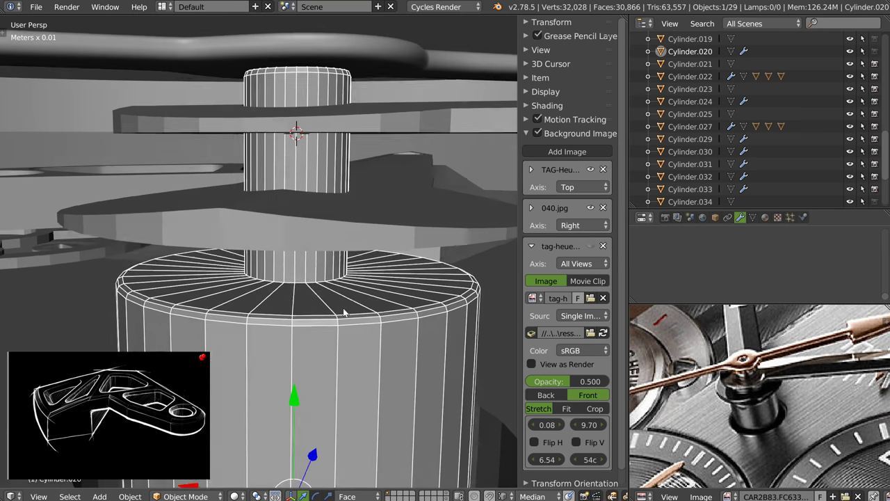
key("w")
key("Escape")
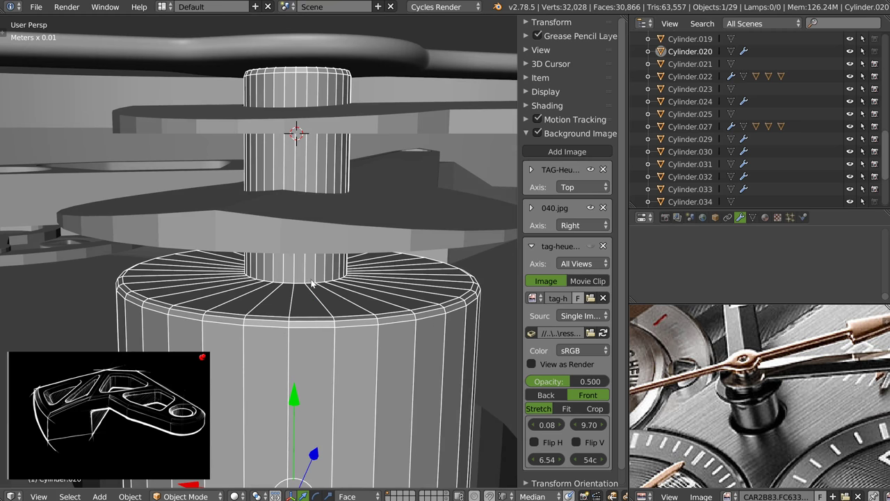
key("Tab")
key("ctrl+e")
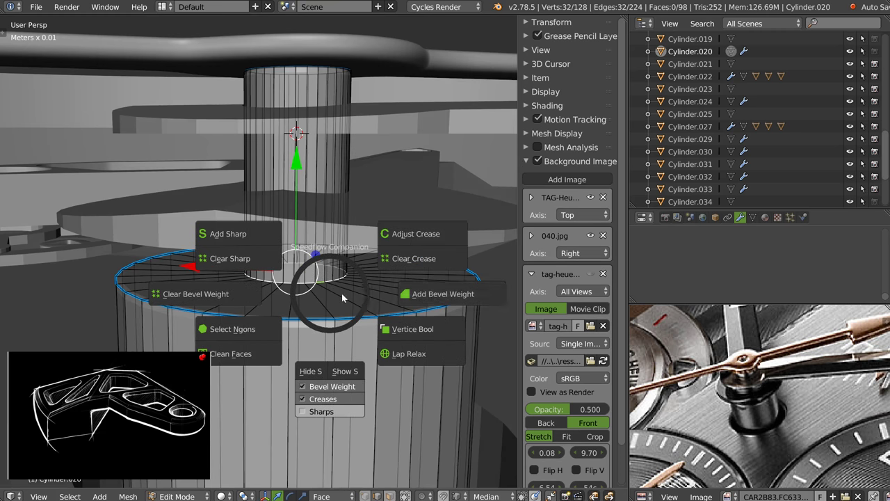
left_click(428, 294)
key("Tab")
mouse_move(370, 275)
middle_mouse_down()
mouse_move(376, 265)
mouse_move(388, 275)
middle_mouse_up()
scroll(382, 253, "up", 3)
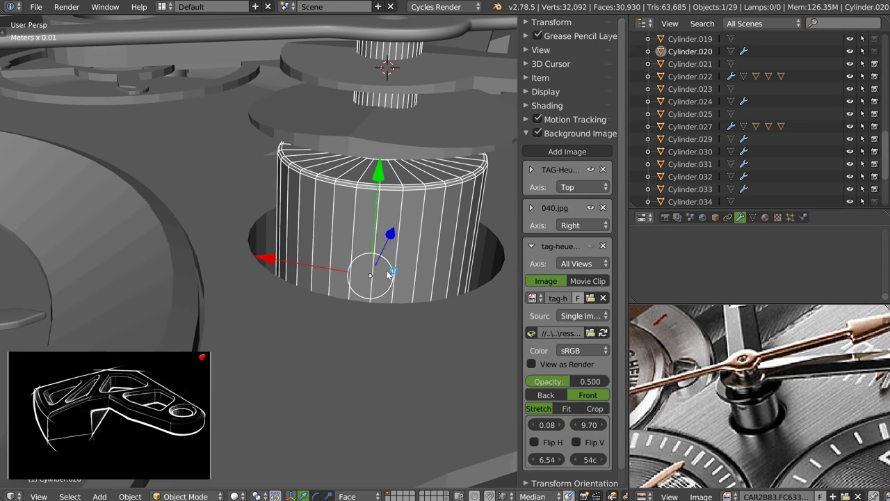
Turn off the arbor cylinder's wireframe display
key("Tab")
key("Tab")
scroll(431, 247, "down", 5)
key("z")
left_click(374, 290)
Orbit over the whole watch face and select the large lower-left subdial ring
mouse_move(374, 291)
middle_mouse_down()
mouse_move(317, 276)
mouse_move(344, 247)
mouse_move(325, 249)
mouse_move(321, 255)
mouse_move(350, 238)
middle_mouse_up()
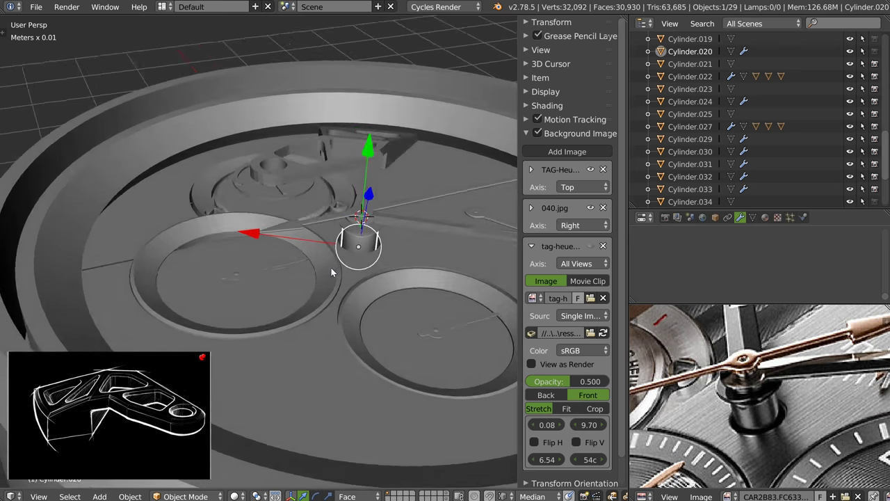
mouse_move(292, 256)
middle_mouse_down()
mouse_move(267, 251)
mouse_move(370, 216)
mouse_move(334, 232)
mouse_move(313, 223)
mouse_move(290, 250)
mouse_move(286, 222)
mouse_move(329, 176)
middle_mouse_up()
scroll(795, 365, "up", 2)
scroll(795, 366, "down", 2)
scroll(795, 365, "down", 1)
mouse_move(423, 231)
middle_mouse_down()
mouse_move(296, 244)
mouse_move(300, 272)
mouse_move(287, 268)
mouse_move(277, 247)
middle_mouse_up()
scroll(300, 272, "down", 3)
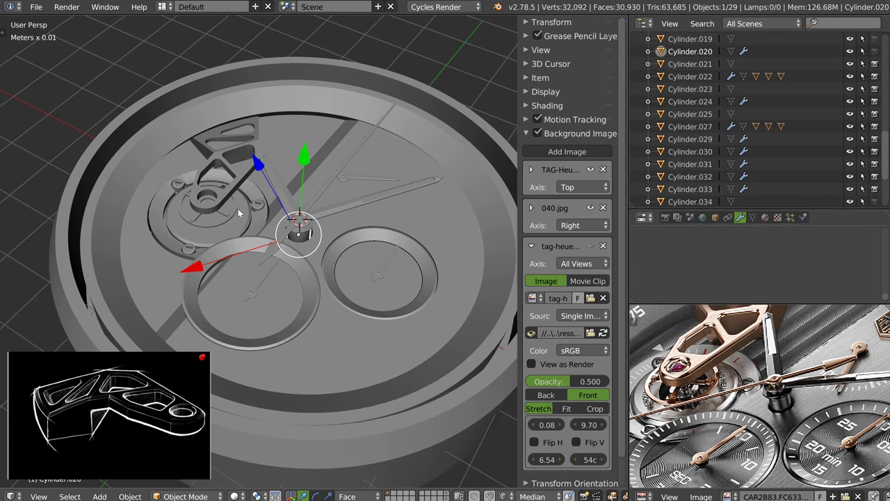
mouse_move(260, 263)
middle_mouse_down()
mouse_move(254, 274)
mouse_move(266, 245)
middle_mouse_up()
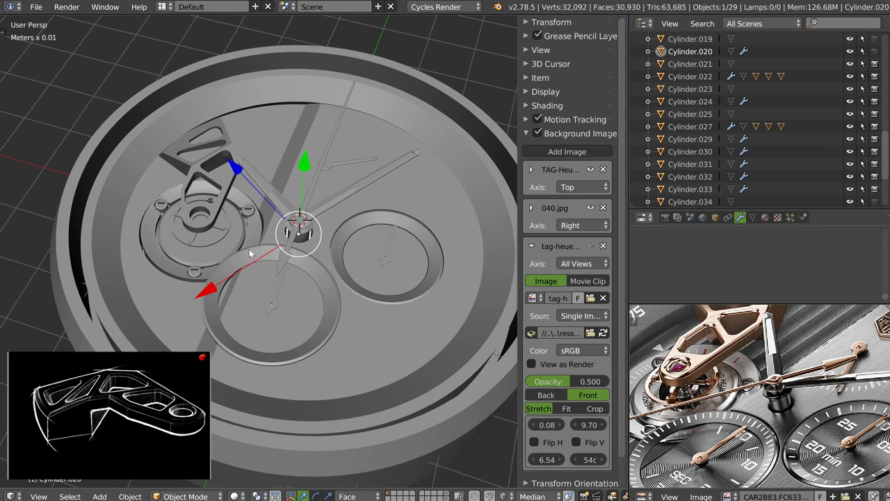
middle_click_drag(281, 240, 253, 257)
scroll(253, 257, "up", 2)
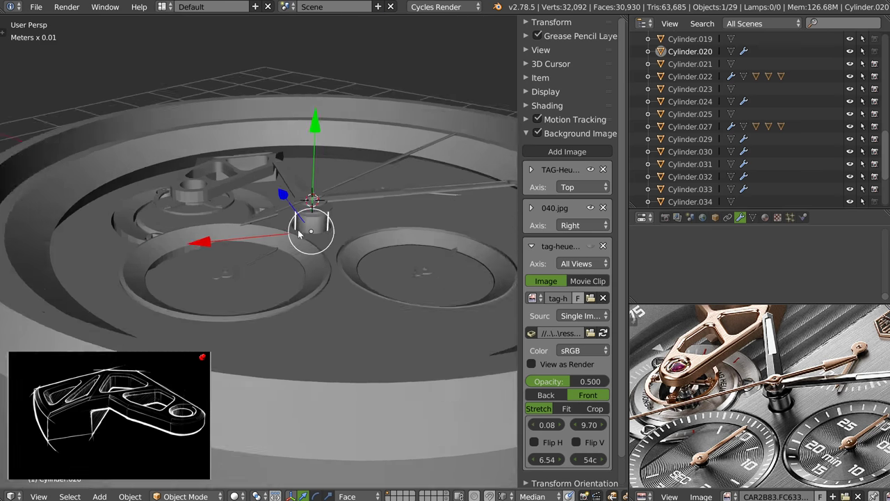
scroll(329, 268, "up", 2)
right_click(335, 269)
scroll(360, 253, "up", 3)
Select the ring's outer rim face loops in Edit Mode and move them down
key("Tab")
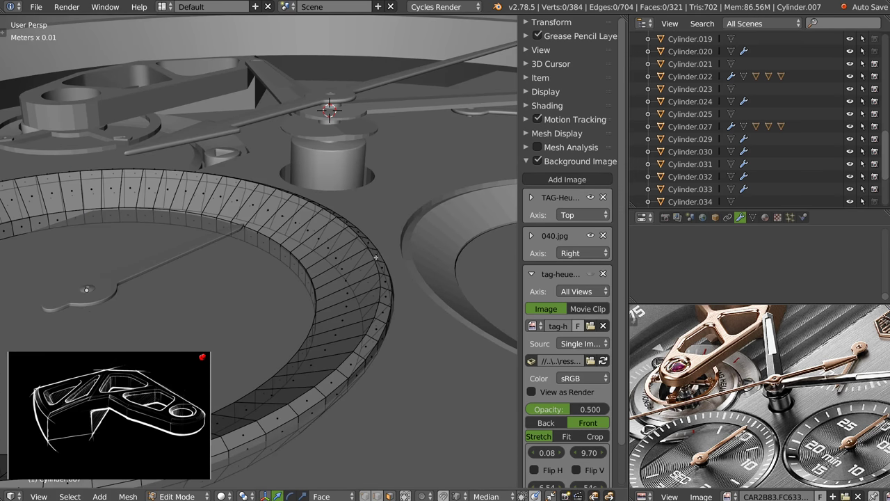
right_click(373, 259, "alt")
right_click(381, 259, "alt")
mouse_move(381, 259)
middle_mouse_down()
mouse_move(195, 155)
mouse_move(311, 205)
middle_mouse_up()
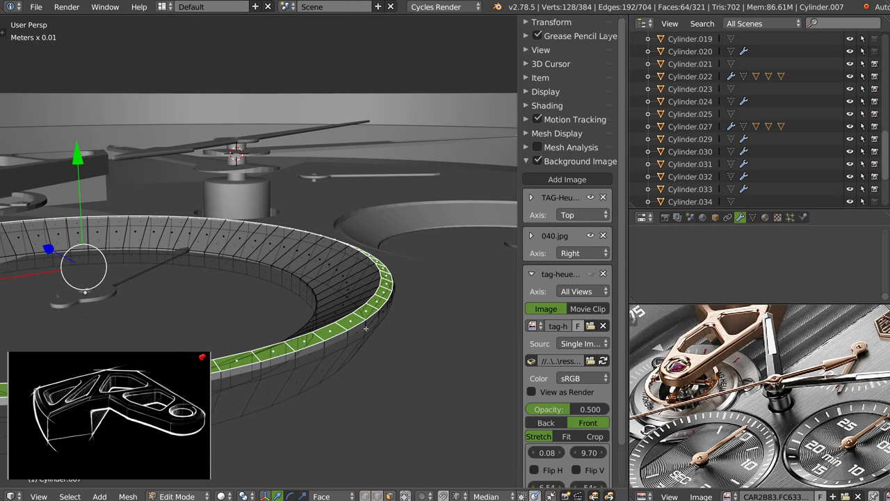
right_click(388, 316, "alt+shift")
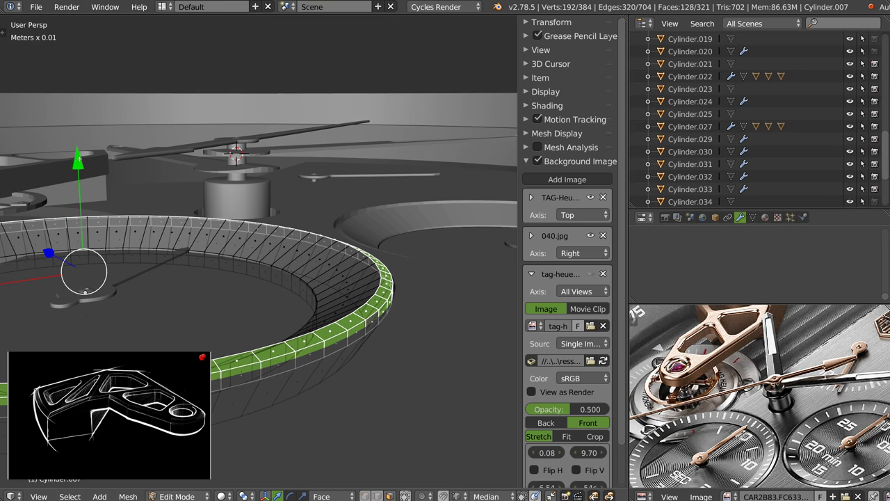
key("g")
left_click(281, 223)
mouse_move(281, 224)
middle_mouse_down()
mouse_move(210, 212)
mouse_move(311, 252)
middle_mouse_up()
mouse_move(313, 246)
middle_mouse_down()
mouse_move(400, 250)
mouse_move(386, 248)
mouse_move(394, 279)
mouse_move(386, 267)
mouse_move(434, 222)
middle_mouse_up()
key("Tab")
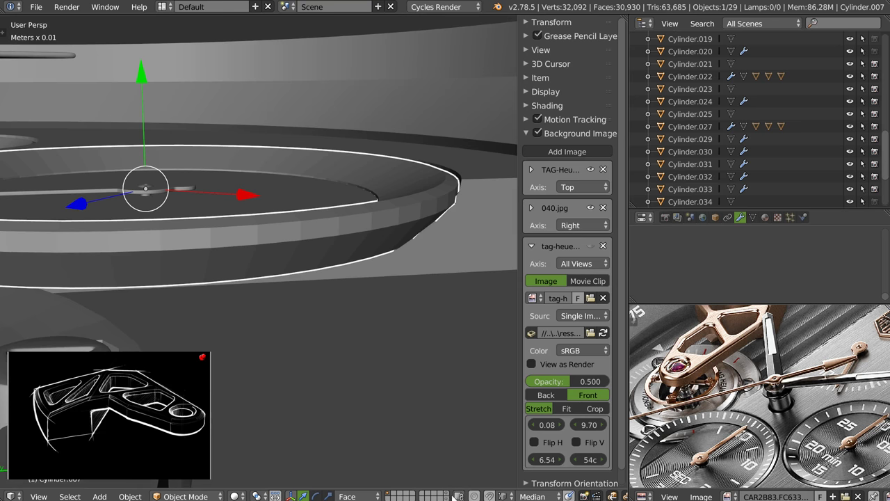
Show the cutter layer and lower one edge loop of the large ring cutter
left_click(447, 498, "shift")
right_click(444, 121)
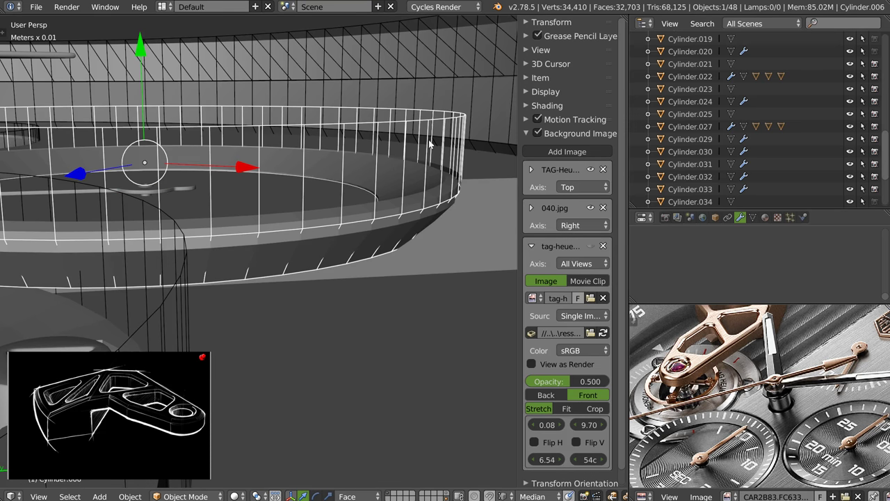
key("Tab")
key("c")
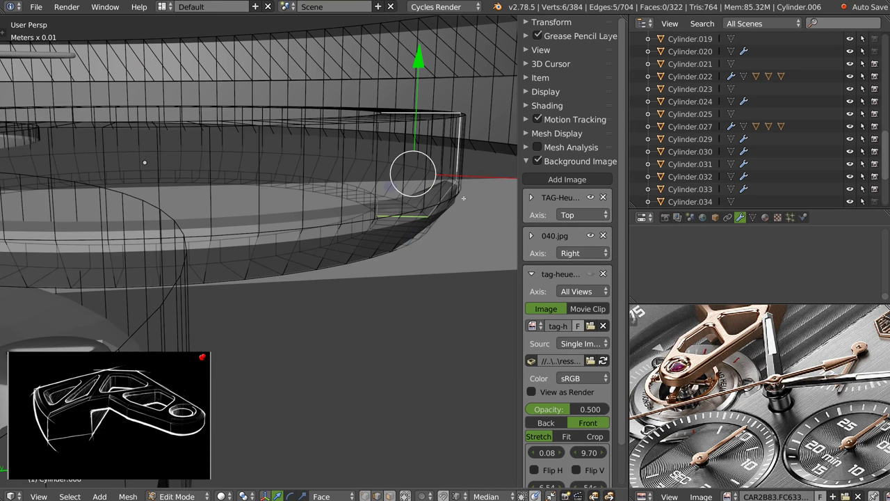
right_click(455, 198, "alt")
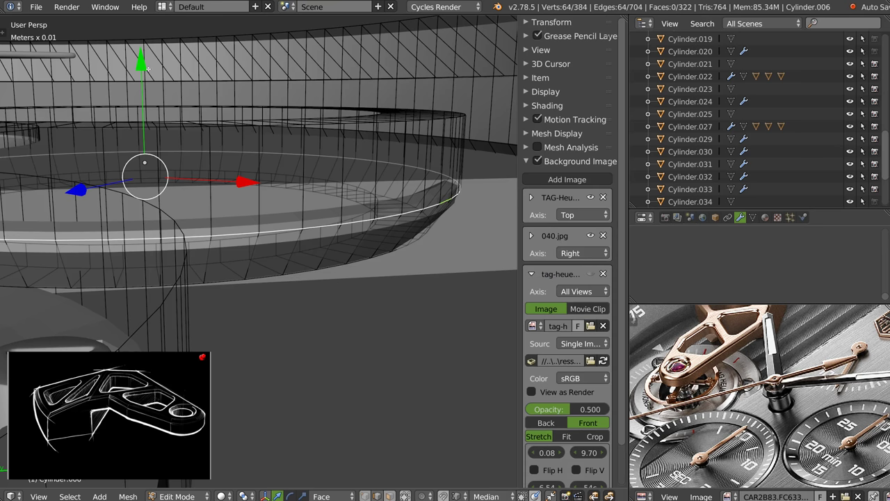
left_click_drag(142, 64, 149, 78)
key("ctrl+Tab")
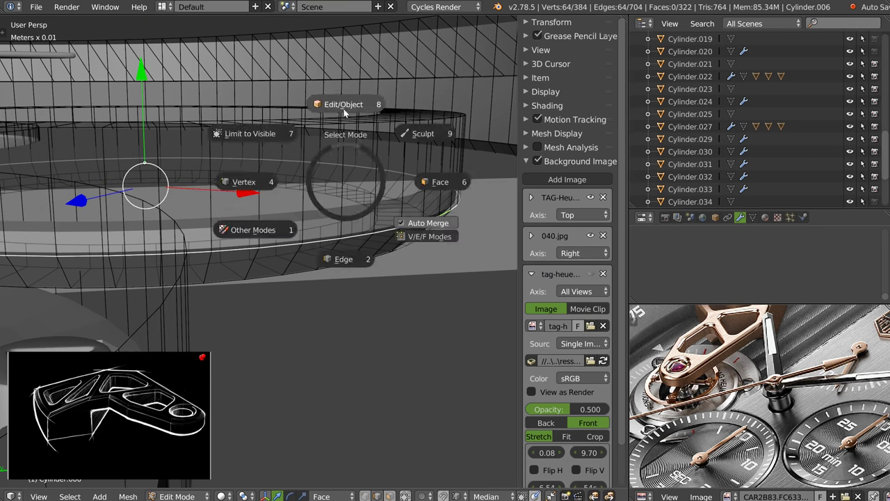
left_click(344, 110)
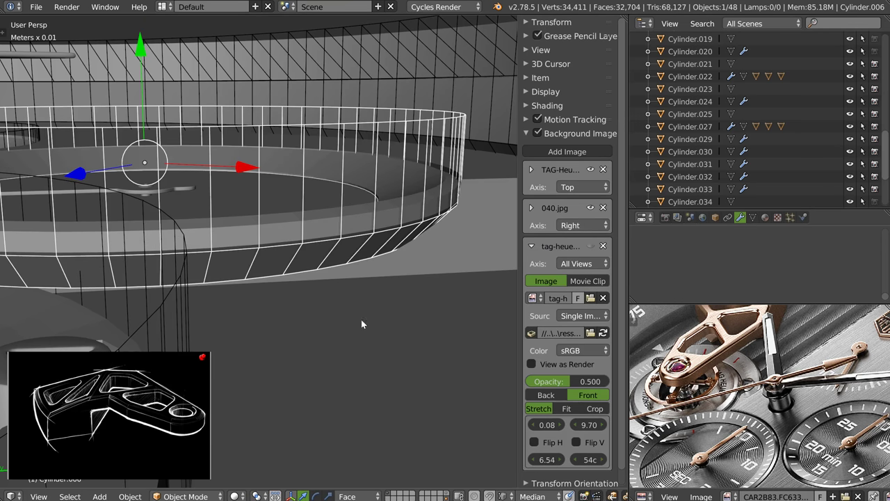
Hide the cutters with layer 1 and view the finished dial from above
key("1")
mouse_move(381, 228)
middle_mouse_down()
mouse_move(355, 246)
mouse_move(298, 220)
mouse_move(282, 249)
mouse_move(258, 238)
mouse_move(263, 287)
mouse_move(308, 254)
mouse_move(274, 245)
mouse_move(305, 252)
mouse_move(309, 234)
mouse_move(330, 250)
middle_mouse_up()
scroll(300, 256, "down", 3)
scroll(305, 252, "up", 2)
scroll(308, 242, "up", 1)
scroll(322, 262, "down", 2)
scroll(322, 262, "up", 1)
scroll(322, 253, "up", 1)
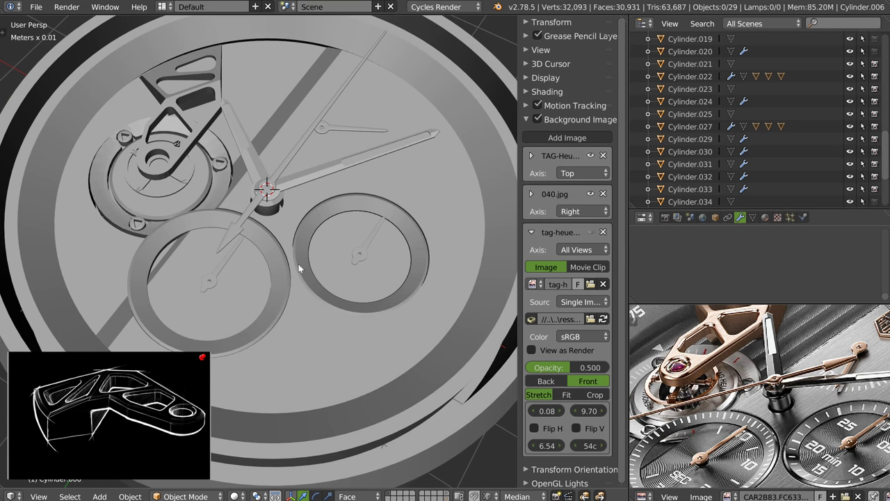
Orbit and zoom over the dial, subdials and central hand pivot toward the bridge
scroll(299, 238, "down", 1)
scroll(300, 230, "down", 2)
middle_click_drag(300, 230, 316, 306)
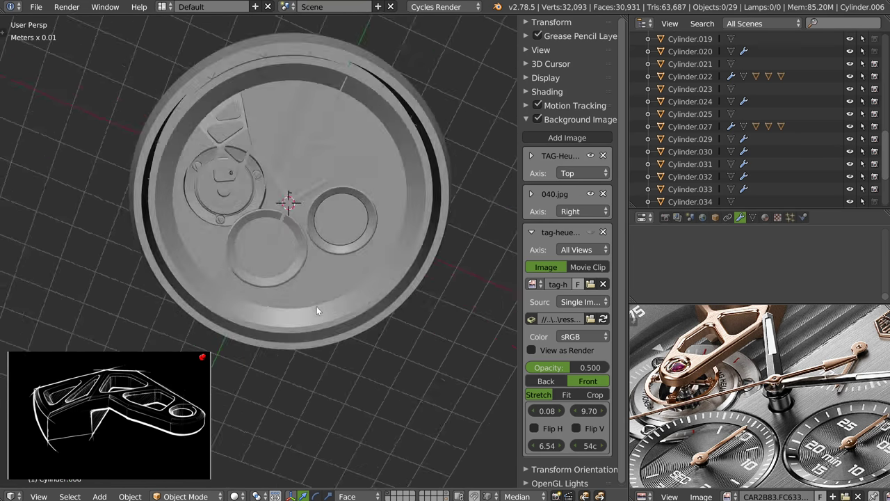
scroll(316, 306, "up", 3)
middle_click_drag(309, 247, 303, 257)
scroll(300, 223, "down", 2)
middle_click_drag(300, 223, 303, 181)
scroll(304, 173, "up", 2)
scroll(303, 164, "up", 3)
mouse_move(390, 199)
middle_mouse_down()
mouse_move(389, 153)
mouse_move(330, 180)
middle_mouse_up()
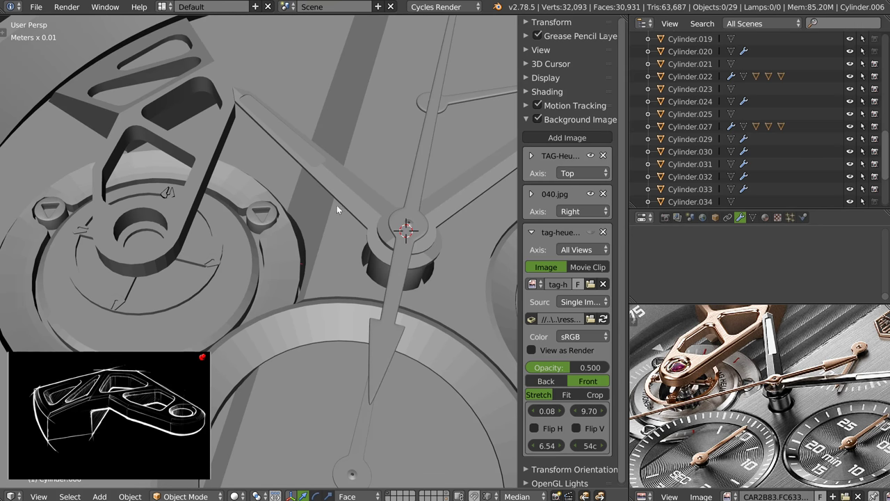
middle_click_drag(161, 206, 201, 186)
Move a corner vertex of the bridge (Cylinder.033) base mesh up along Y
right_click(202, 186)
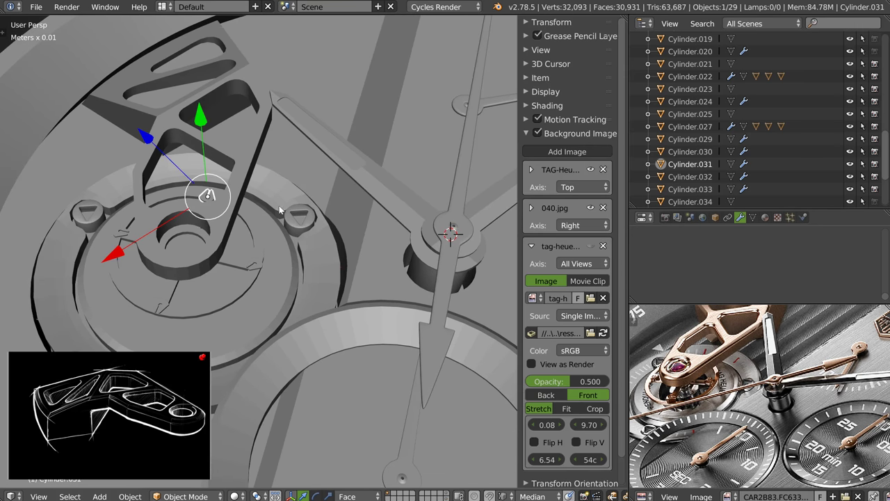
mouse_move(277, 221)
middle_mouse_down()
mouse_move(323, 190)
mouse_move(268, 179)
mouse_move(292, 198)
mouse_move(260, 164)
middle_mouse_up()
scroll(260, 168, "up", 3)
scroll(308, 161, "up", 1)
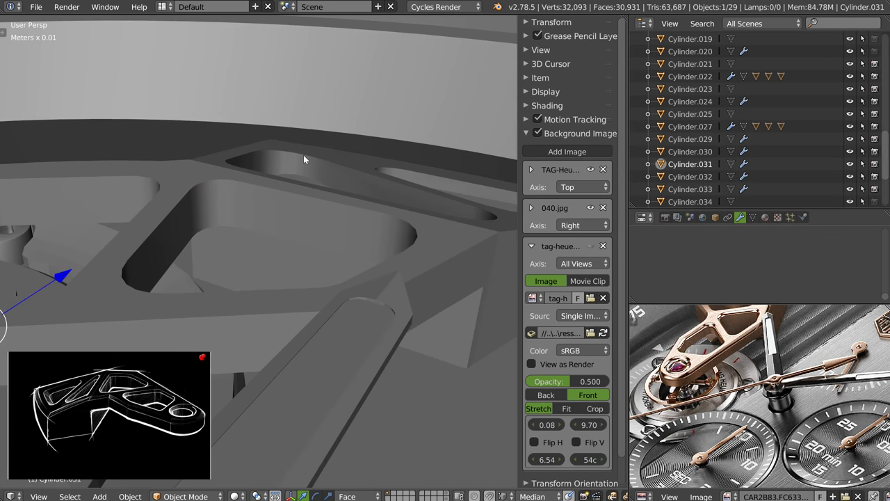
right_click(304, 154)
key("ctrl+Tab")
left_click(295, 53)
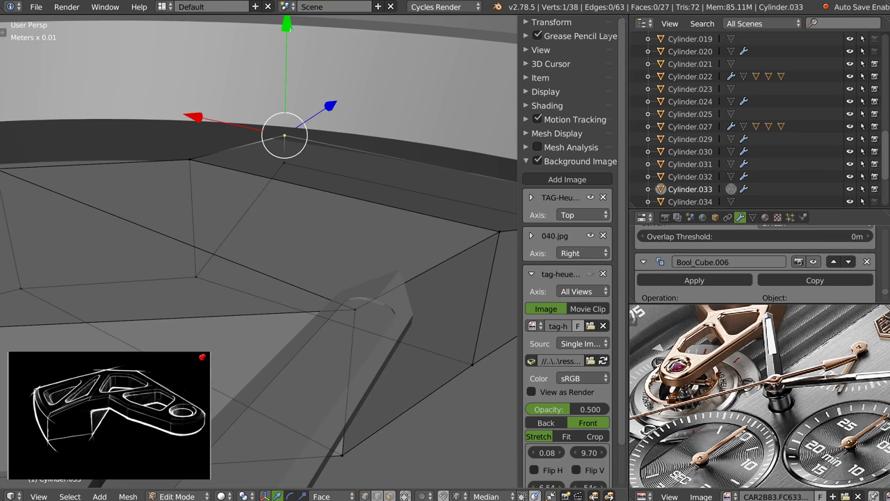
left_click_drag(290, 29, 286, 22)
left_click(286, 21)
key("ctrl+Tab")
left_click(299, 160)
Inspect the cut bridge, then show the cutter layer again and select the oval cutter
mouse_move(299, 161)
middle_mouse_down()
mouse_move(334, 206)
mouse_move(417, 191)
mouse_move(337, 193)
middle_mouse_up()
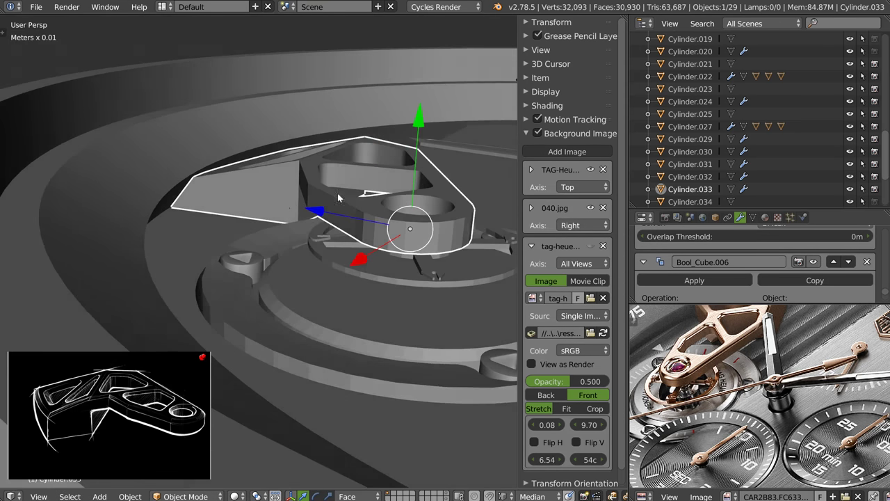
scroll(267, 166, "up", 5)
scroll(268, 174, "up", 1)
key("Tab")
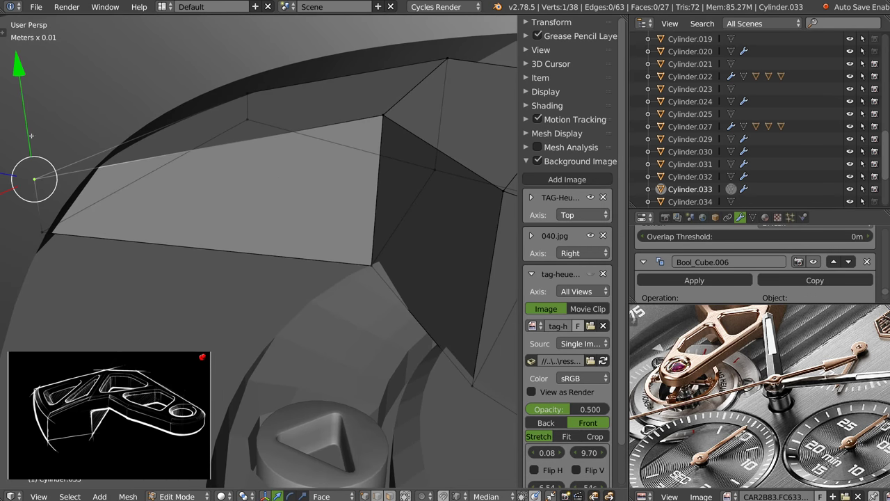
key("Tab")
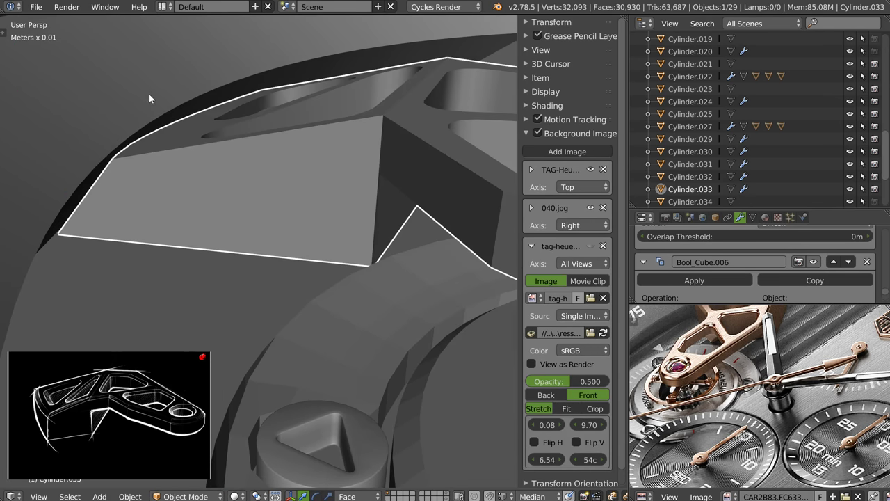
scroll(189, 127, "down", 5)
mouse_move(195, 154)
middle_mouse_down()
mouse_move(87, 142)
mouse_move(78, 164)
mouse_move(334, 230)
middle_mouse_up()
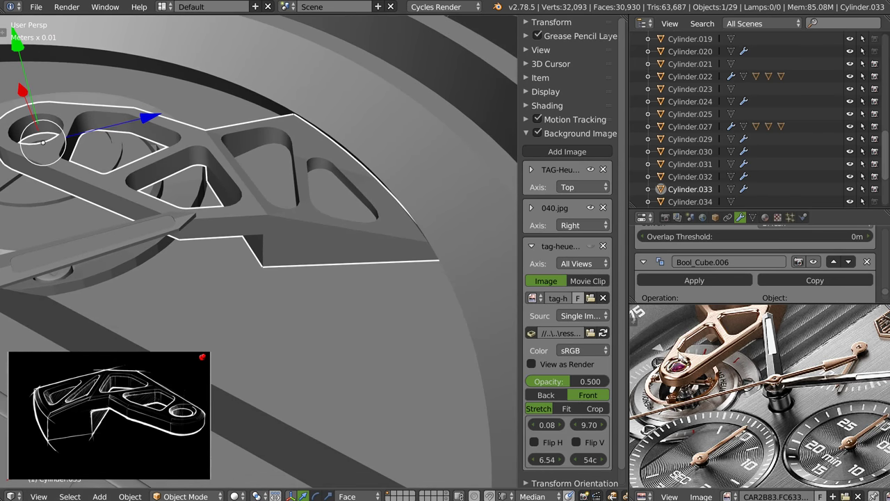
scroll(758, 396, "up", 3)
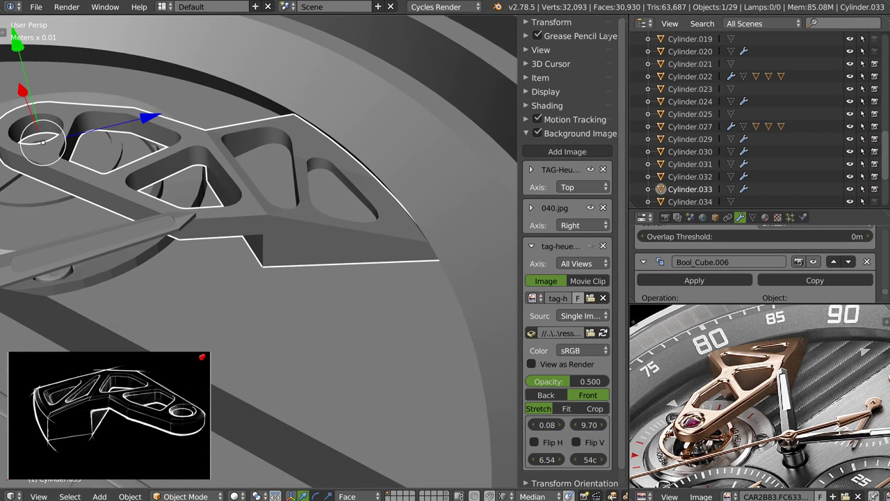
middle_click_drag(368, 181, 340, 183)
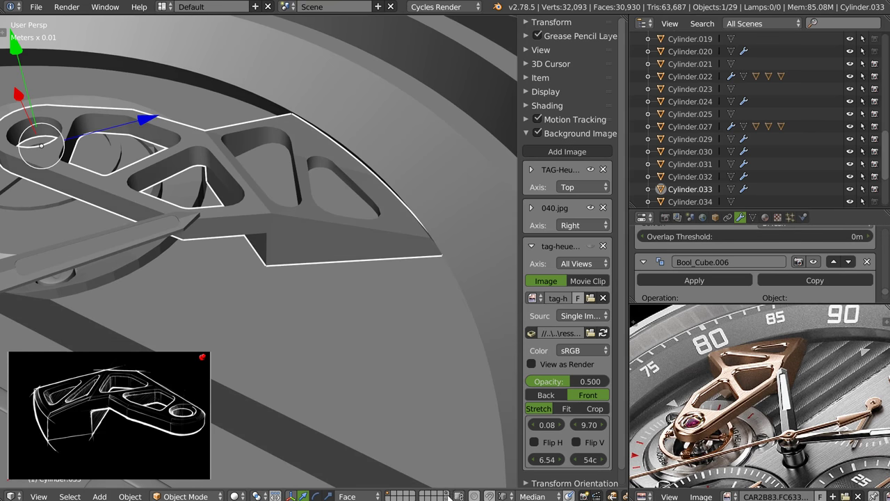
key("shift+2")
right_click(348, 167)
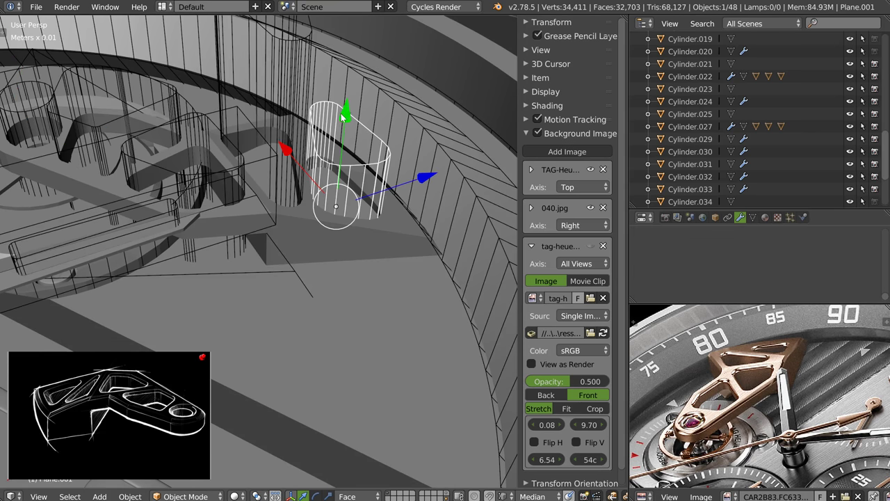
Slide the oval cutter (Plane.001) along Y and scale it to 1.209 on Z
left_click_drag(346, 113, 336, 154)
left_click(339, 145)
key("s")
key("z")
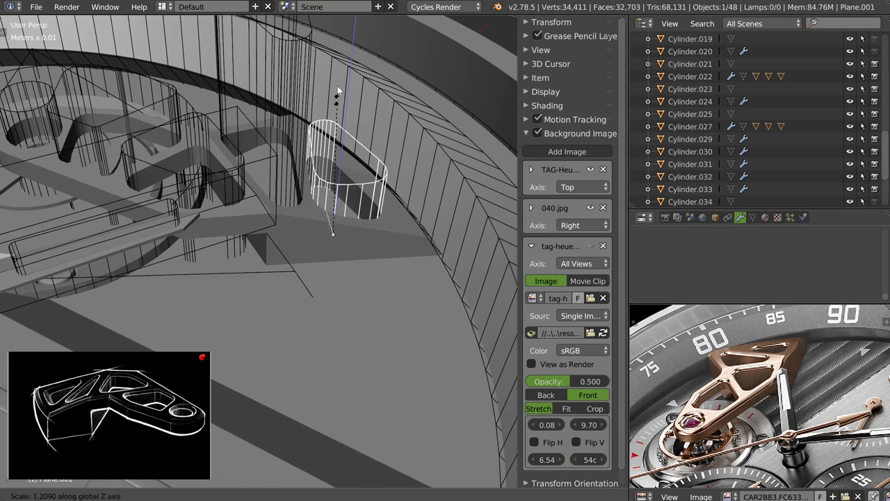
left_click(336, 72)
key("Tab")
key("Tab")
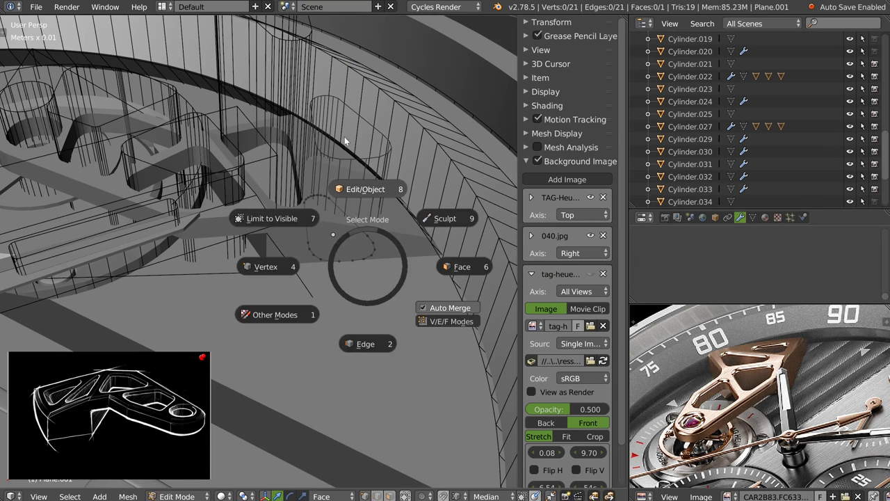
Hide the cutters and check the refined bridge cut-outs from several angles
key("1")
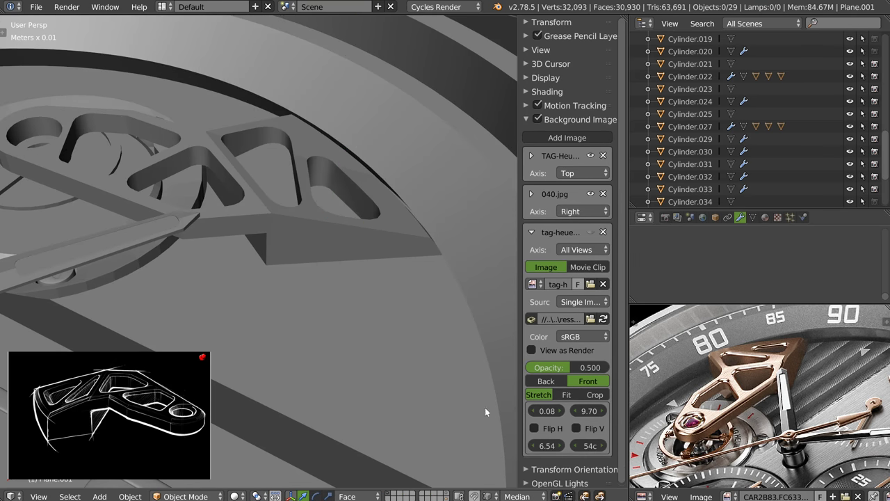
middle_click_drag(485, 407, 318, 224)
scroll(324, 246, "up", 2)
middle_click_drag(400, 212, 308, 207)
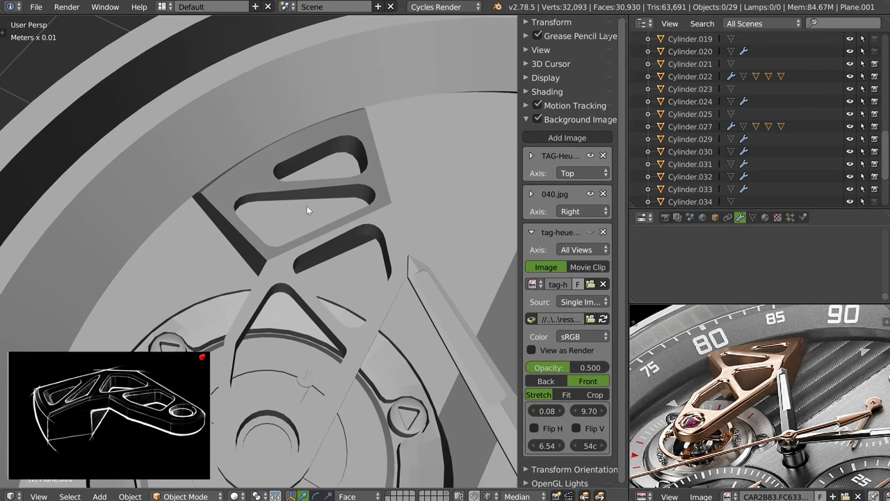
right_click(258, 186)
scroll(377, 214, "down", 3)
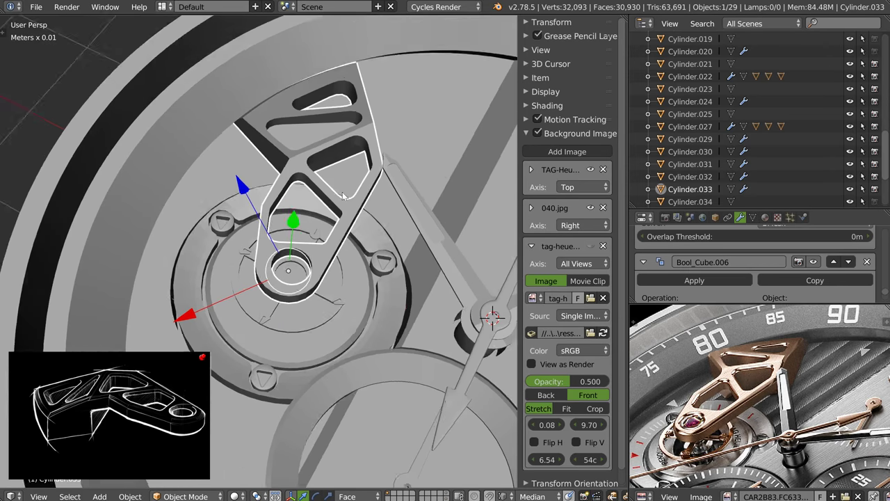
scroll(358, 226, "down", 2)
mouse_move(359, 226)
middle_mouse_down()
mouse_move(317, 243)
mouse_move(329, 211)
mouse_move(302, 252)
mouse_move(298, 189)
mouse_move(312, 203)
mouse_move(239, 167)
middle_mouse_up()
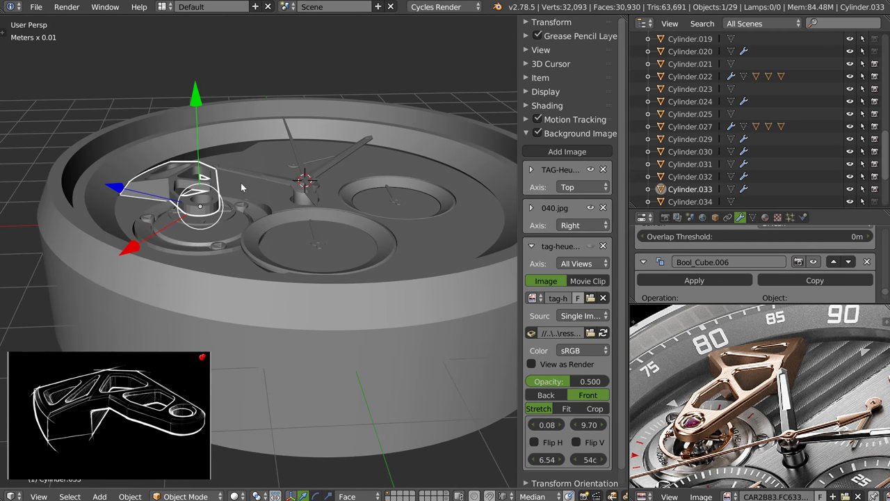
mouse_move(255, 178)
middle_mouse_down()
mouse_move(250, 203)
mouse_move(260, 170)
mouse_move(232, 169)
mouse_move(254, 164)
mouse_move(179, 168)
mouse_move(230, 208)
mouse_move(286, 168)
mouse_move(268, 215)
middle_mouse_up()
scroll(254, 164, "up", 3)
scroll(178, 169, "down", 3)
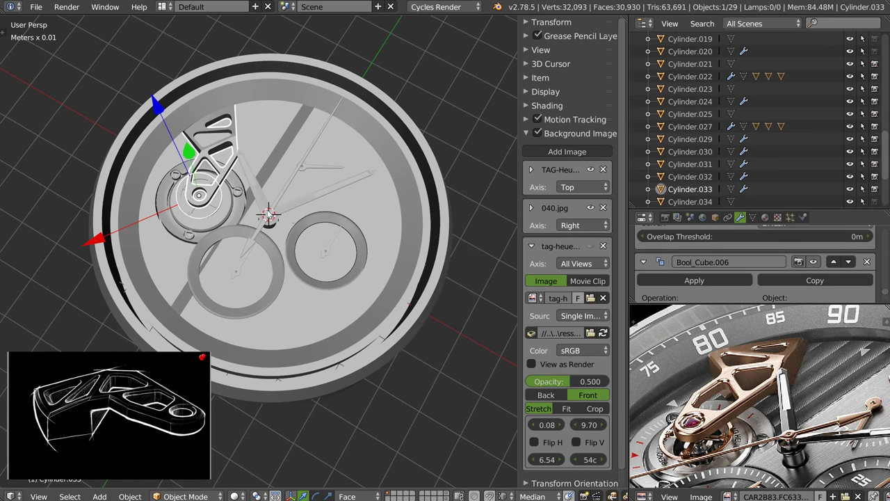
Save over the existing .blend file
key("ctrl+s")
left_click(283, 138)
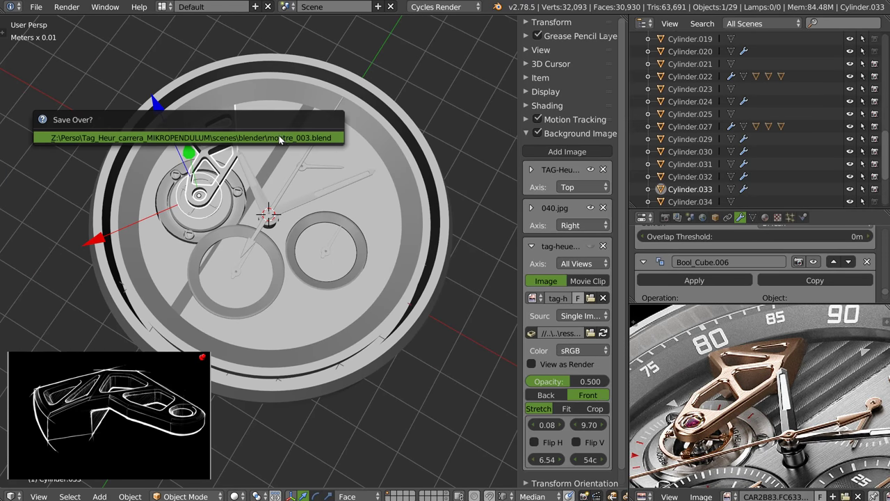
left_click(277, 137)
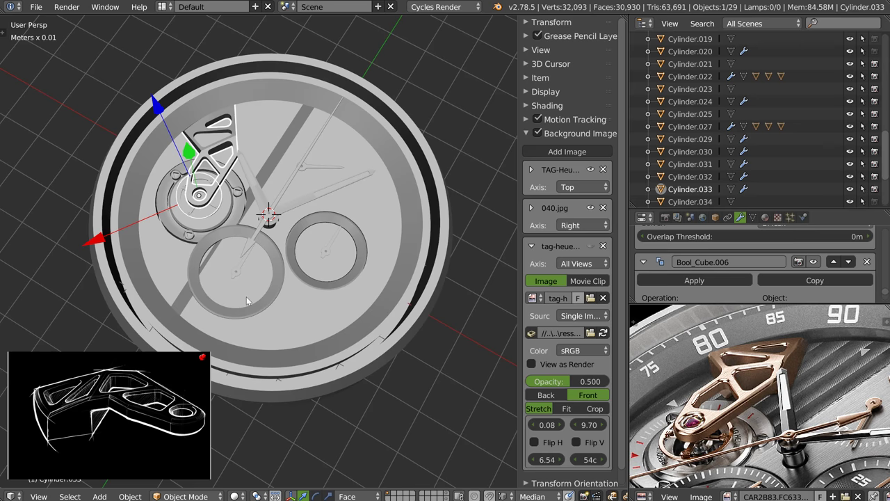